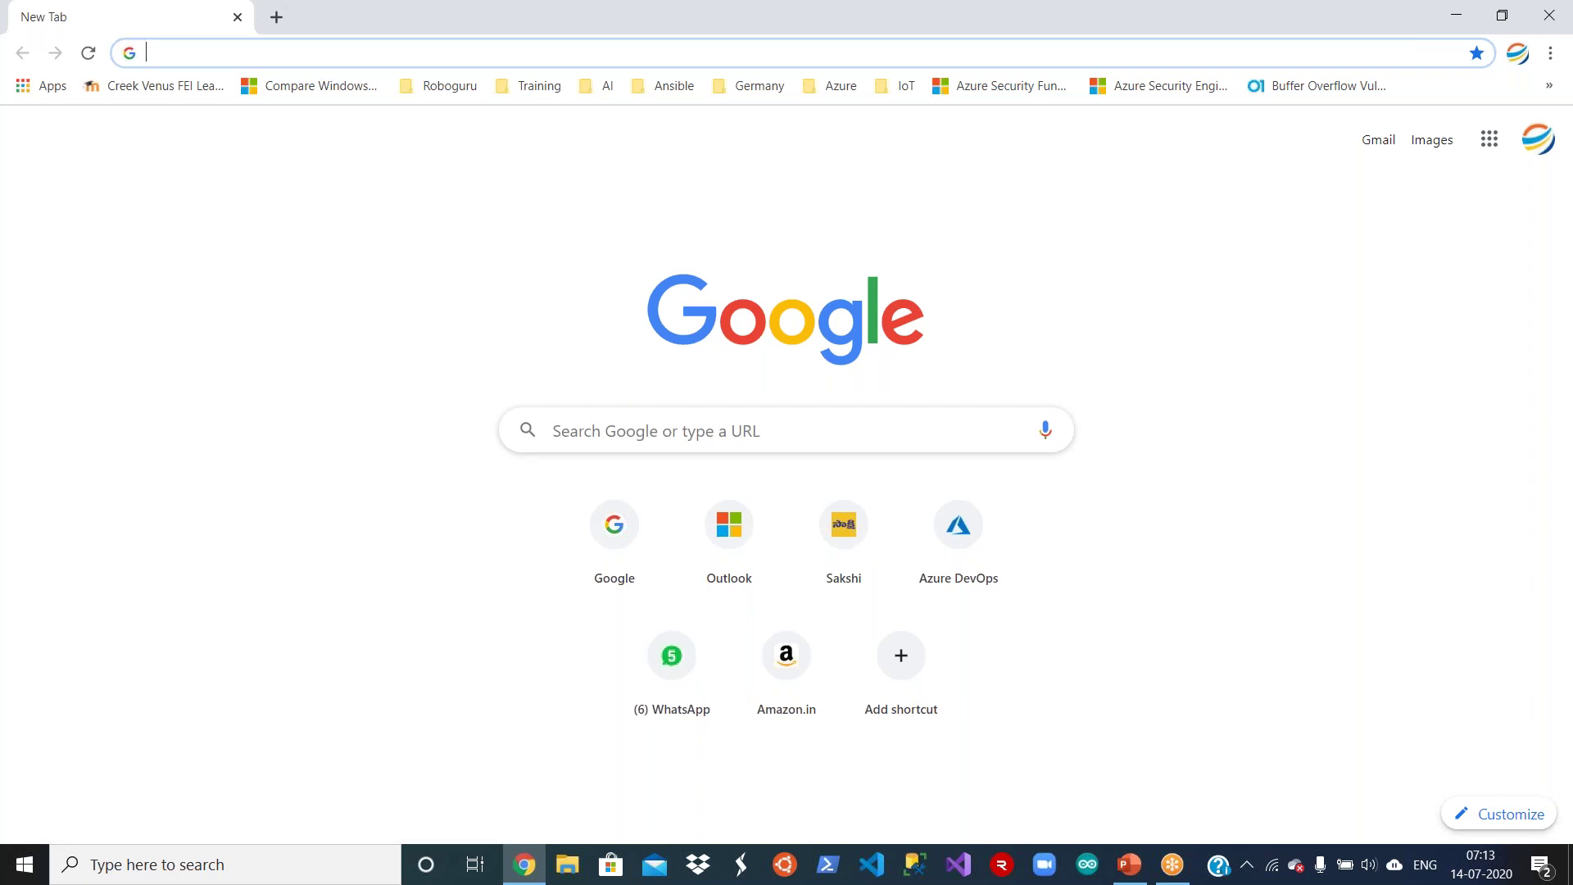
Go to the OnlineTravel organization on dev.azure.com and open the Kanban board of the Online Travel Booking App project.
text(de)
key(Return)
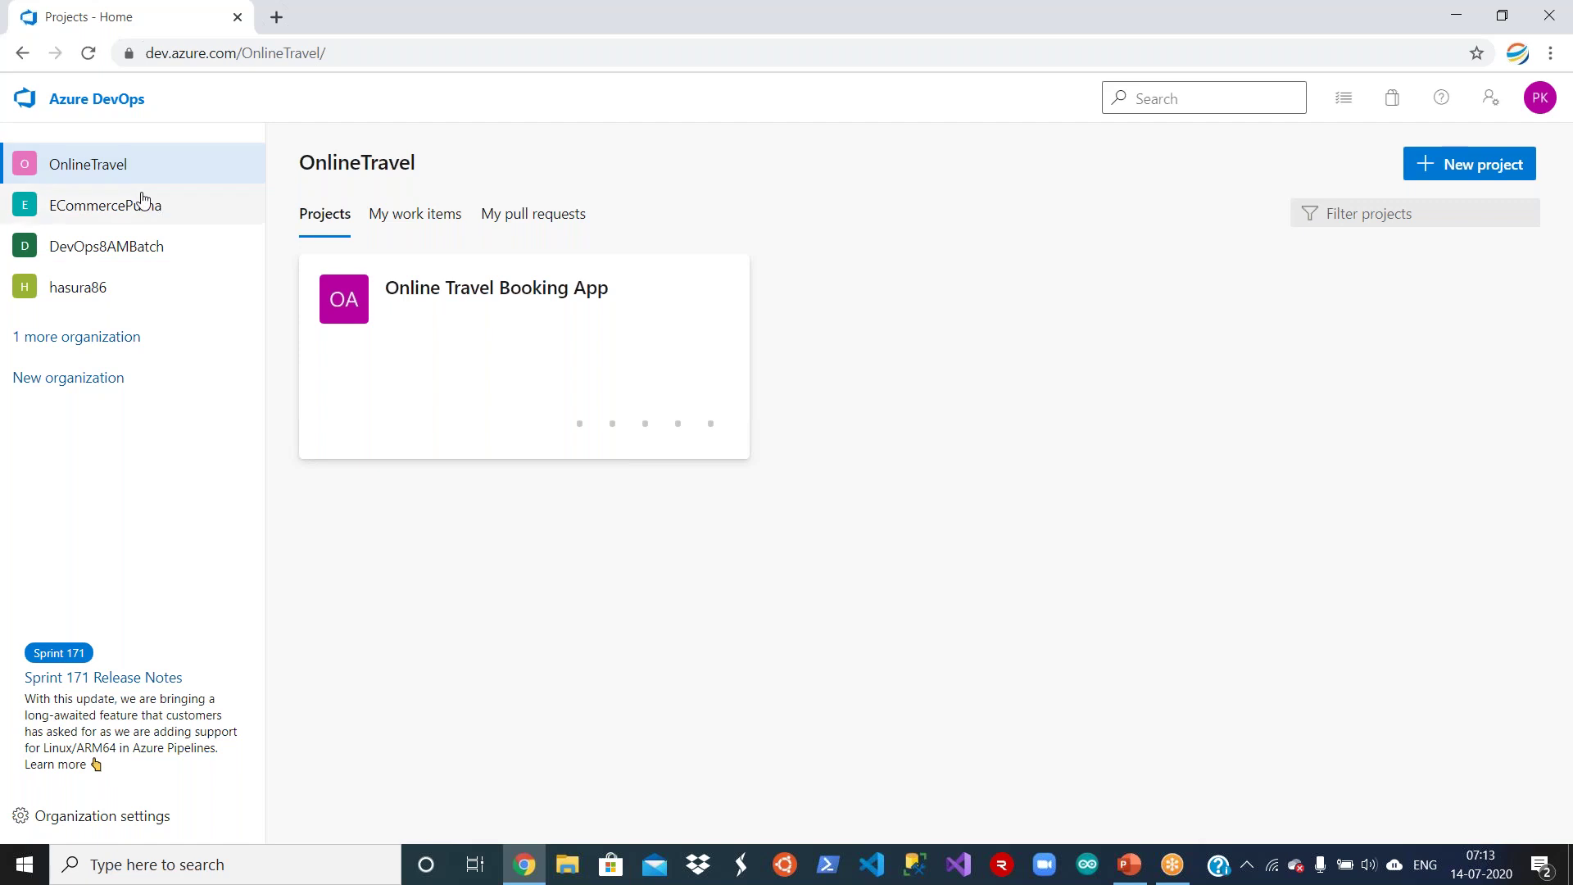
click(466, 301)
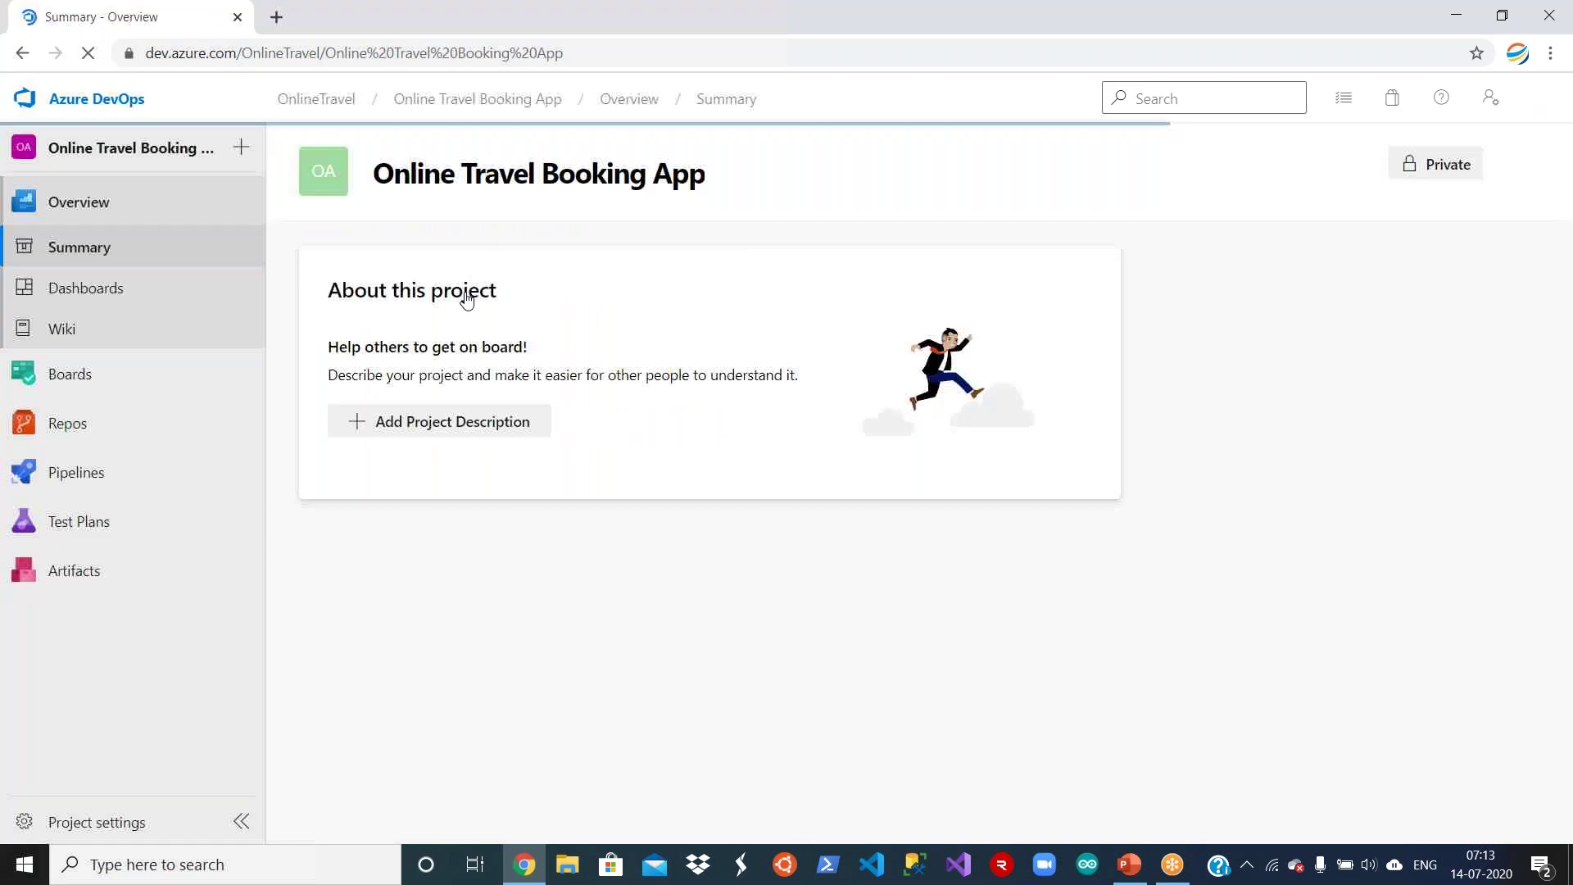
mouse_move(182, 396)
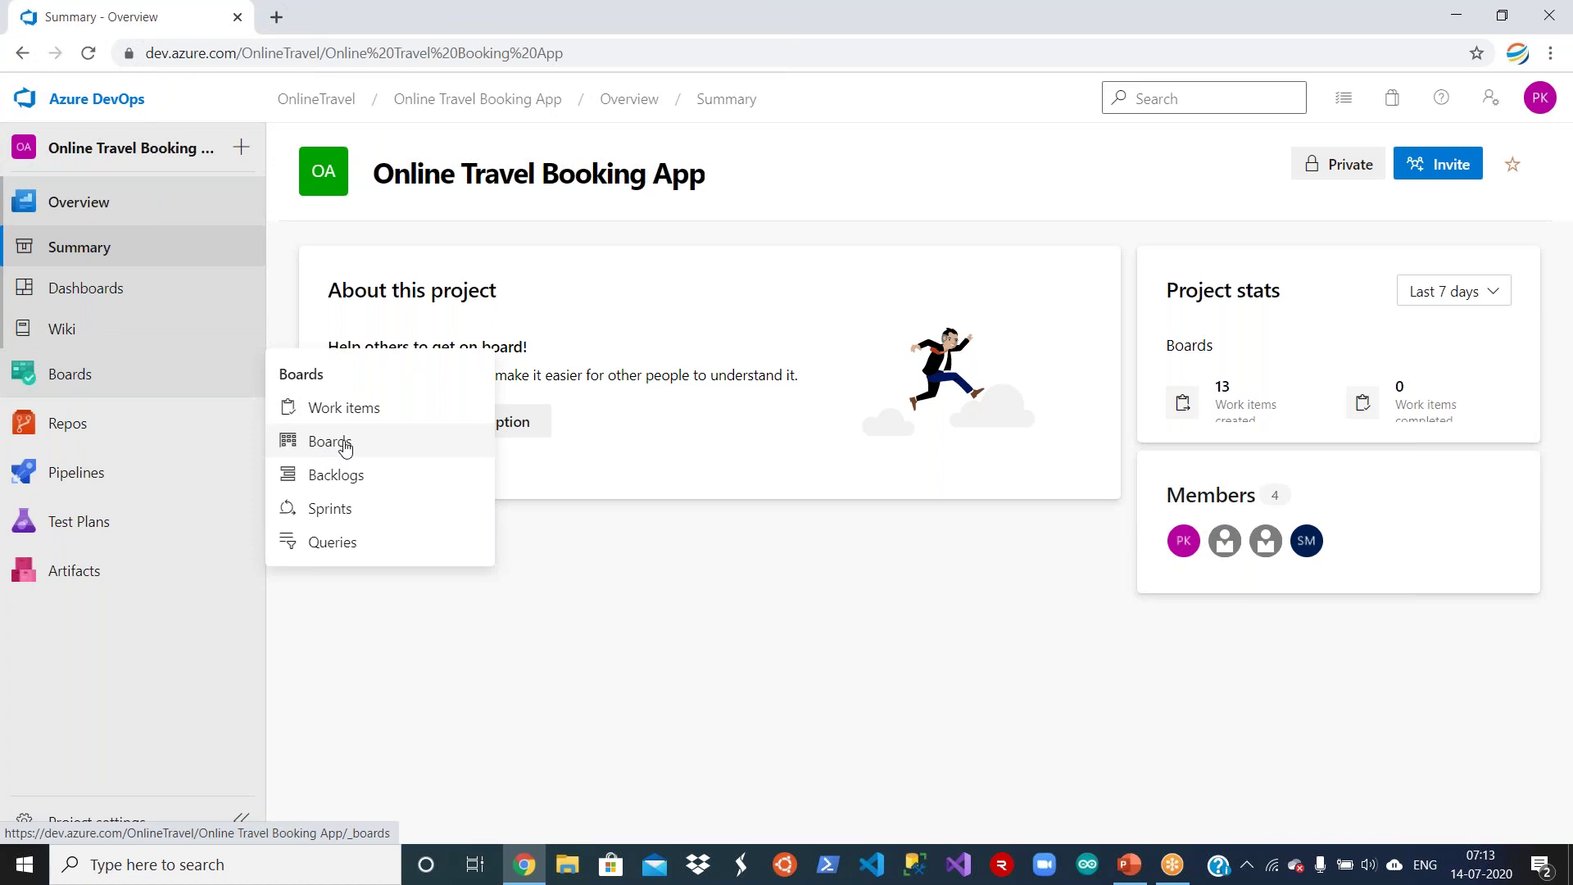
click(345, 445)
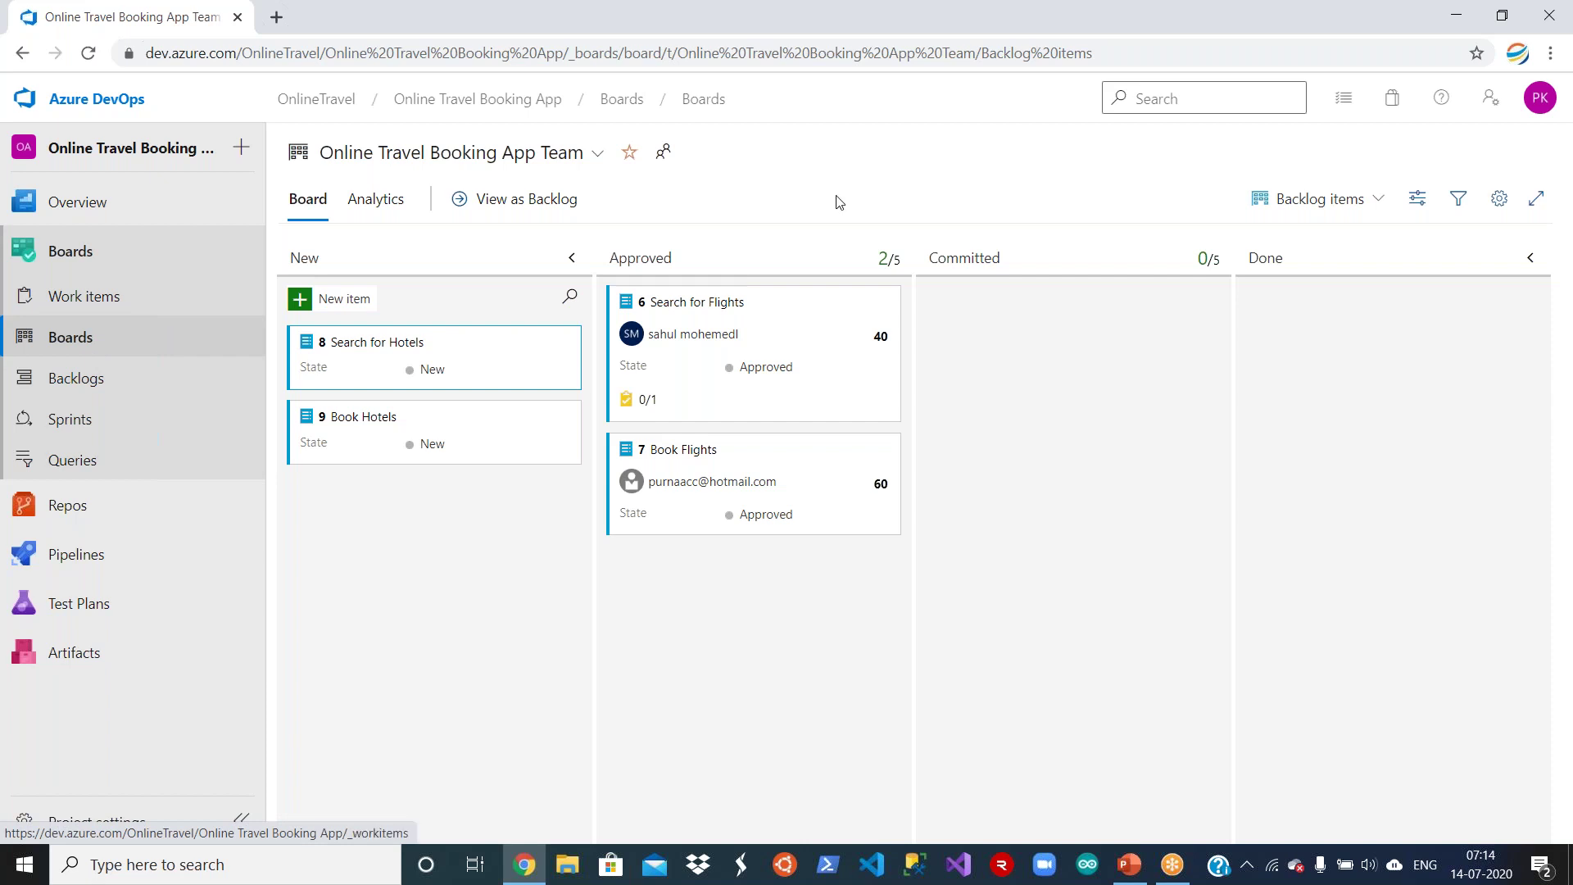
View the team board at the Features level, and return it to the Backlog items level.
click(1348, 210)
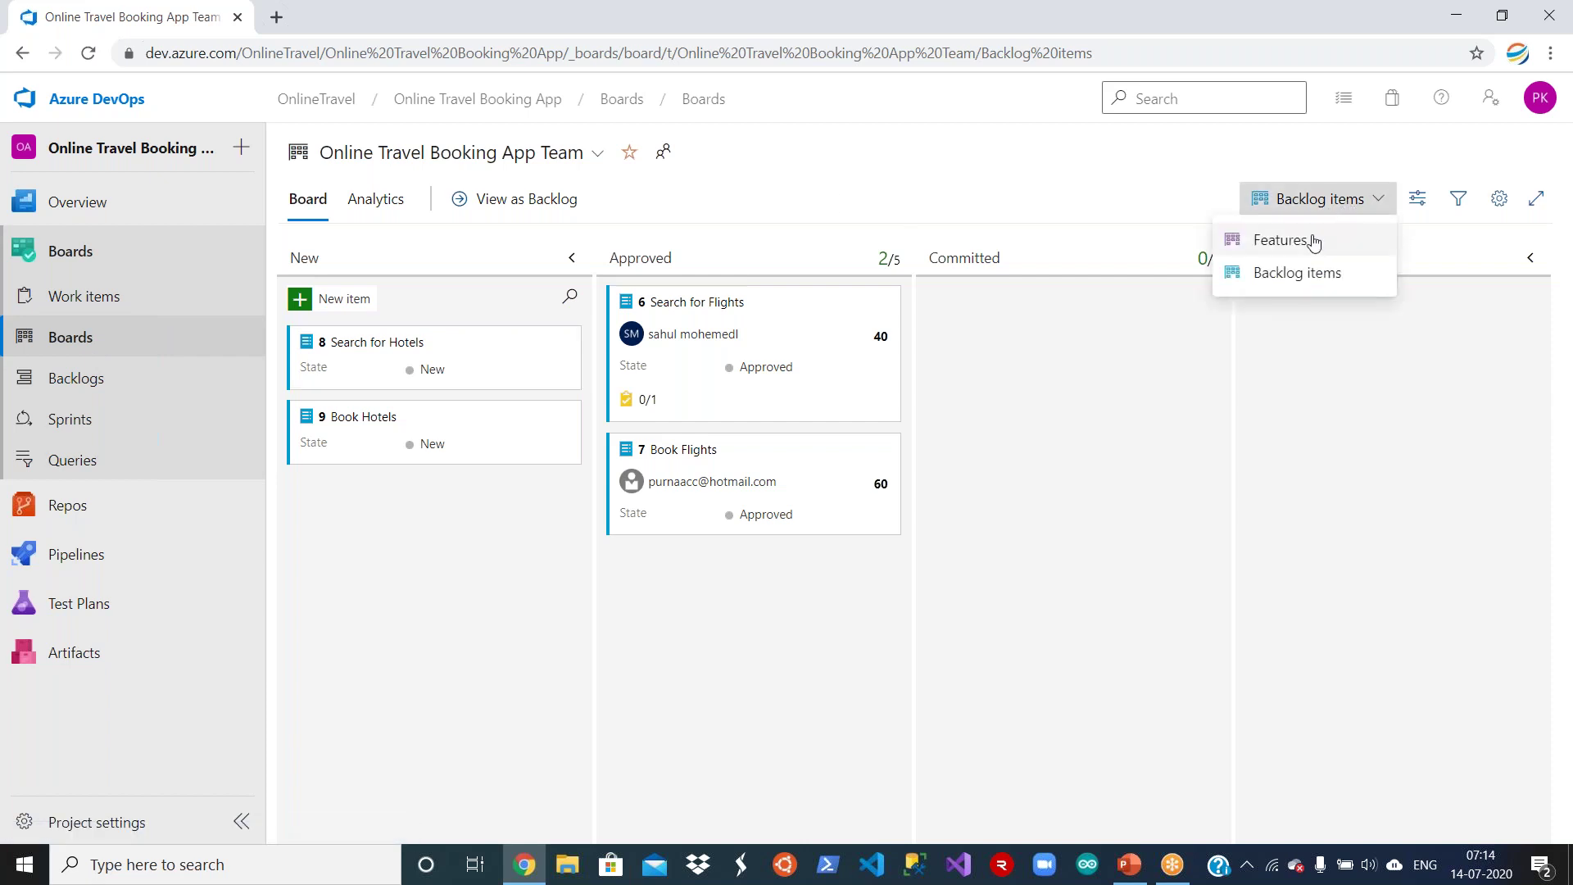
click(1314, 241)
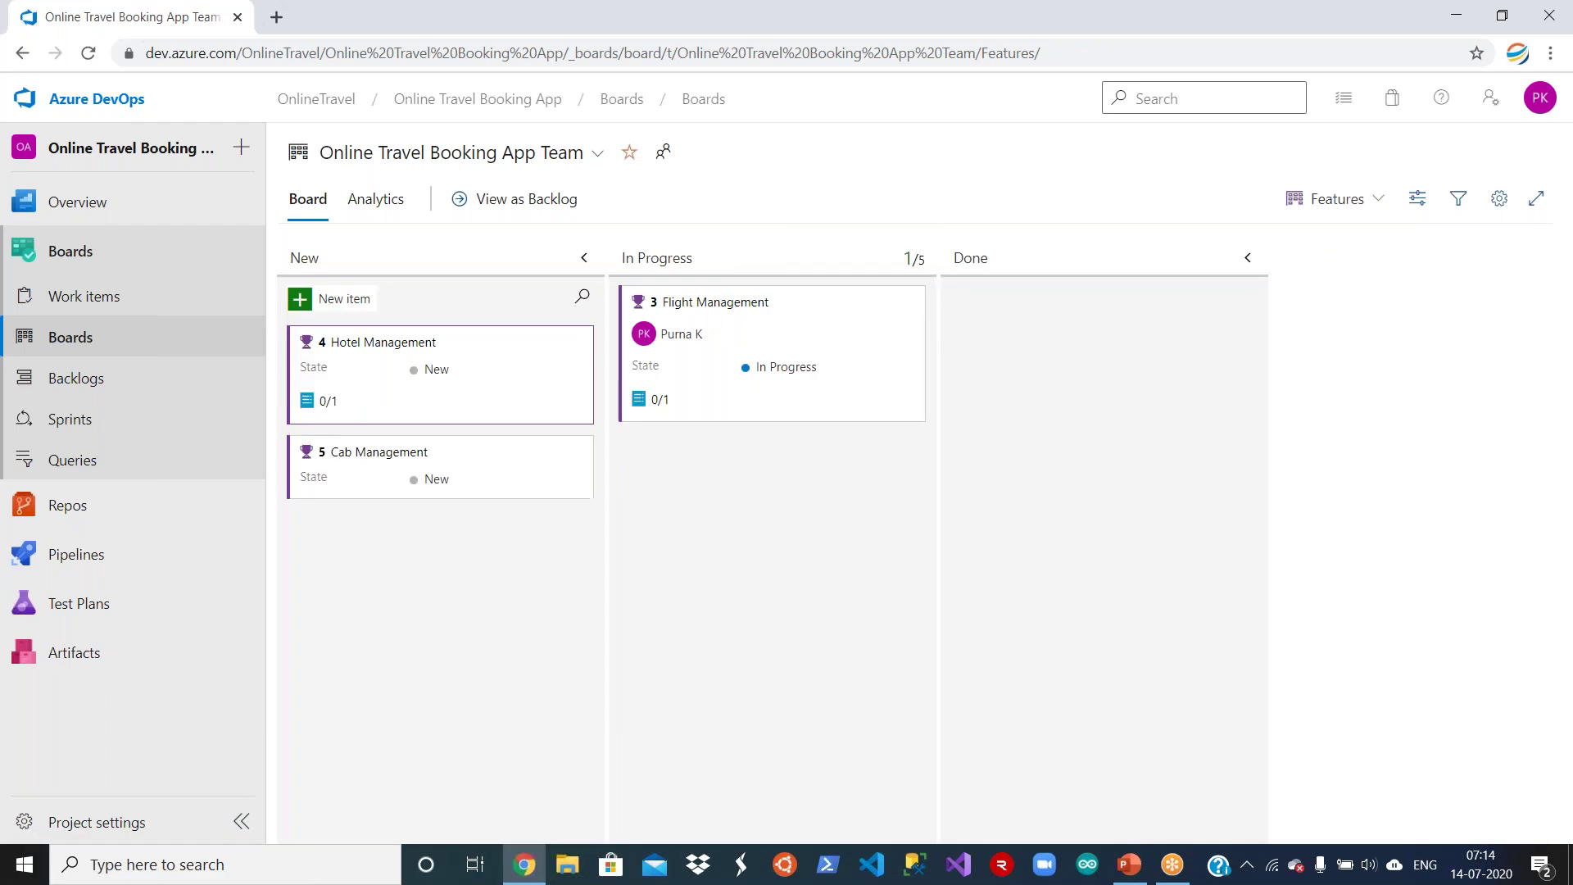
click(1350, 213)
click(1336, 237)
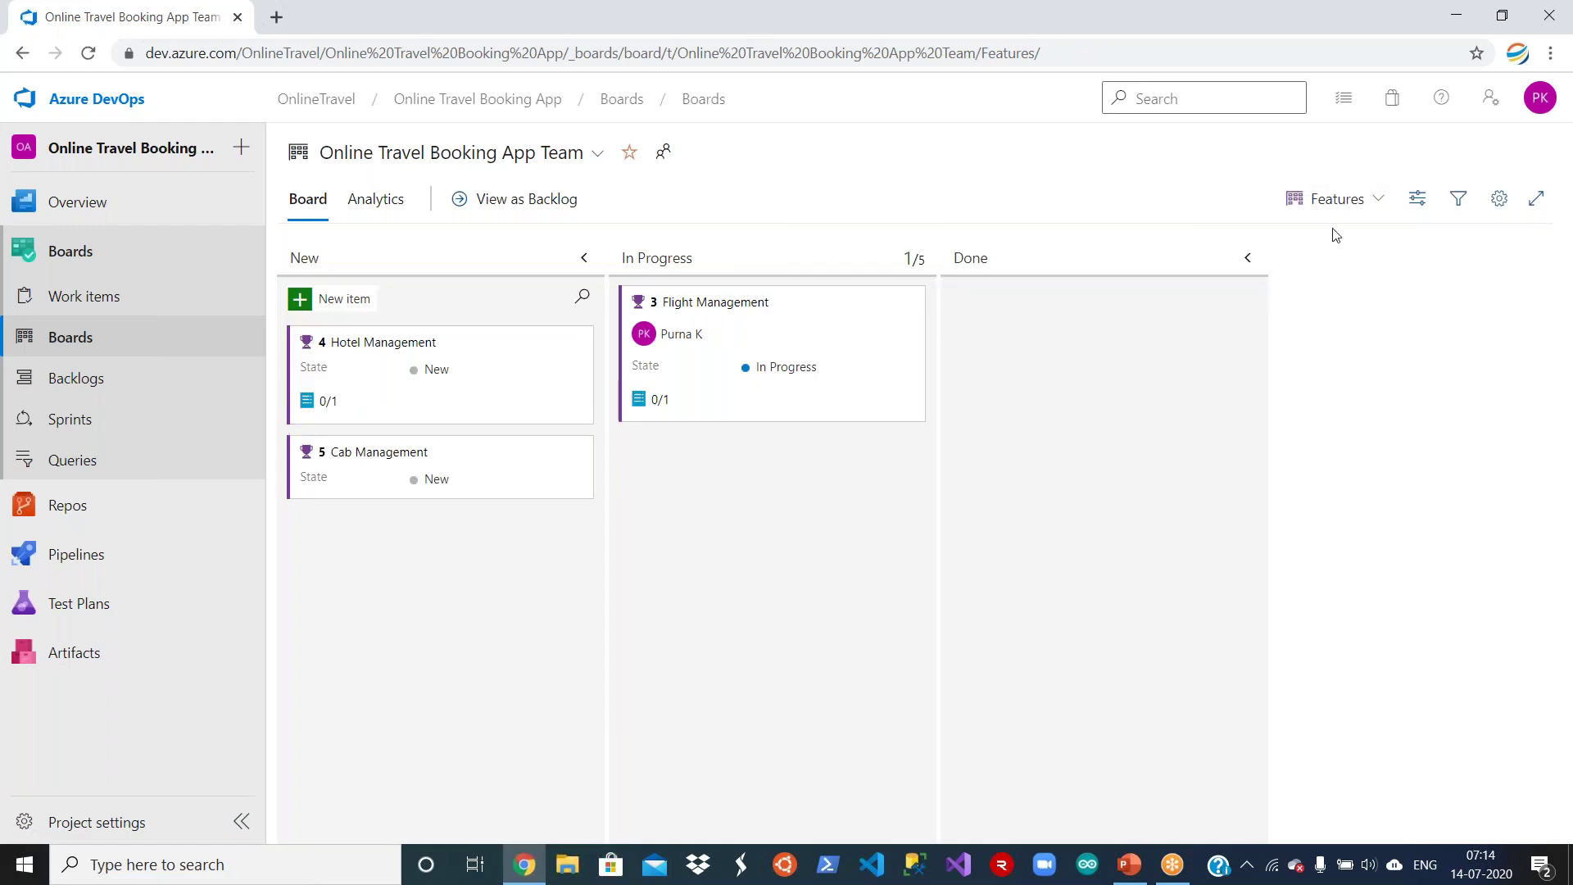
click(1362, 204)
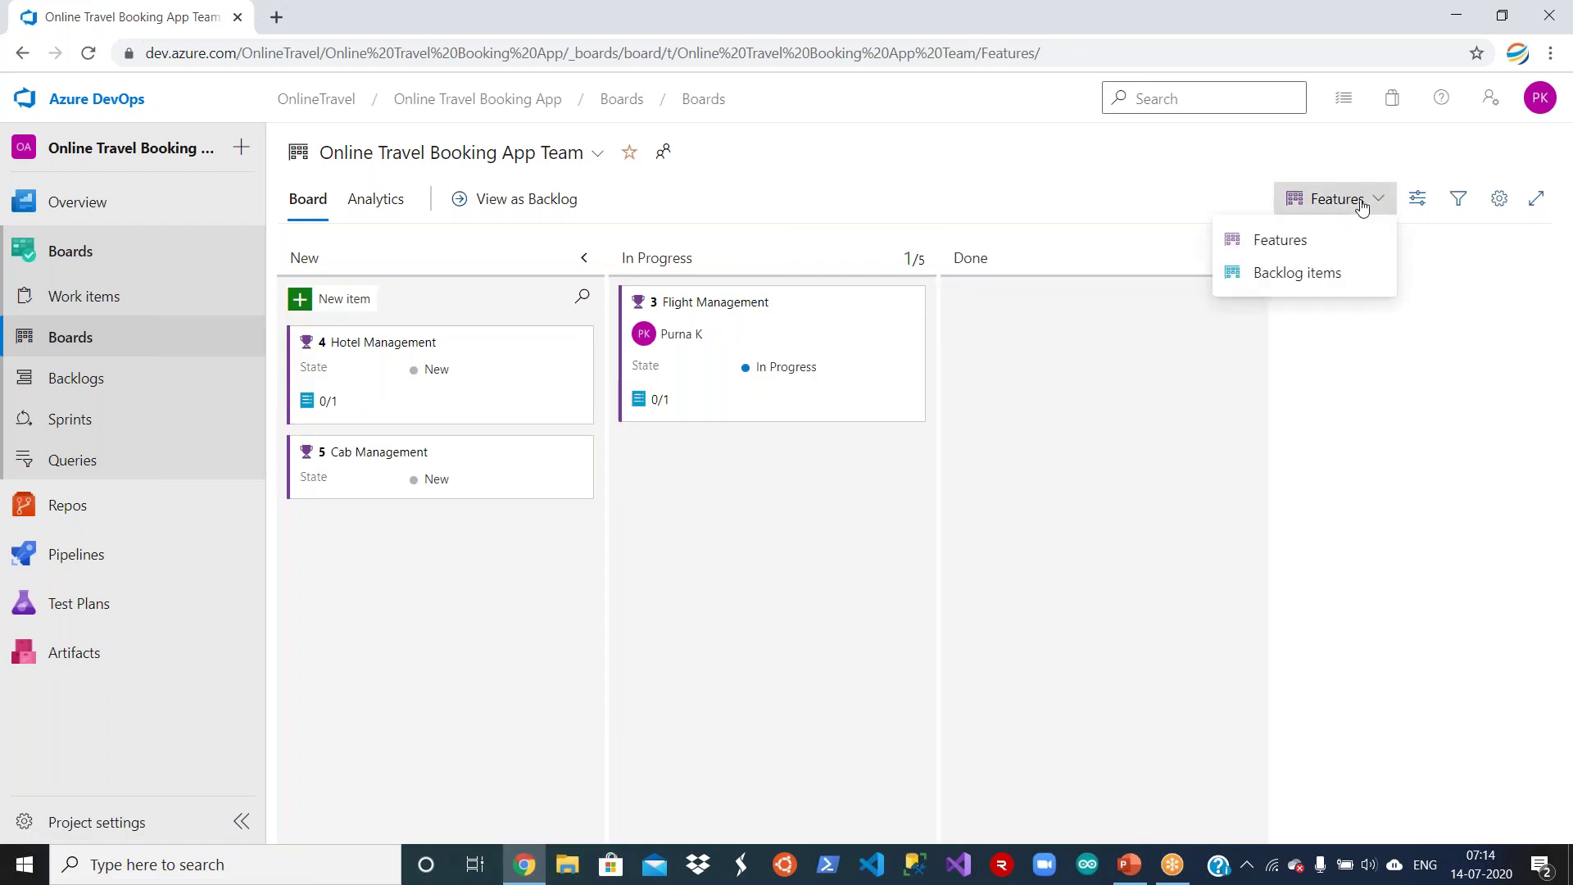
click(1334, 276)
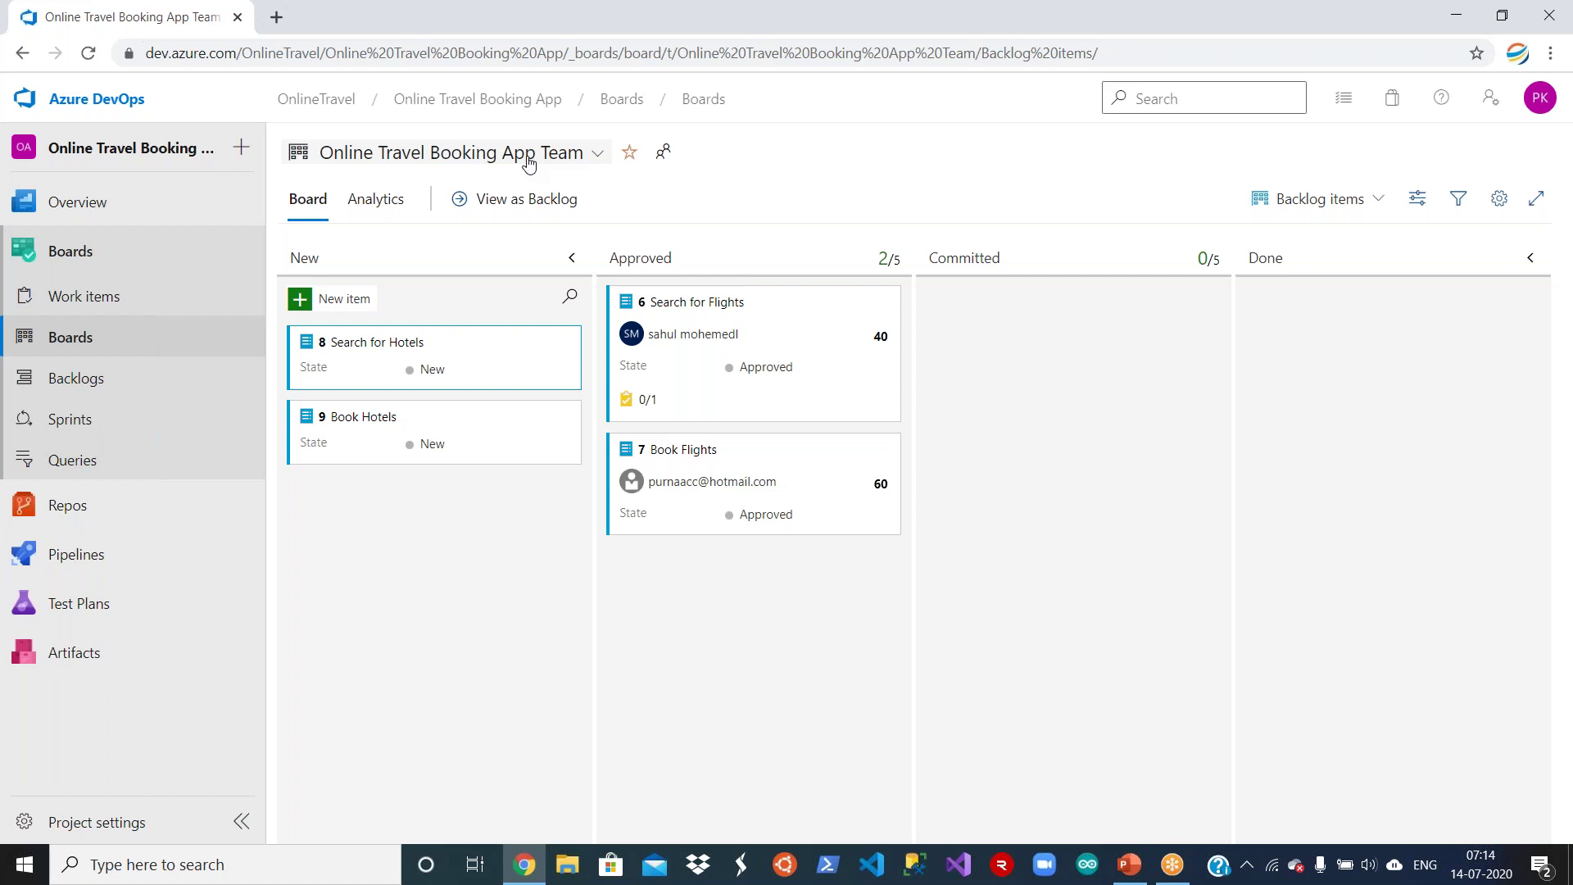
Check the Database and Dotnet team boards, including Dotnet's backlog items, and return to the Online Travel Booking App Team board.
click(584, 157)
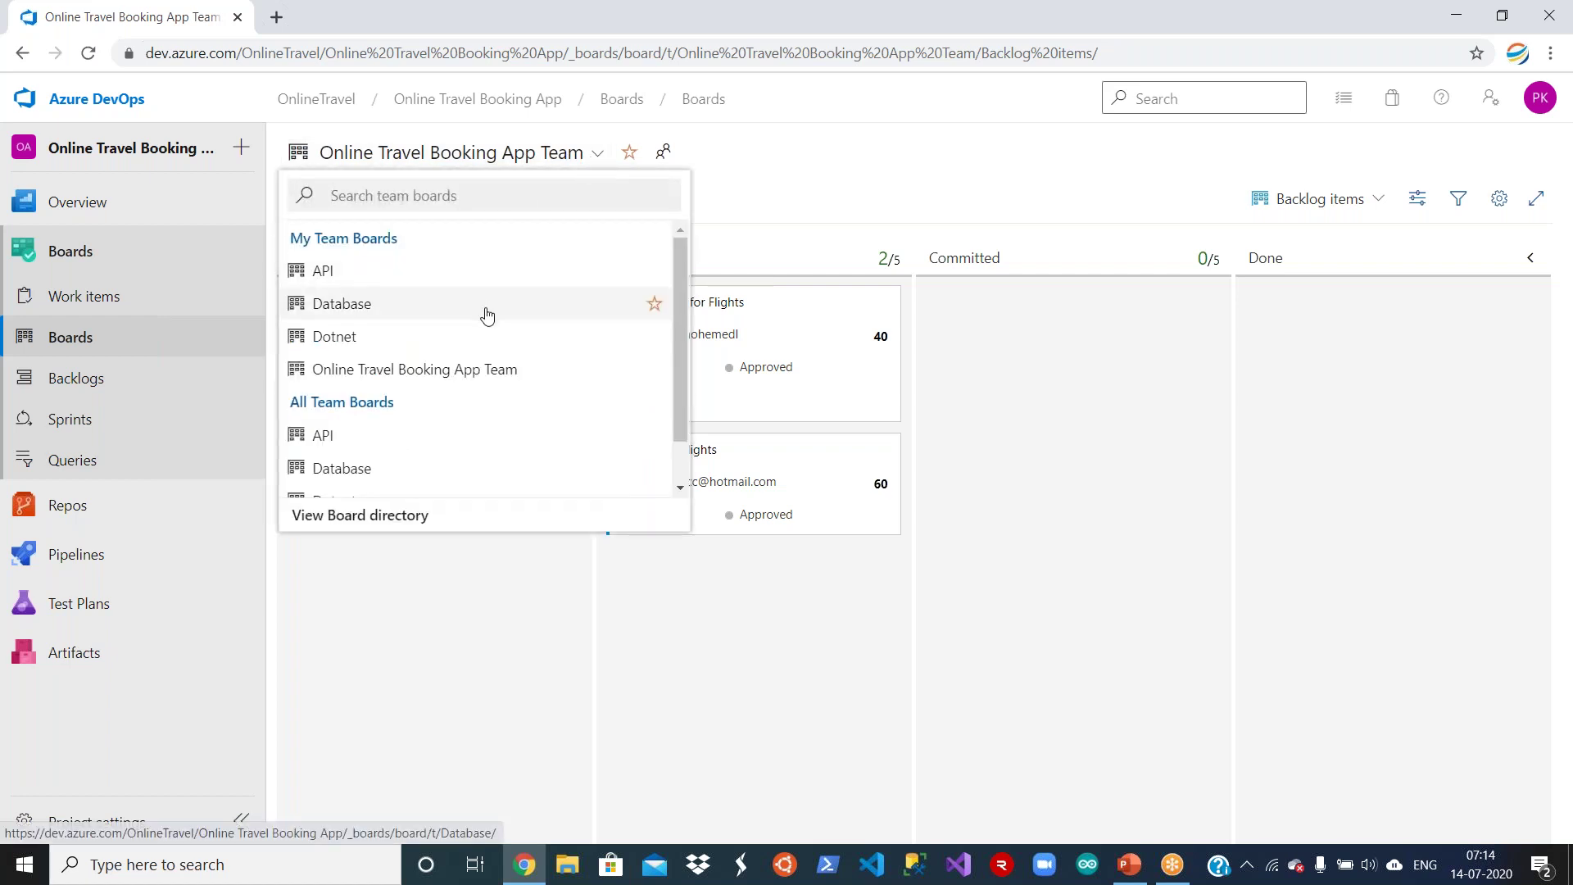
click(488, 316)
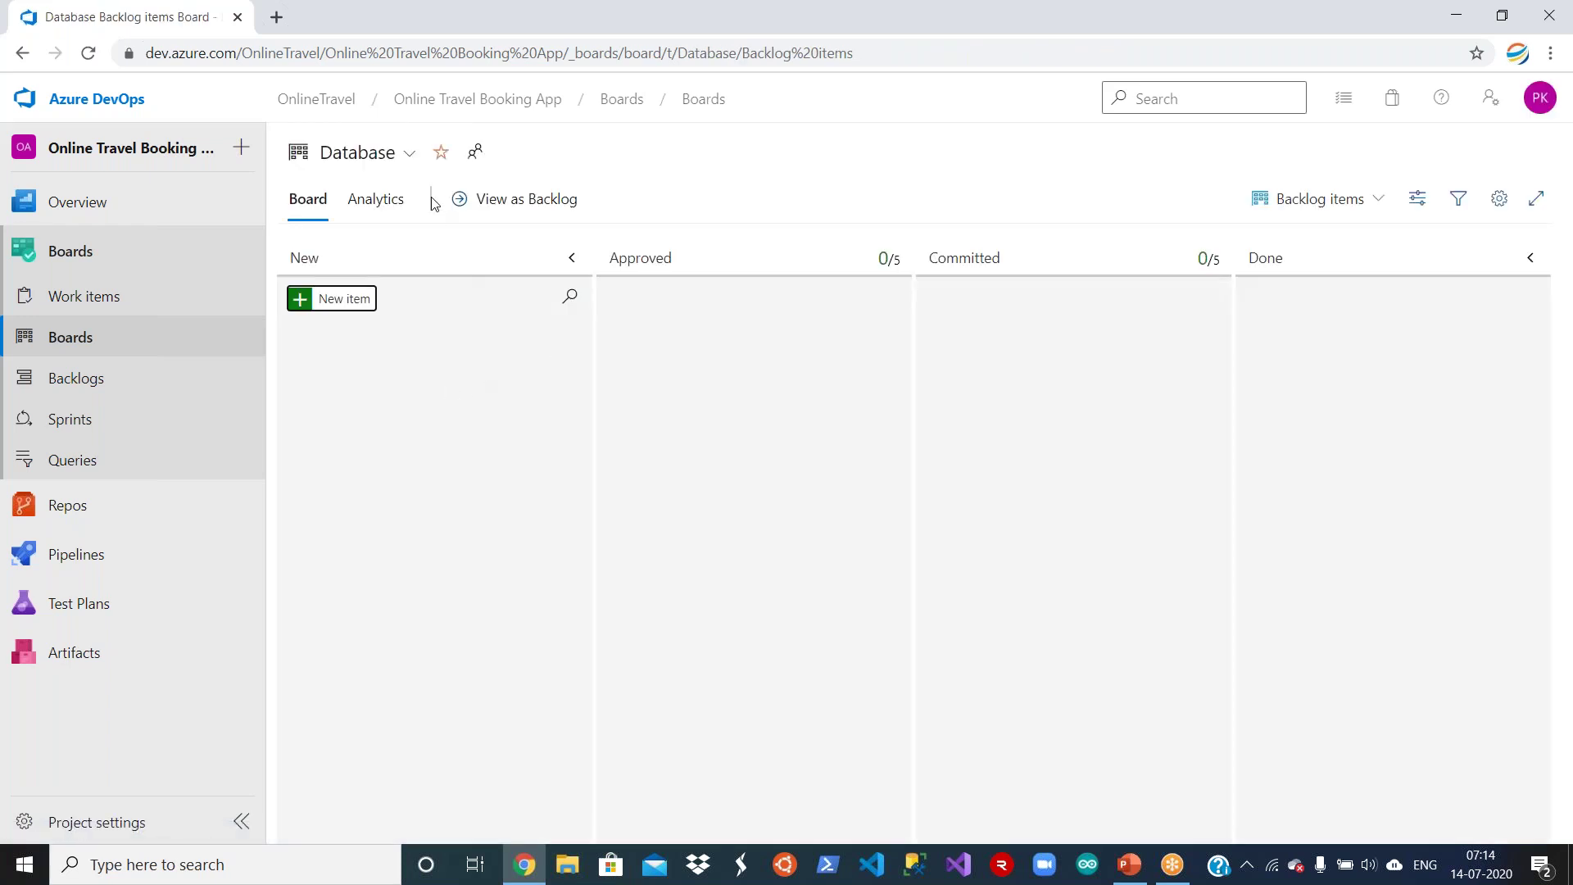
click(409, 155)
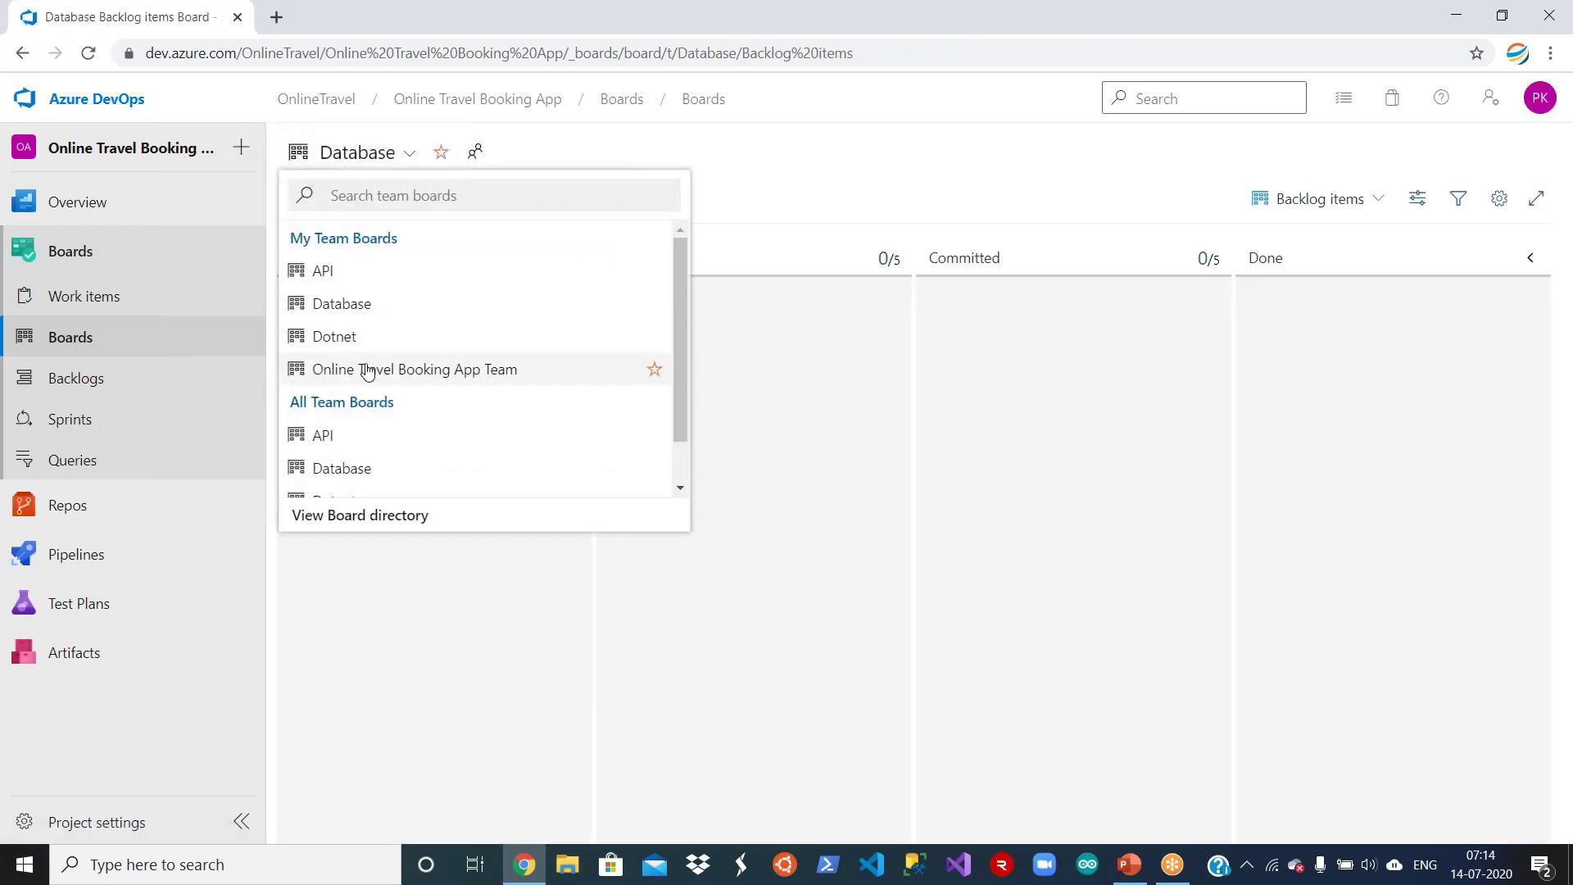
click(351, 337)
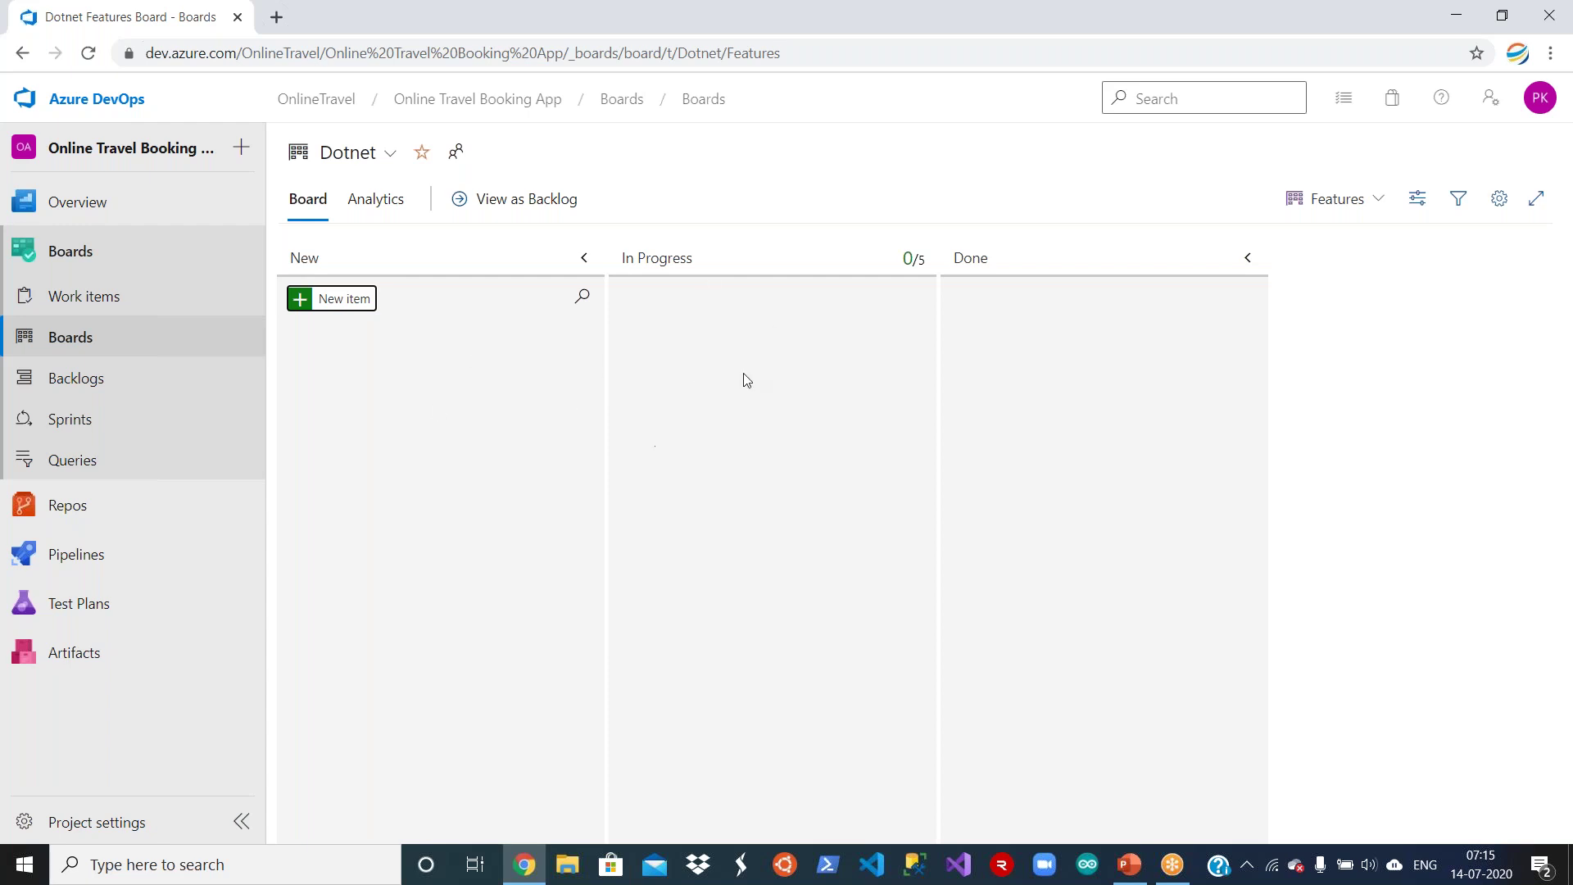
click(1345, 209)
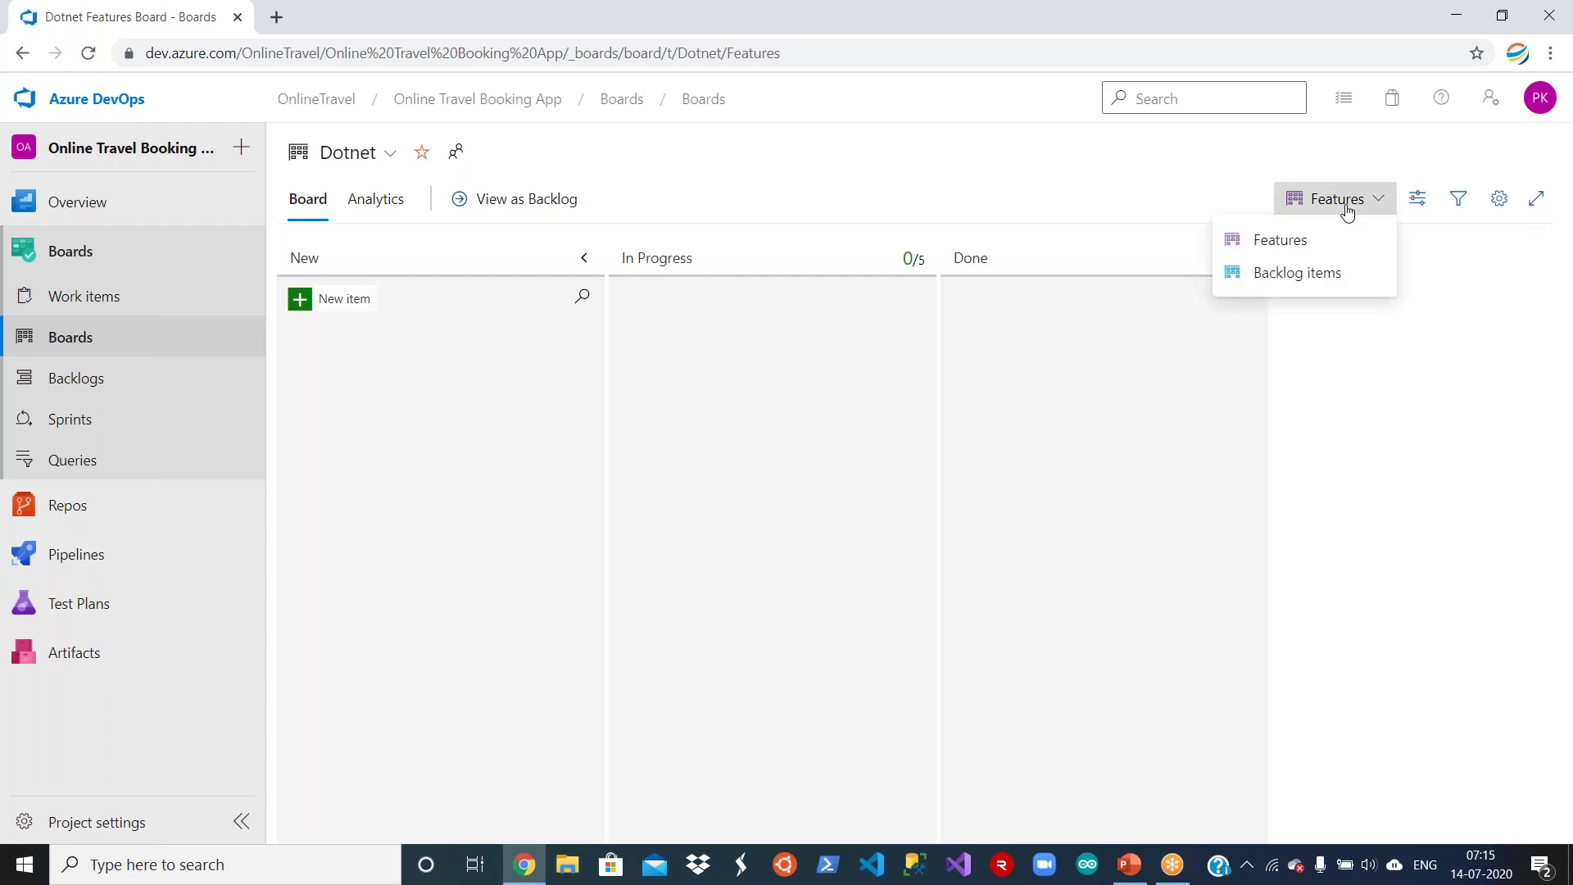
click(1326, 272)
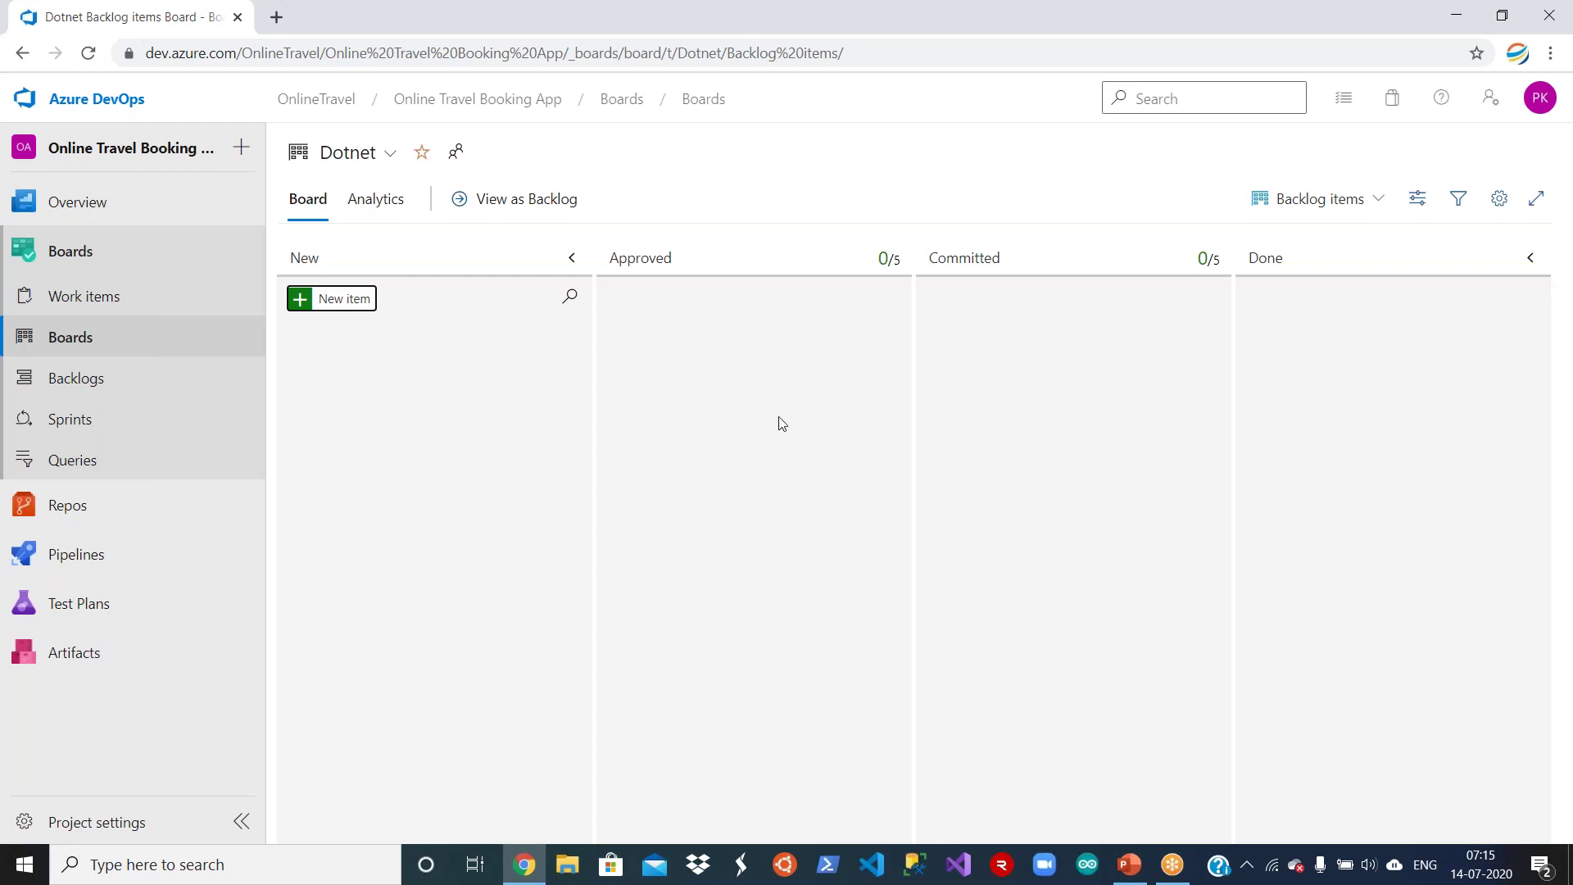
click(389, 154)
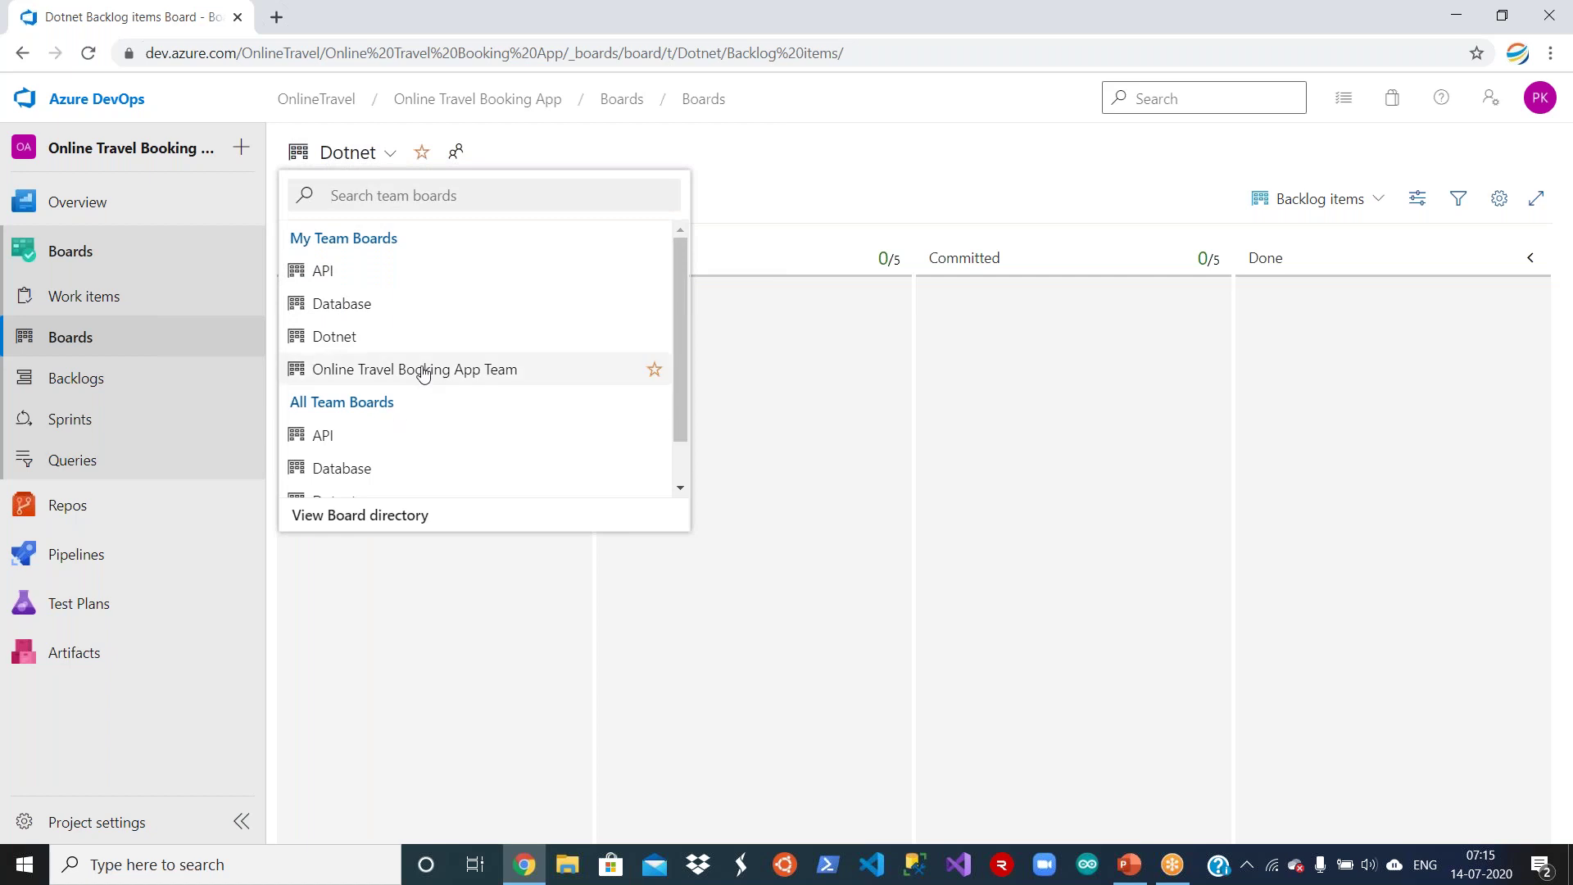
click(423, 374)
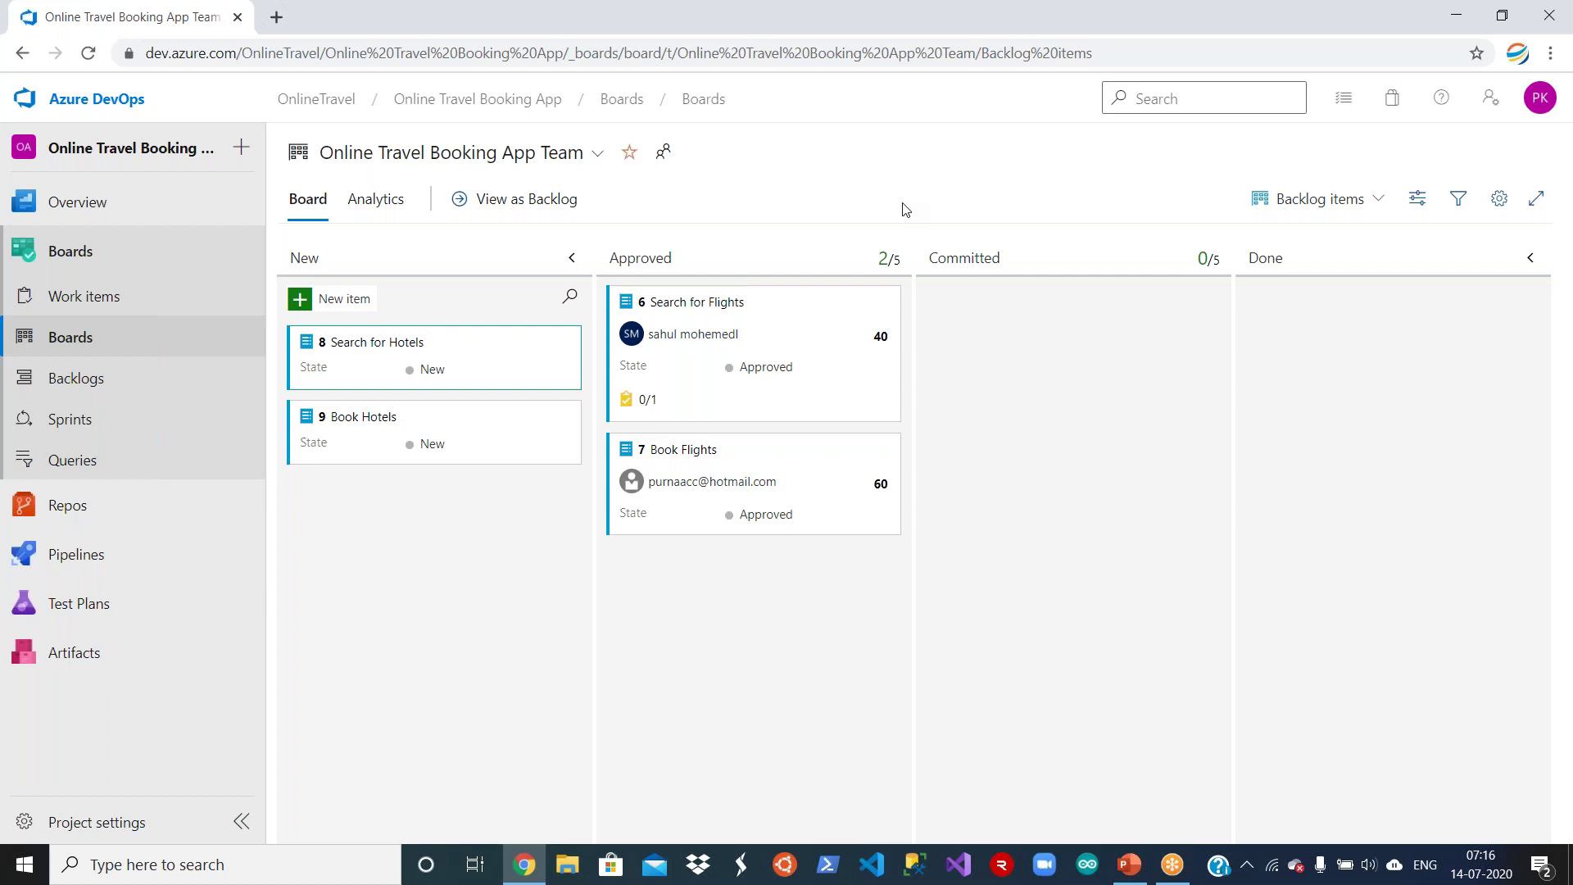
Open the Teams page in the project settings and review the new team form, cancelling it without creating a team.
click(105, 822)
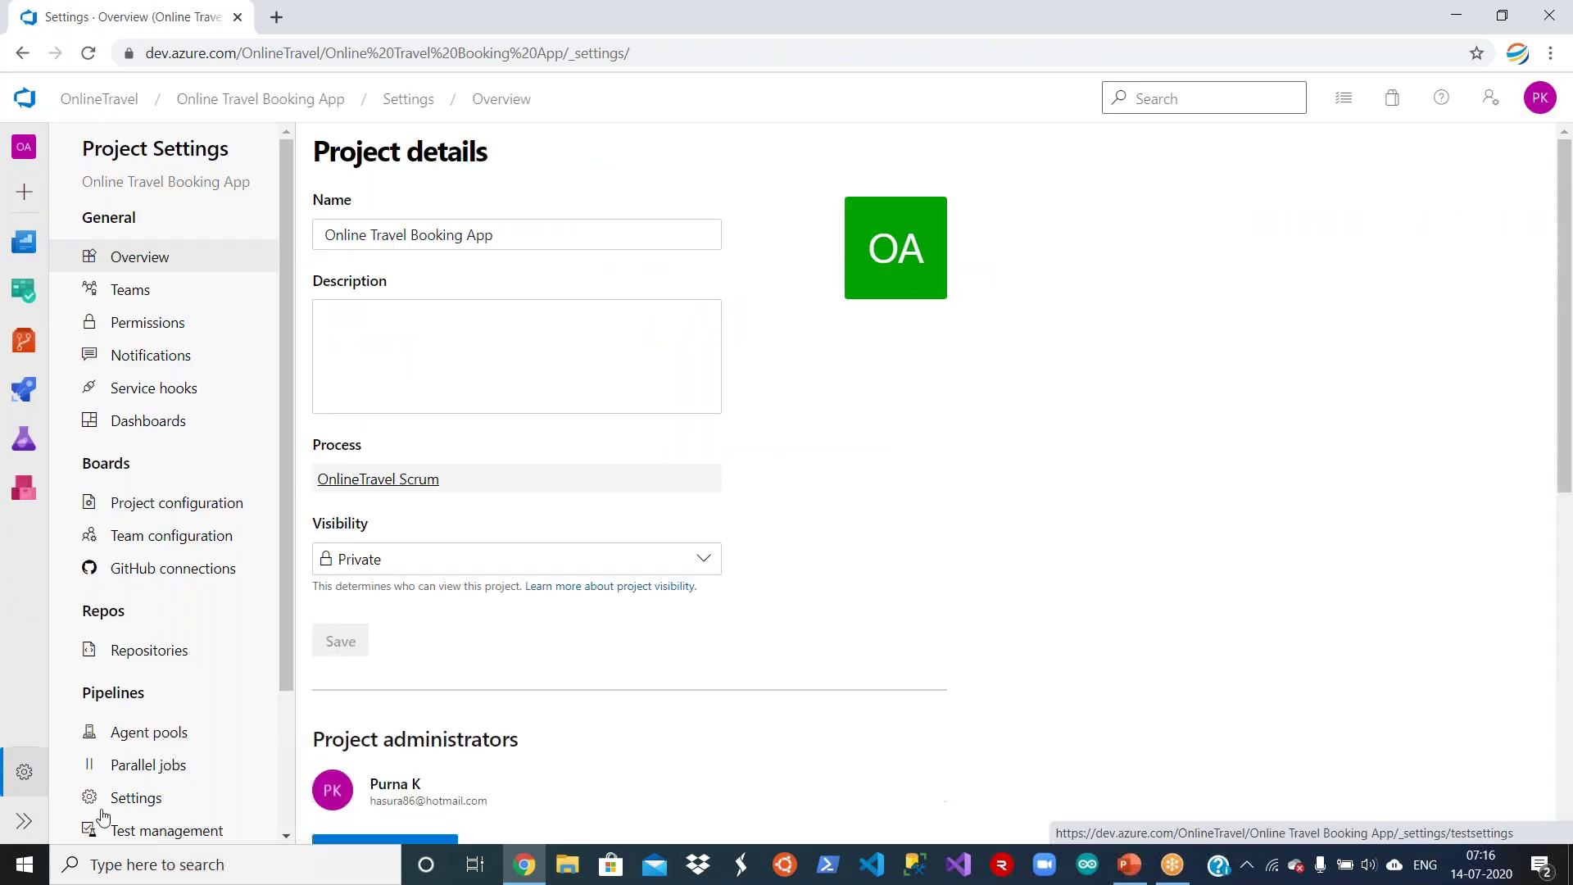
click(138, 294)
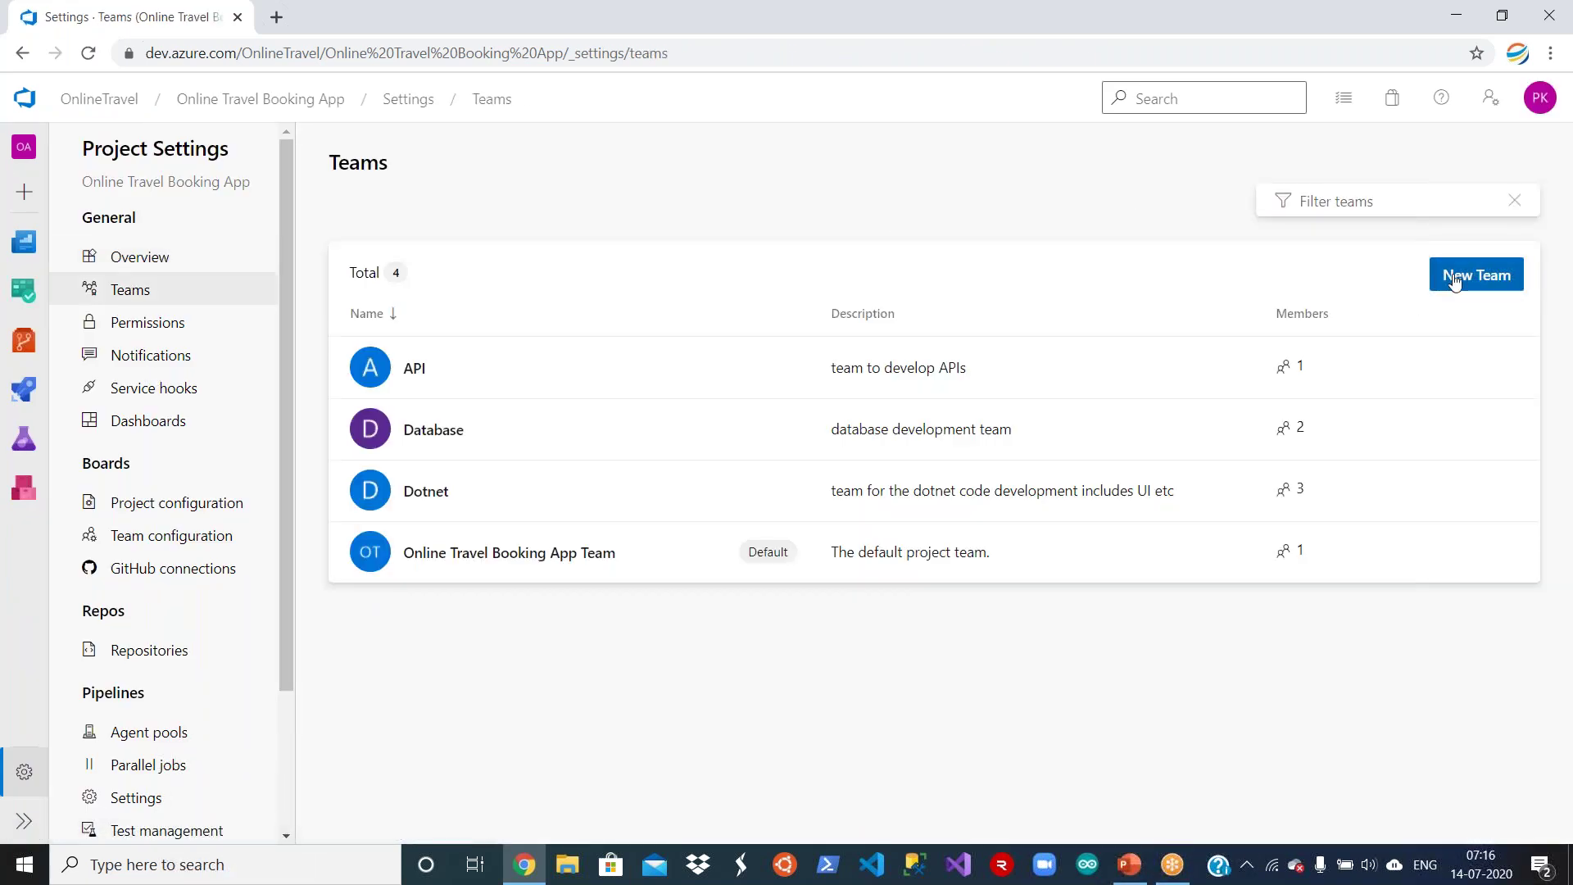
click(1454, 278)
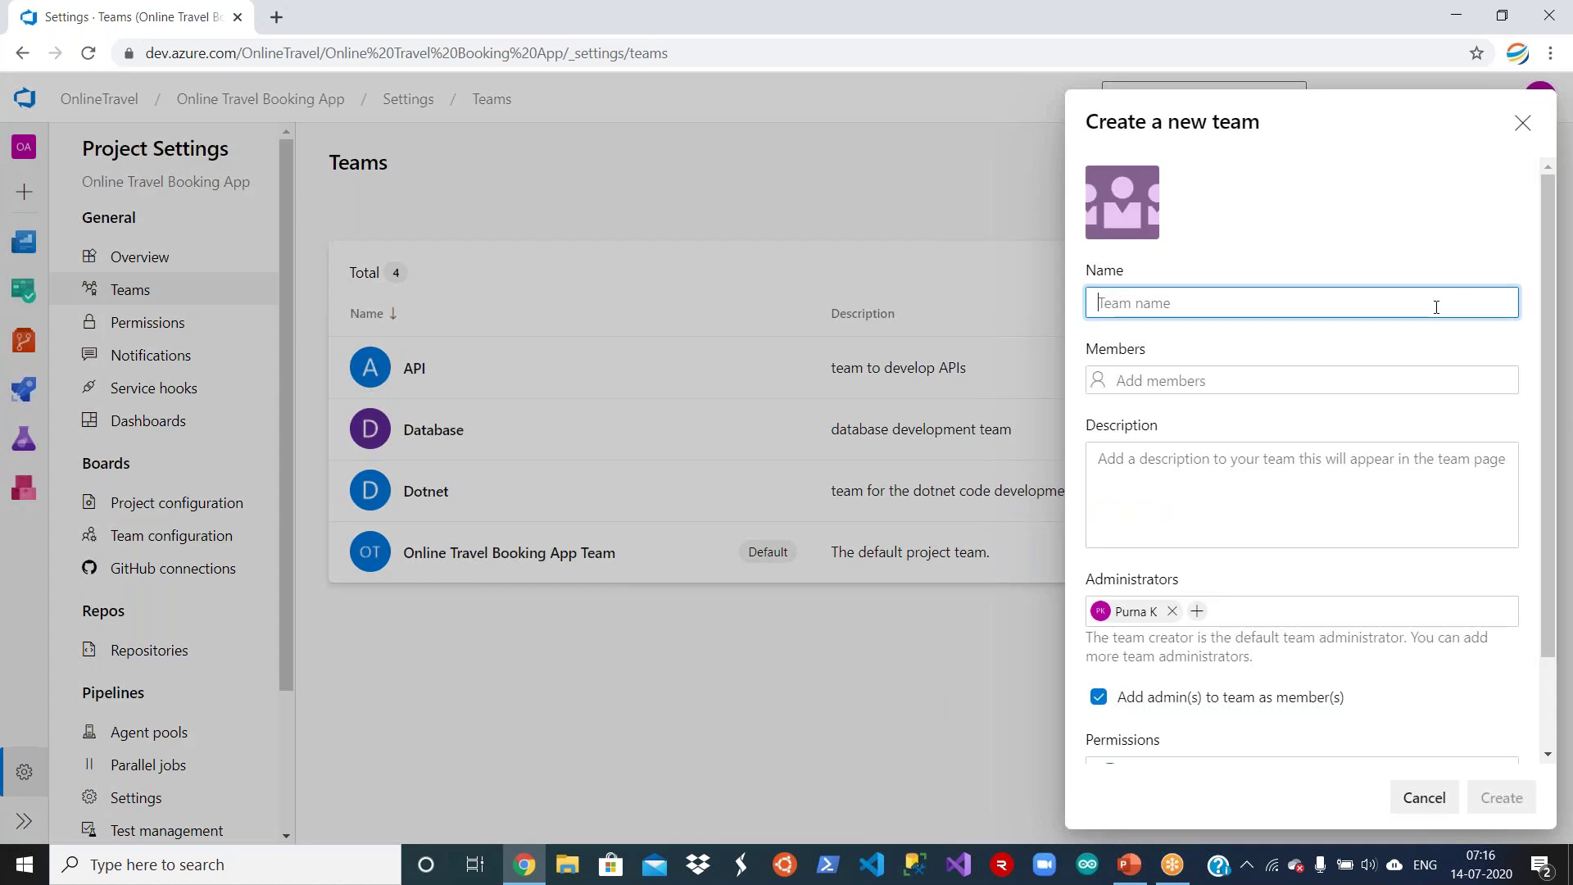
drag(1549, 432, 1571, 588)
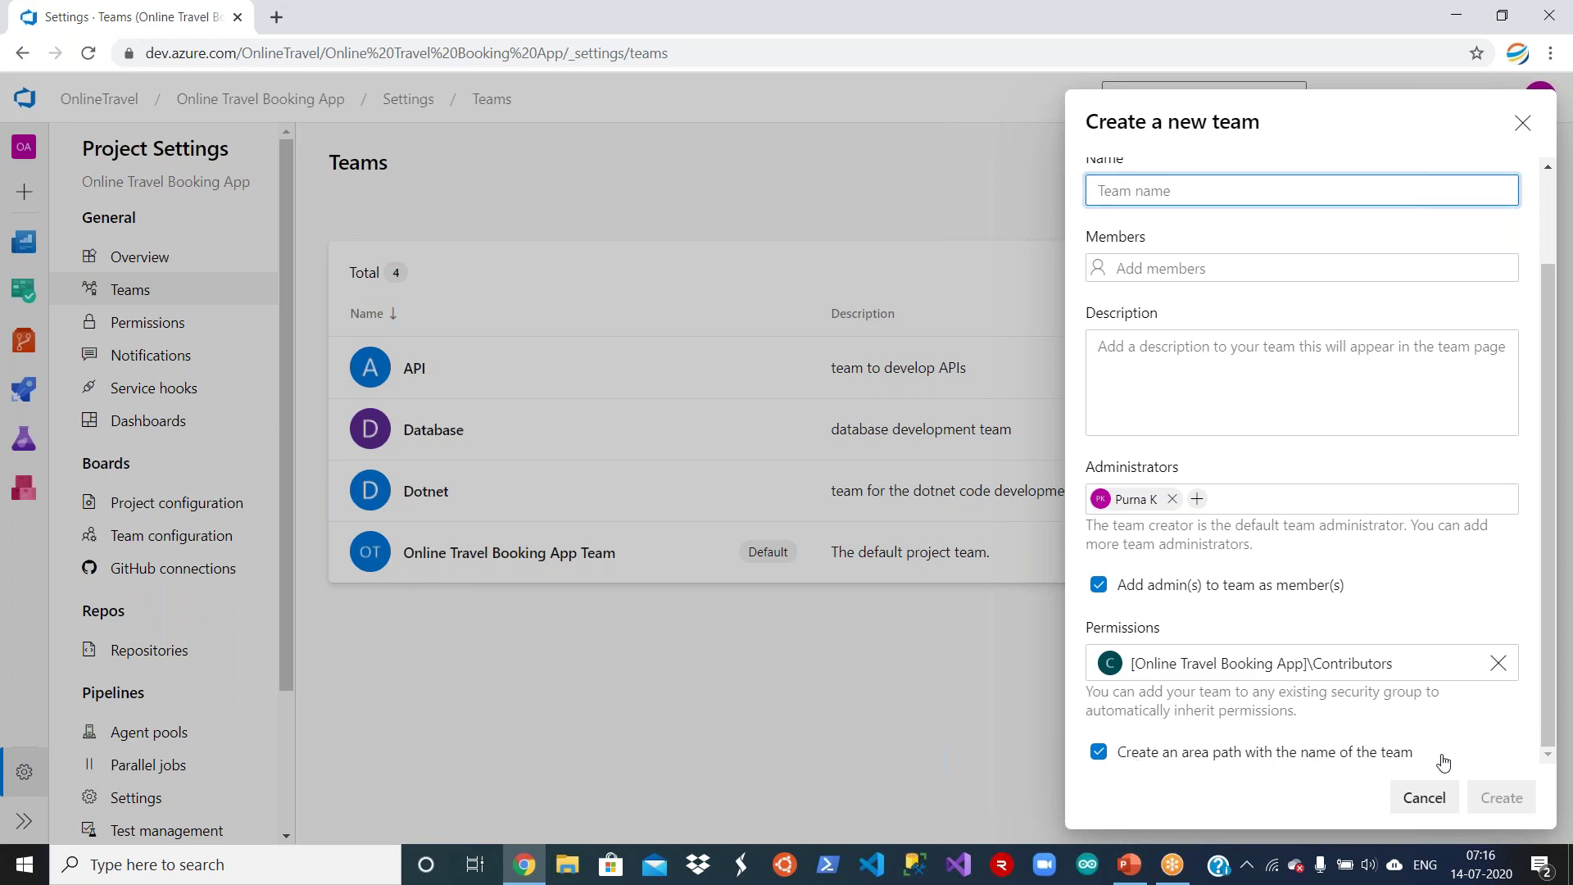
click(1425, 809)
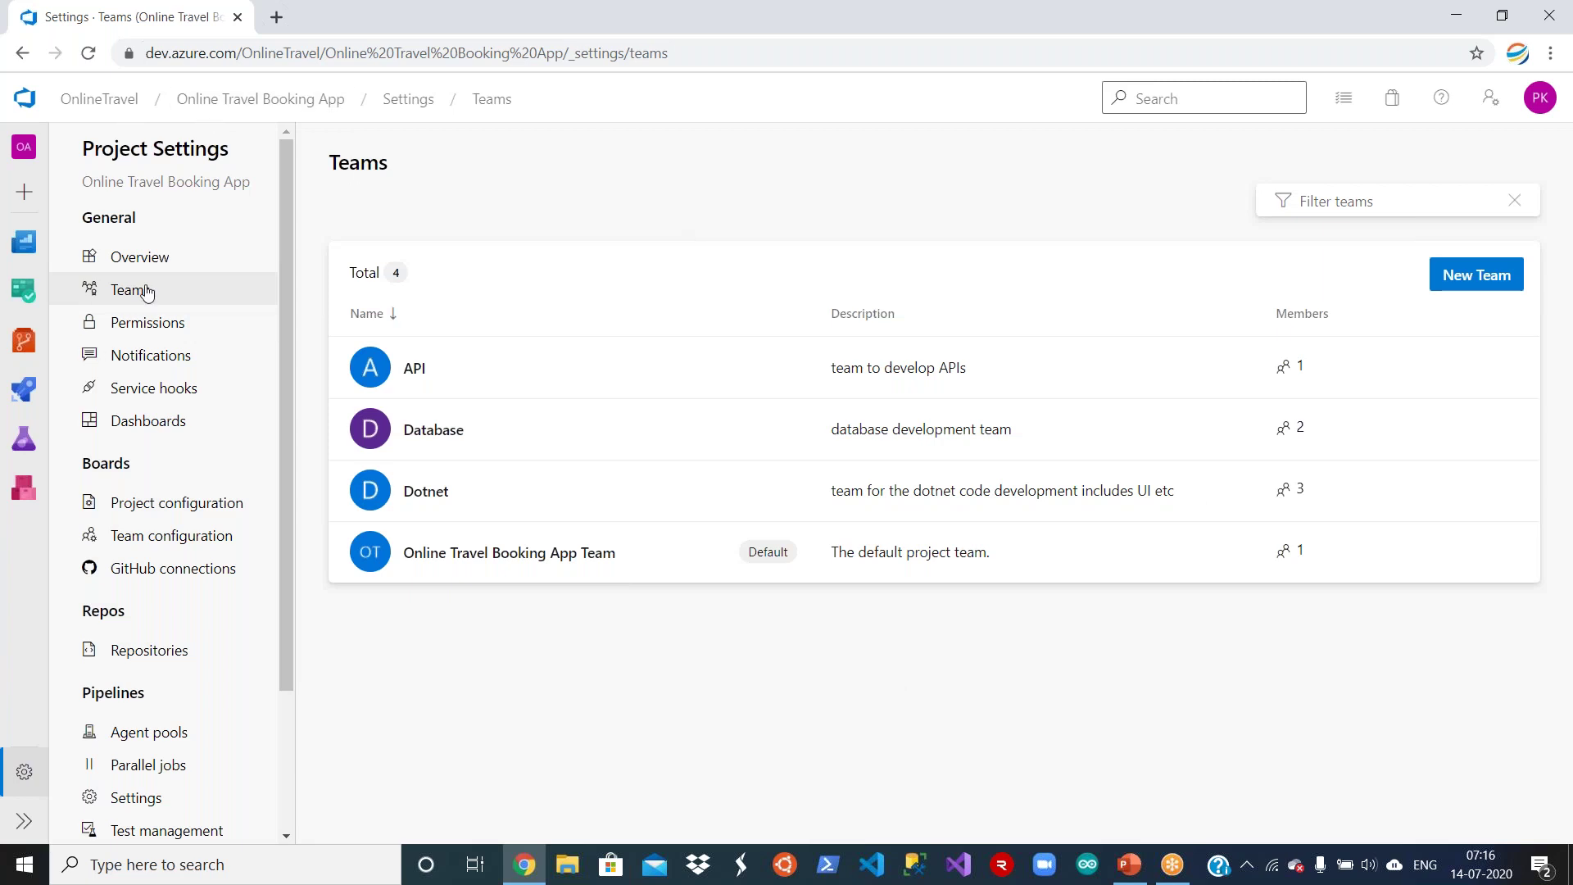
mouse_move(21, 290)
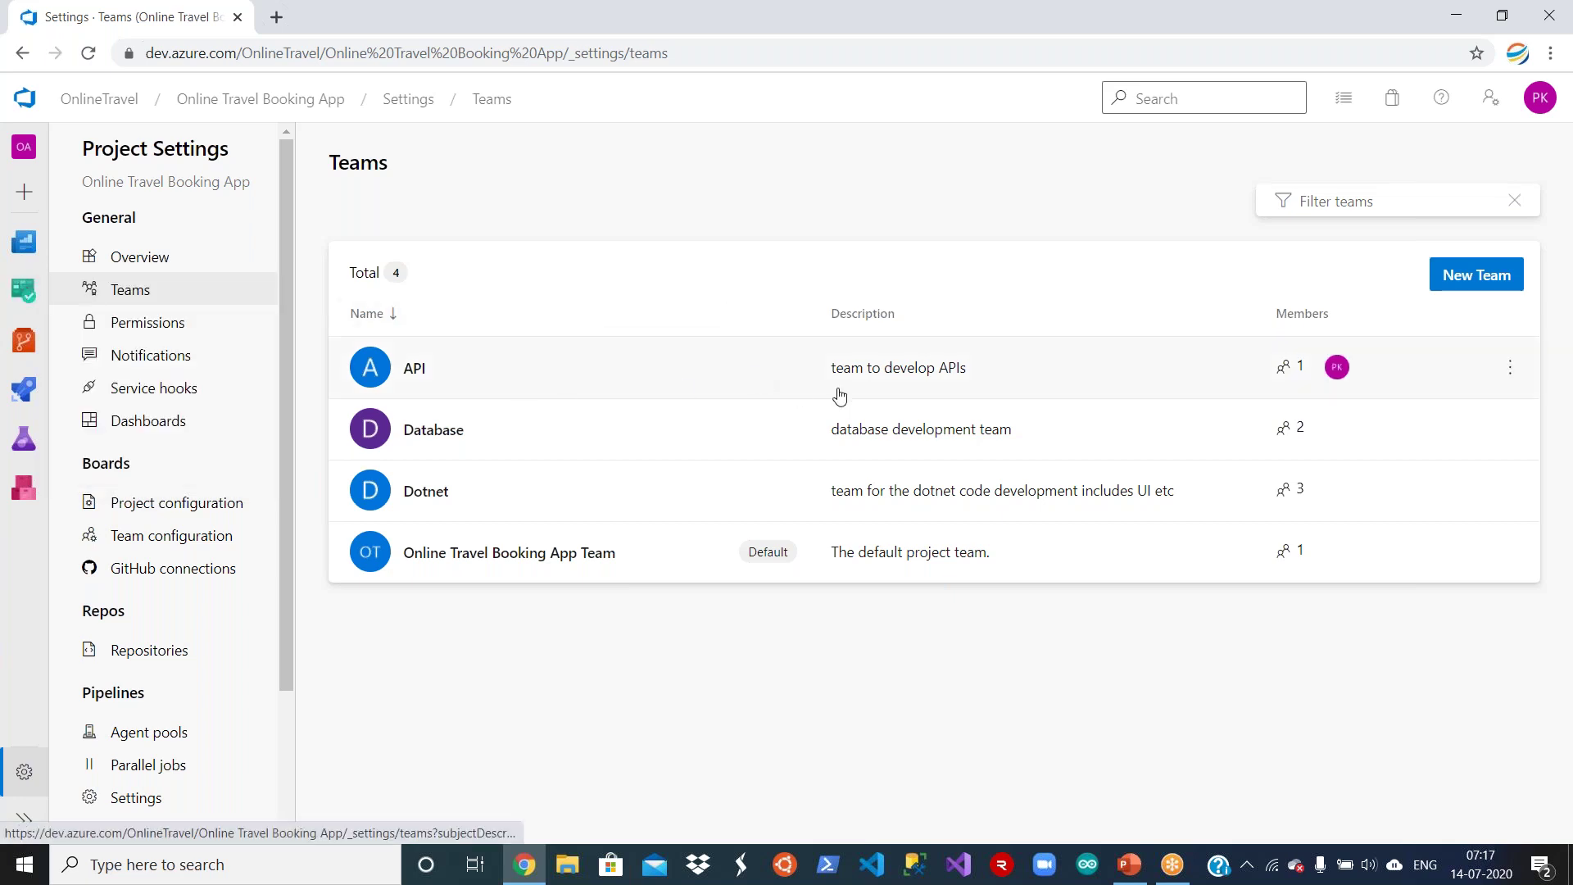
click(1348, 381)
Return to the project's team board and look at the recently updated work items list before going back to the board.
click(224, 100)
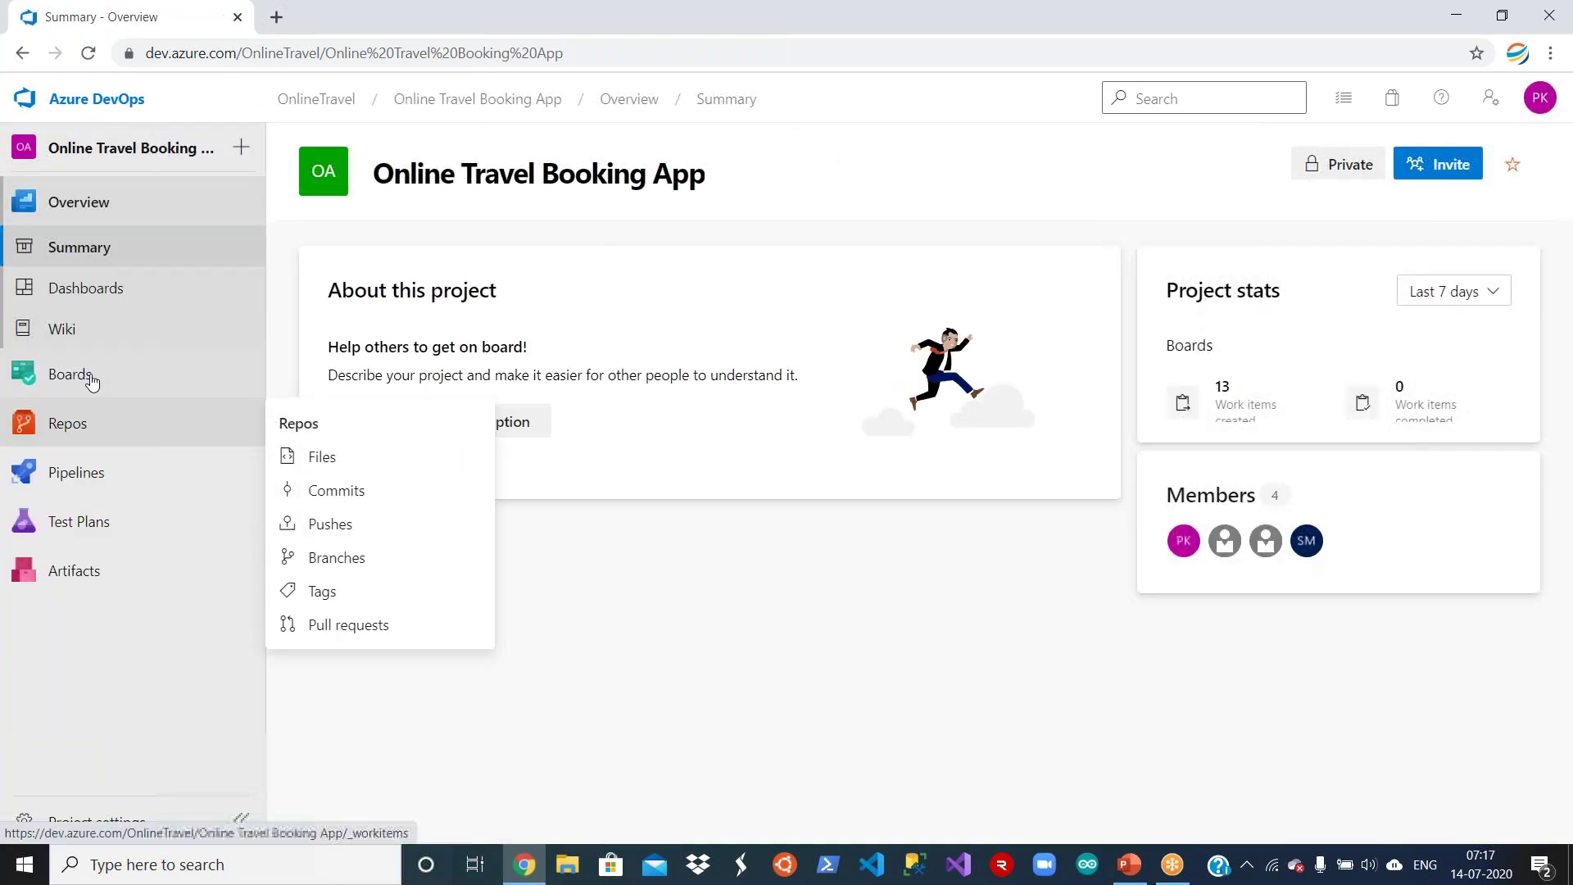
mouse_move(203, 380)
click(348, 442)
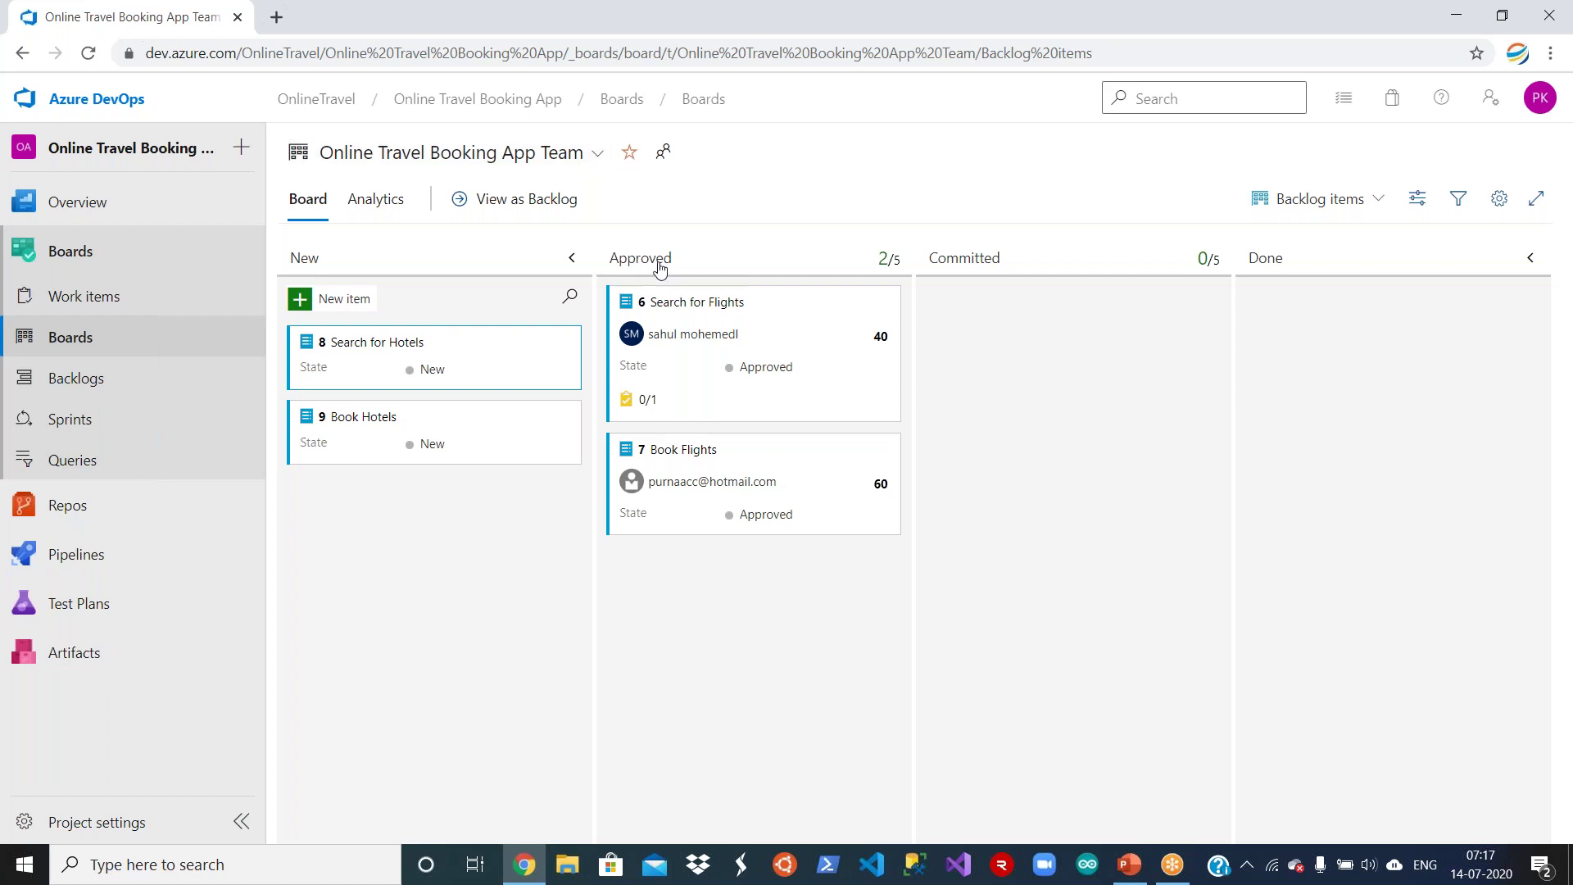
click(119, 296)
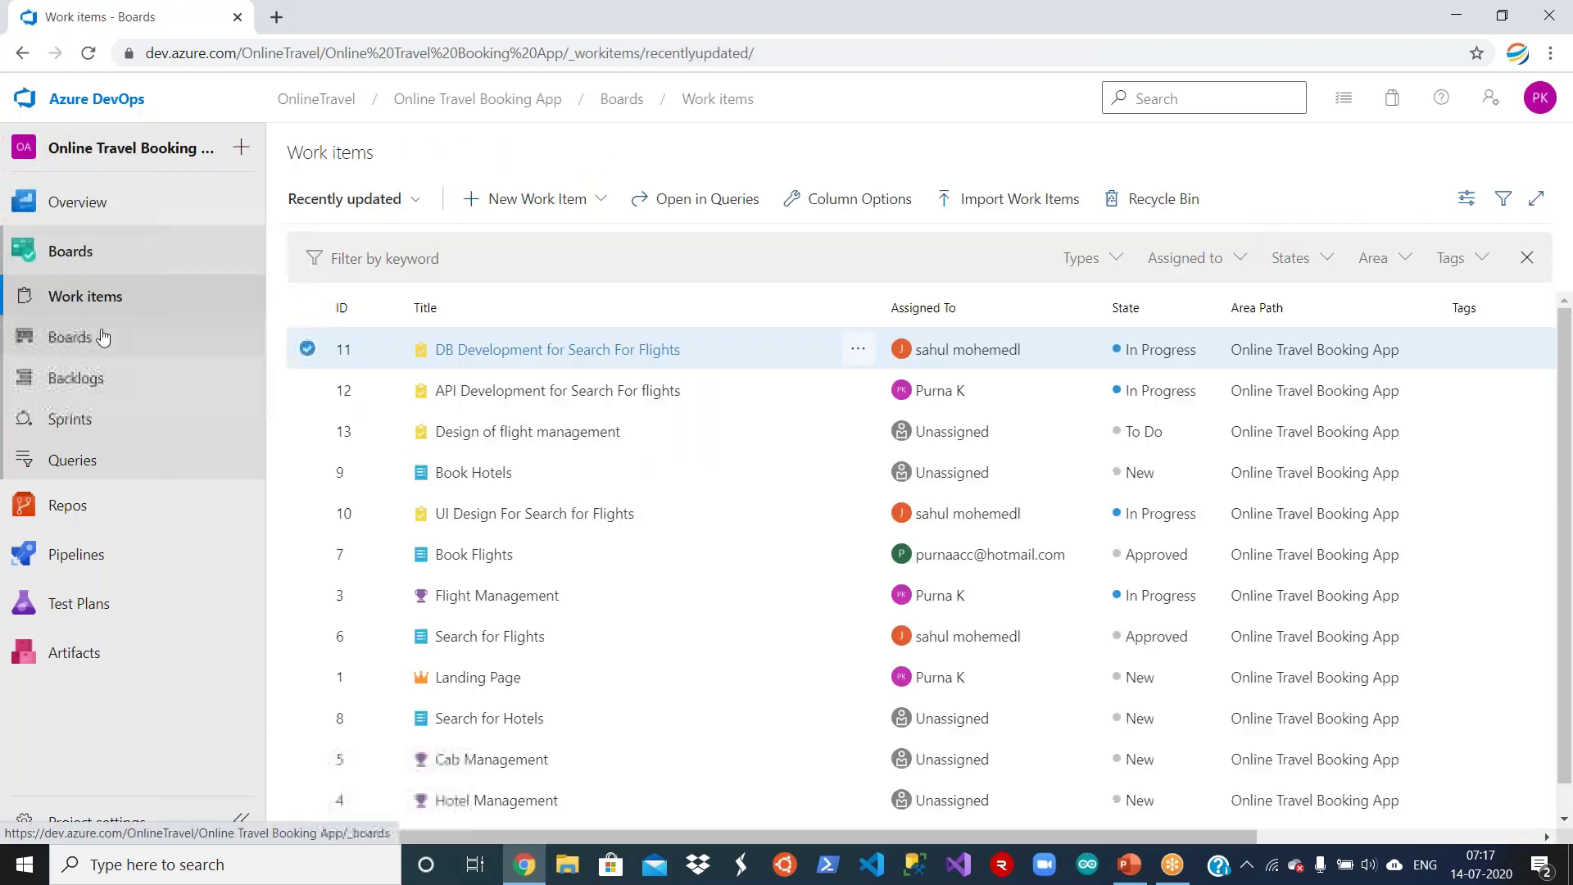
click(101, 343)
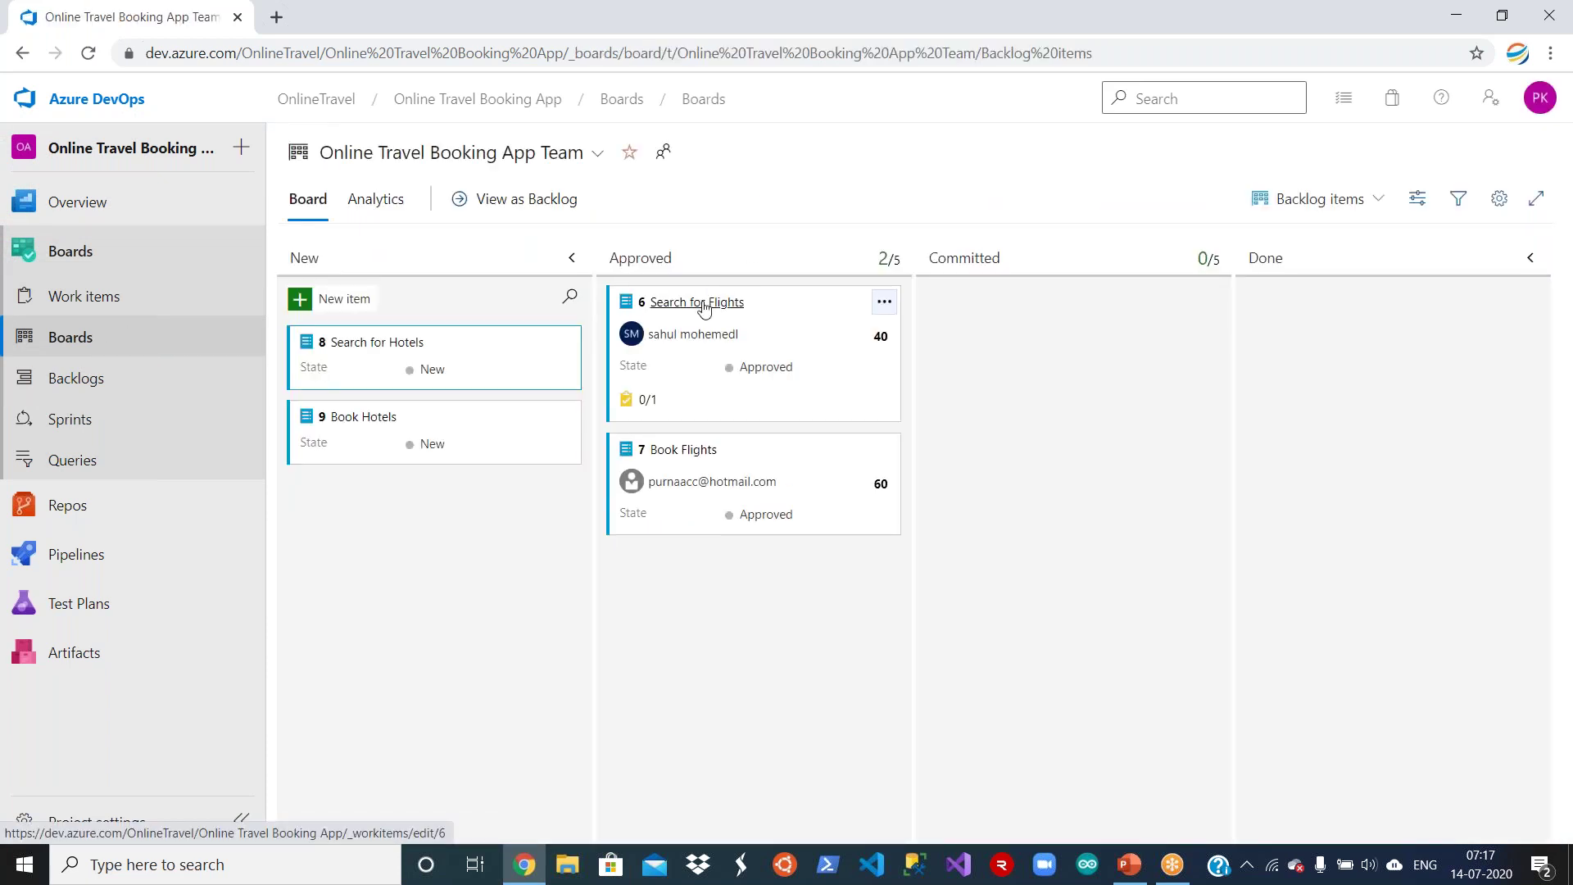
Open the Search for Flights backlog item, view its available area paths, and close it without changes.
click(704, 304)
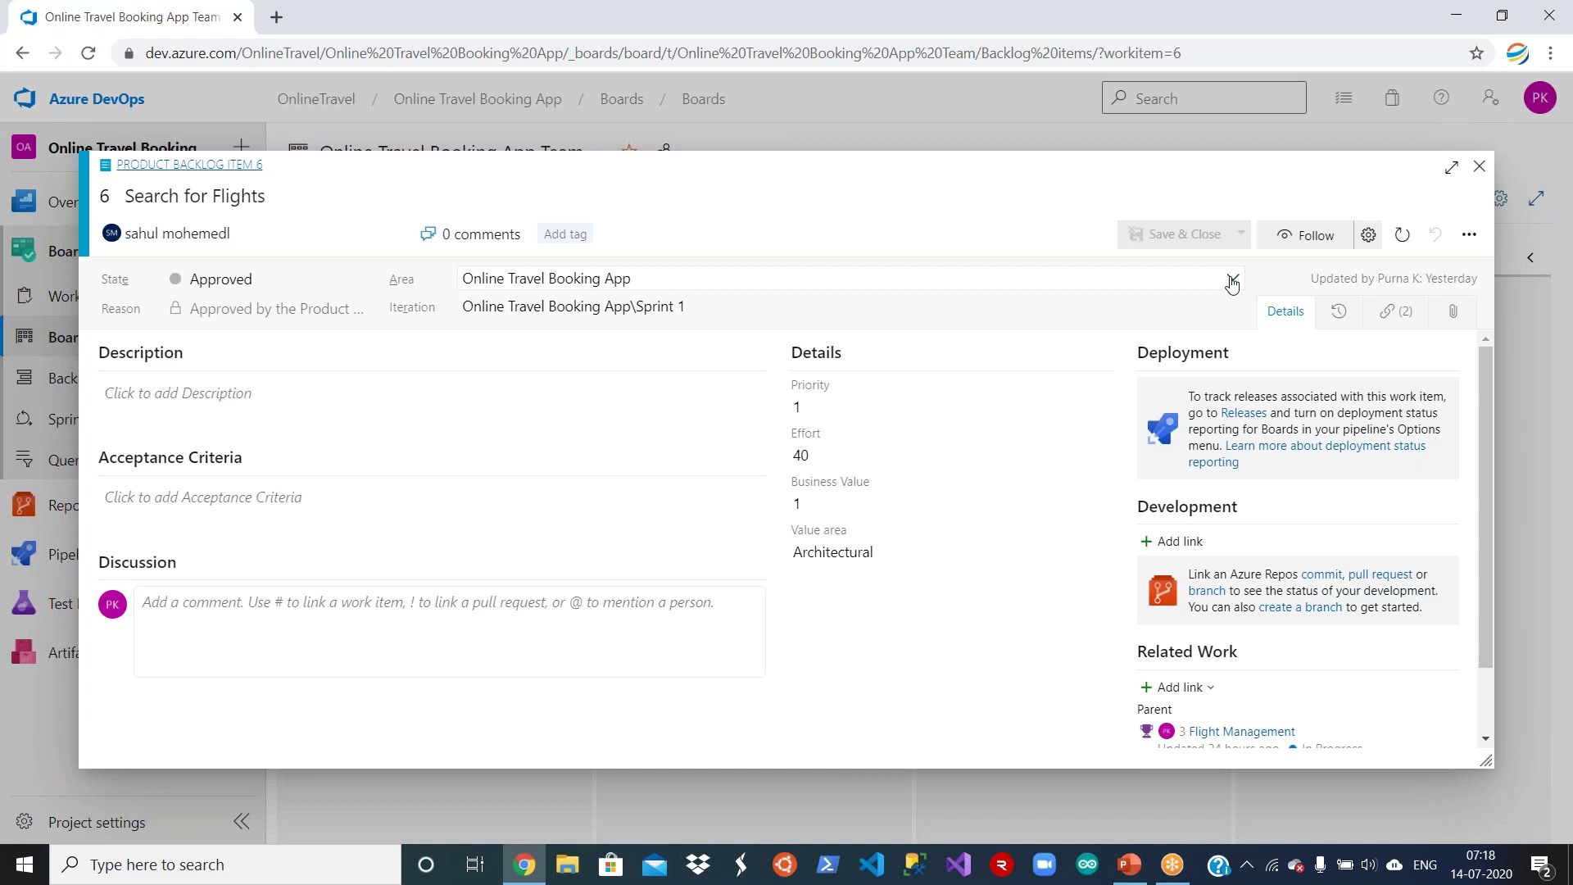
click(1232, 284)
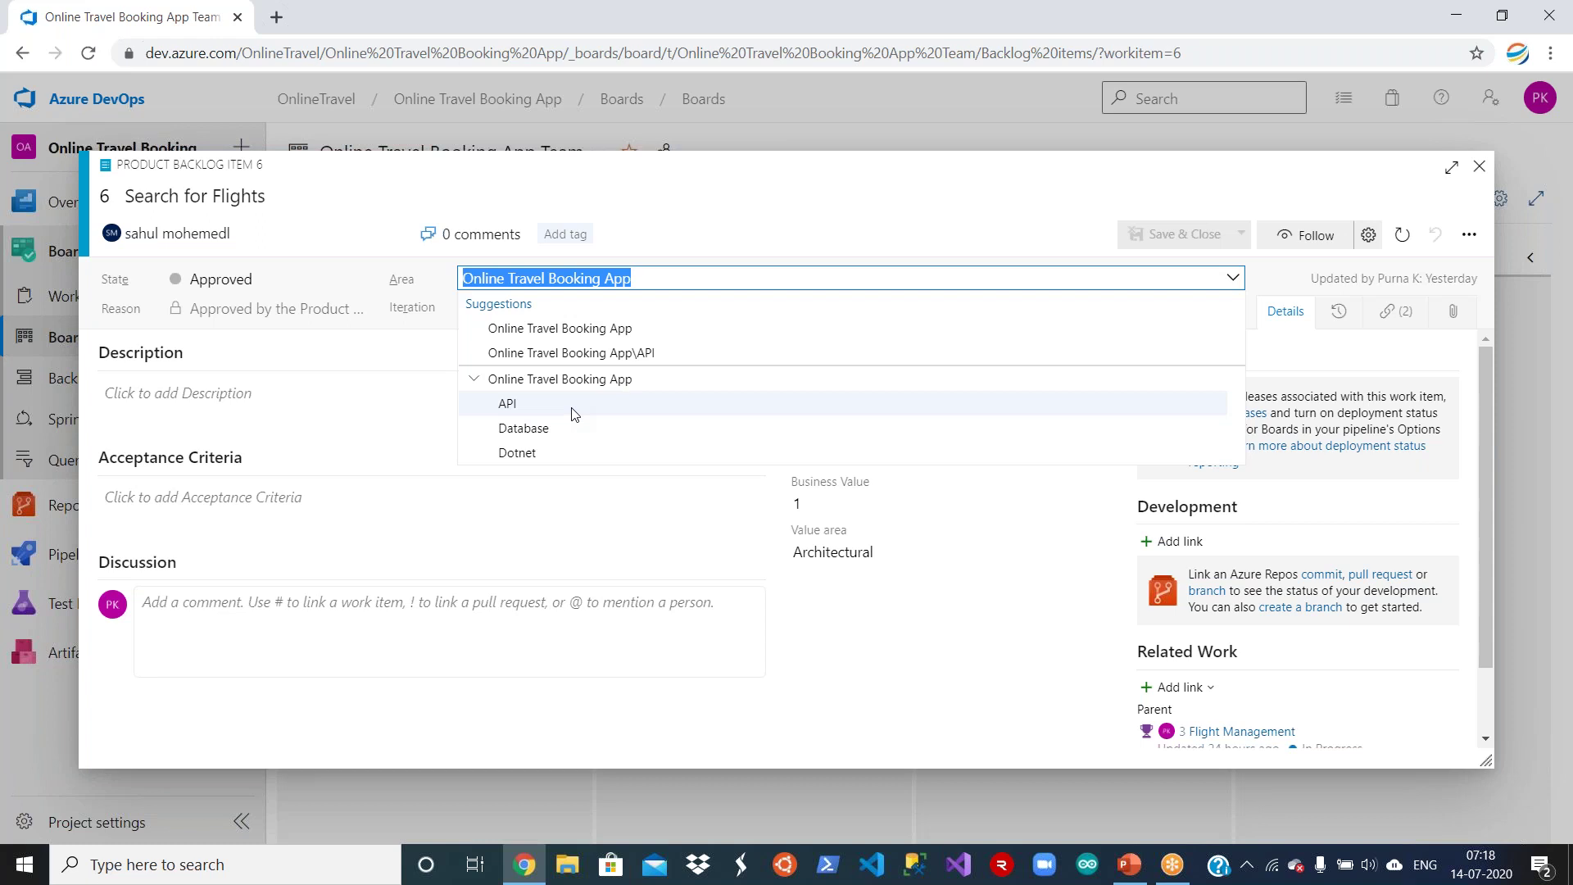
click(1055, 201)
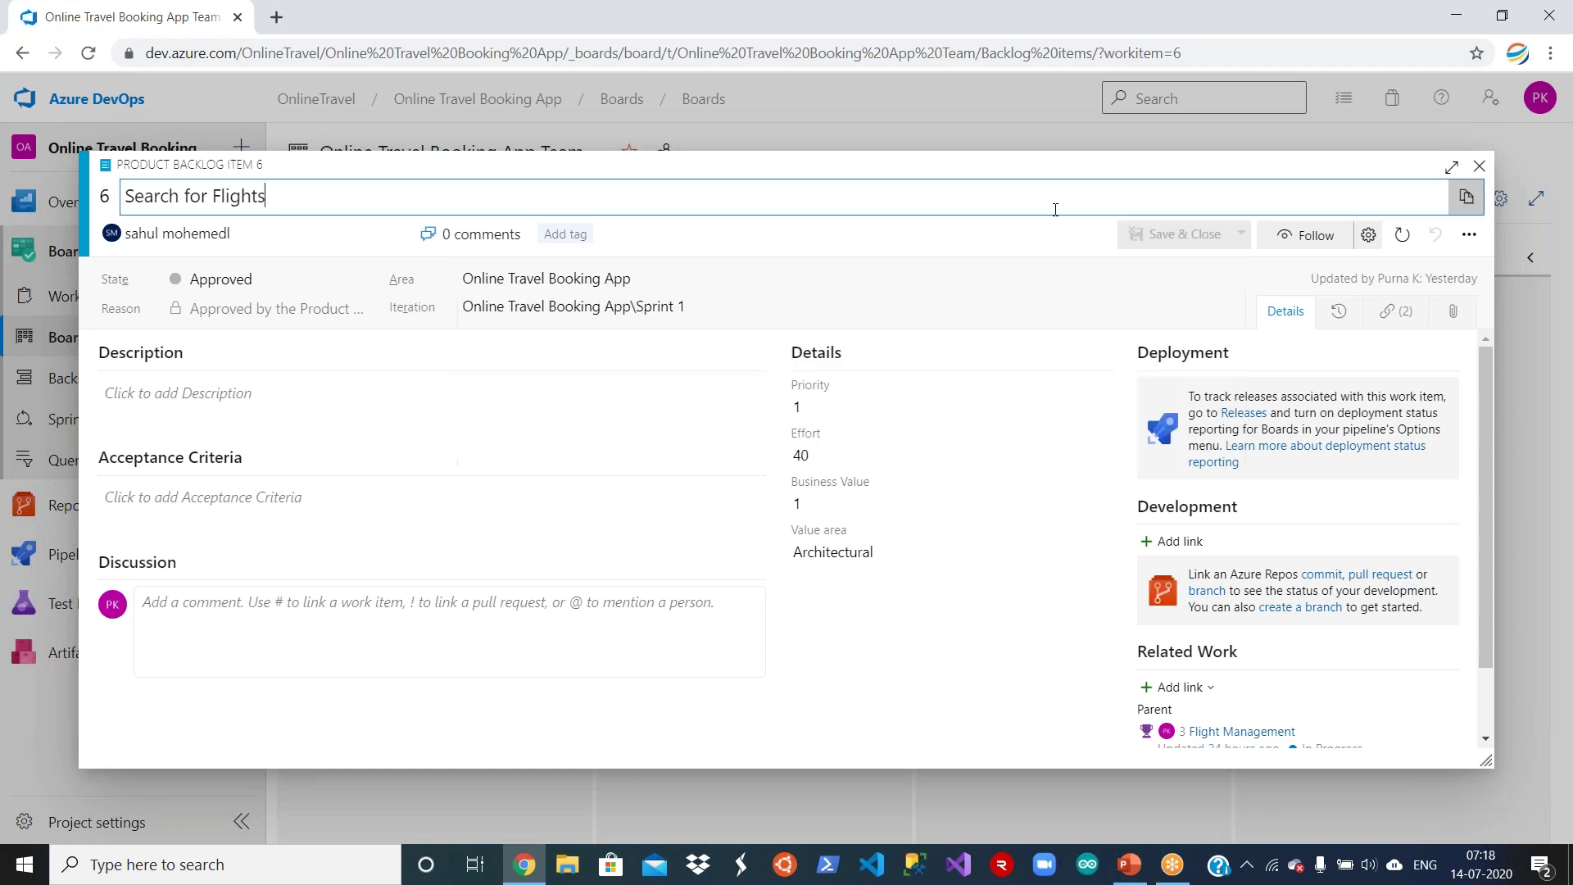
click(1479, 167)
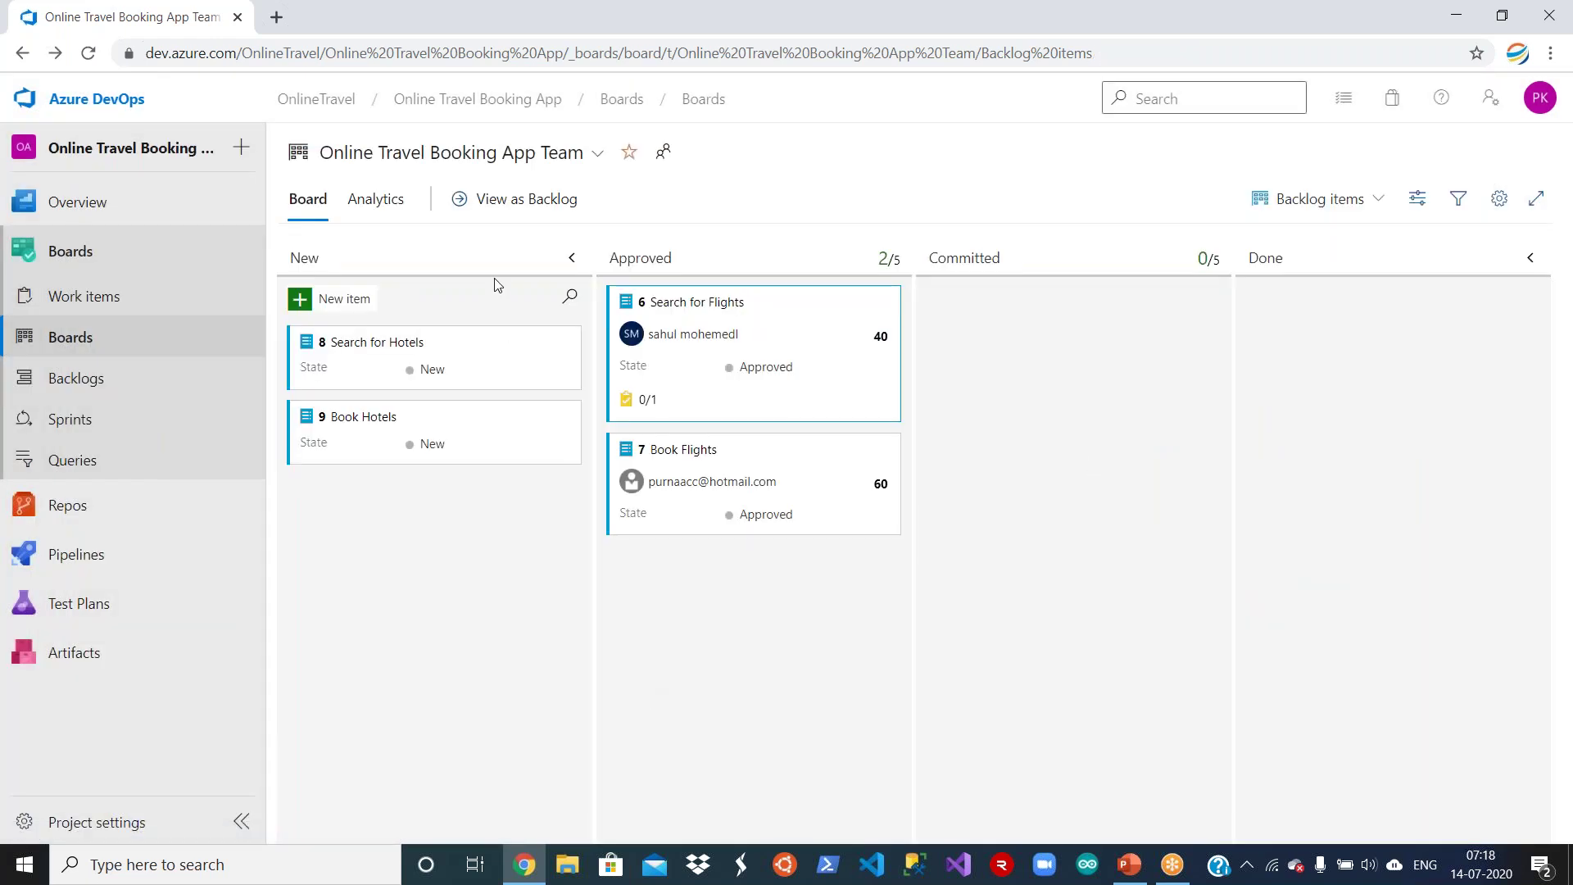
Open the Book Hotels backlog item from the work items list and set its iteration to Sprint 3.
click(112, 306)
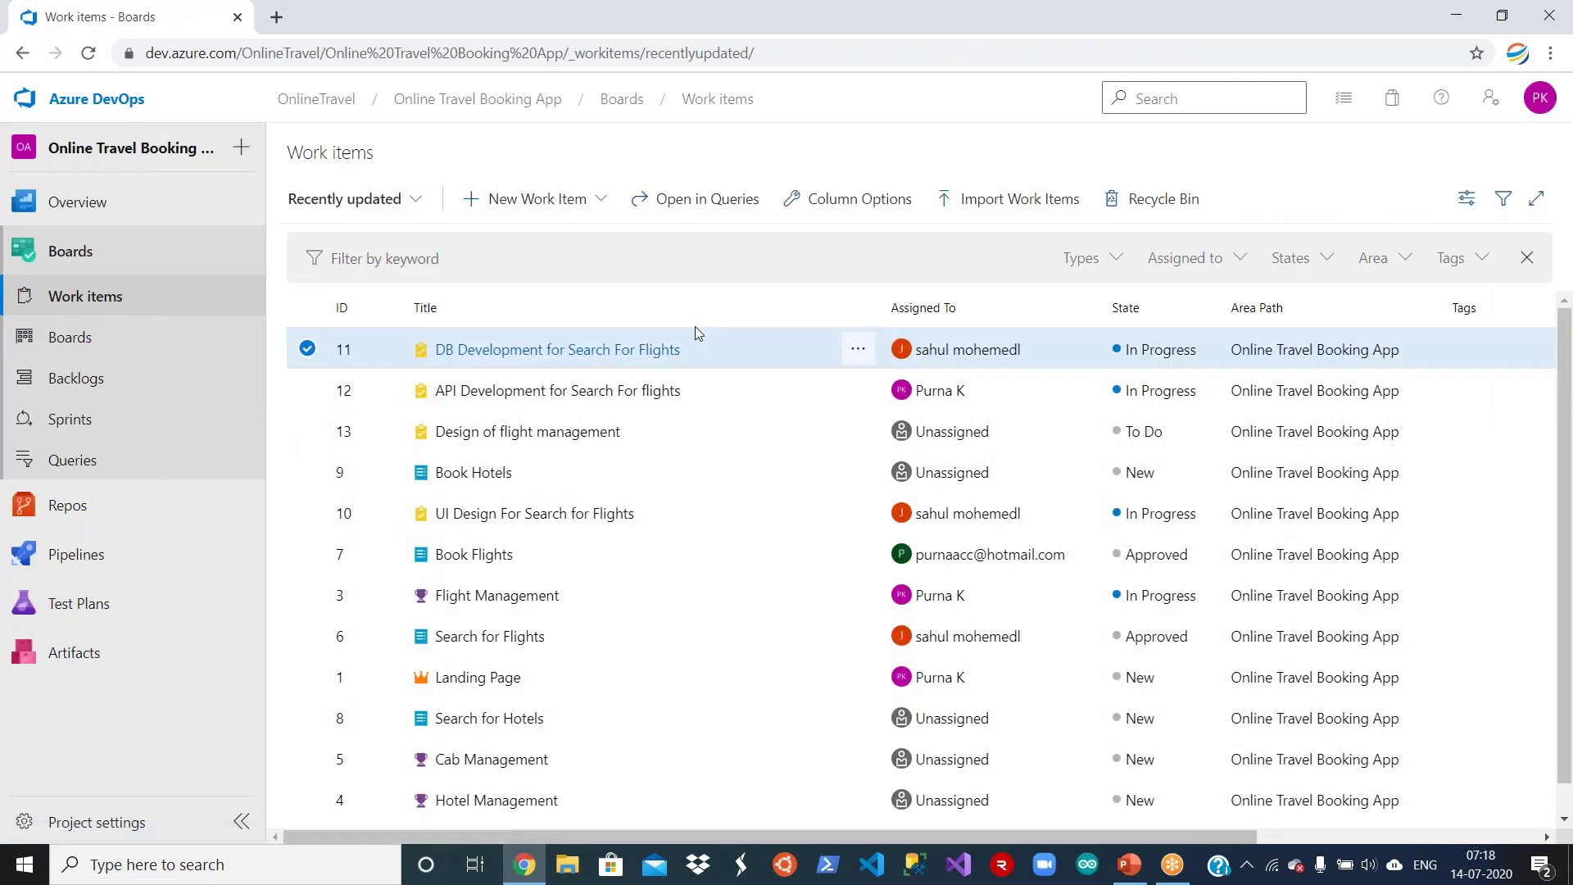
click(480, 482)
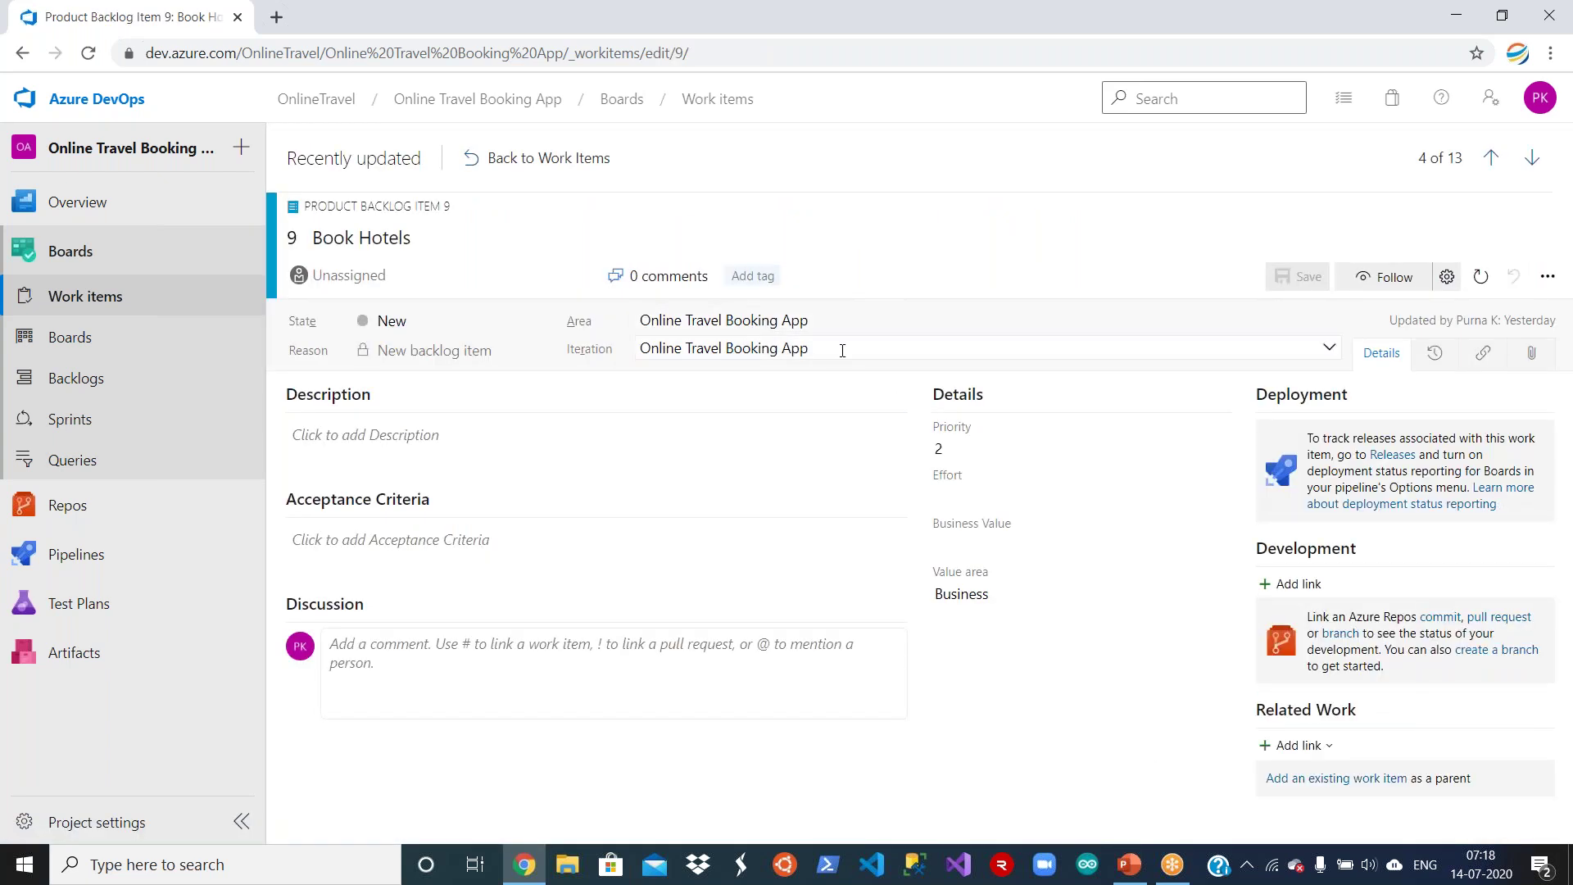
click(843, 350)
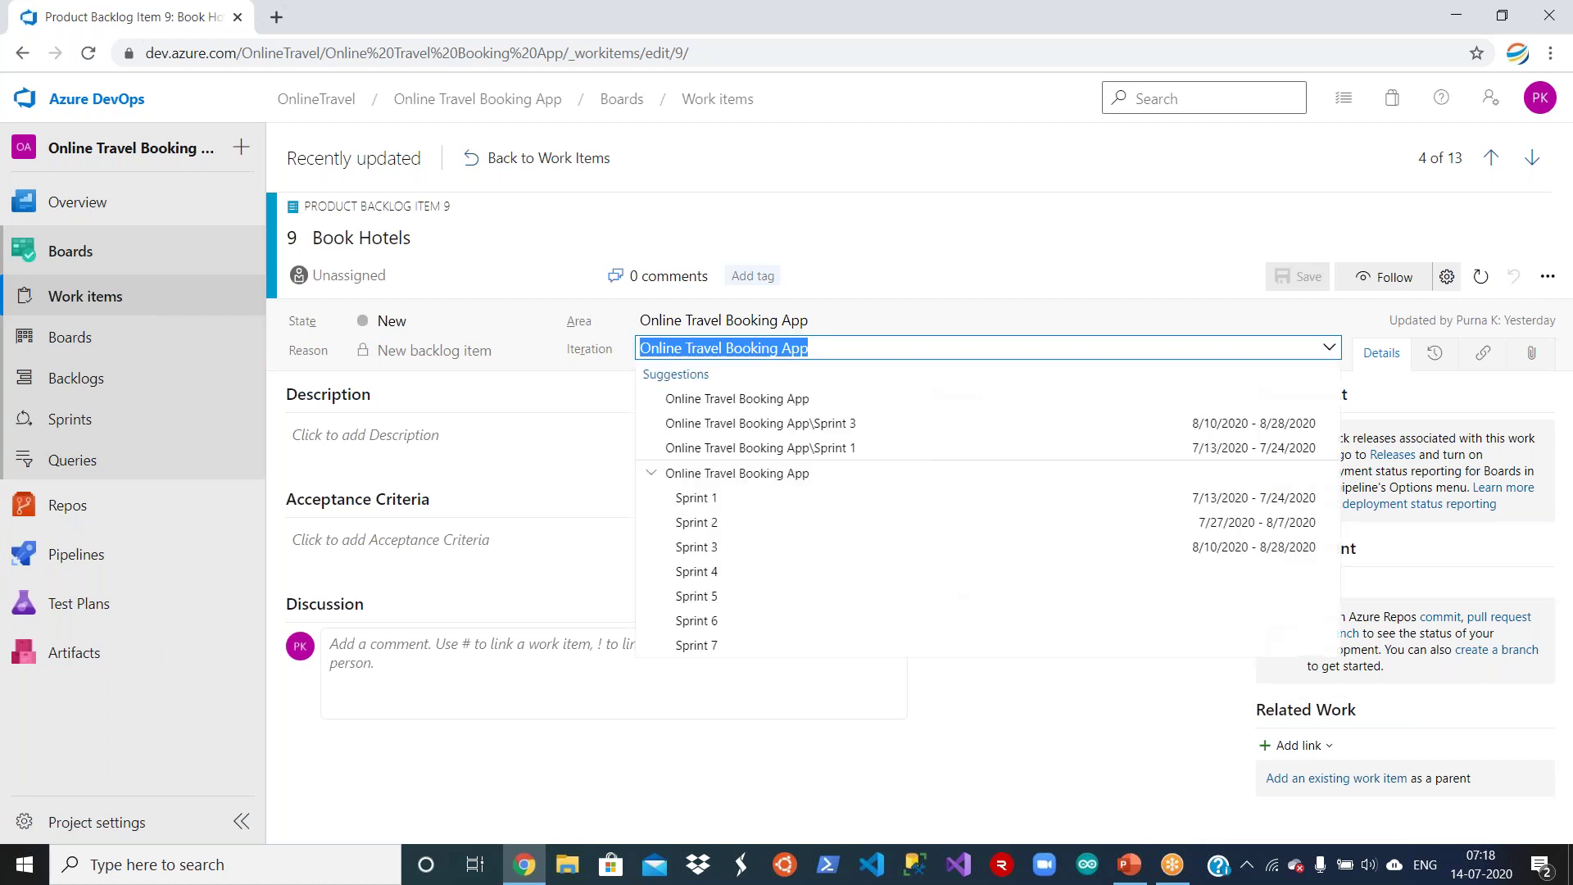
click(744, 547)
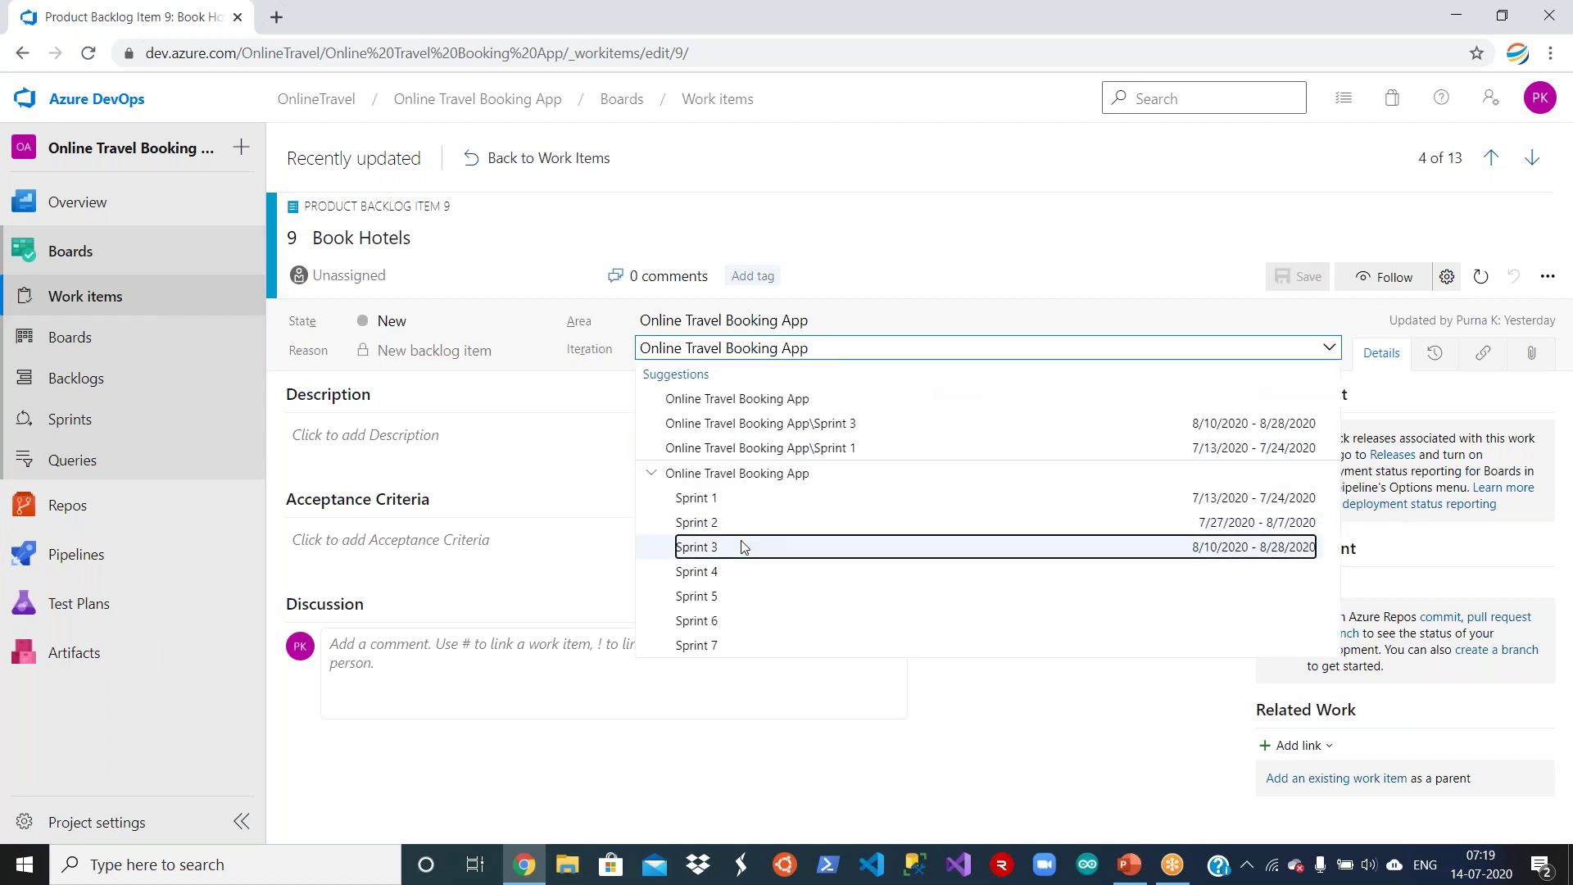
Set the Book Hotels item's area to Online Travel Booking App\API and assign it to the third suggested user account.
click(905, 318)
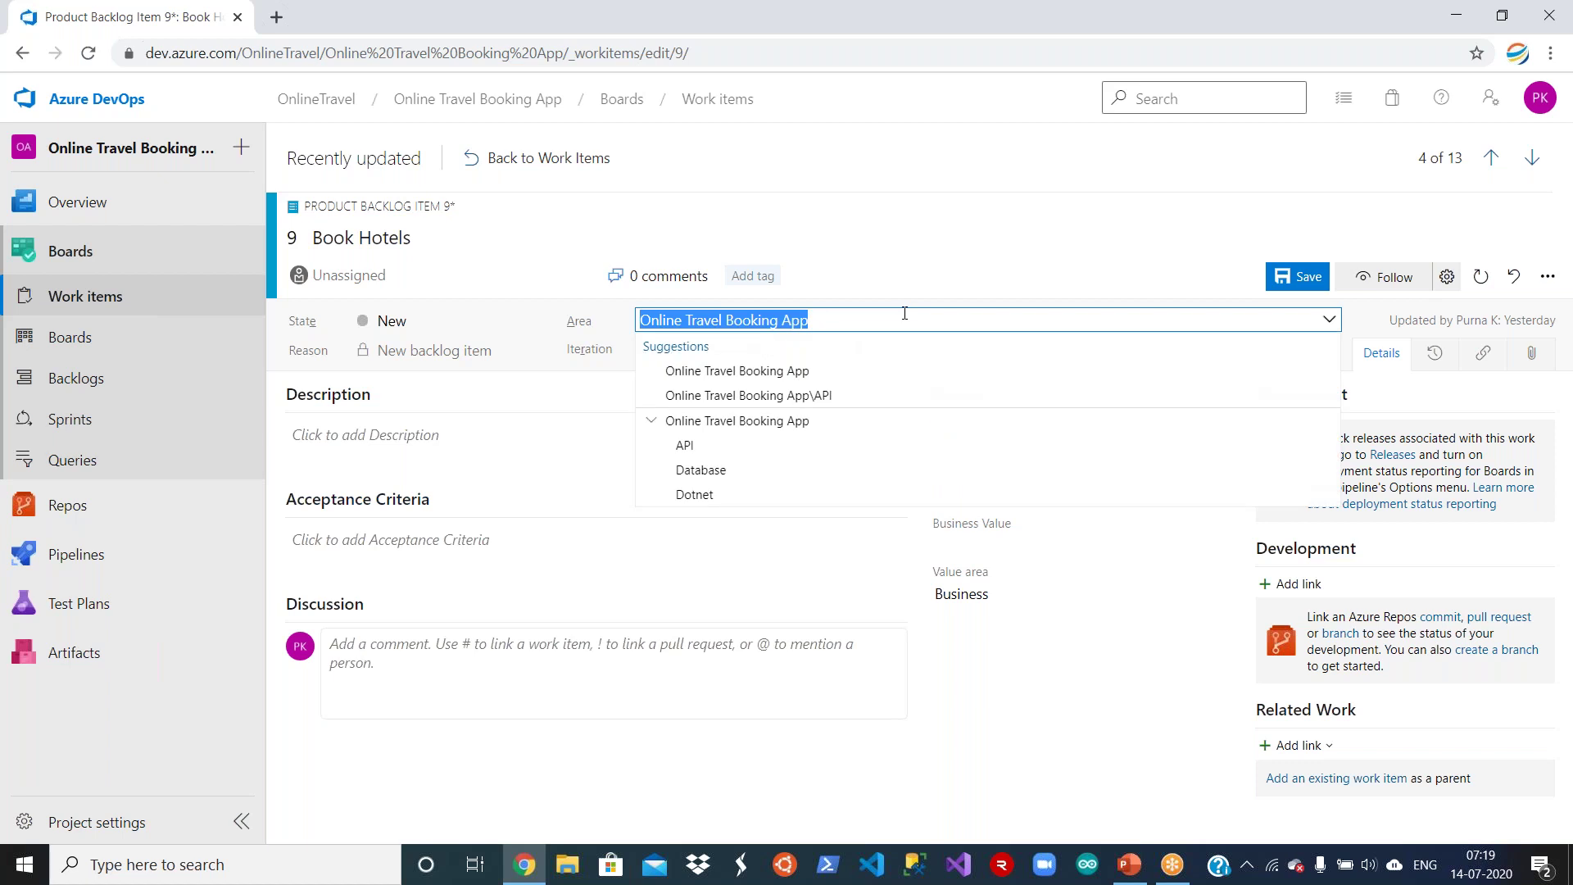
click(807, 449)
click(959, 285)
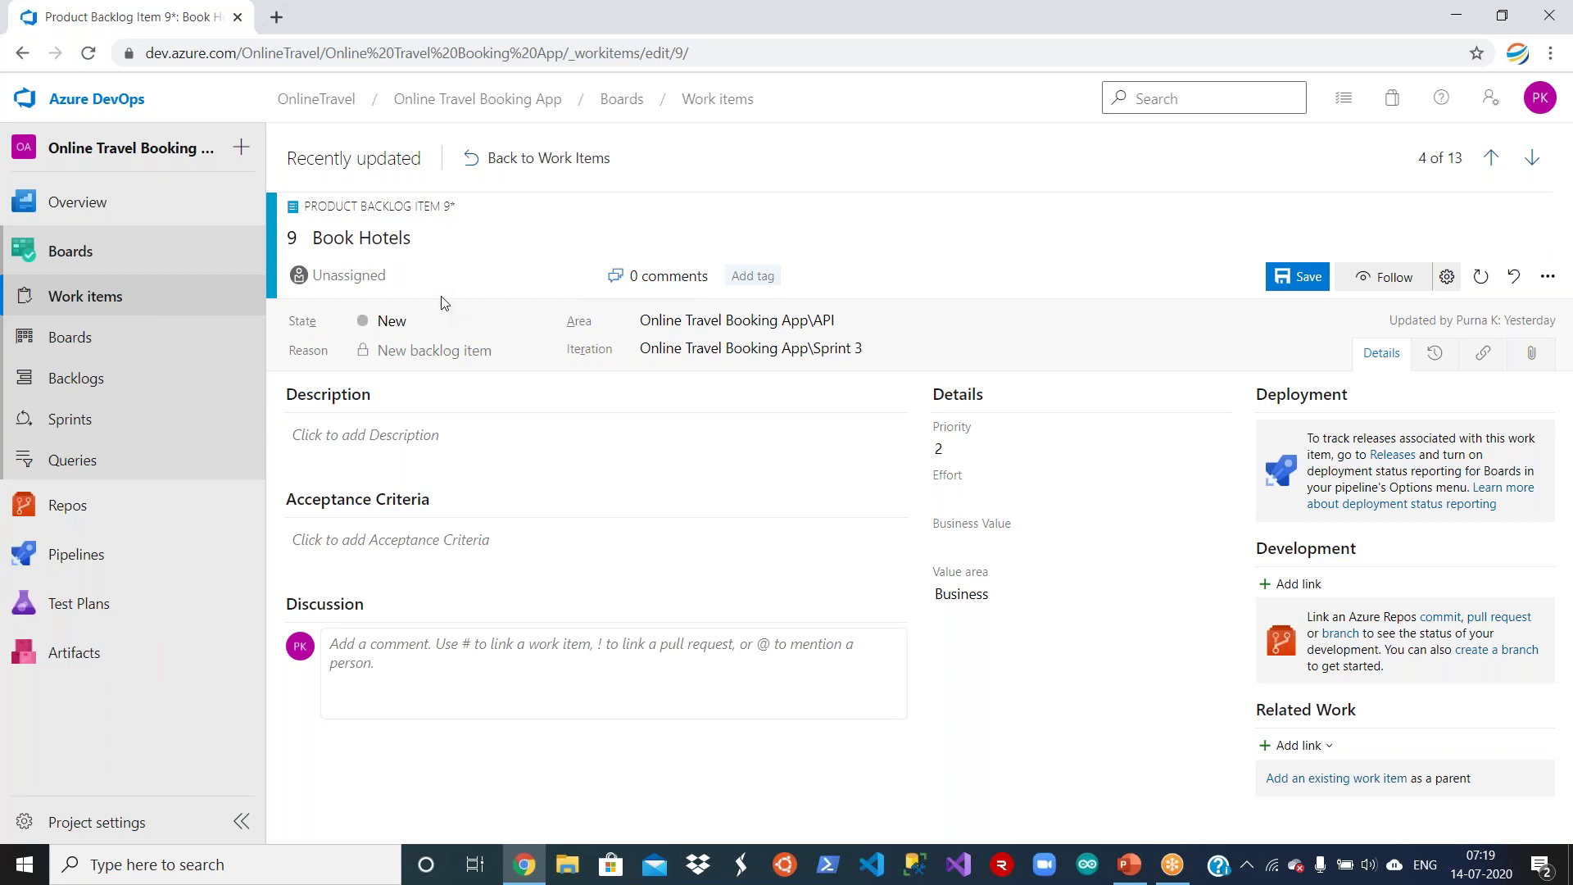
click(453, 277)
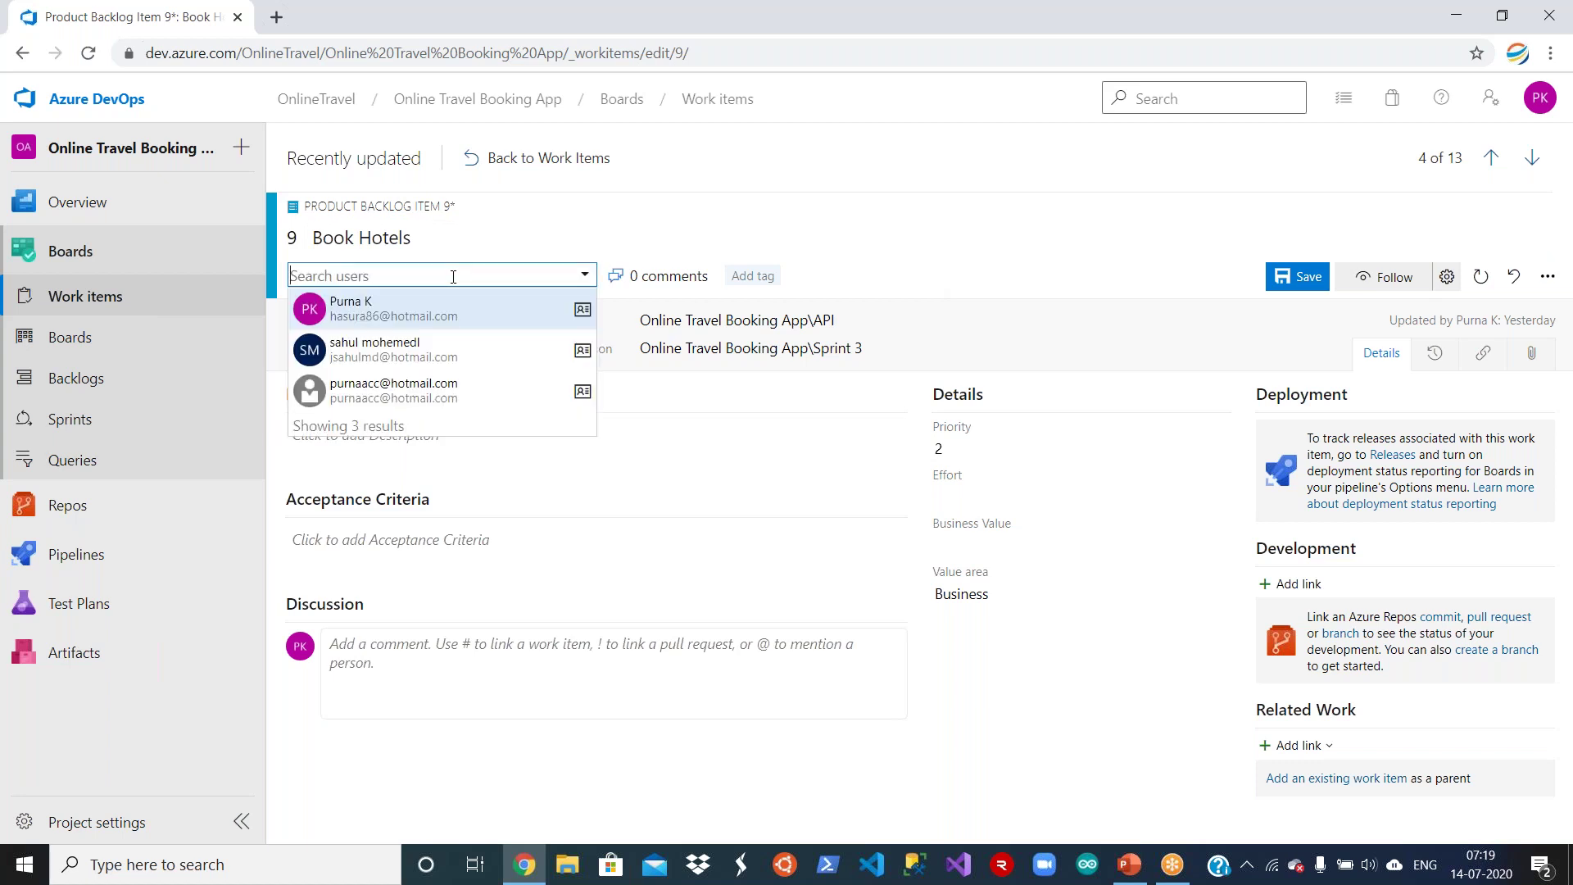
click(450, 391)
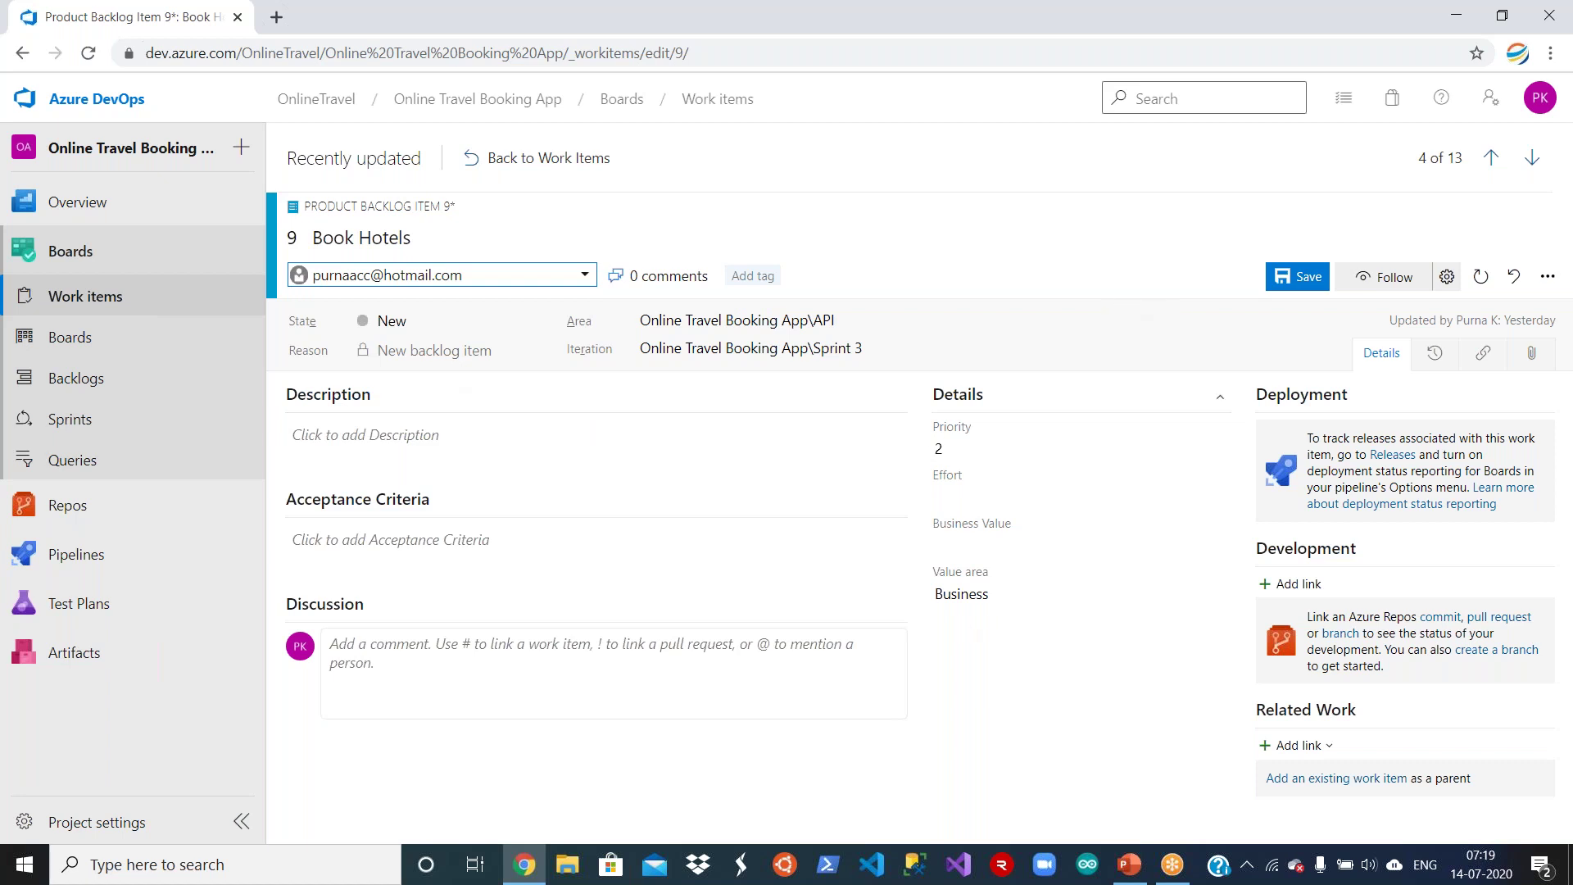
Give the Book Hotels item an effort of 40 and a business value of 1, and save it.
click(1055, 497)
text(40)
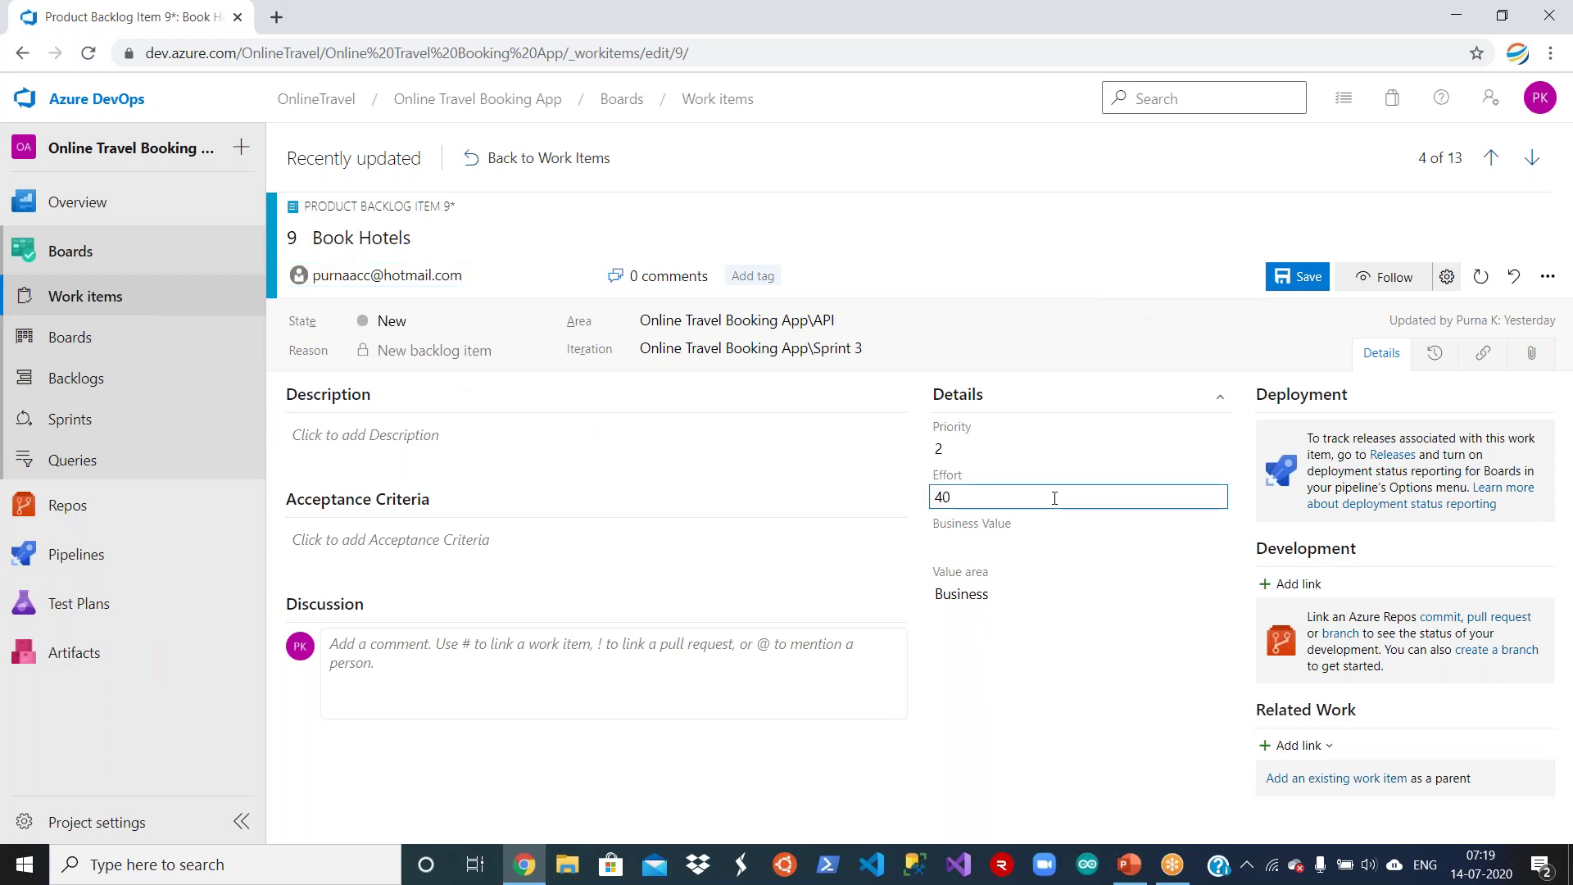
click(1051, 548)
text(1)
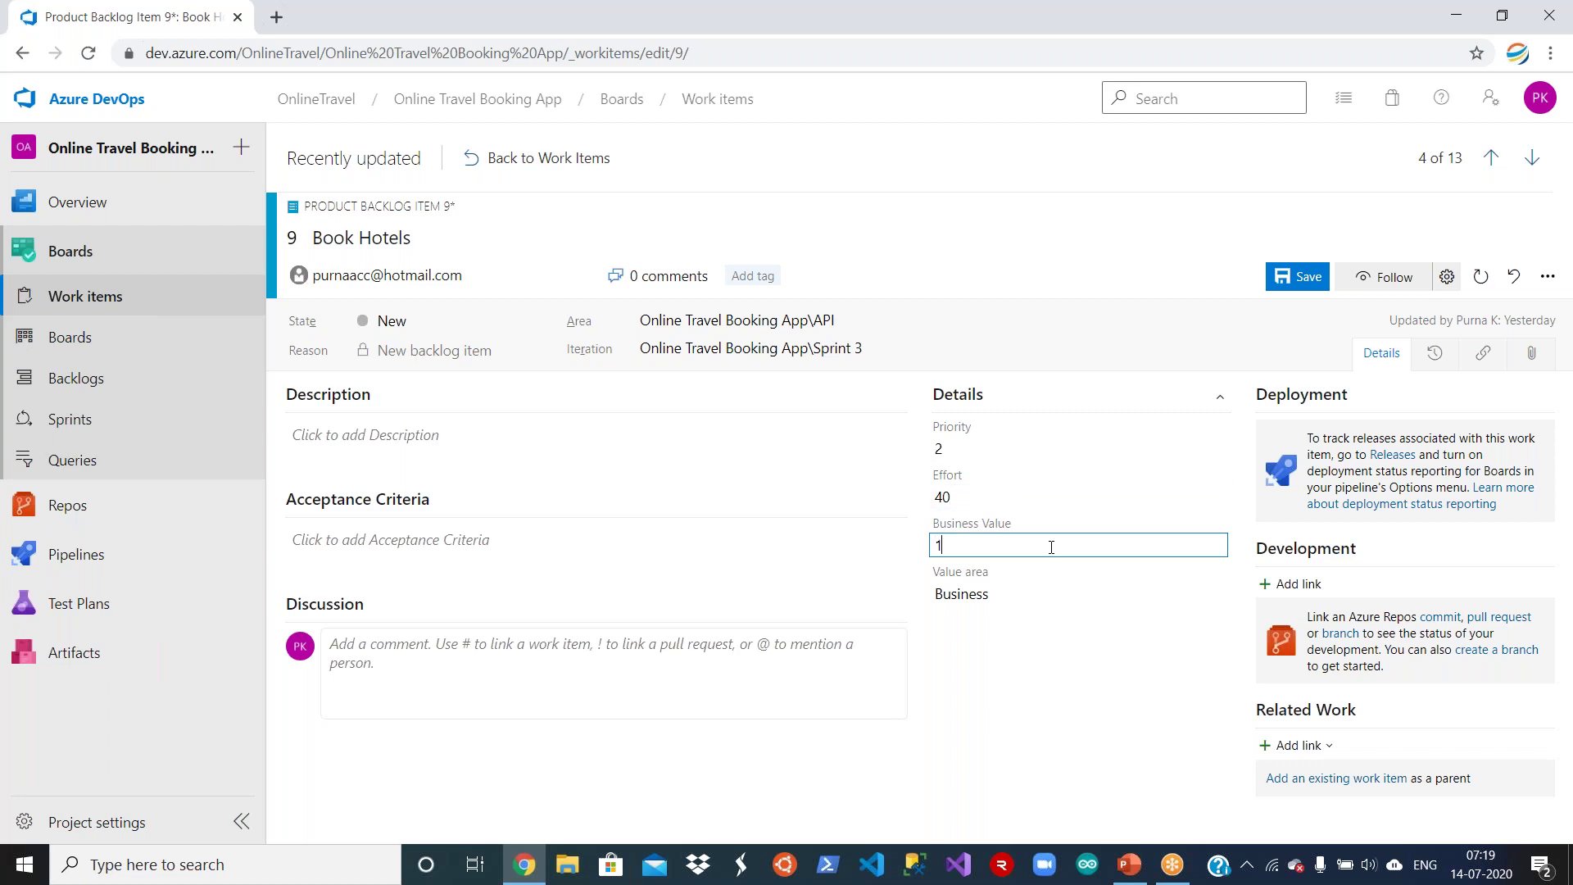
click(1018, 789)
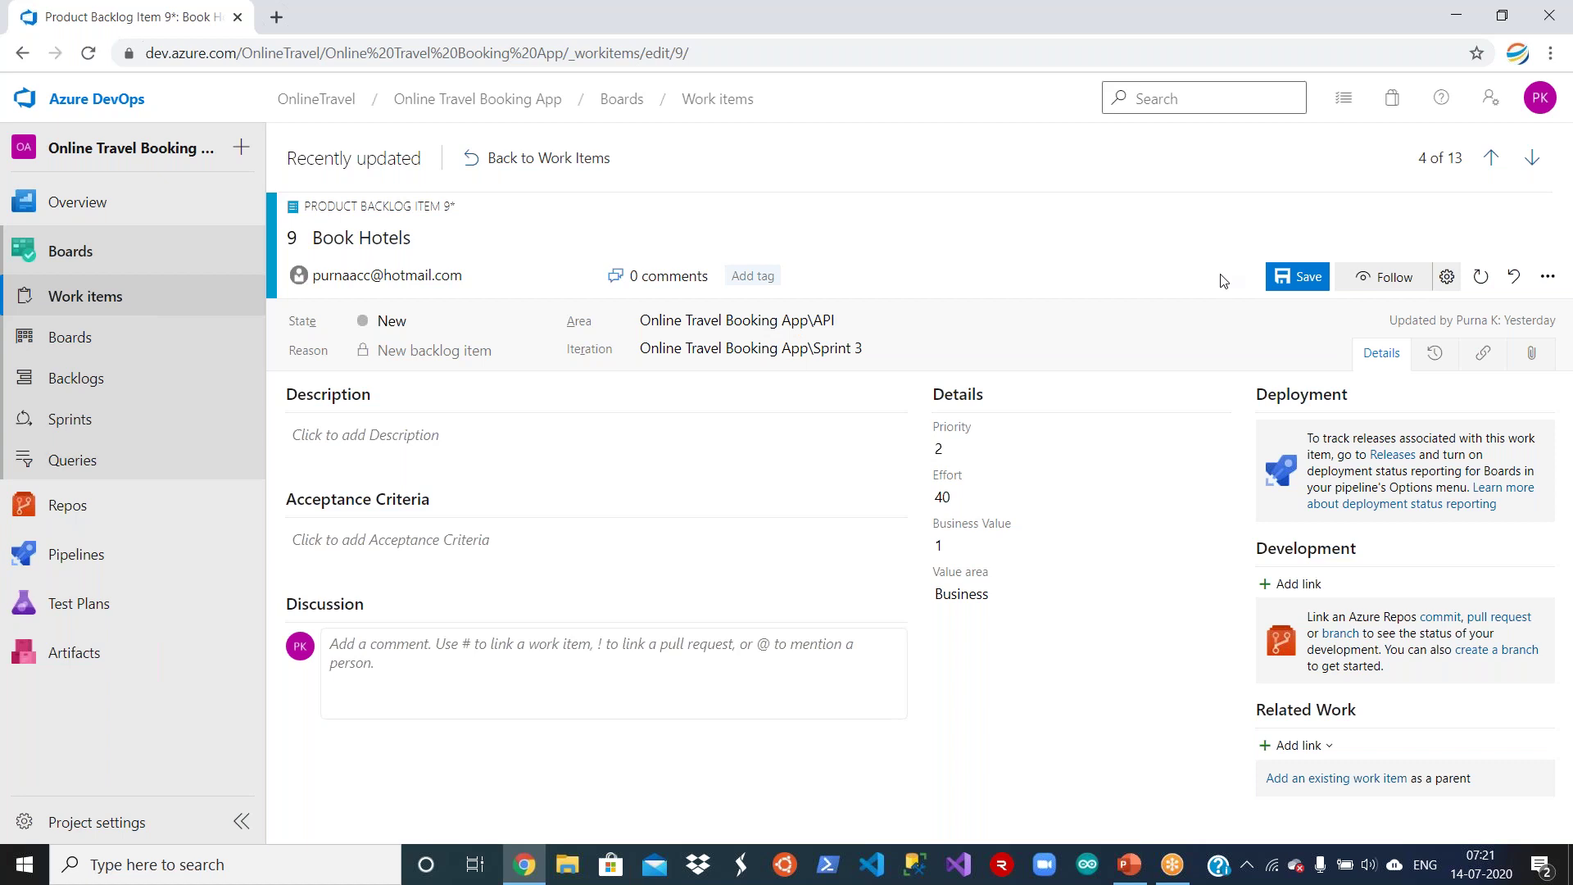
click(1283, 281)
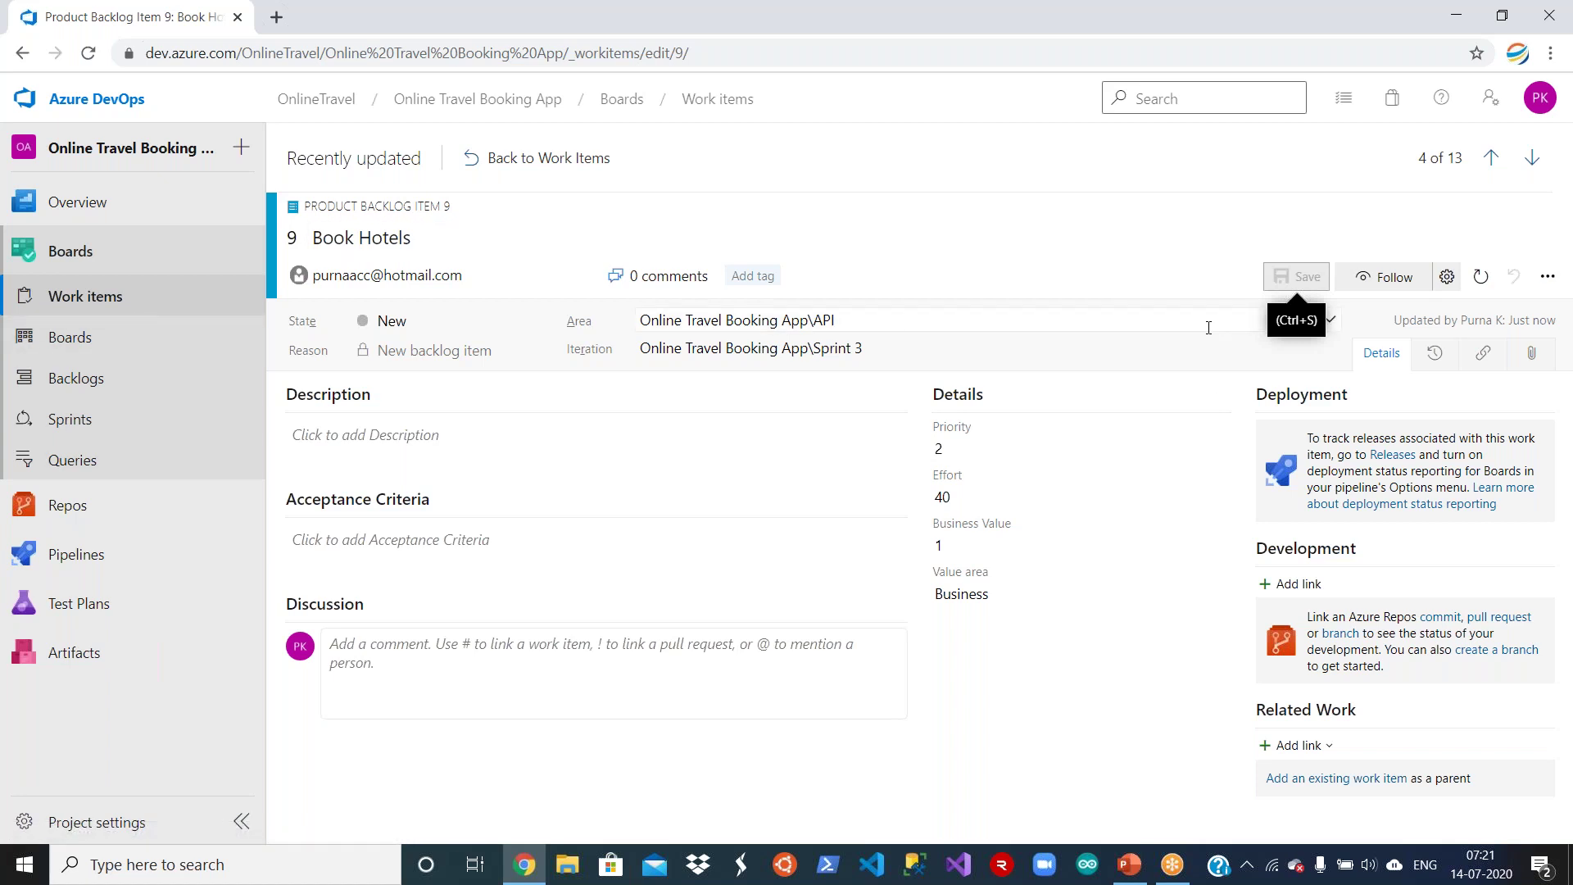
Open the project's boards and switch from the Online Travel Booking App Team board to the API team's board.
click(106, 346)
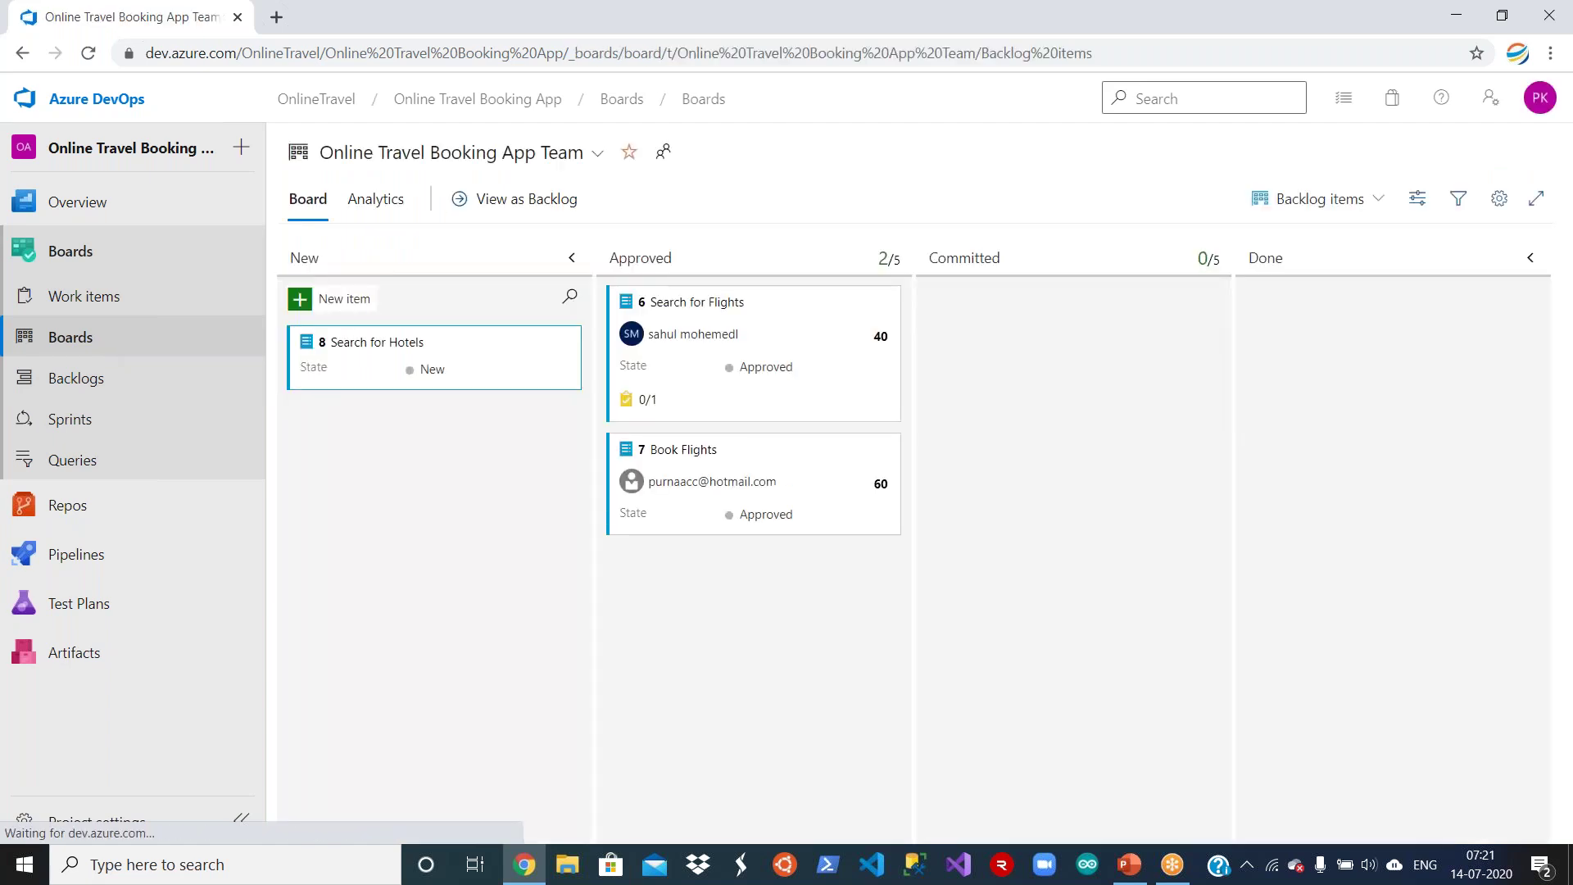
click(588, 155)
click(530, 267)
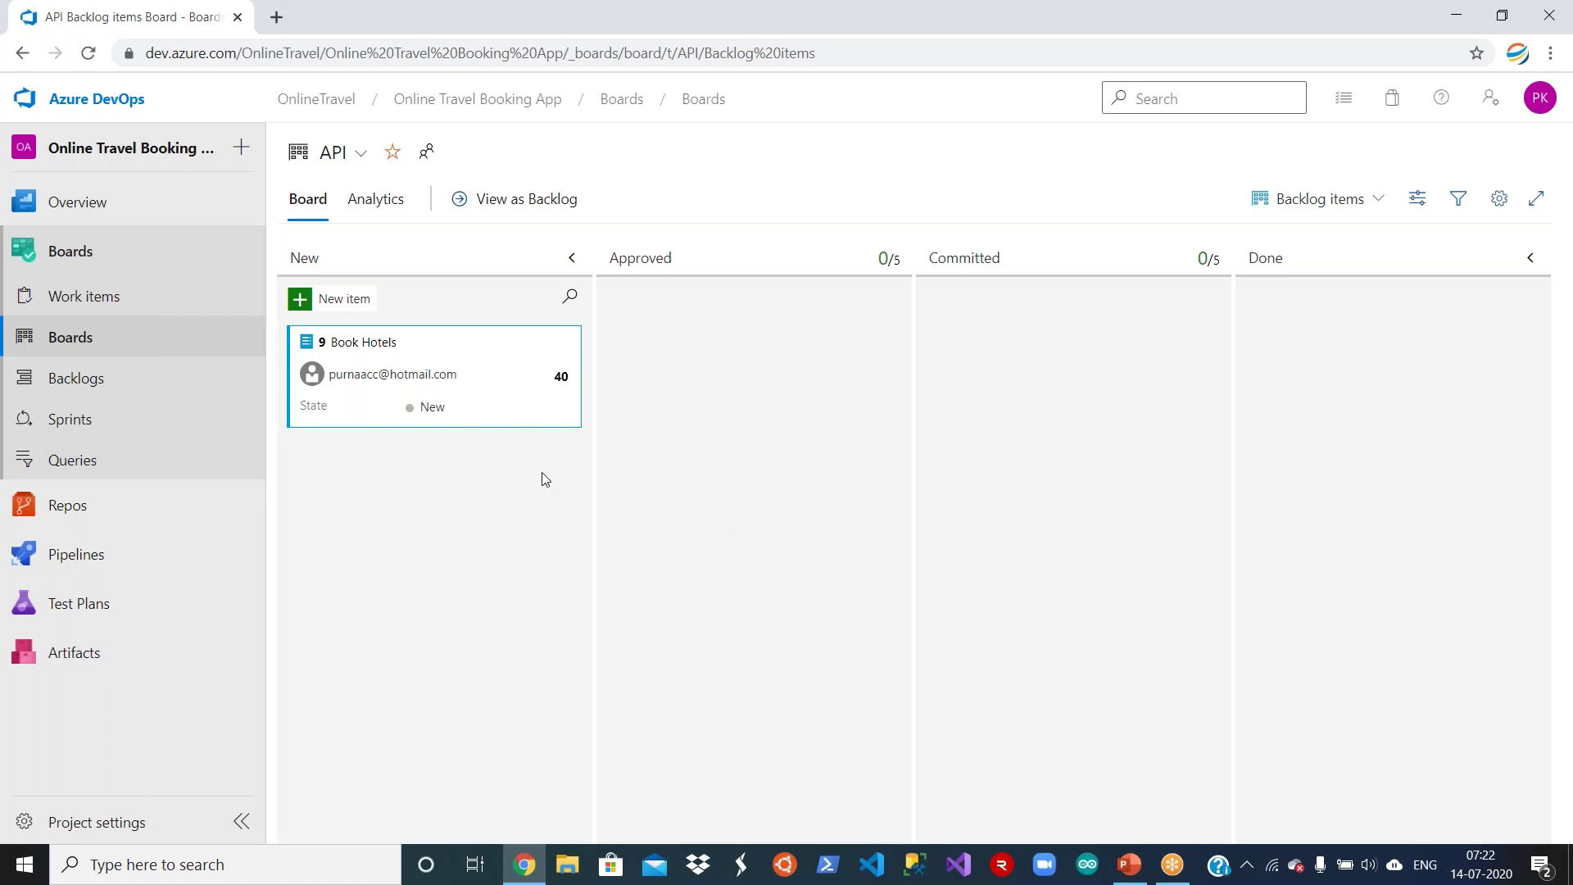
View the API team's backlog, and switch to the Dotnet team's backlog.
click(131, 387)
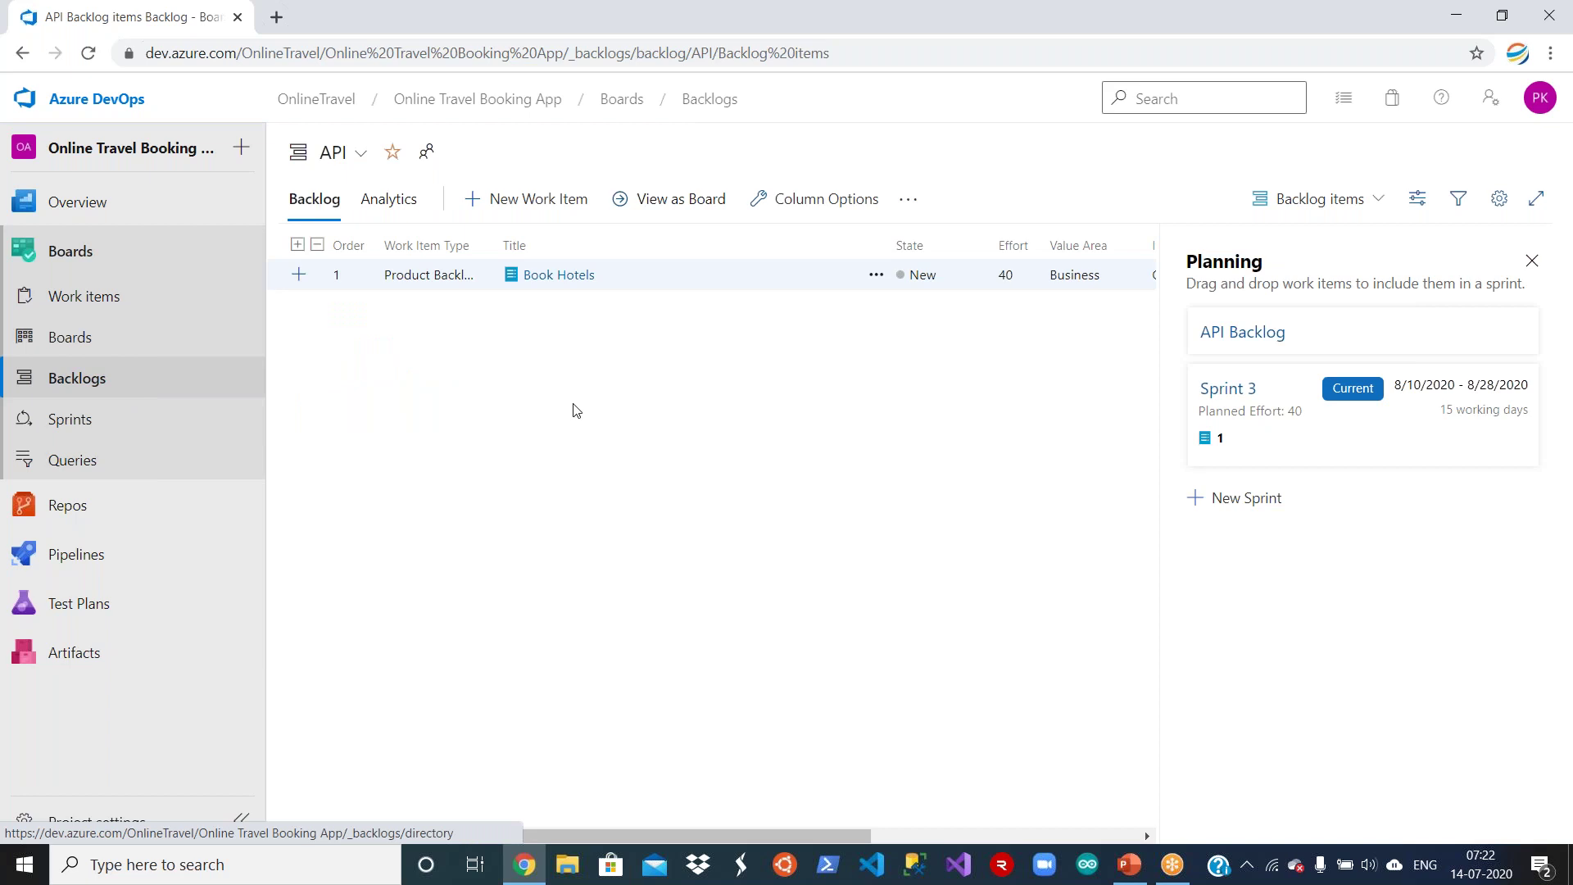
click(360, 156)
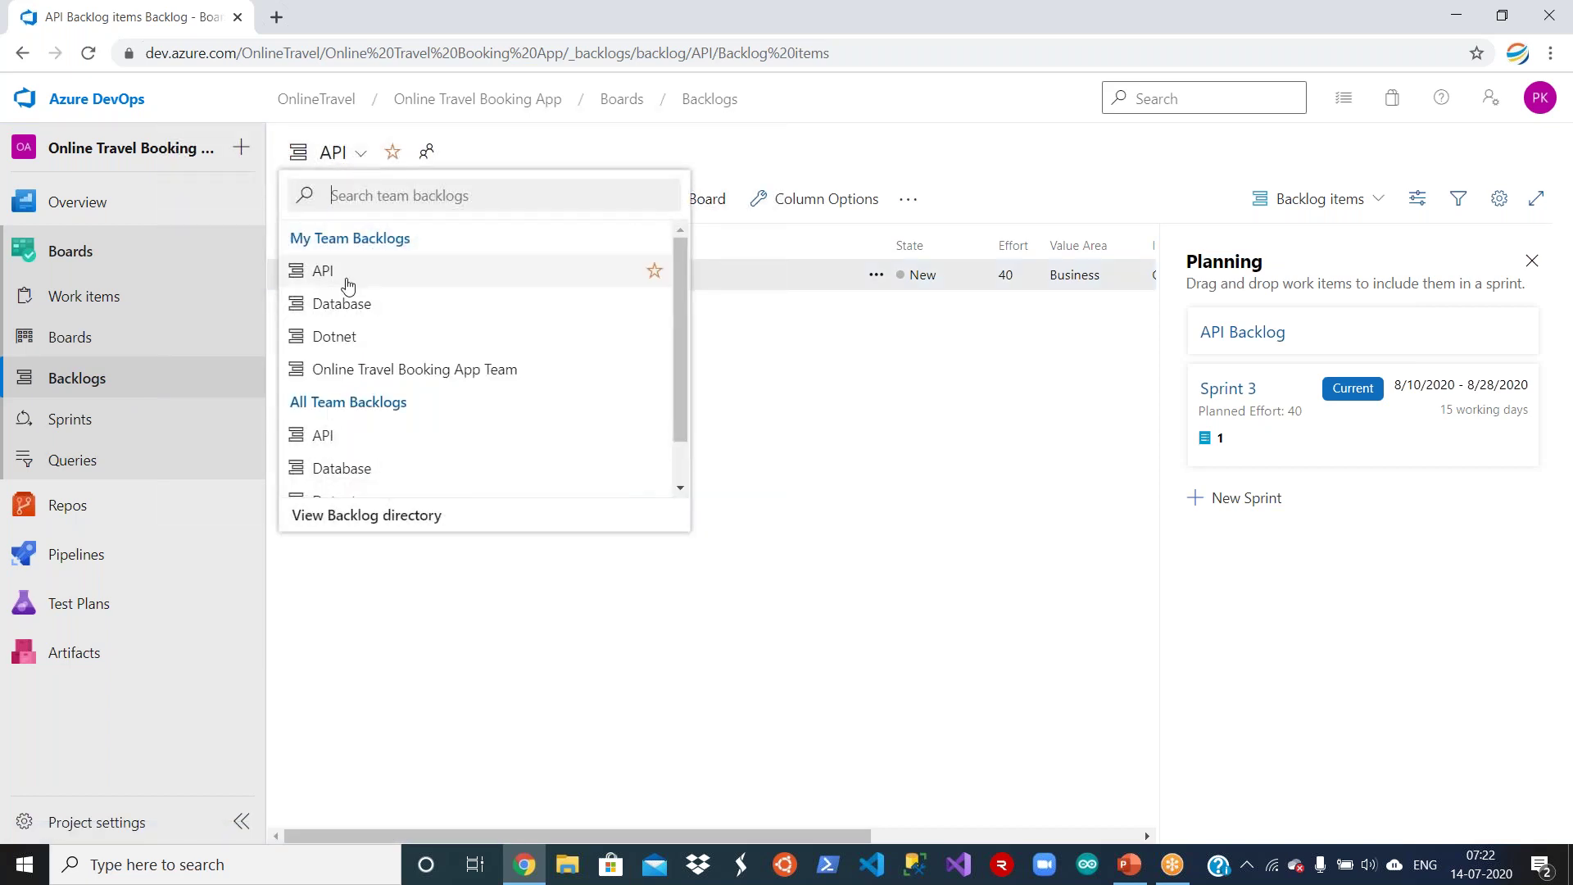
click(347, 337)
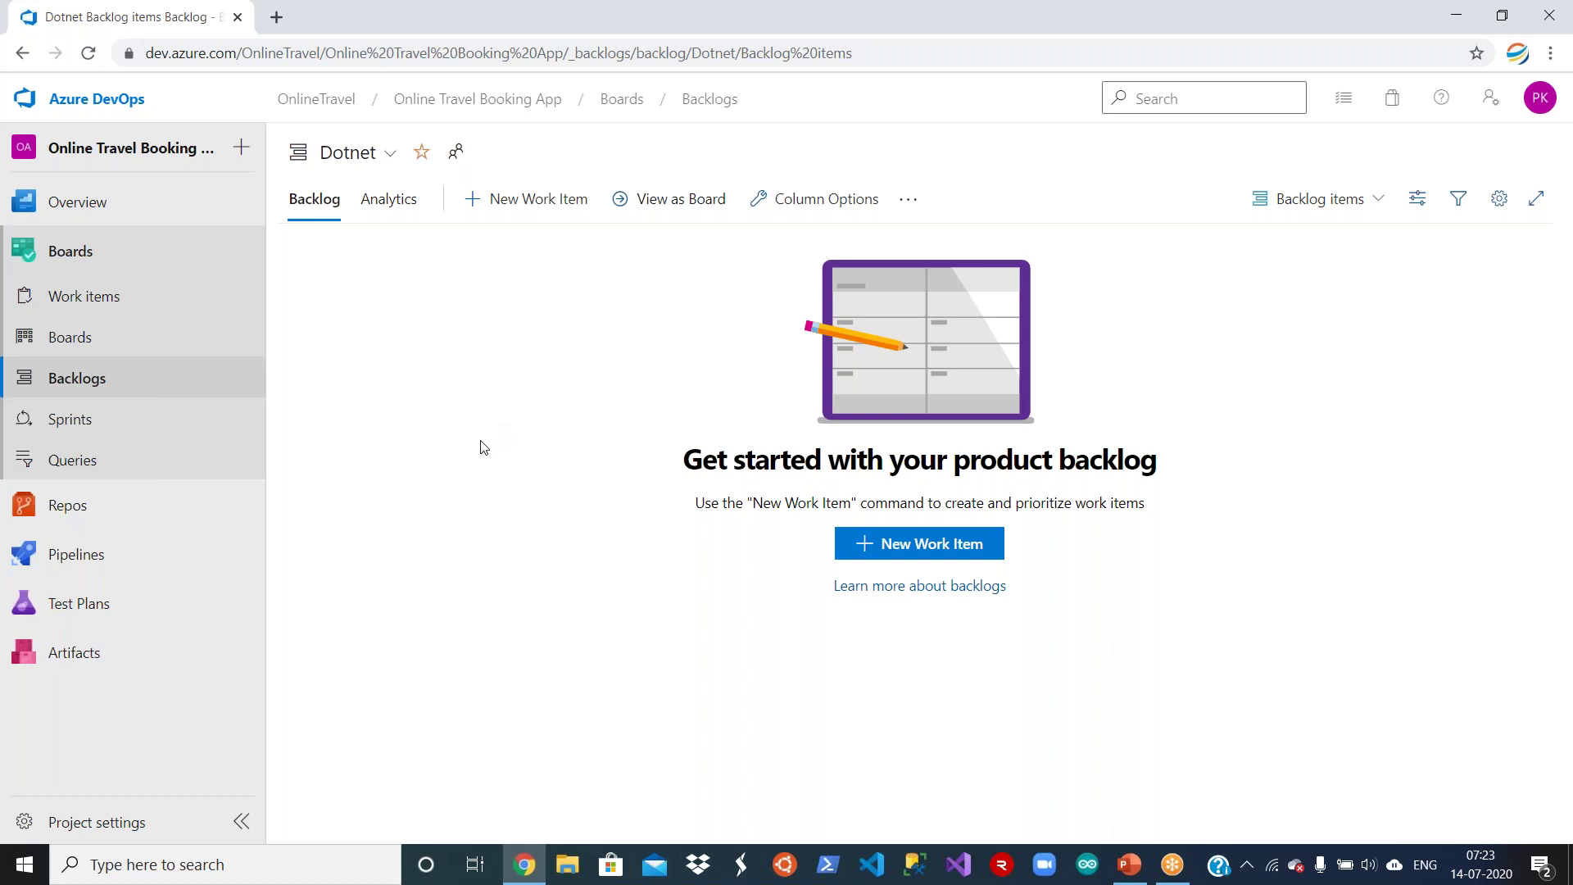
Check the Dotnet team's sprints, and open the Online Travel Booking App Team's sprint taskboard from the sprints directory.
click(134, 429)
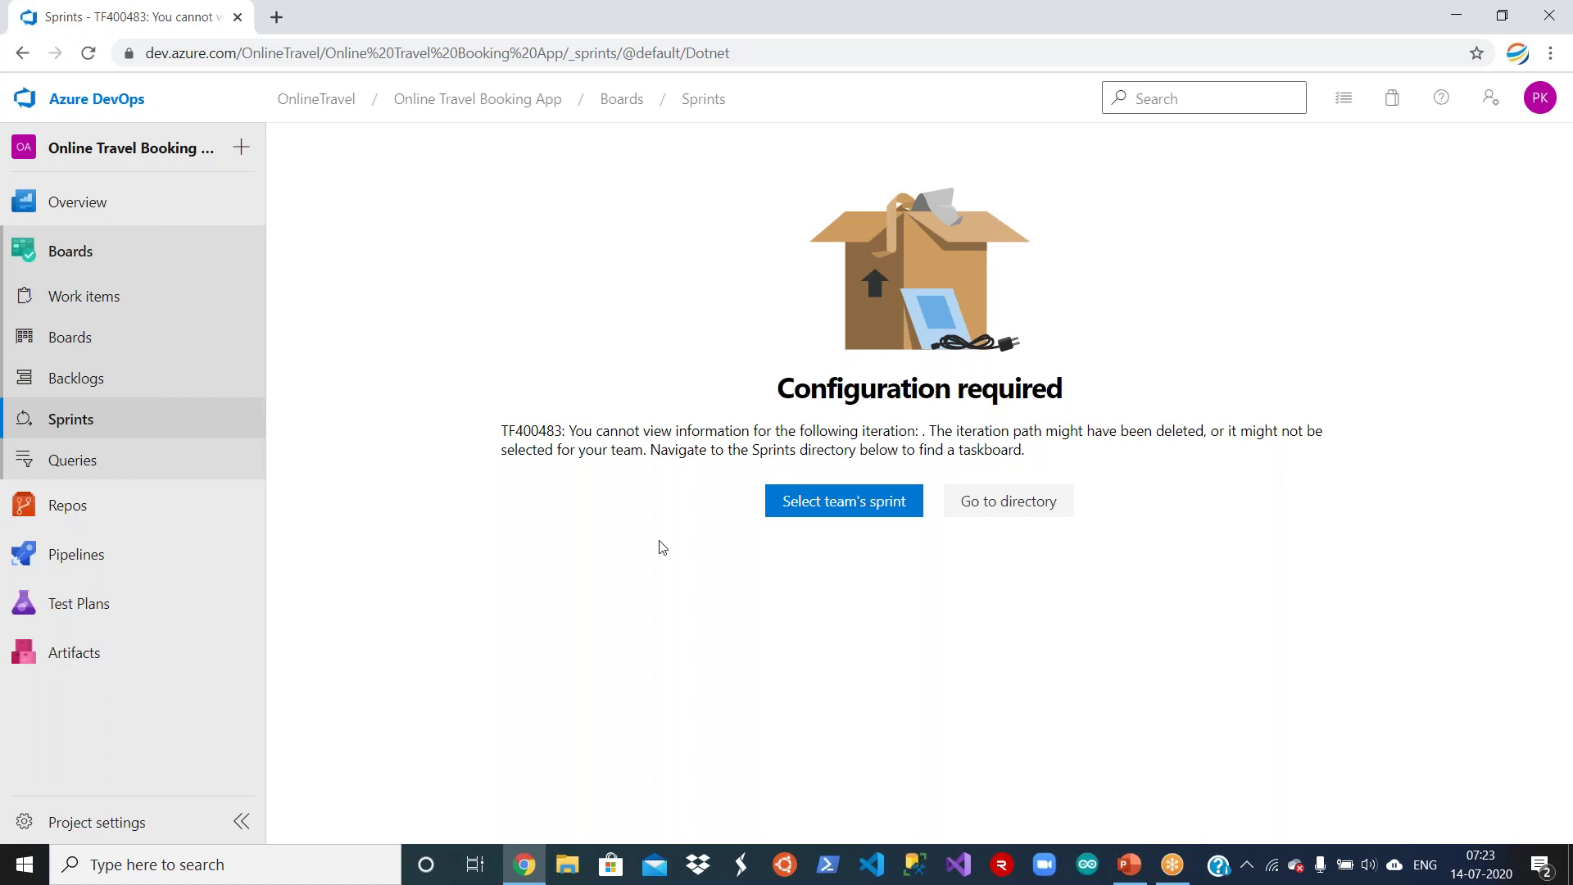
click(86, 421)
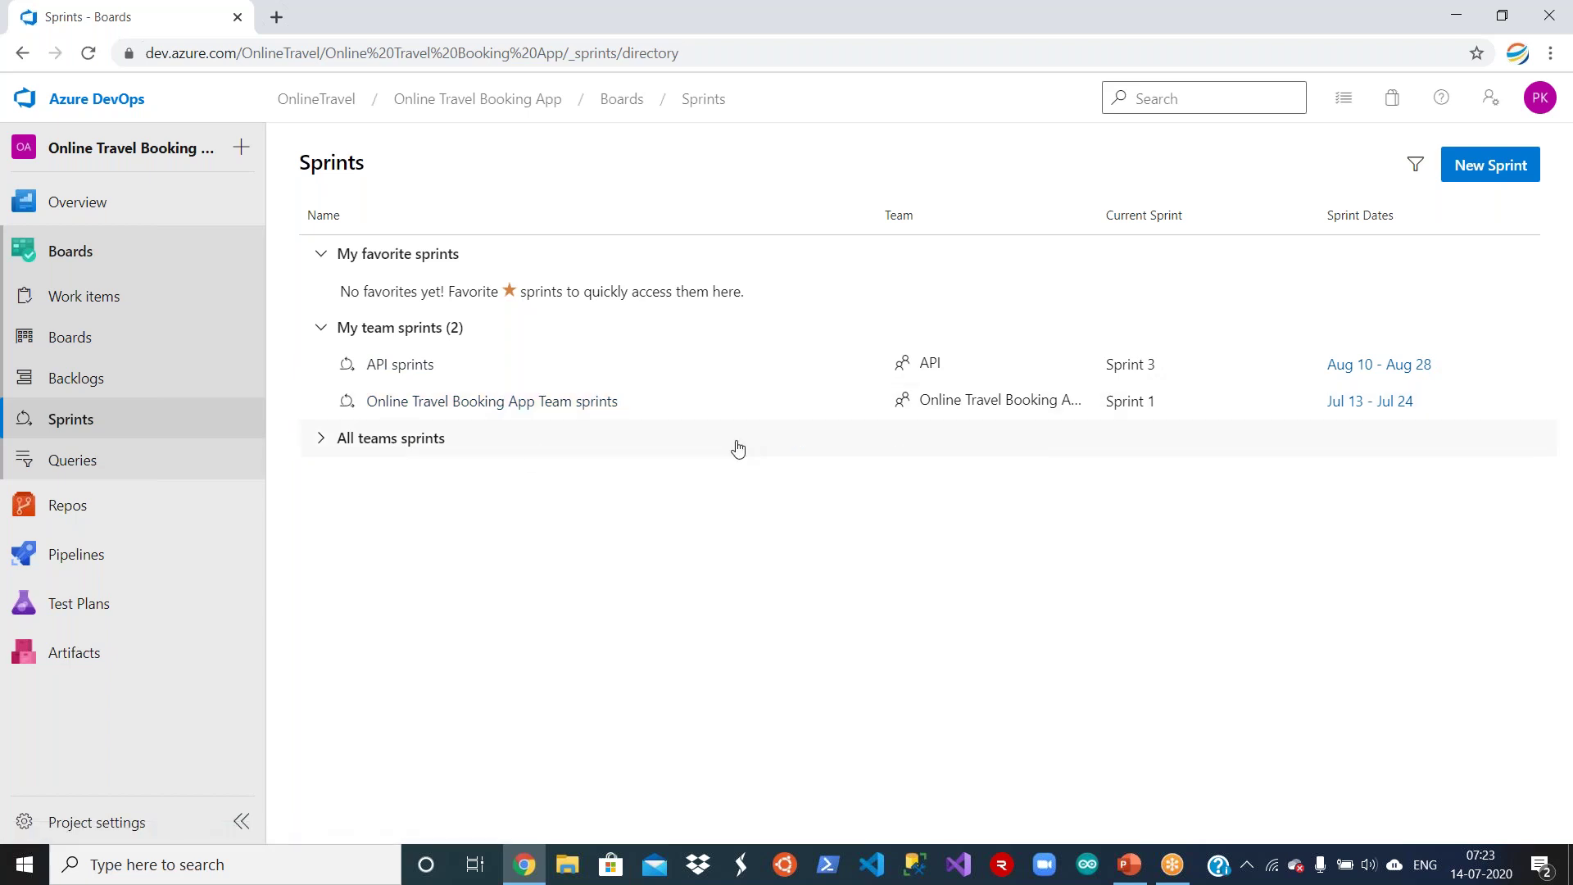
click(530, 408)
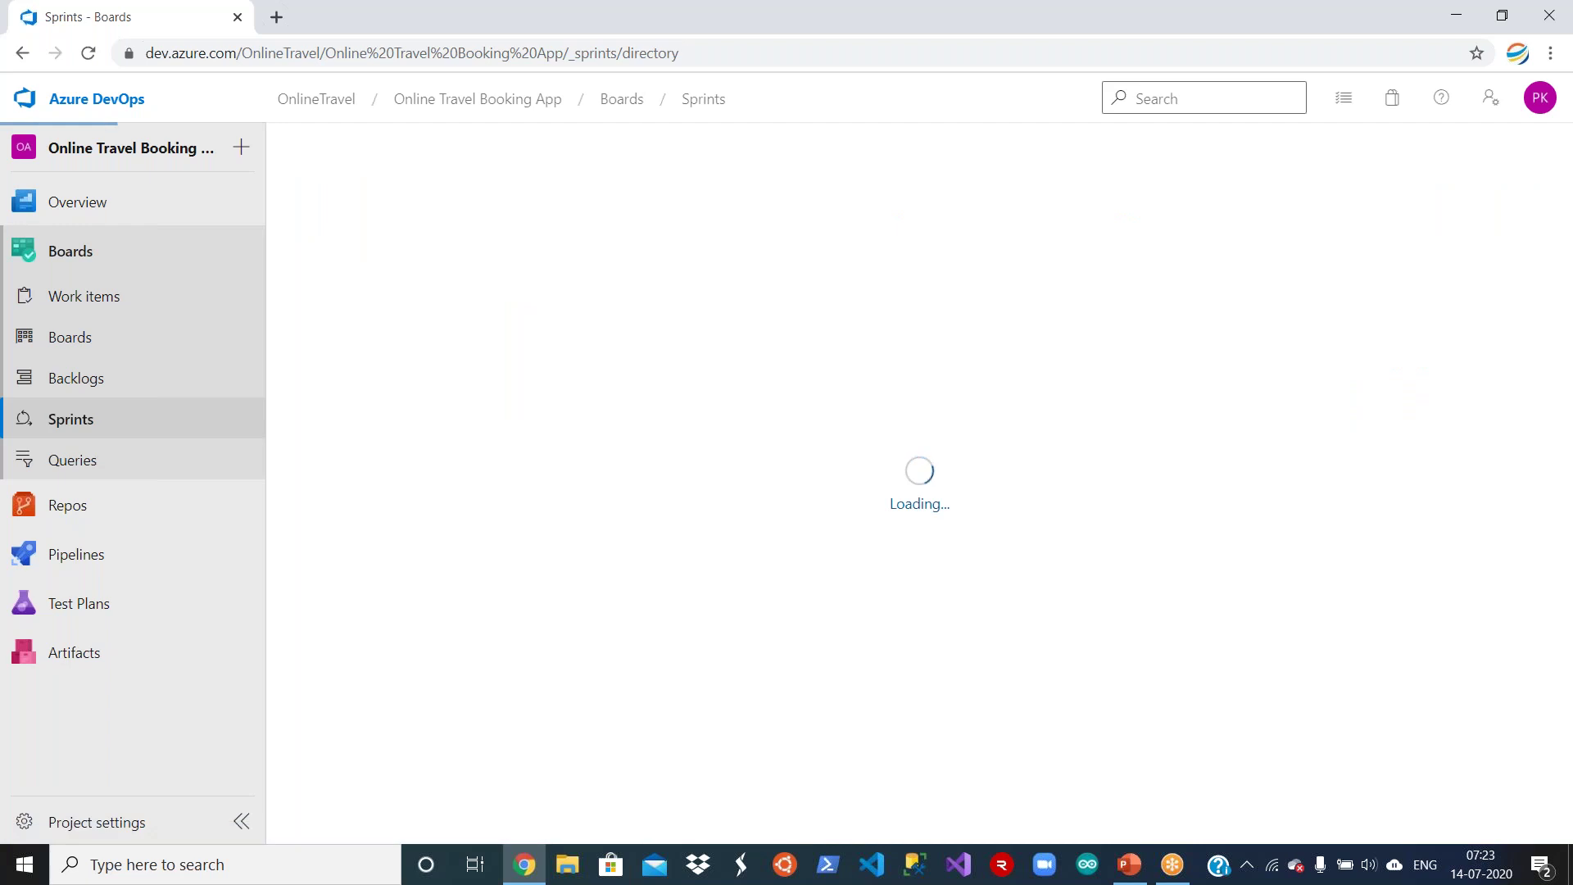
mouse_move(227, 182)
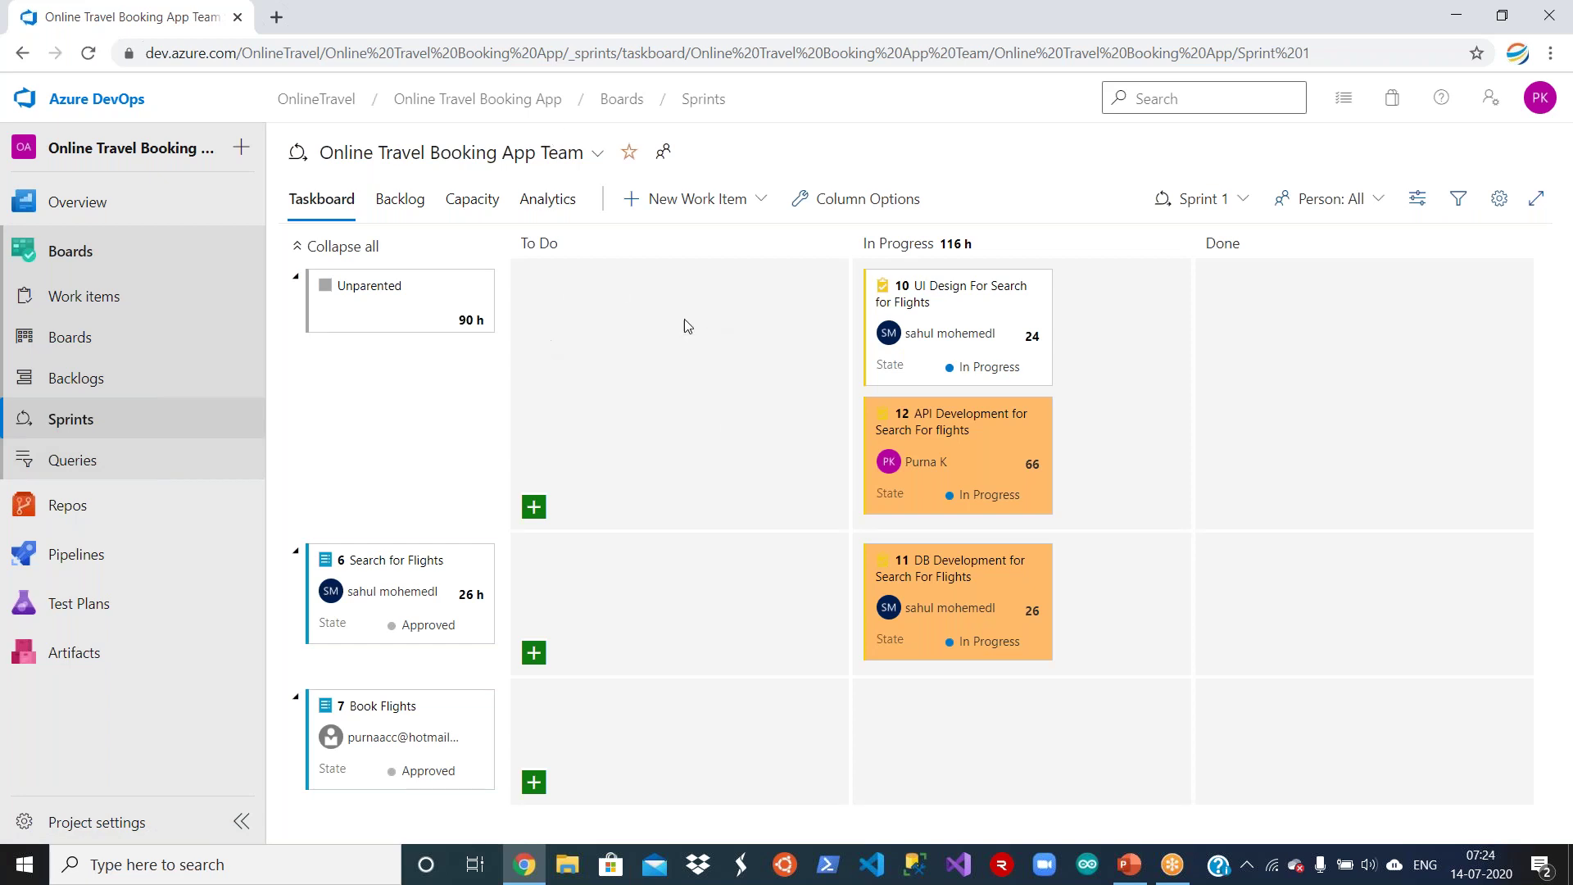
Switch to PowerPoint to review the Task Board part of the SCRUM workflow slide, and return to the sprint taskboard.
click(1136, 879)
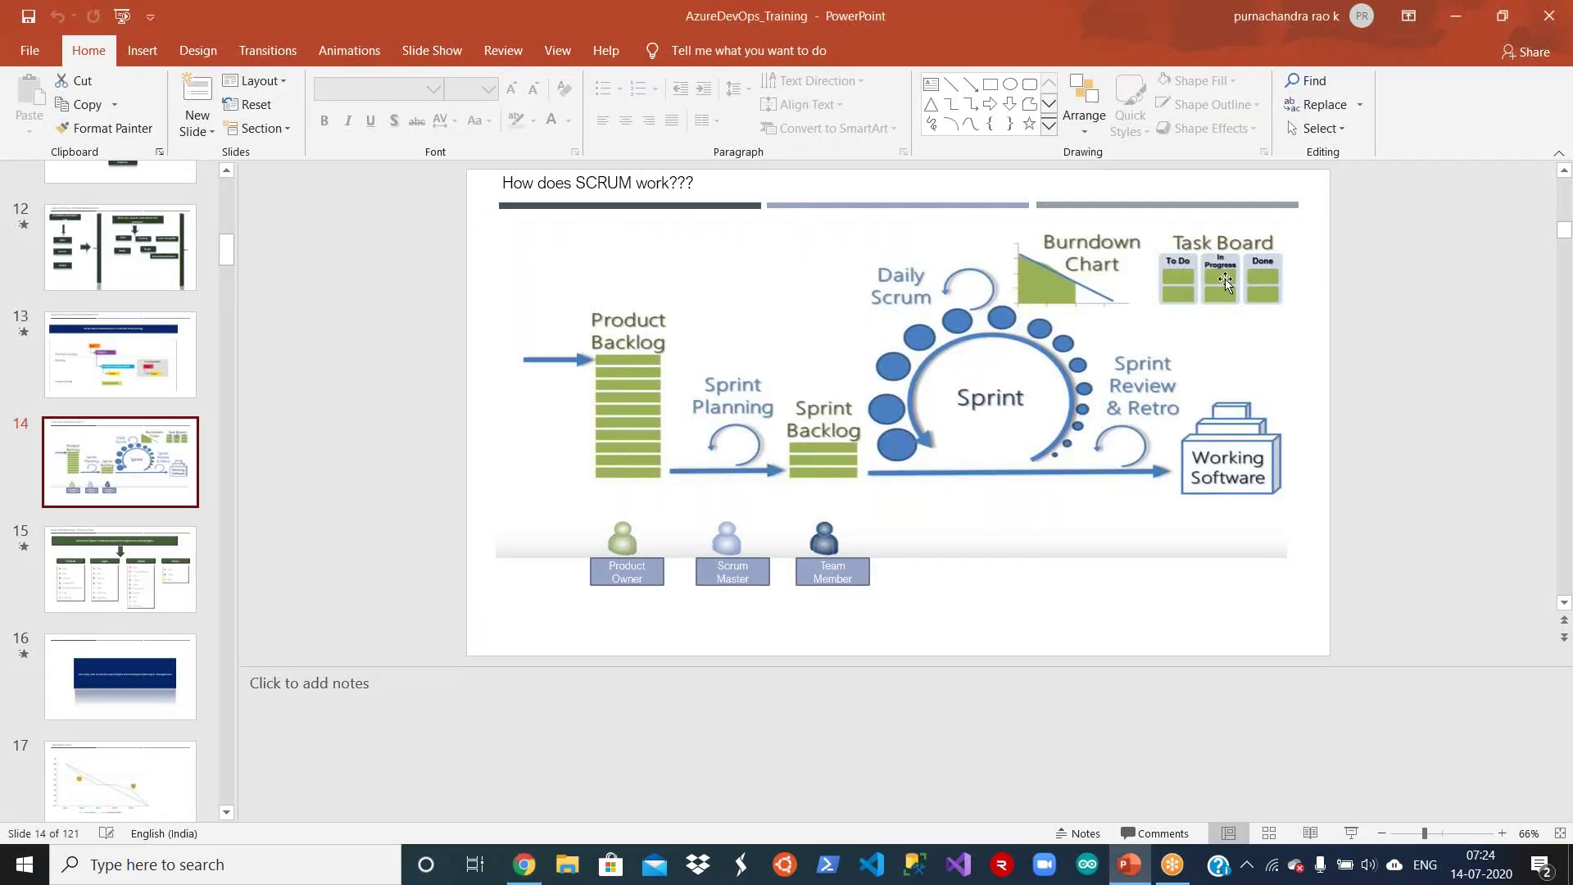
click(1225, 281)
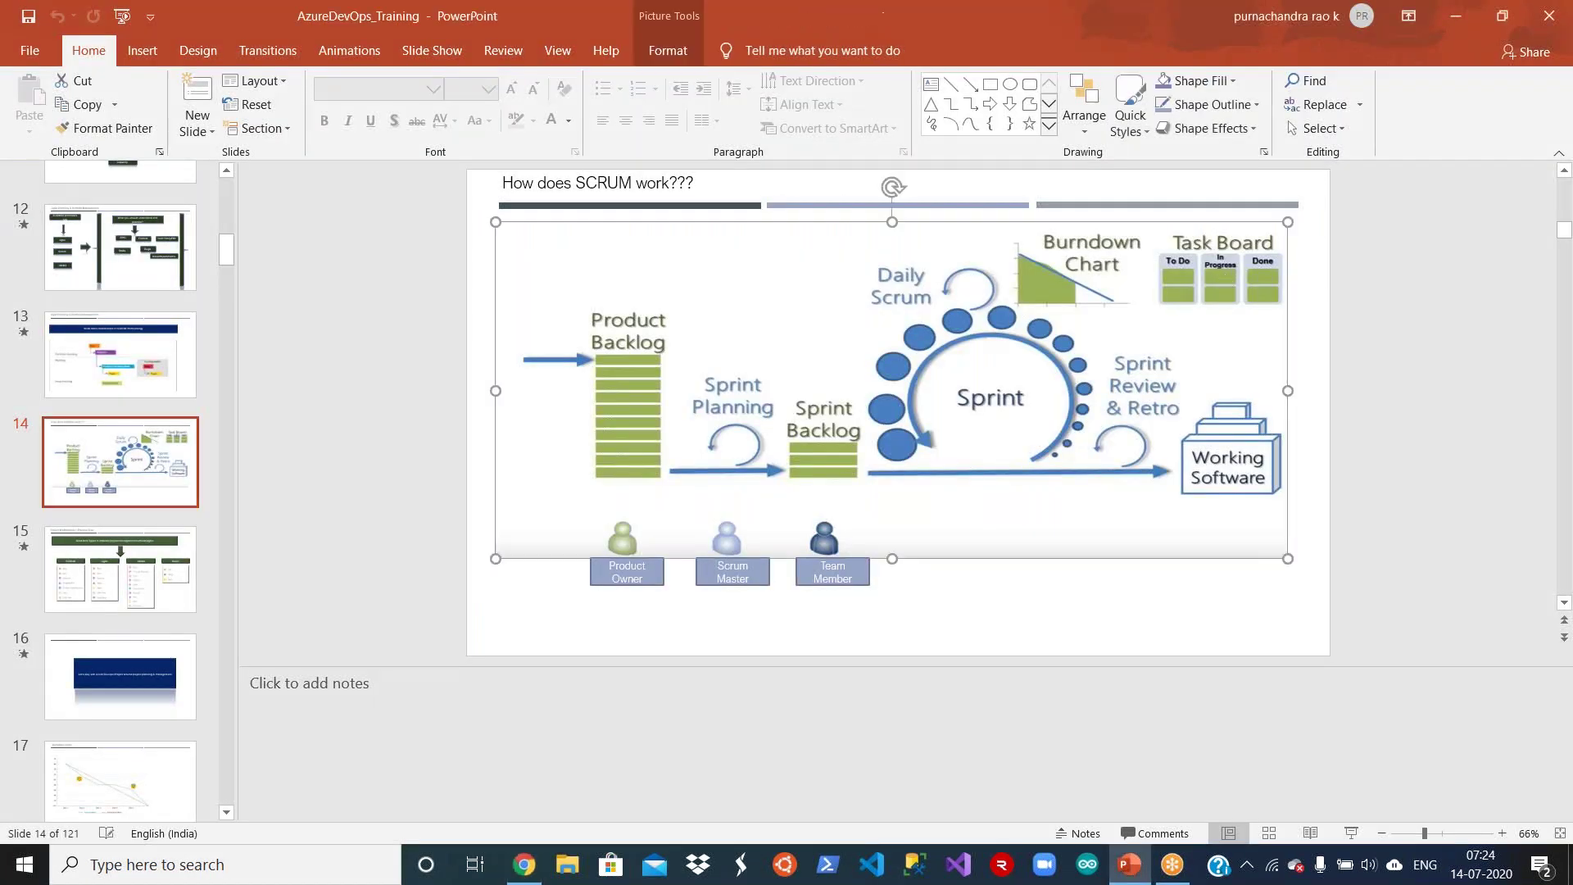
click(1136, 873)
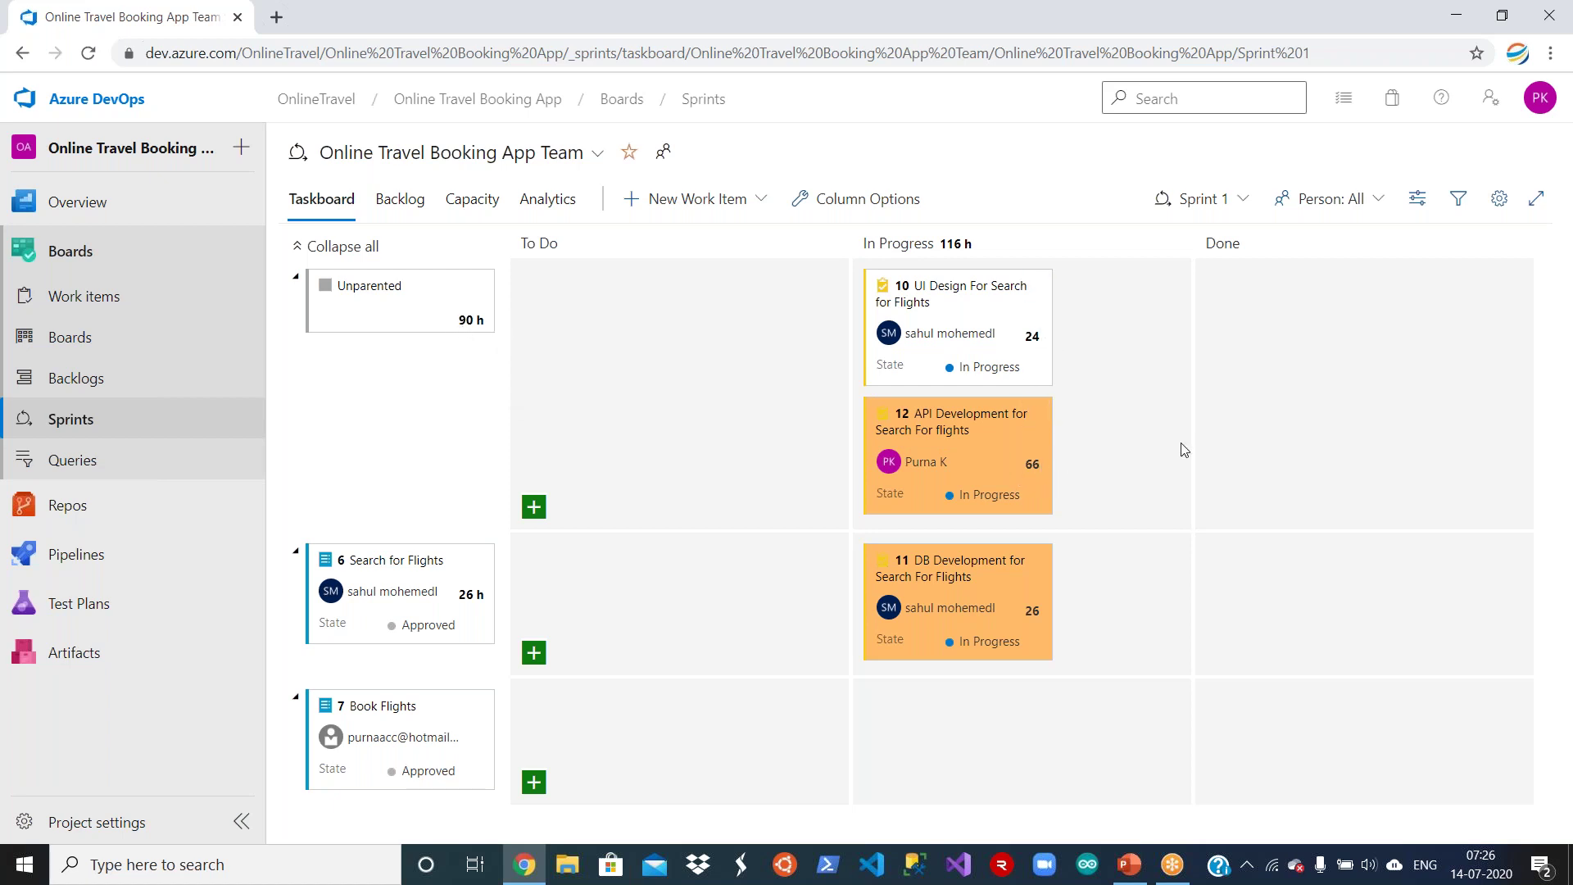
Link the UI Design For Search for Flights task to the Search for Flights backlog item as its parent, and save it.
click(895, 305)
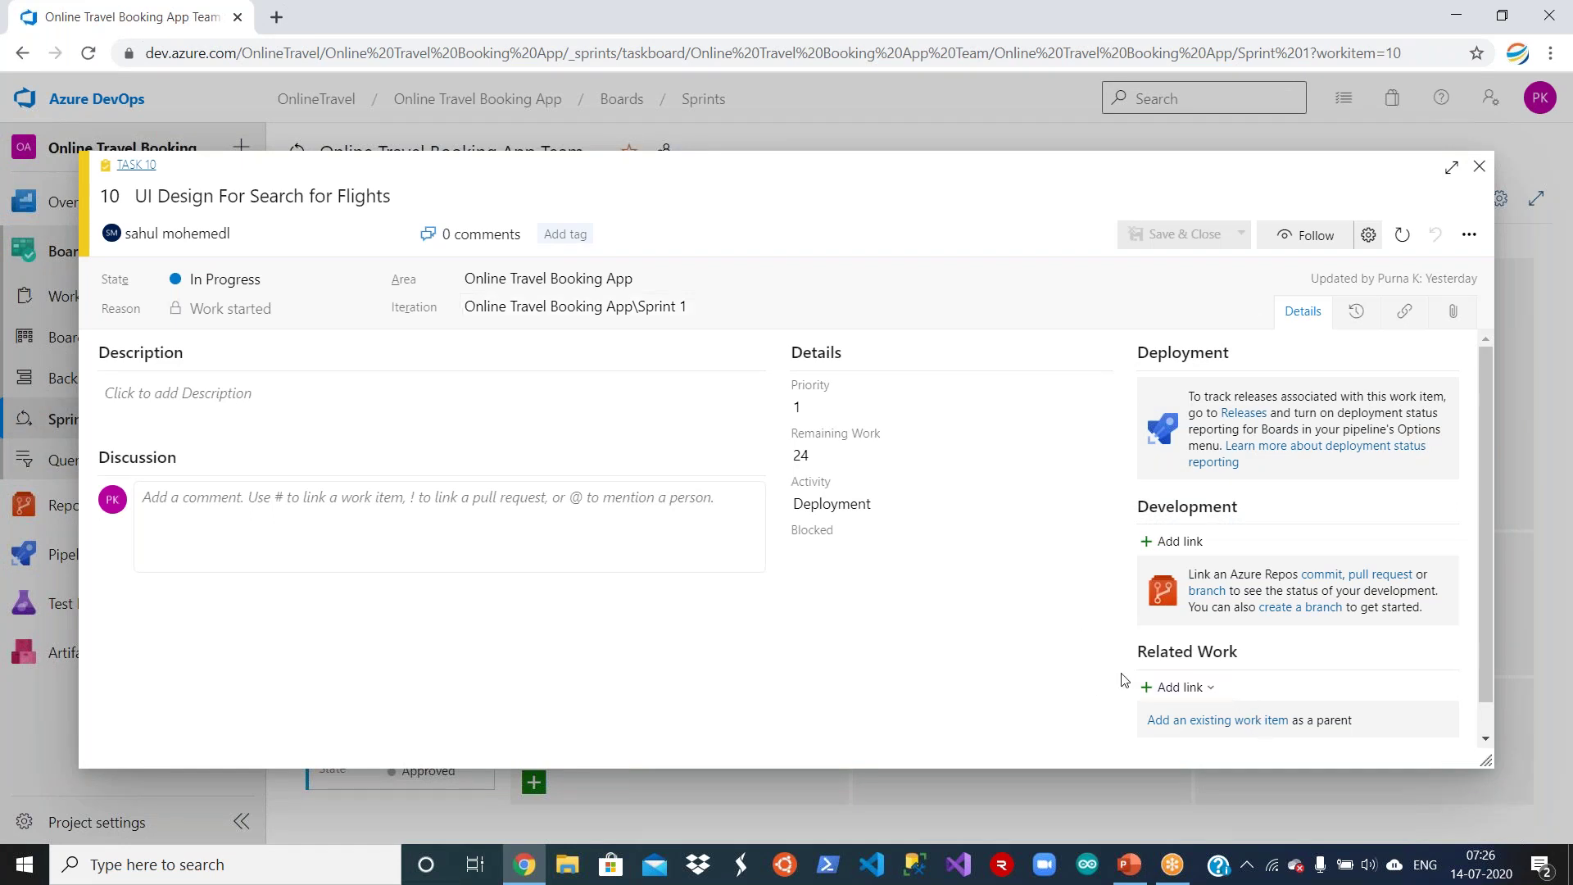
click(1218, 695)
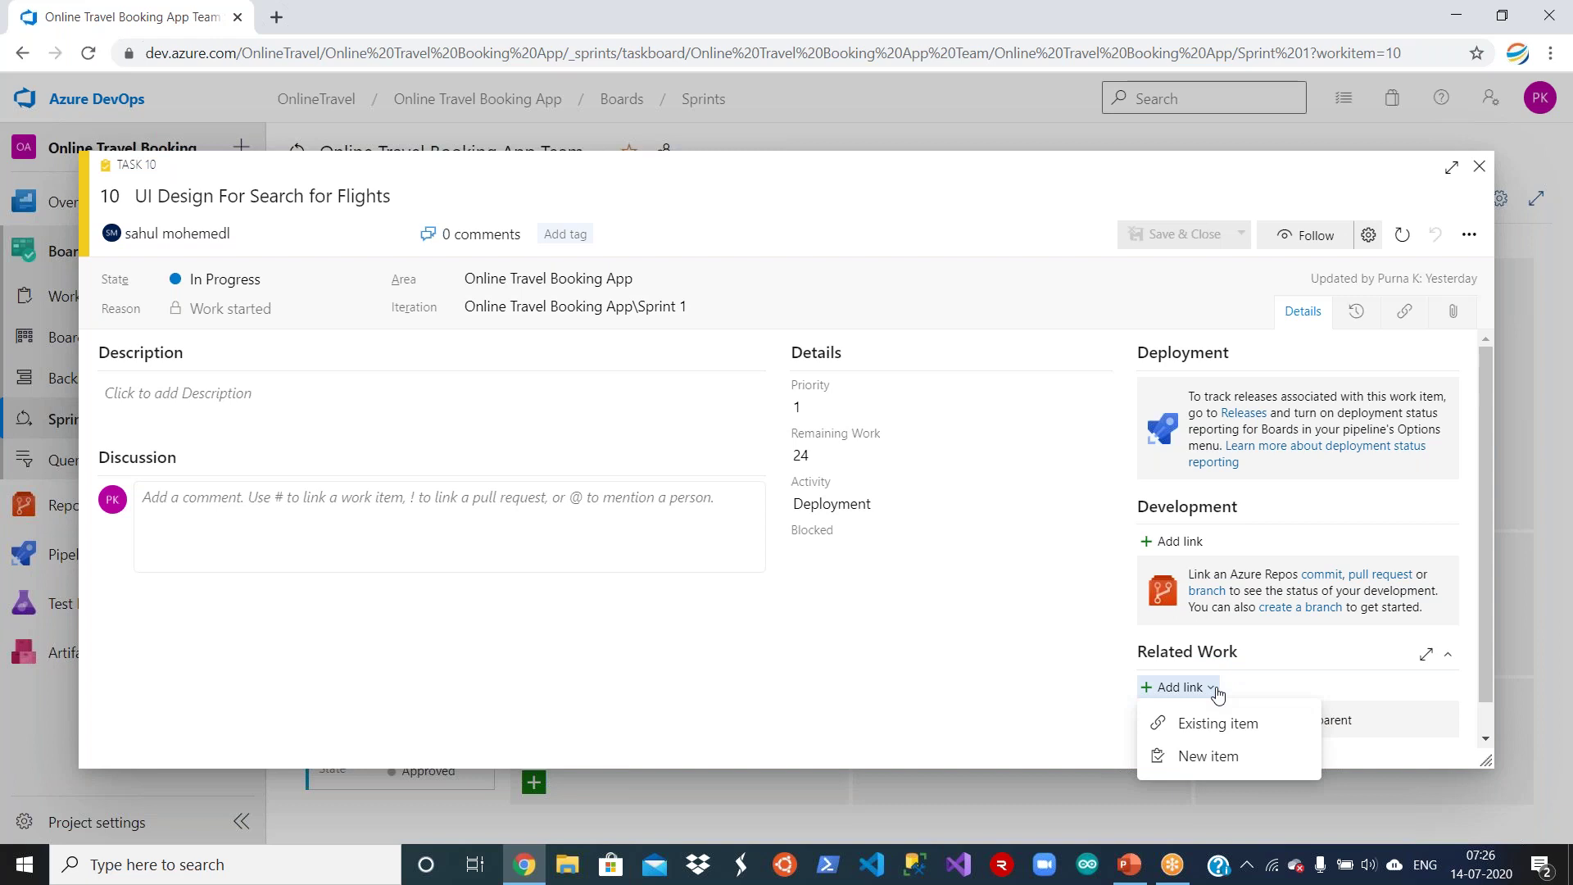
click(1219, 725)
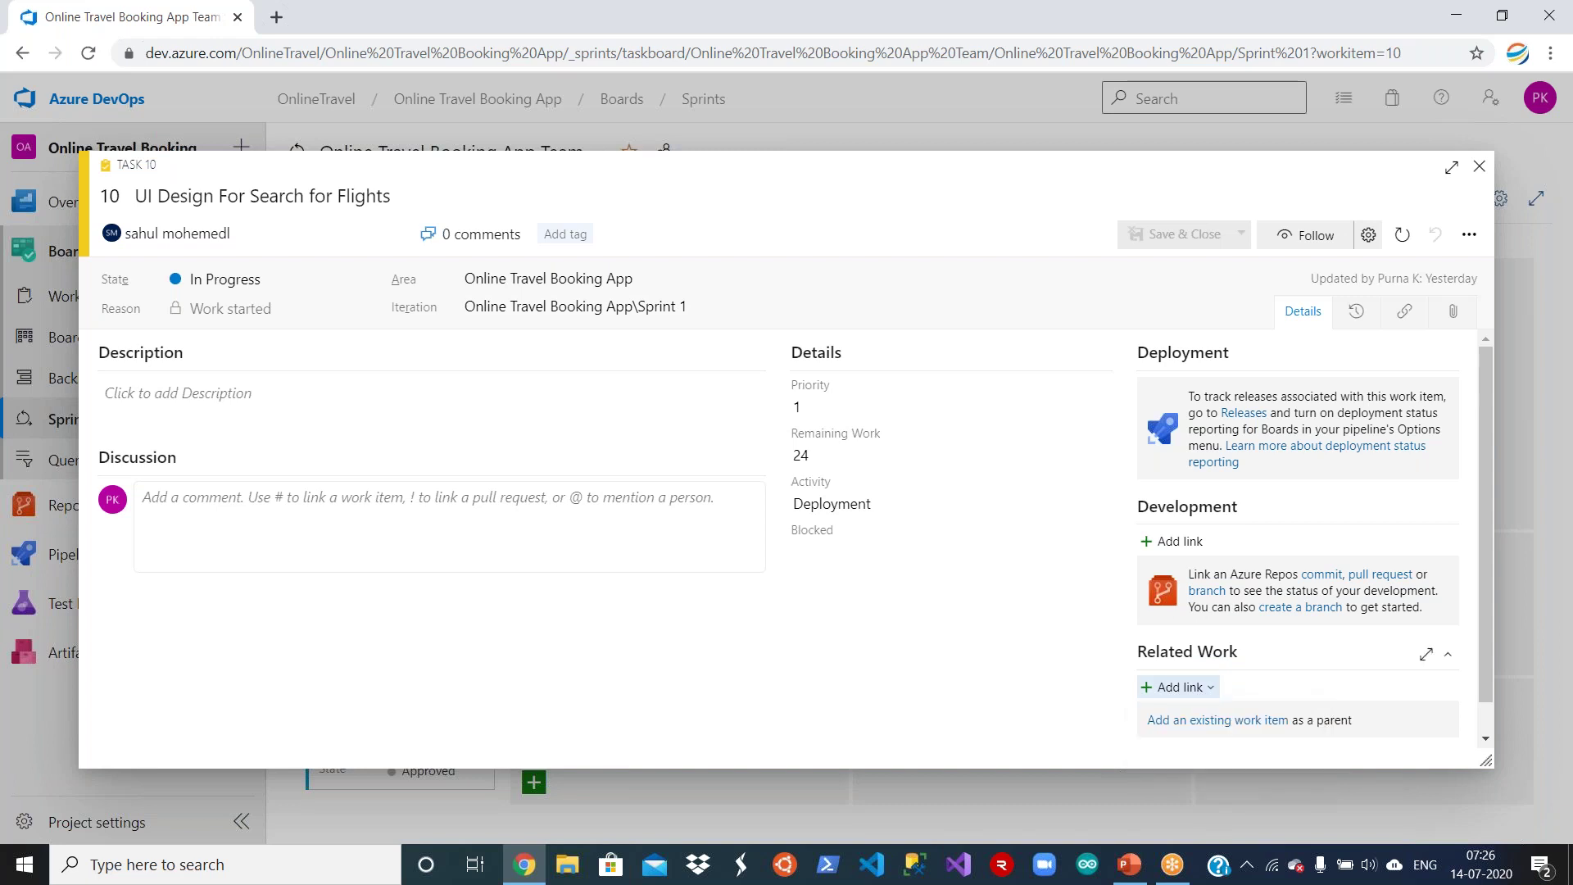
click(1214, 724)
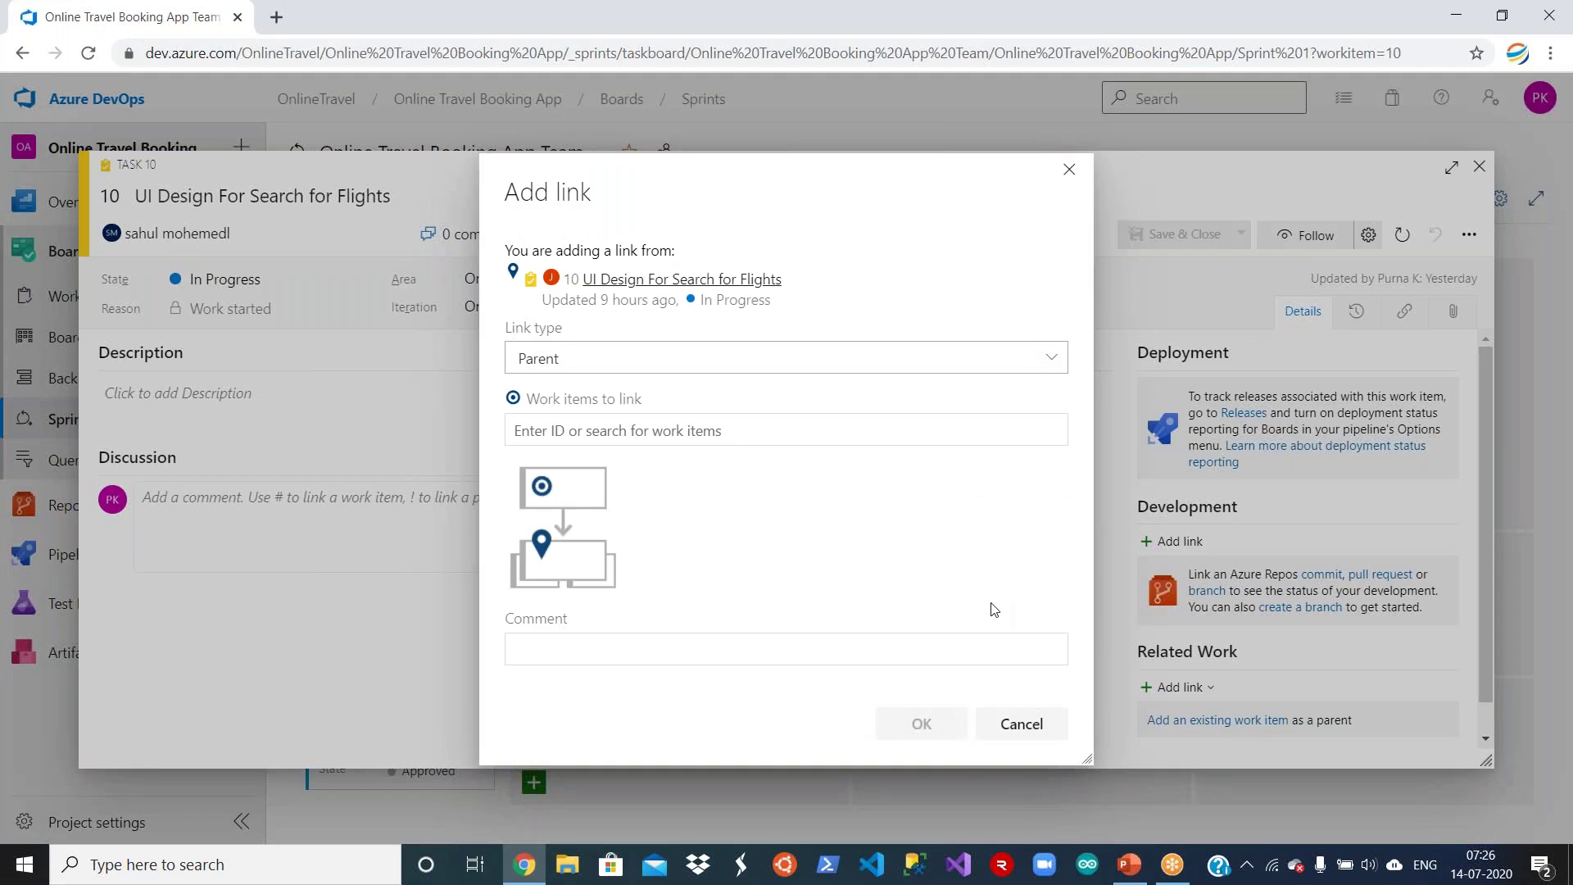
click(834, 437)
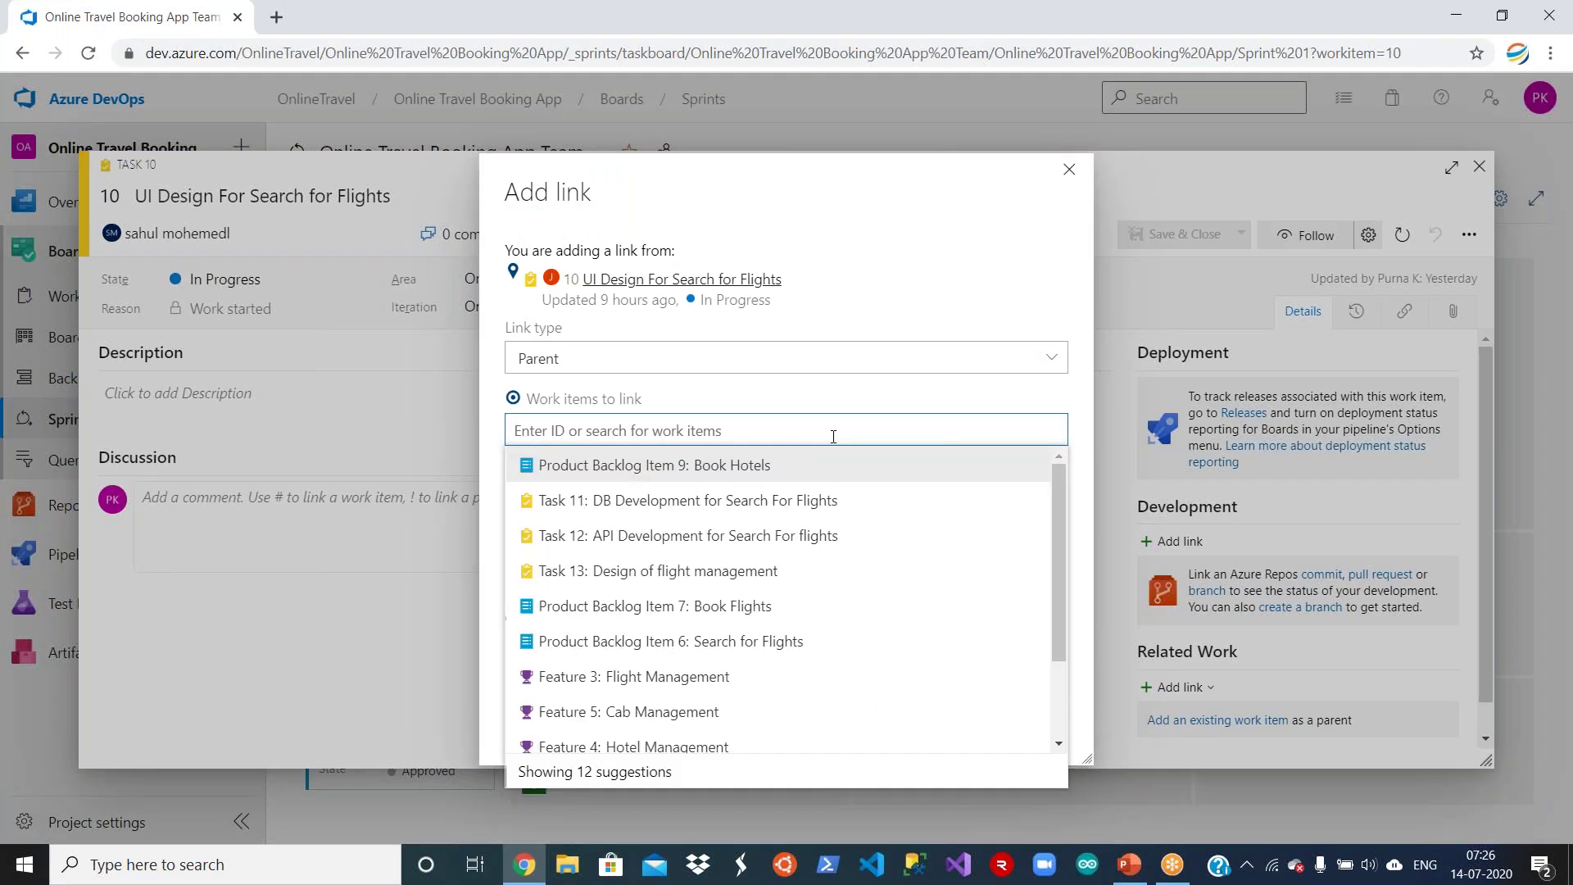
click(805, 646)
click(922, 726)
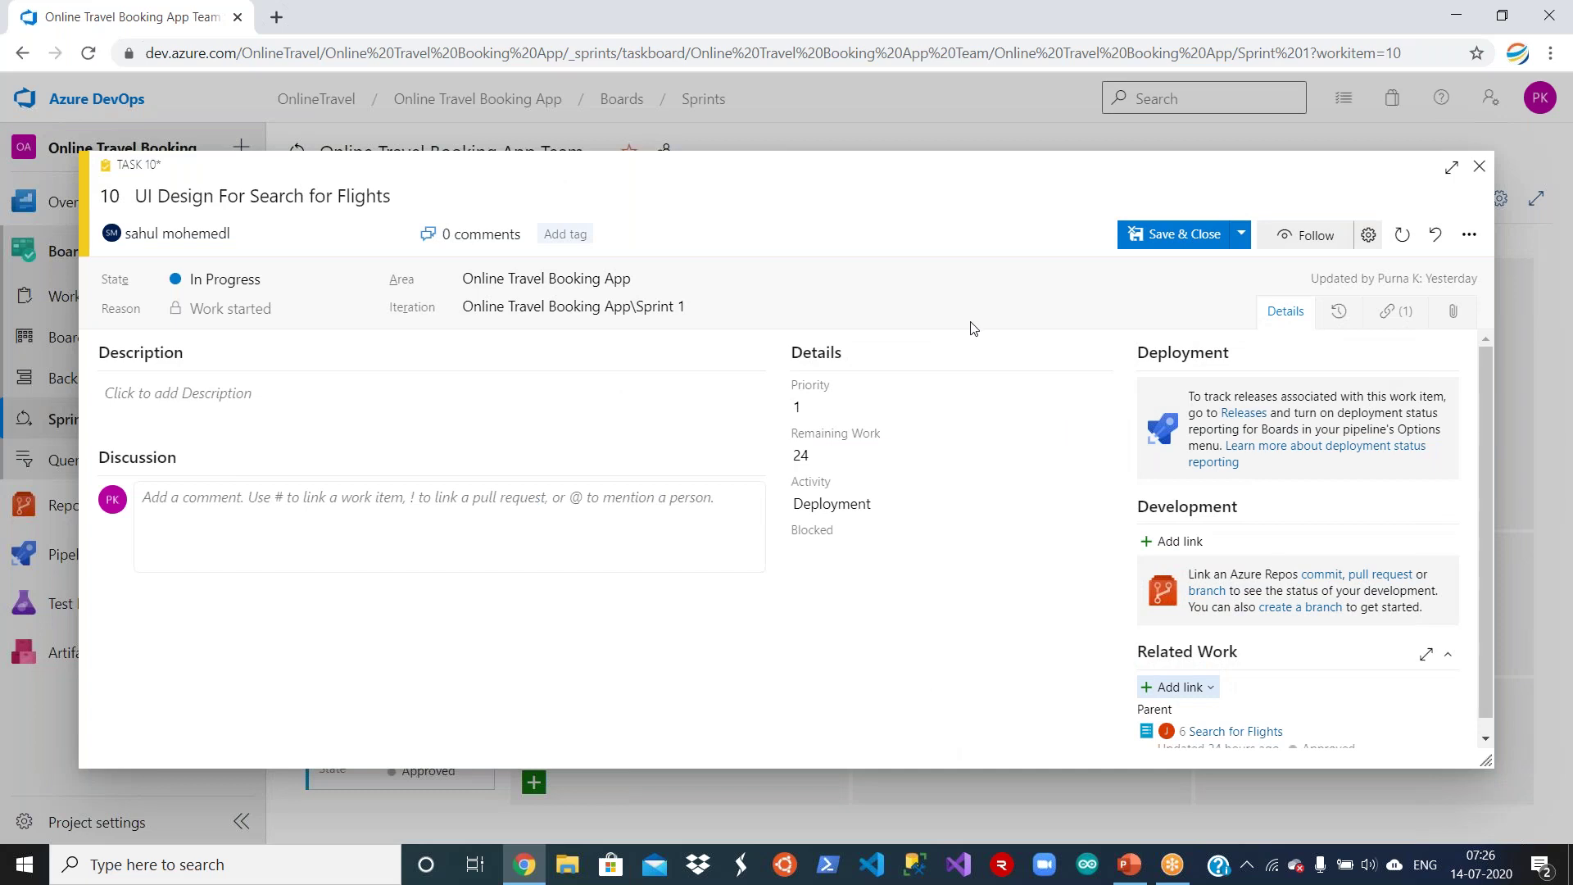
click(1157, 240)
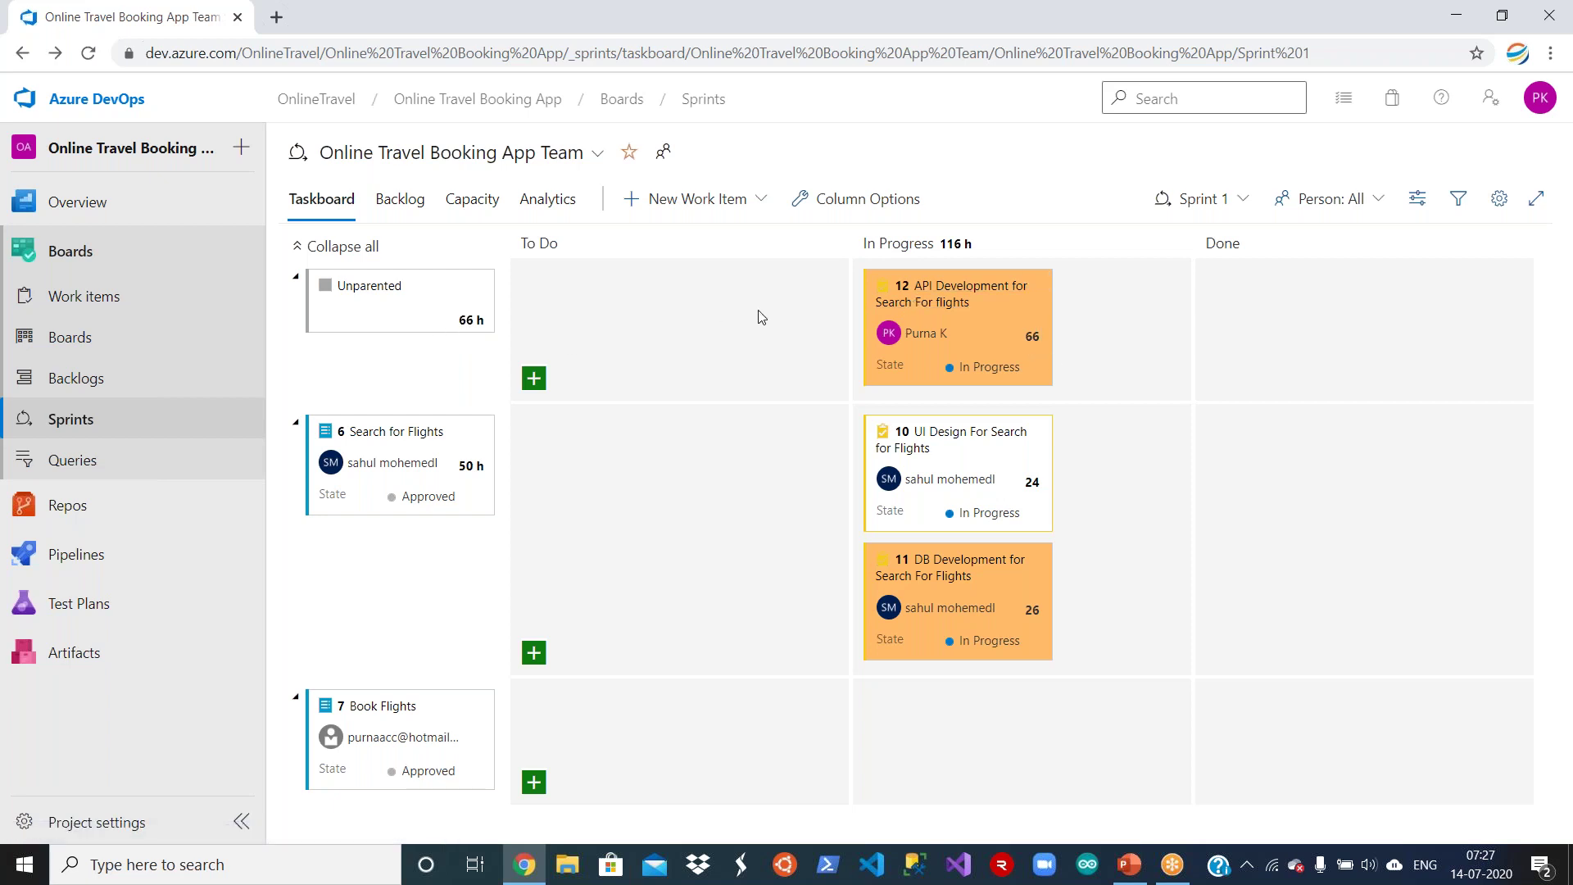
Link the API Development for Search For flights task to the Search for Flights backlog item as its parent, and save it.
click(926, 308)
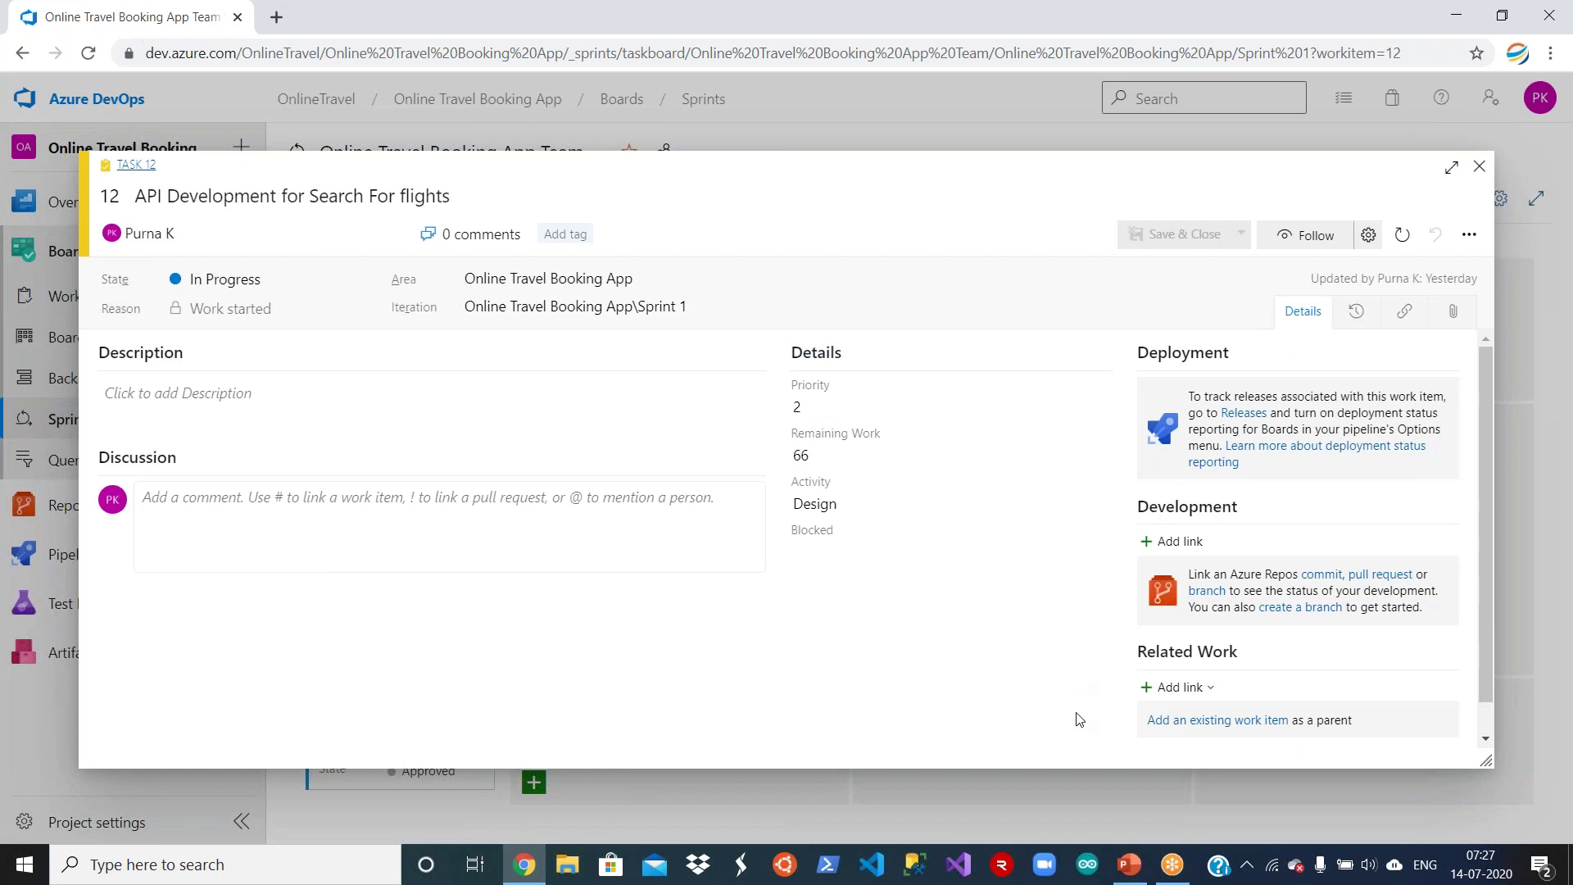
click(1190, 691)
click(1190, 723)
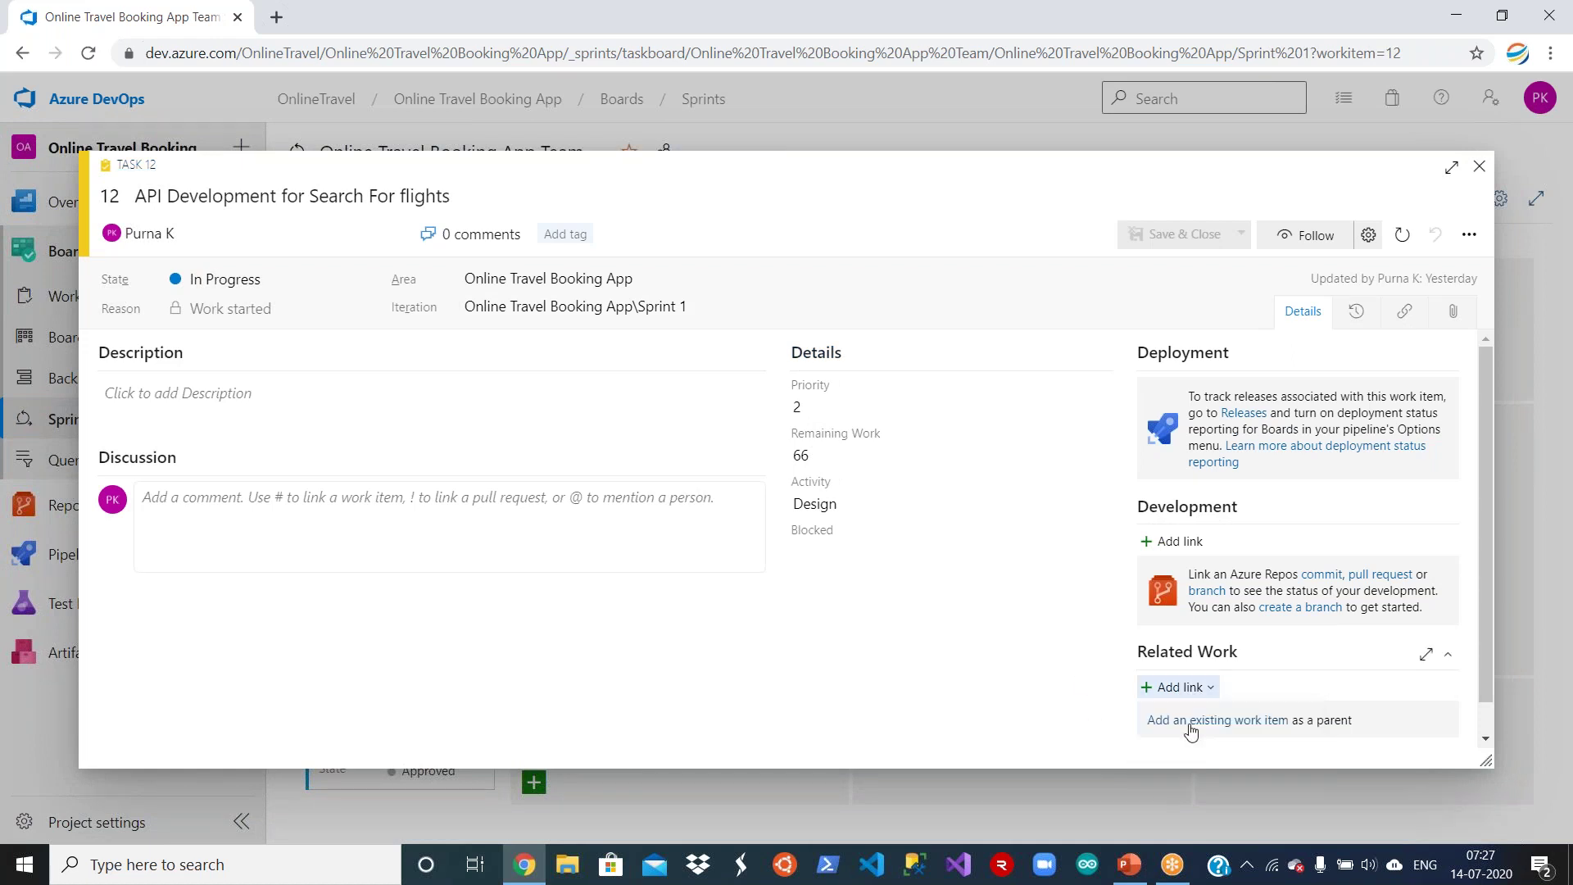
click(815, 432)
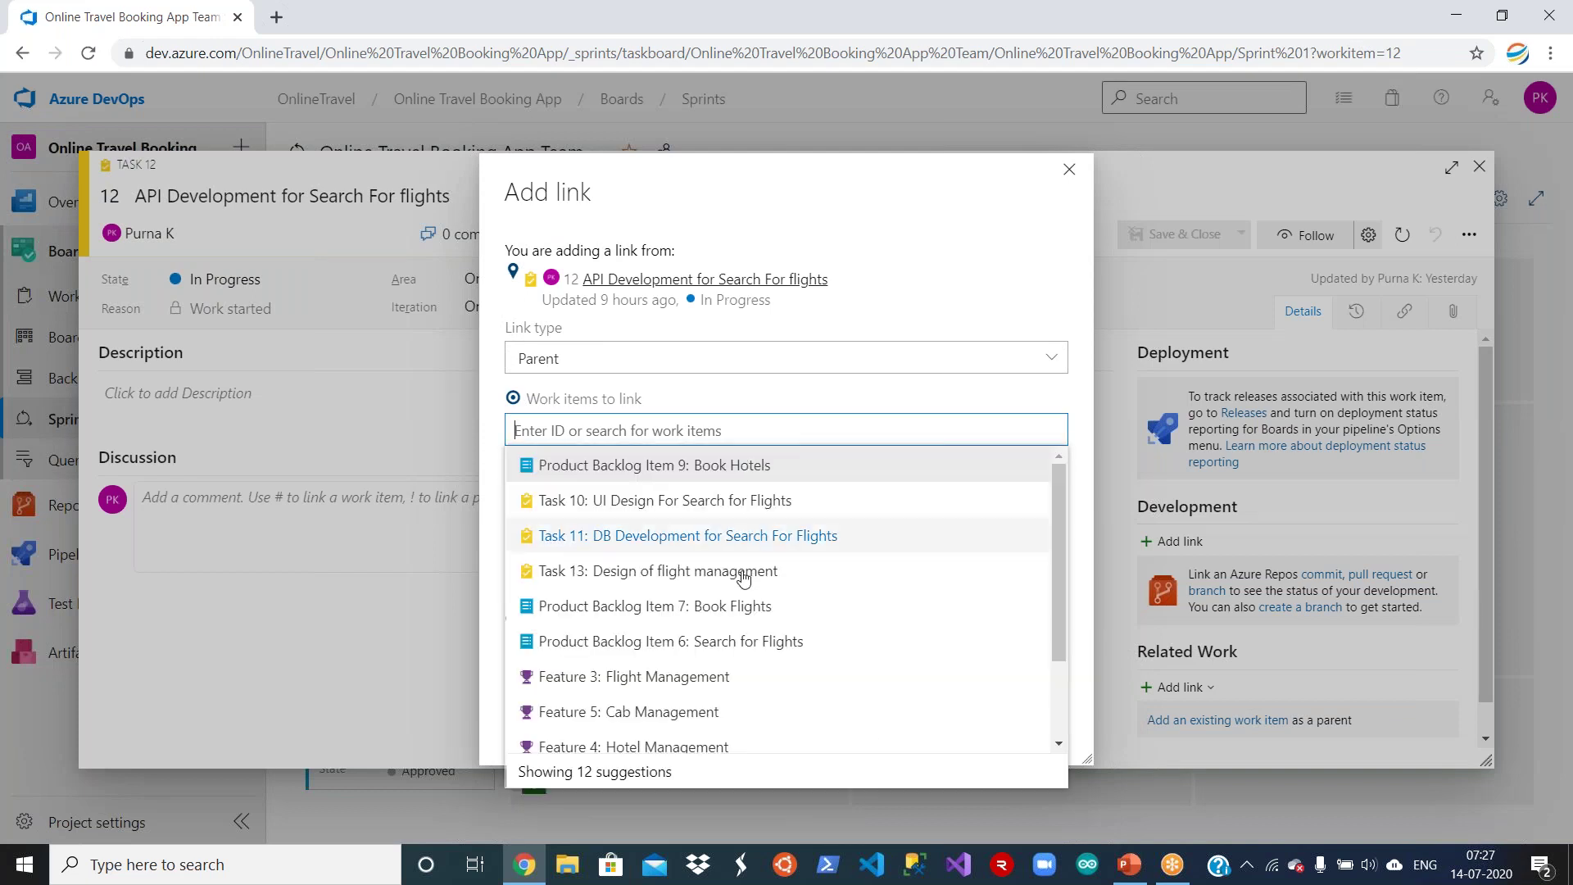
click(725, 643)
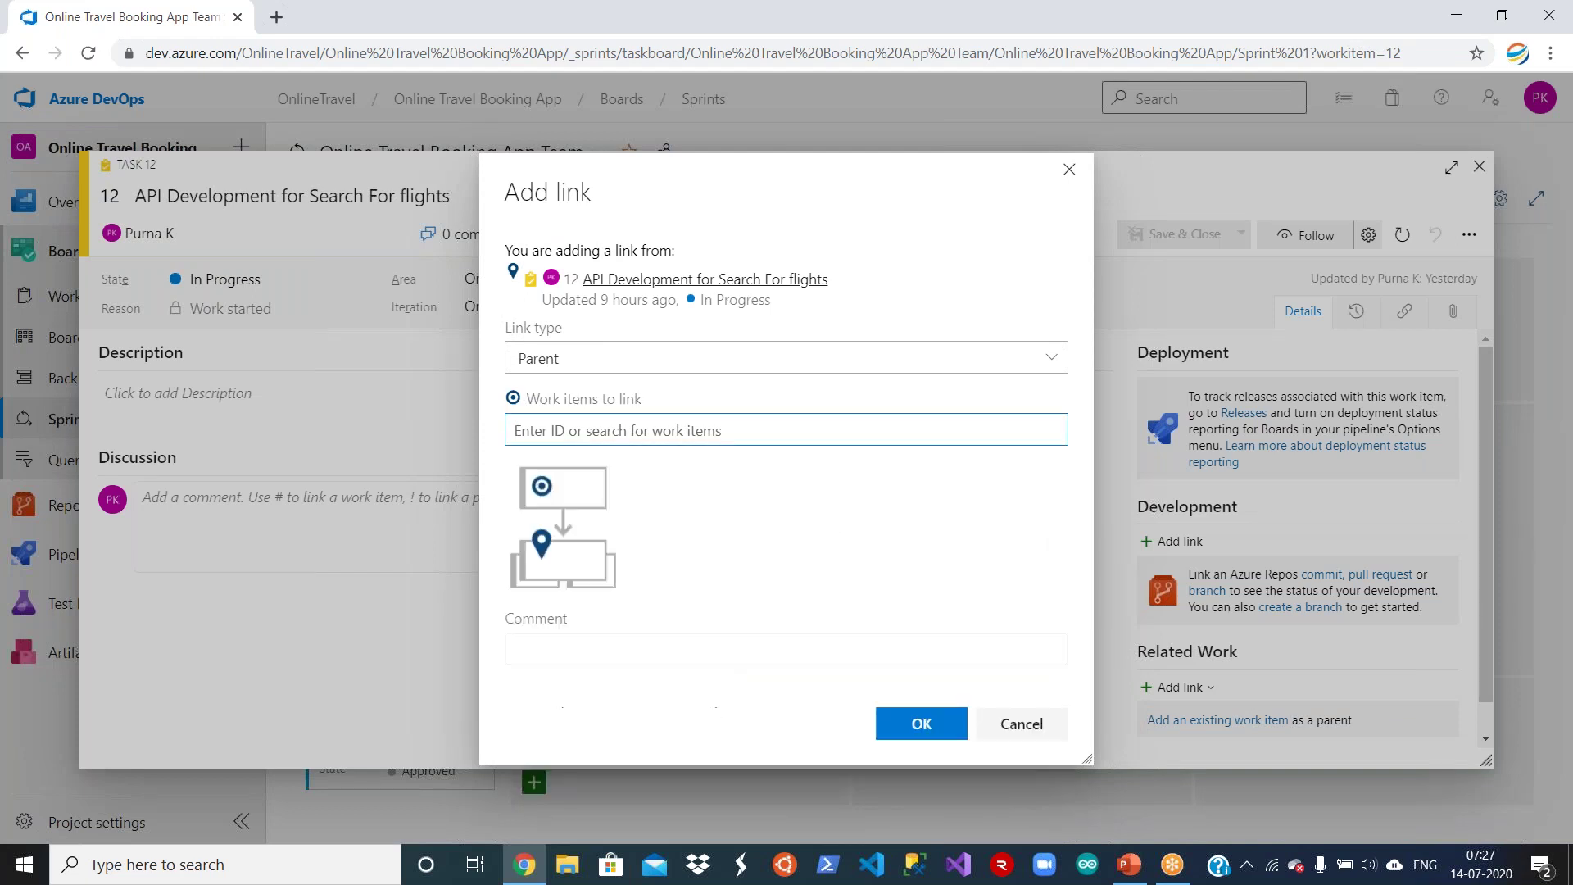
click(896, 727)
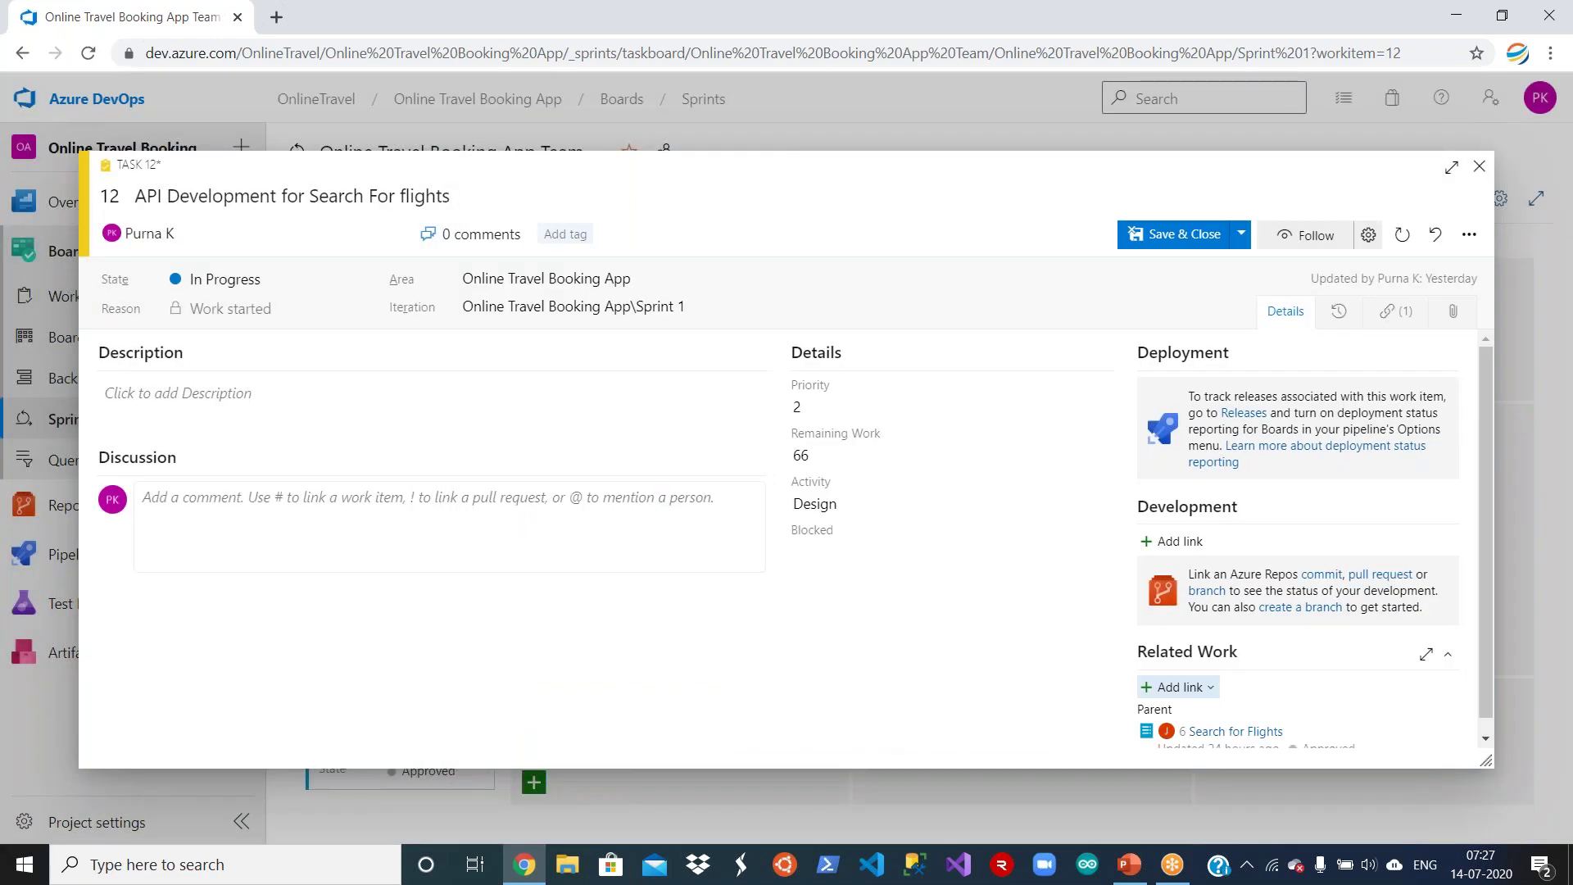
click(1148, 236)
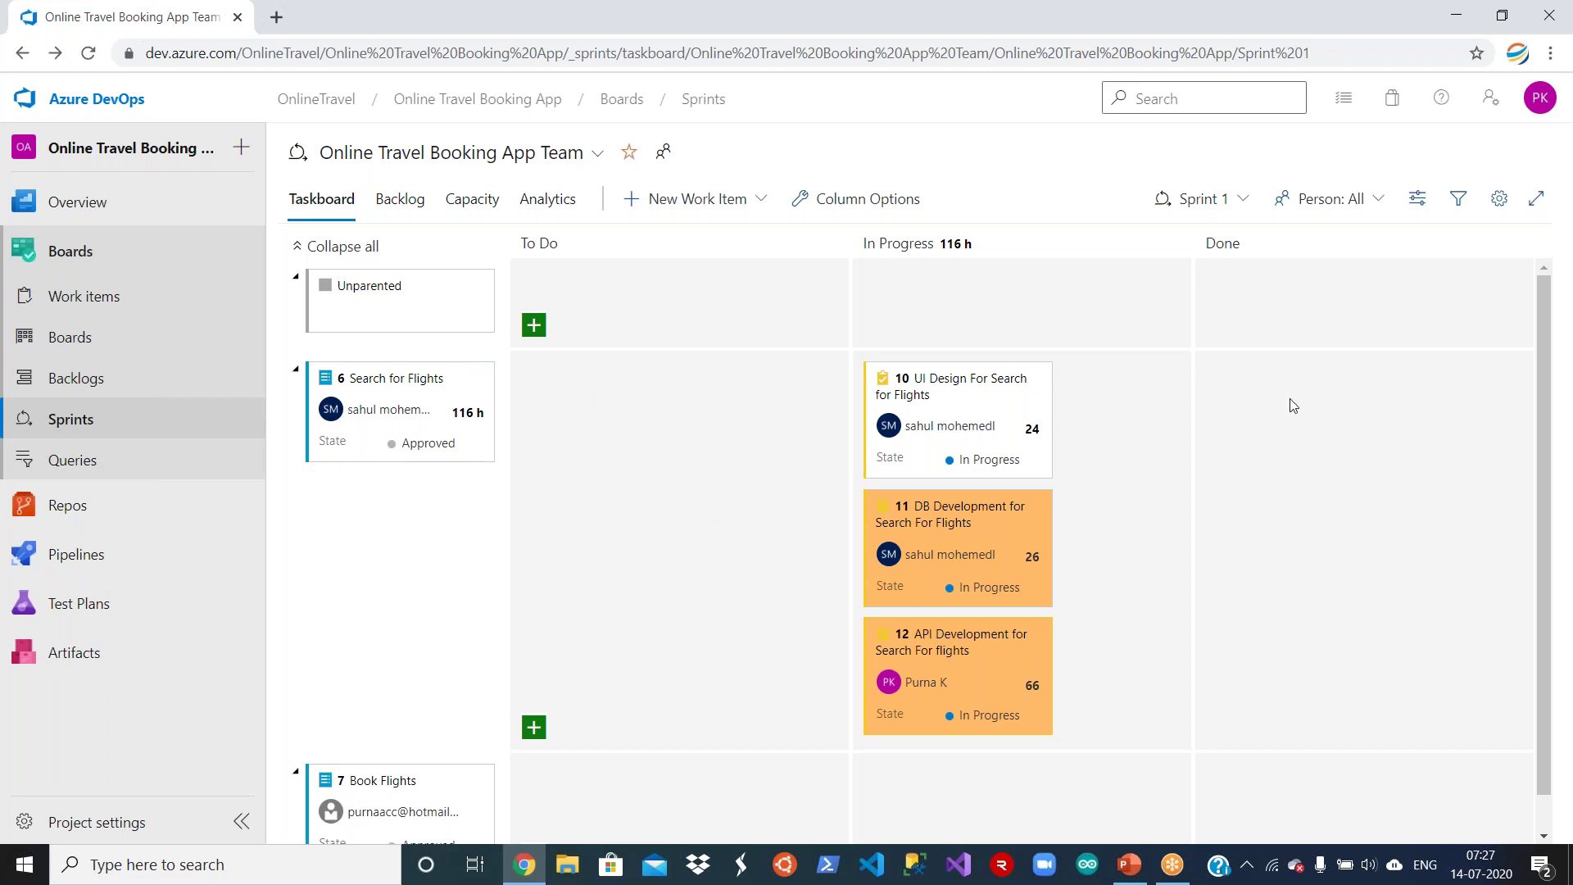
View the Online Travel Booking App Team's Sprint 2 taskboard, and return to its Sprint 1 taskboard.
scroll(1551, 350, down, 1)
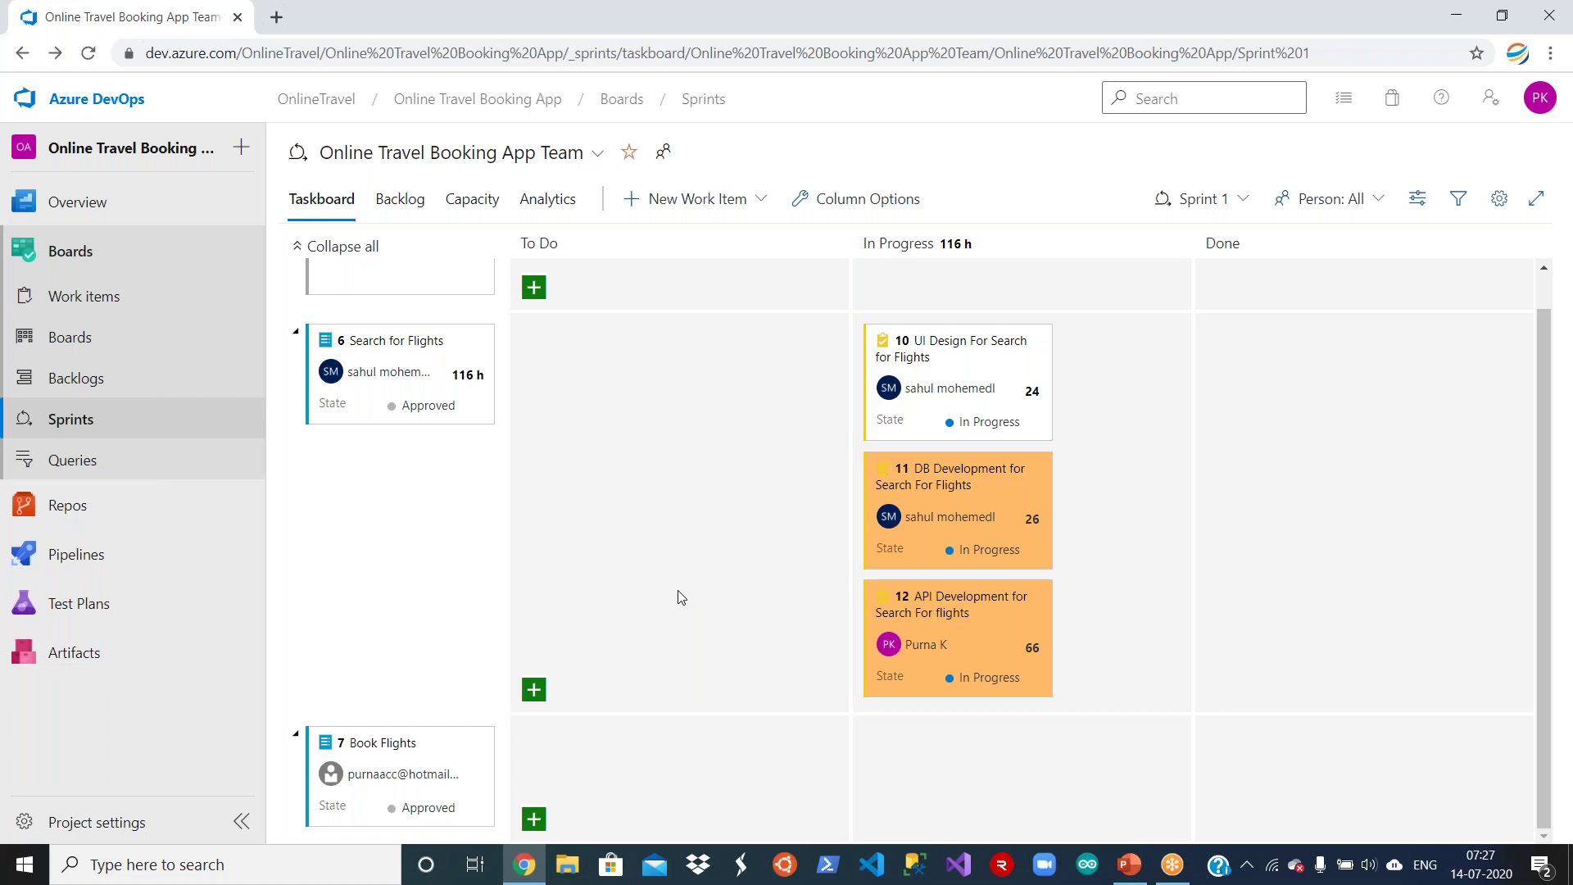
click(1234, 199)
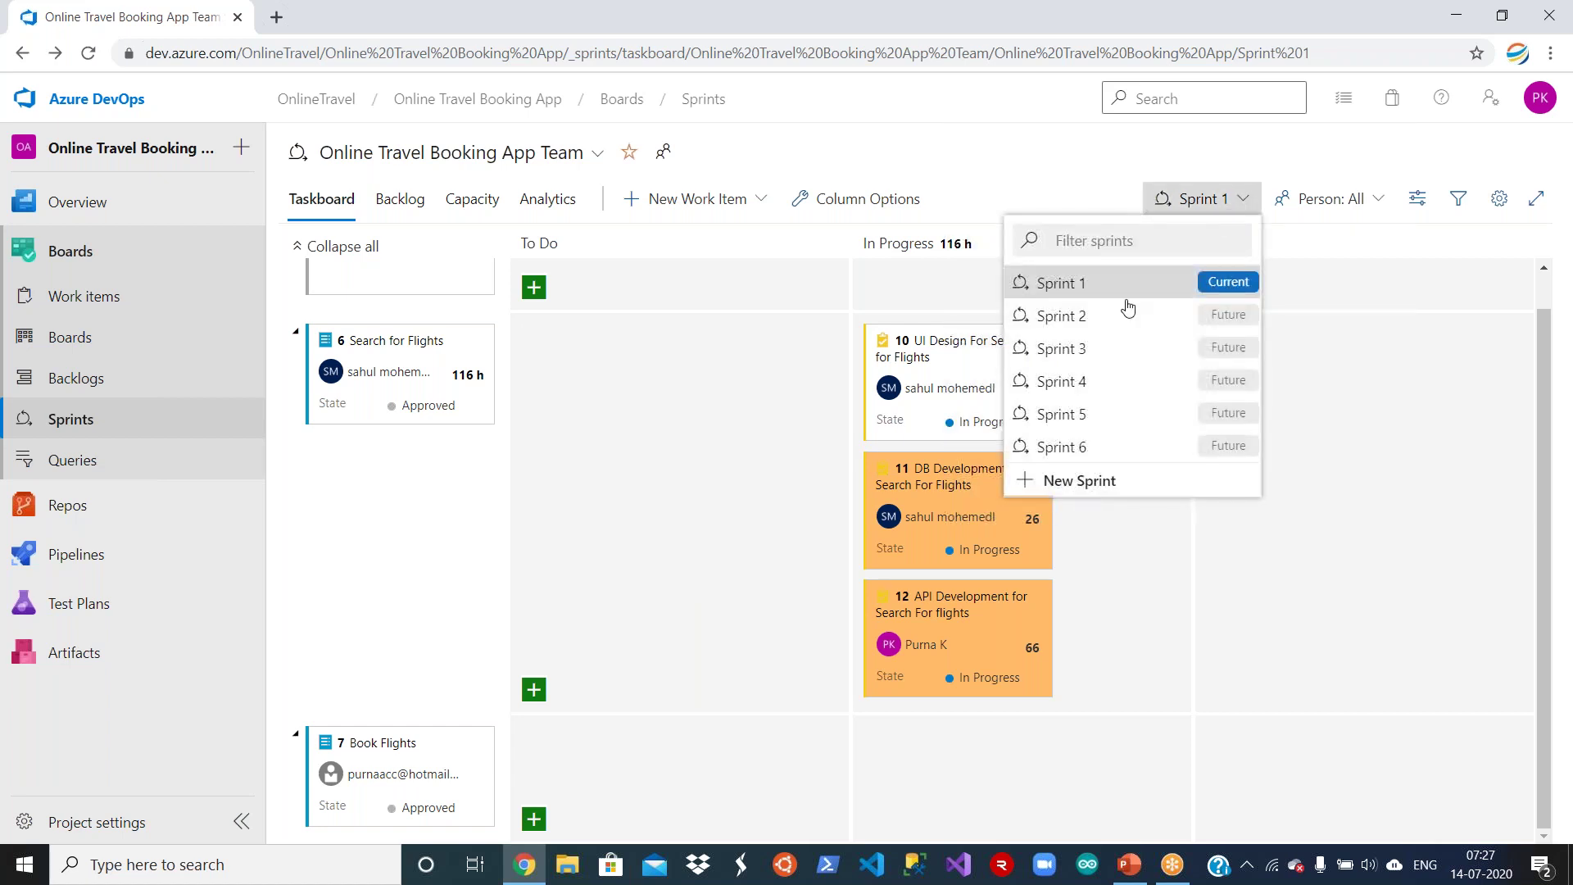
click(1063, 318)
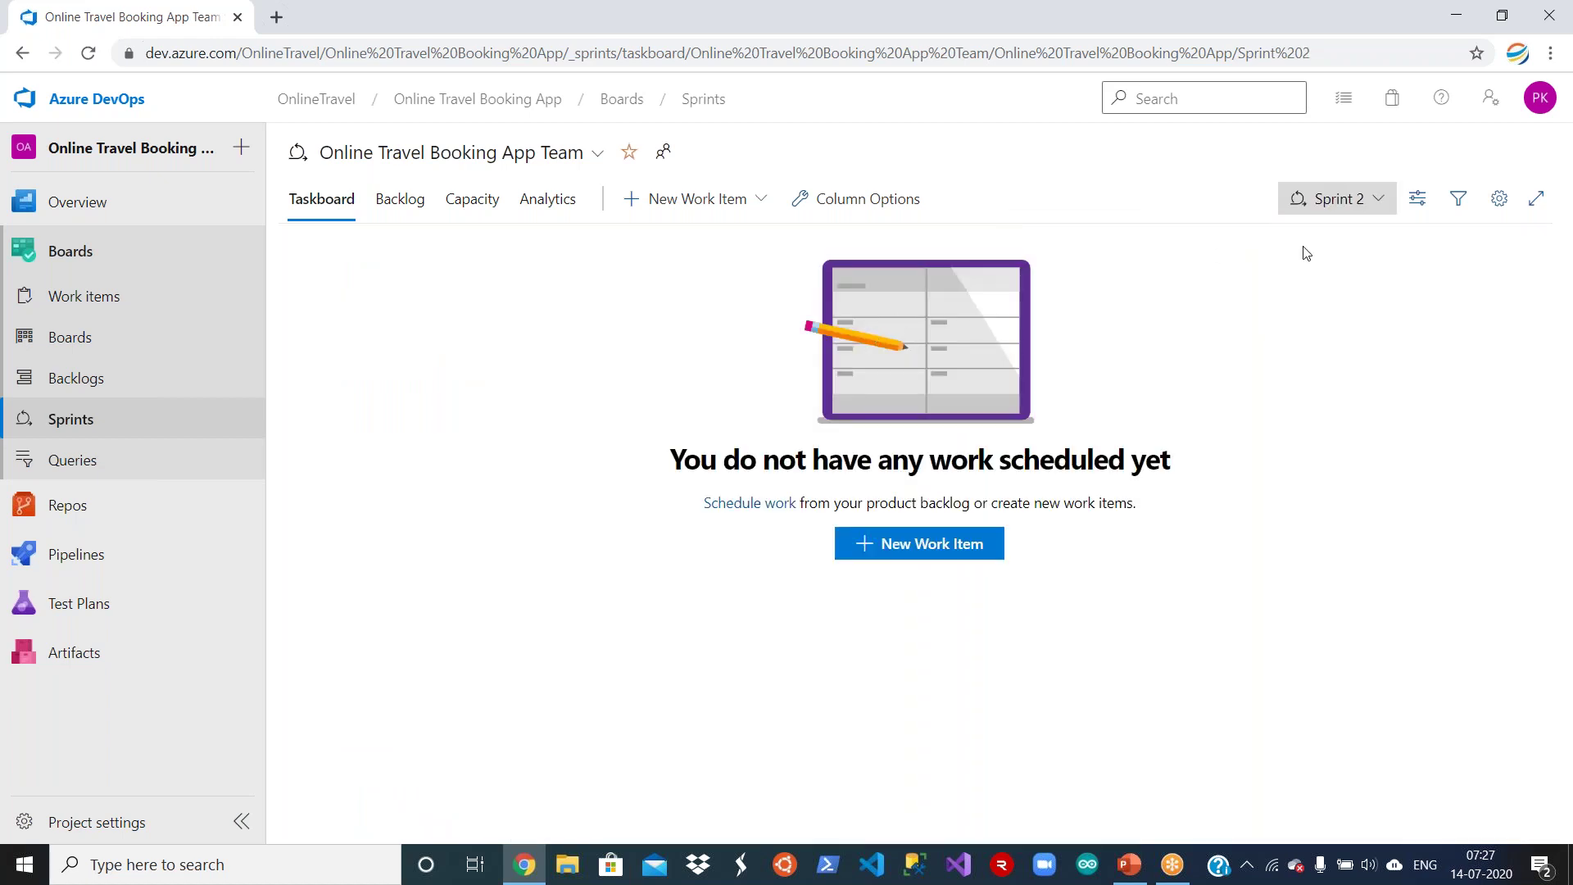
click(1354, 203)
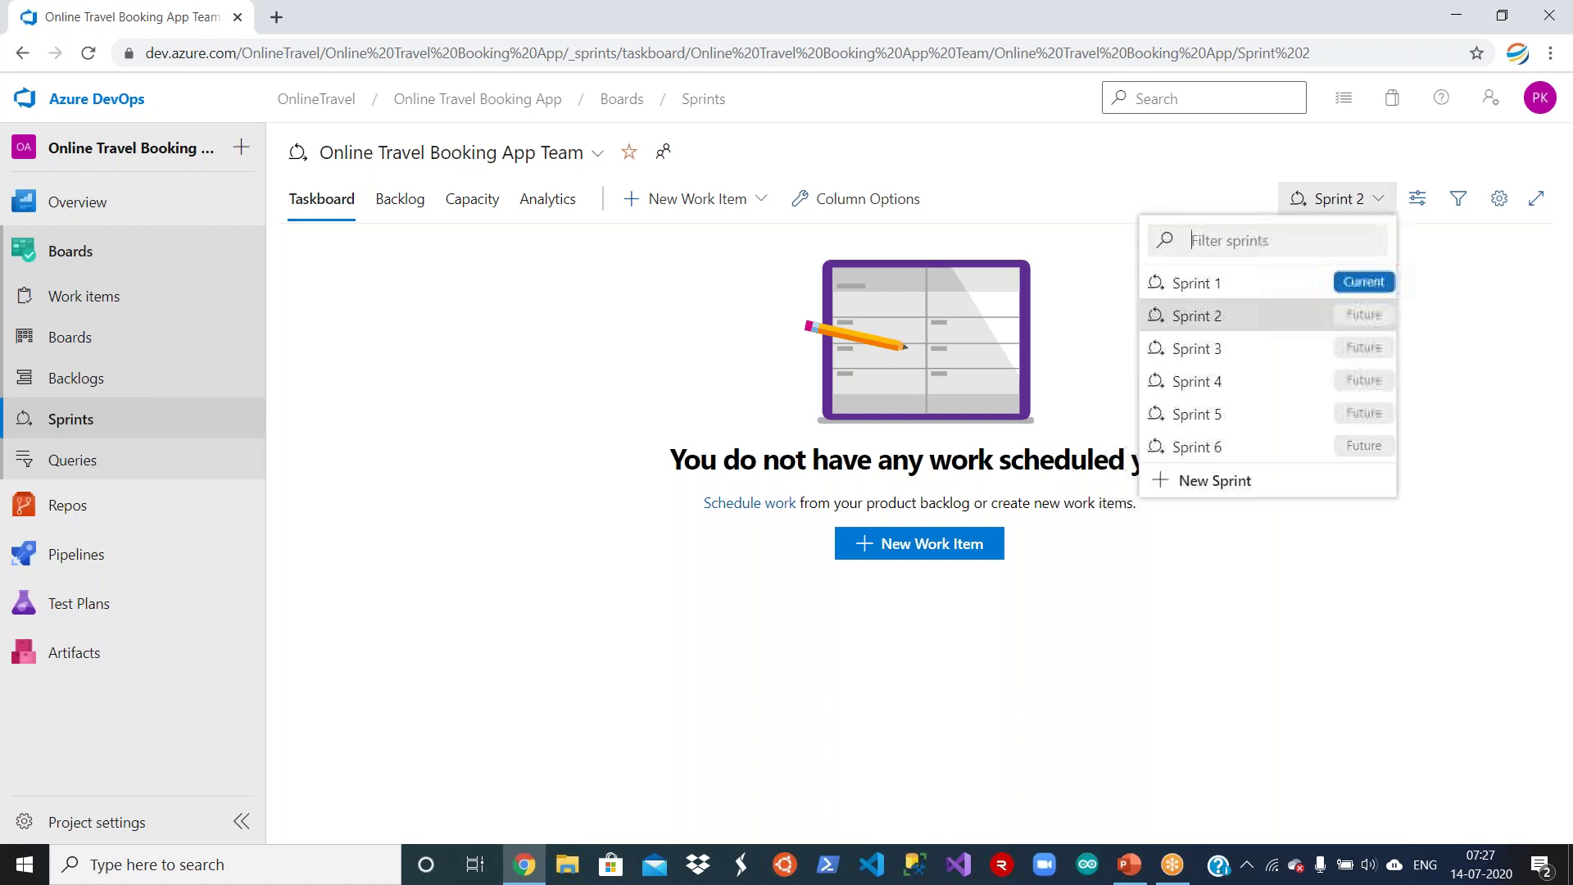
click(1201, 281)
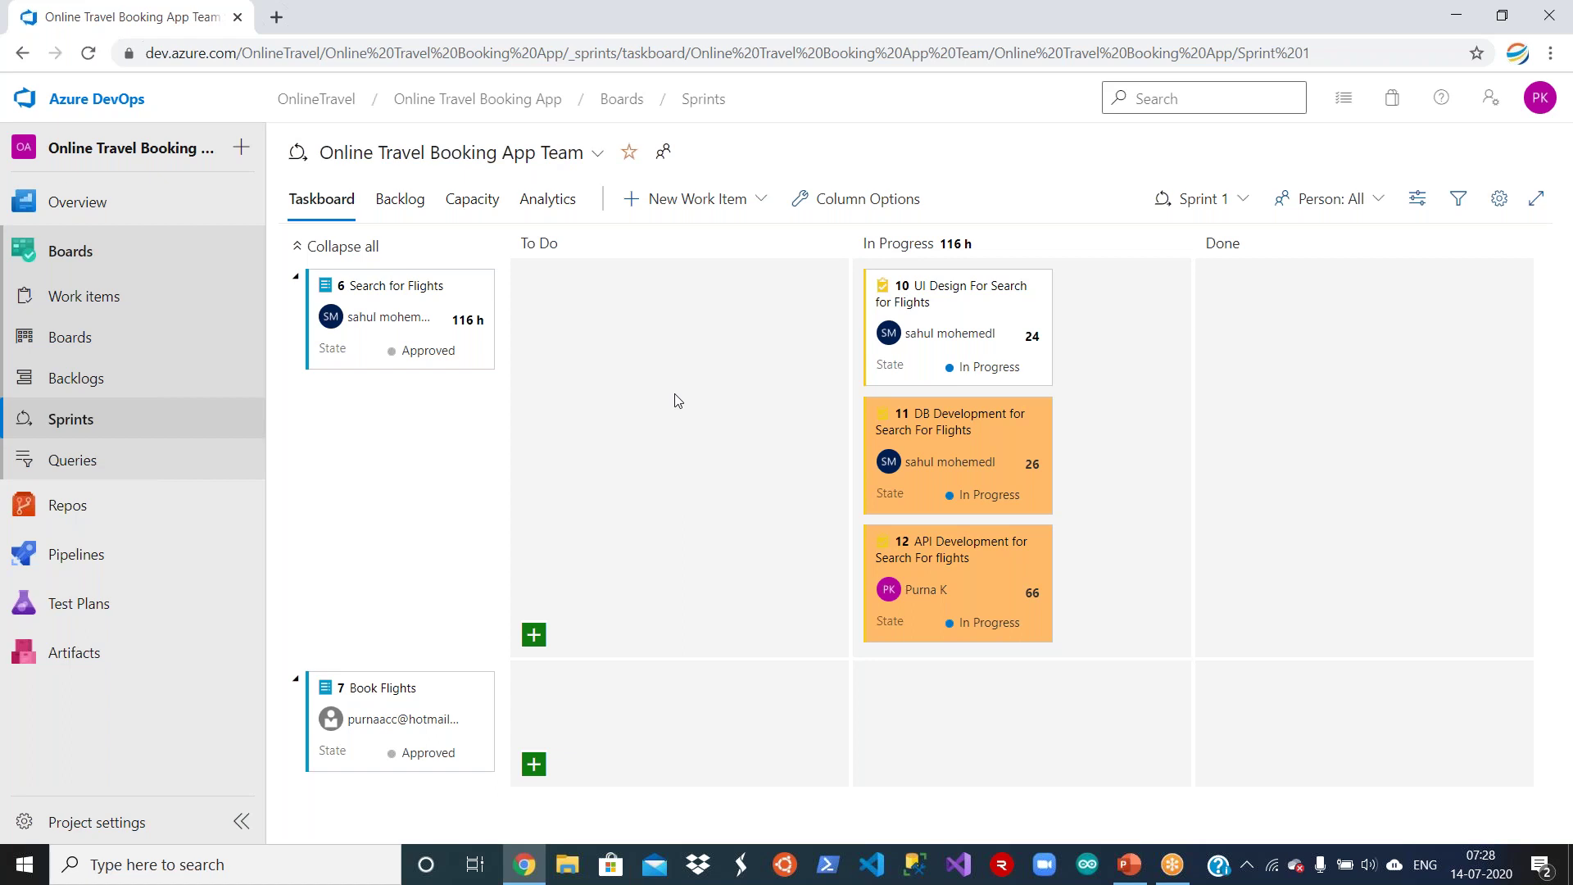
Check the API team's taskboard and its list of sprints, and return to the Online Travel Booking App Team's taskboard.
click(598, 163)
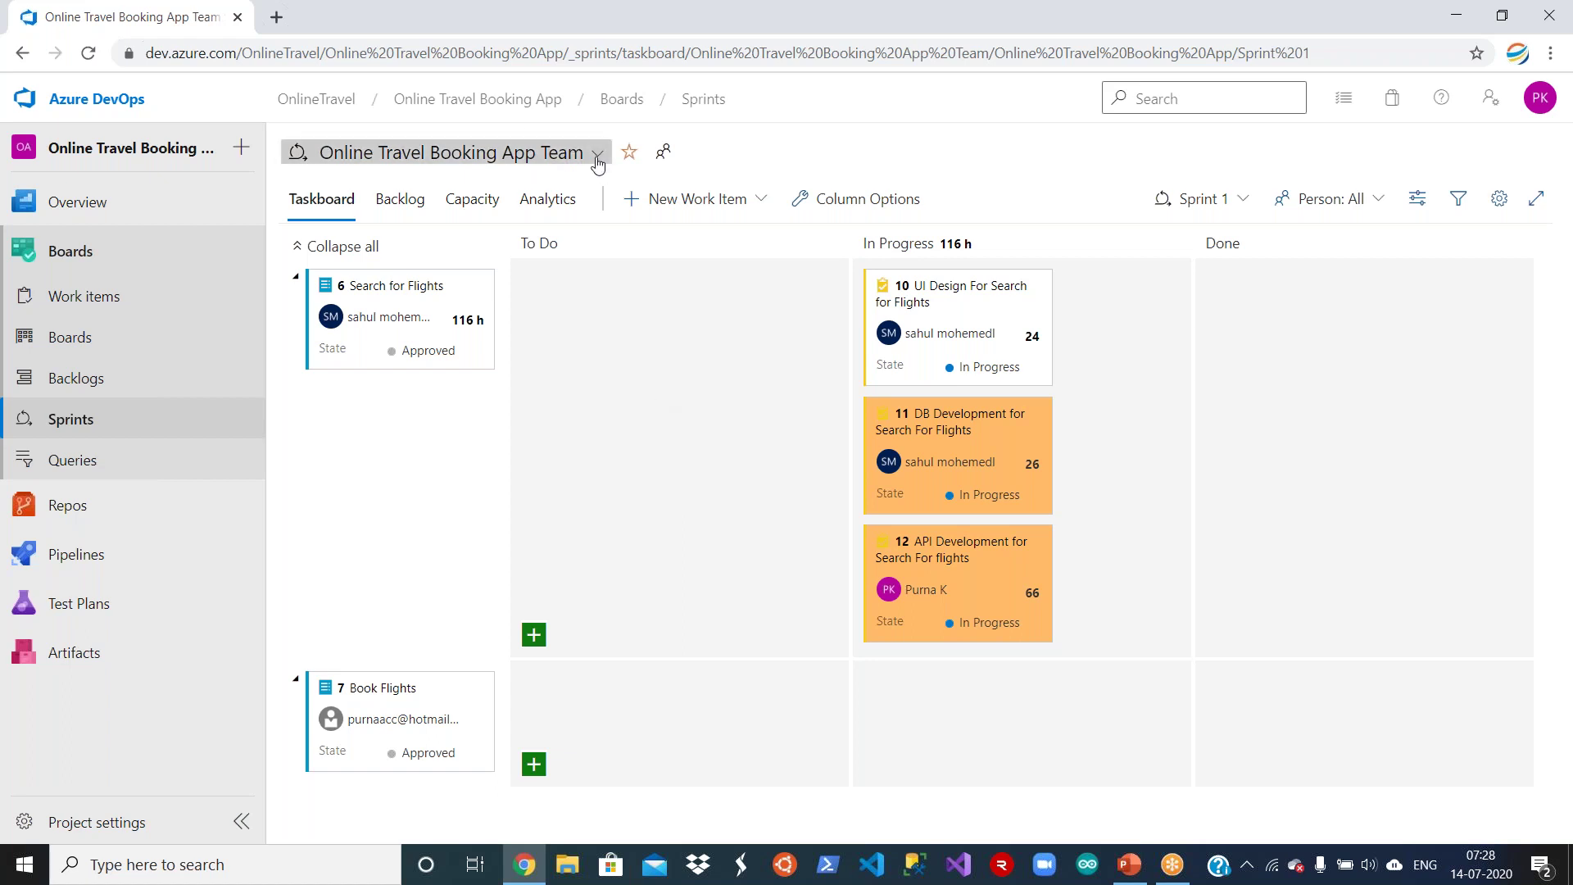
click(467, 268)
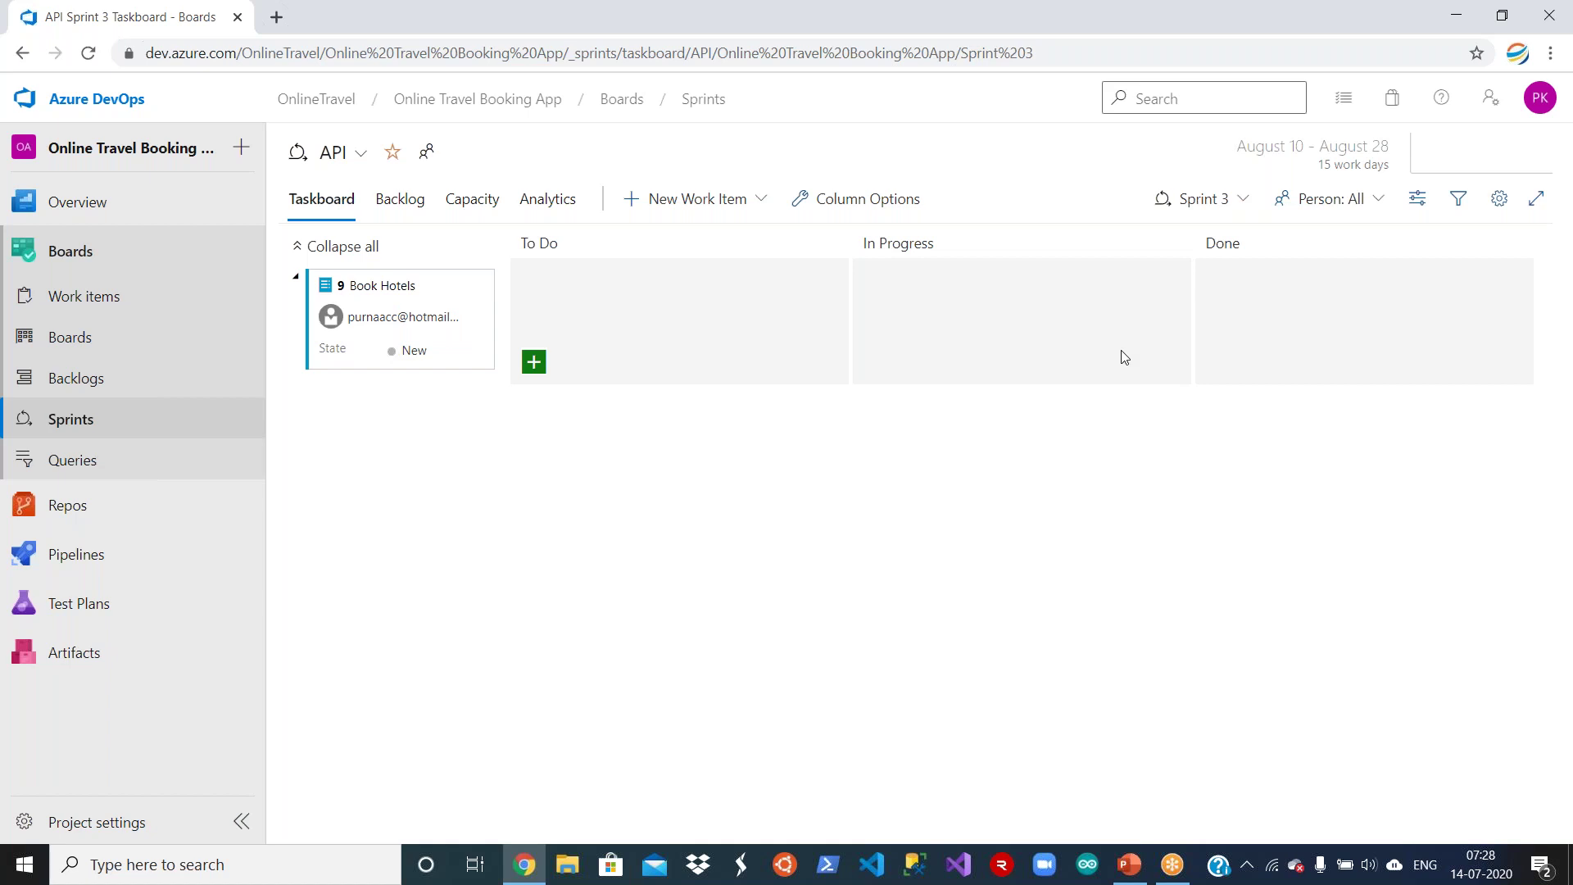
click(1230, 207)
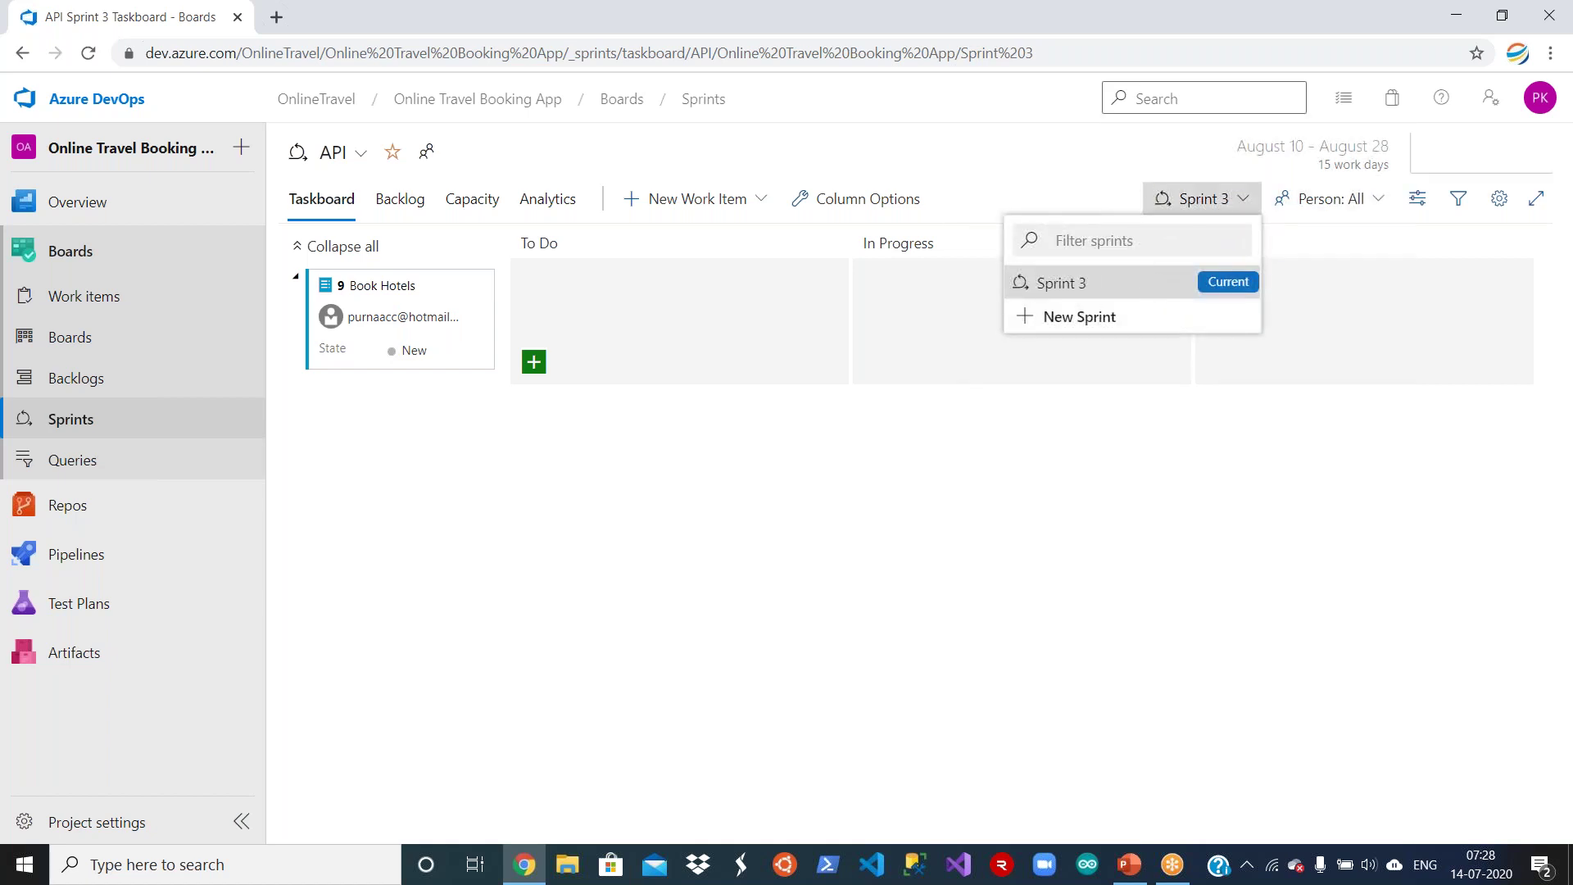
click(1085, 460)
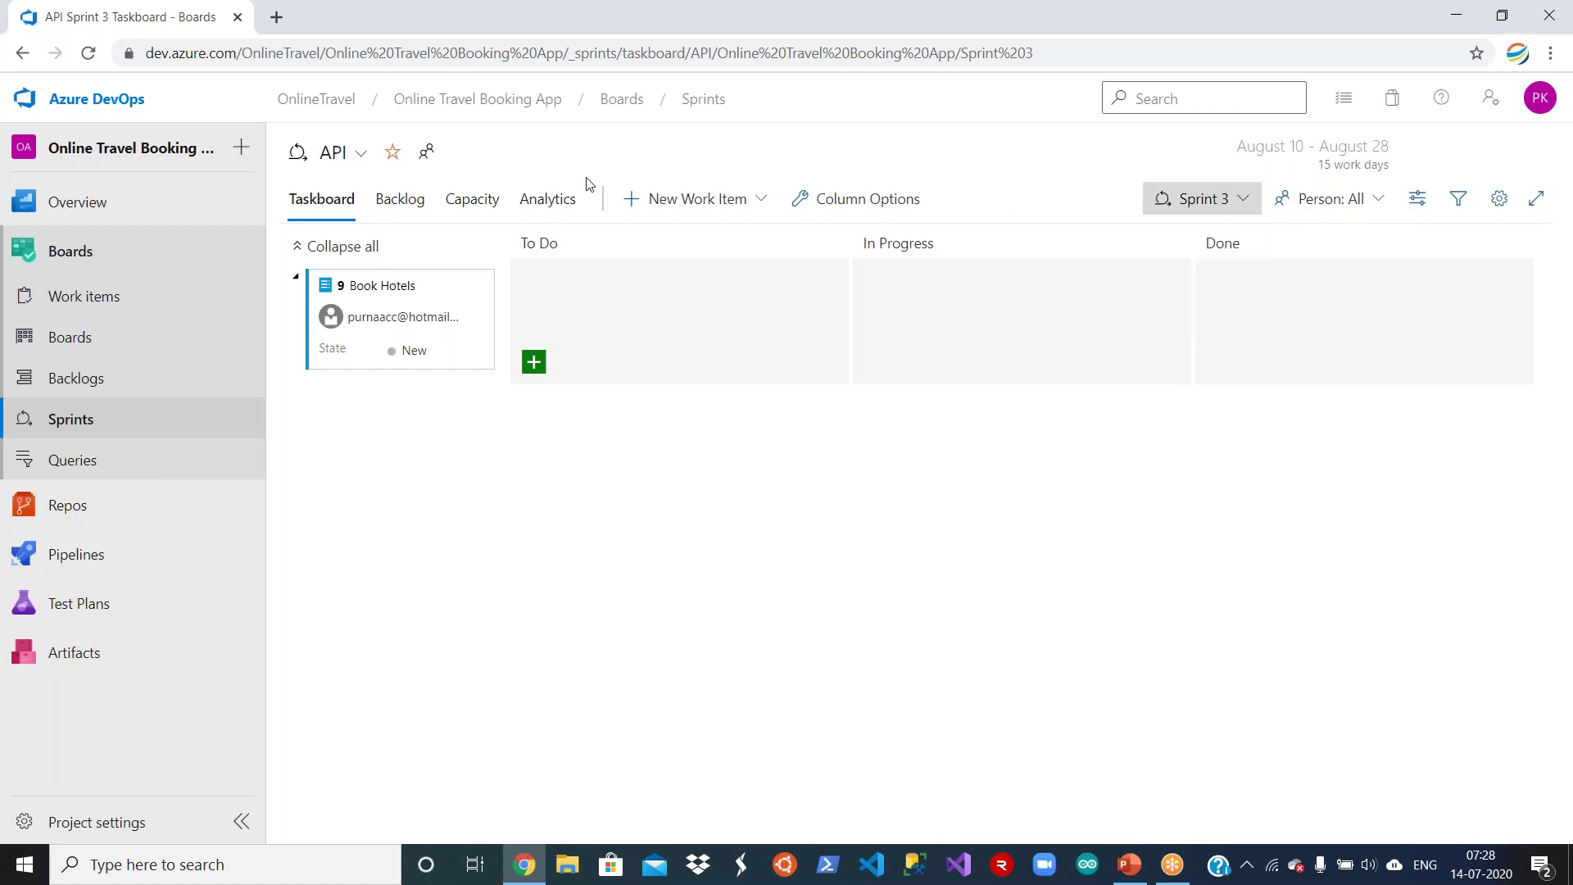
click(364, 160)
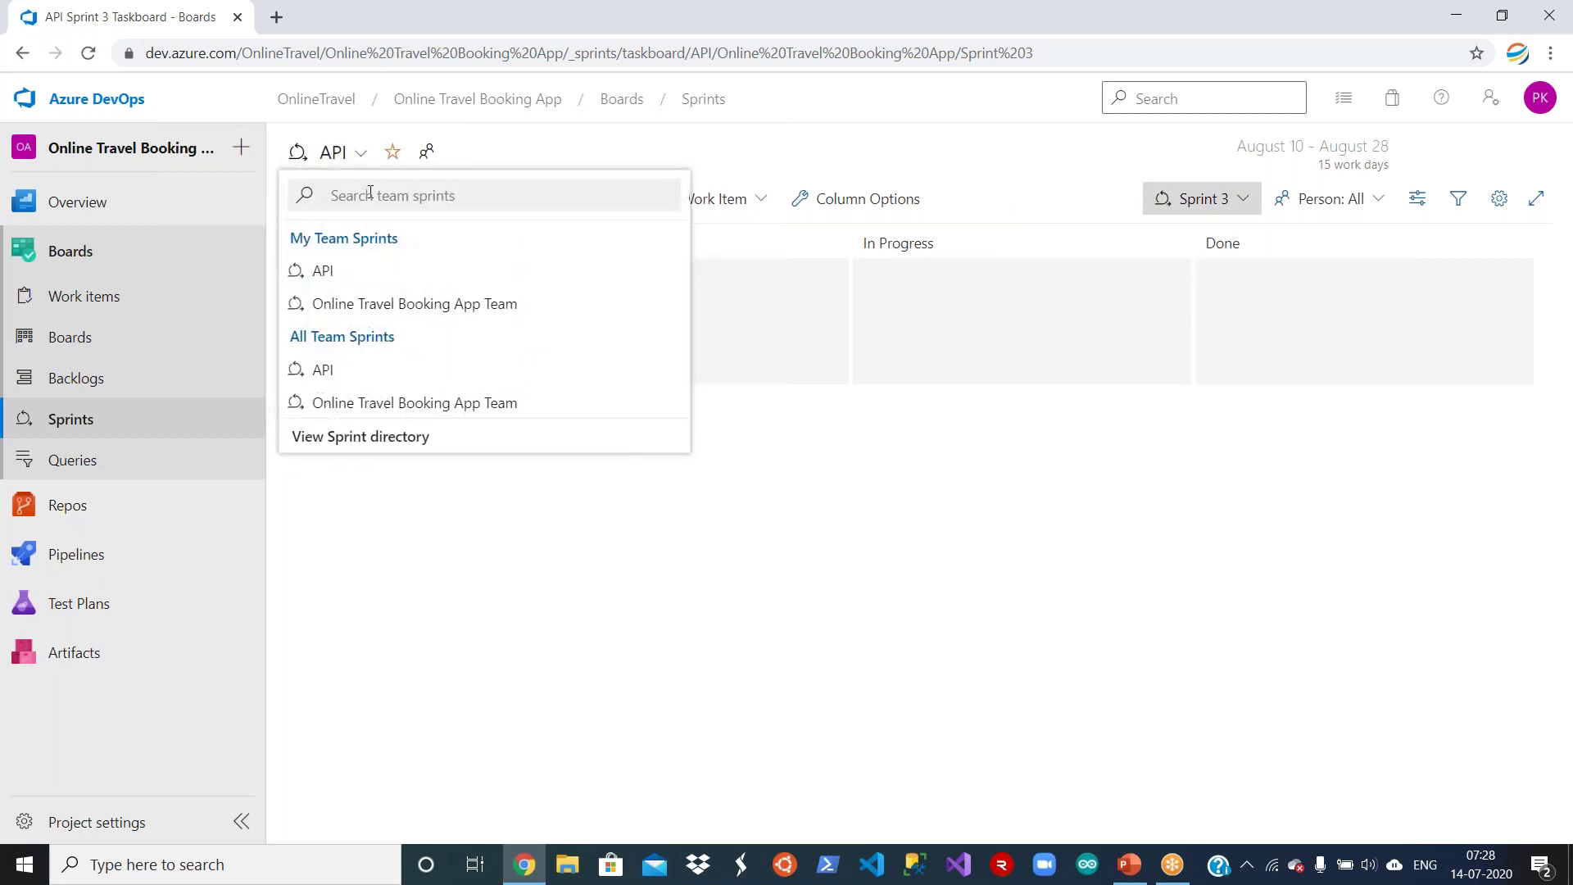
click(389, 306)
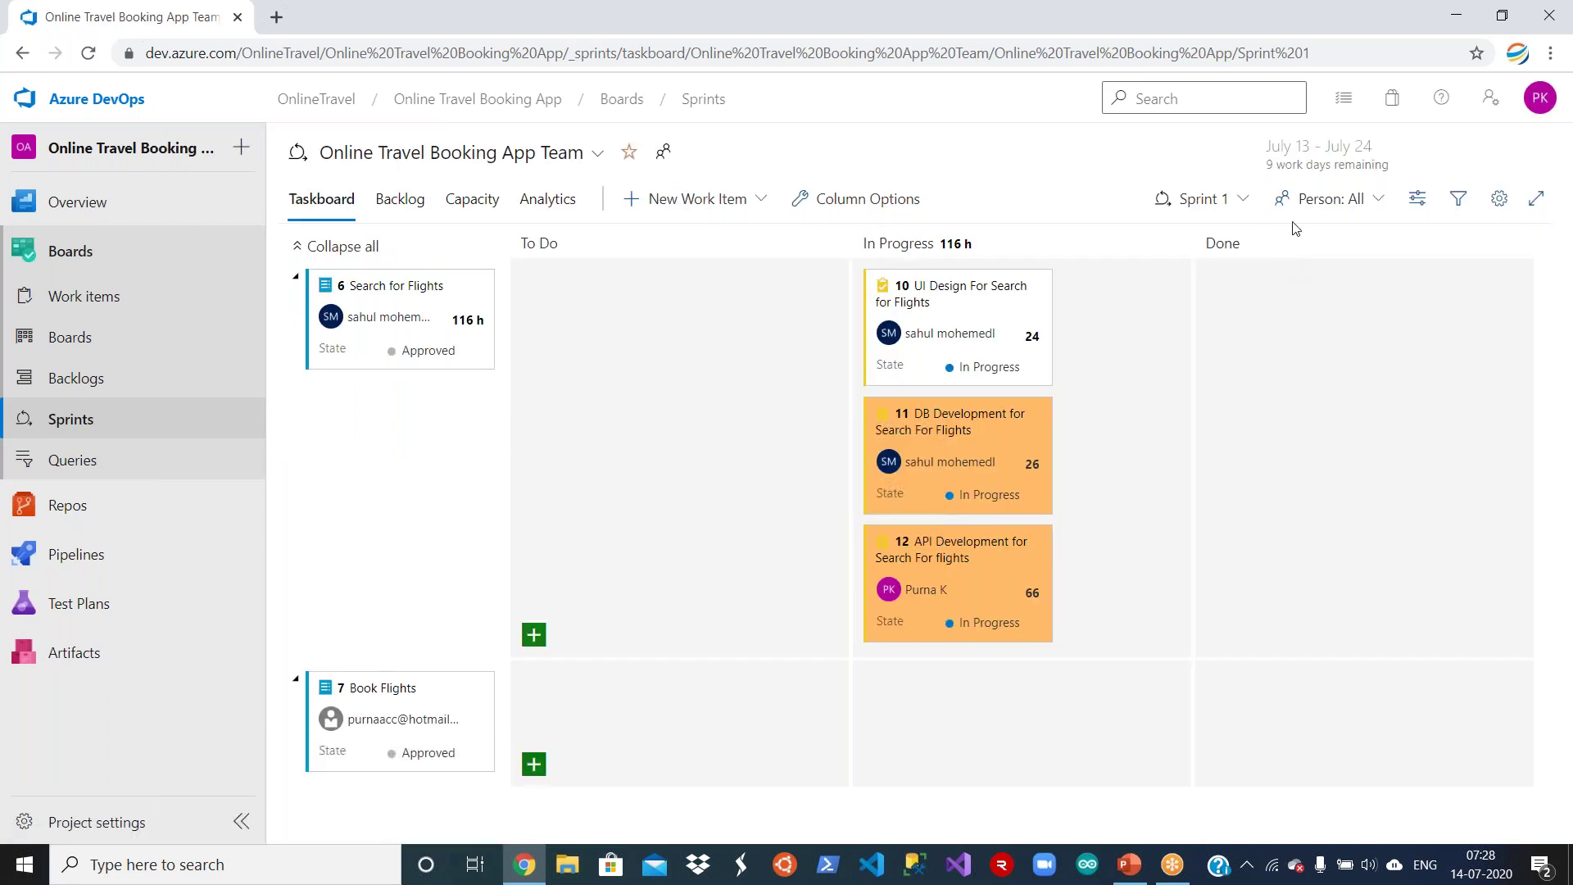
Compare the sprints available to the Online Travel Booking App Team with those of the API team, staying on the API taskboard.
click(1226, 201)
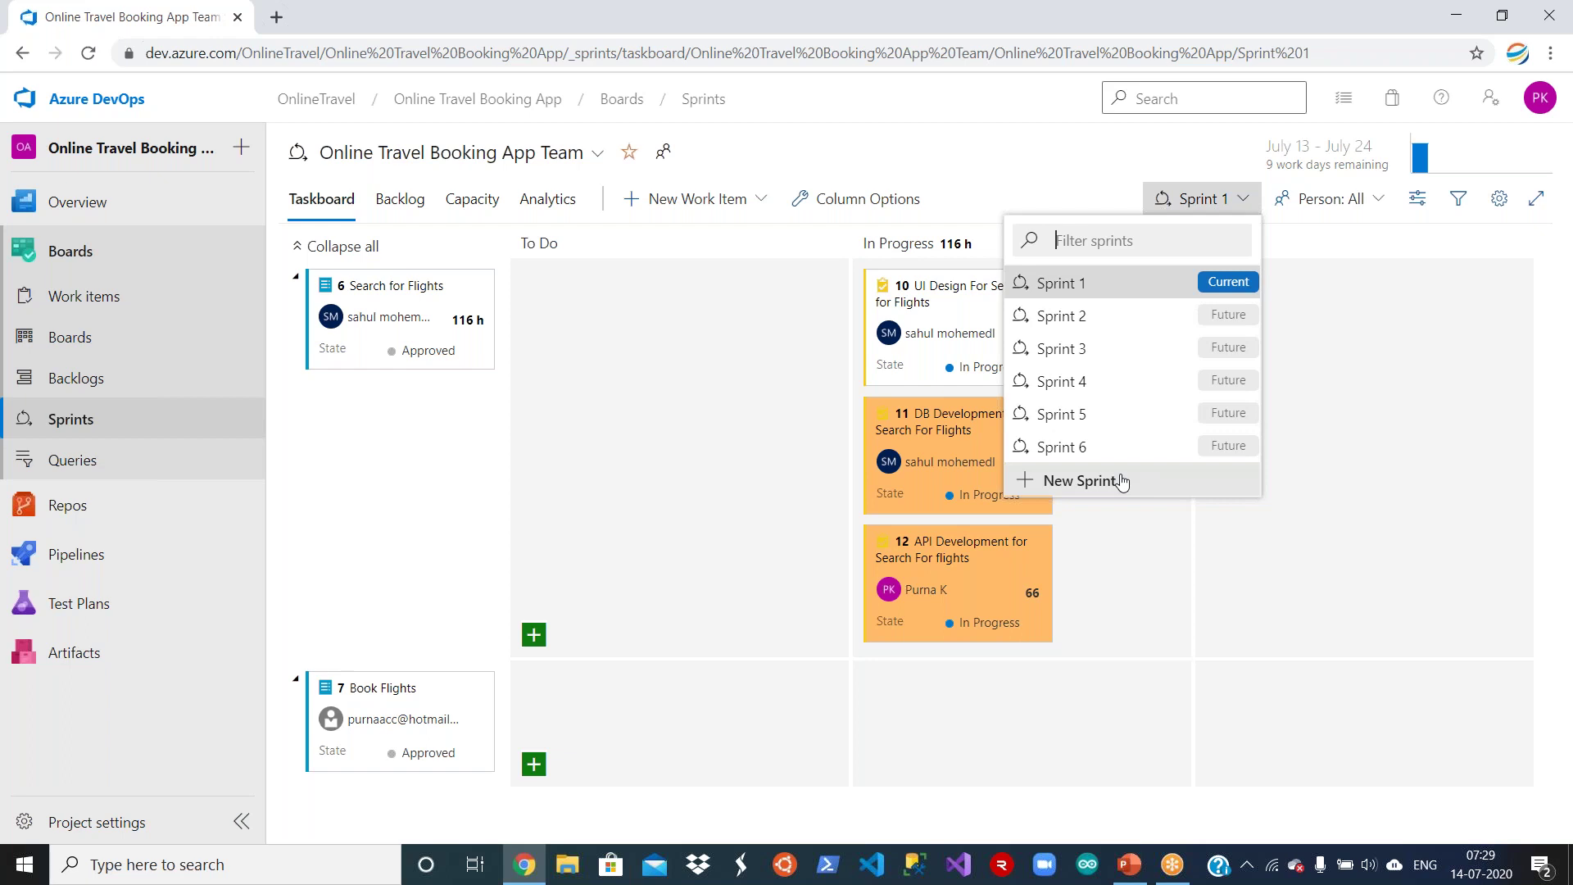
click(596, 156)
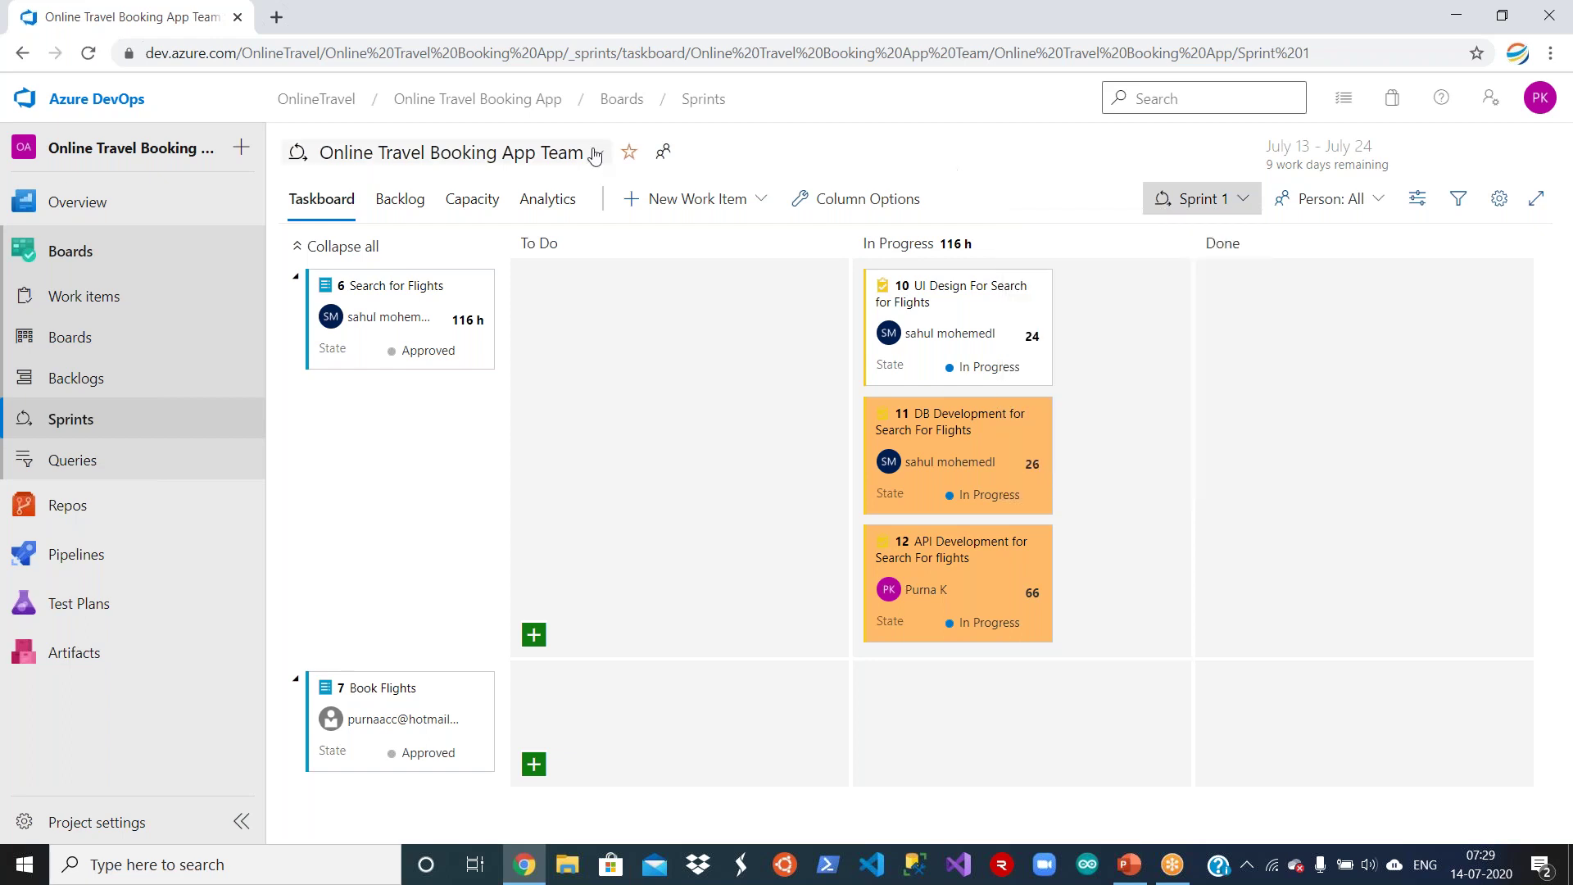
click(596, 154)
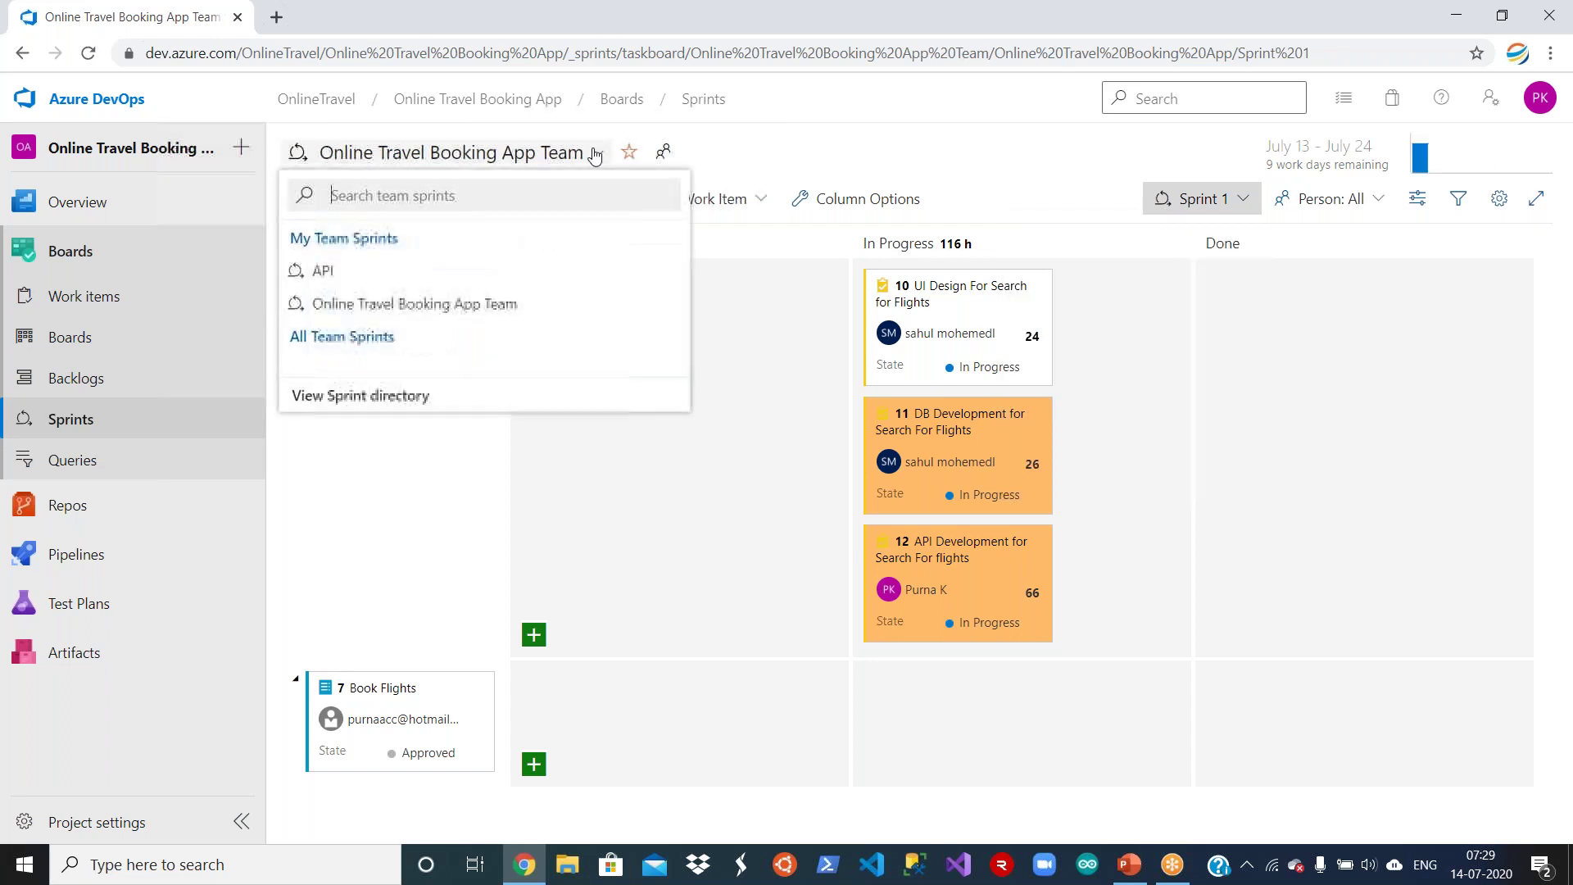
click(483, 272)
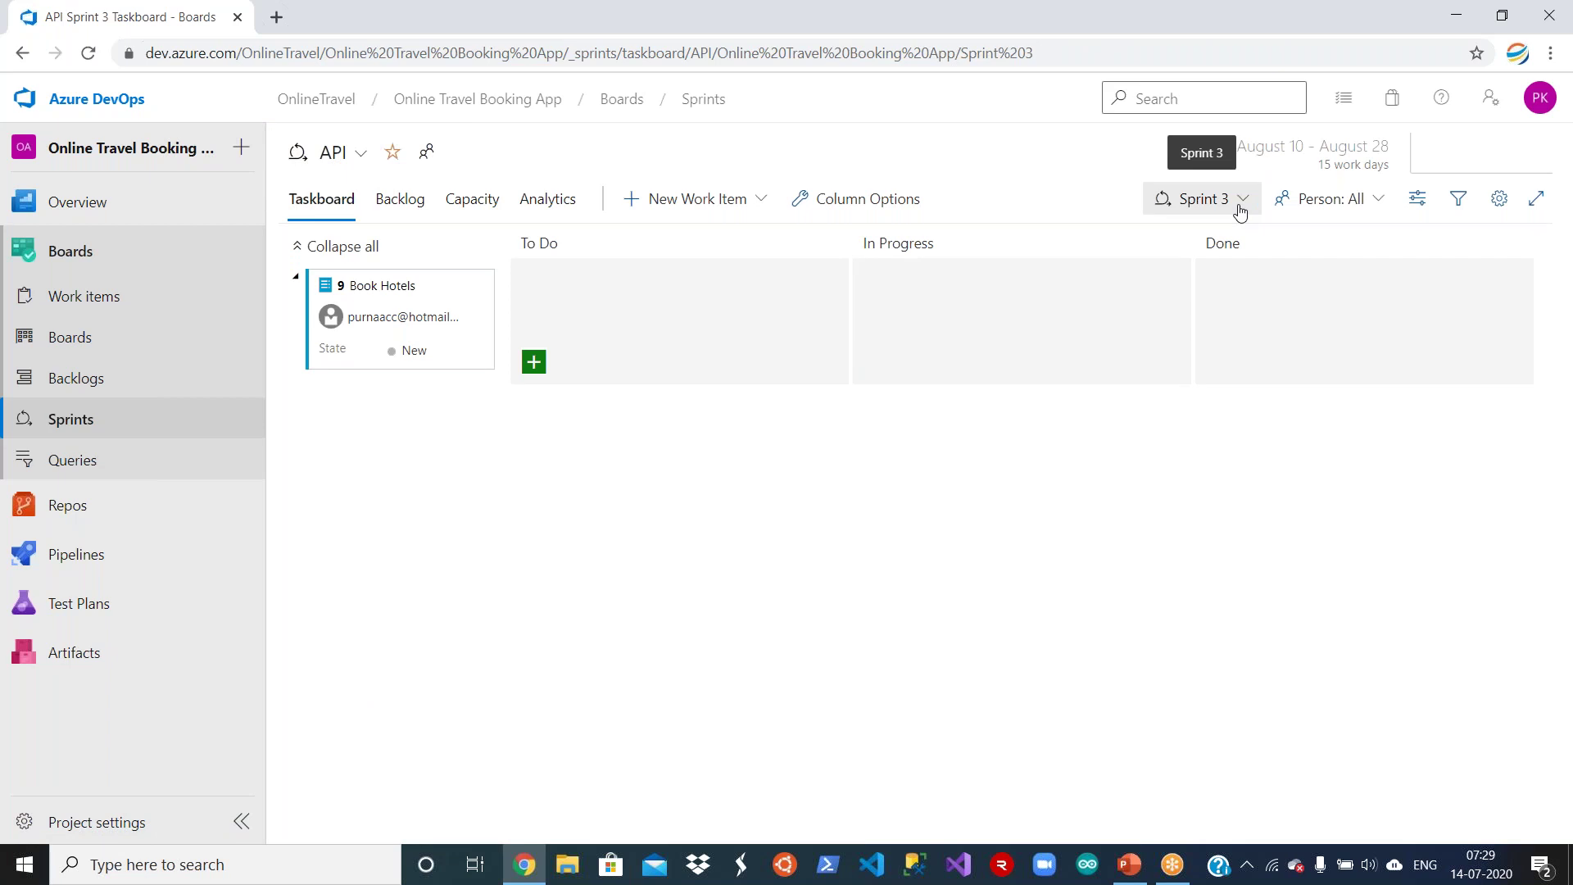
click(1241, 212)
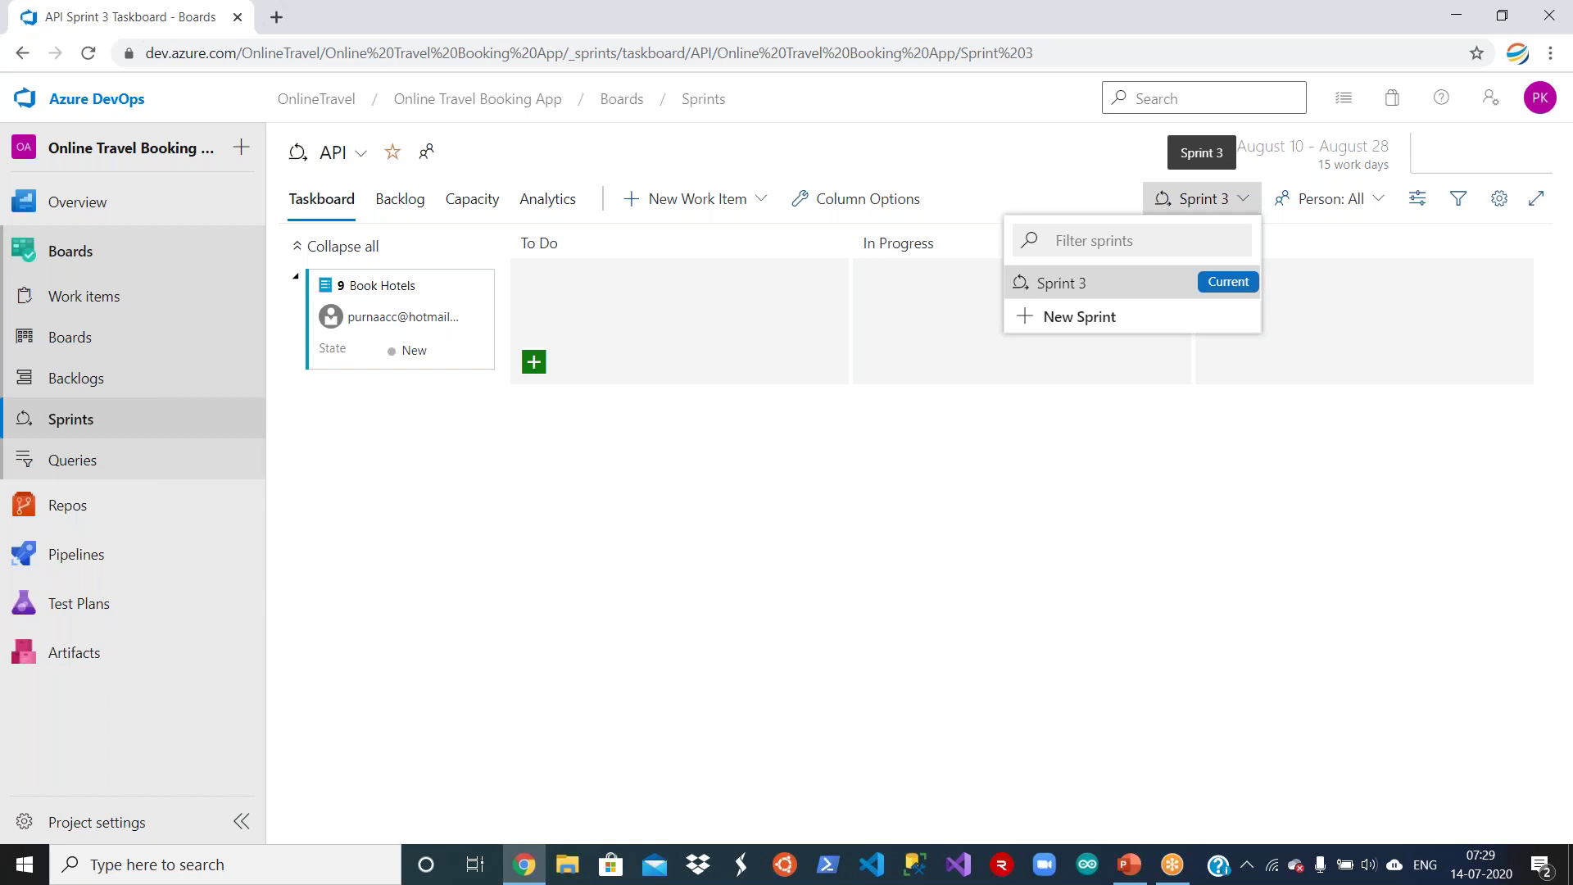
click(664, 625)
click(362, 156)
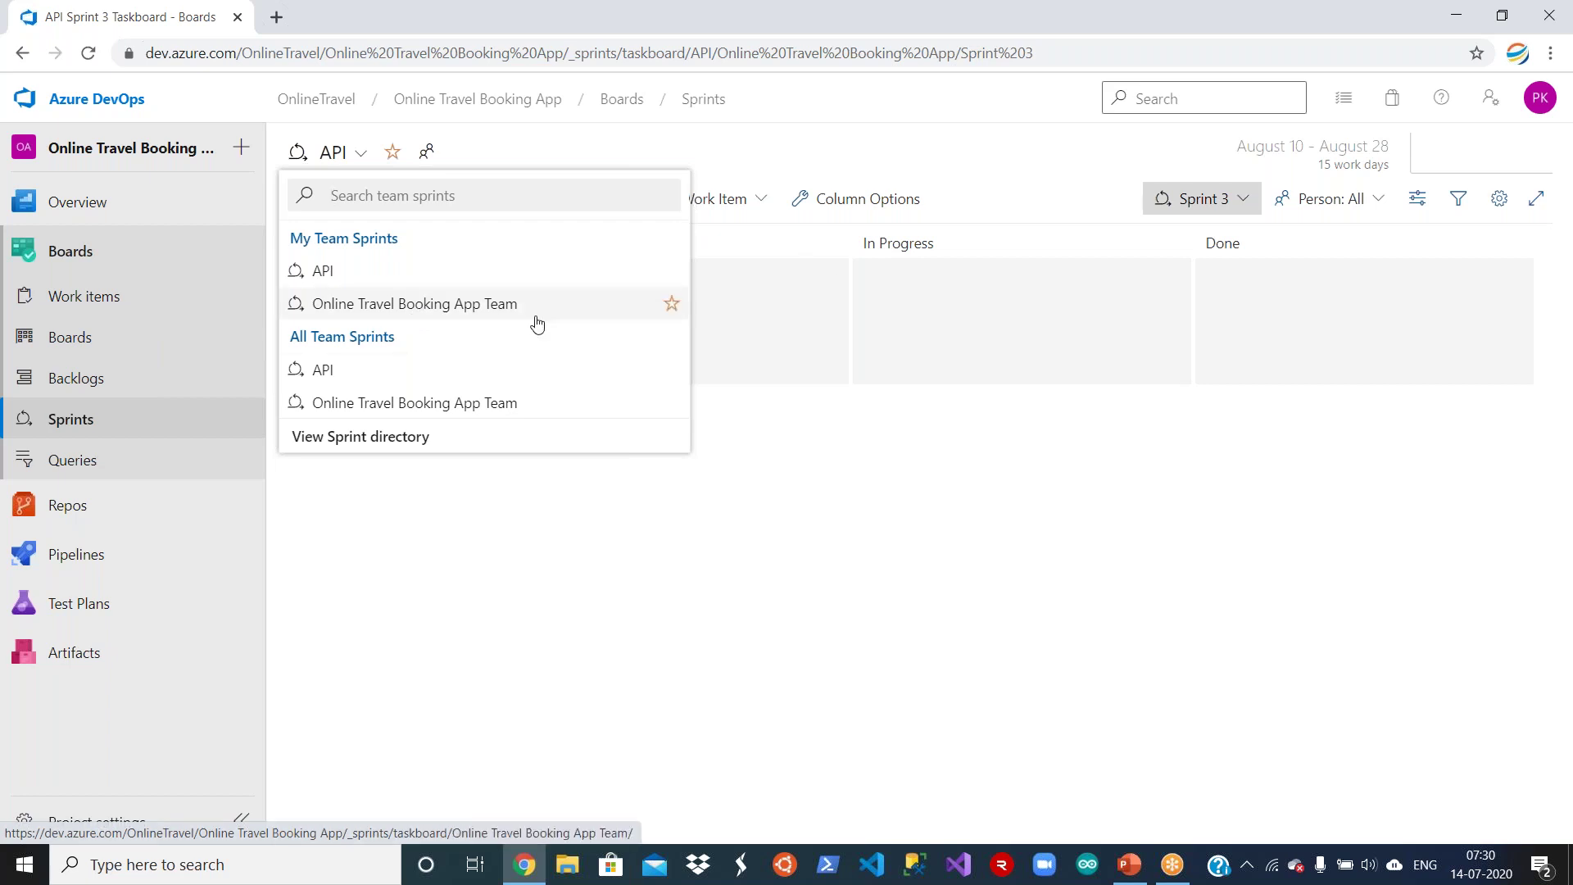
click(473, 609)
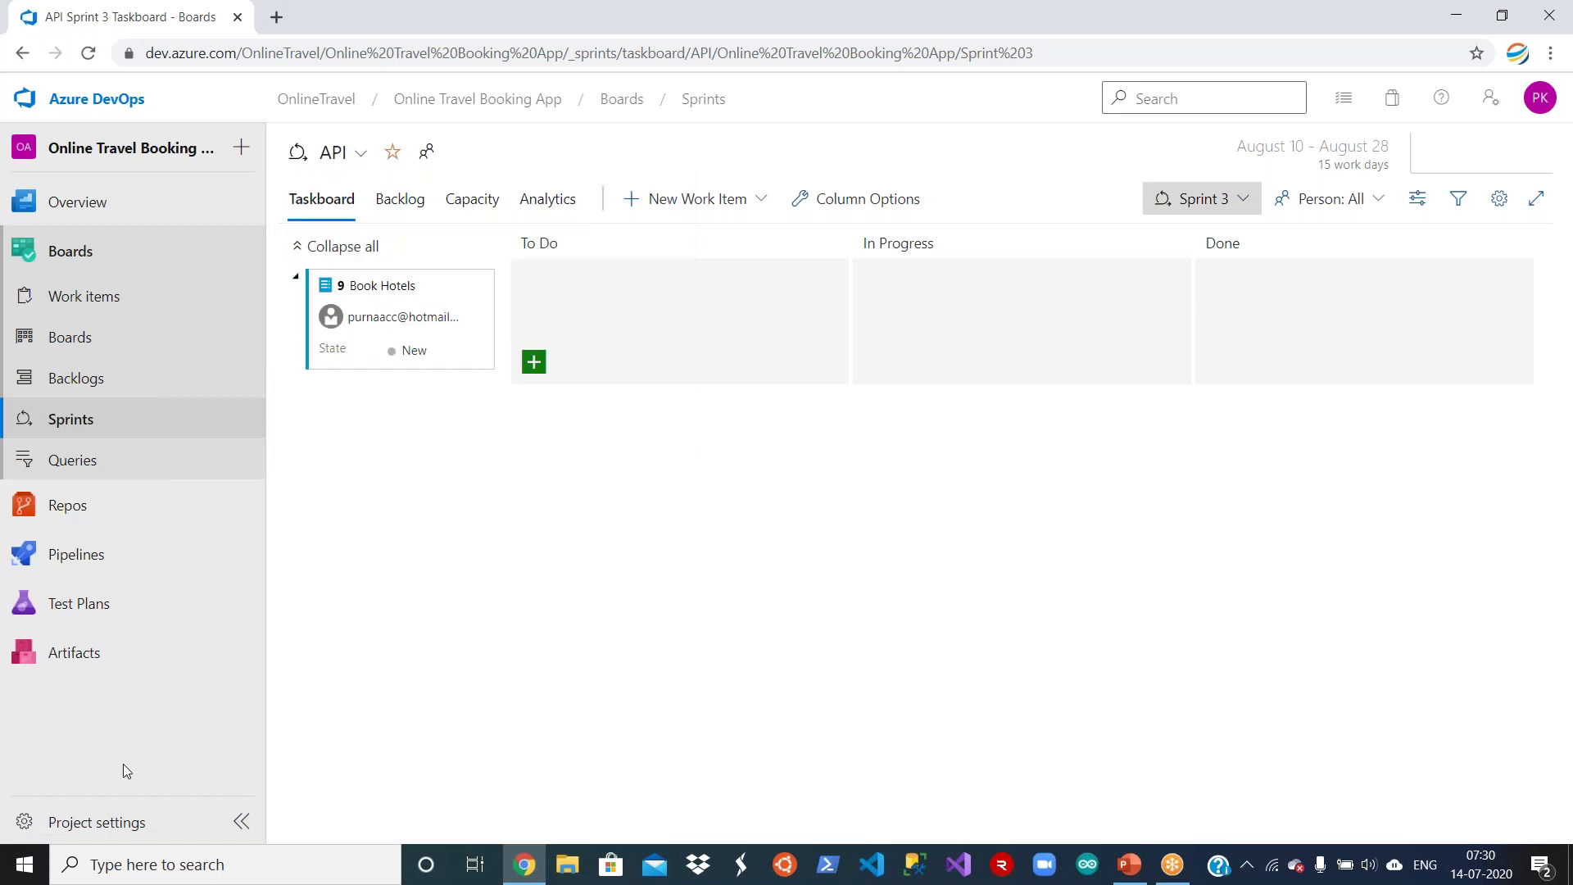
Look through the project settings' teams, and open the iterations in the Online Travel Booking App Team's team configuration.
click(96, 821)
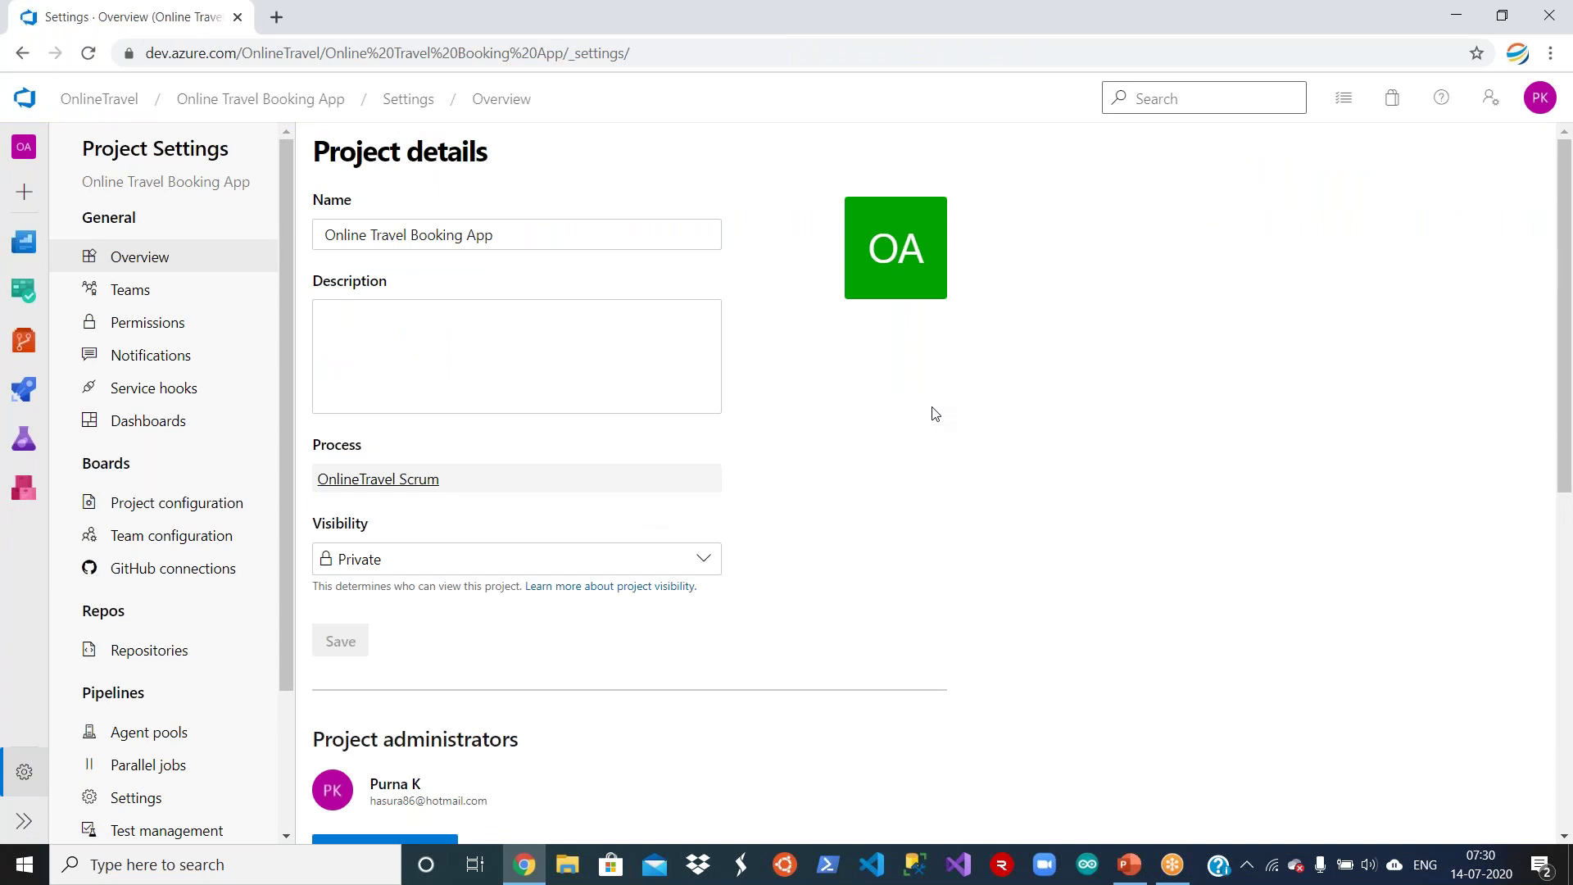
click(129, 304)
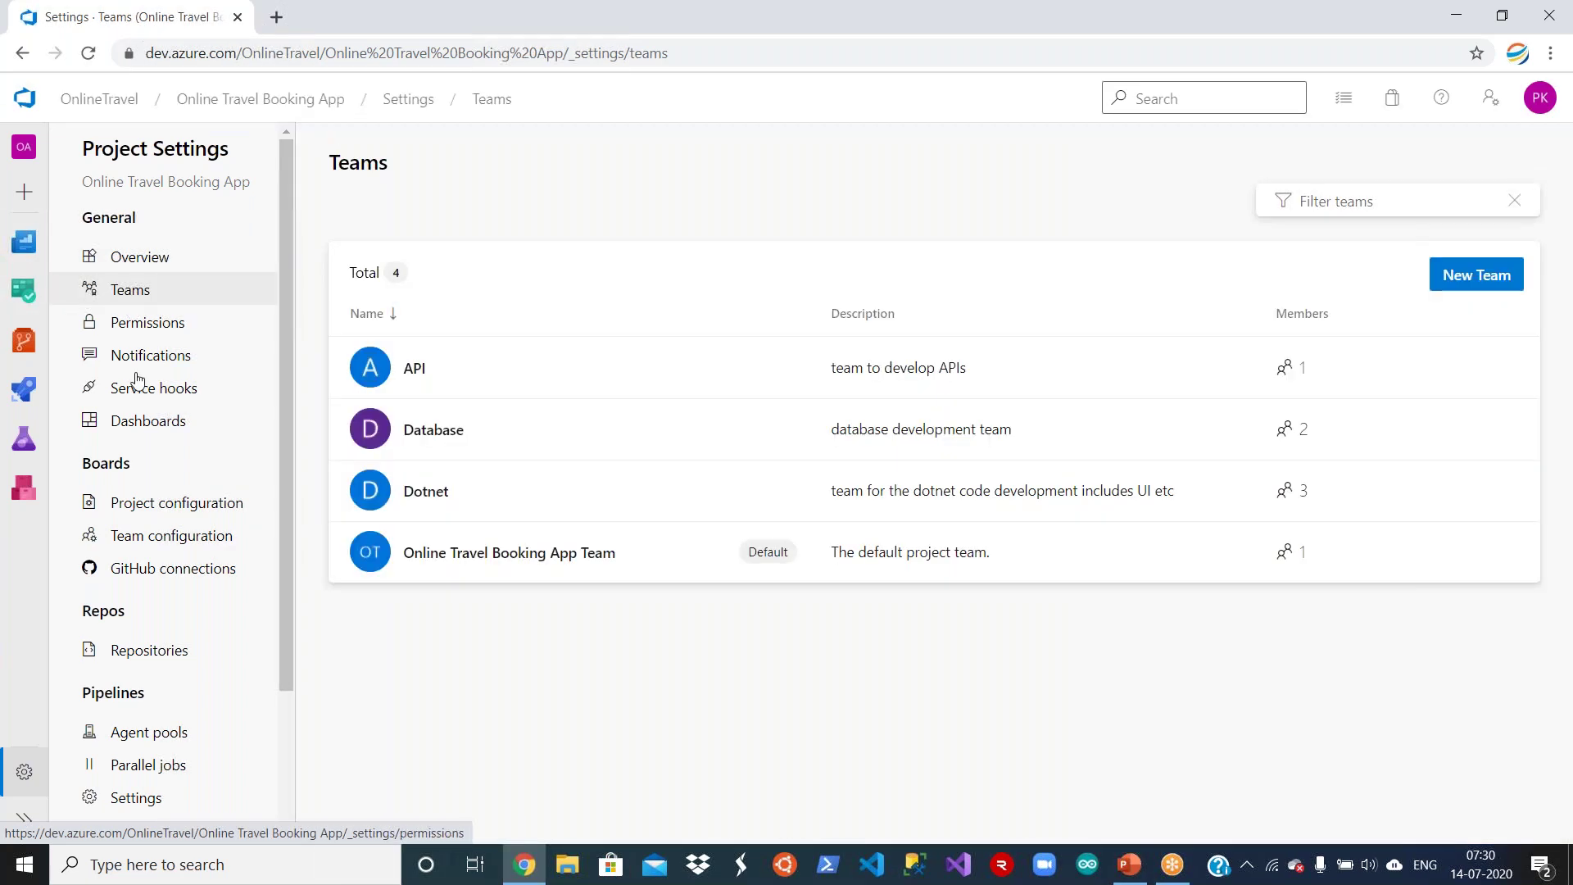
click(172, 537)
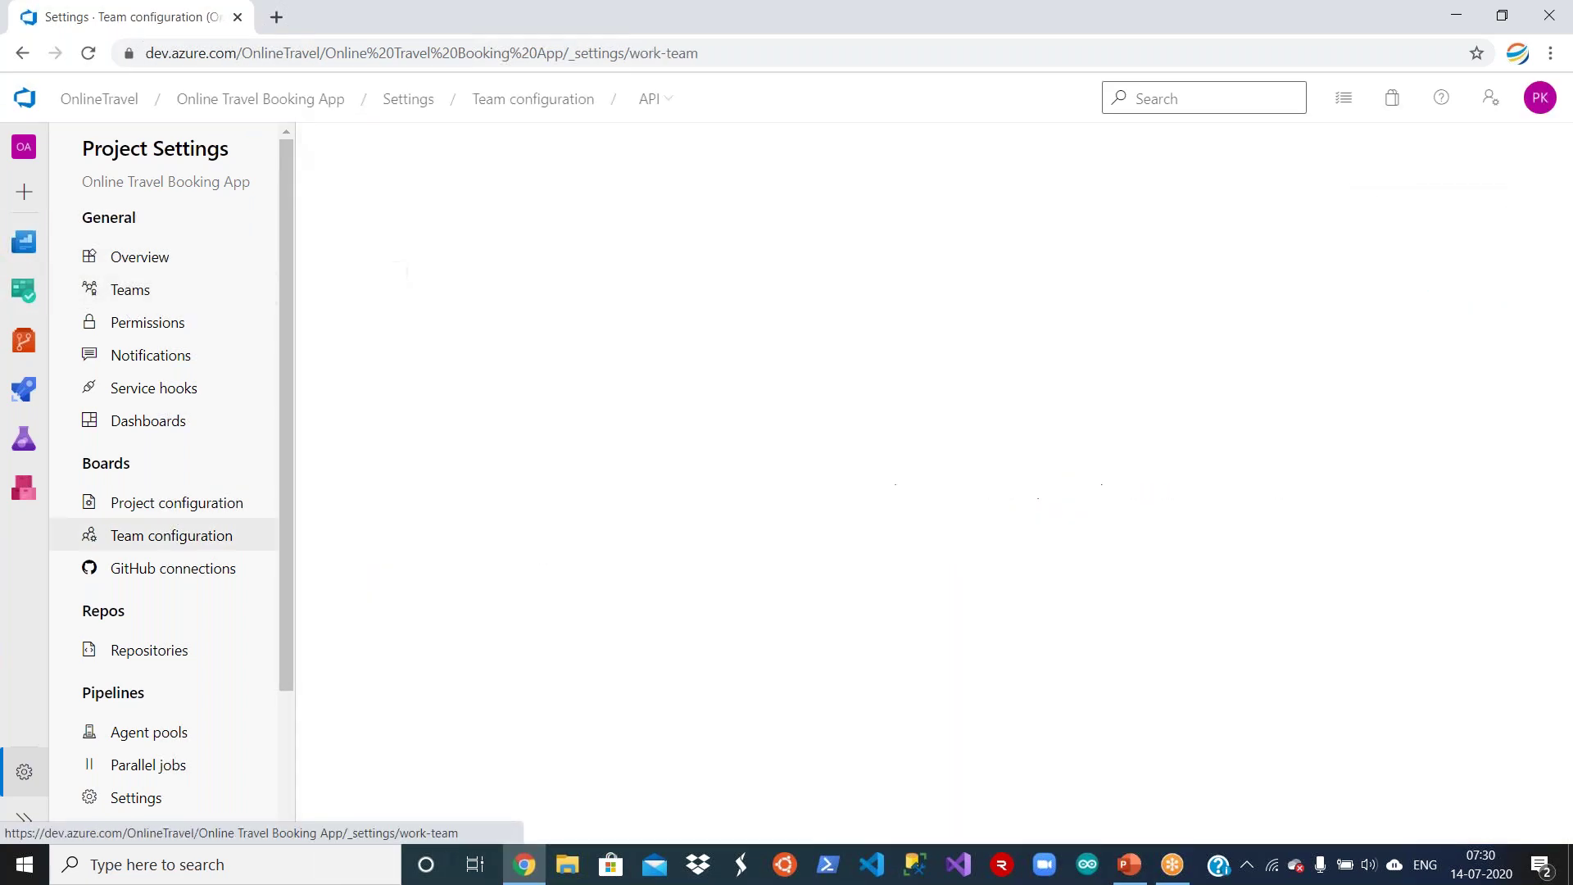
click(671, 101)
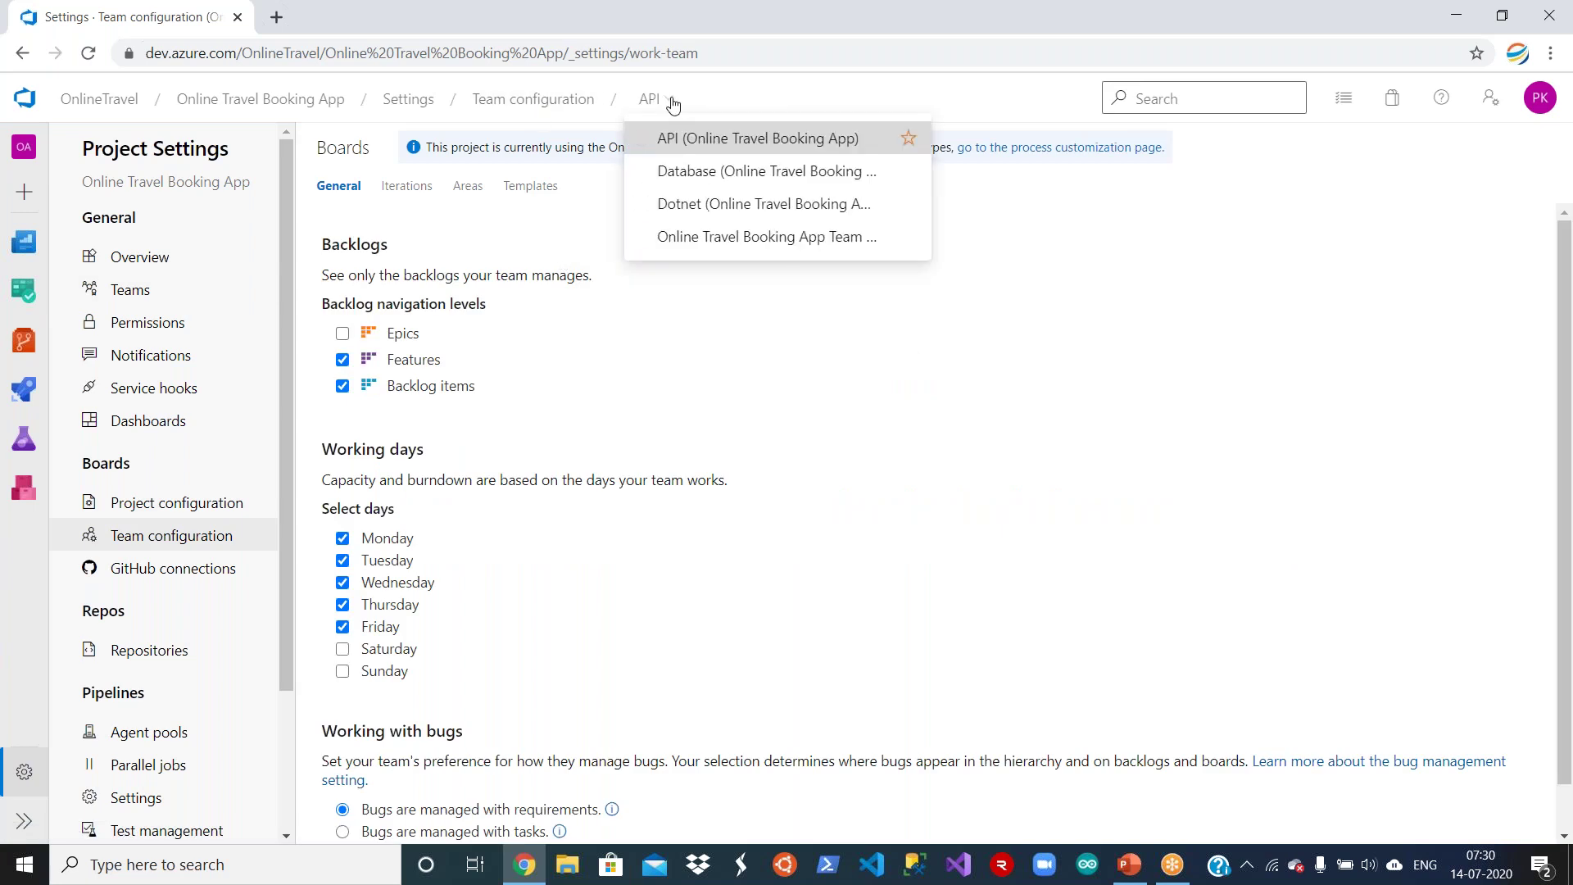
click(693, 239)
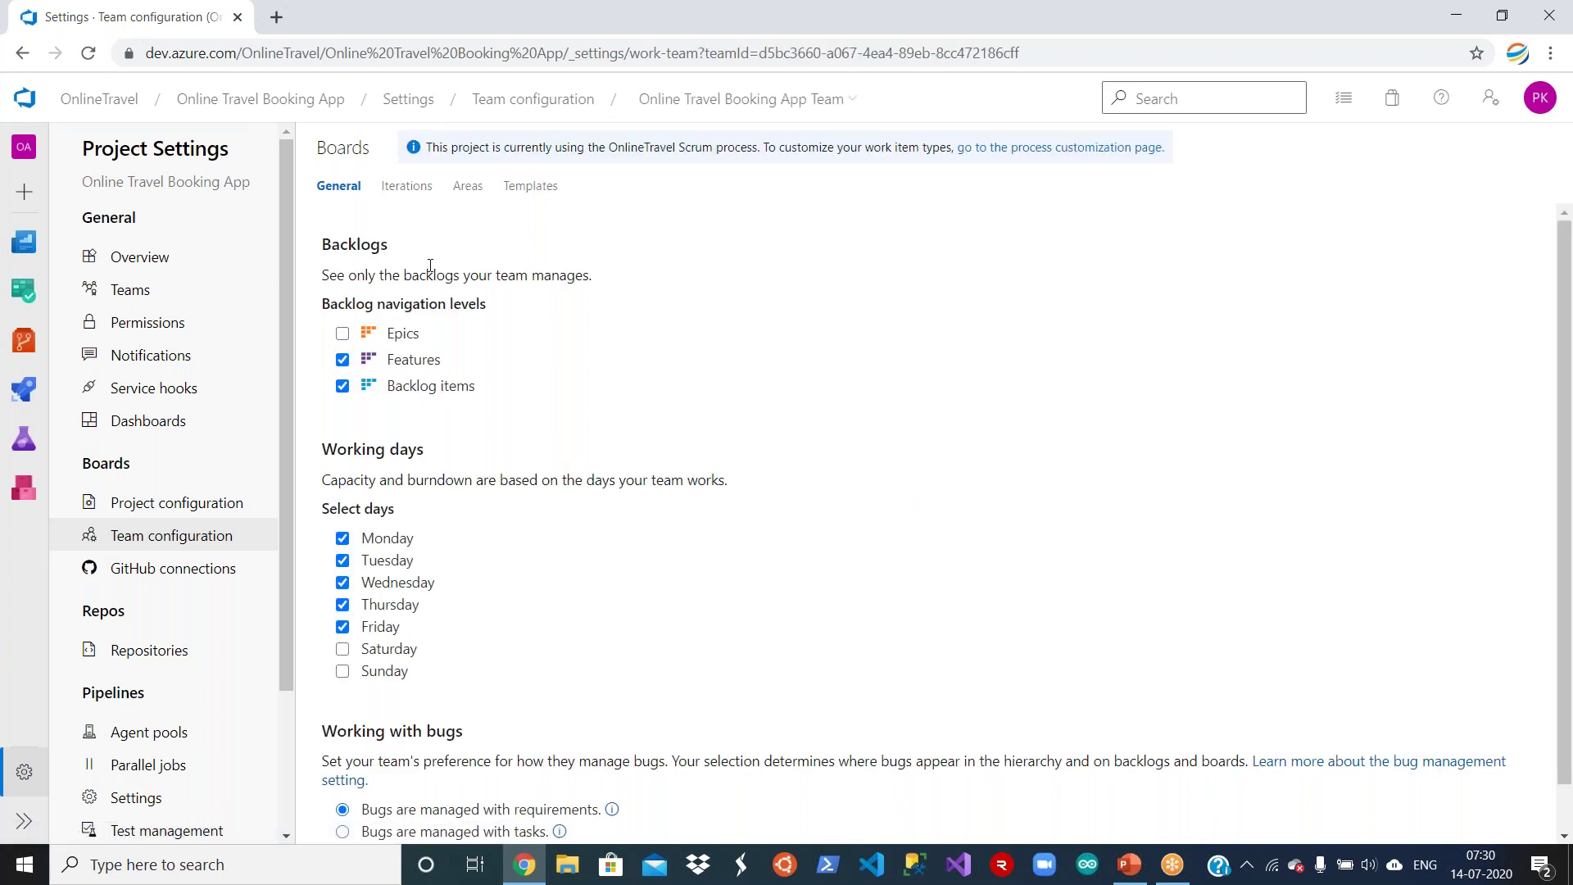
click(414, 191)
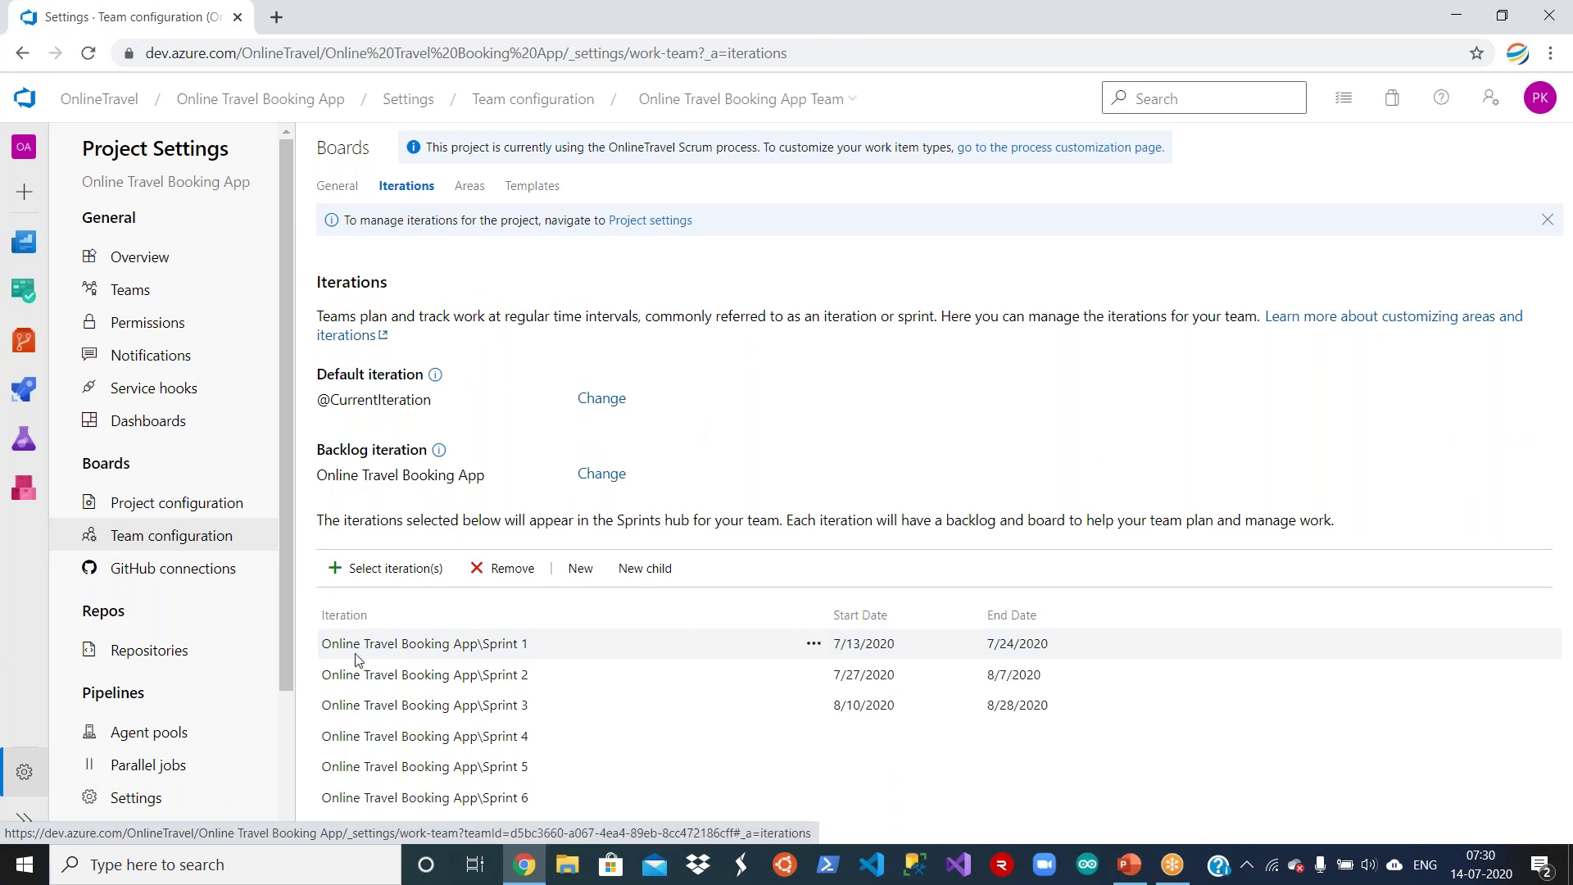
Review the Online Travel Booking App Team's sprint dates, default iteration and backlog iteration, and view its areas.
click(837, 647)
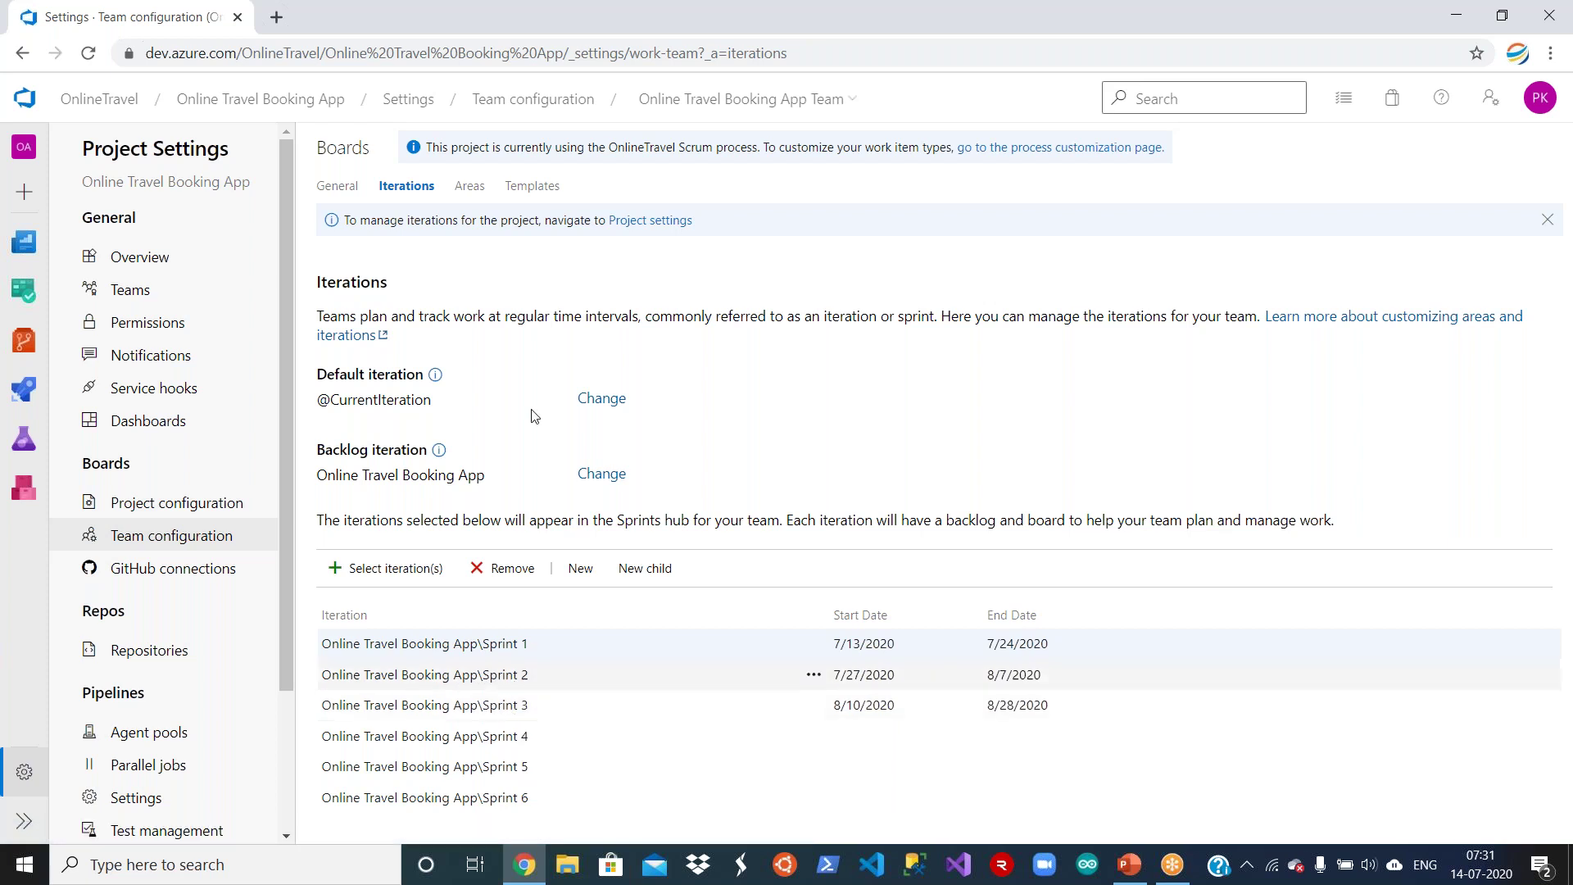
drag(326, 374, 402, 375)
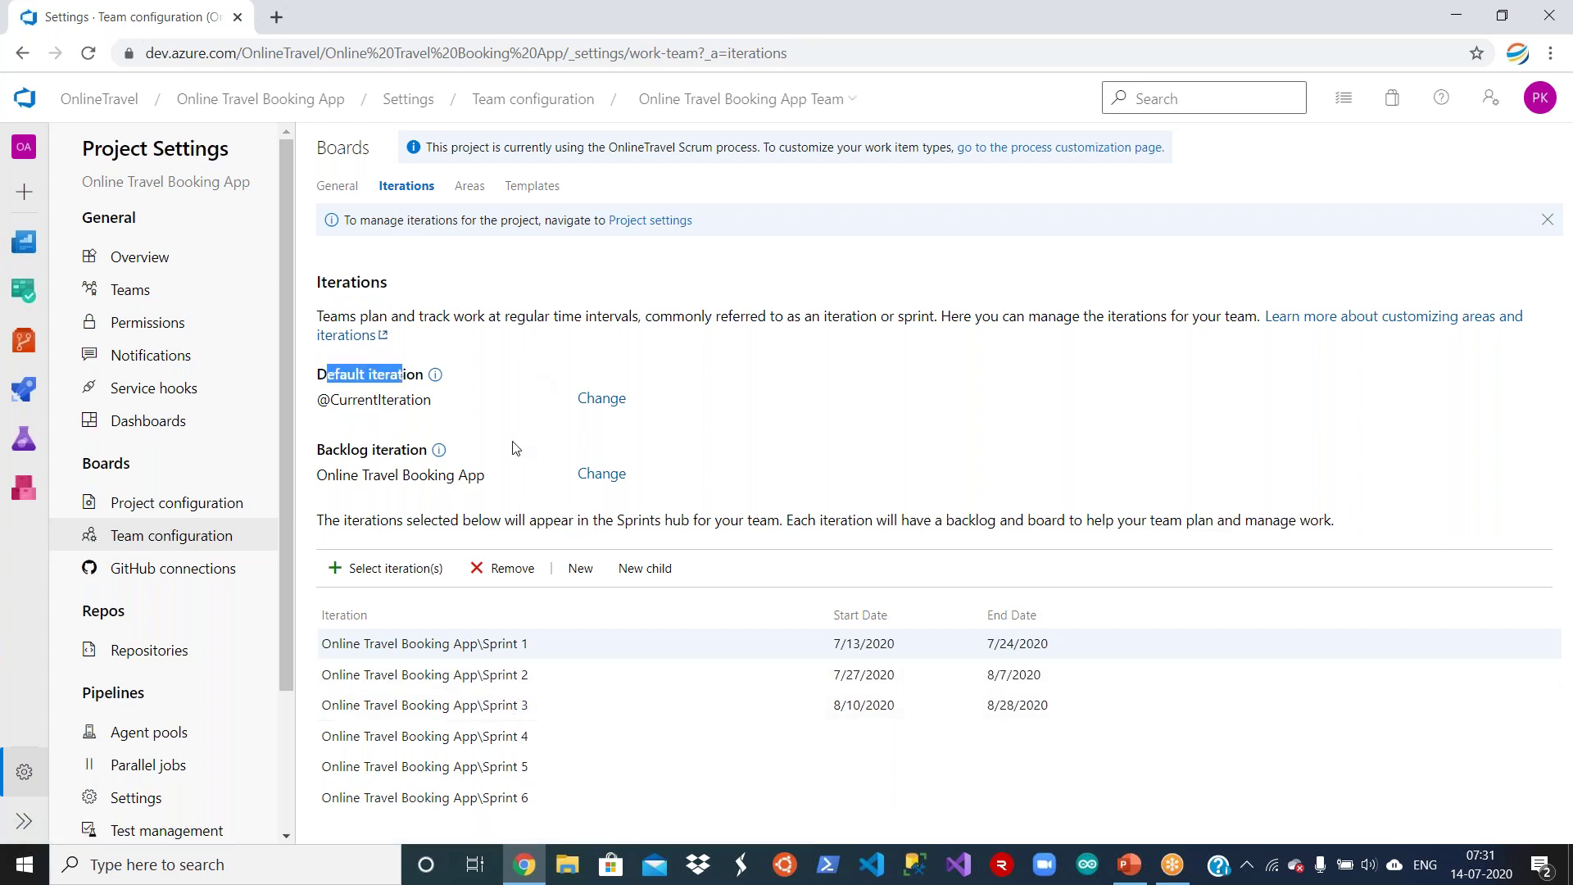
click(439, 450)
mouse_move(440, 454)
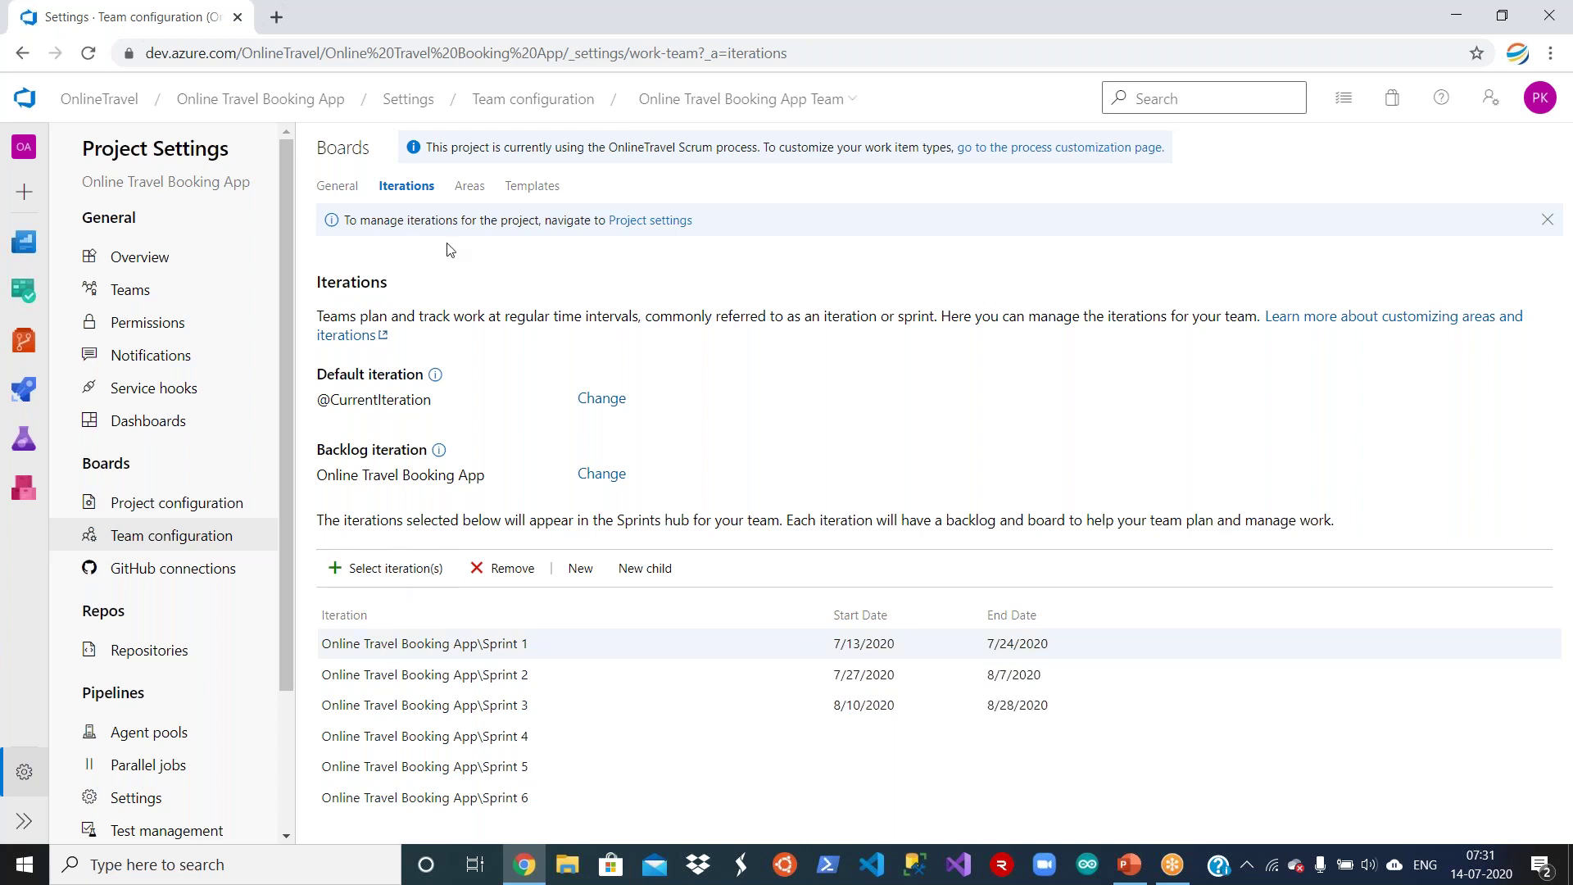
click(509, 647)
click(470, 187)
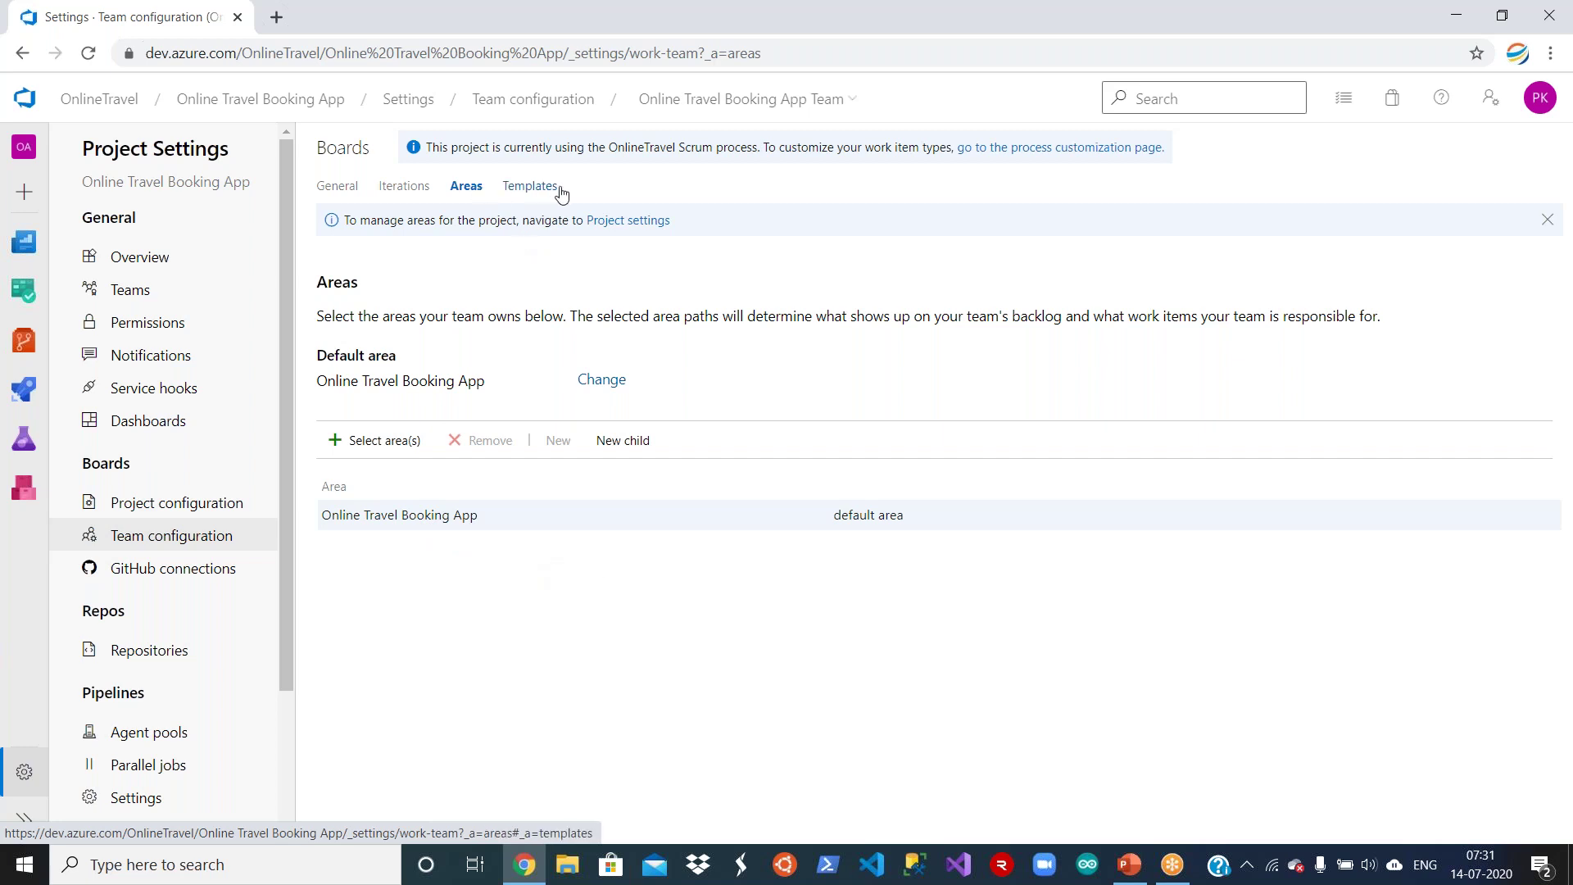
Review the API team's general, iteration and area settings, and show the Dotnet team's areas.
click(832, 109)
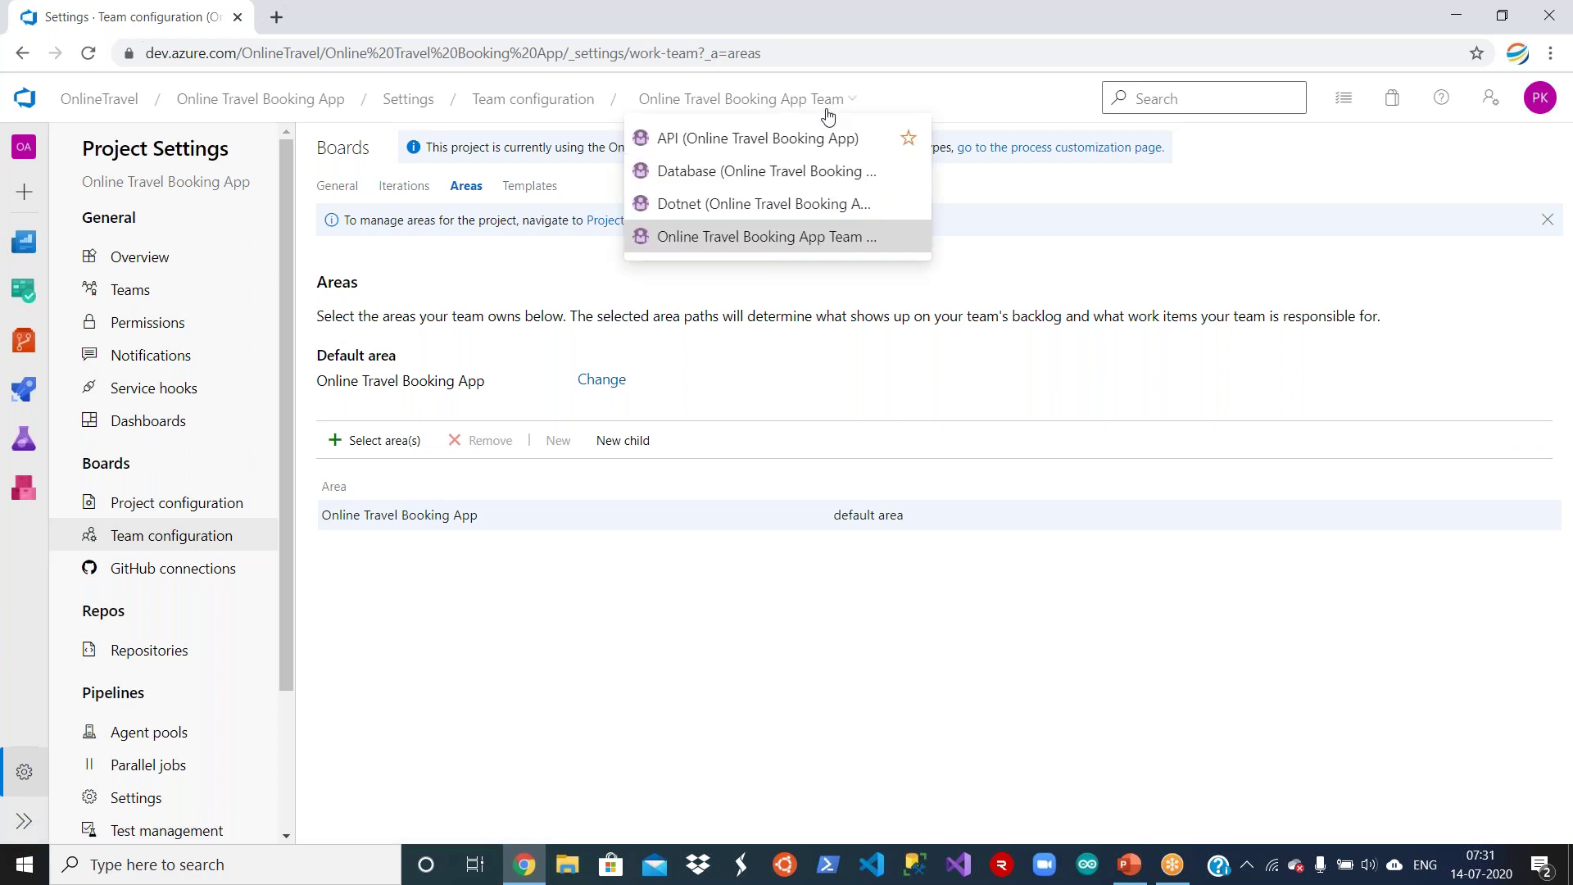
click(806, 151)
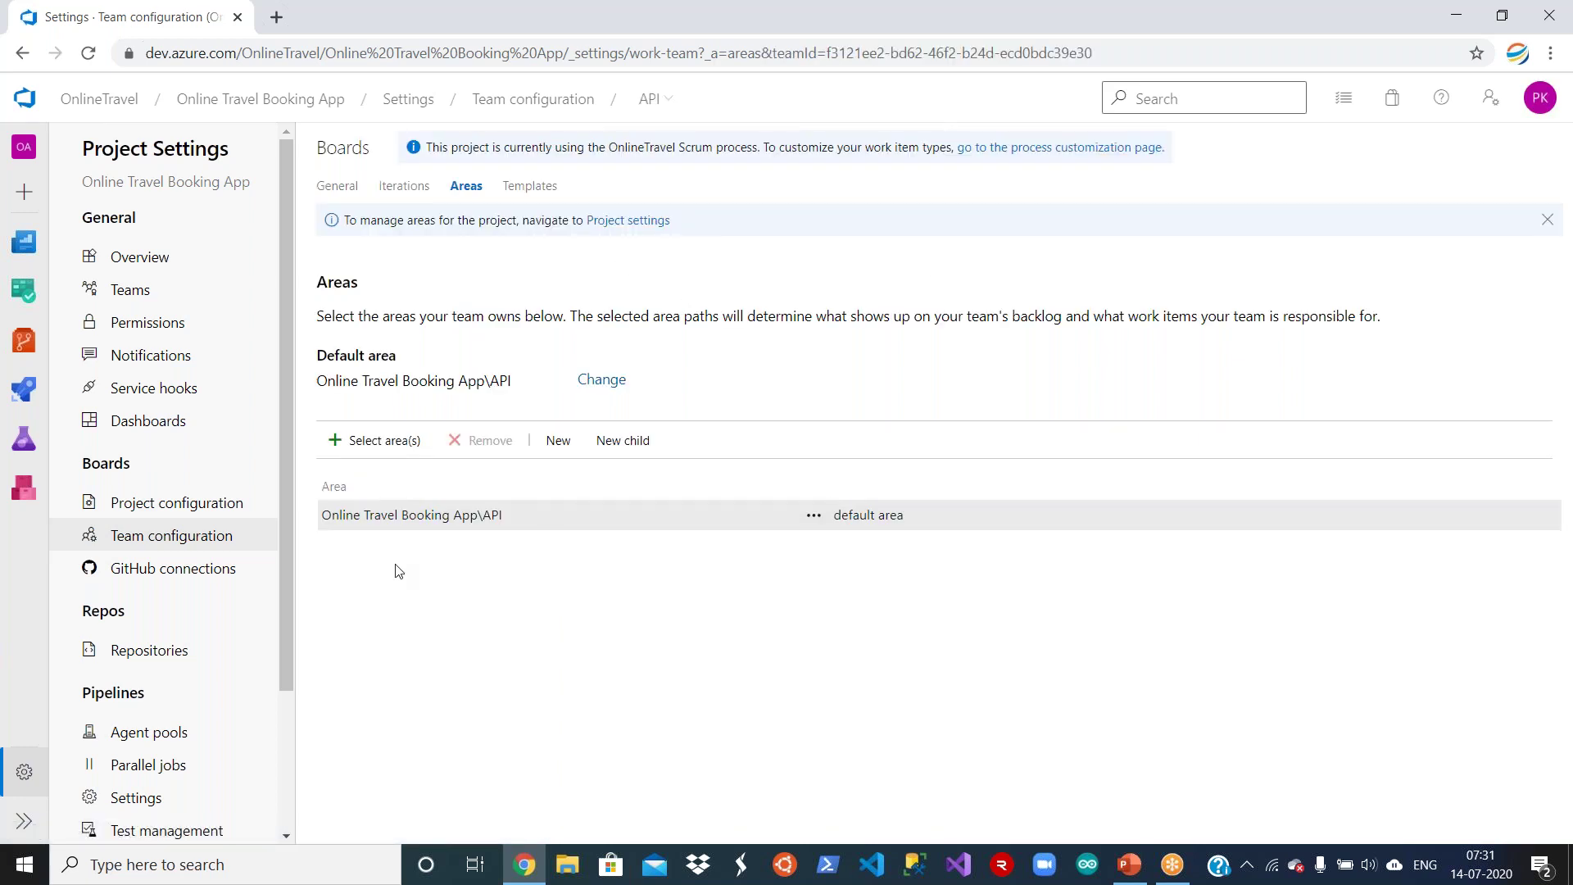
click(332, 194)
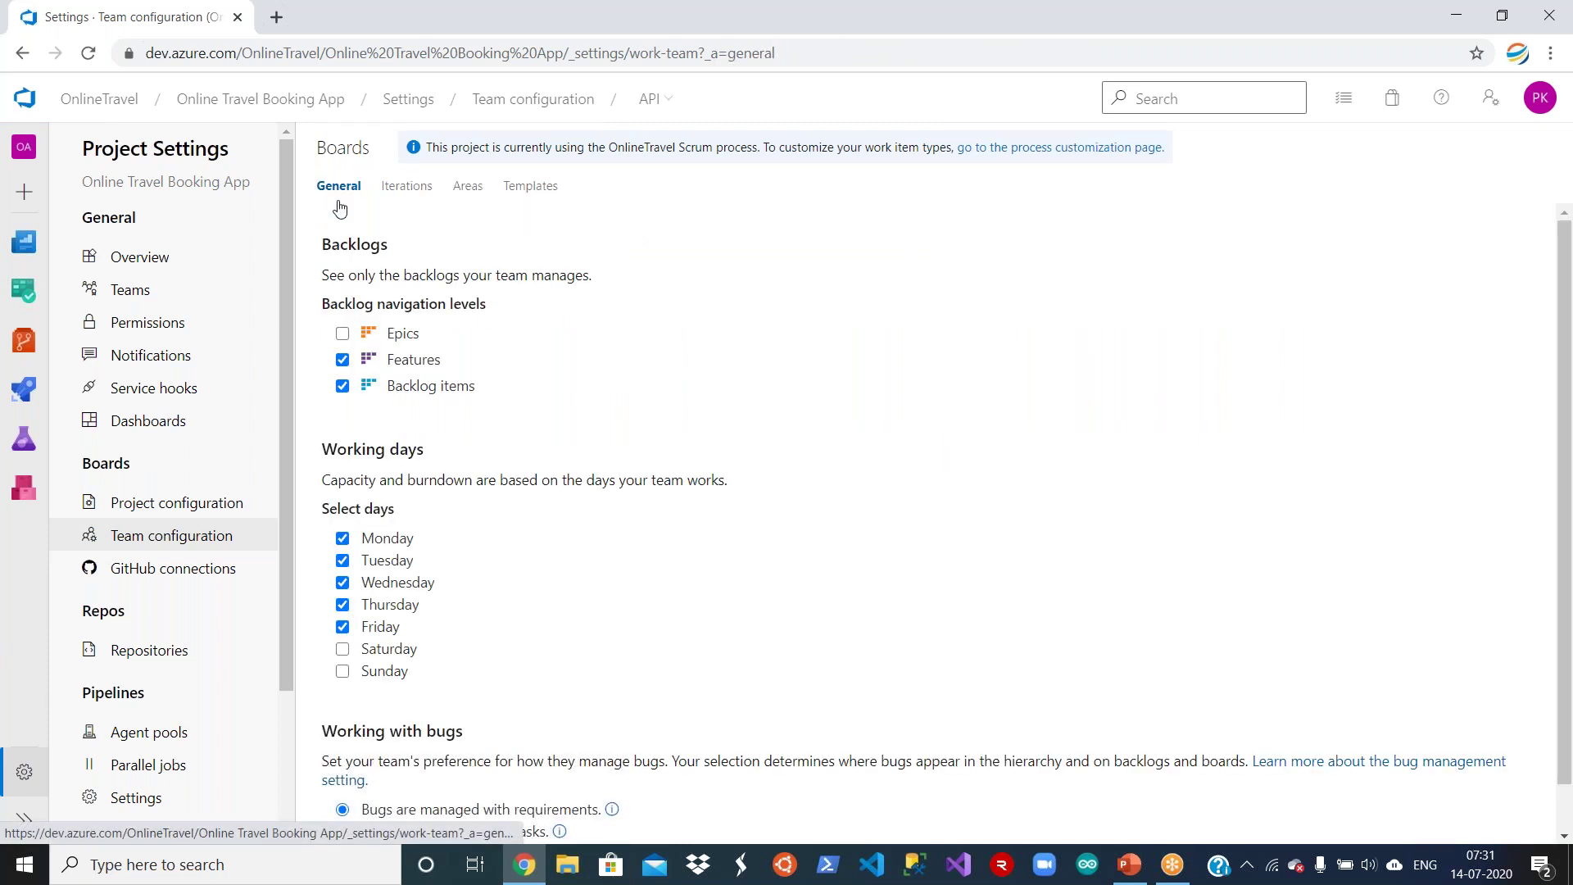
click(406, 195)
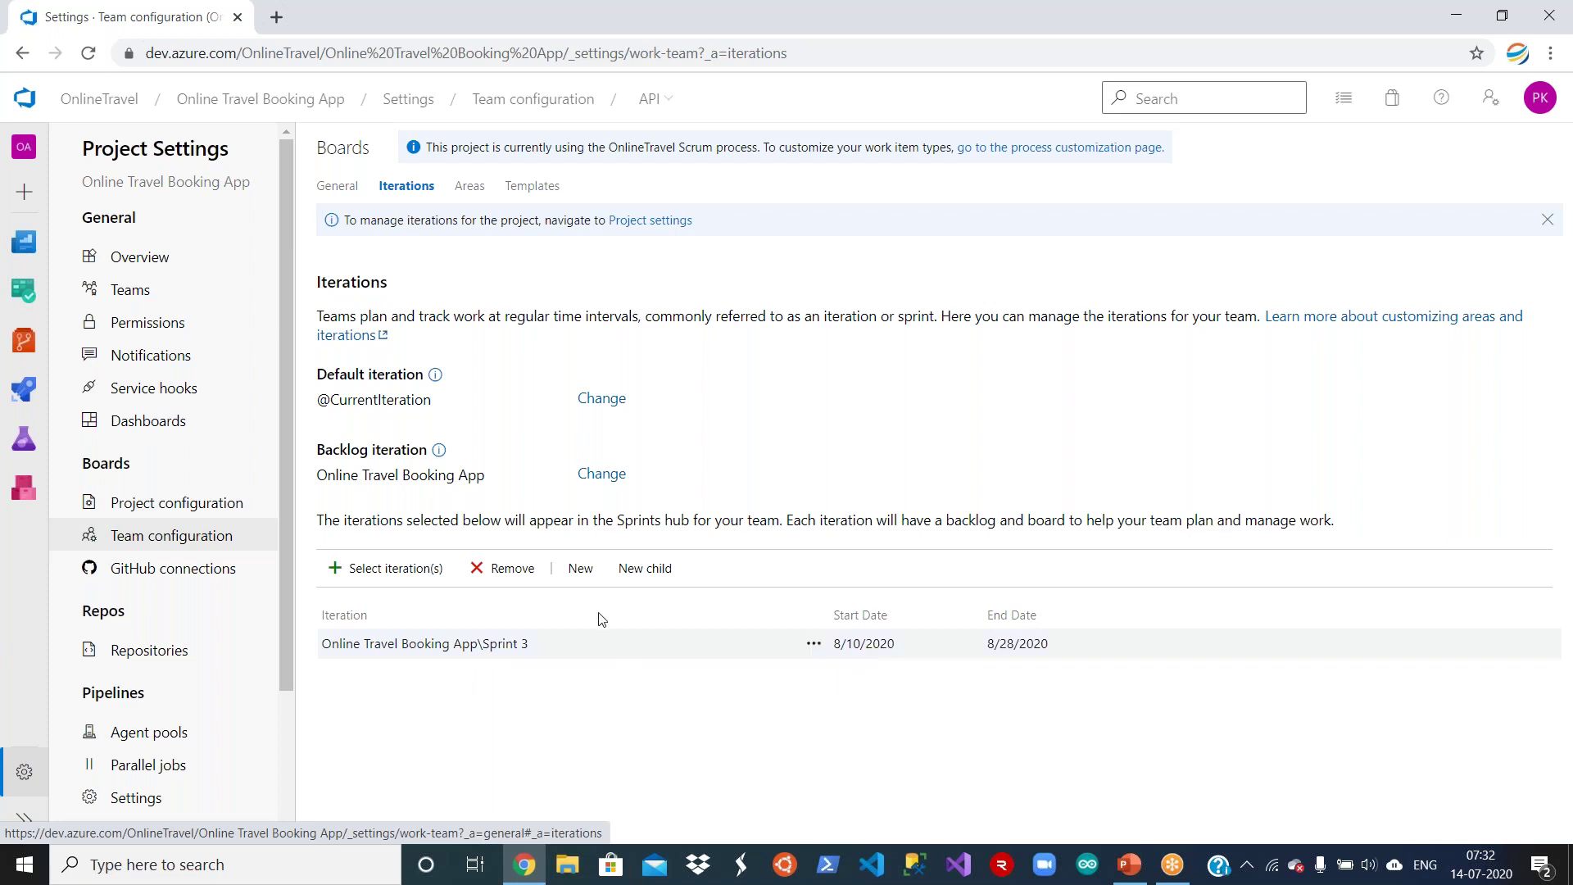
click(467, 189)
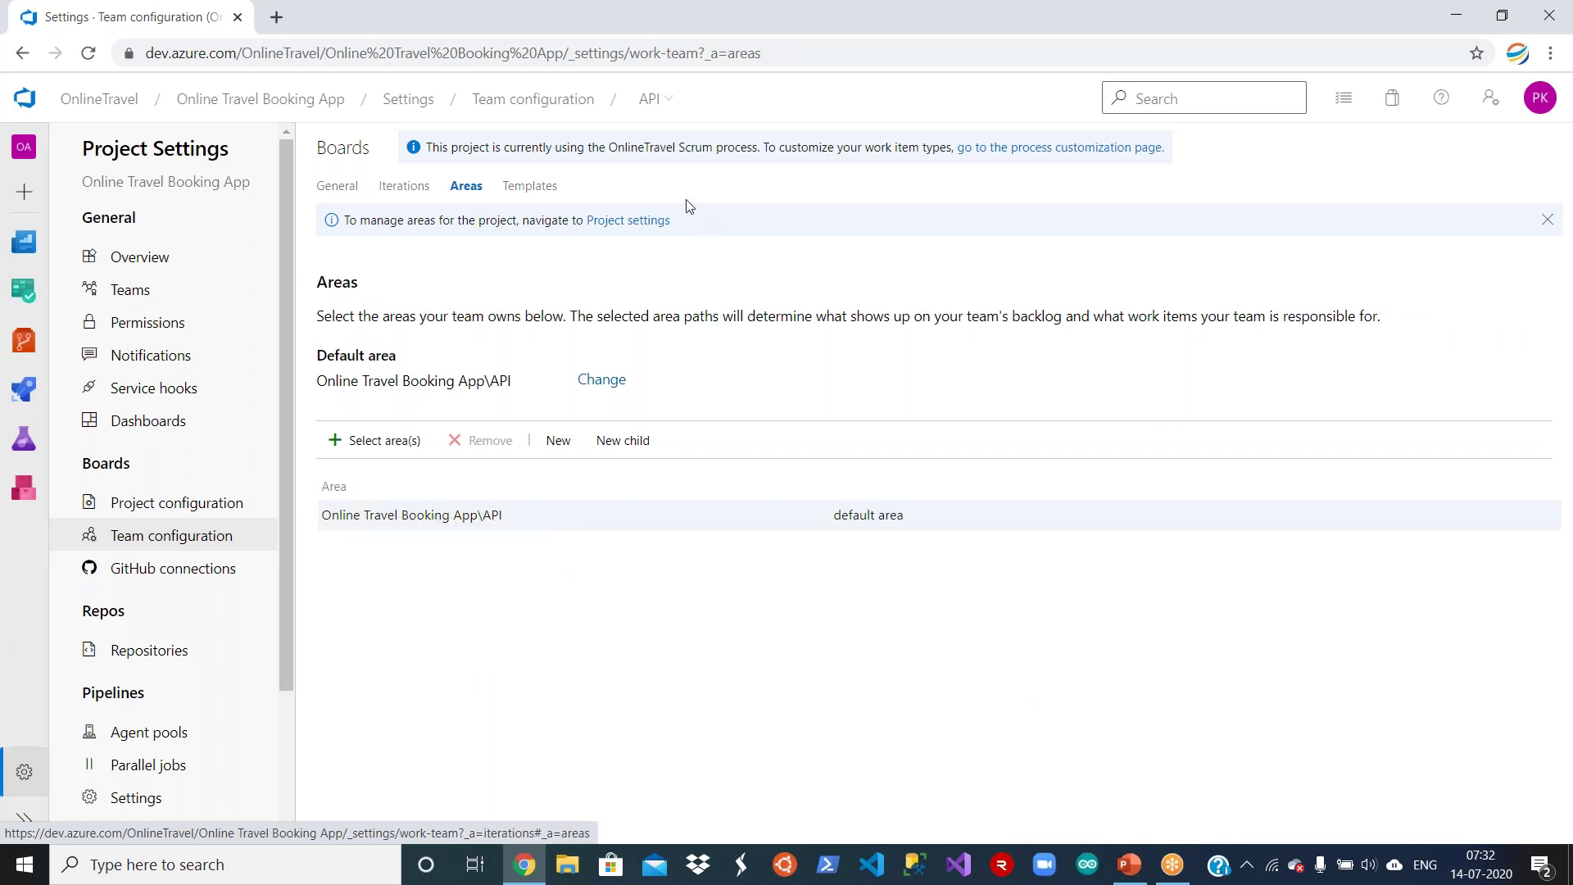
click(667, 99)
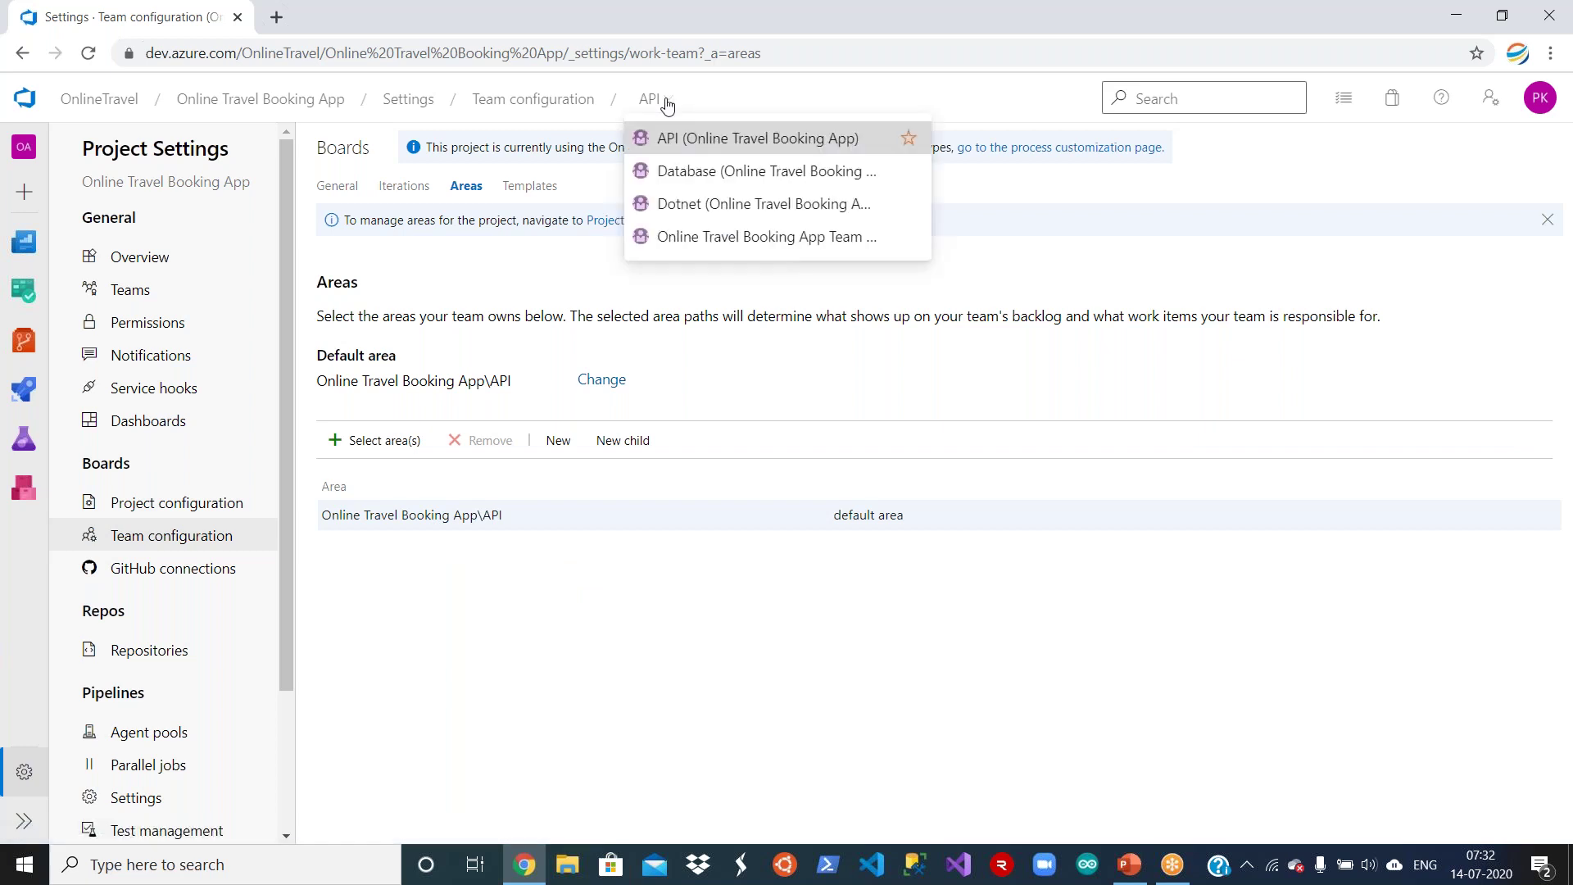
click(685, 203)
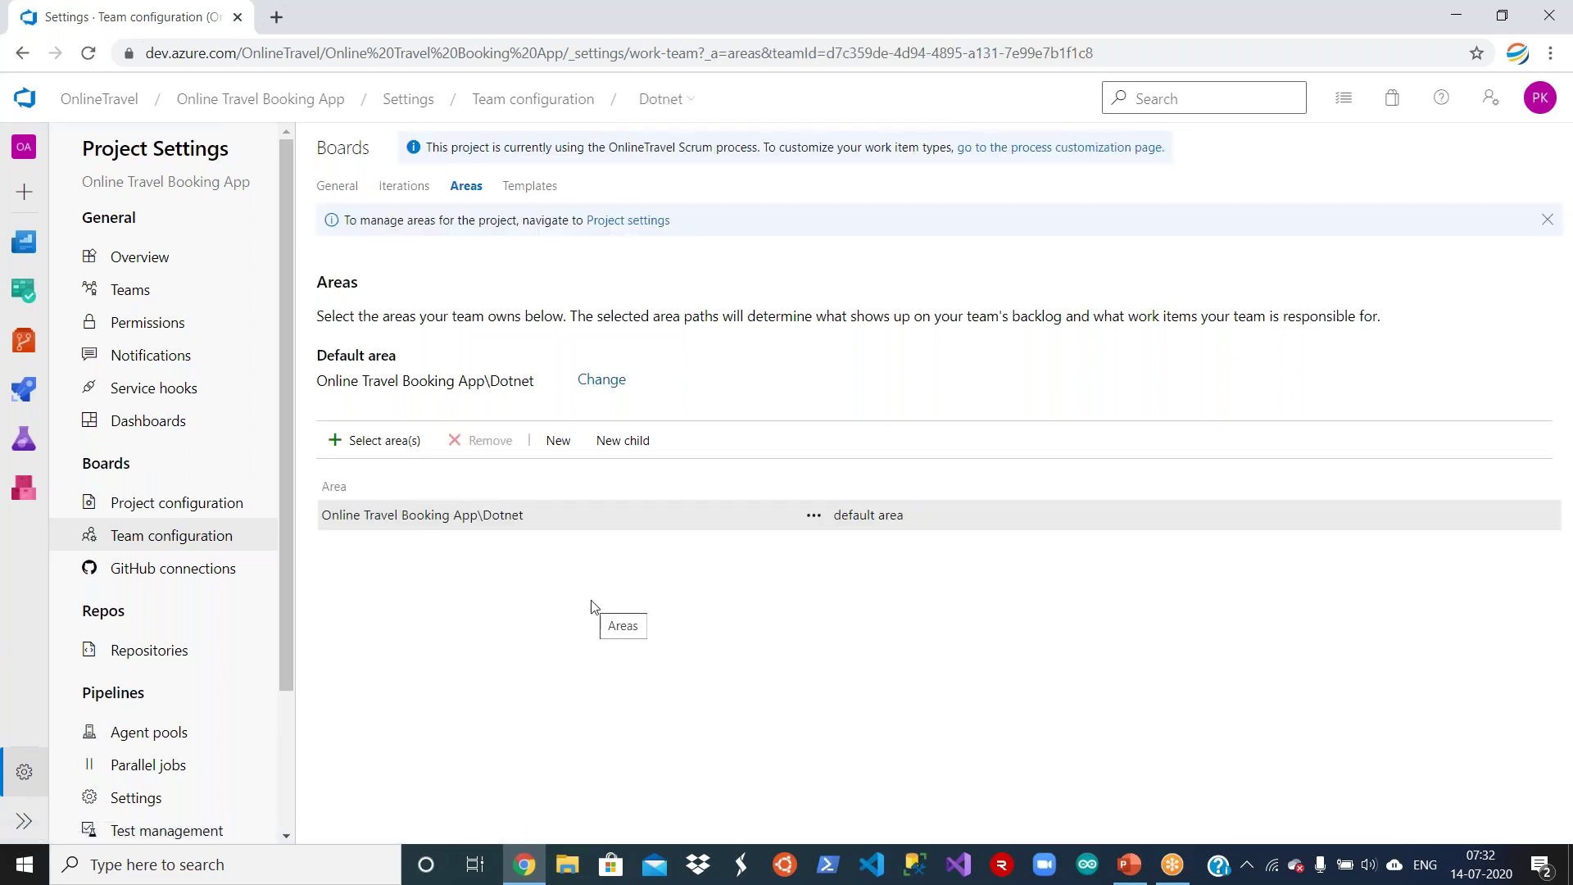
Add Sprint 1 and Sprint 2 to the Dotnet team's iterations, checking its general settings and areas as well.
click(340, 193)
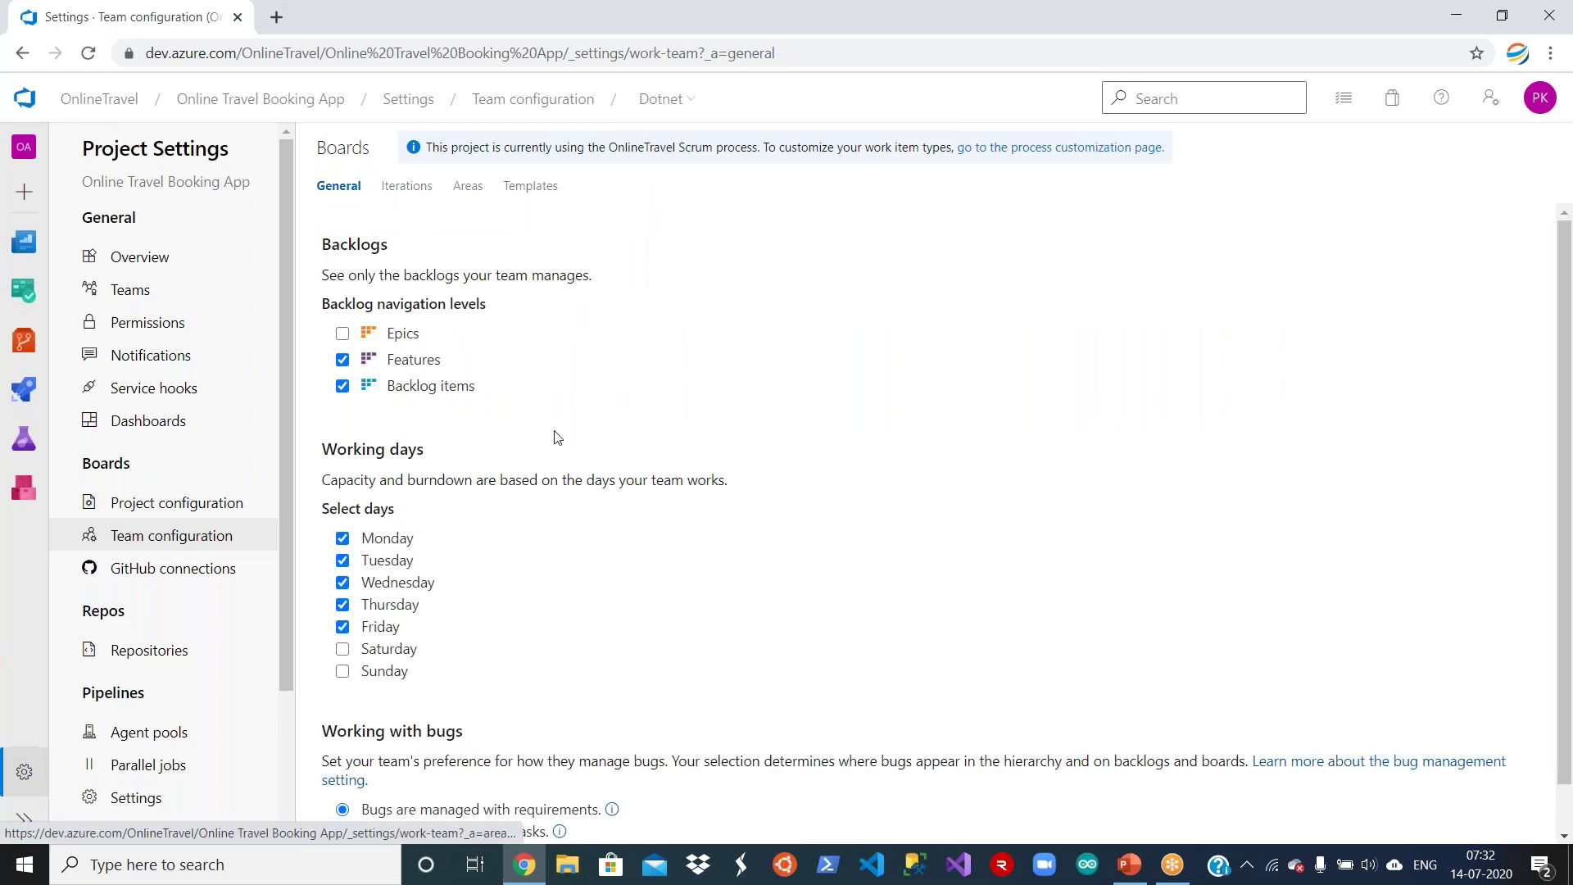
click(408, 193)
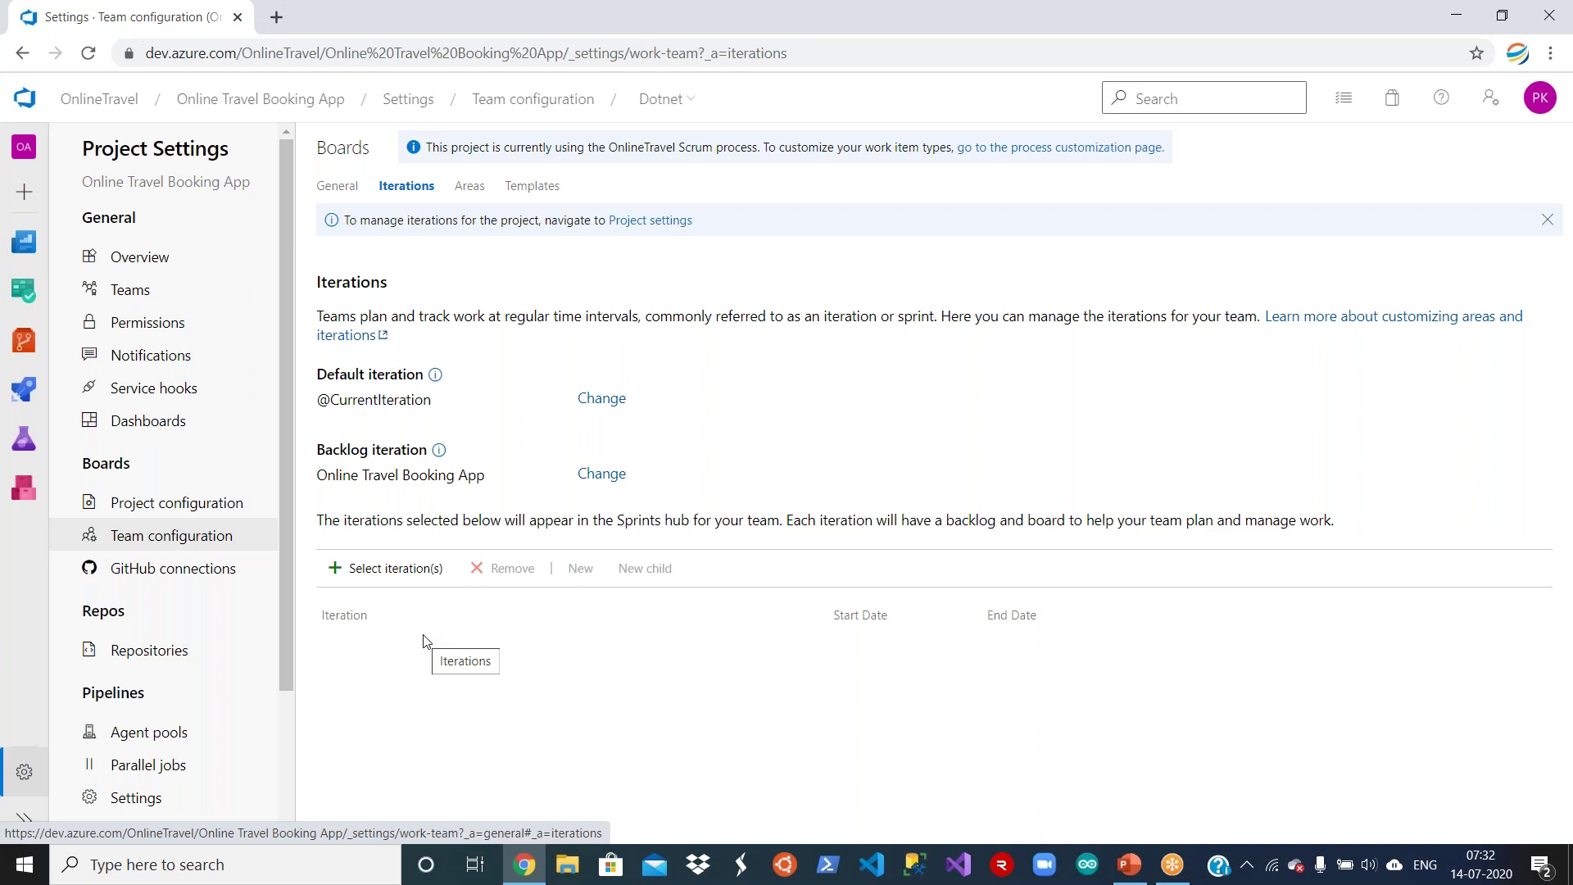
click(404, 578)
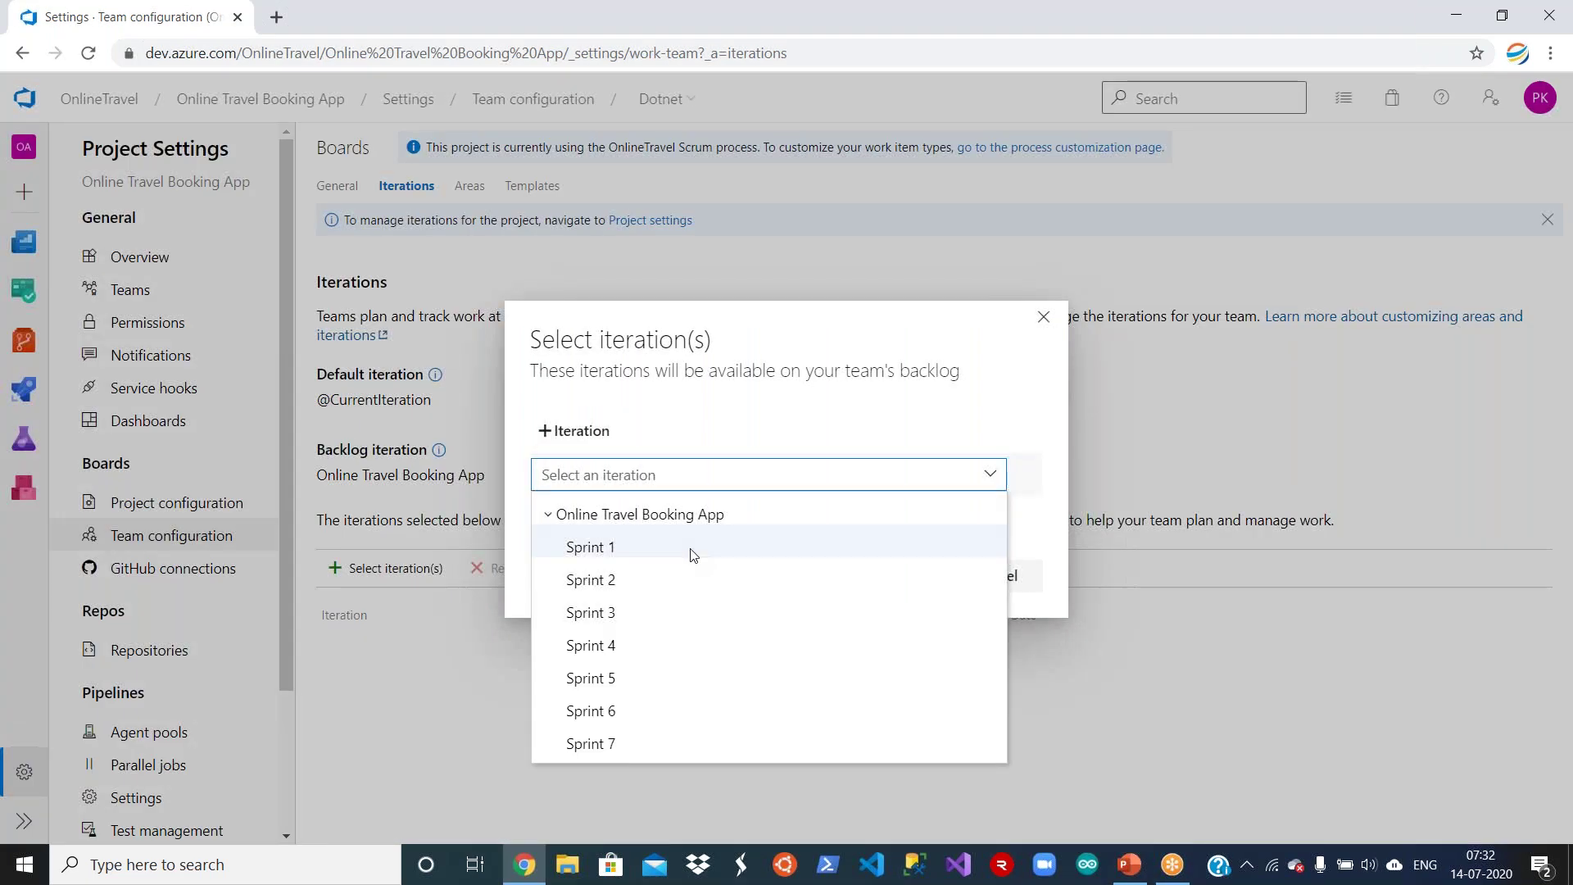
click(693, 555)
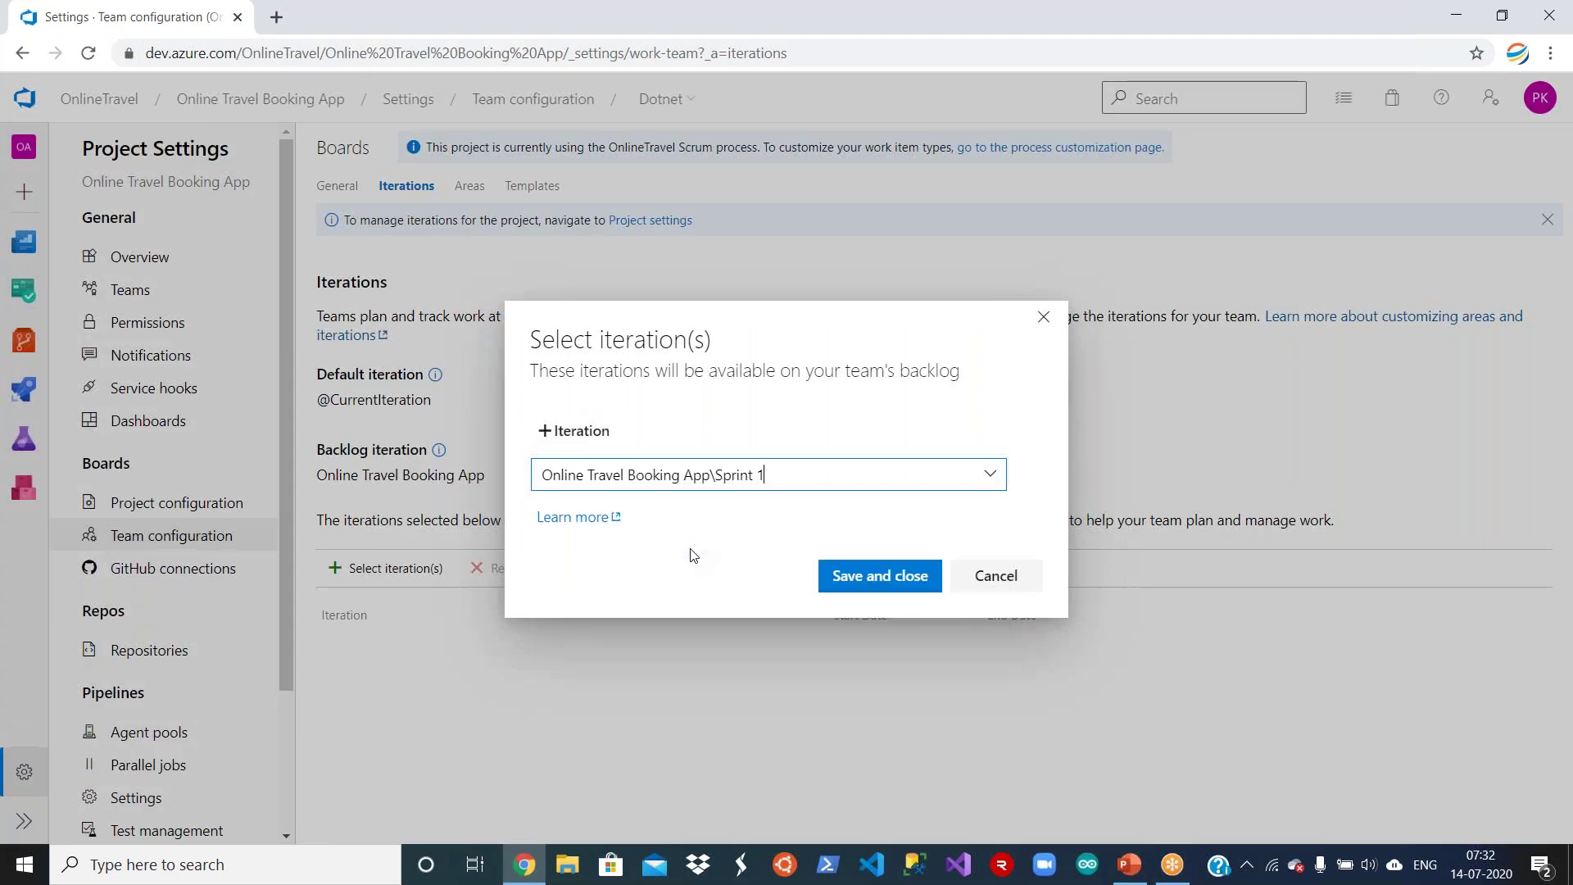
click(853, 573)
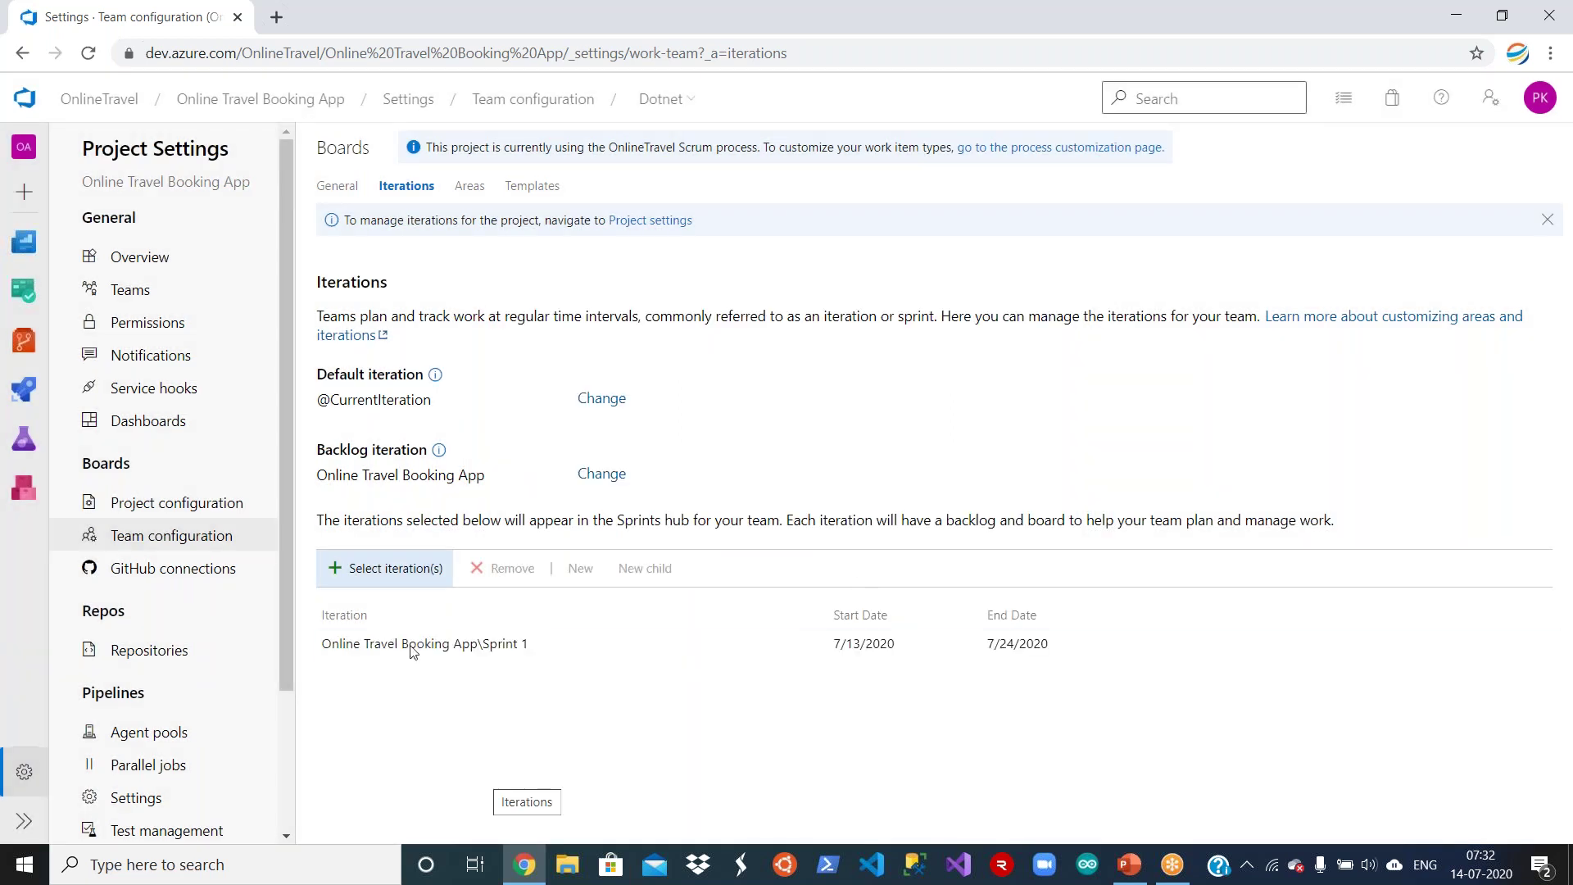
click(390, 569)
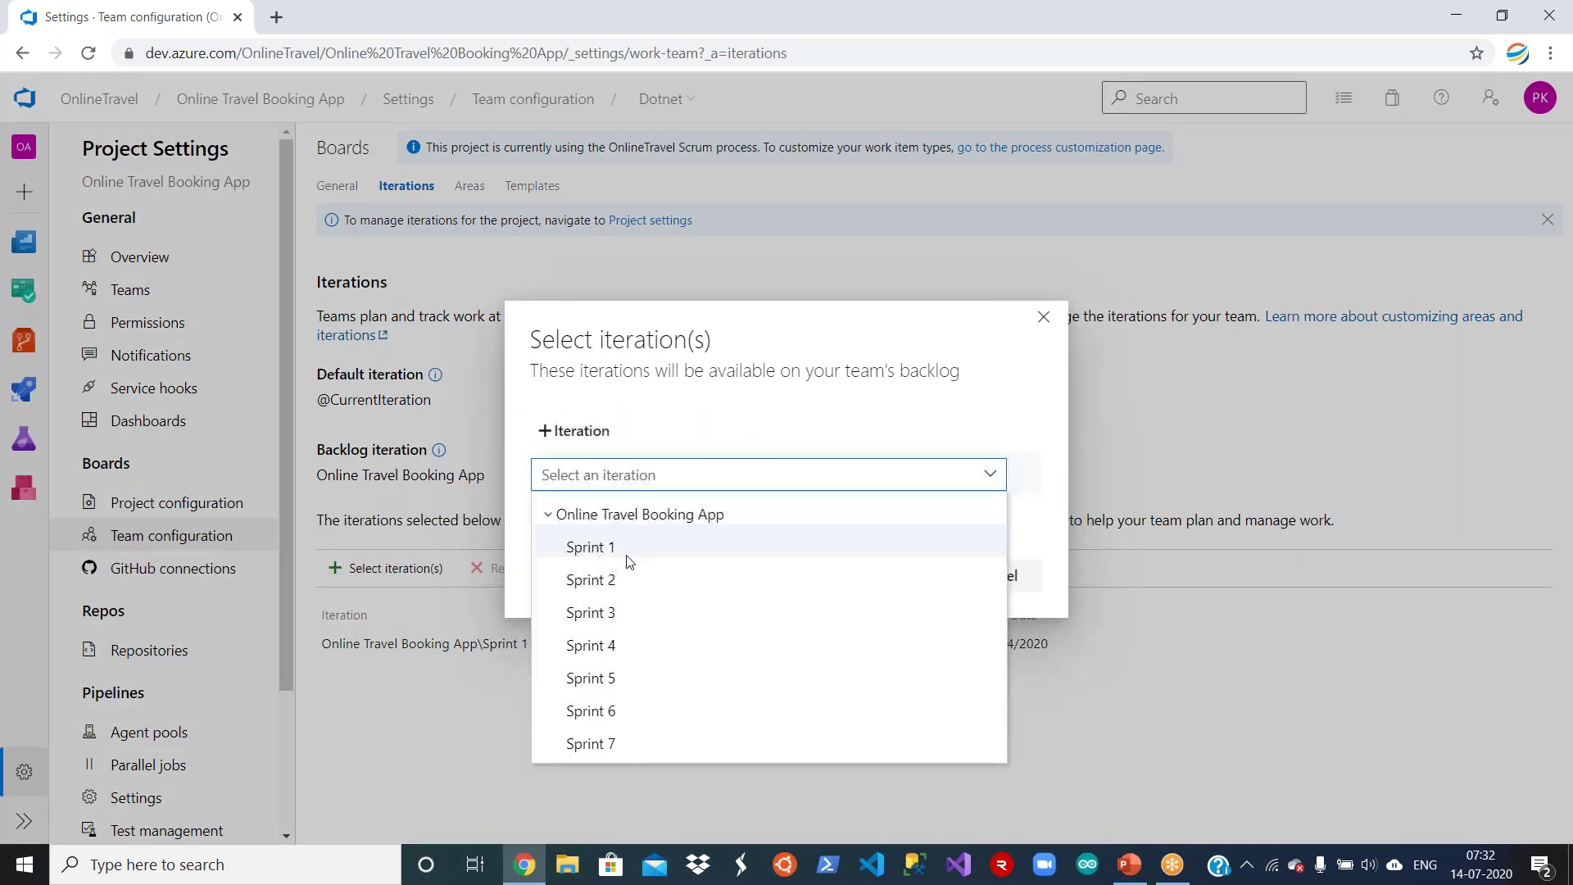
click(592, 580)
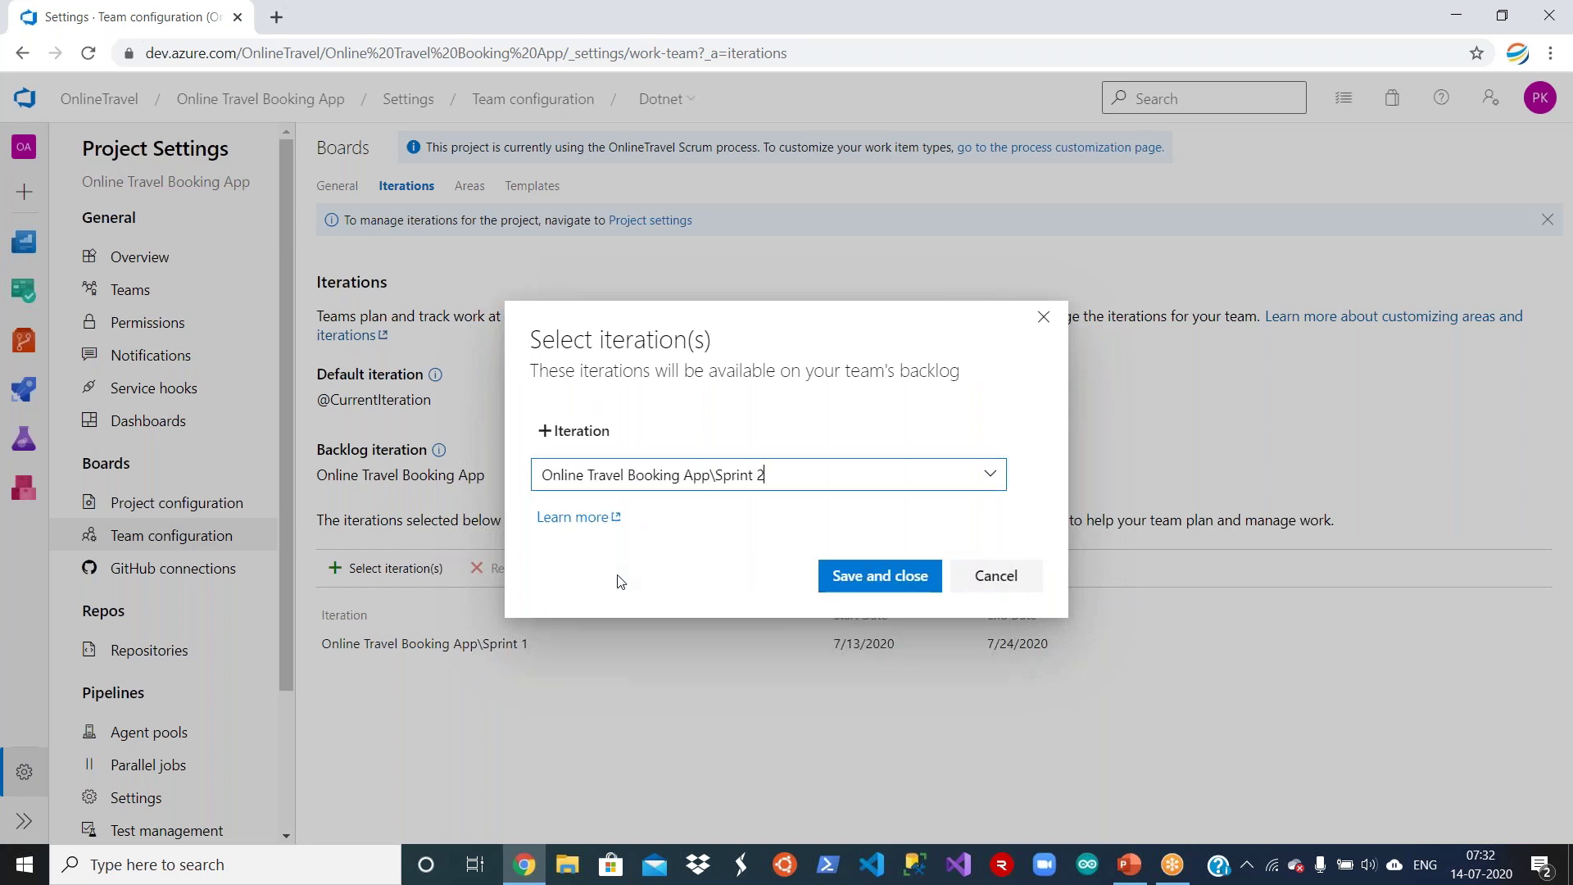
click(844, 576)
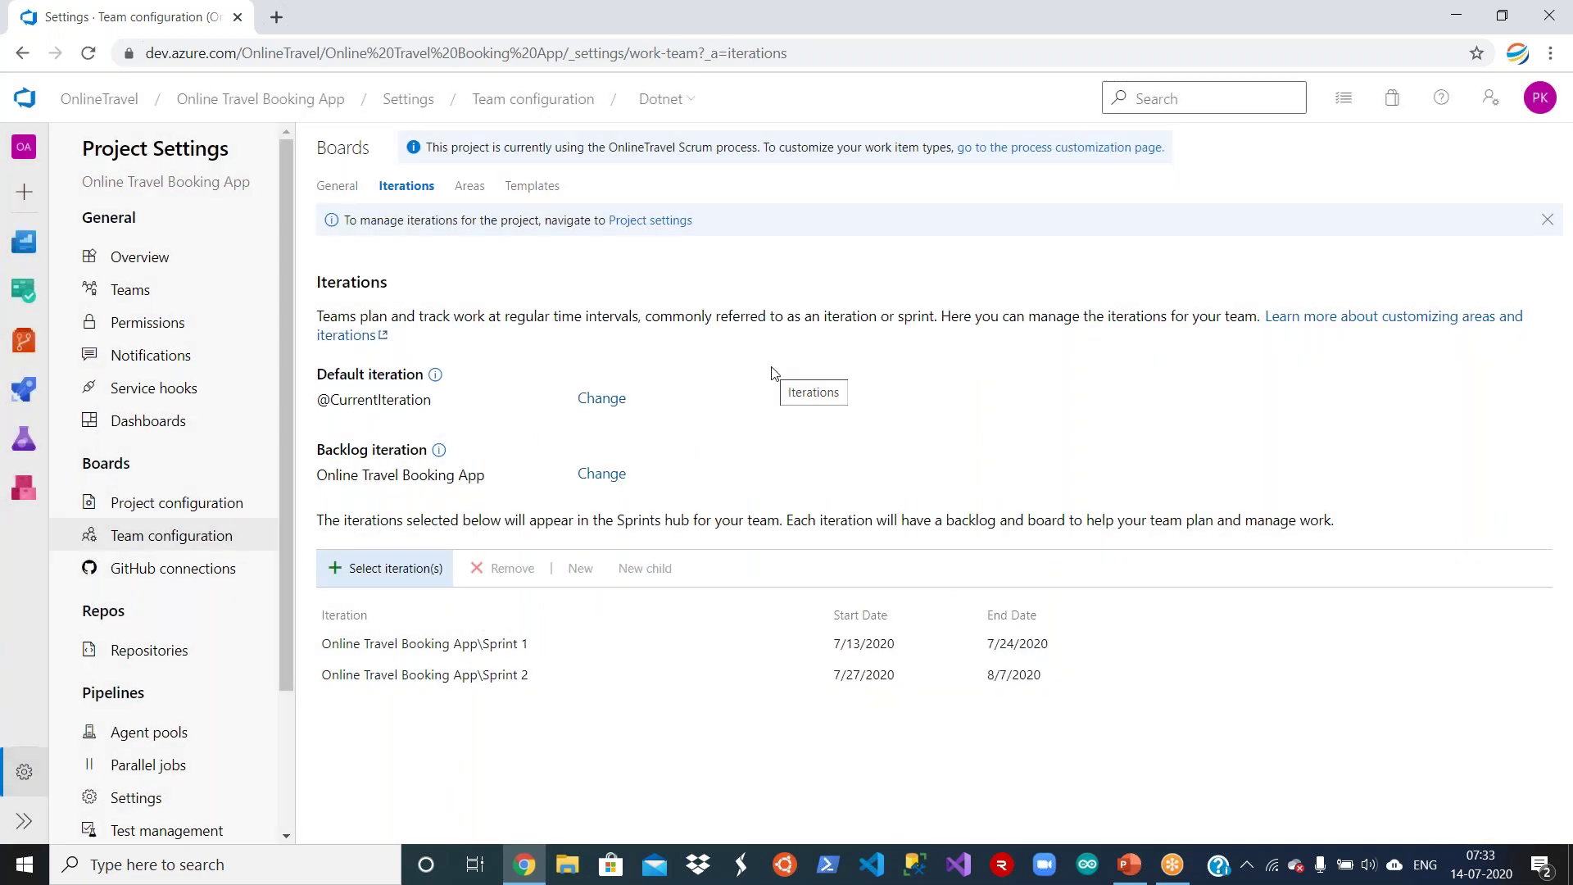
click(468, 187)
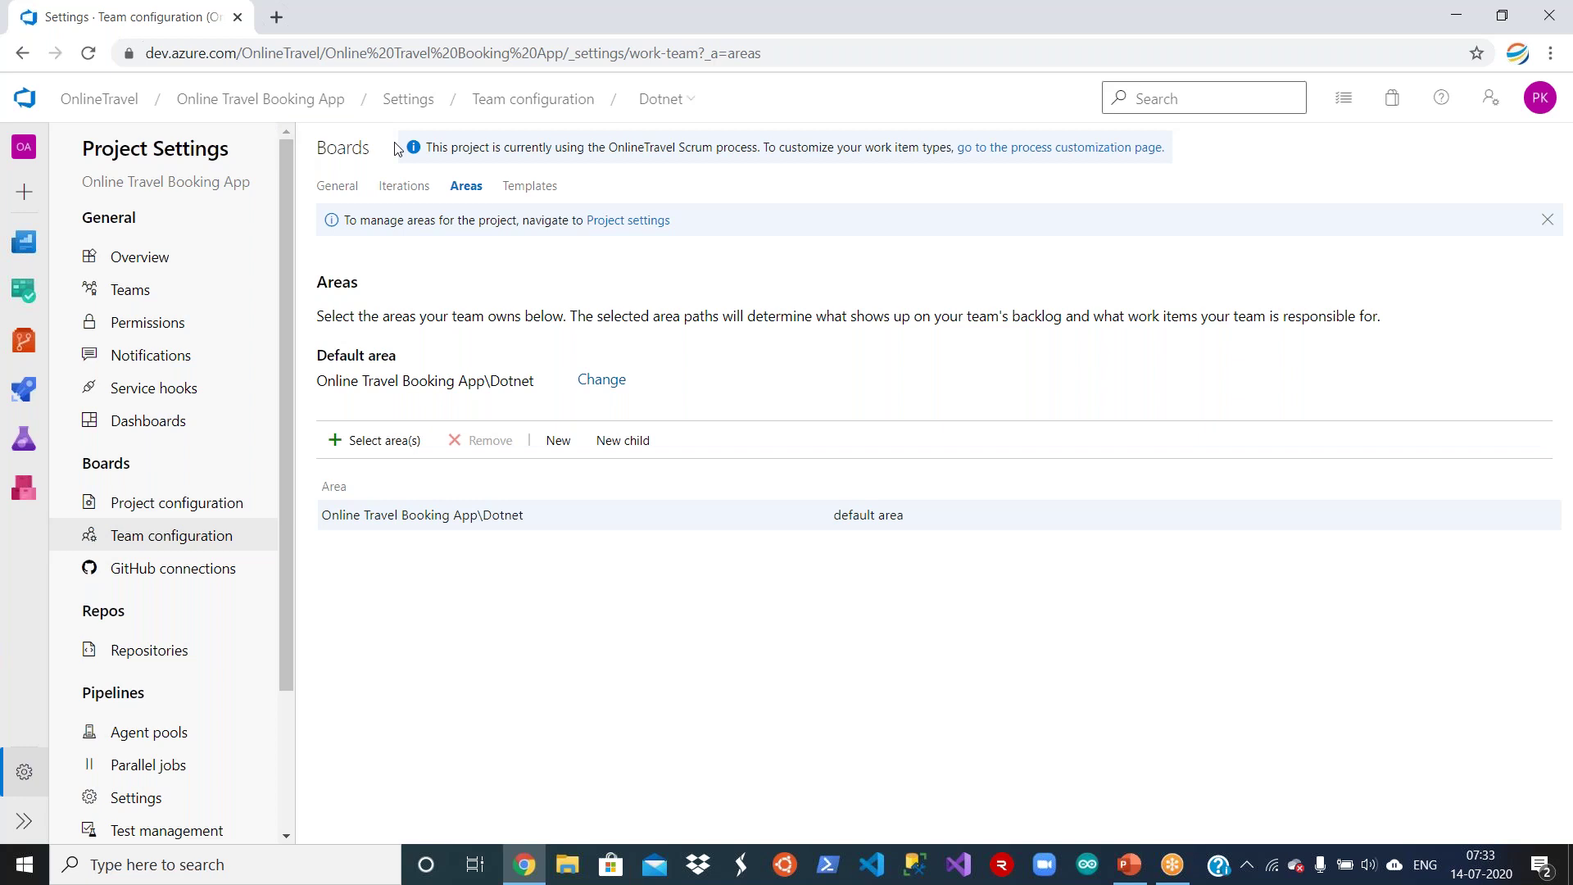
click(417, 190)
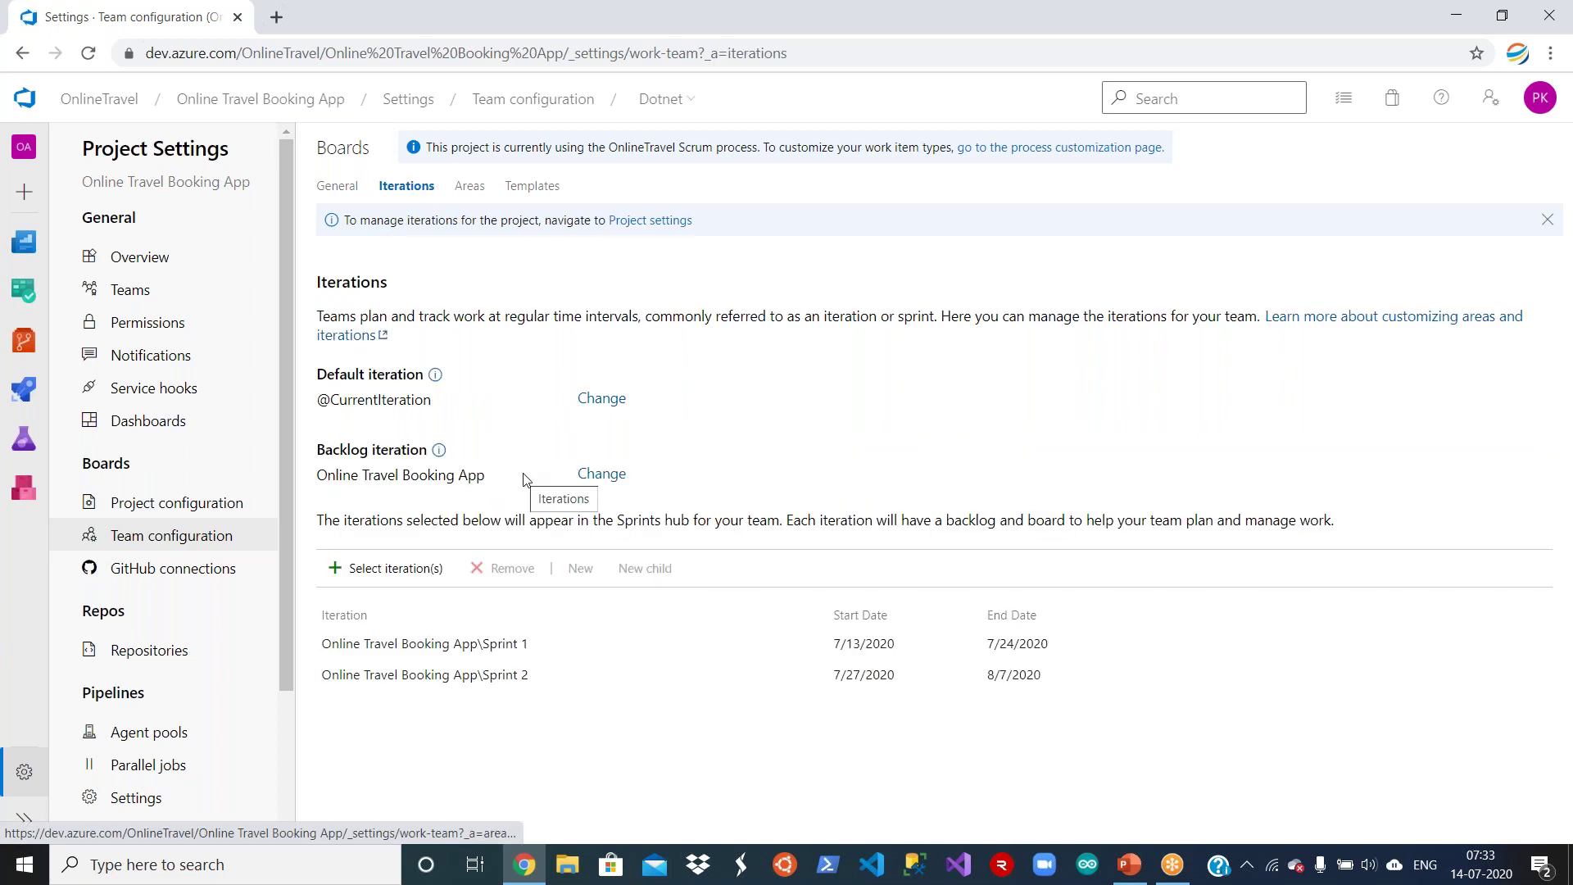
Open the Dotnet team's sprint taskboard and check which sprints are available to it.
click(289, 102)
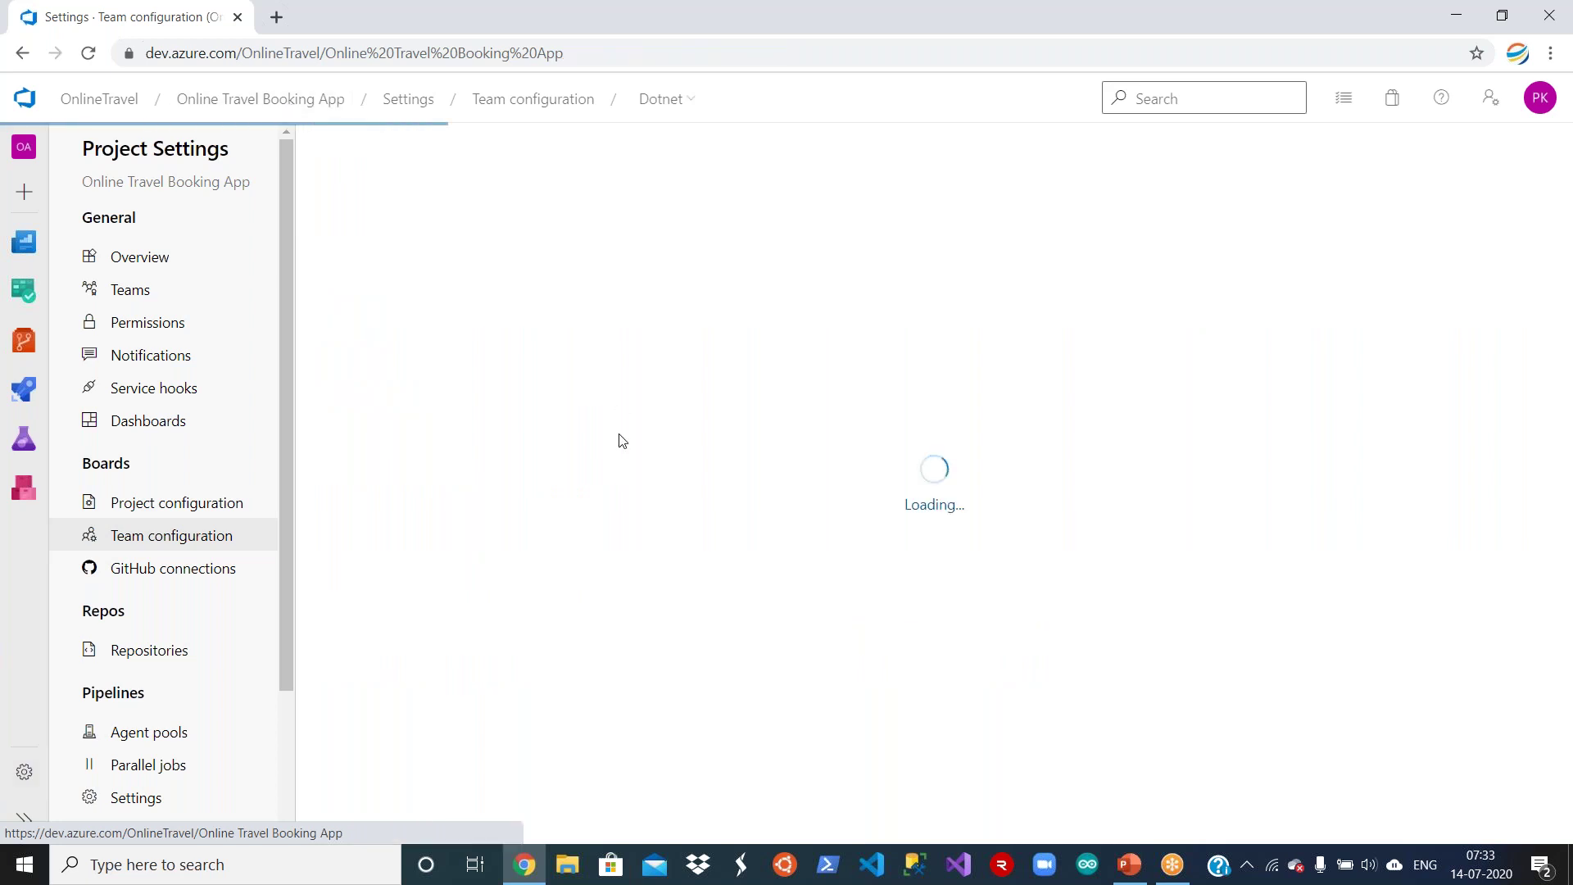
mouse_move(140, 380)
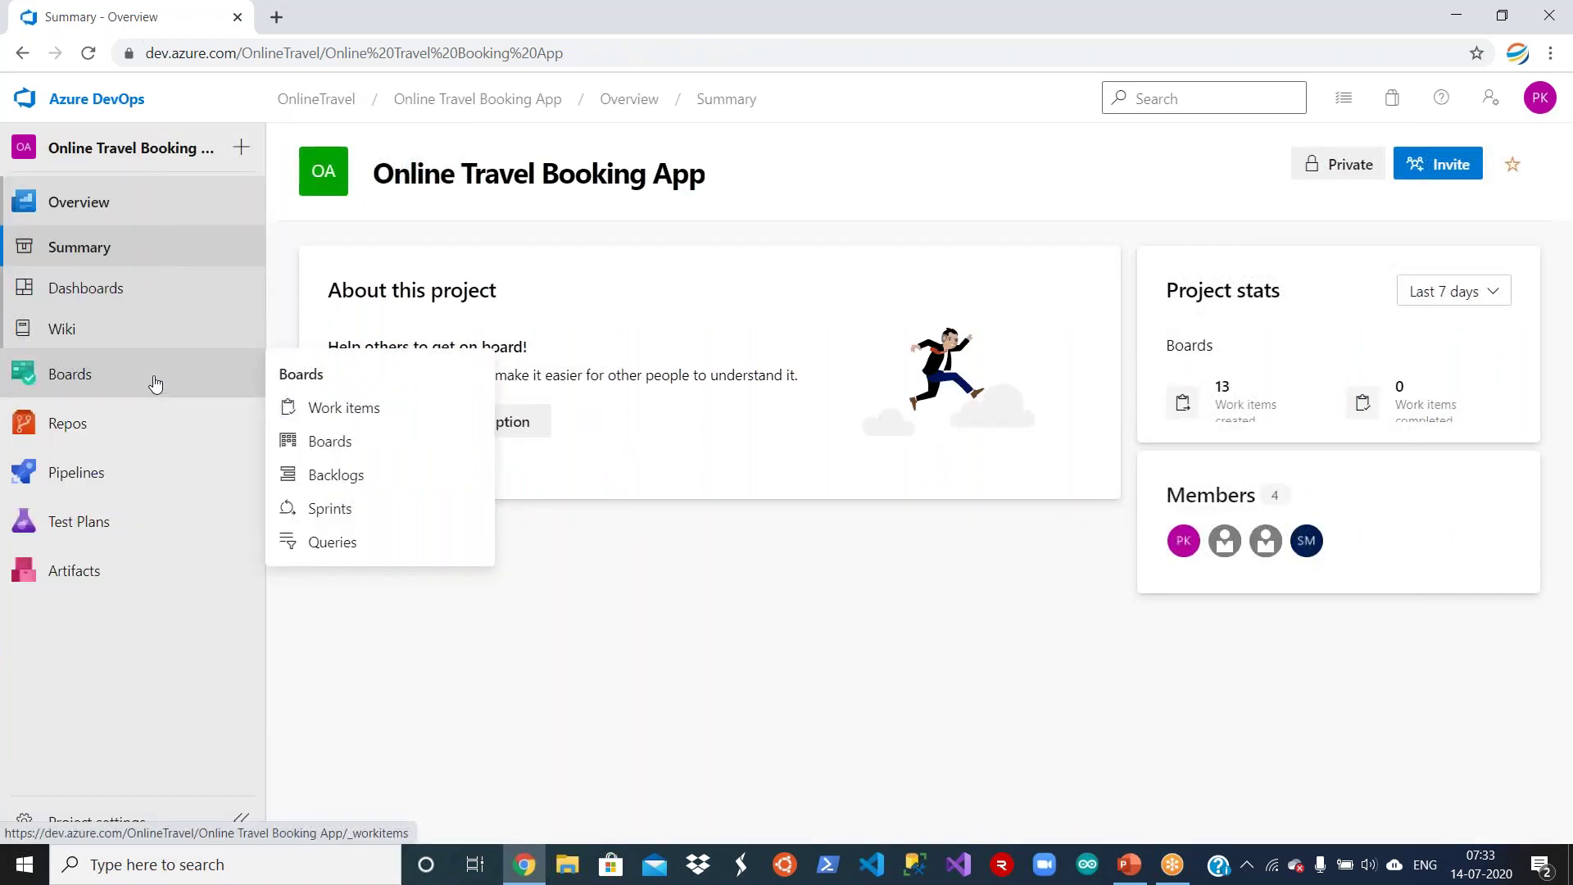
click(331, 508)
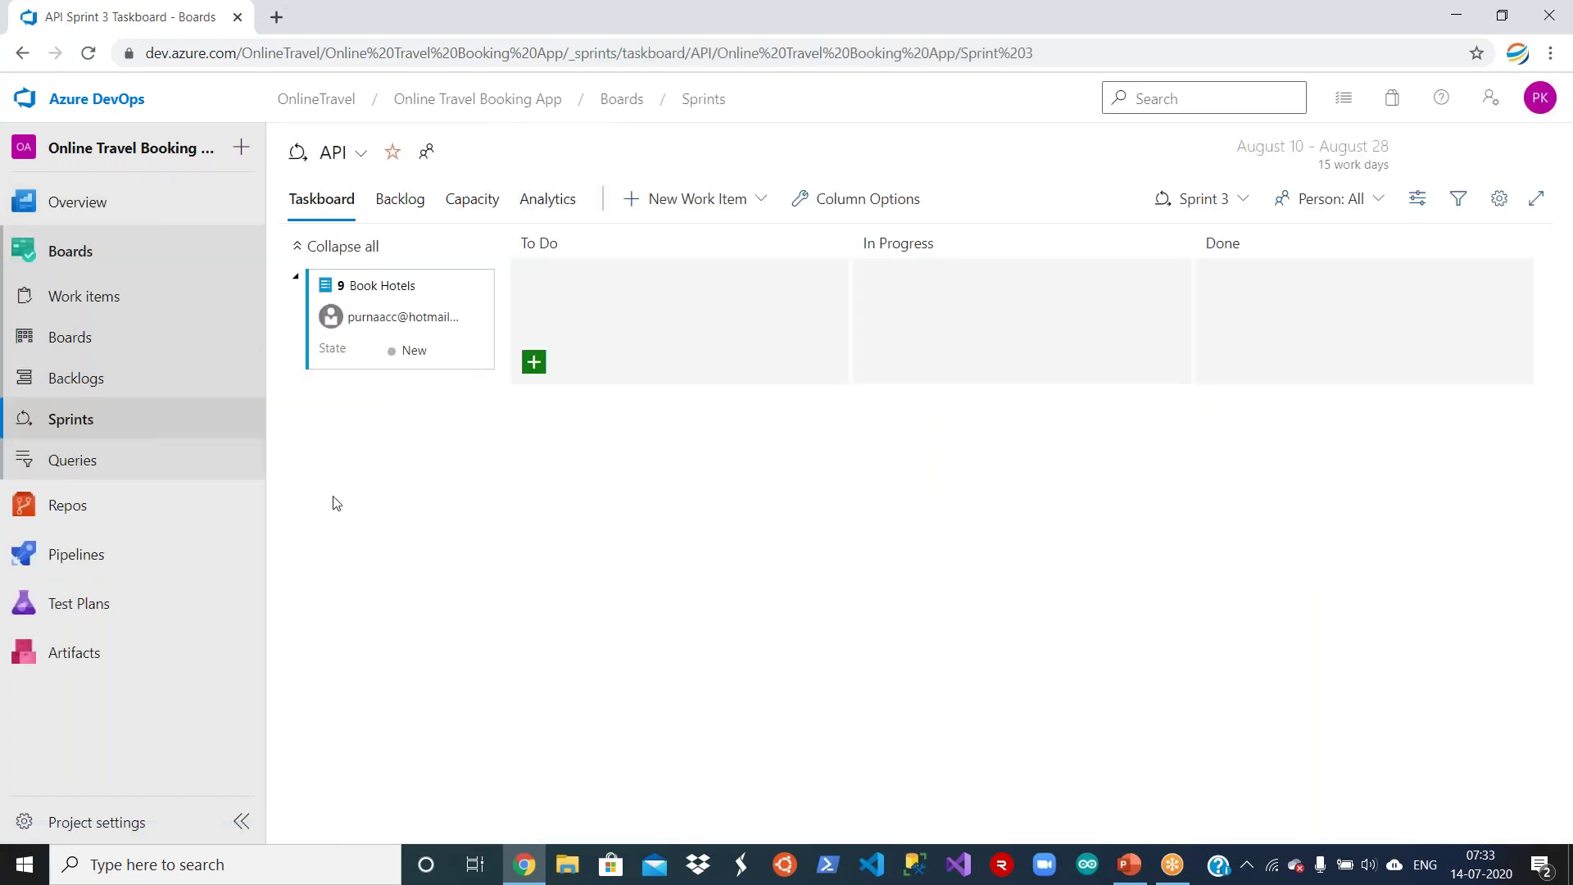
click(359, 156)
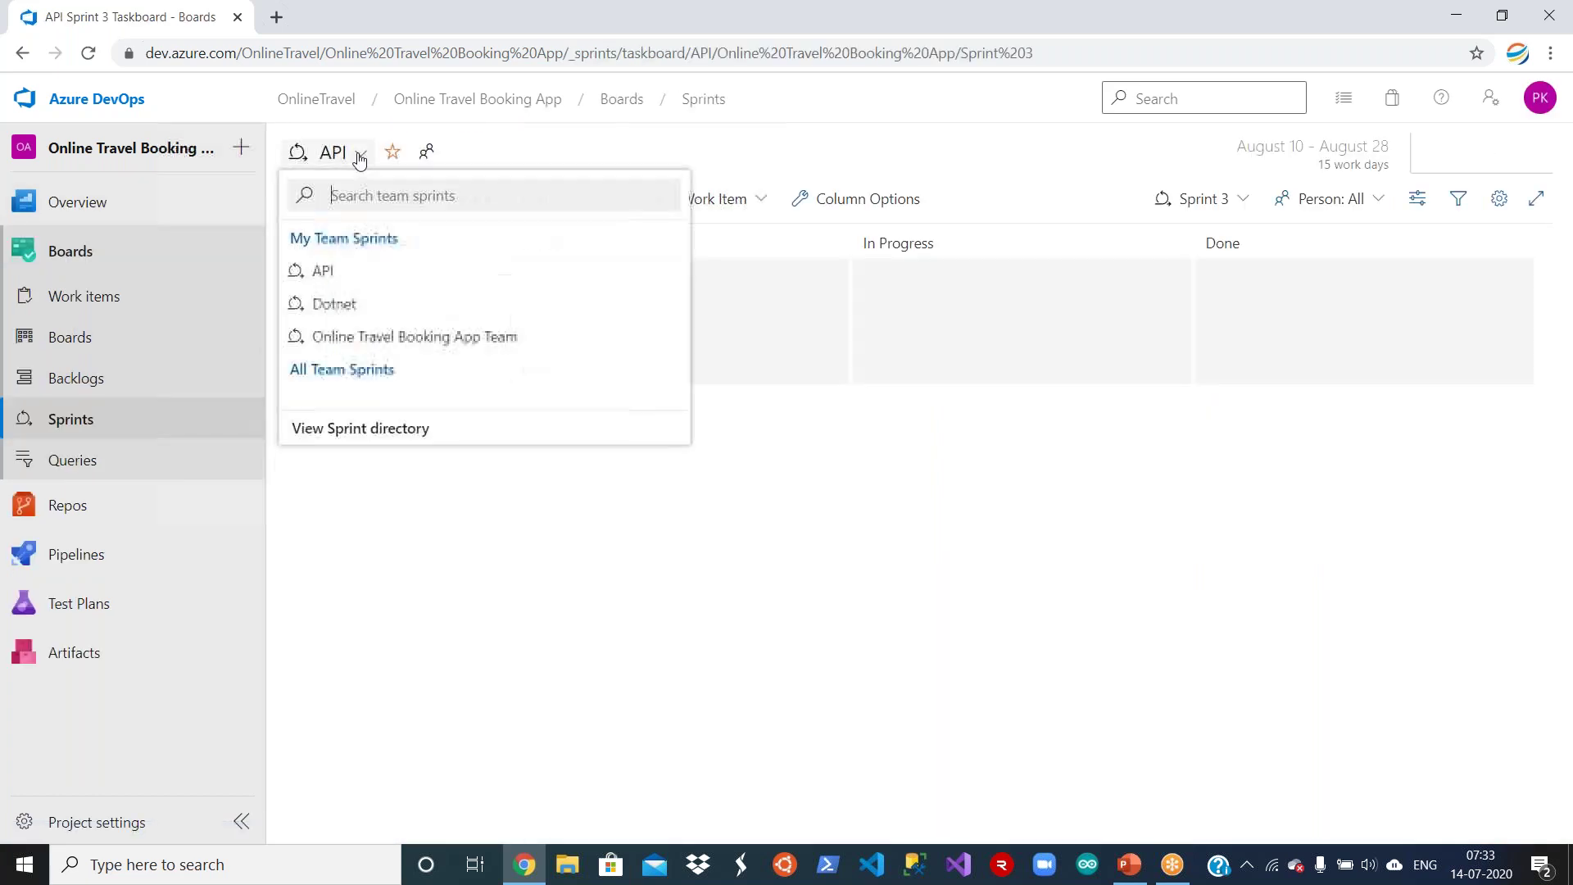
click(394, 308)
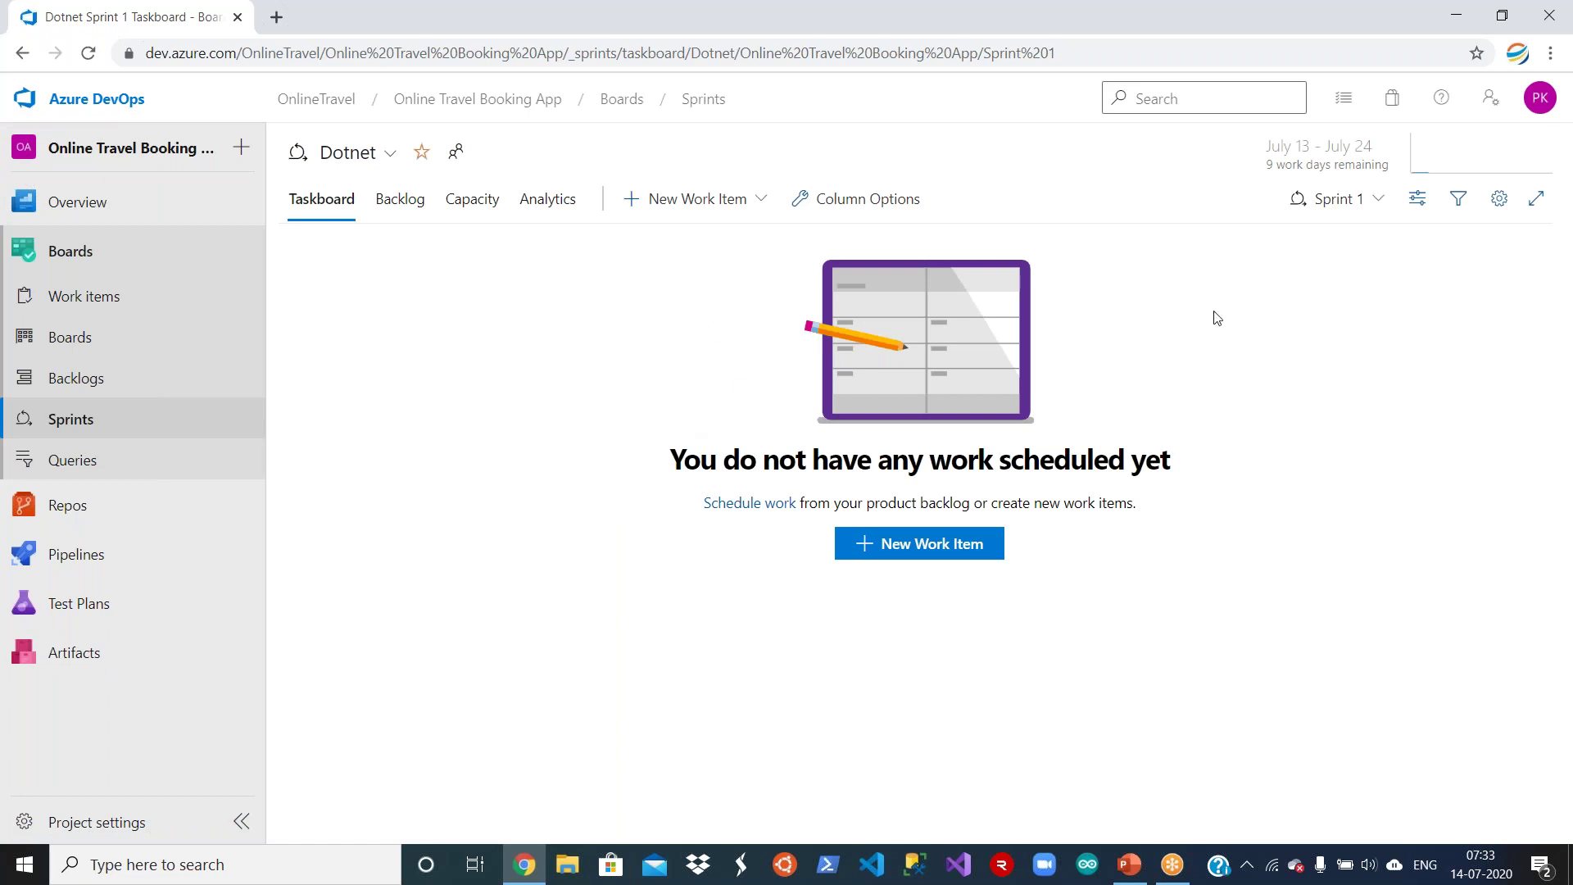
click(1354, 213)
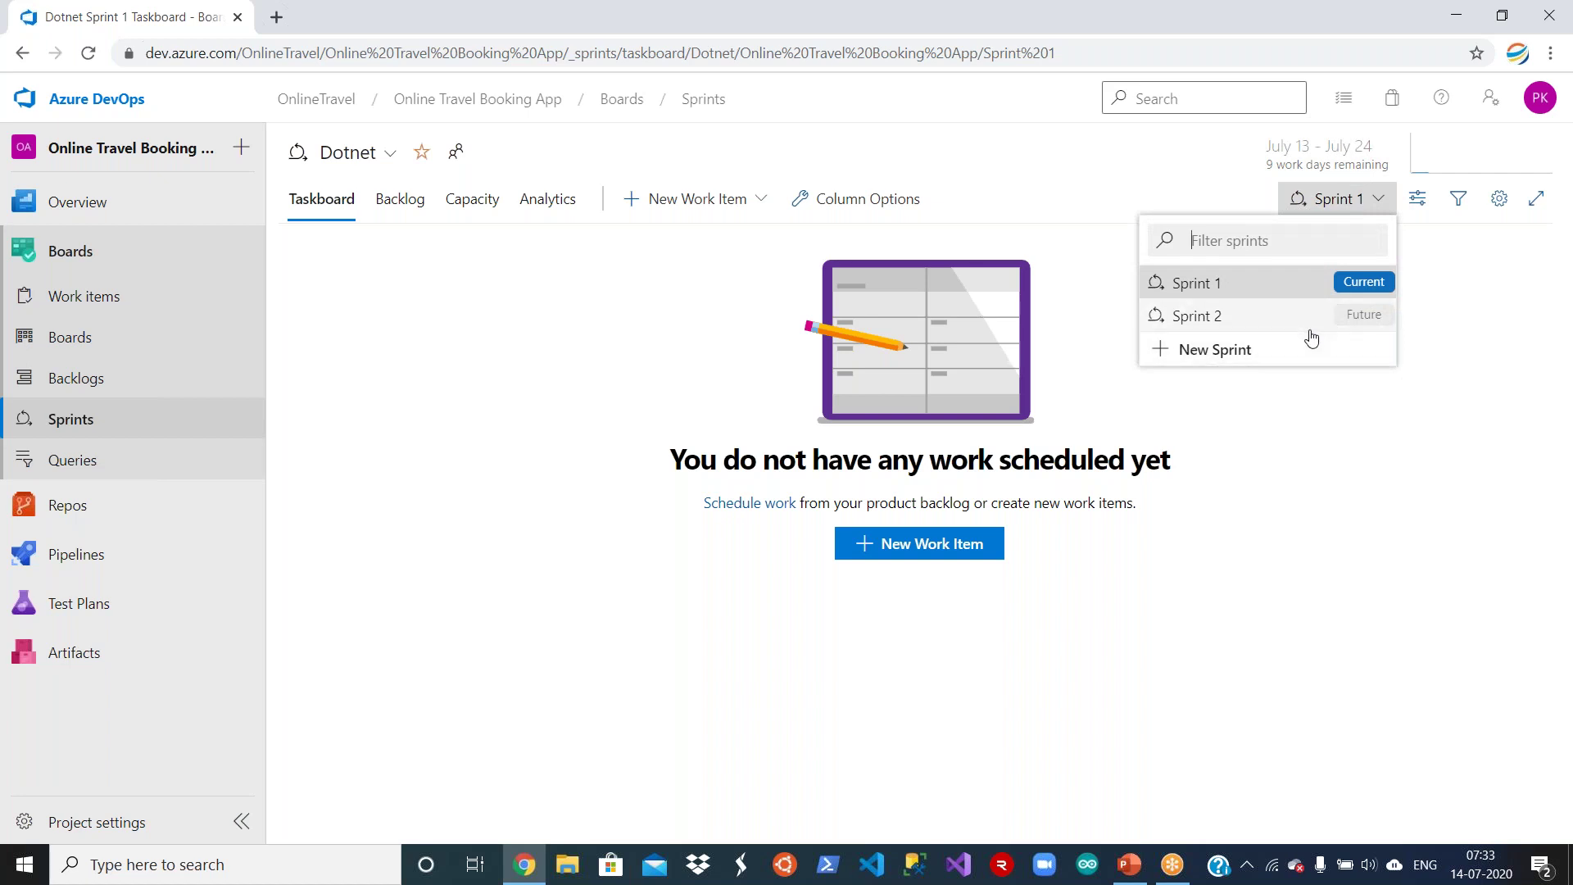
click(1311, 456)
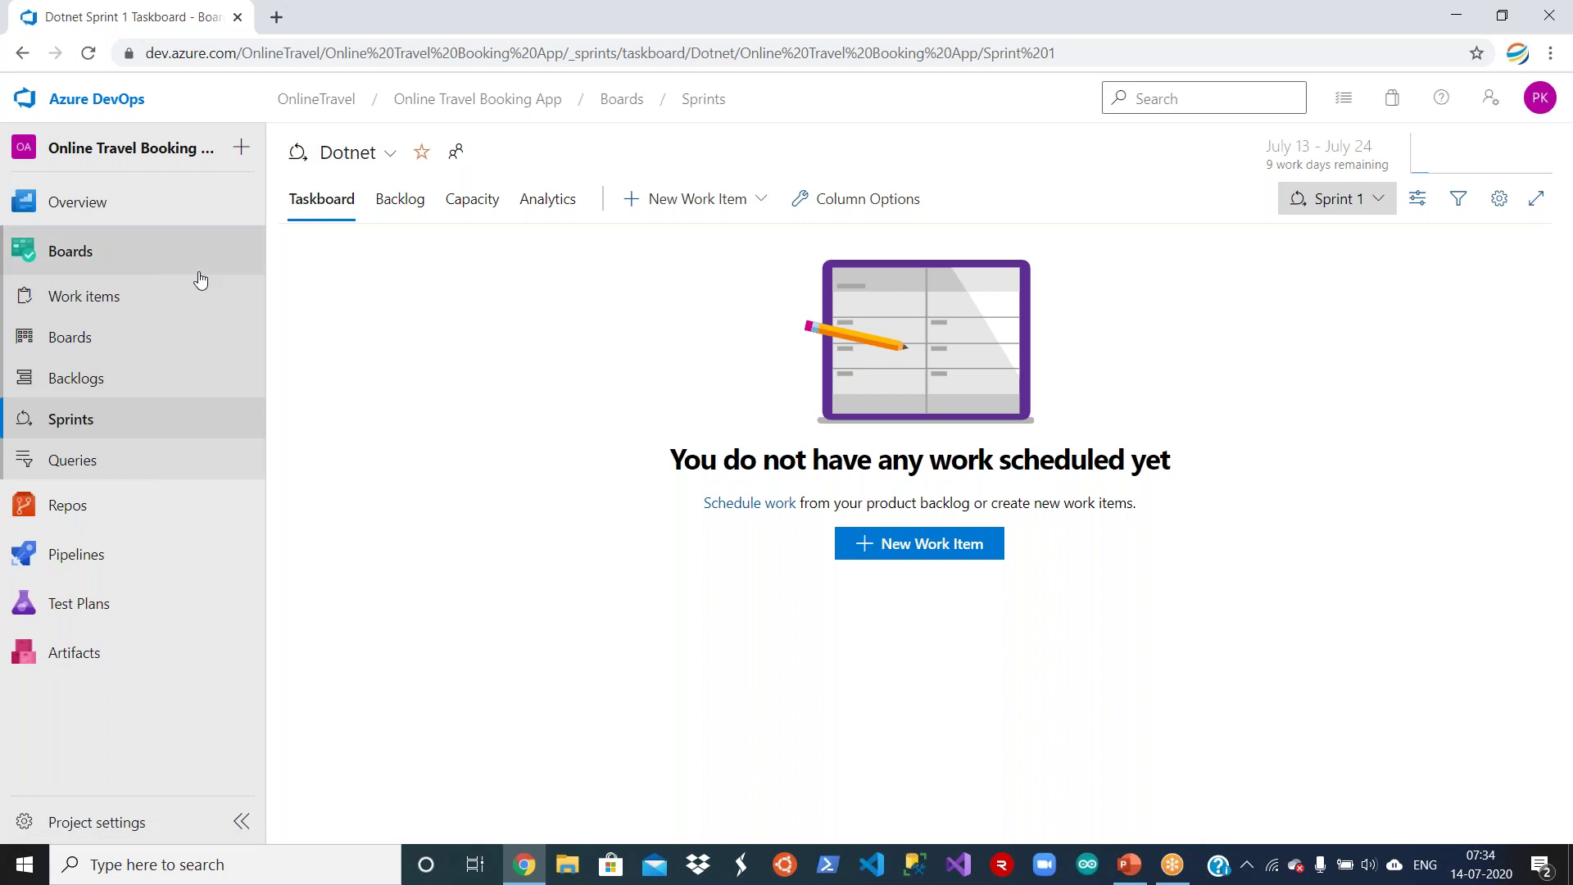
Check the Book Hotels work item's area and iteration, and the backlog levels offered on the Dotnet board.
click(129, 330)
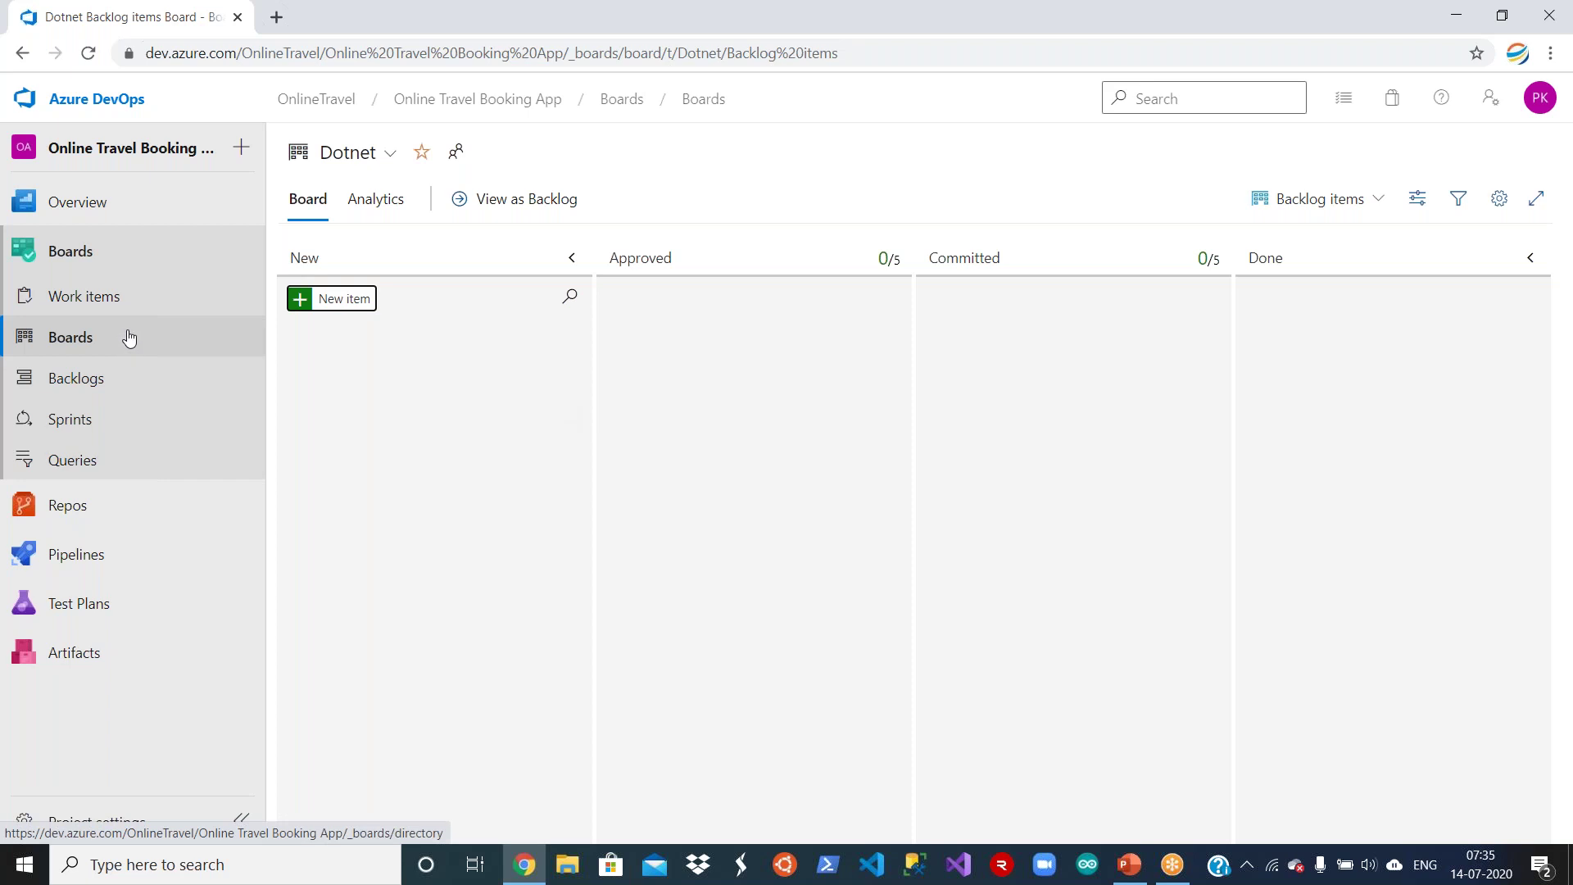
click(125, 300)
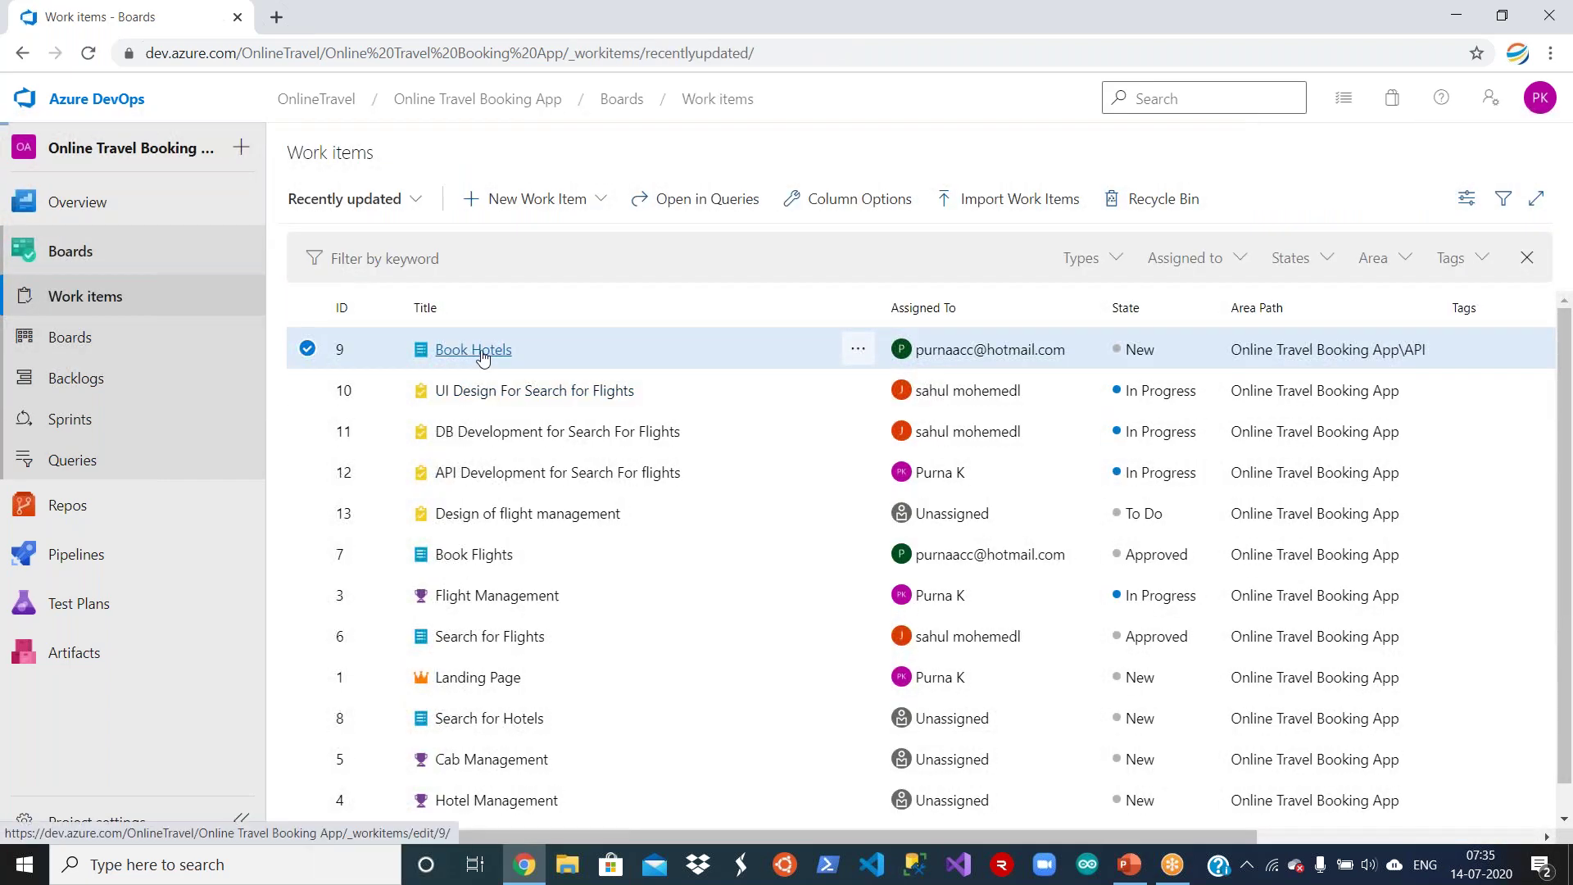
click(482, 352)
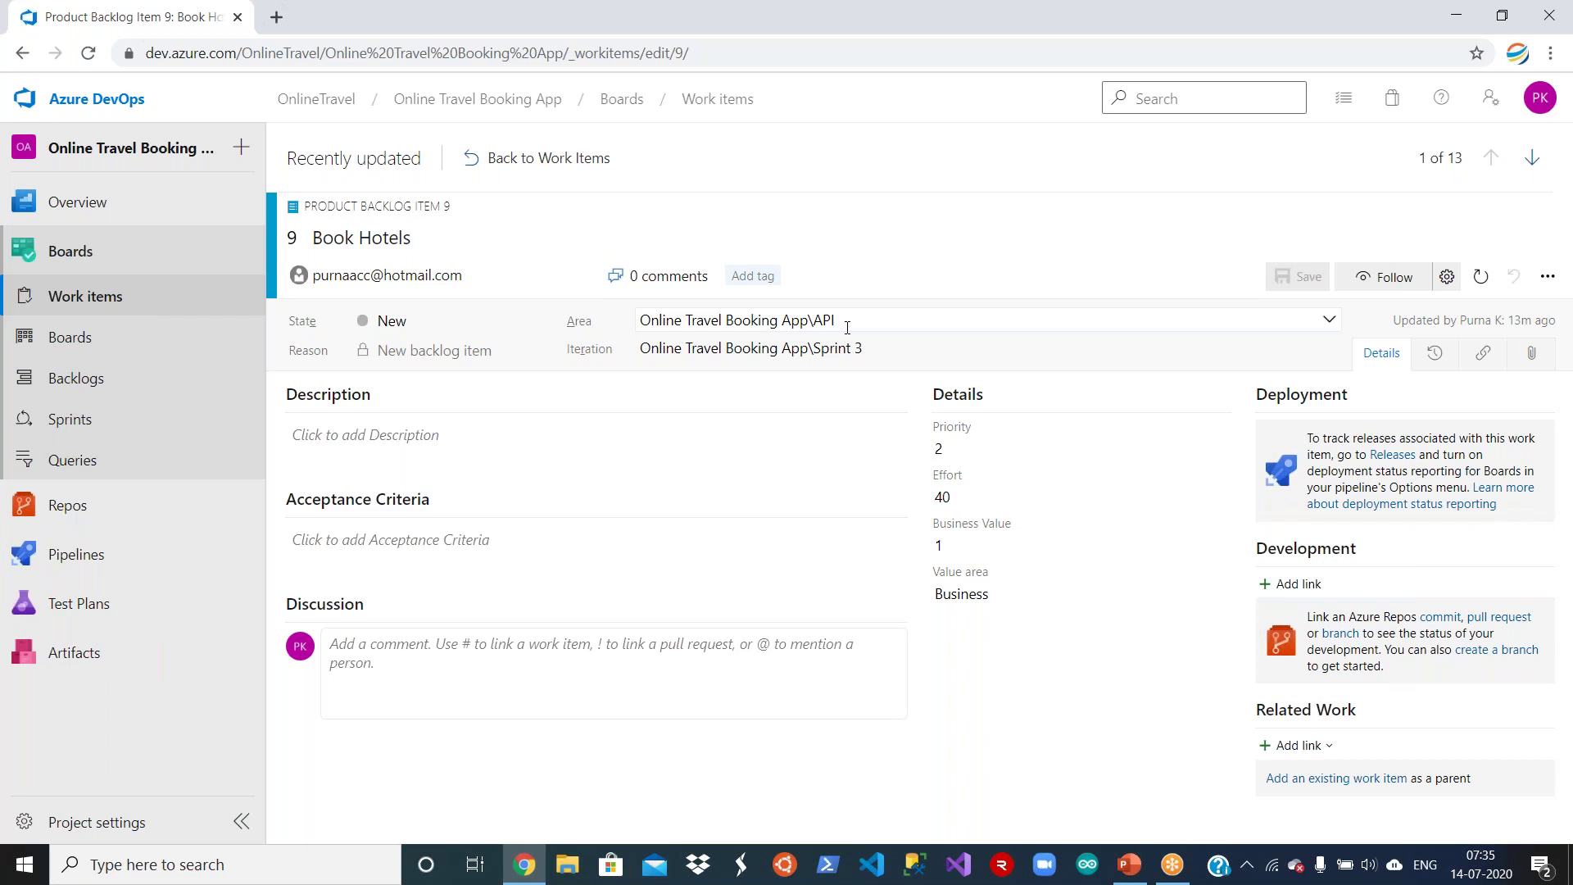
click(107, 340)
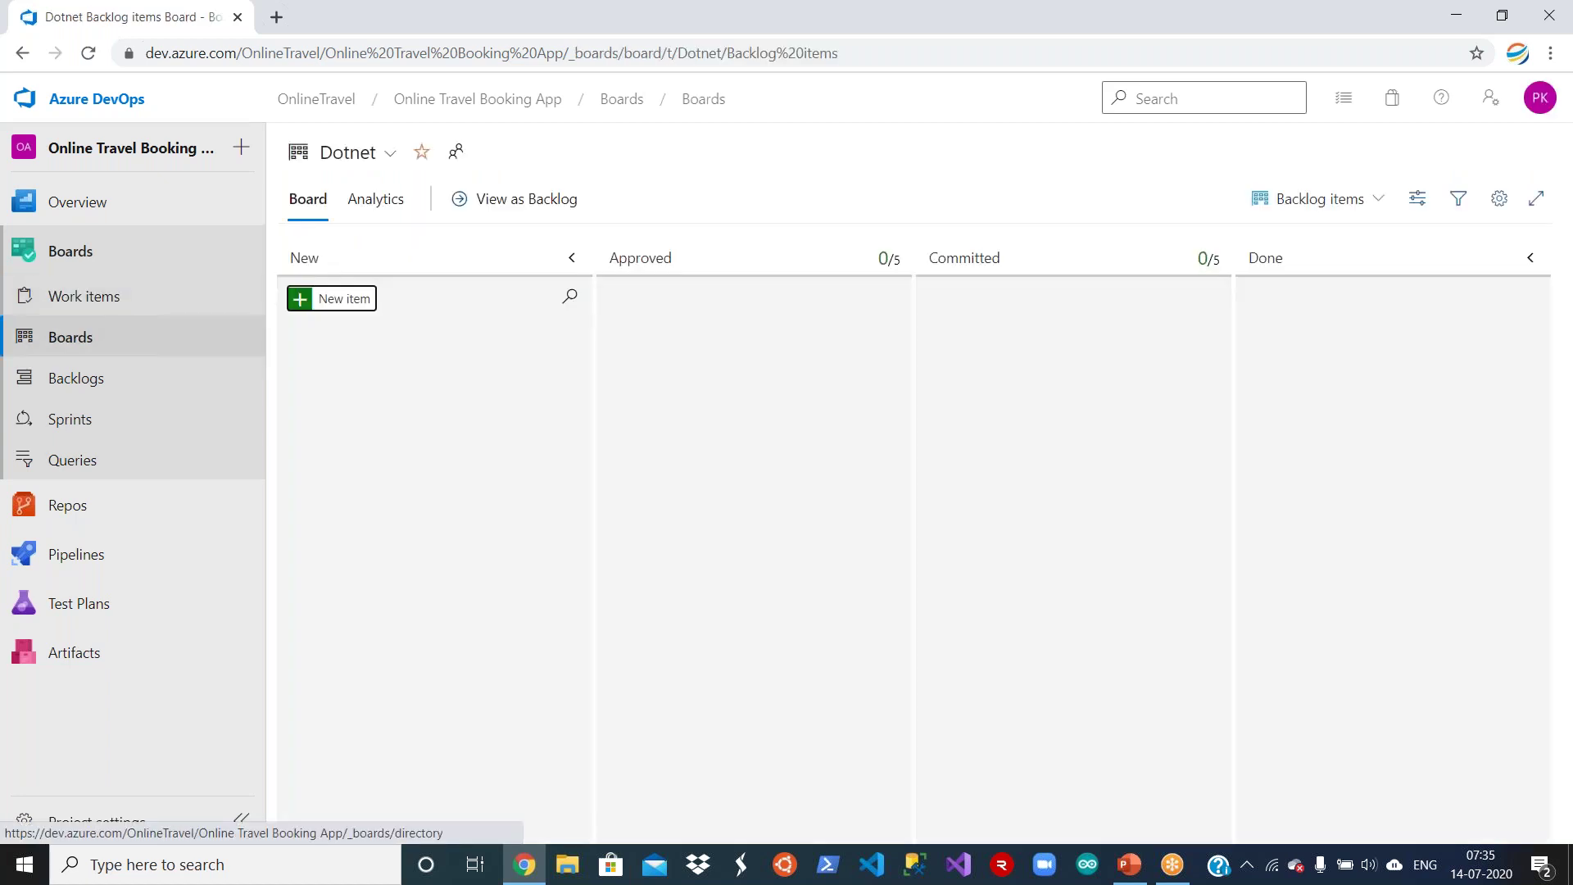
click(1356, 205)
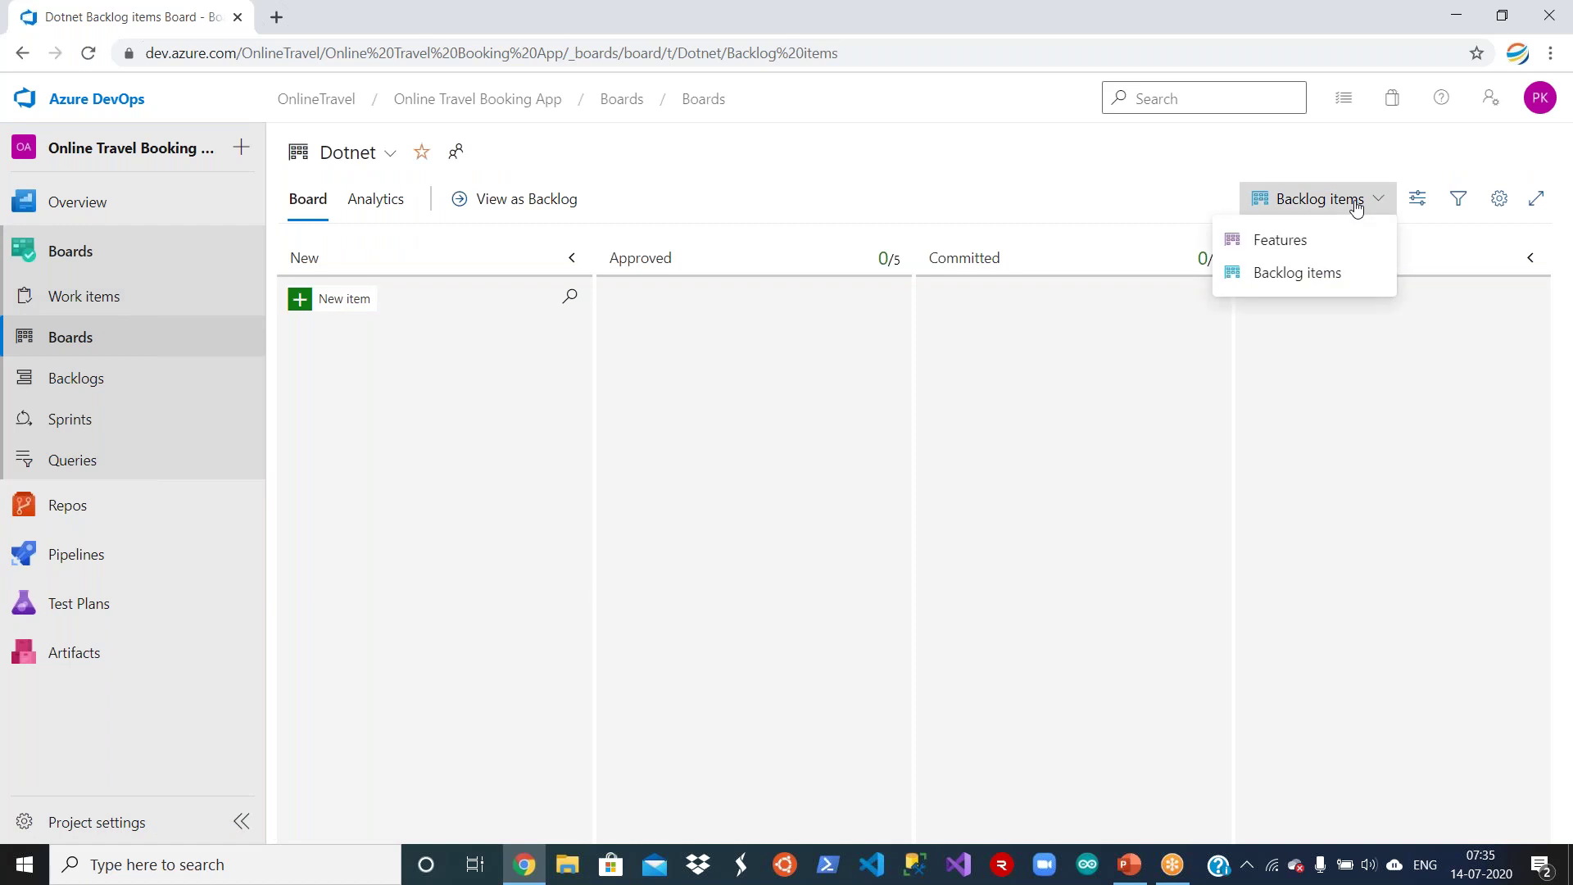
click(1095, 220)
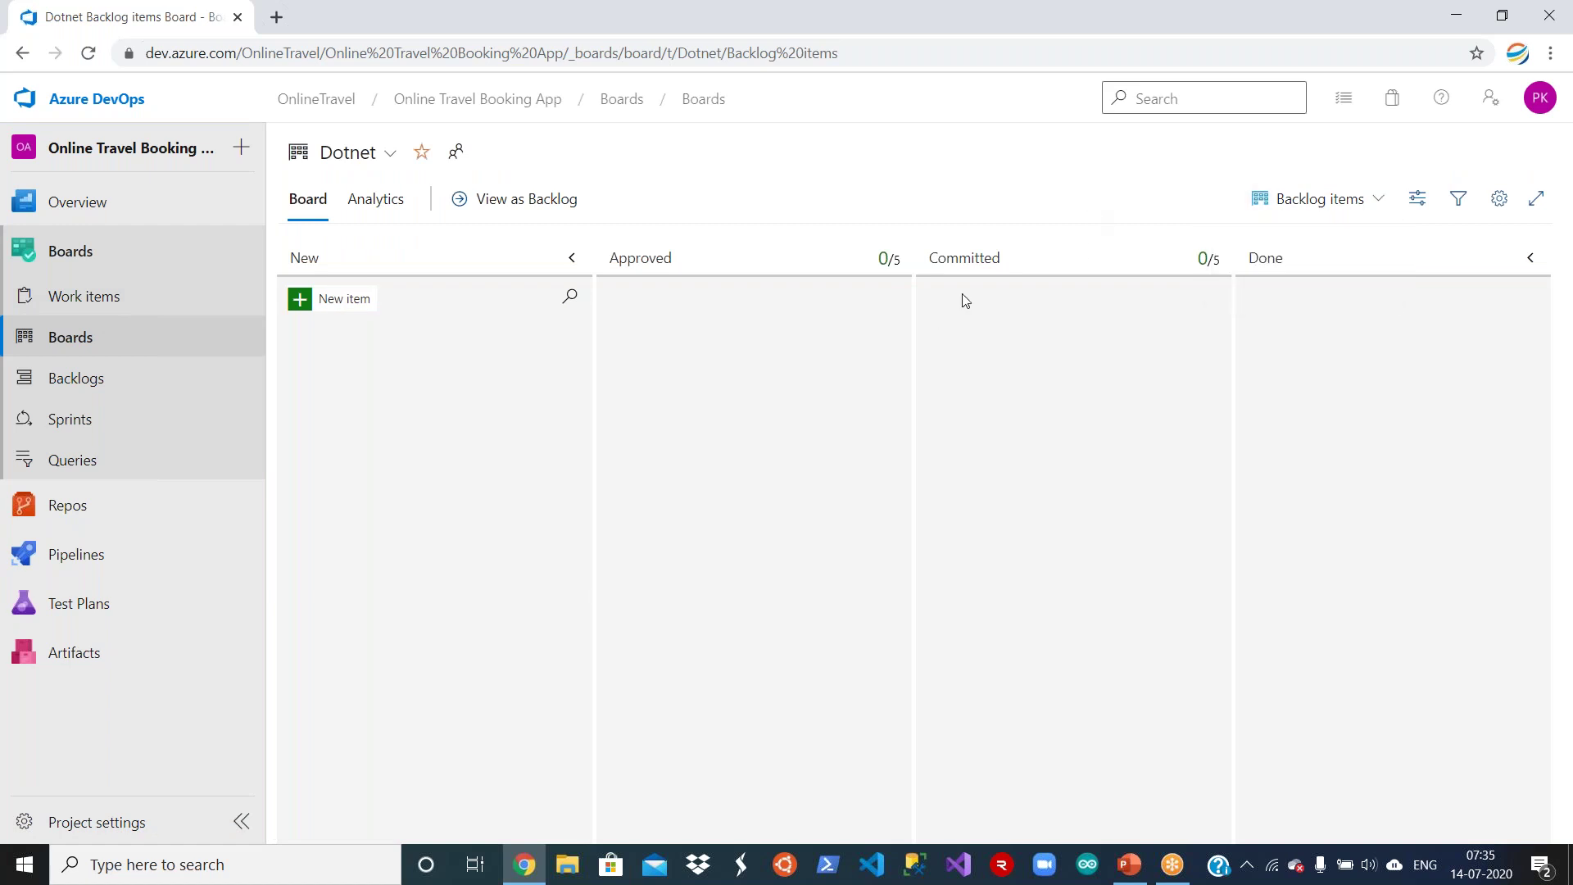
Show the Online Travel Booking App Team's sprint taskboard in place of the Dotnet team's.
click(111, 432)
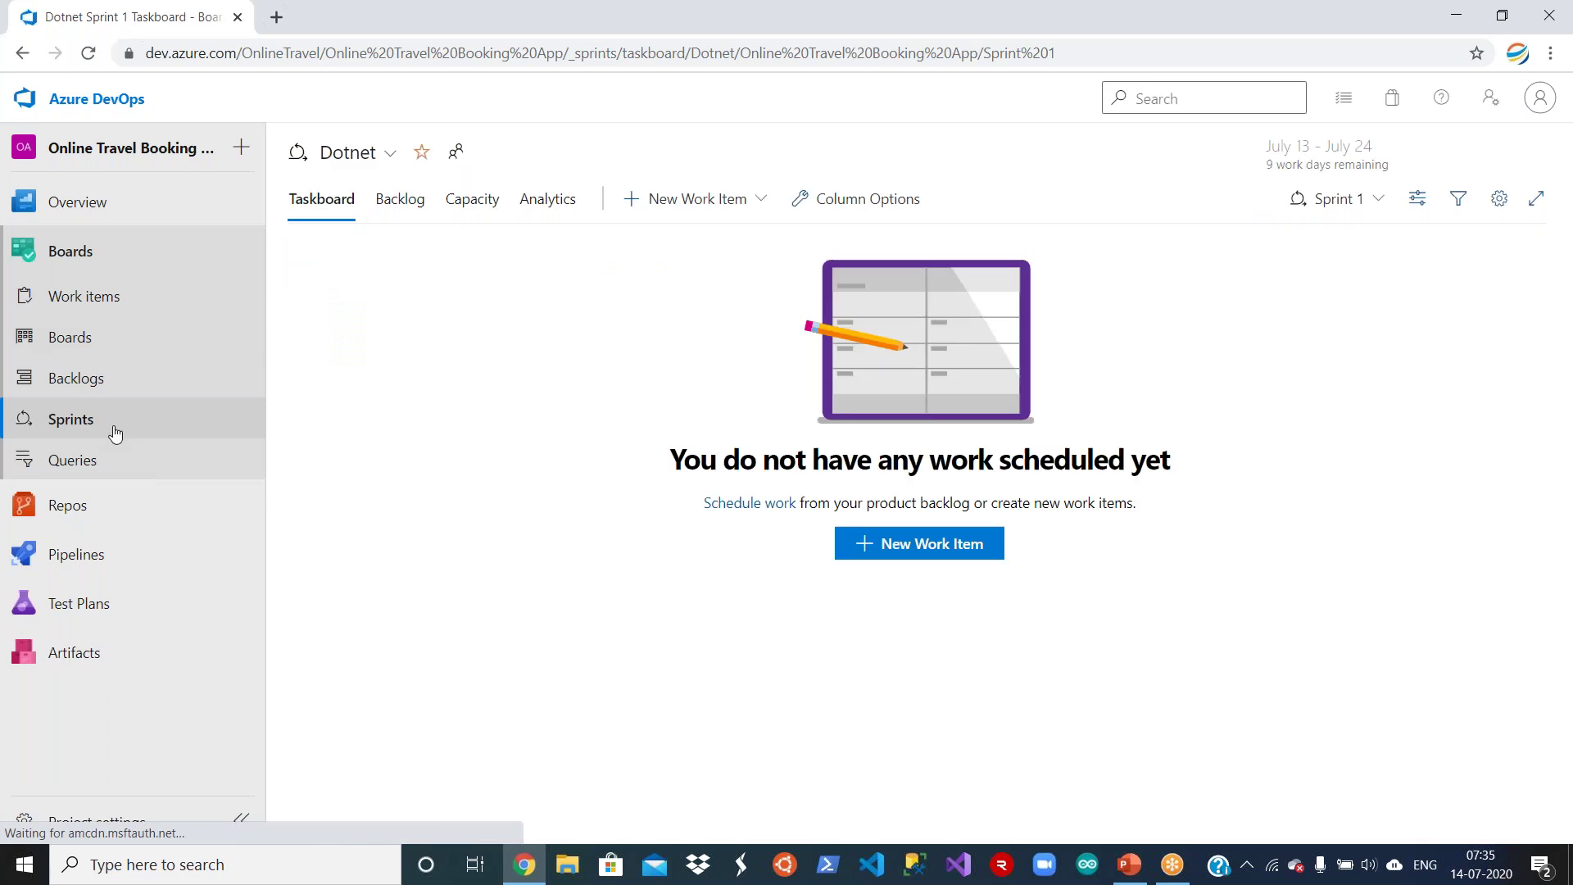
click(390, 155)
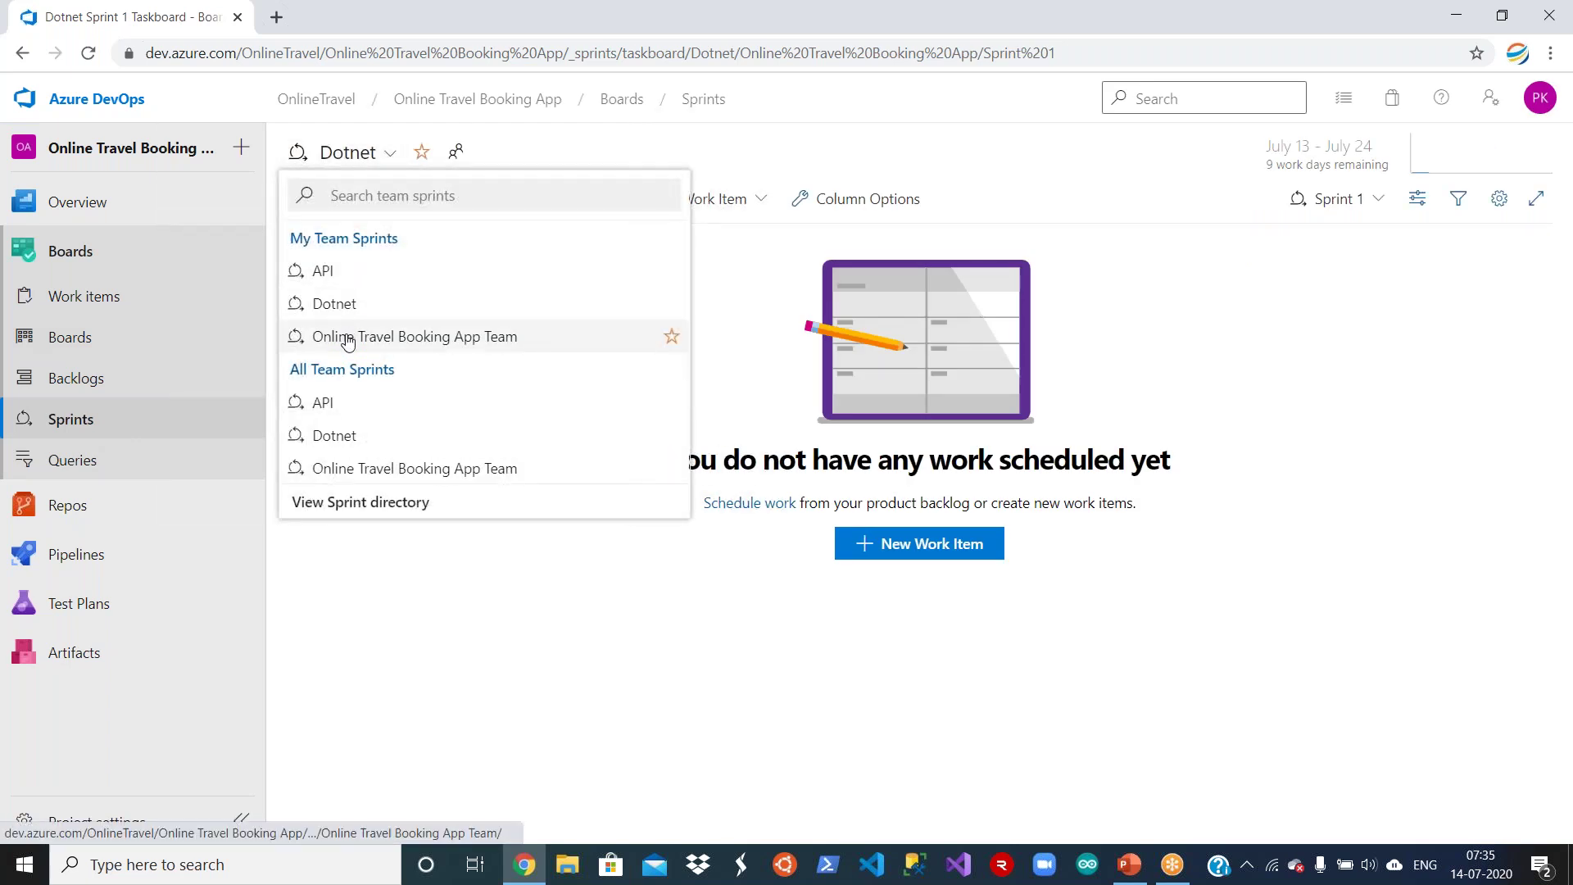
click(344, 337)
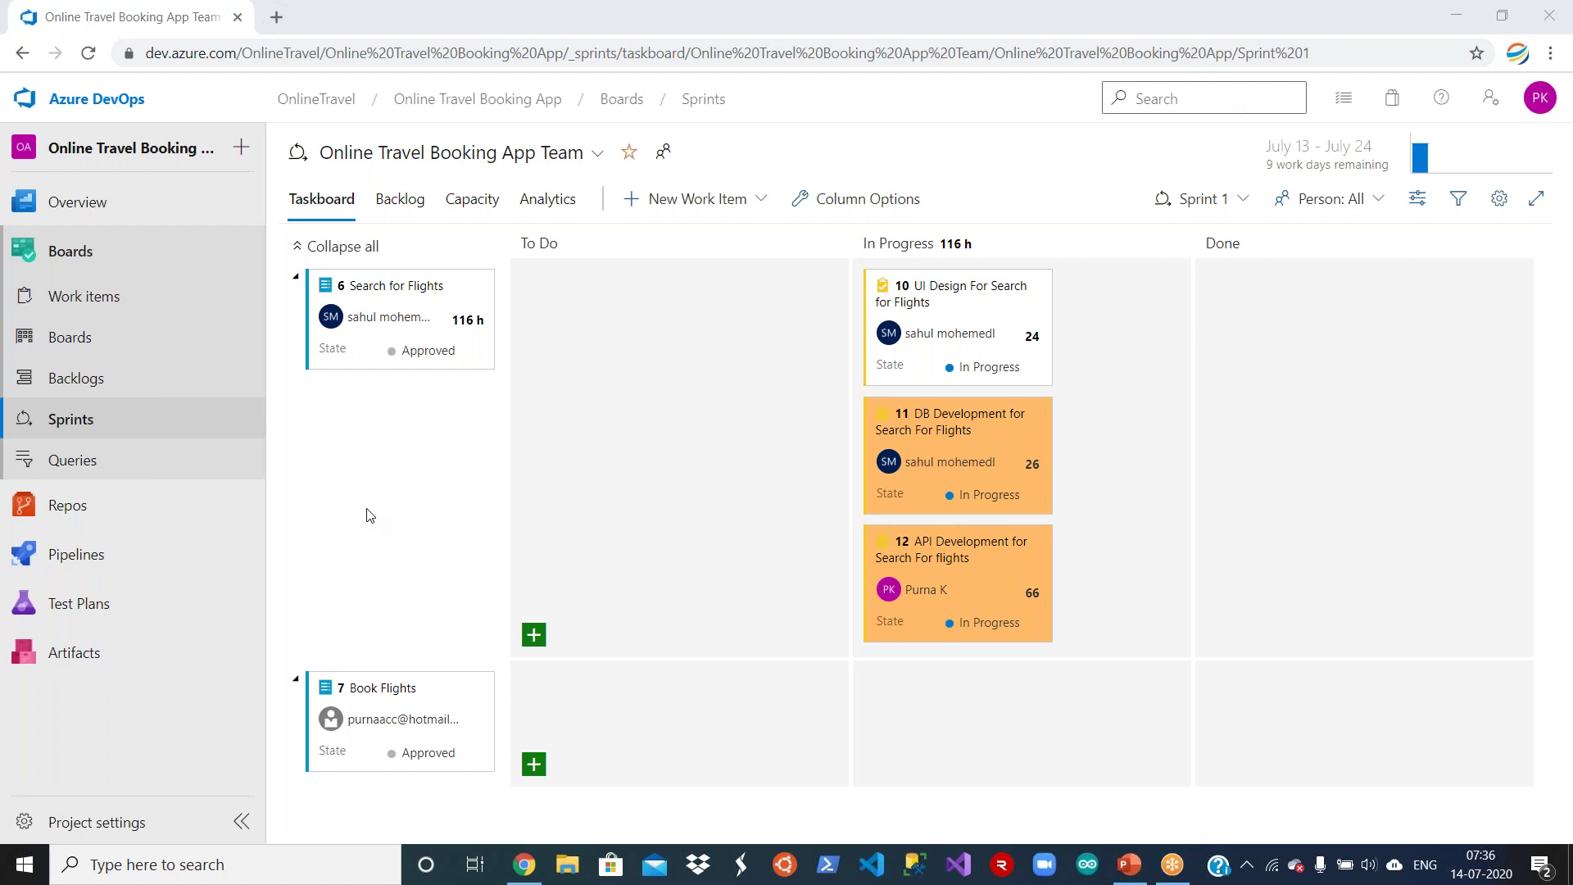
Open the Book Hotels work item and go to the customization of its Product Backlog Item layout.
click(190, 302)
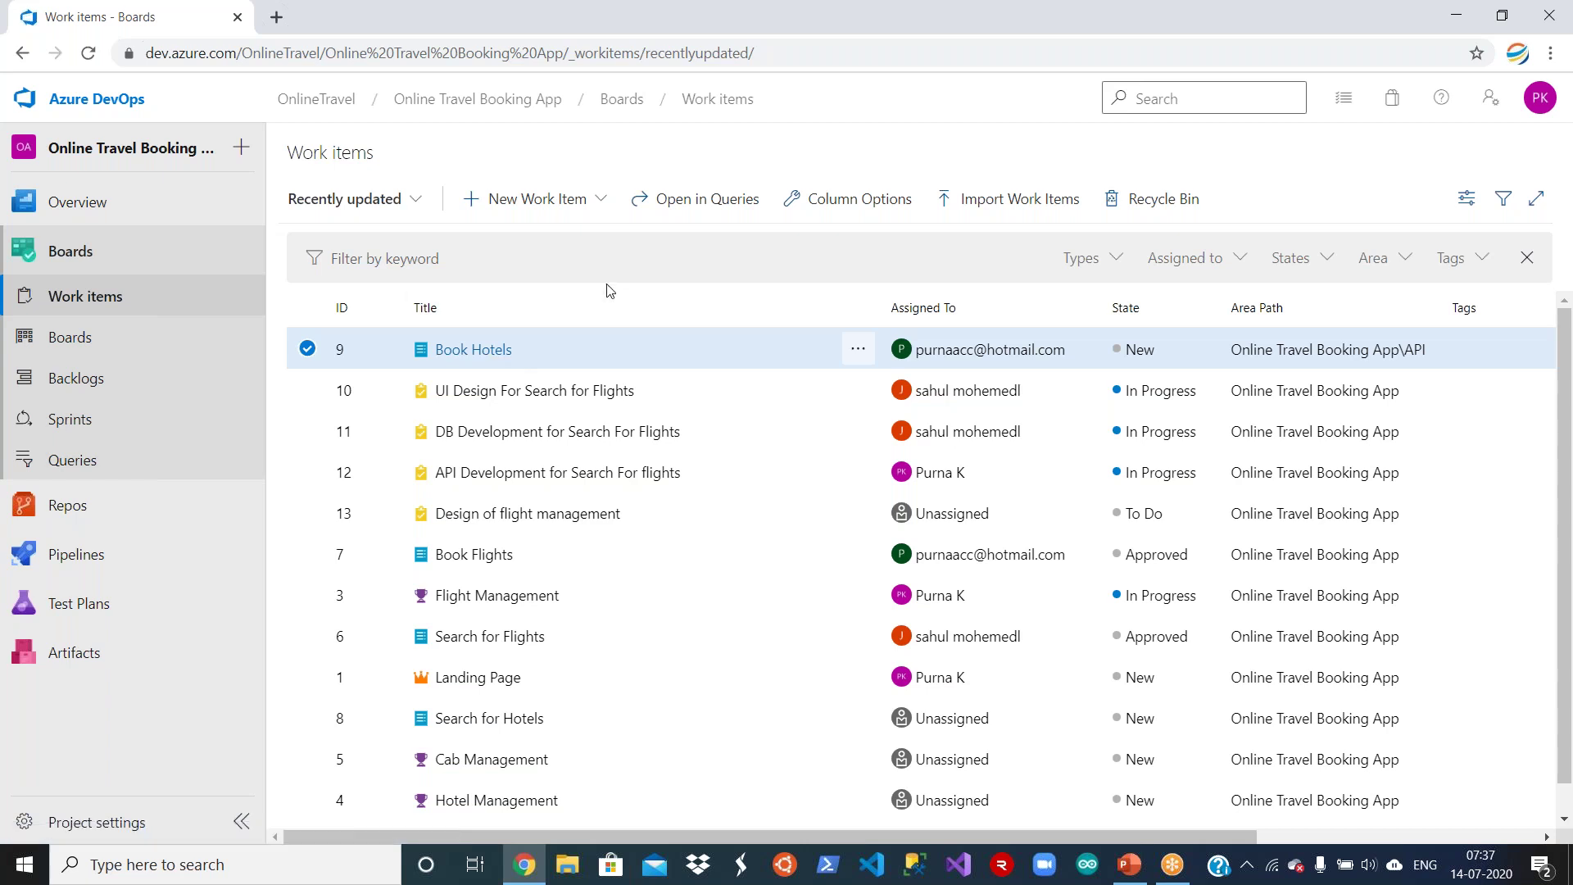
click(481, 351)
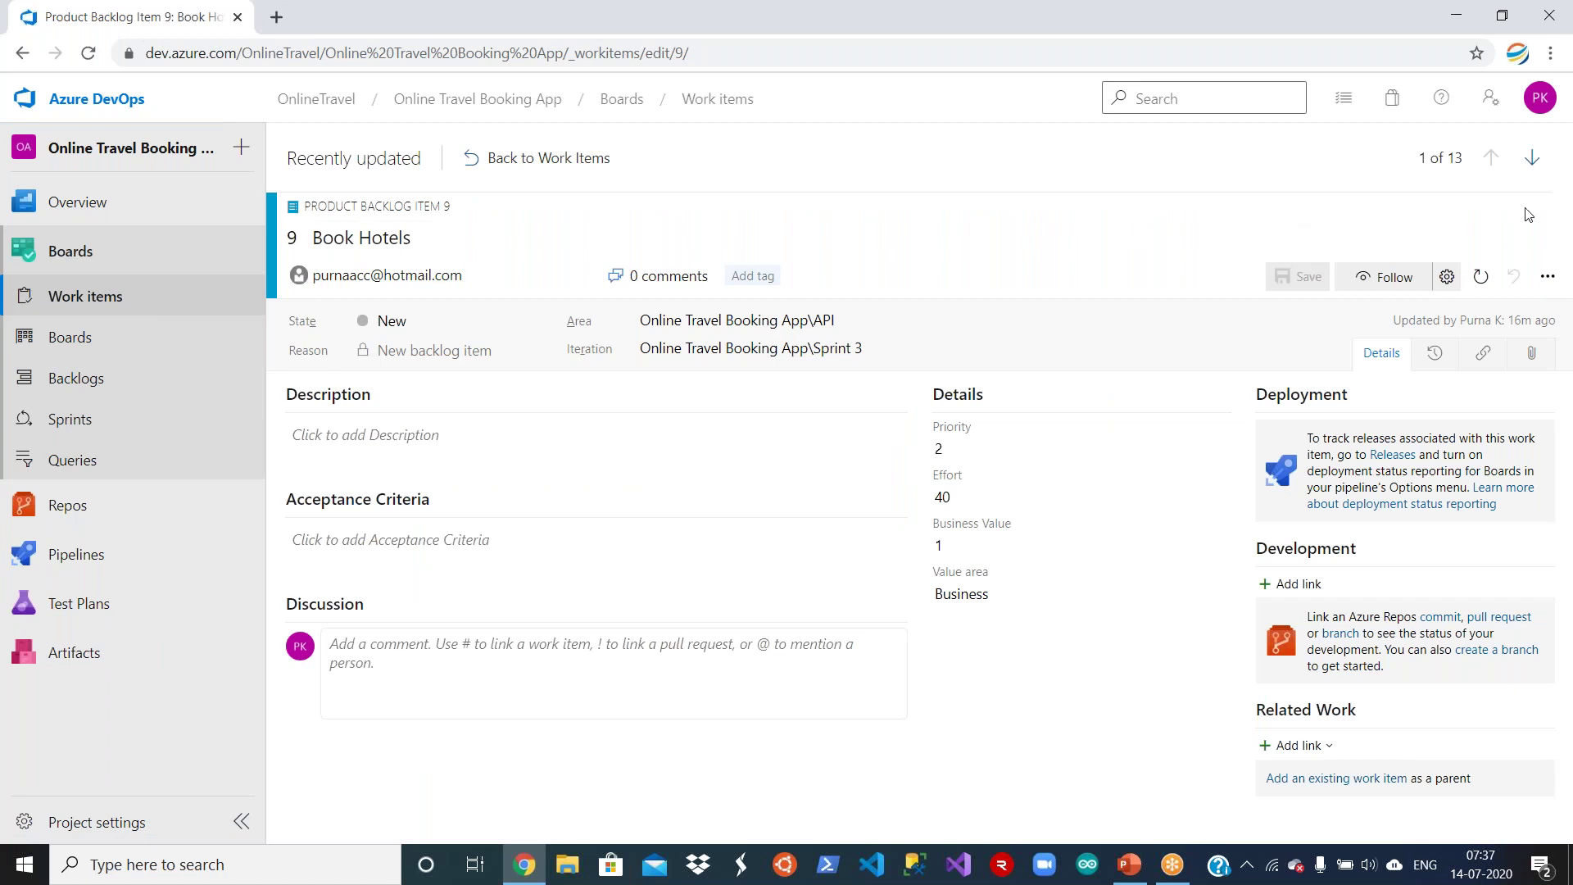
click(1545, 279)
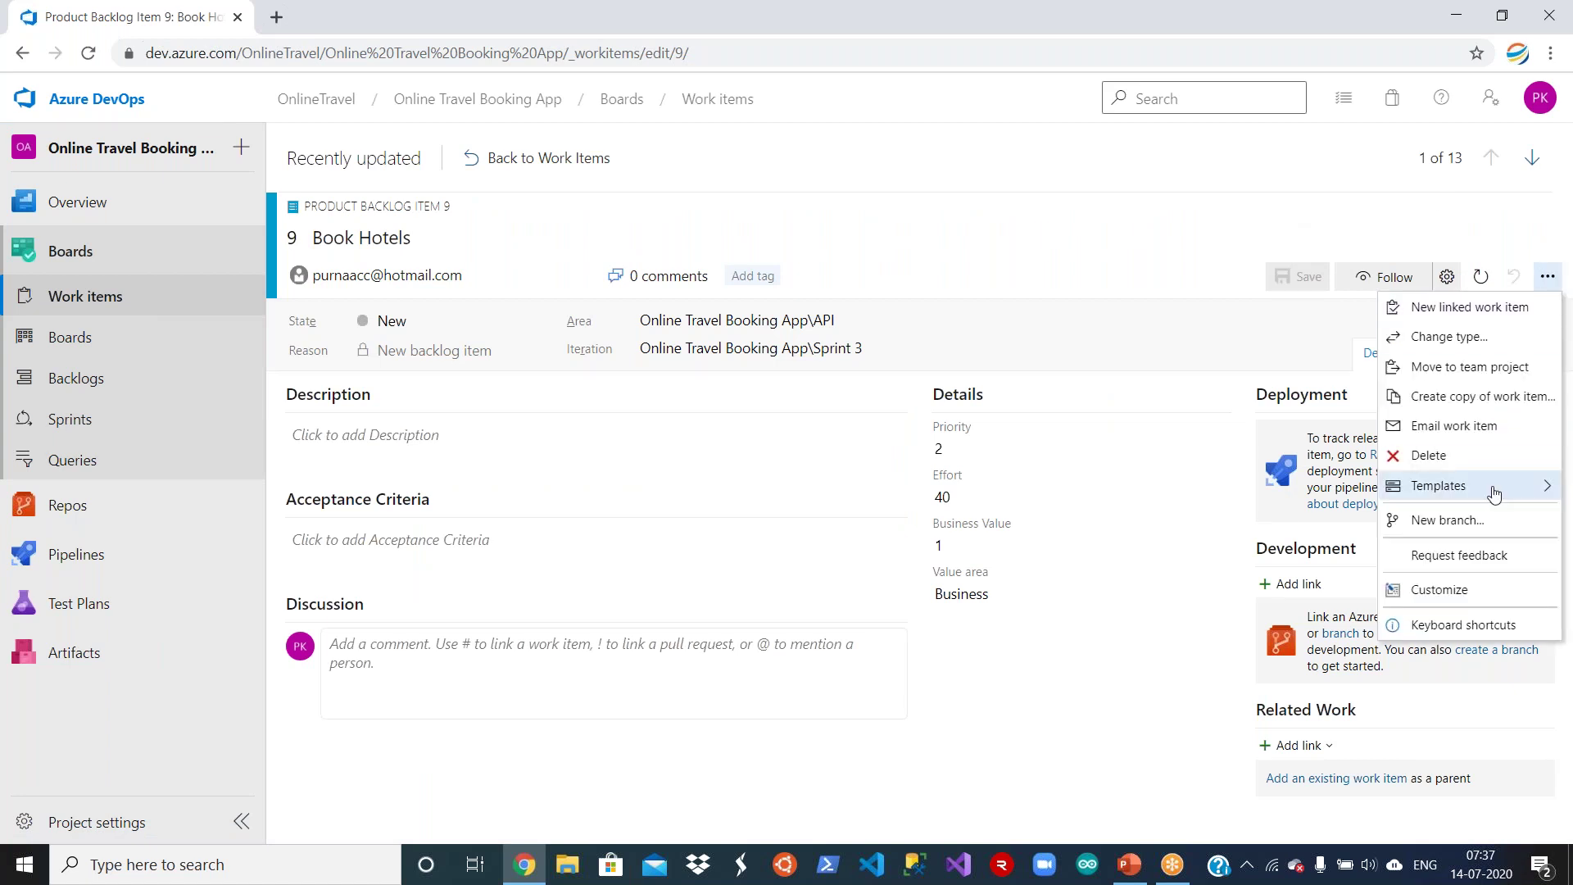
mouse_move(1494, 494)
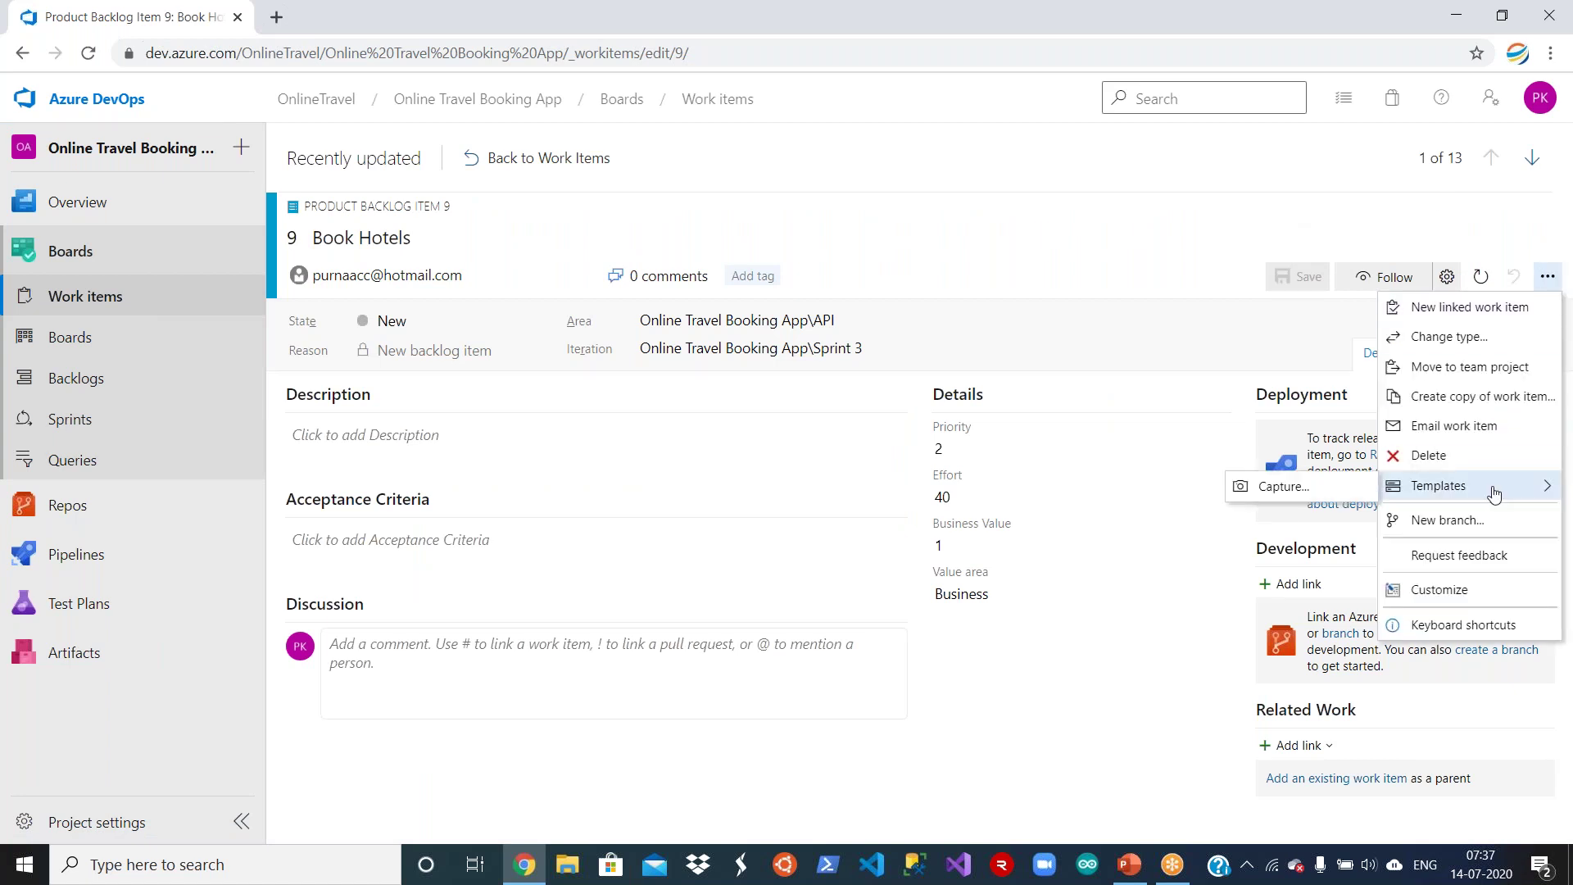
click(1442, 589)
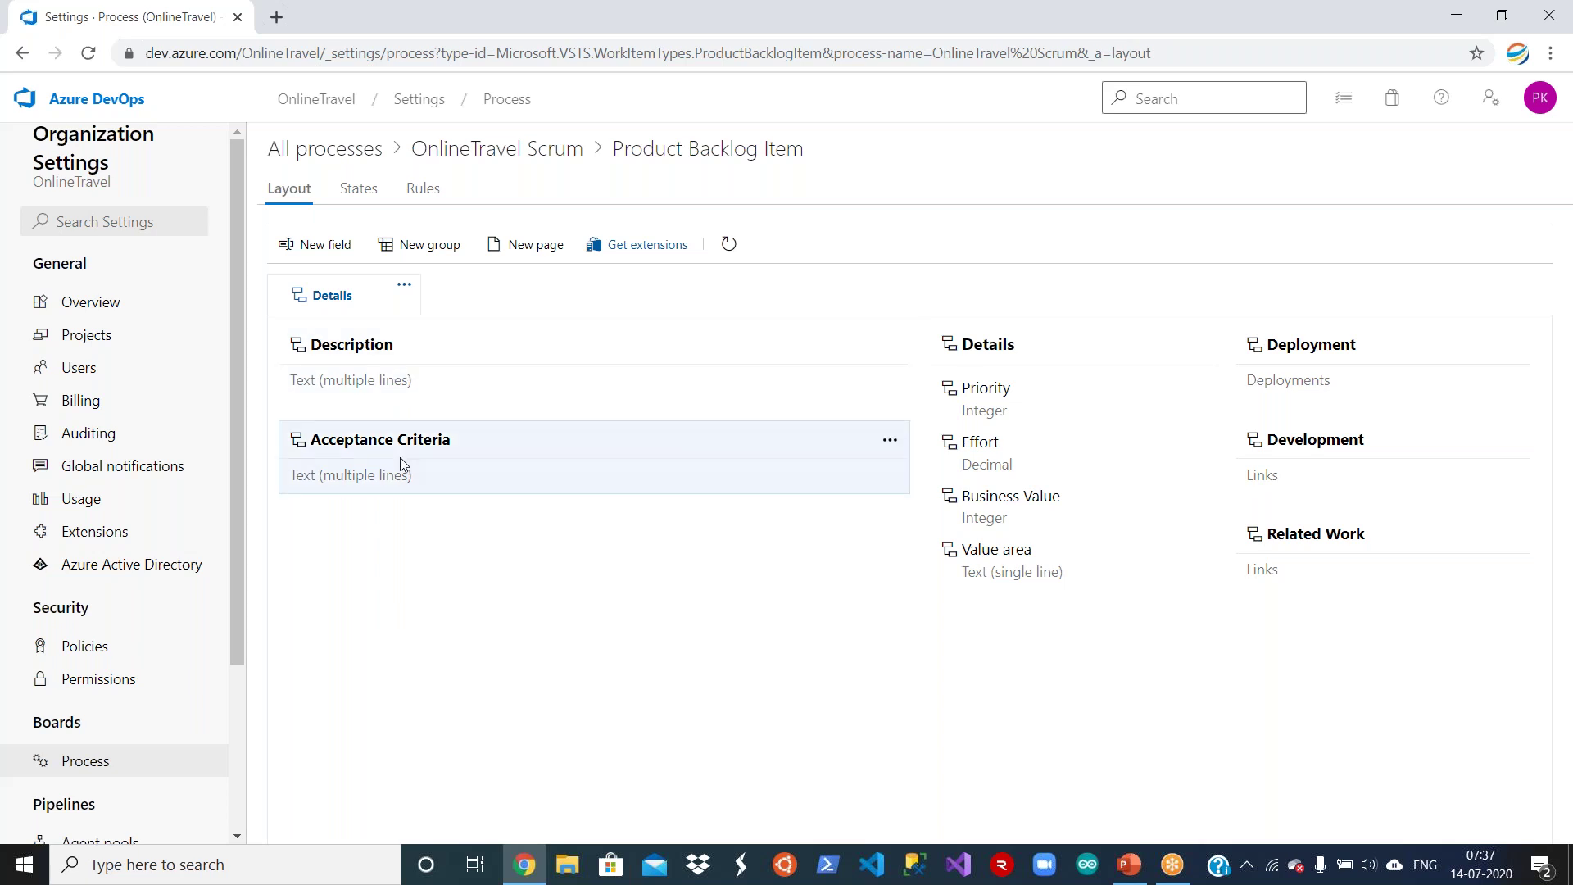
mouse_move(400, 457)
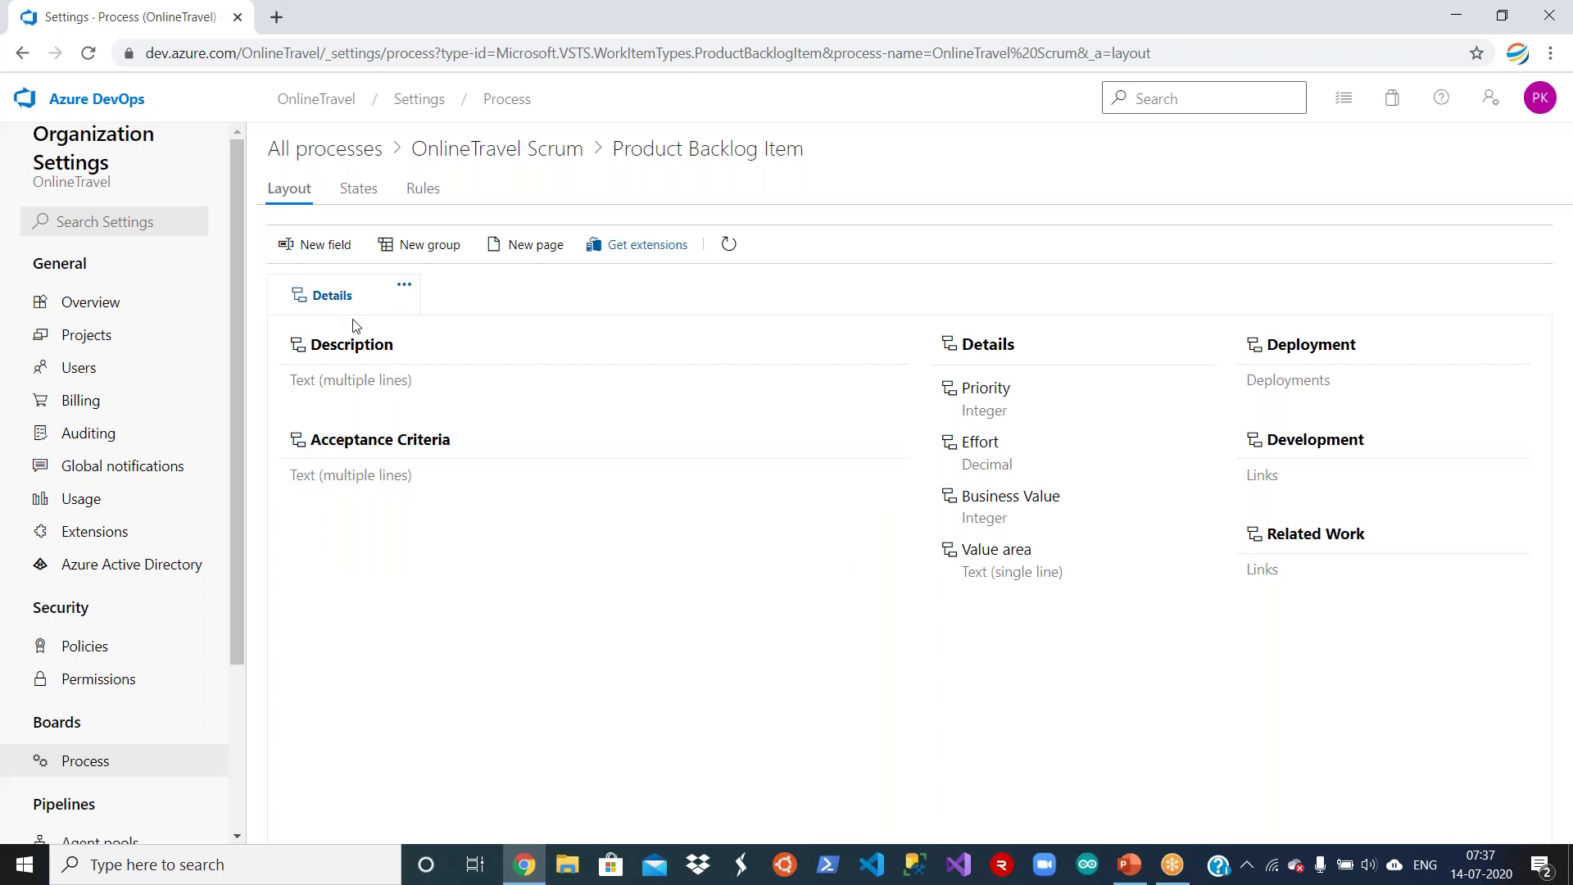
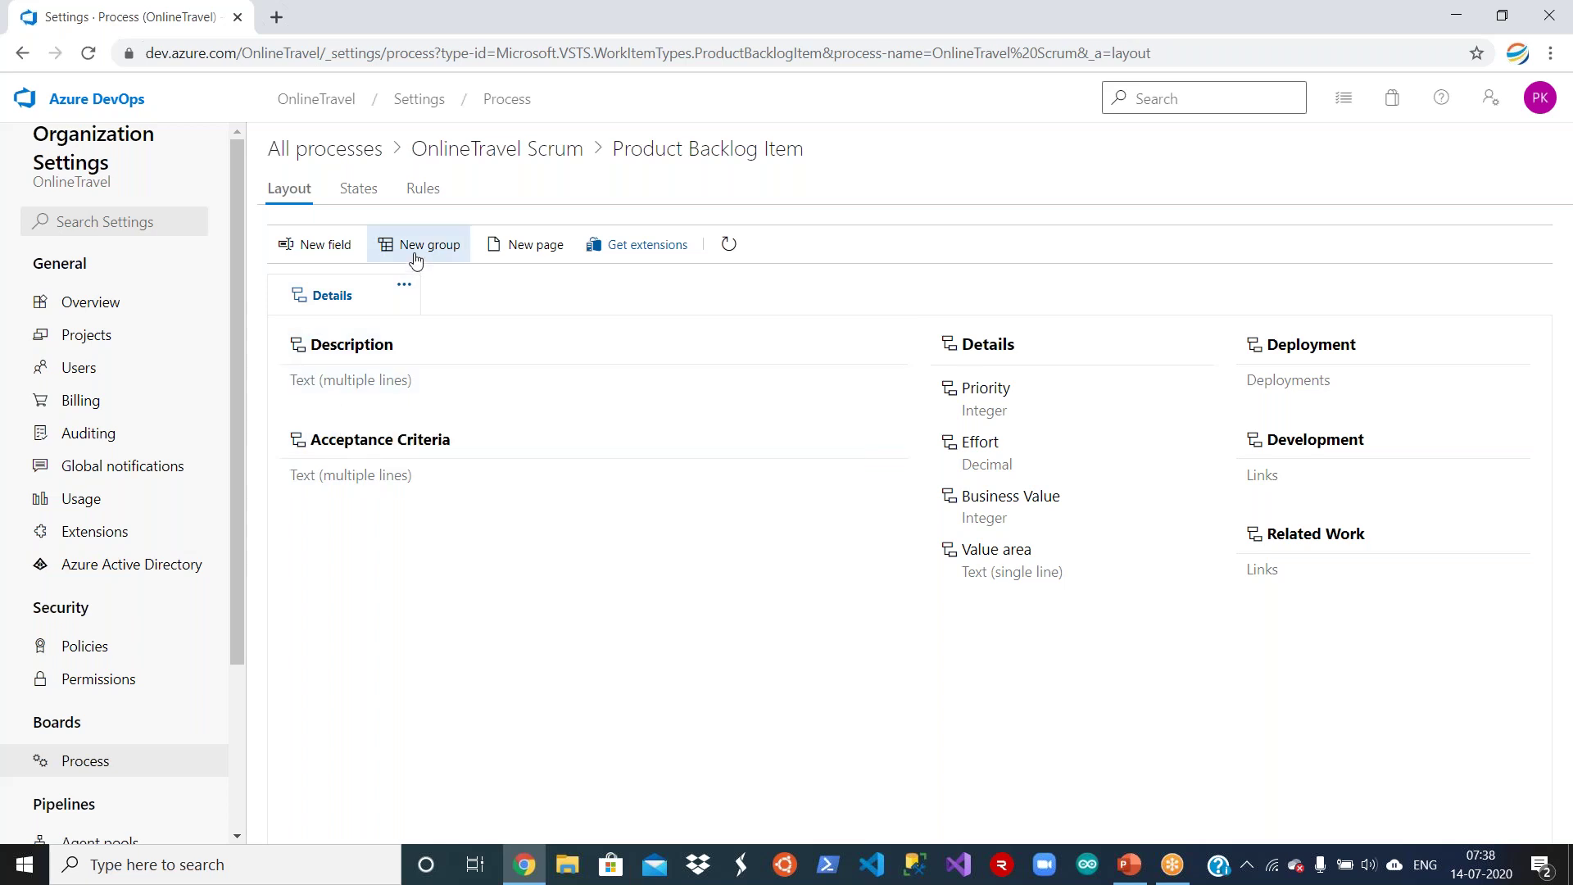
Define a new Product Backlog Item field named Build ID with the type Decimal.
click(323, 252)
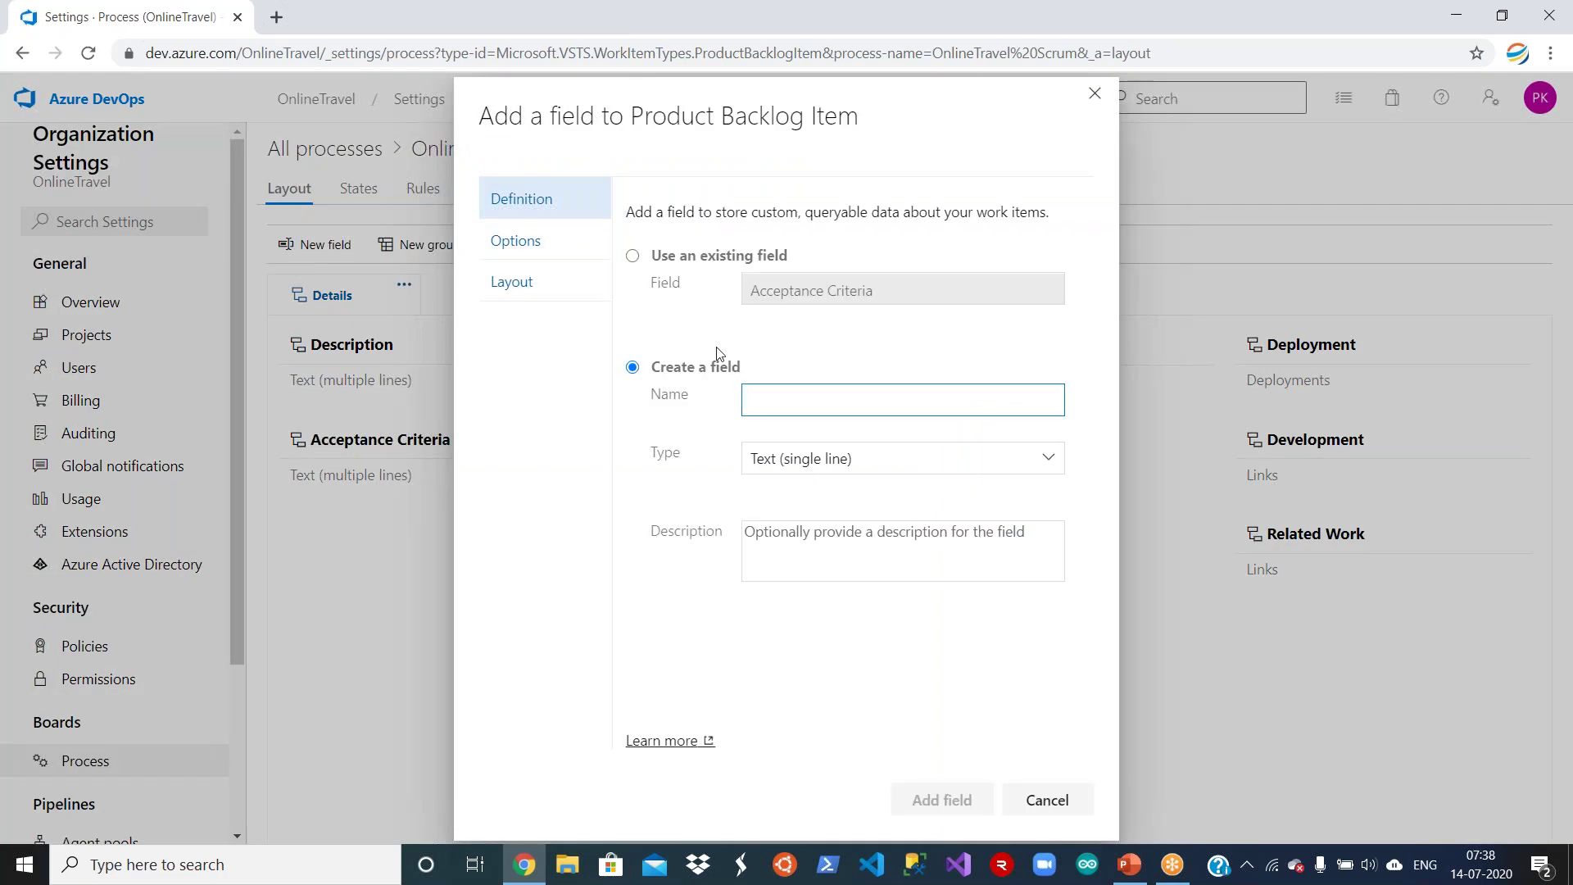
click(789, 399)
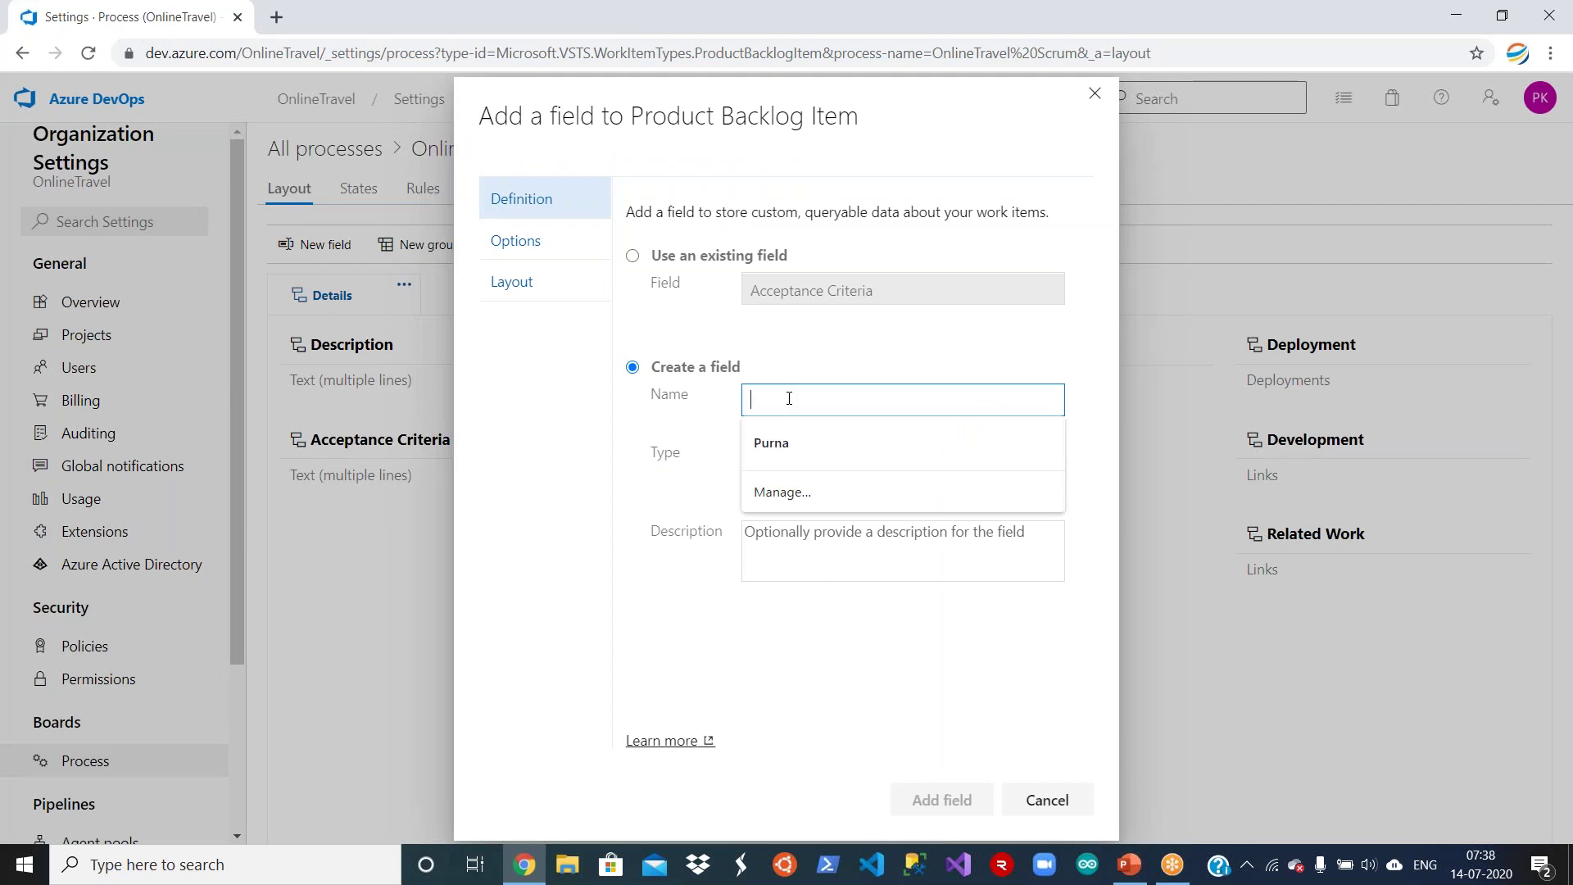
text(Buil)
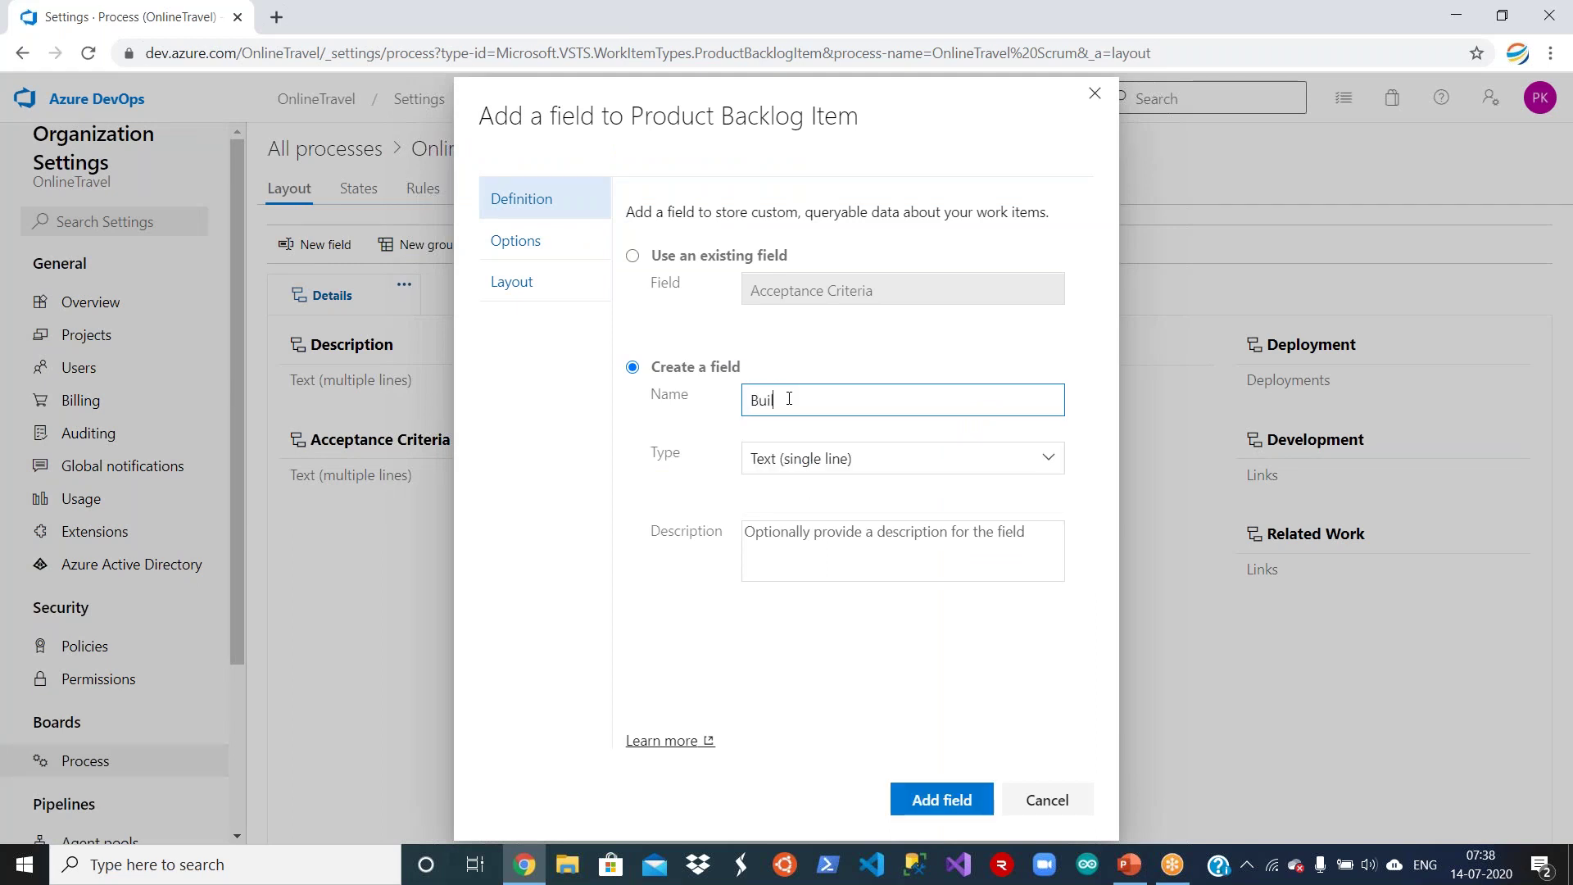
text(d ID)
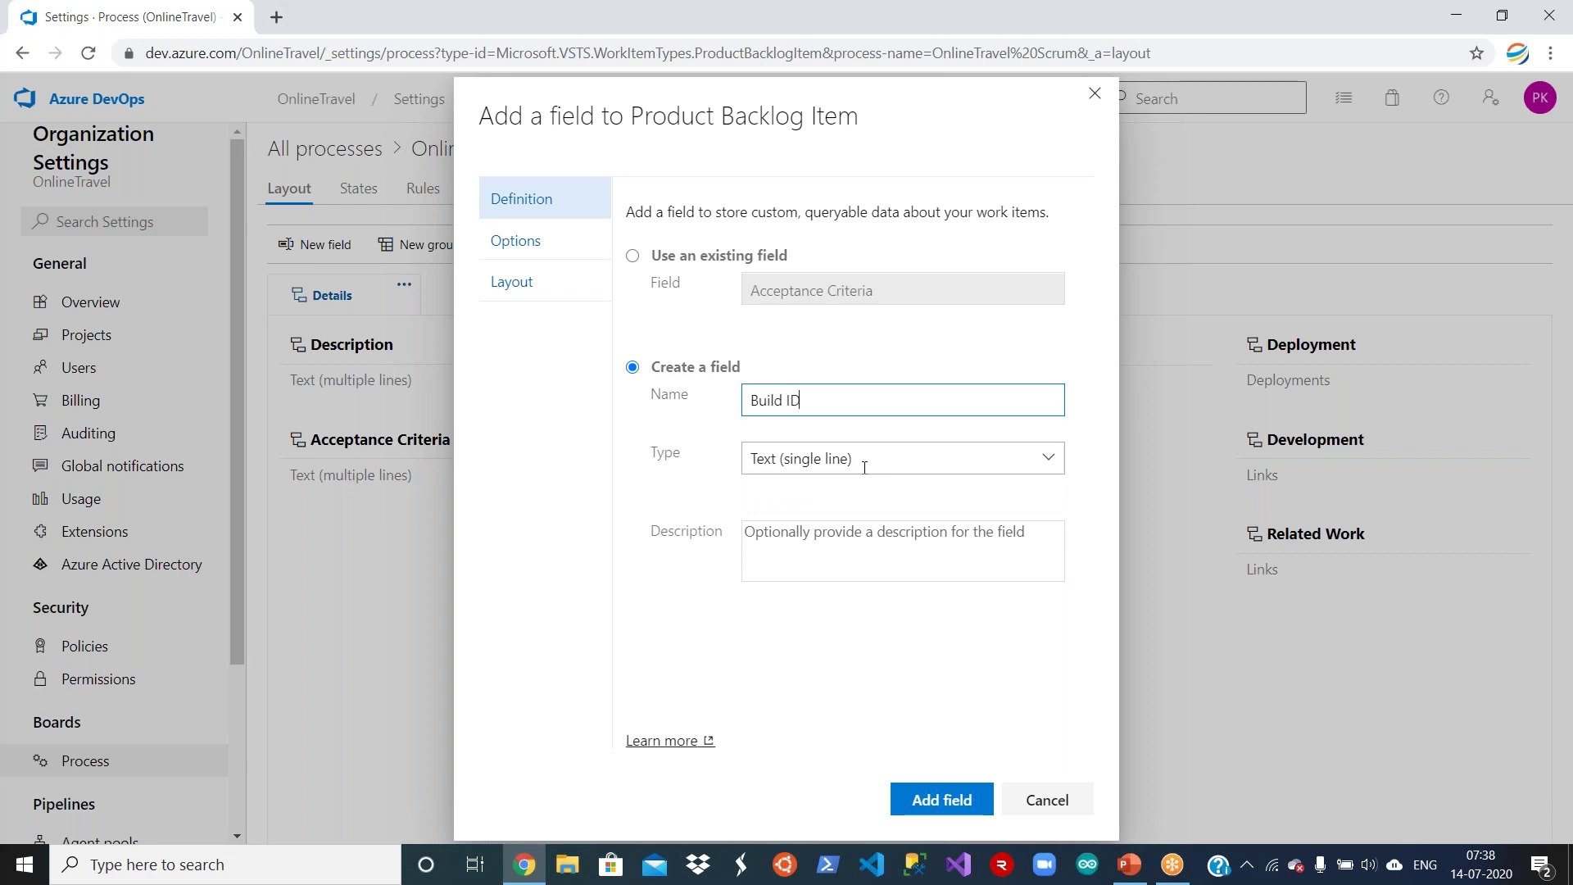
click(1051, 465)
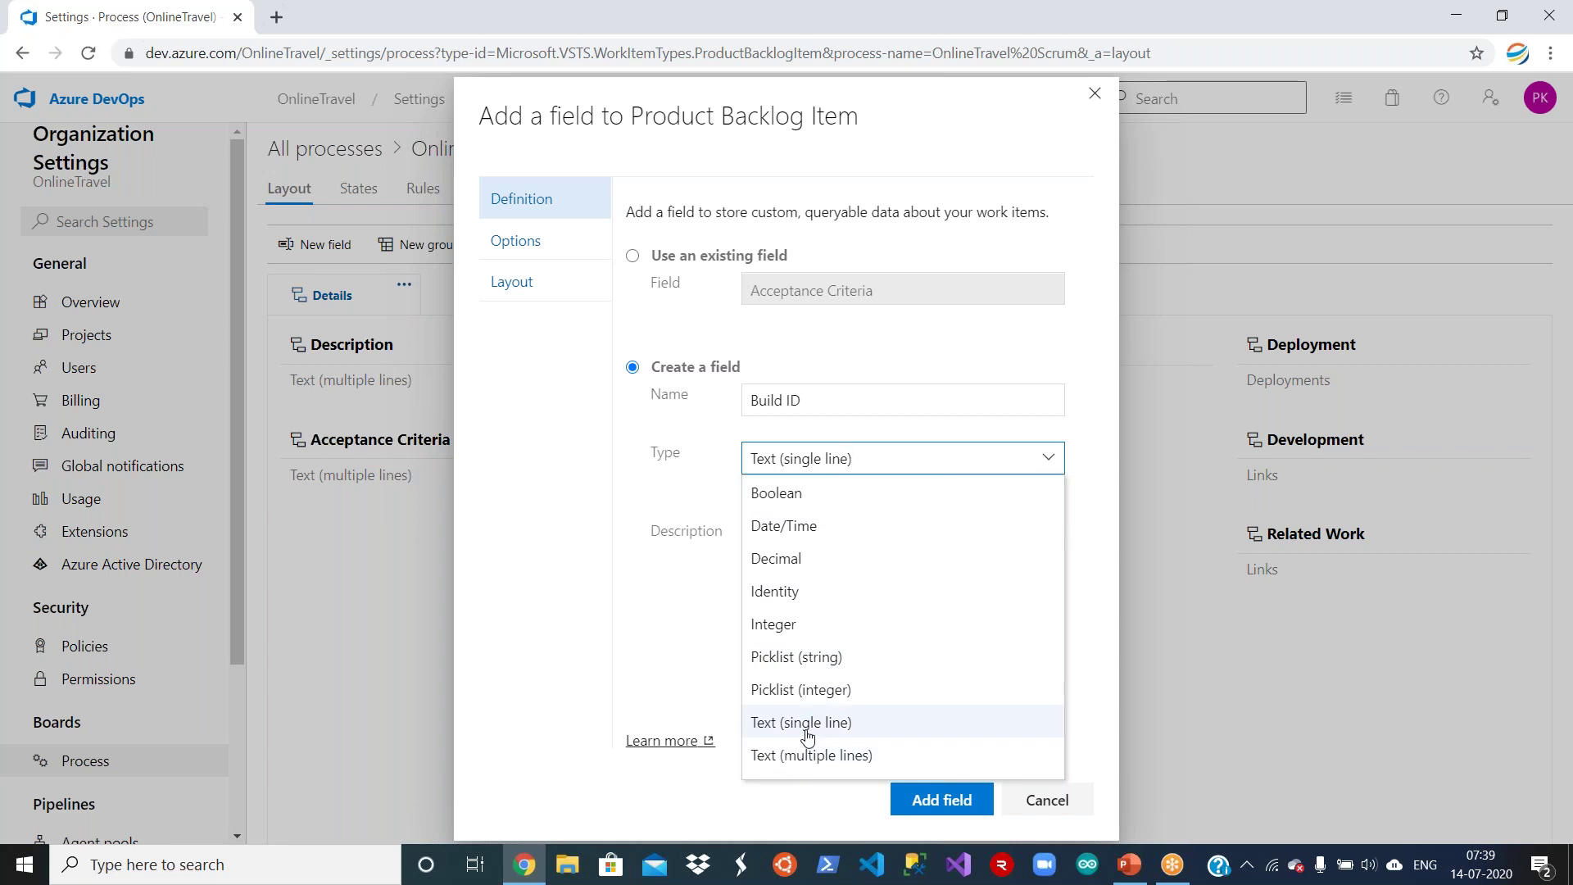
click(817, 565)
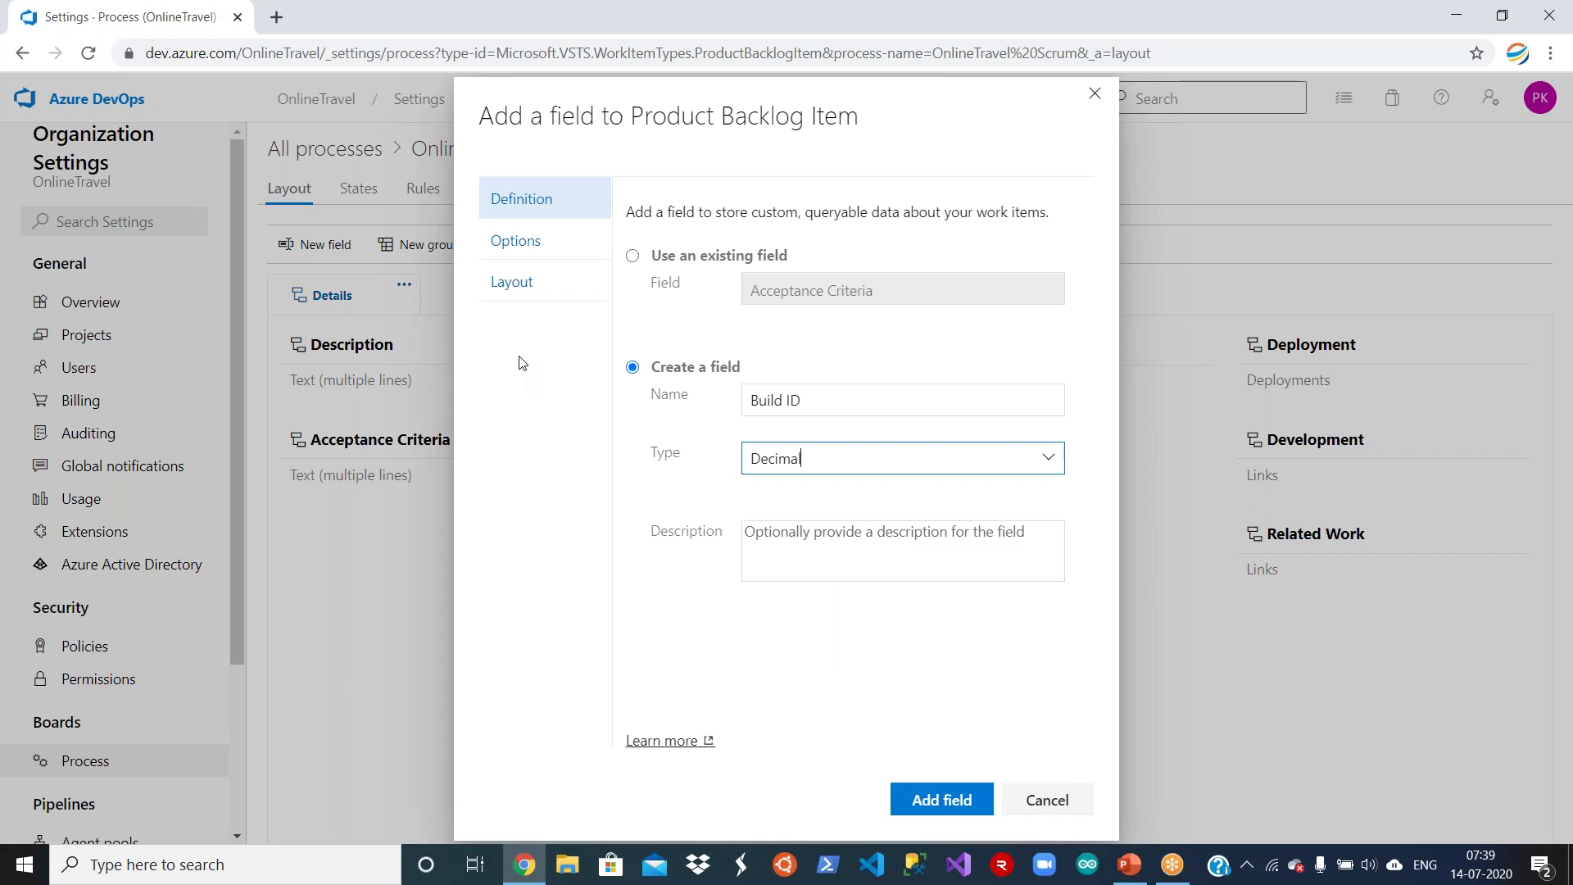
Make the Build ID field required and add it to the Details group on the Details page.
click(531, 244)
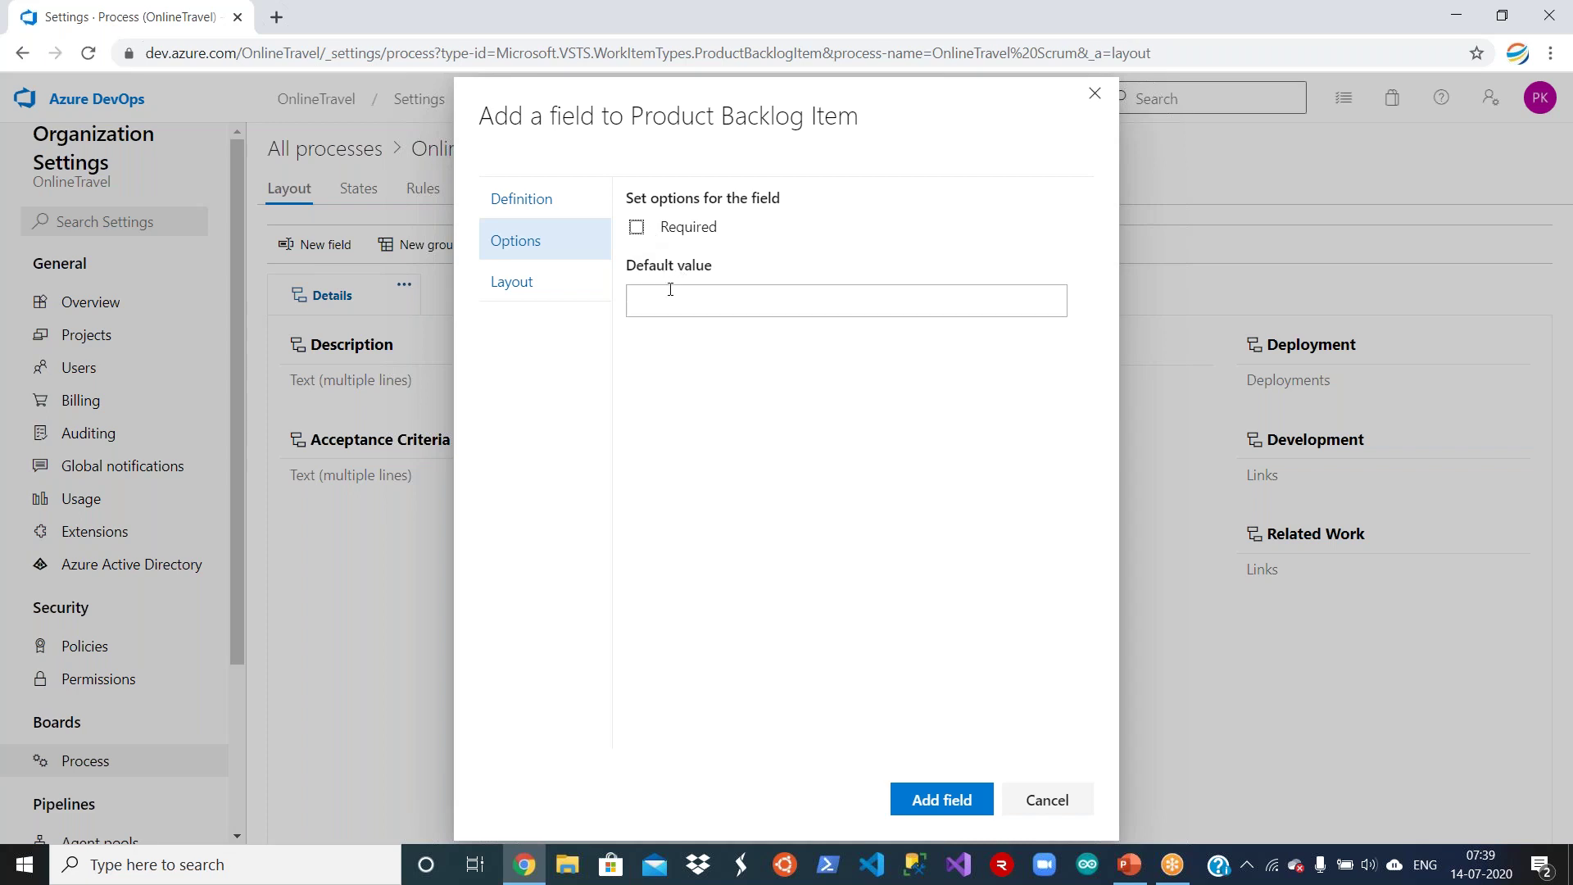
click(637, 230)
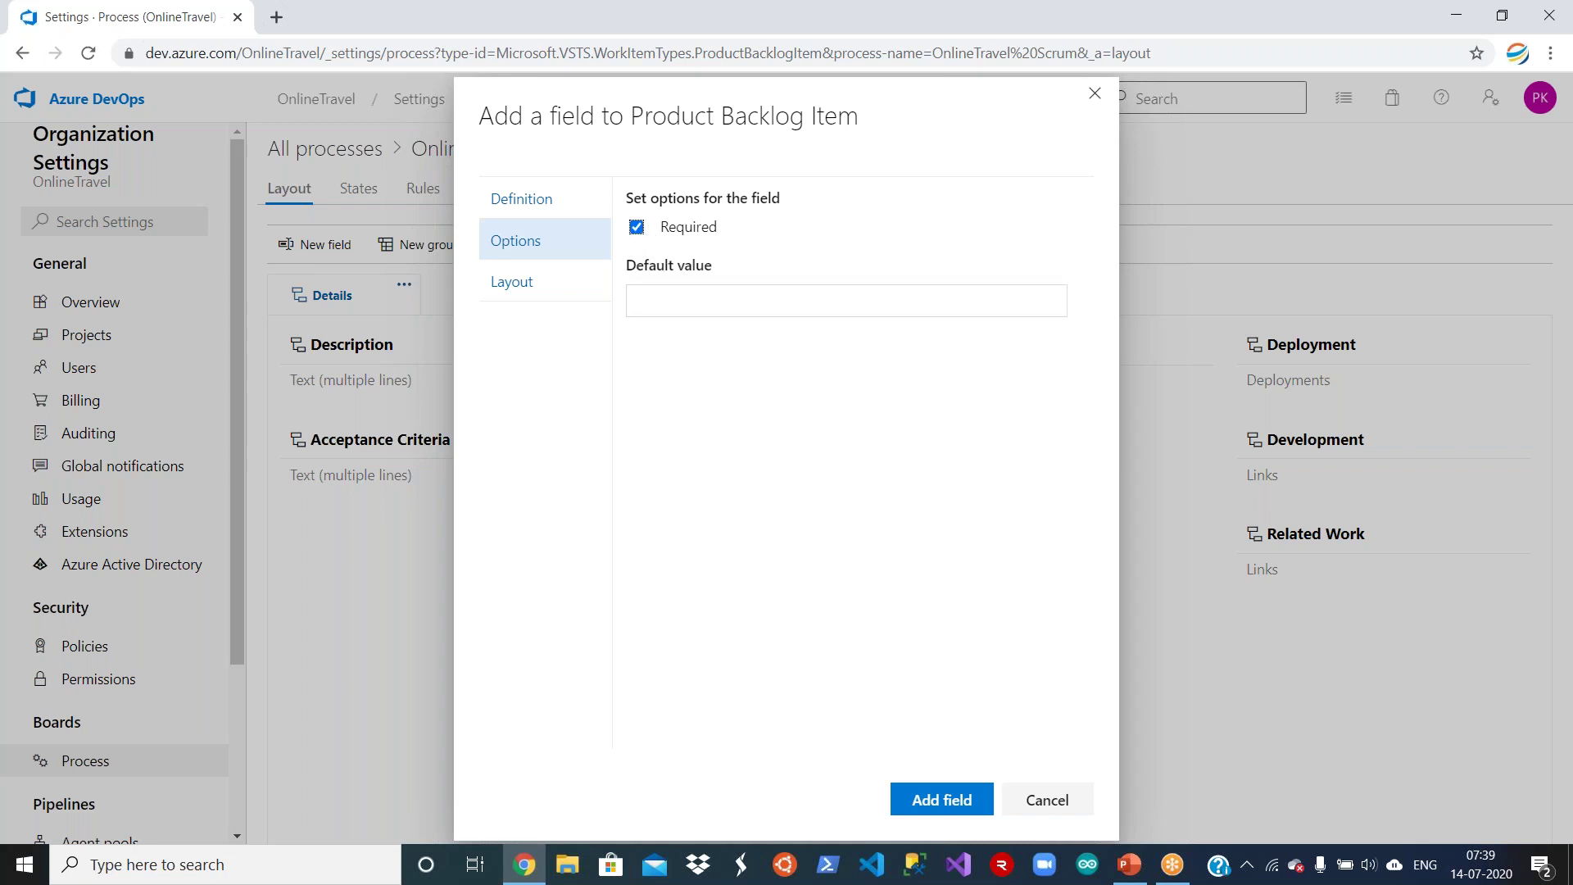
click(509, 293)
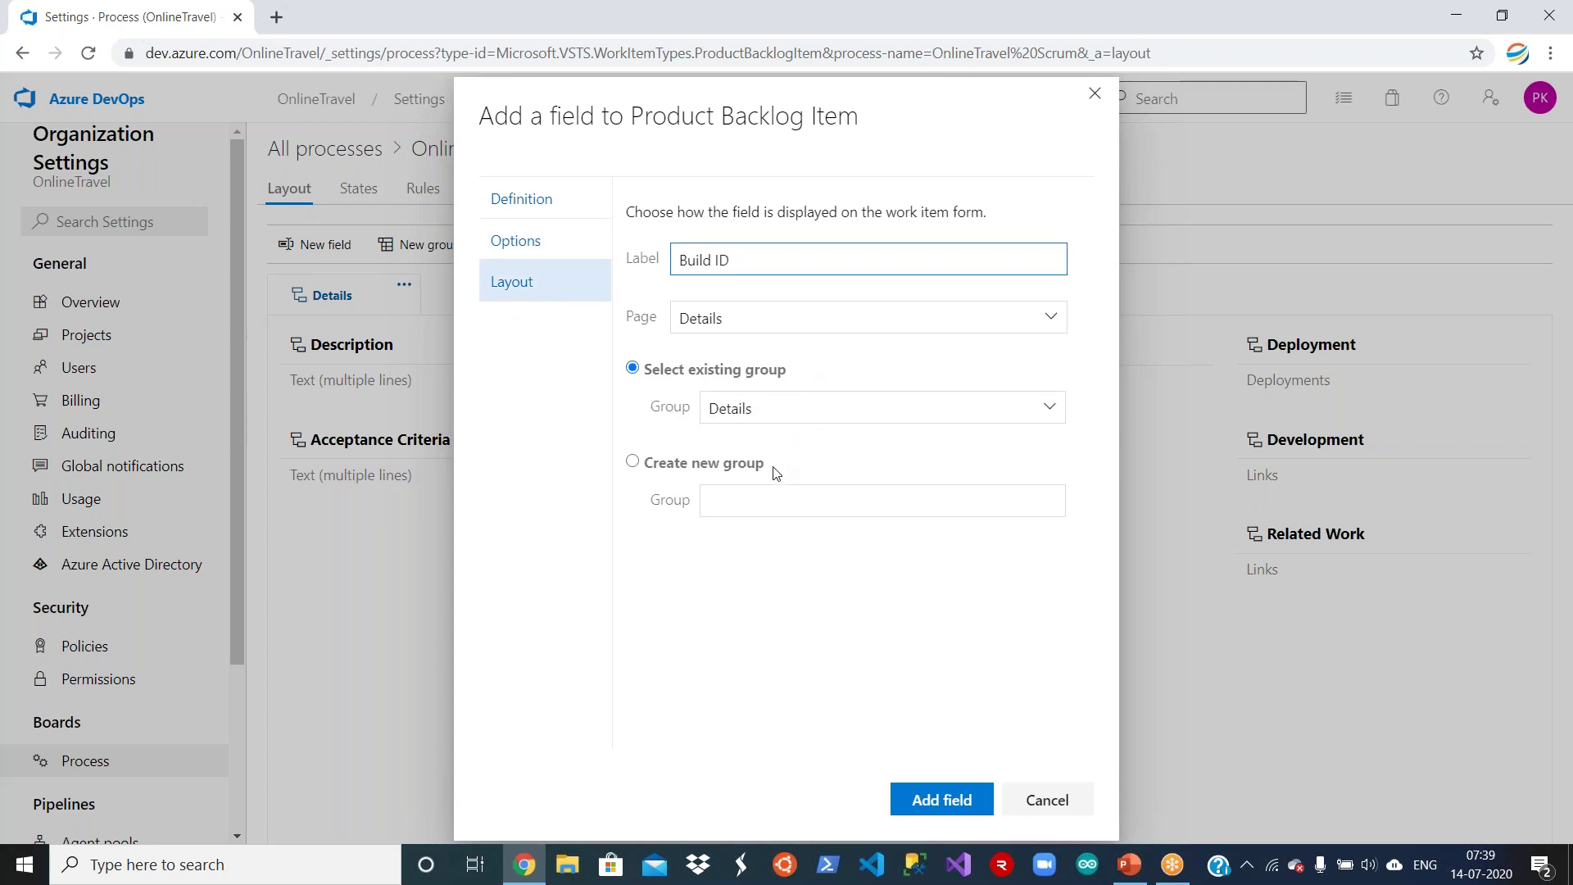
click(953, 806)
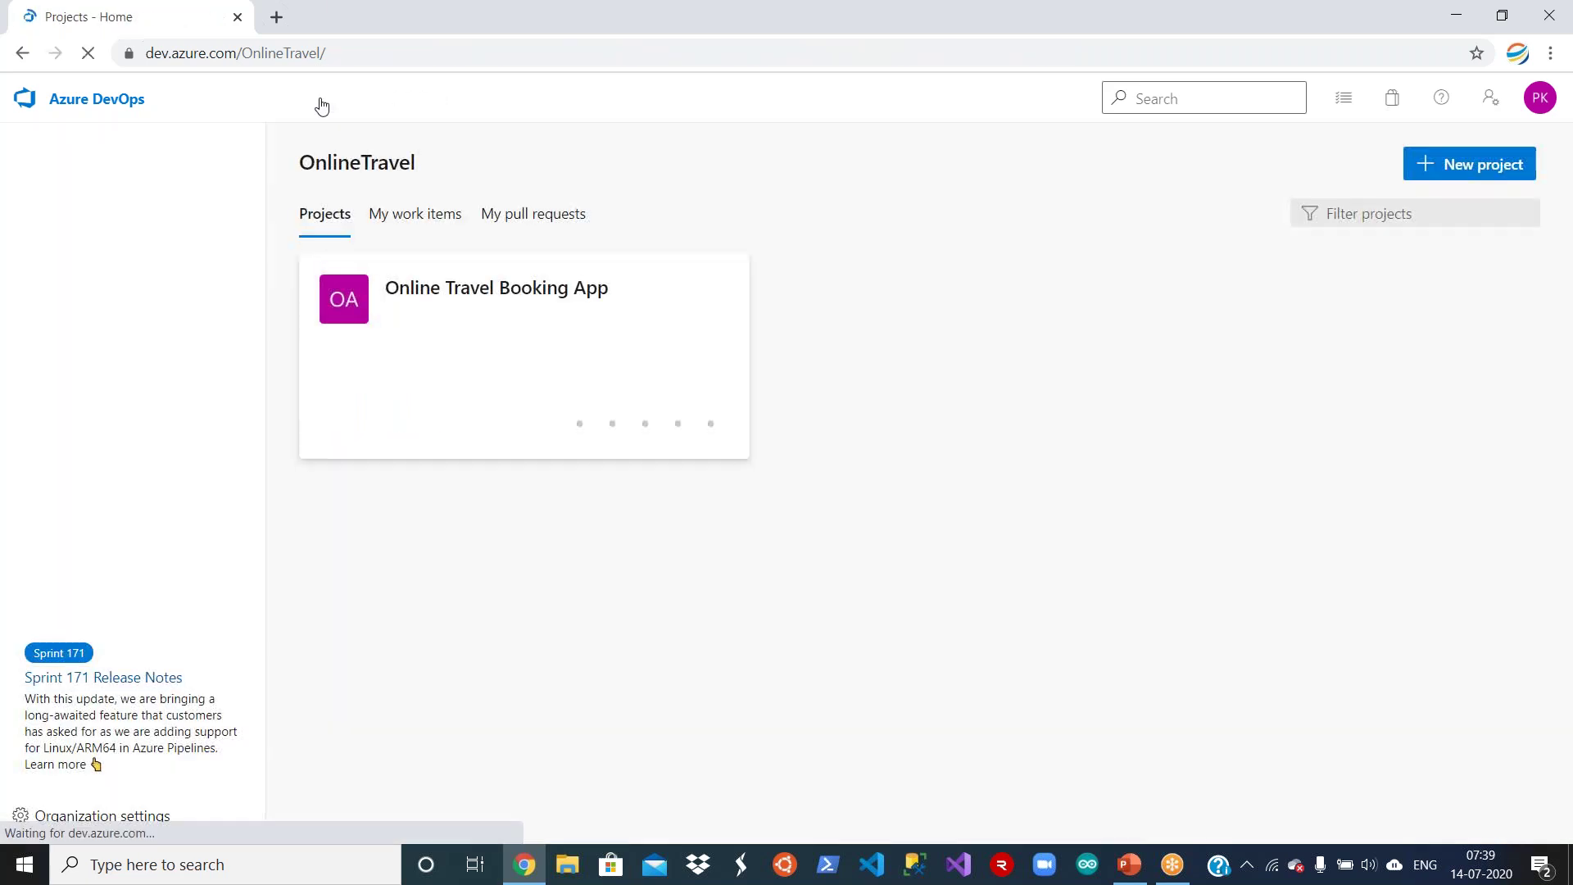
Open the Book Flights work item of the Online Travel Booking App project and enter the description "test desc".
click(469, 296)
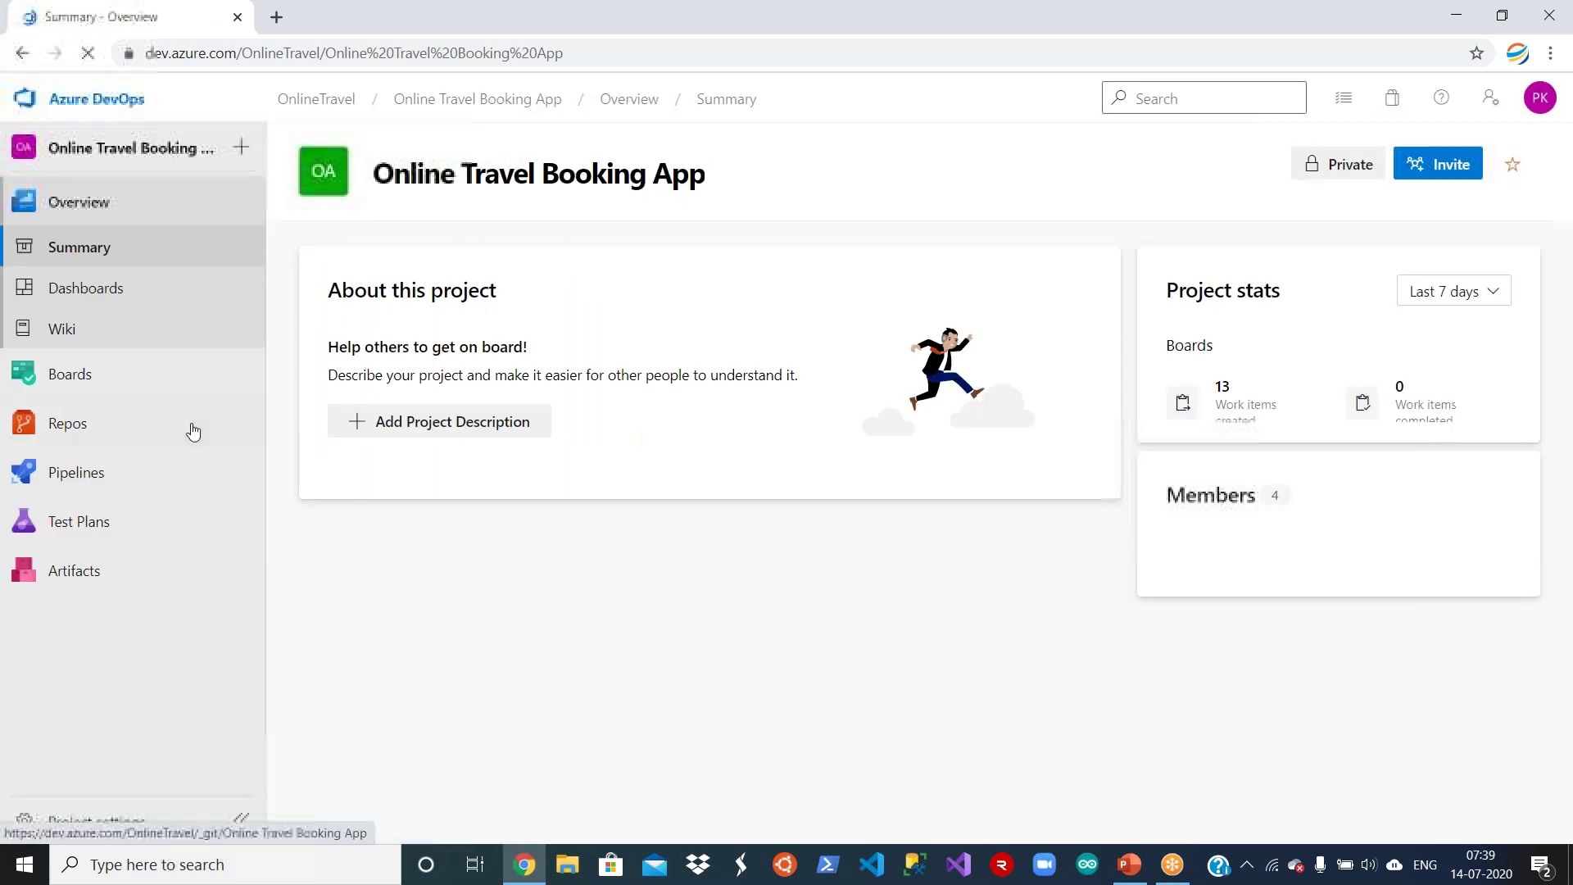
mouse_move(193, 379)
click(379, 409)
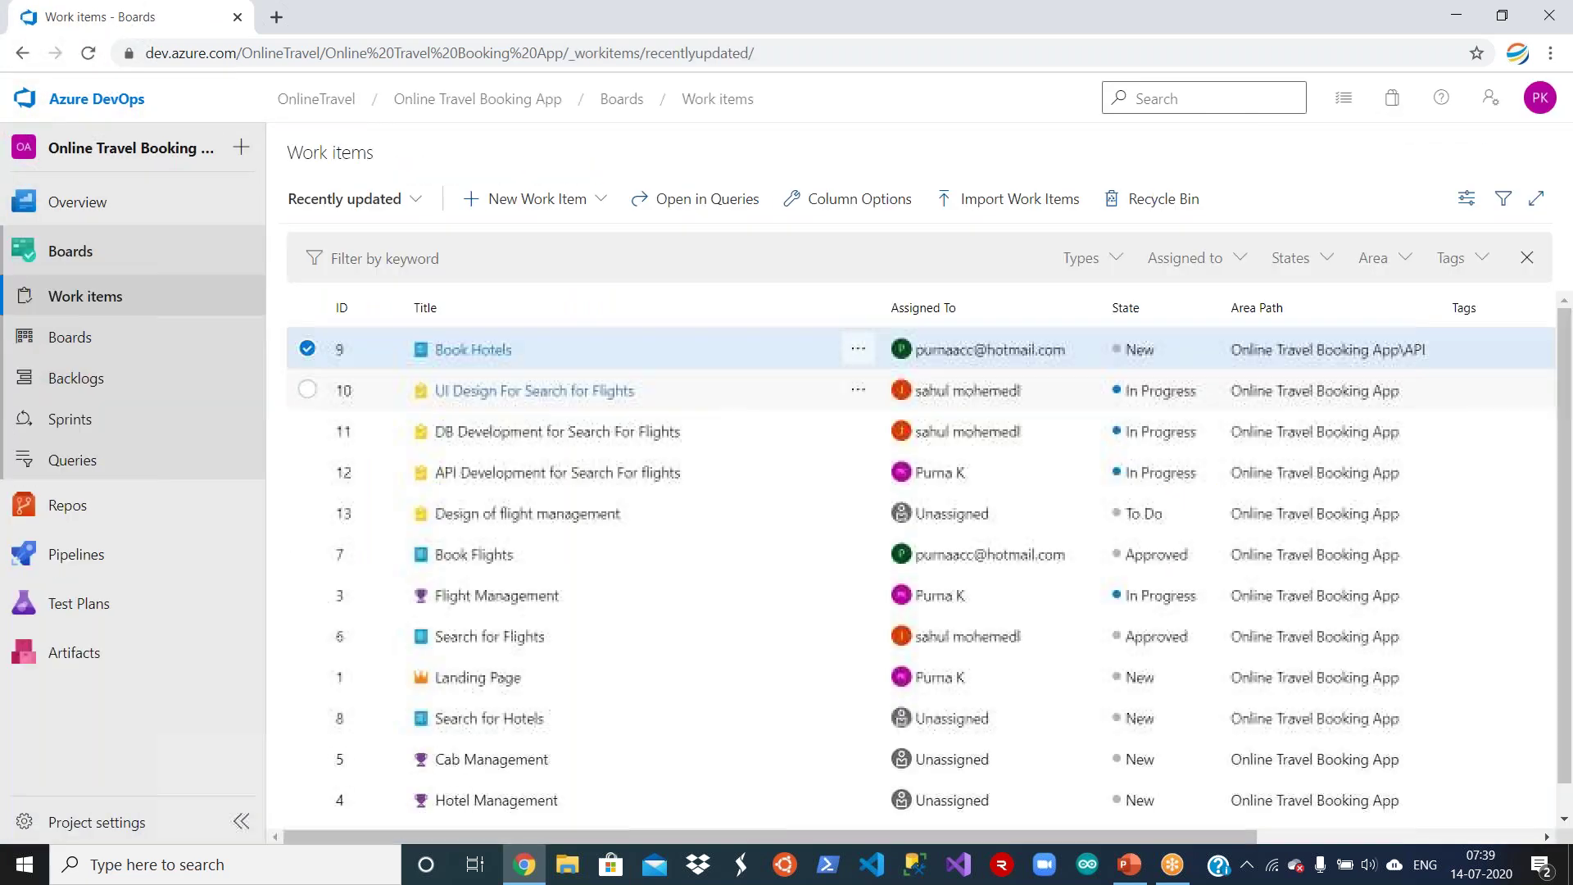
click(470, 560)
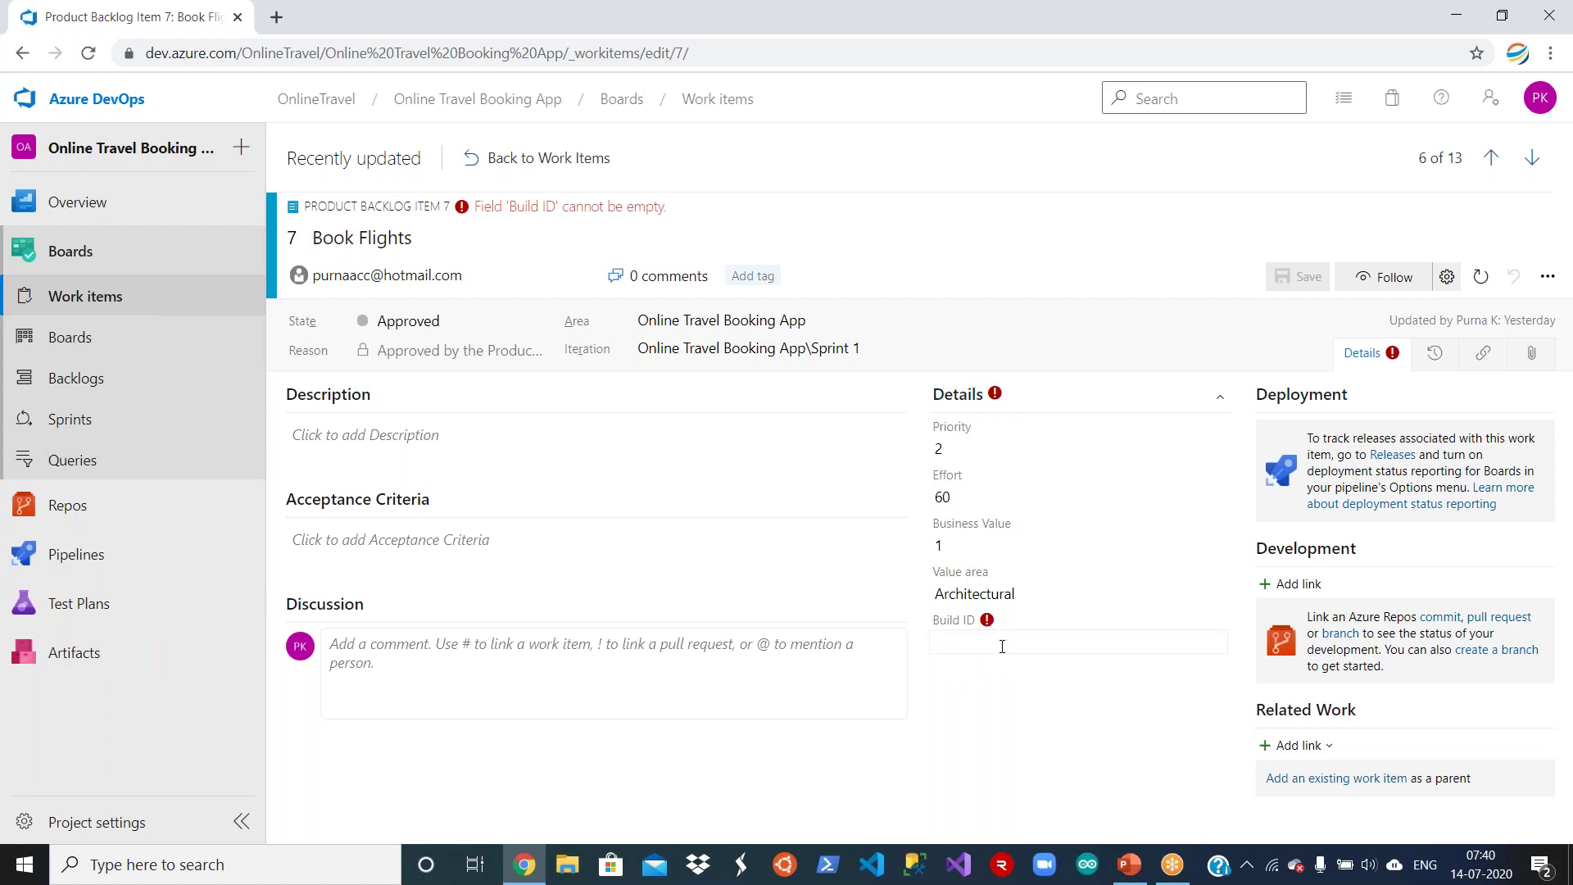
click(517, 436)
text(test)
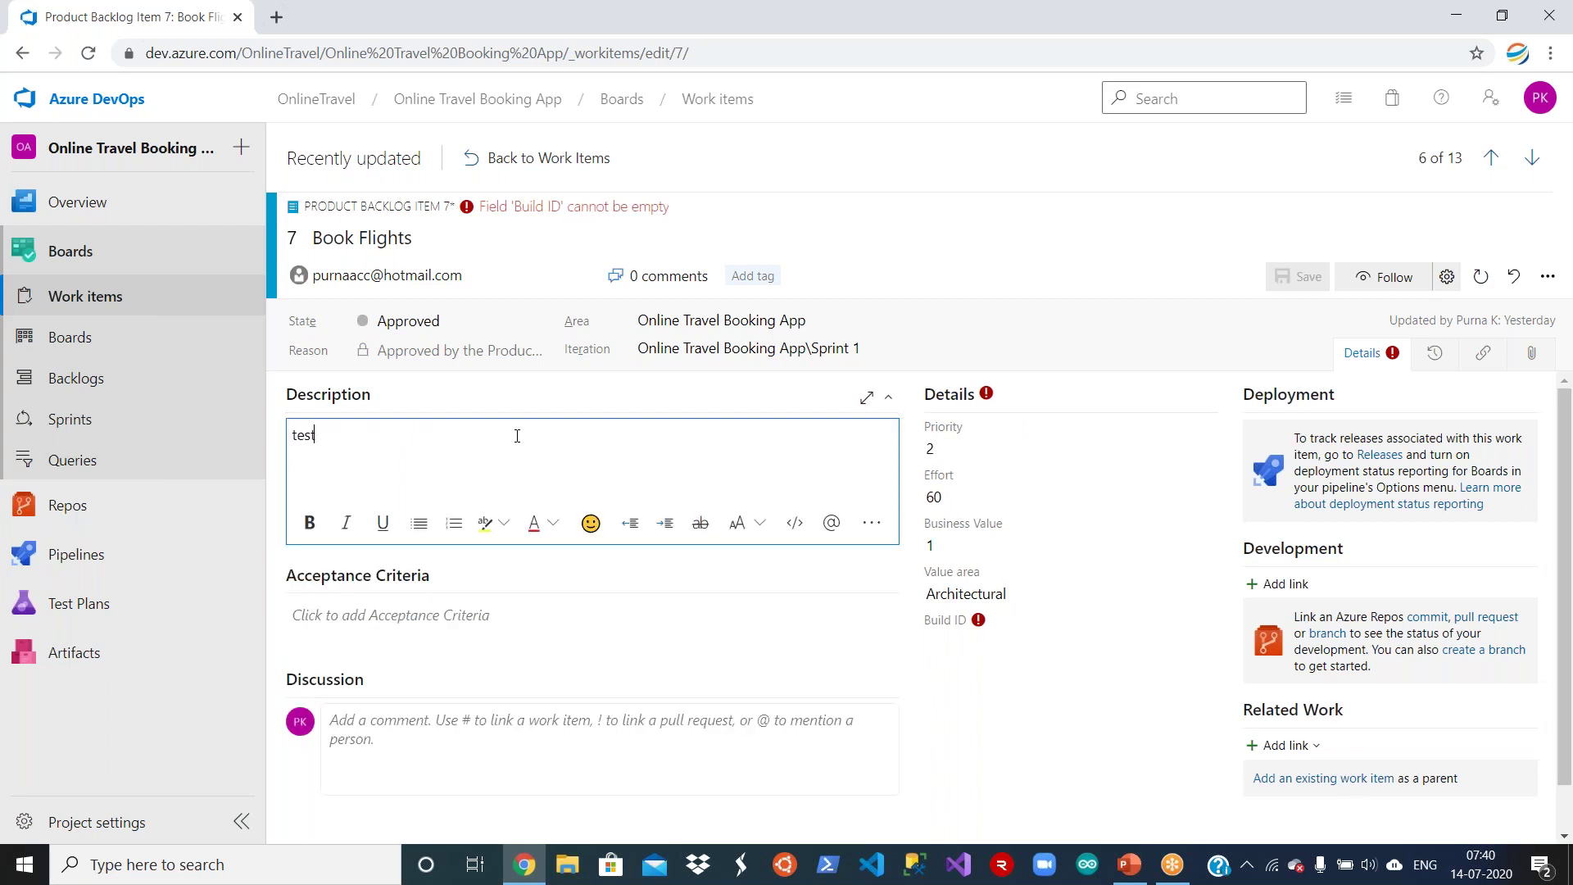
text( desc)
click(1131, 264)
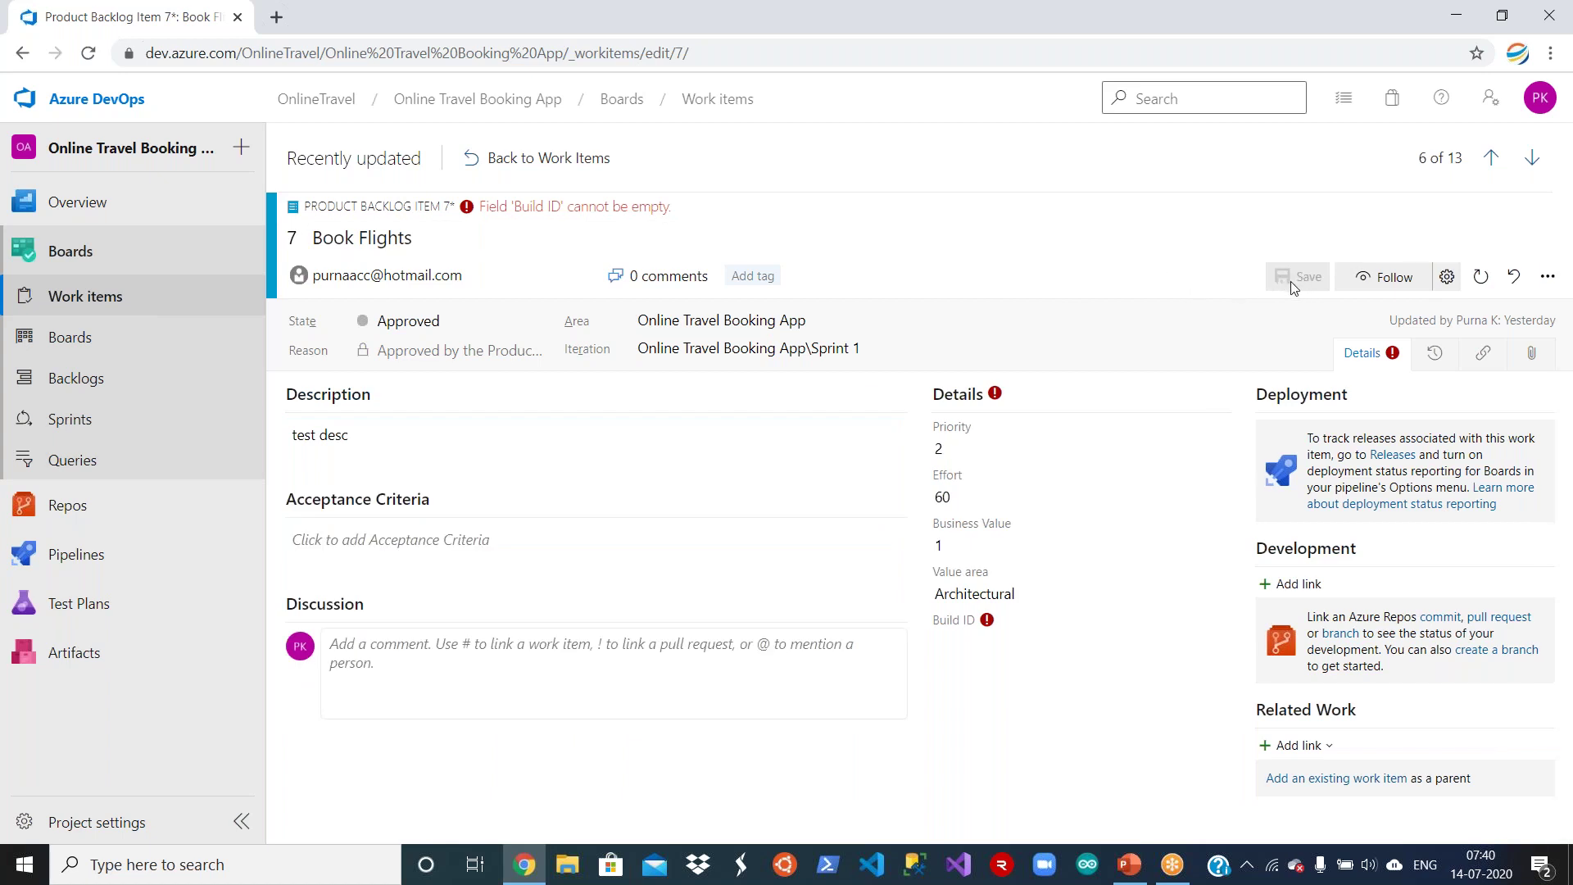
Enter 10.09.0283 as the Build ID of Book Flights.
click(1001, 646)
text(10.0)
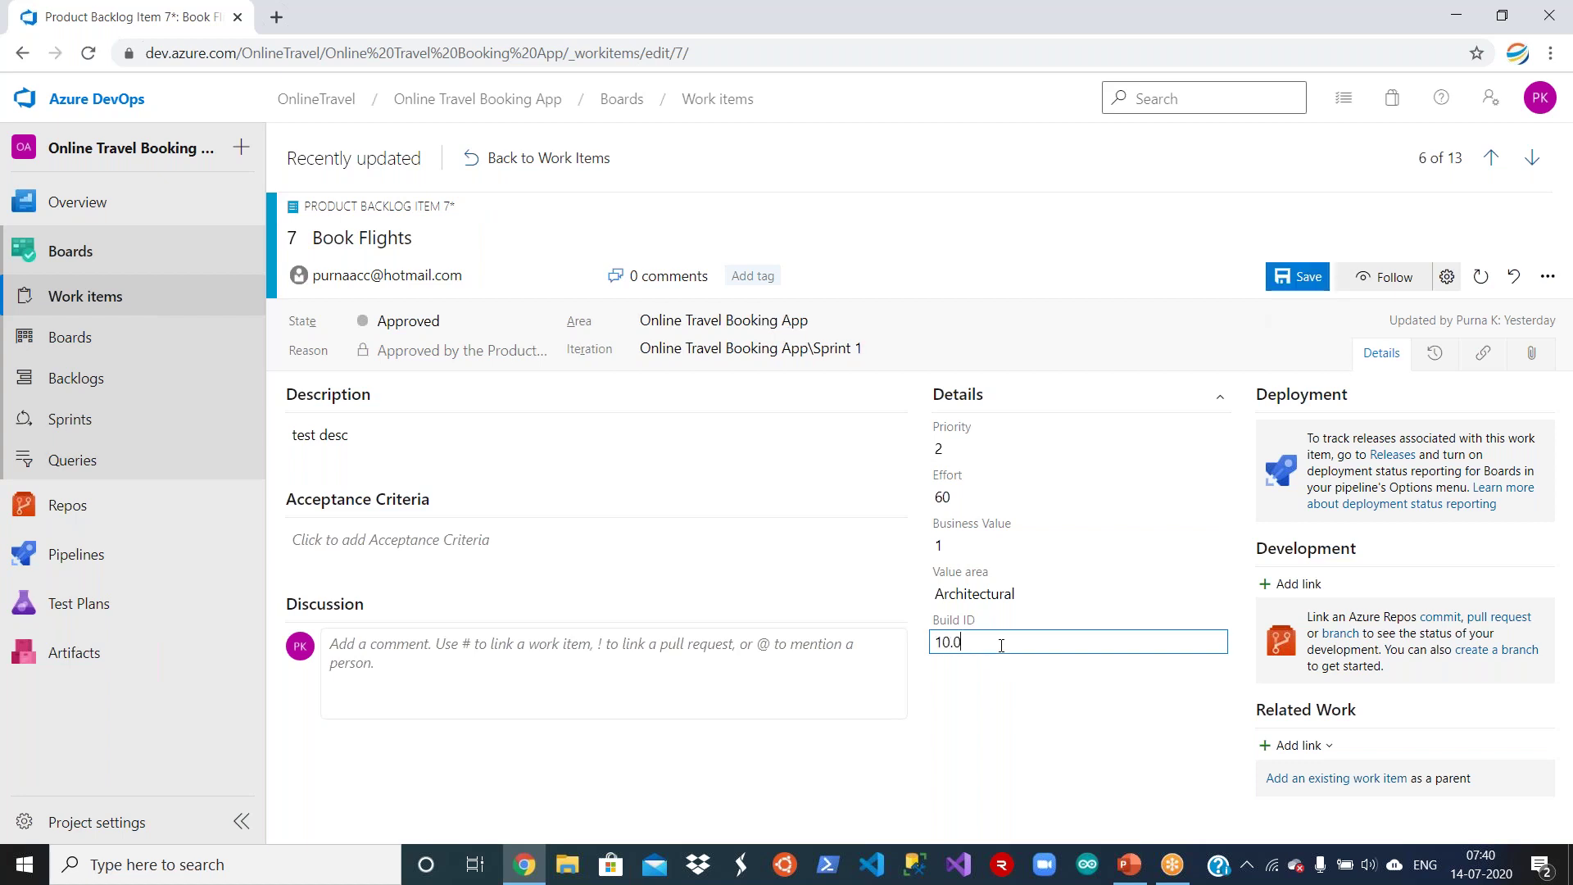
text(9.0283)
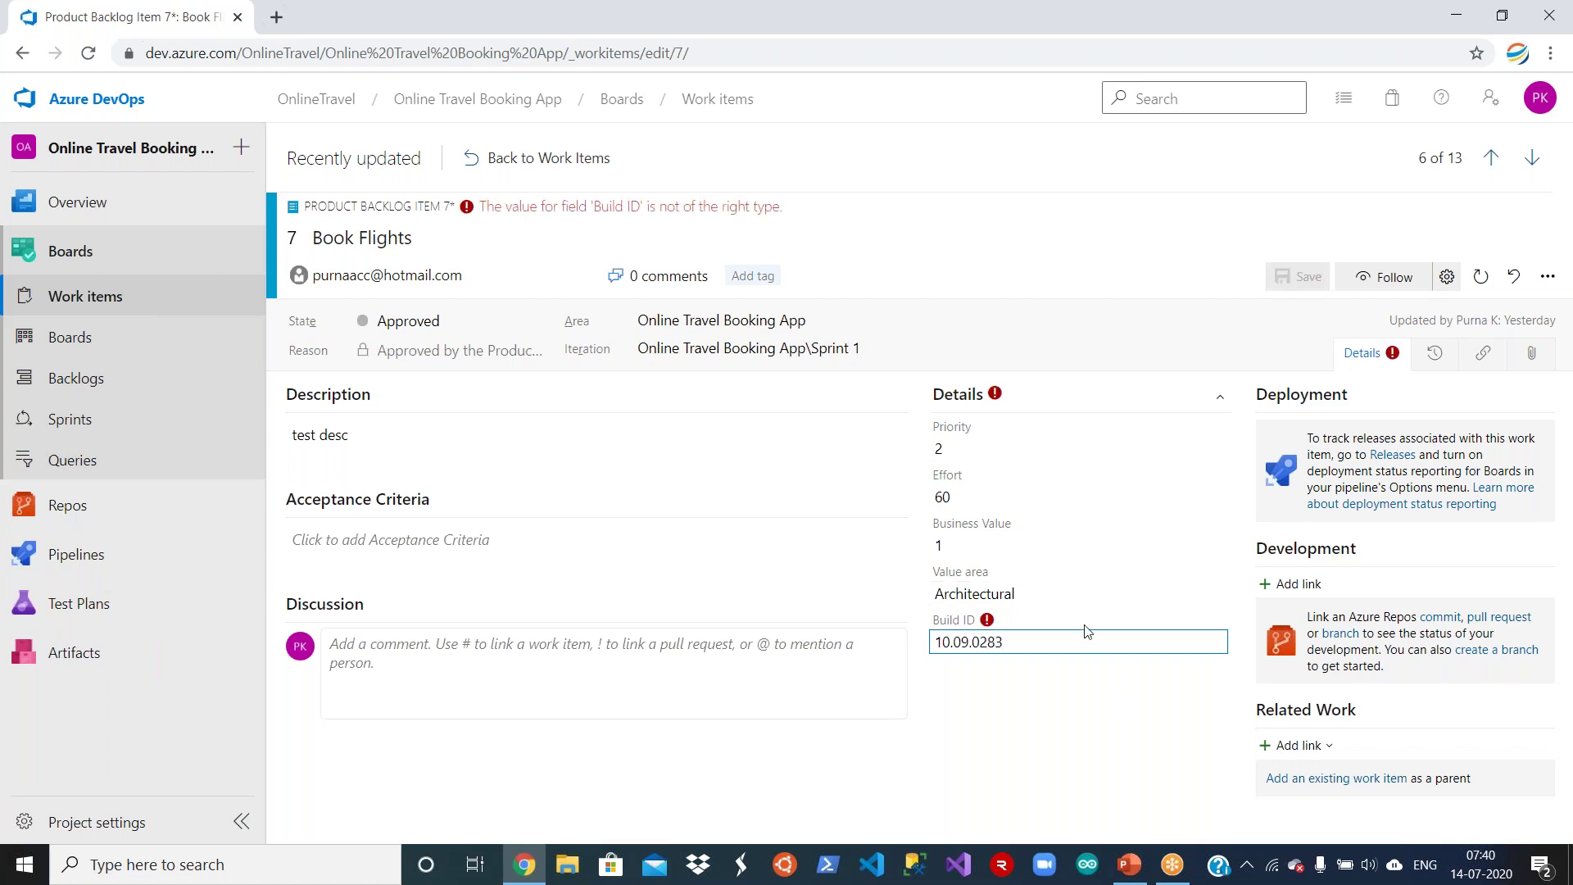
Shorten the Build ID of Book Flights to 10 and save the work item.
key(BackSpace)
key(BackSpace)
key(BackSpace)
key(BackSpace)
key(BackSpace)
key(BackSpace)
key(BackSpace)
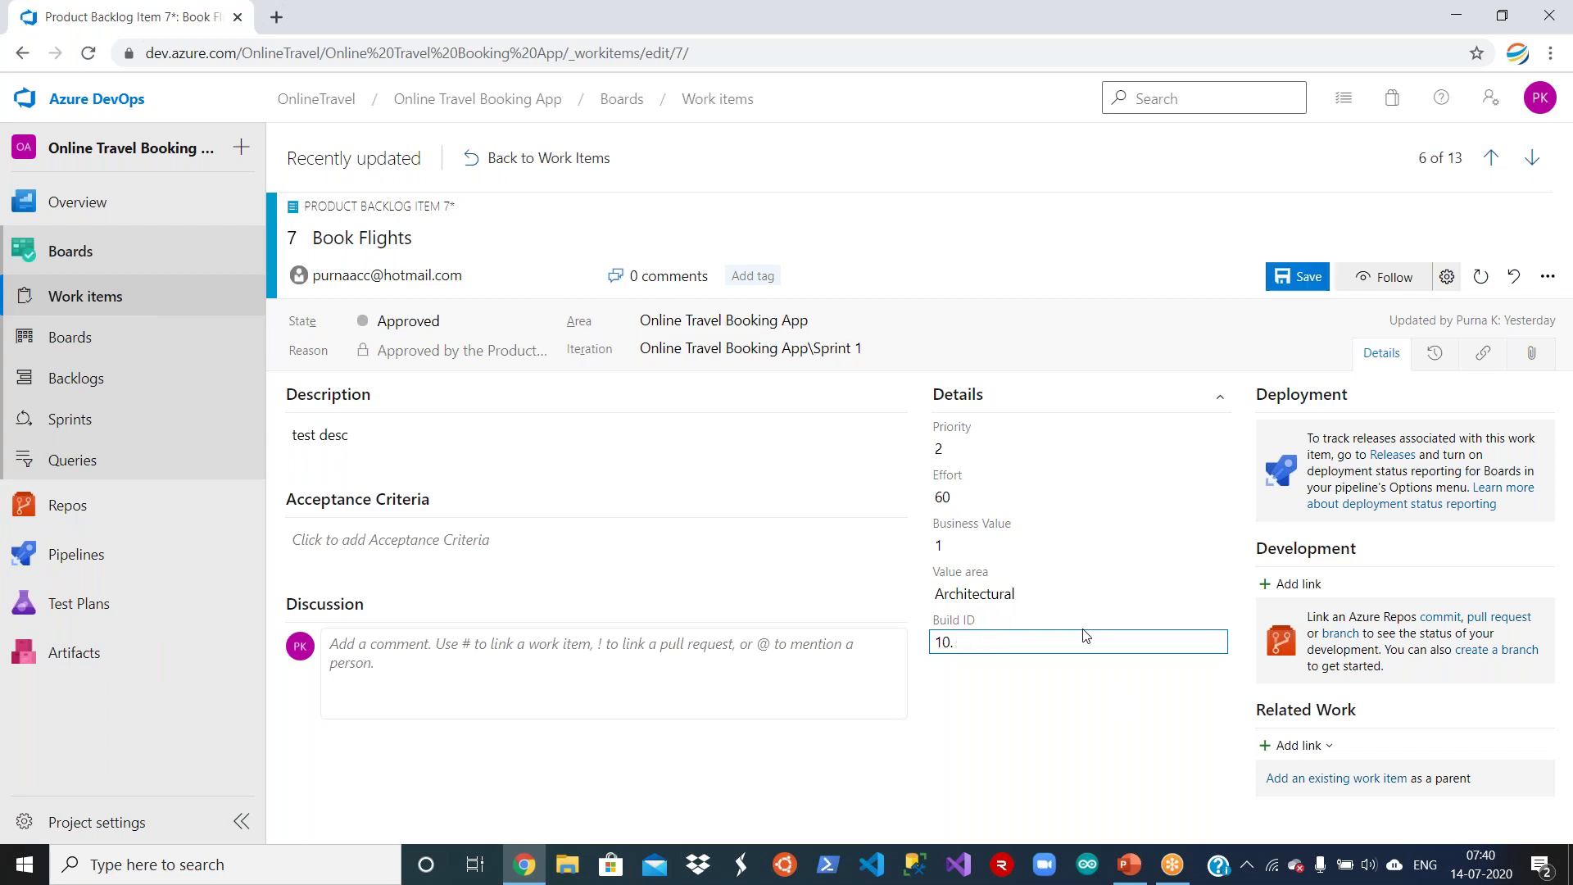
key(BackSpace)
click(1075, 726)
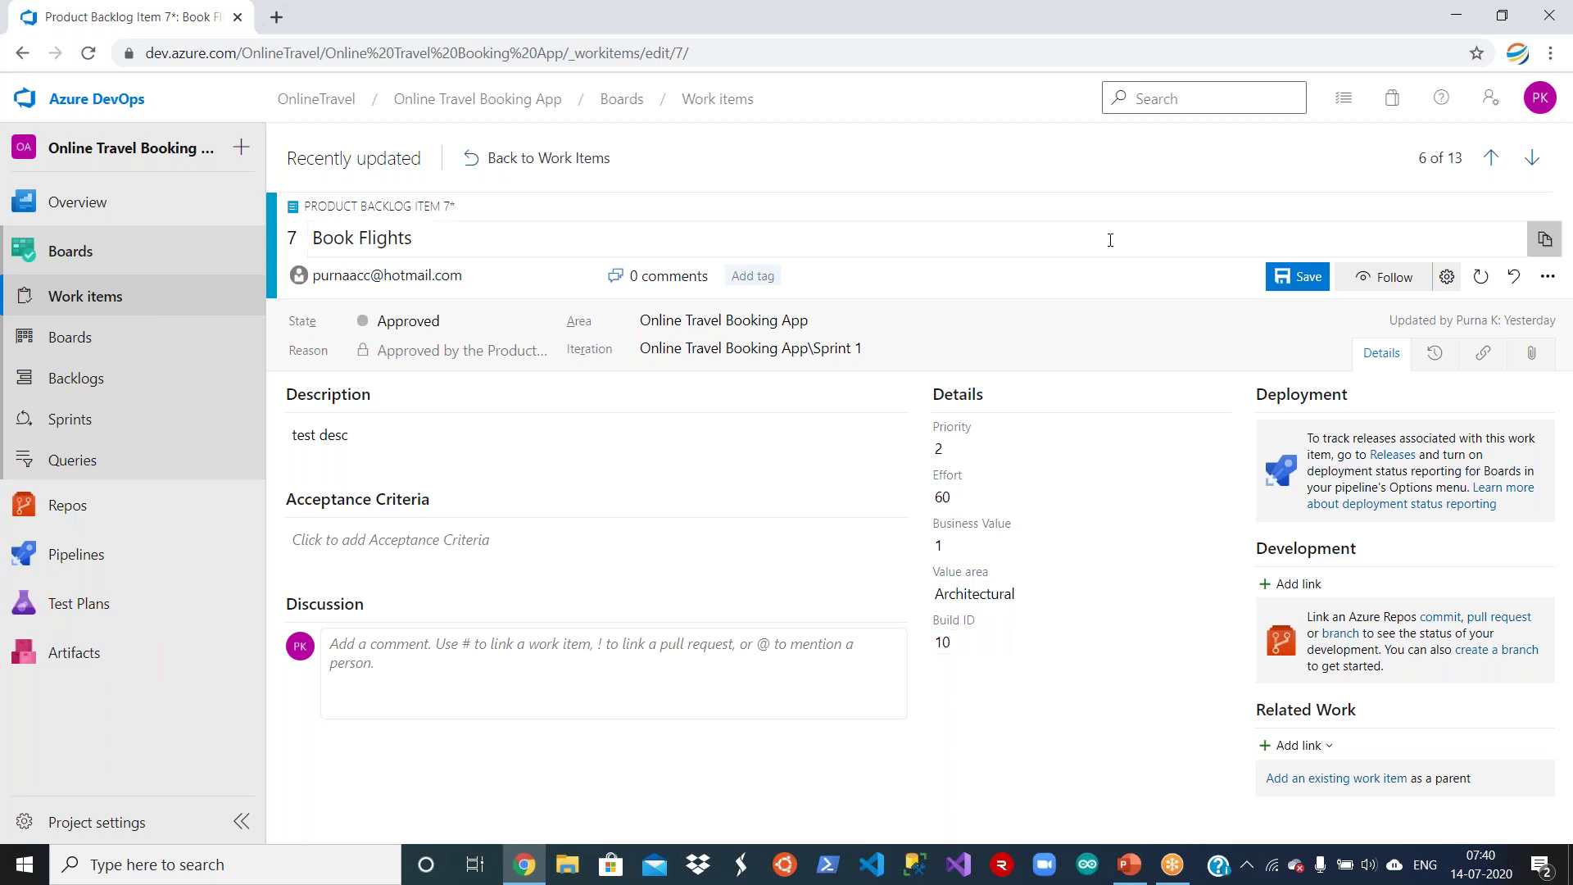
click(1298, 287)
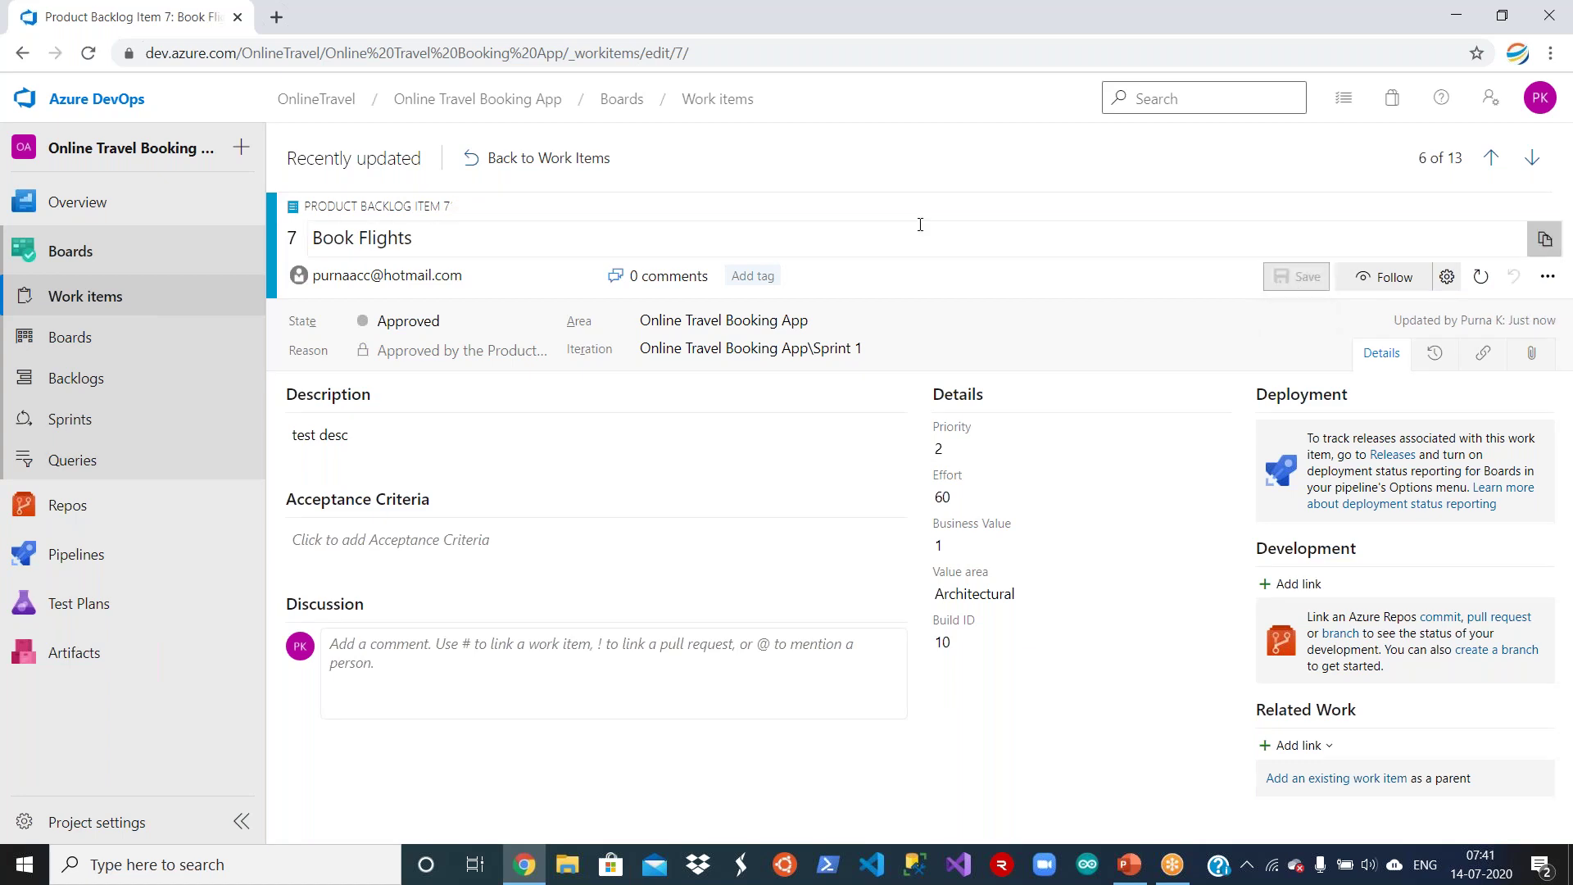
Check the Build ID field on the Search for Hotels work item and return to the work items list.
click(536, 158)
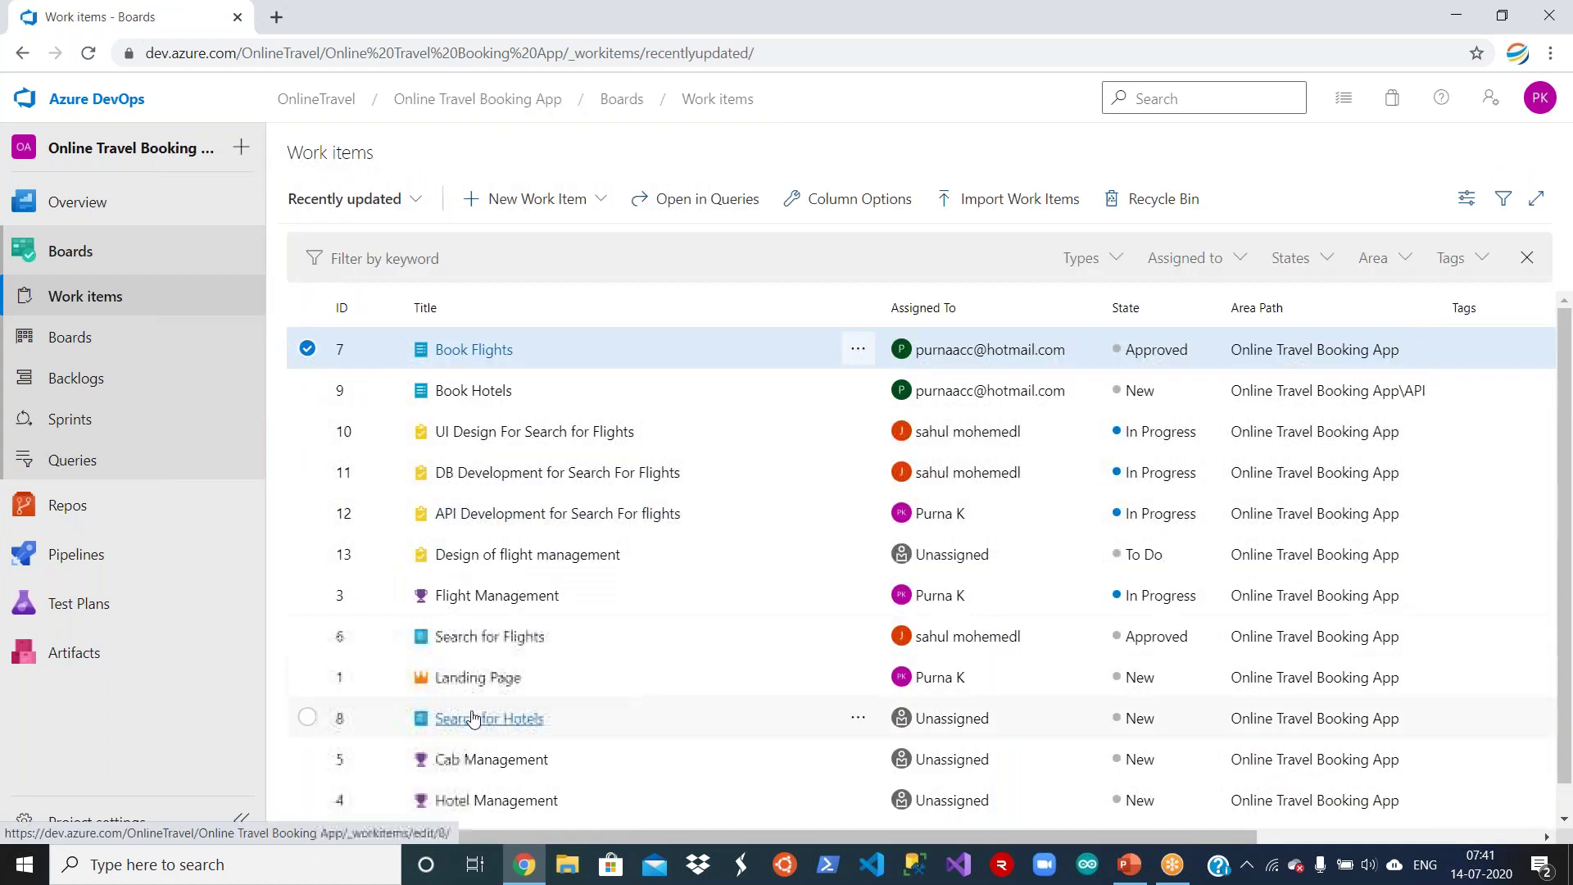
click(473, 719)
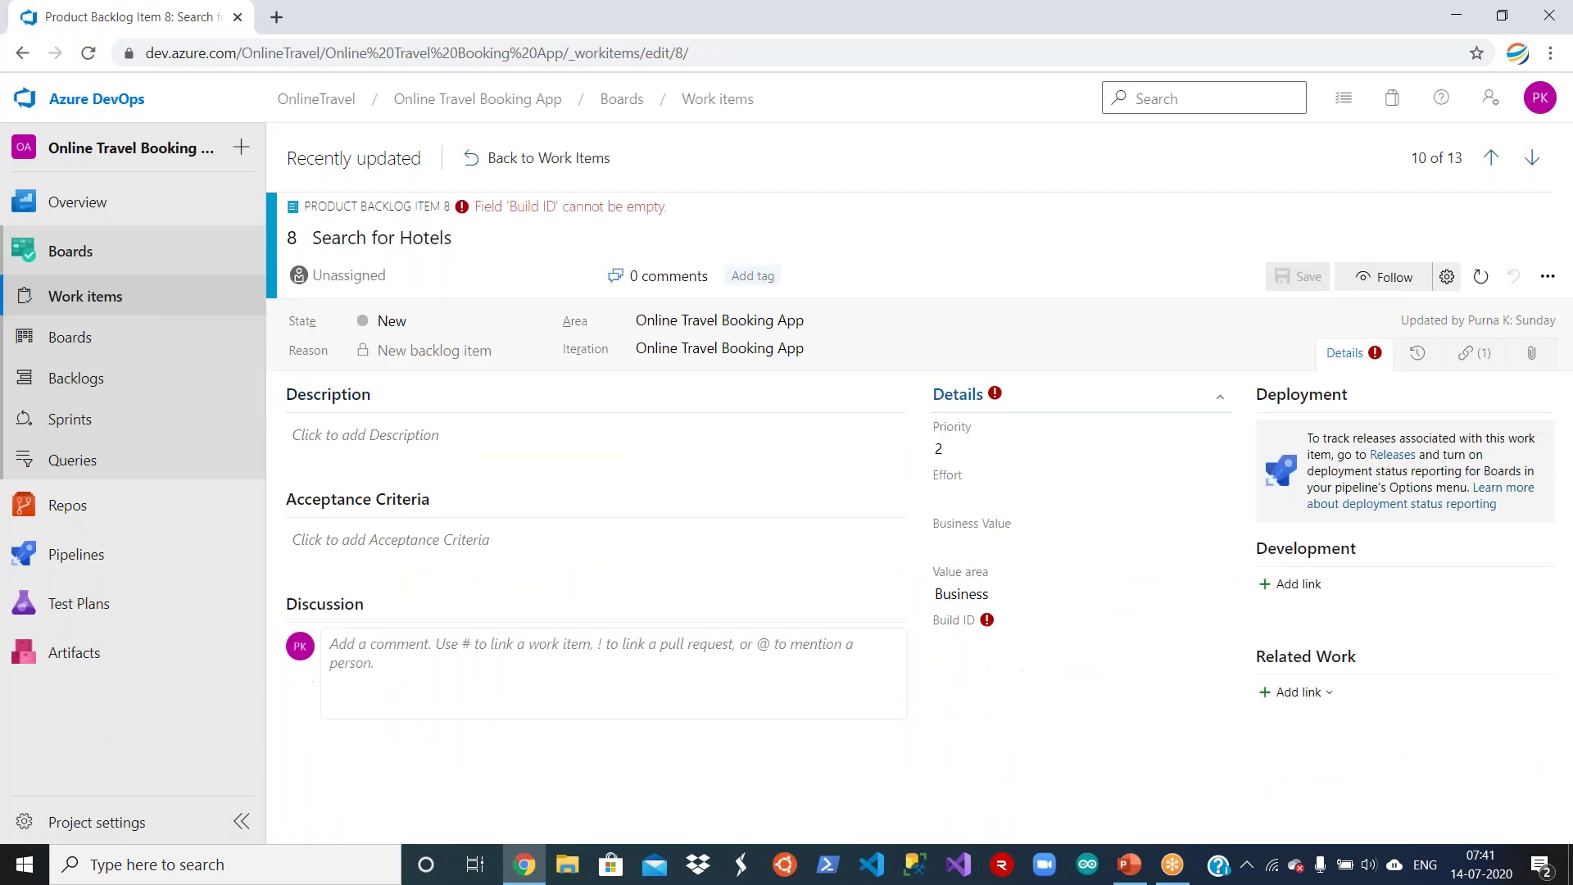
click(995, 643)
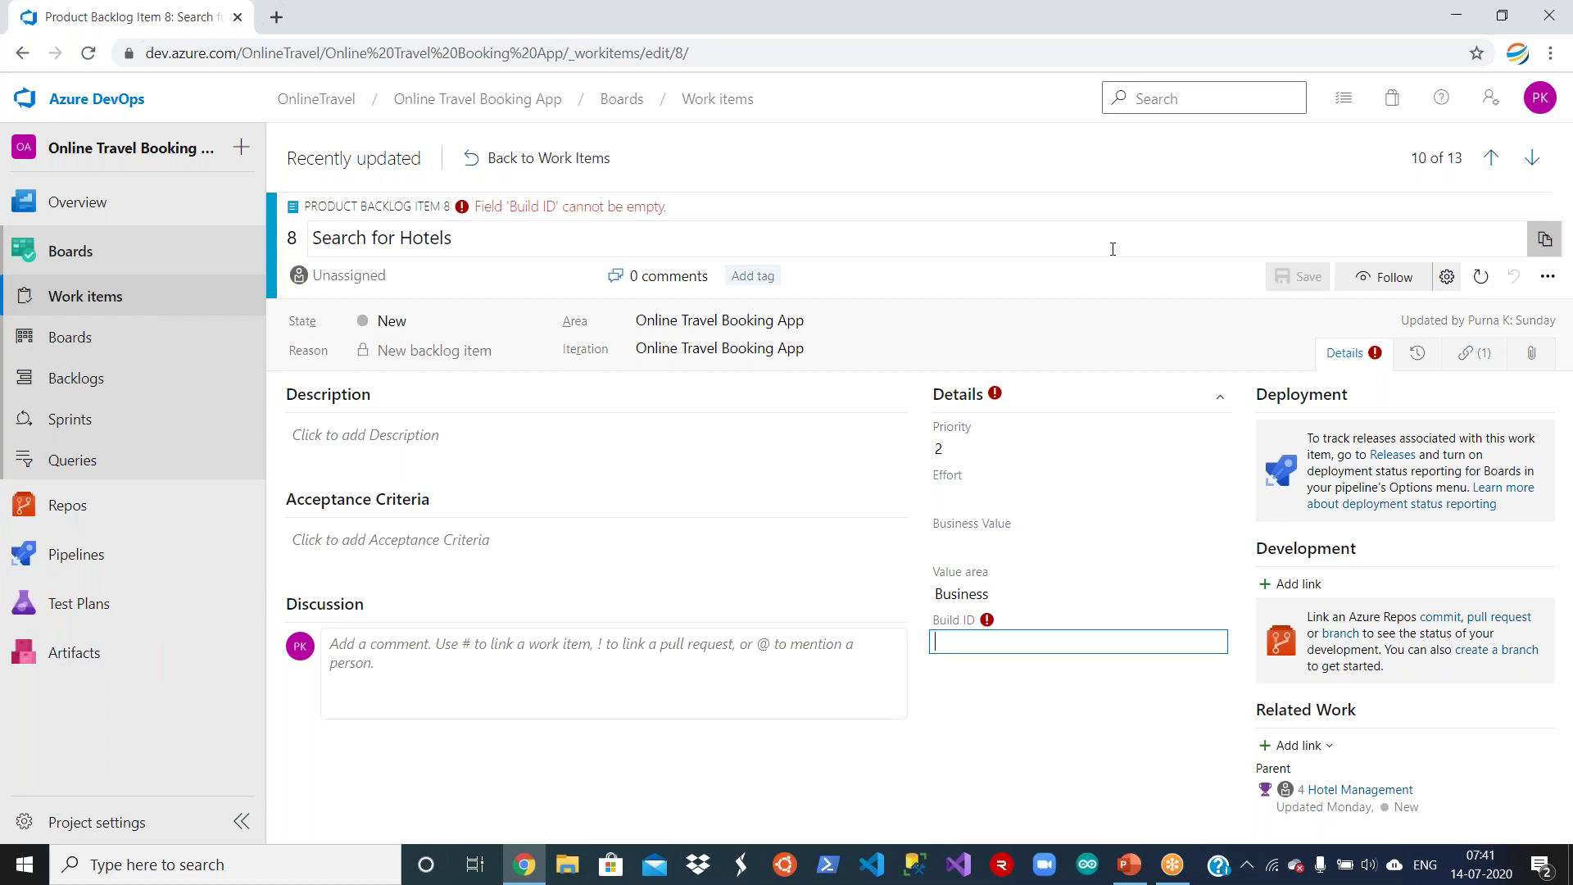
click(547, 159)
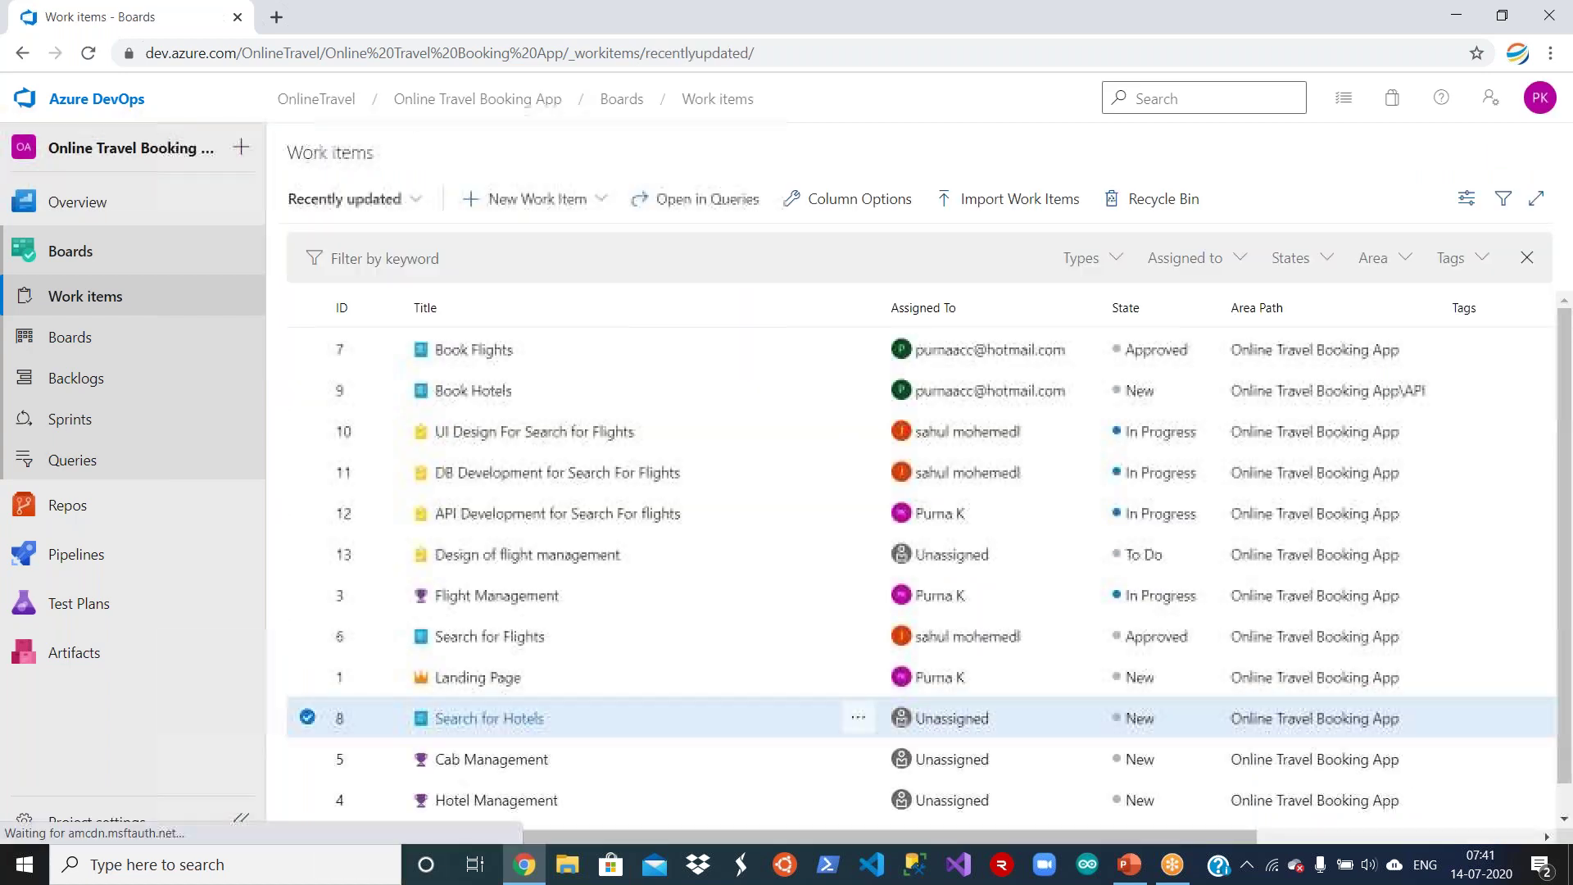
Start a new Bug work item and check which values its Found in Build field offers.
click(603, 203)
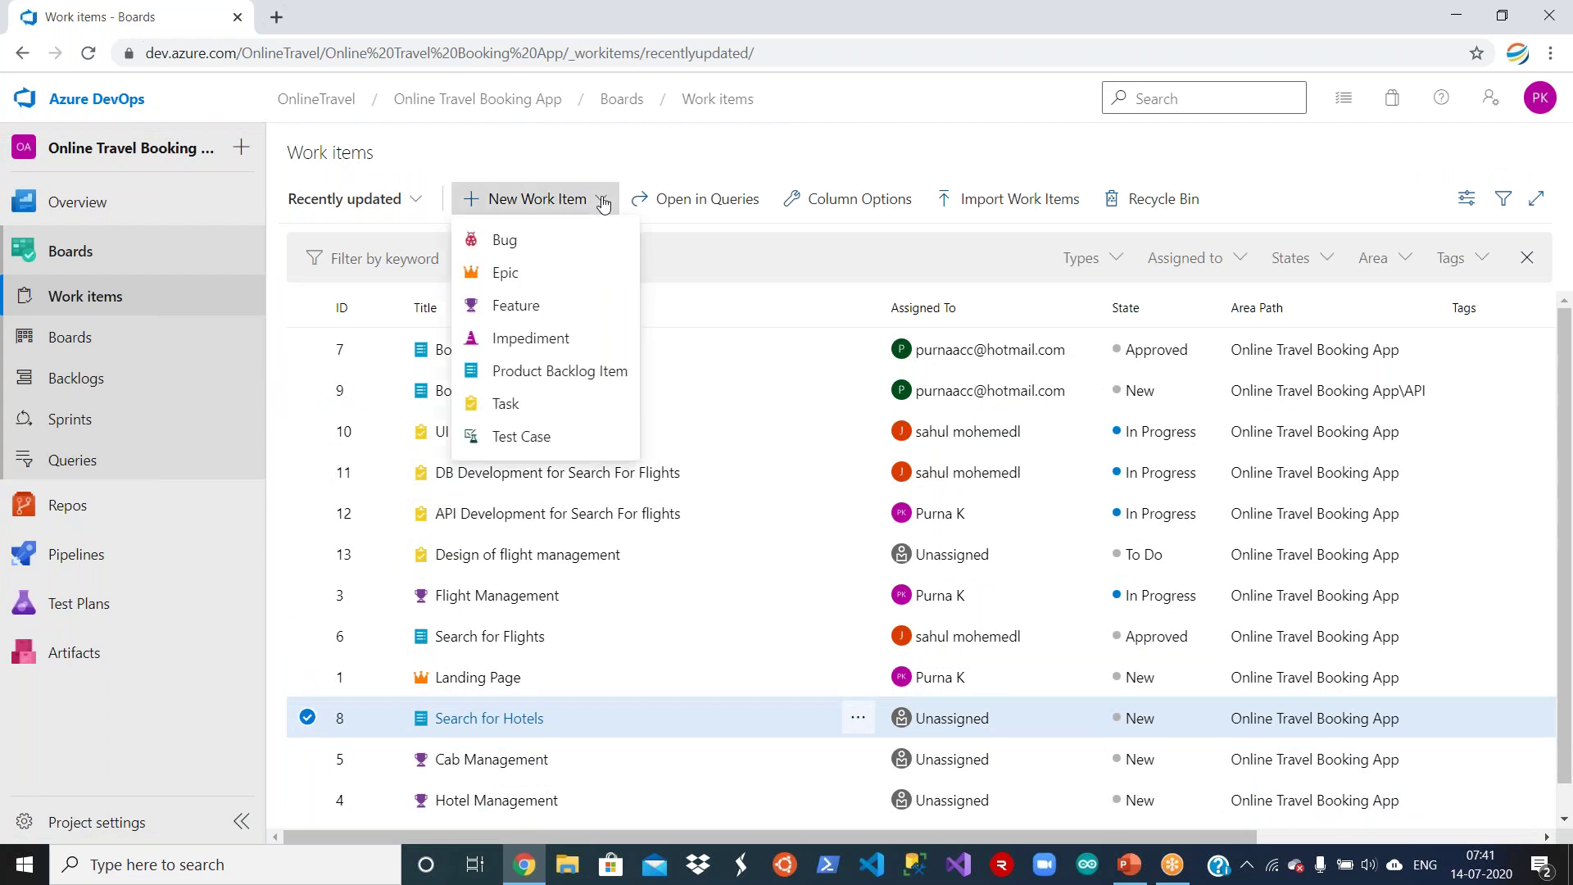
click(567, 248)
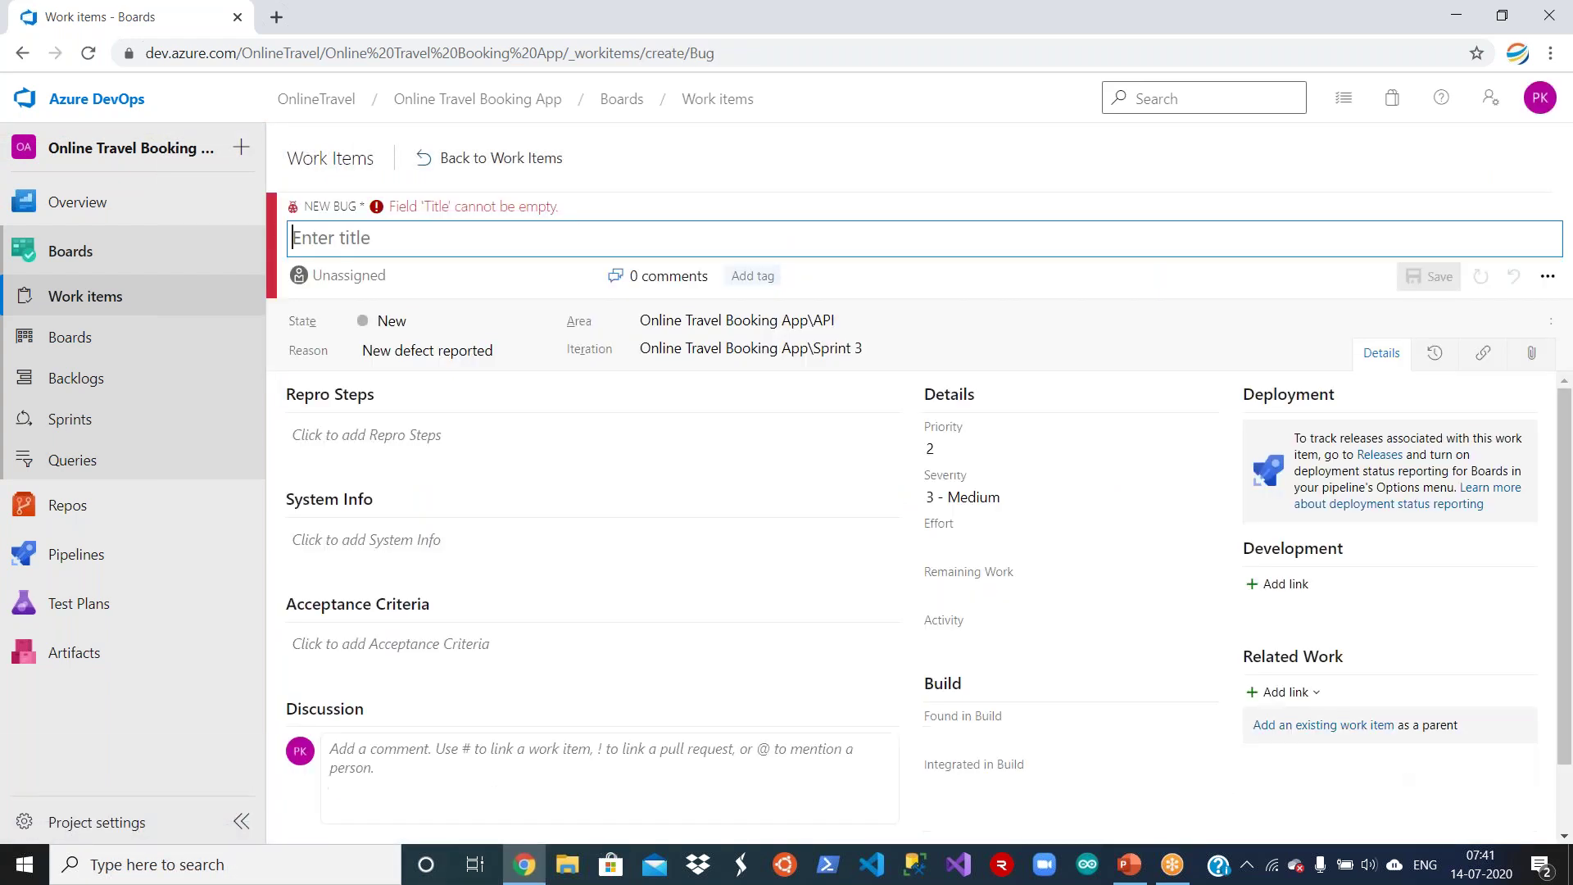
click(994, 717)
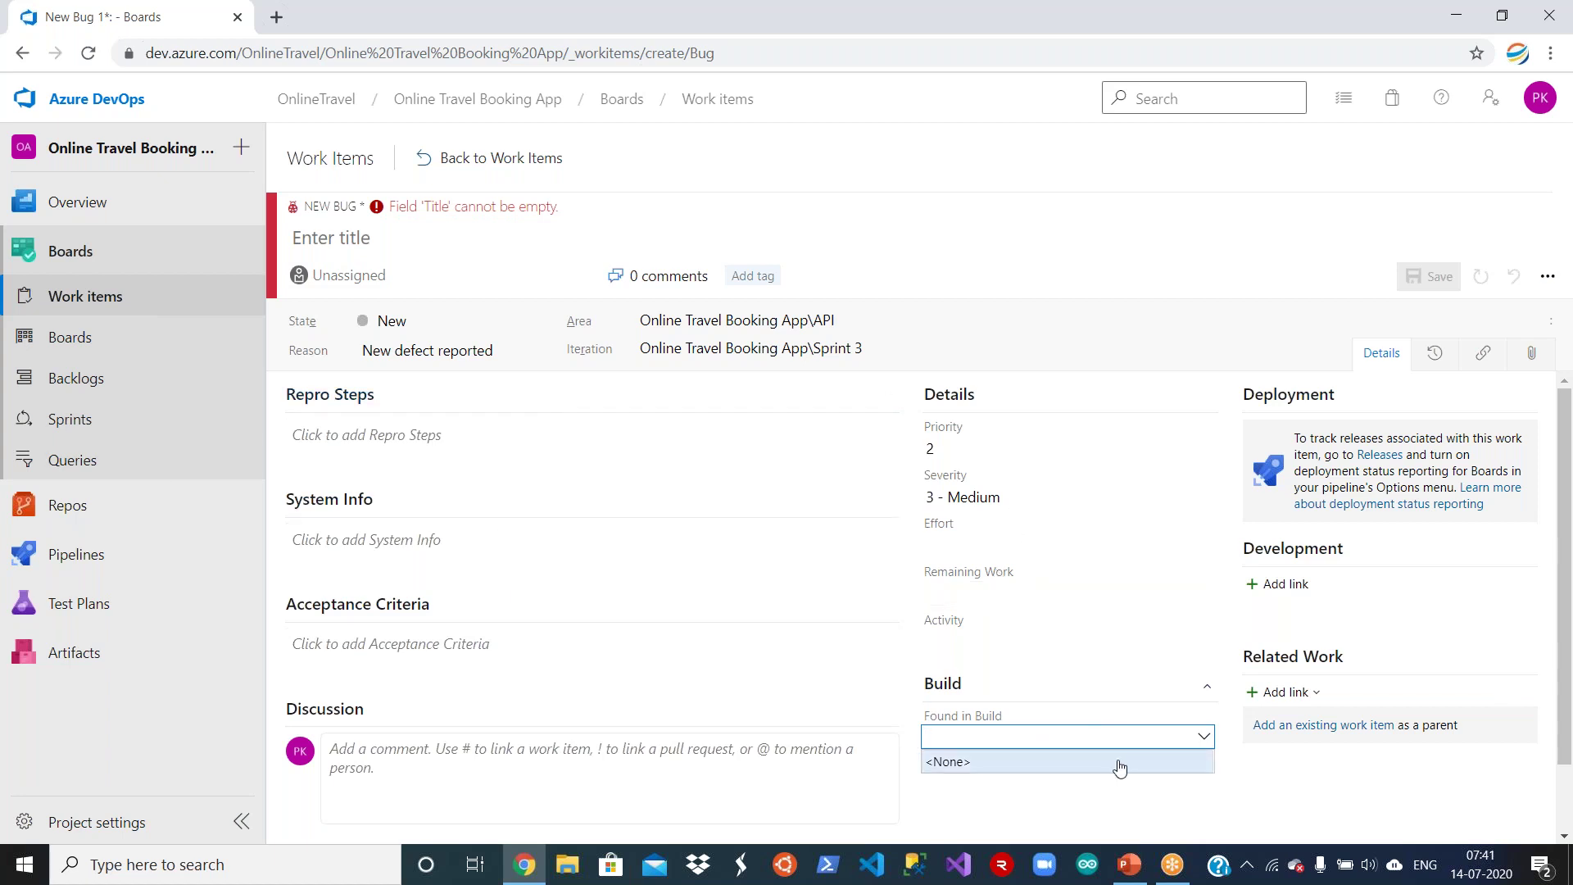
click(1274, 762)
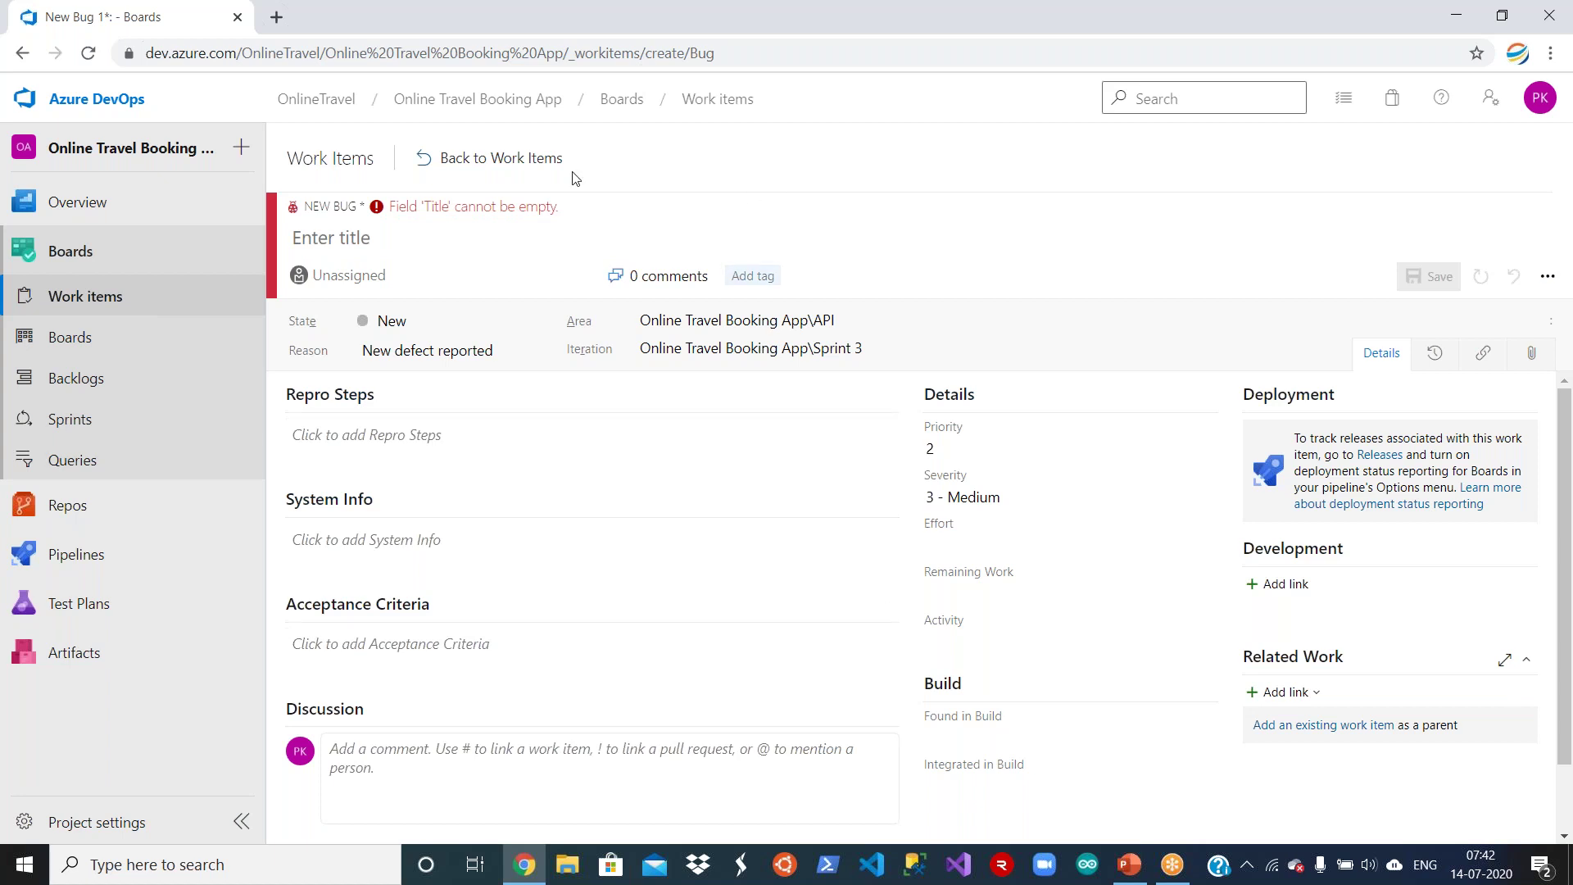
Go to the customization of the Bug layout, leaving the new bug unsaved.
click(517, 160)
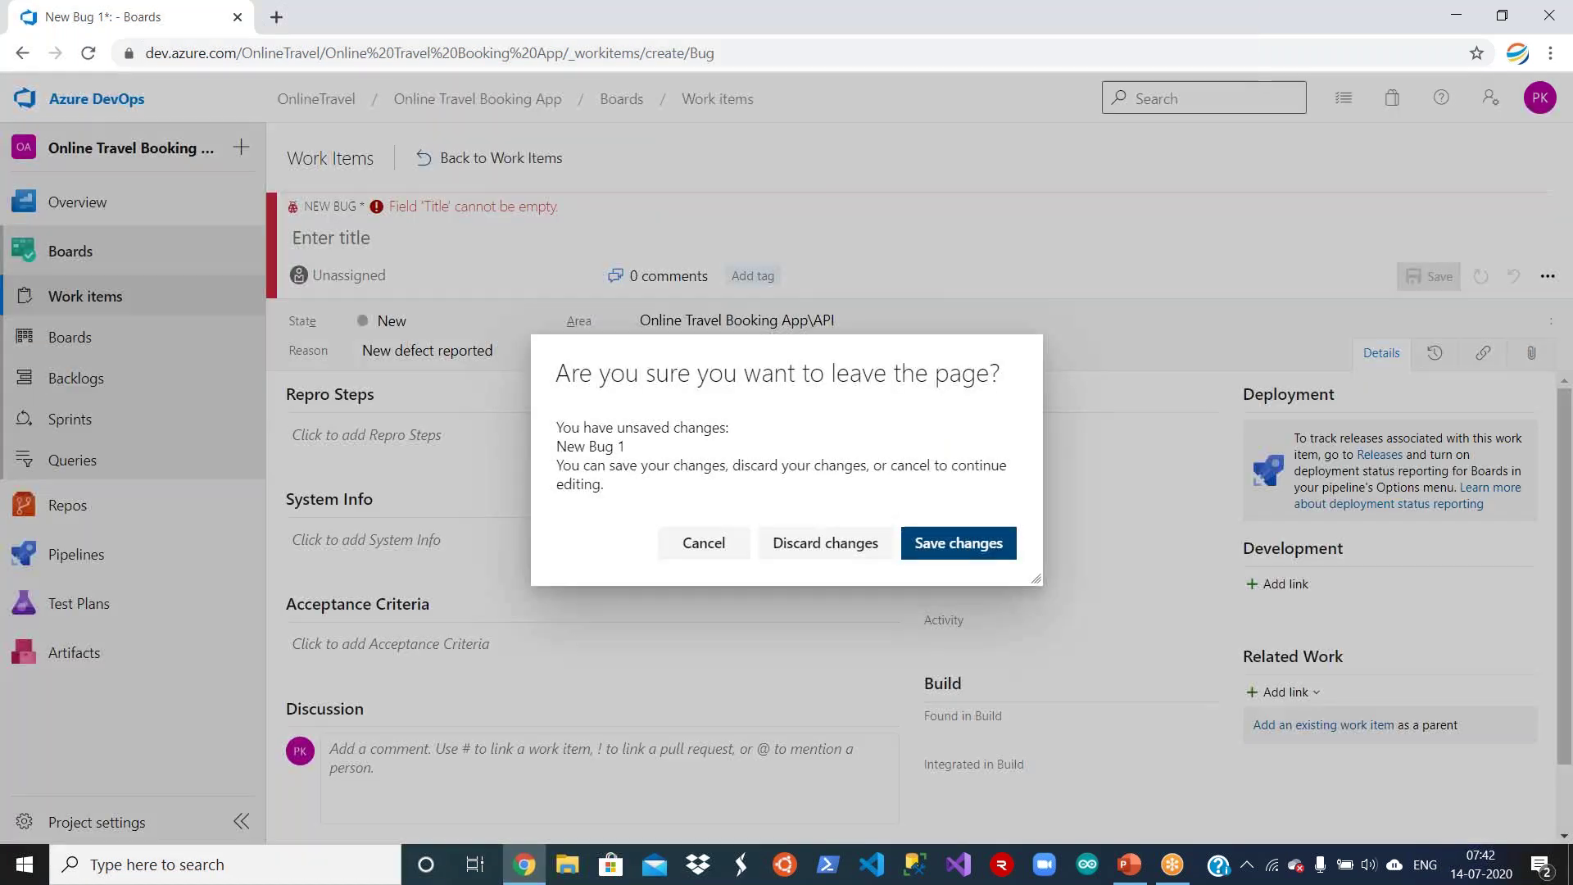
click(696, 546)
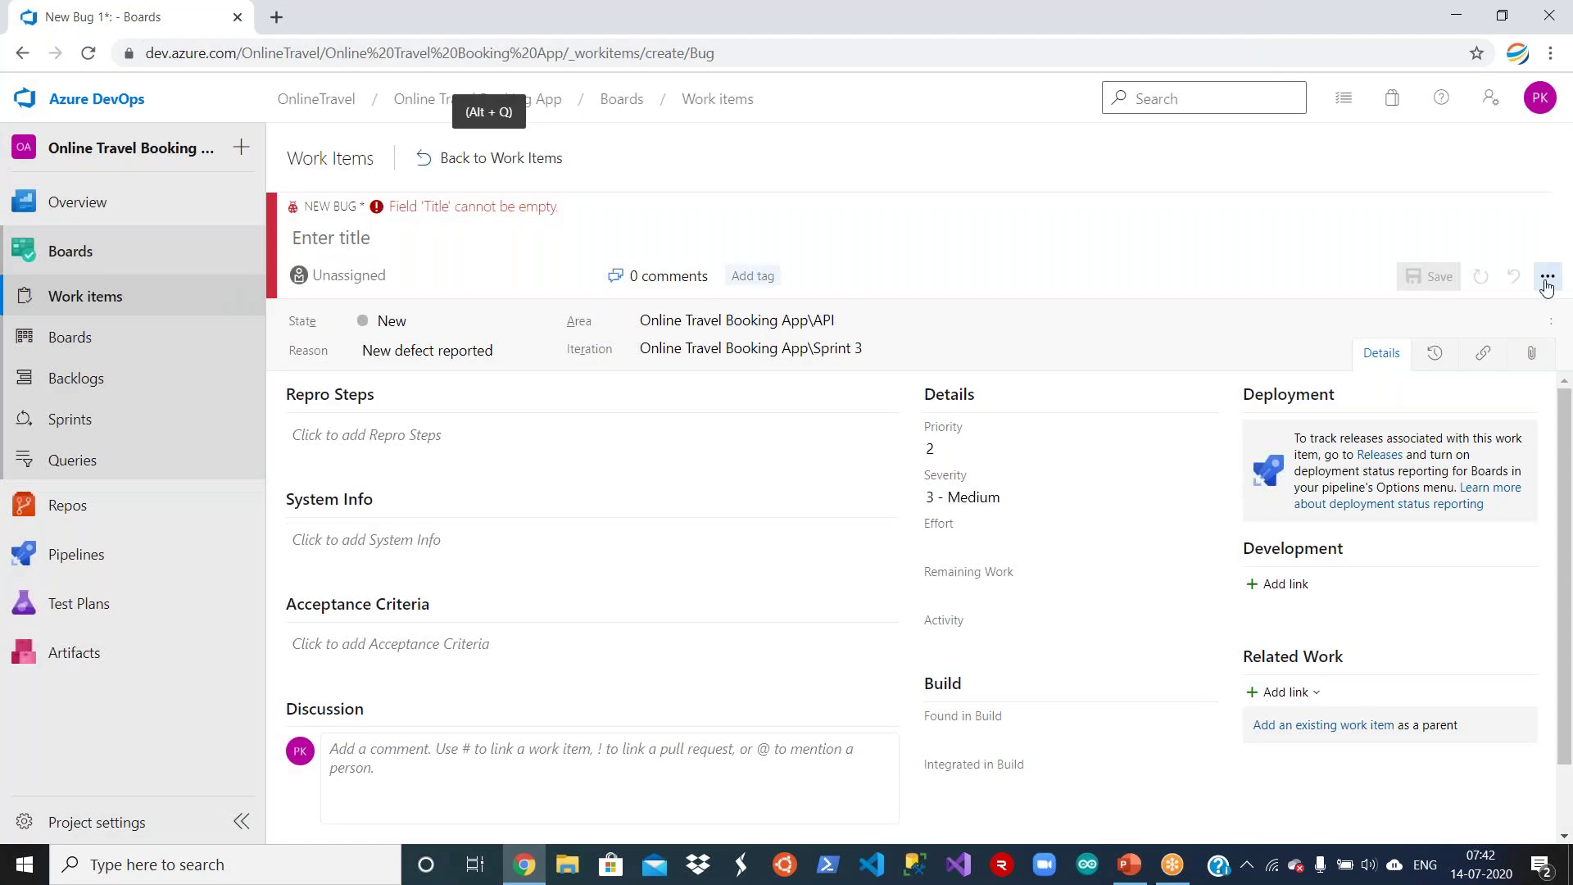
click(1547, 280)
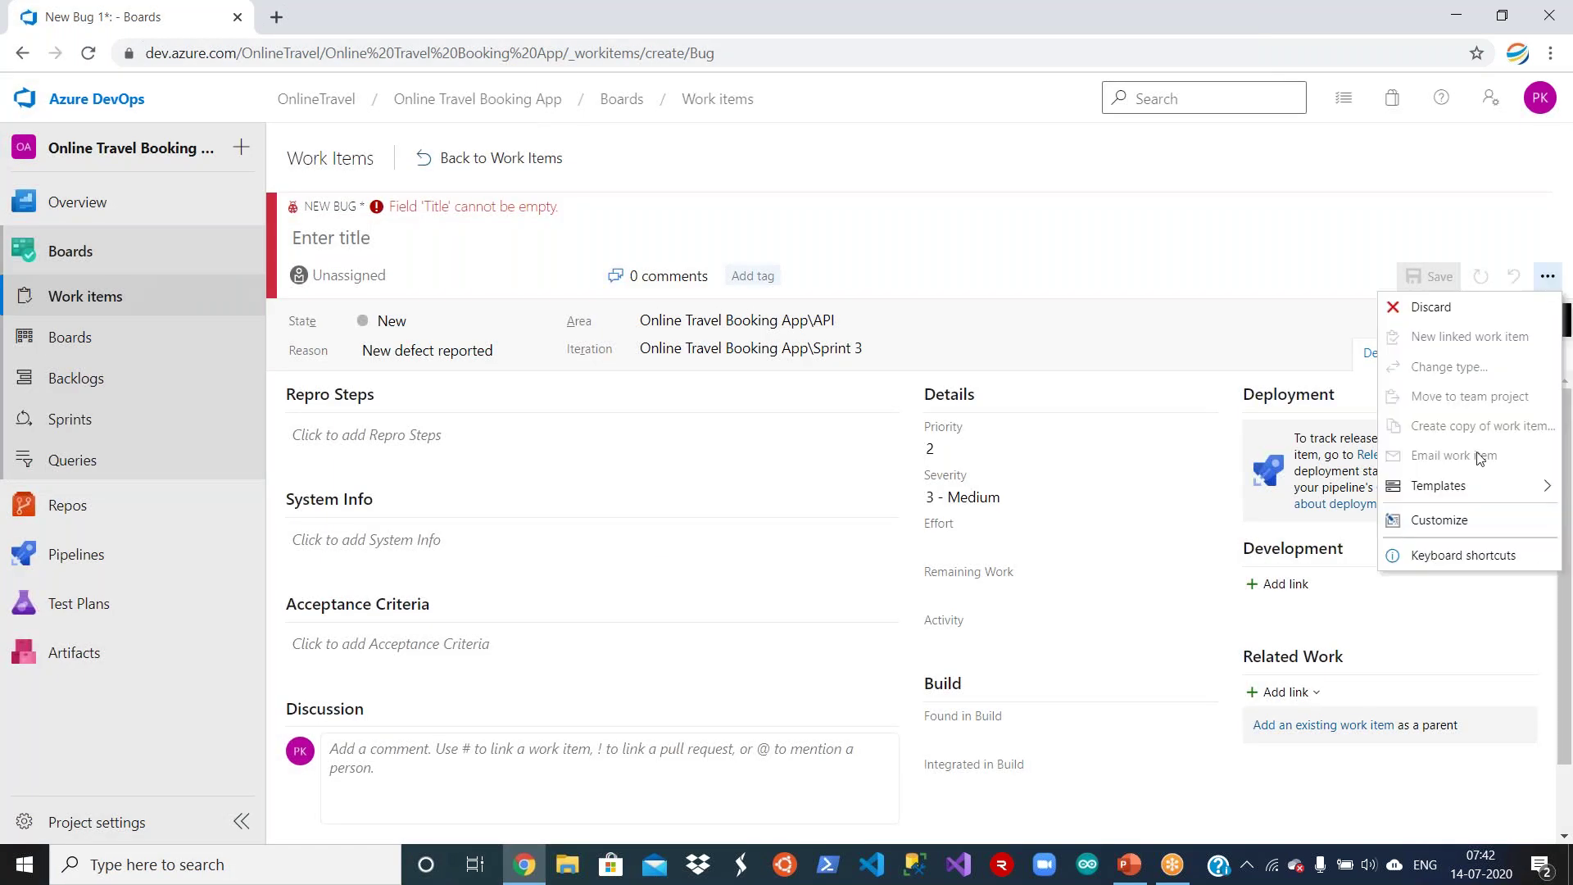
click(1457, 524)
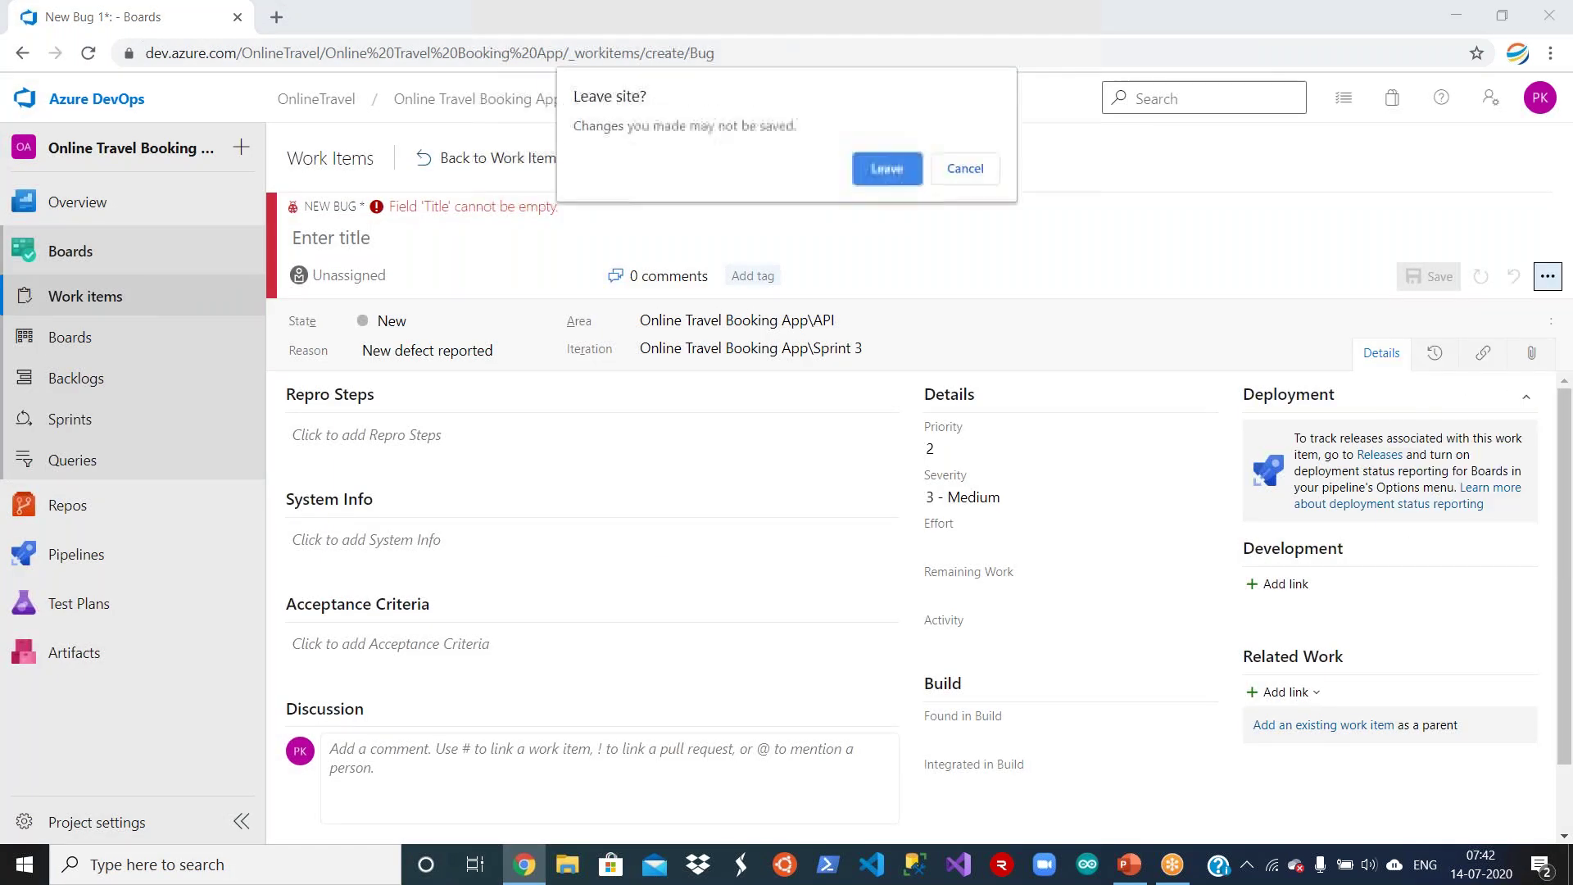
click(872, 170)
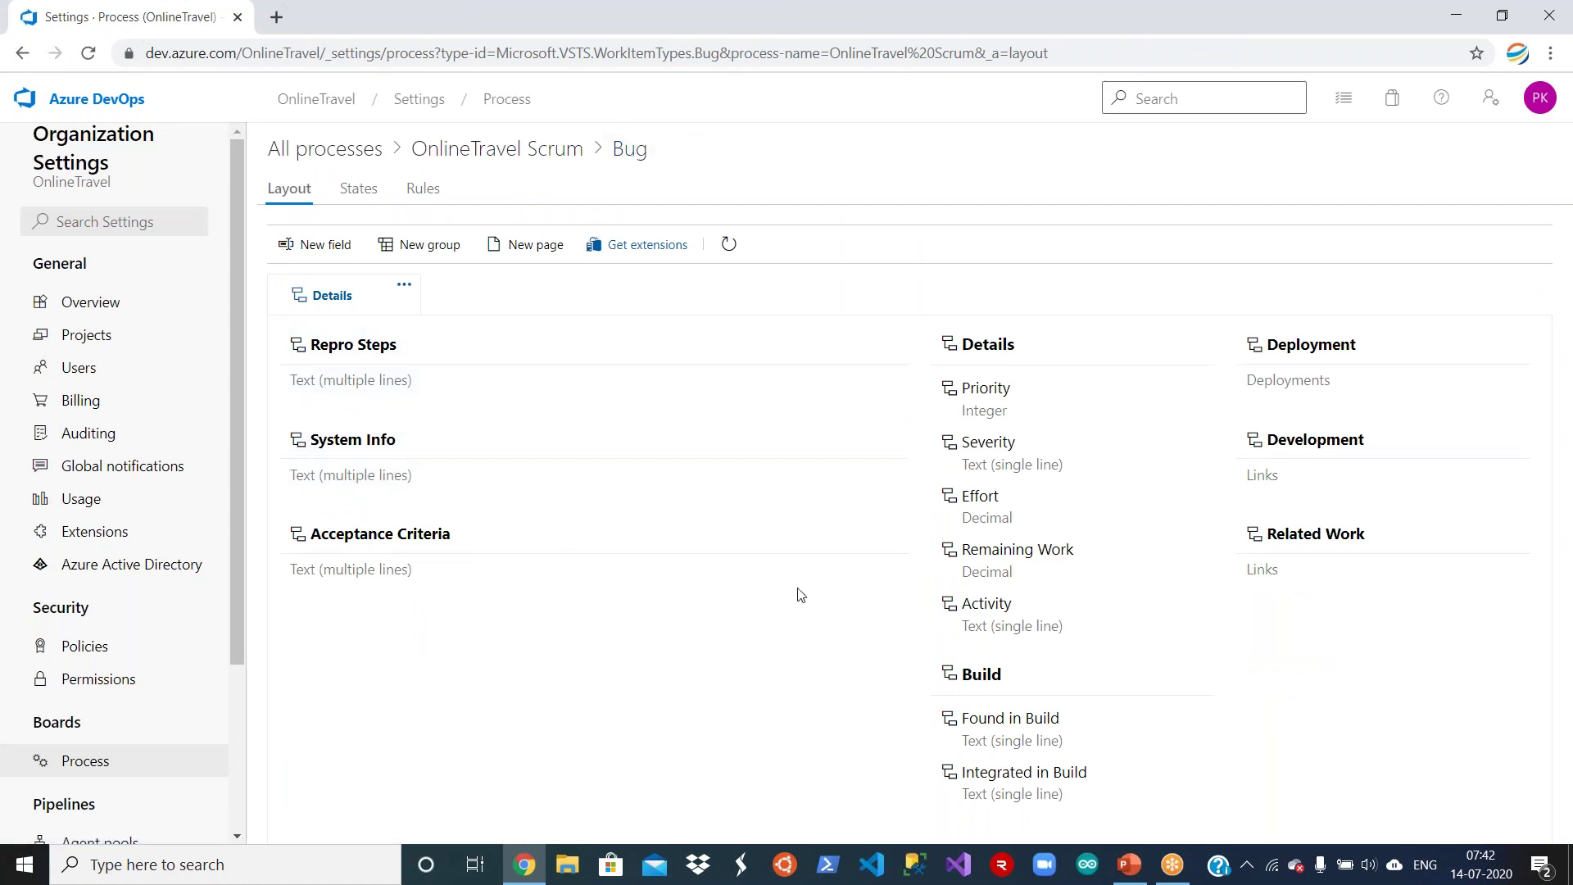
click(322, 247)
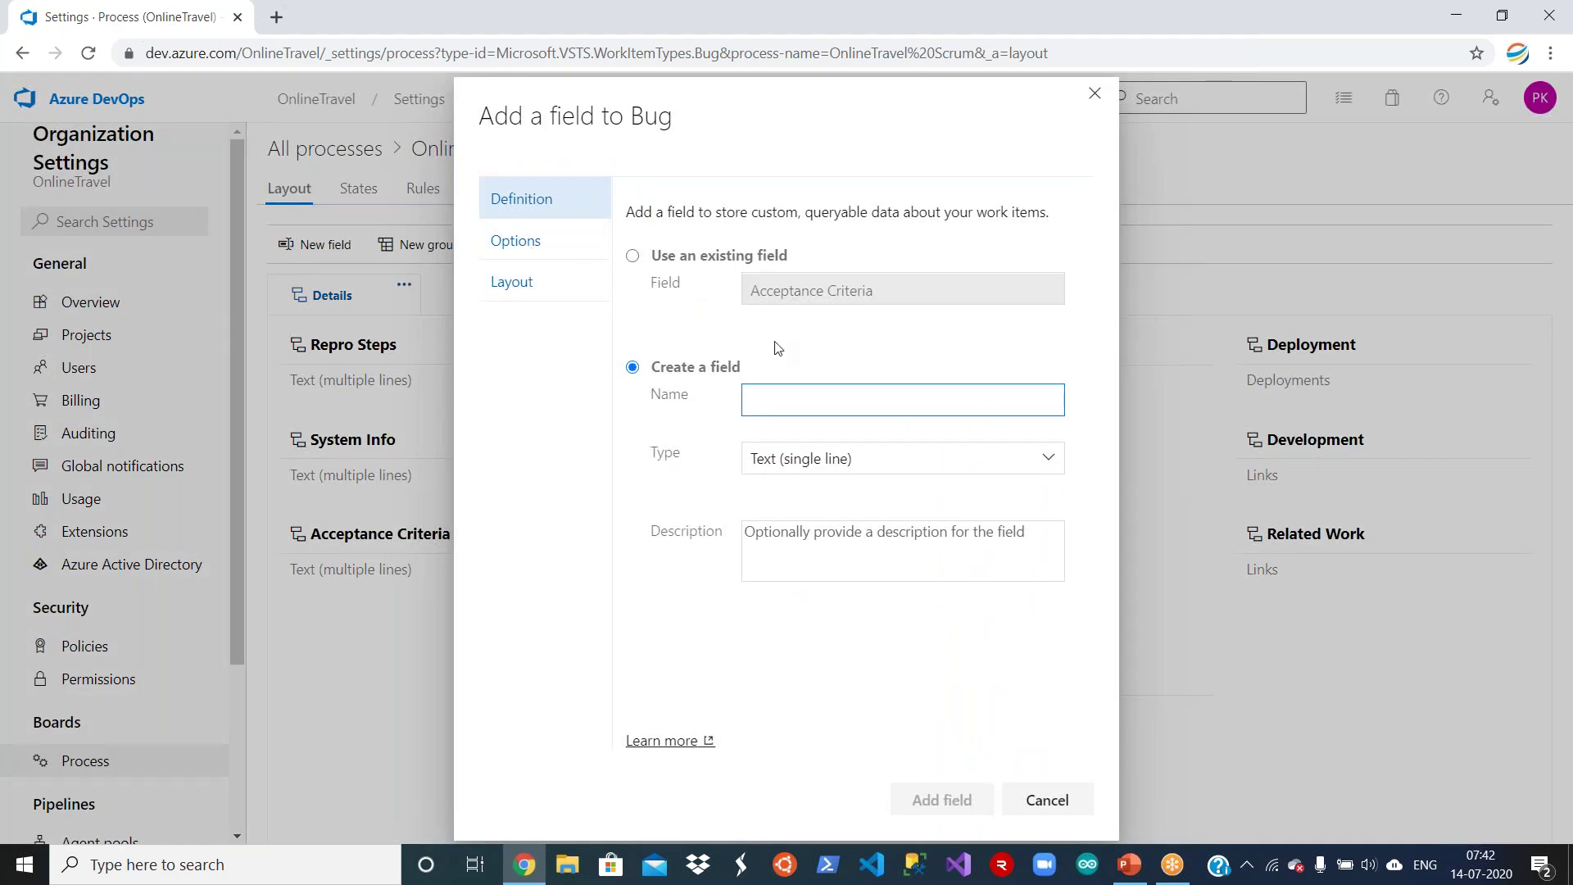
click(1048, 461)
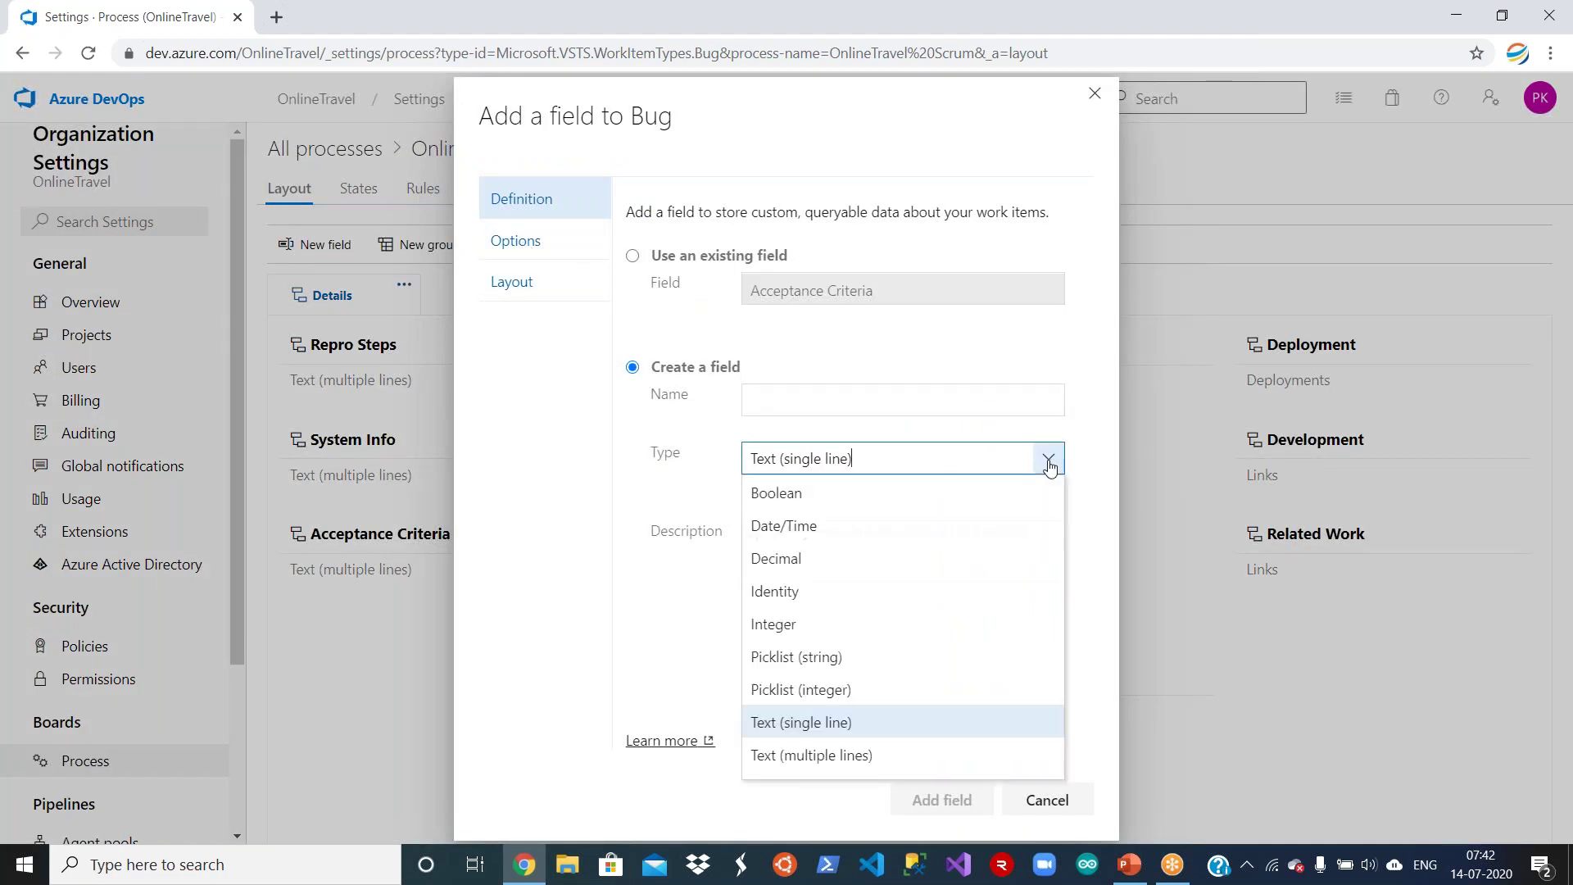
click(872, 689)
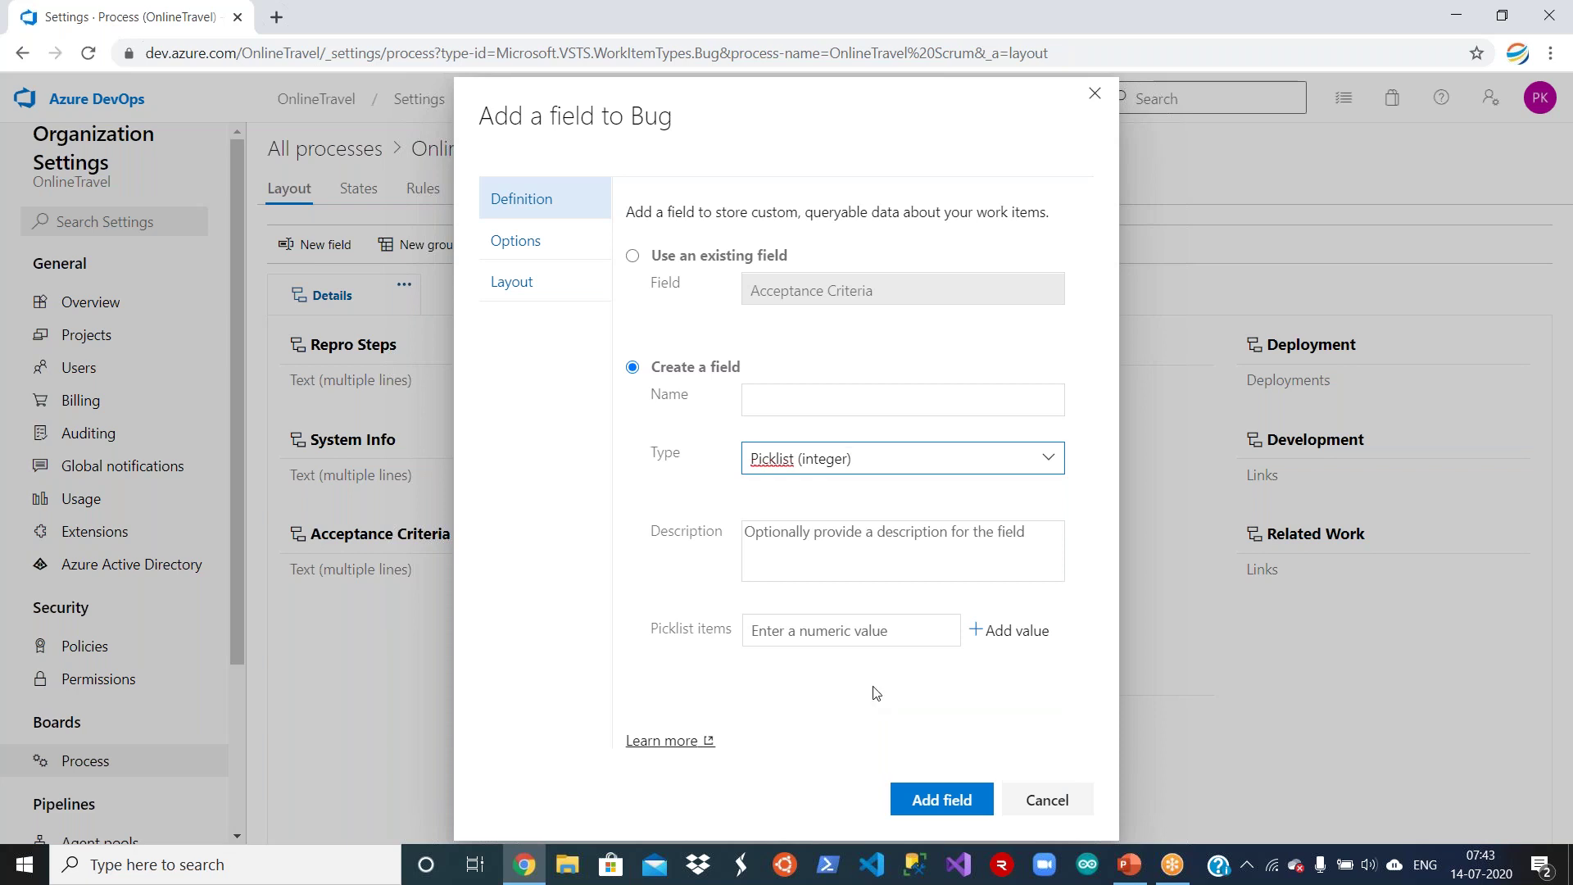
click(1040, 800)
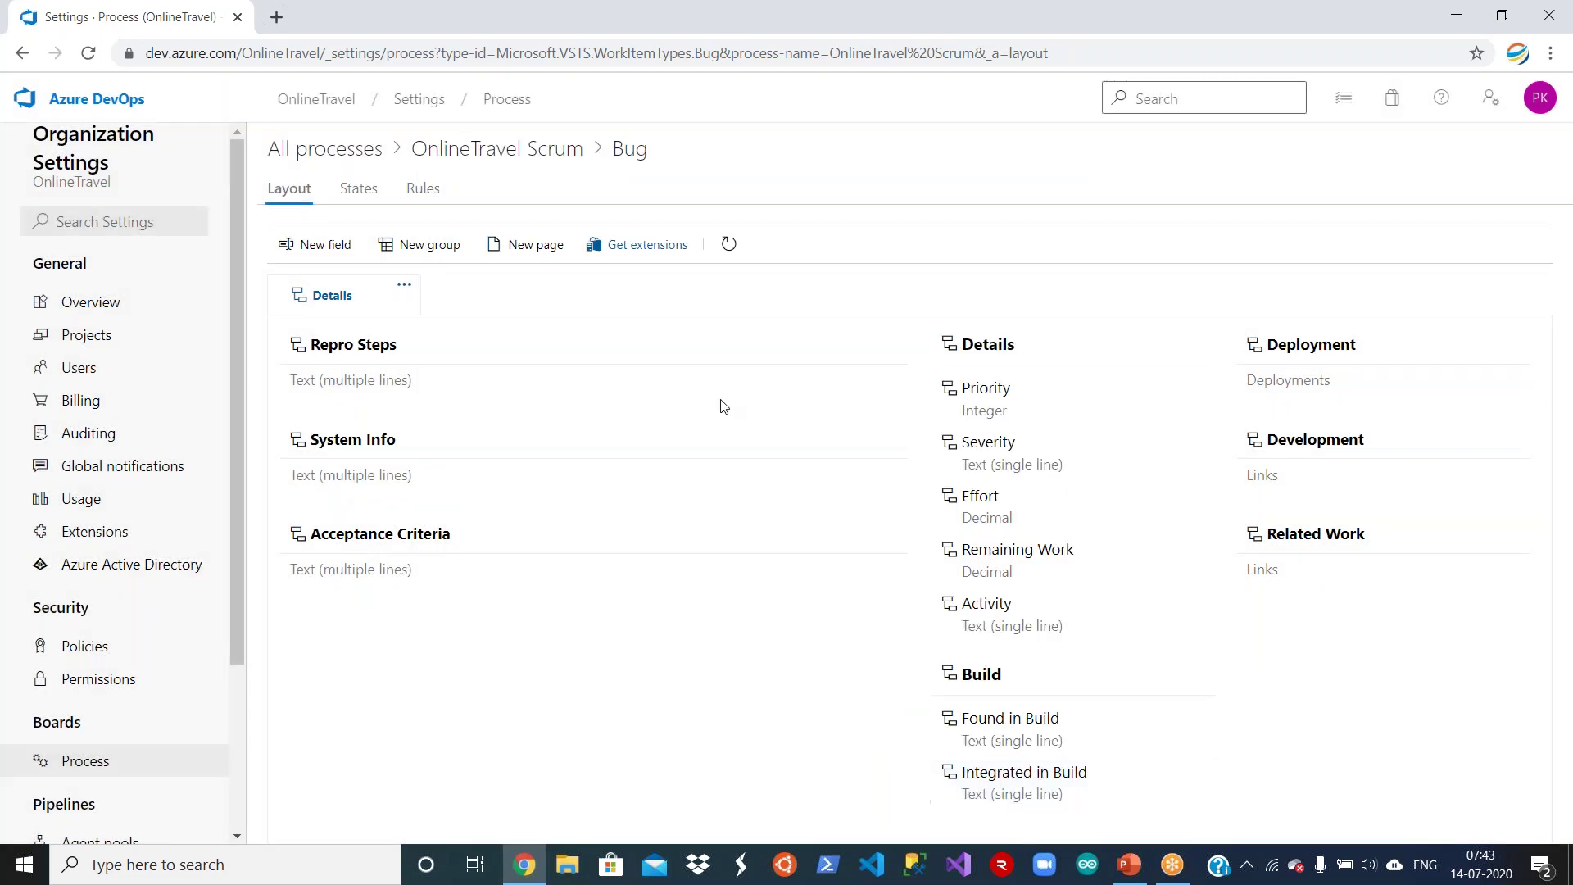
Add a group named Test Group to the wide first column of the Bug layout's Details page.
click(413, 247)
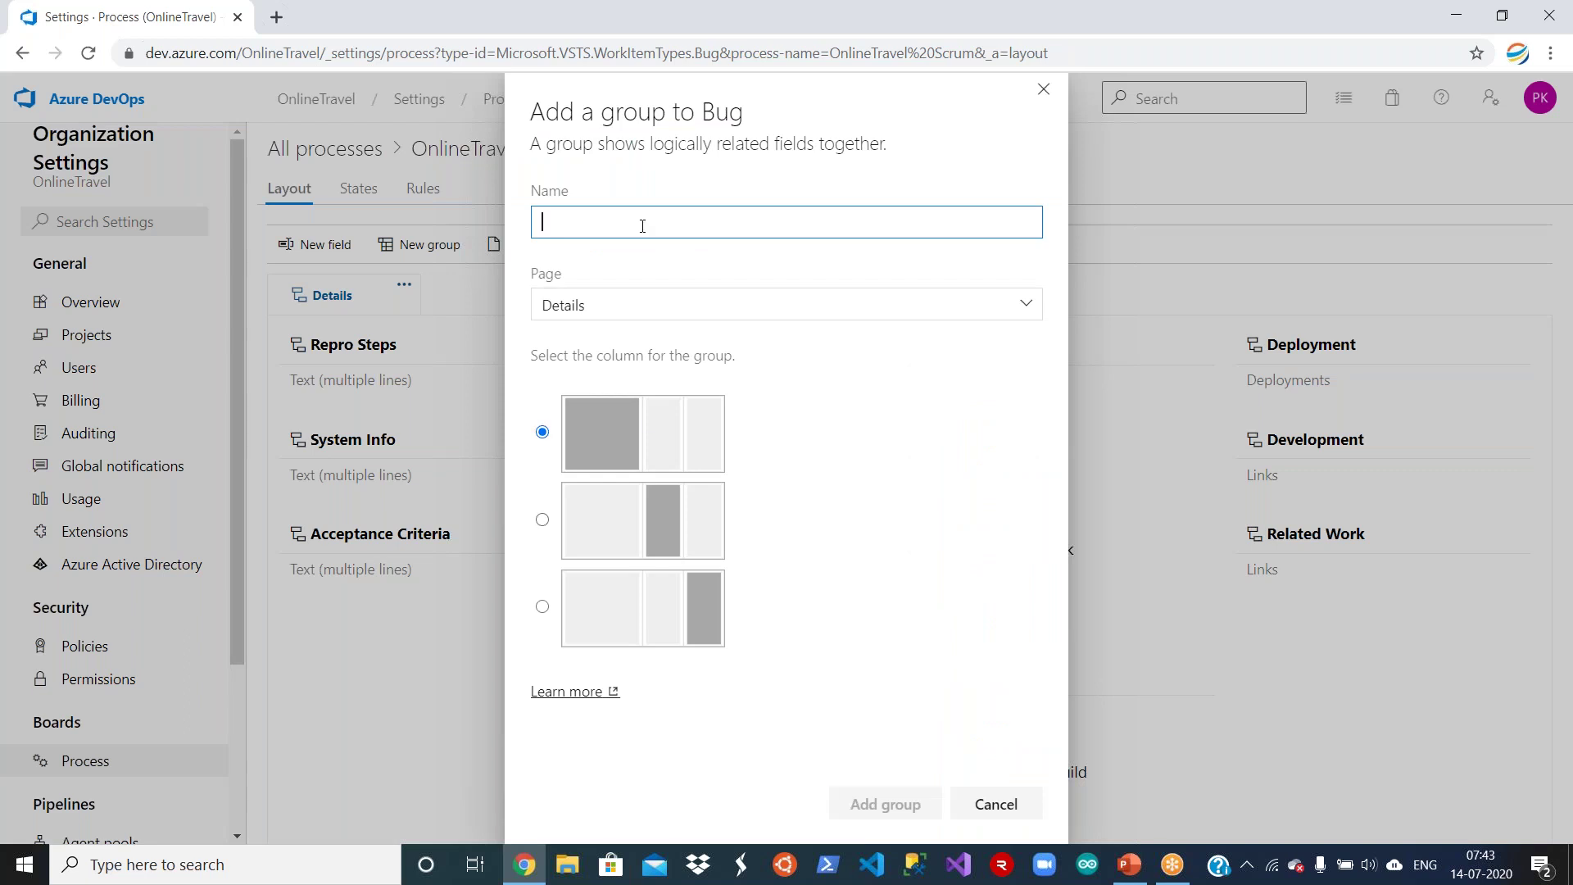
text(Rest)
key(BackSpace)
key(BackSpace)
key(BackSpace)
key(BackSpace)
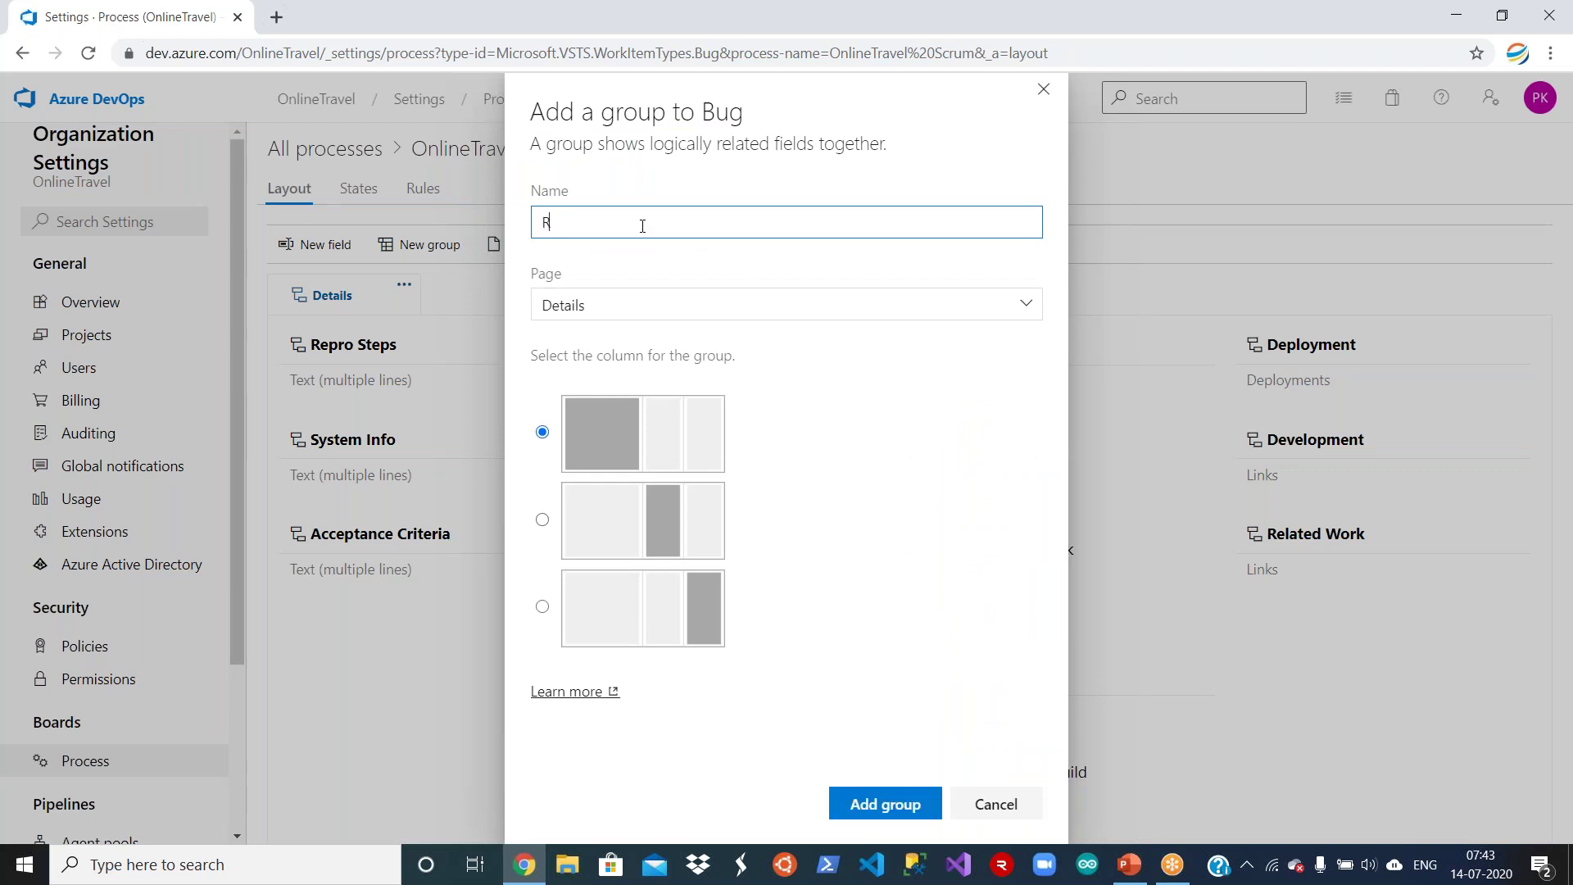
text(Test Group)
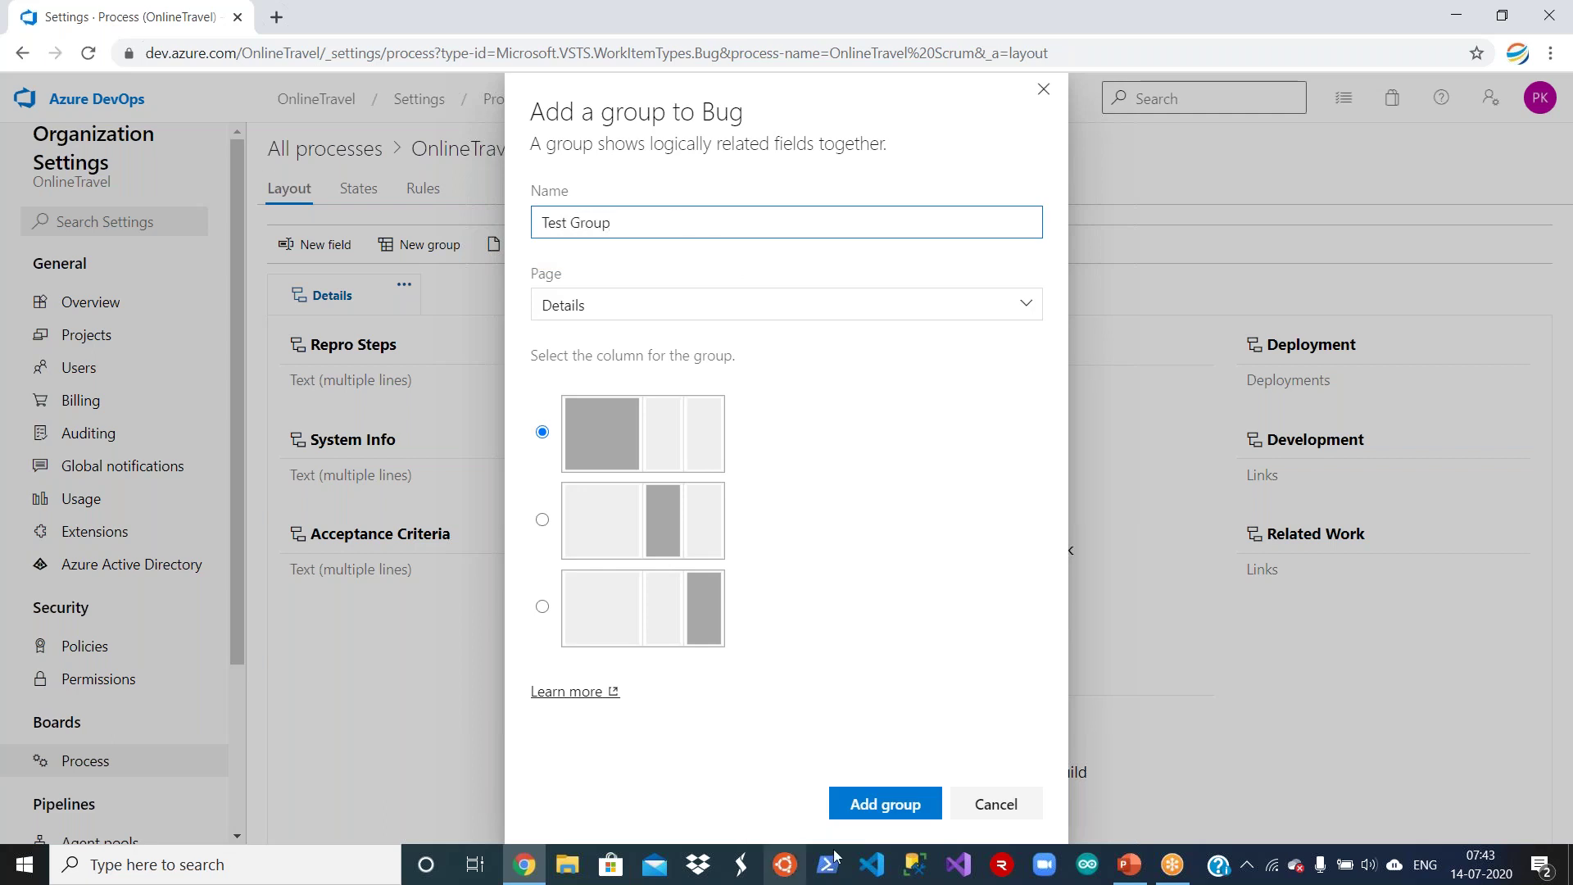
click(883, 811)
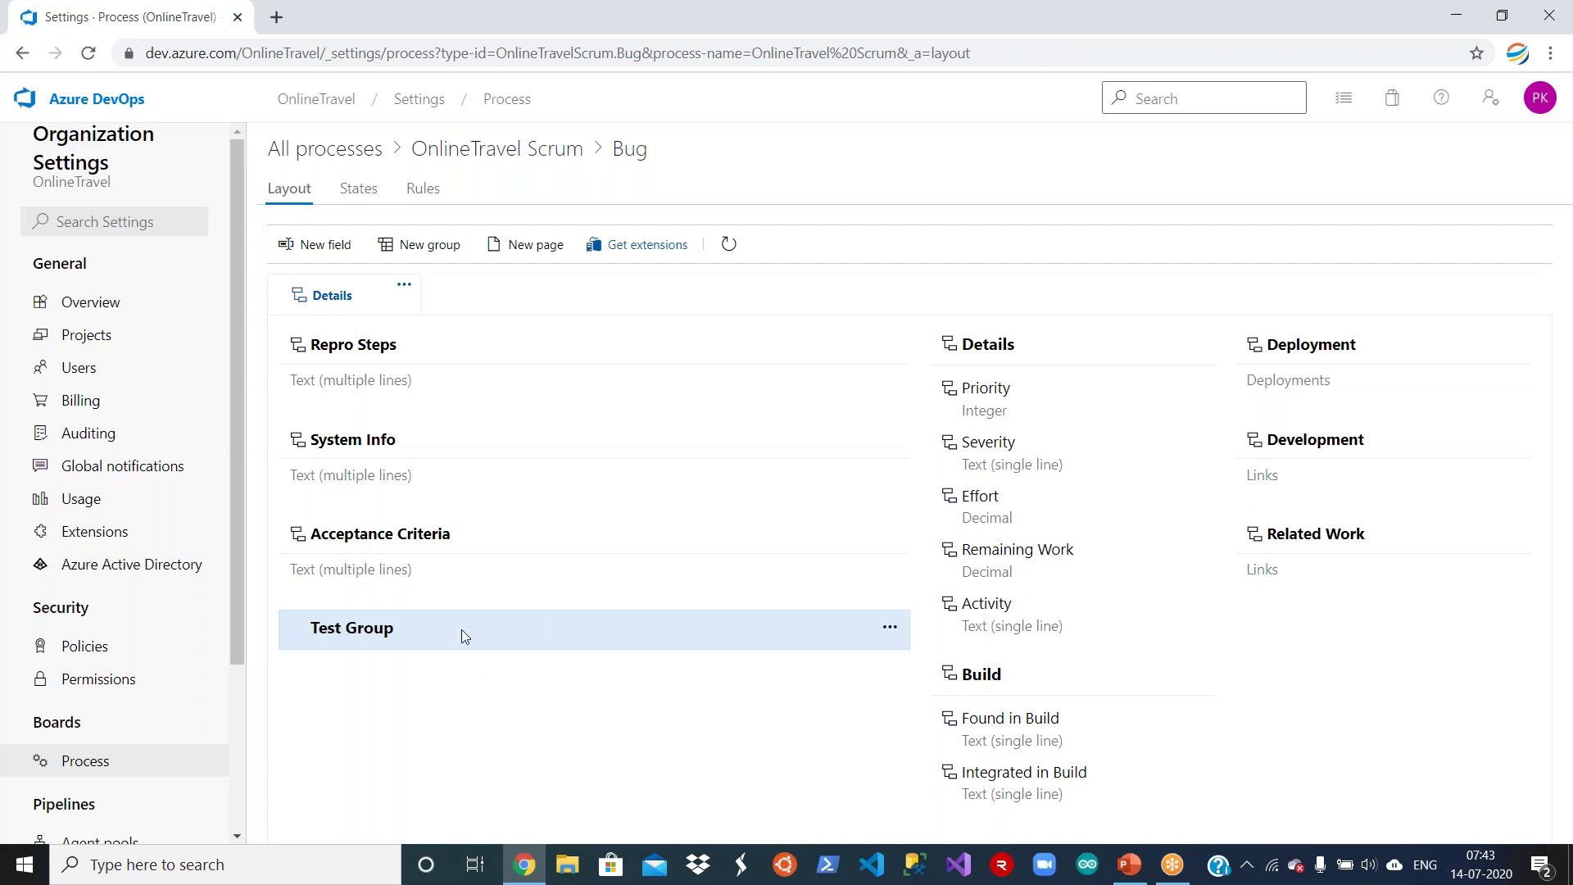
Add a new single-line text field named Test to Test Group in the Bug layout.
click(890, 630)
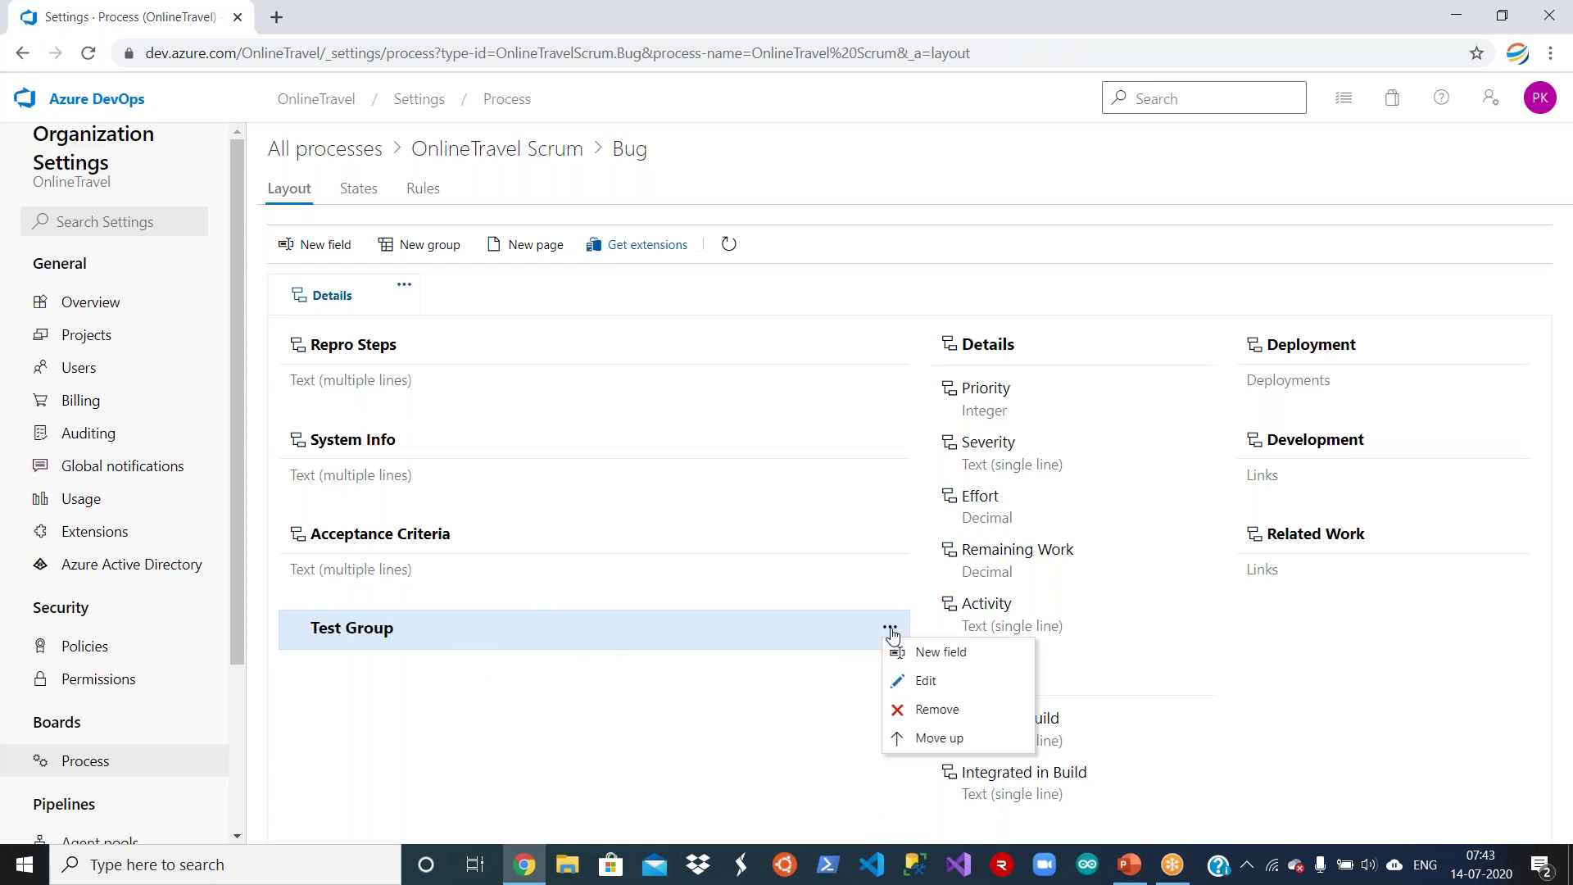
click(928, 652)
text(Test)
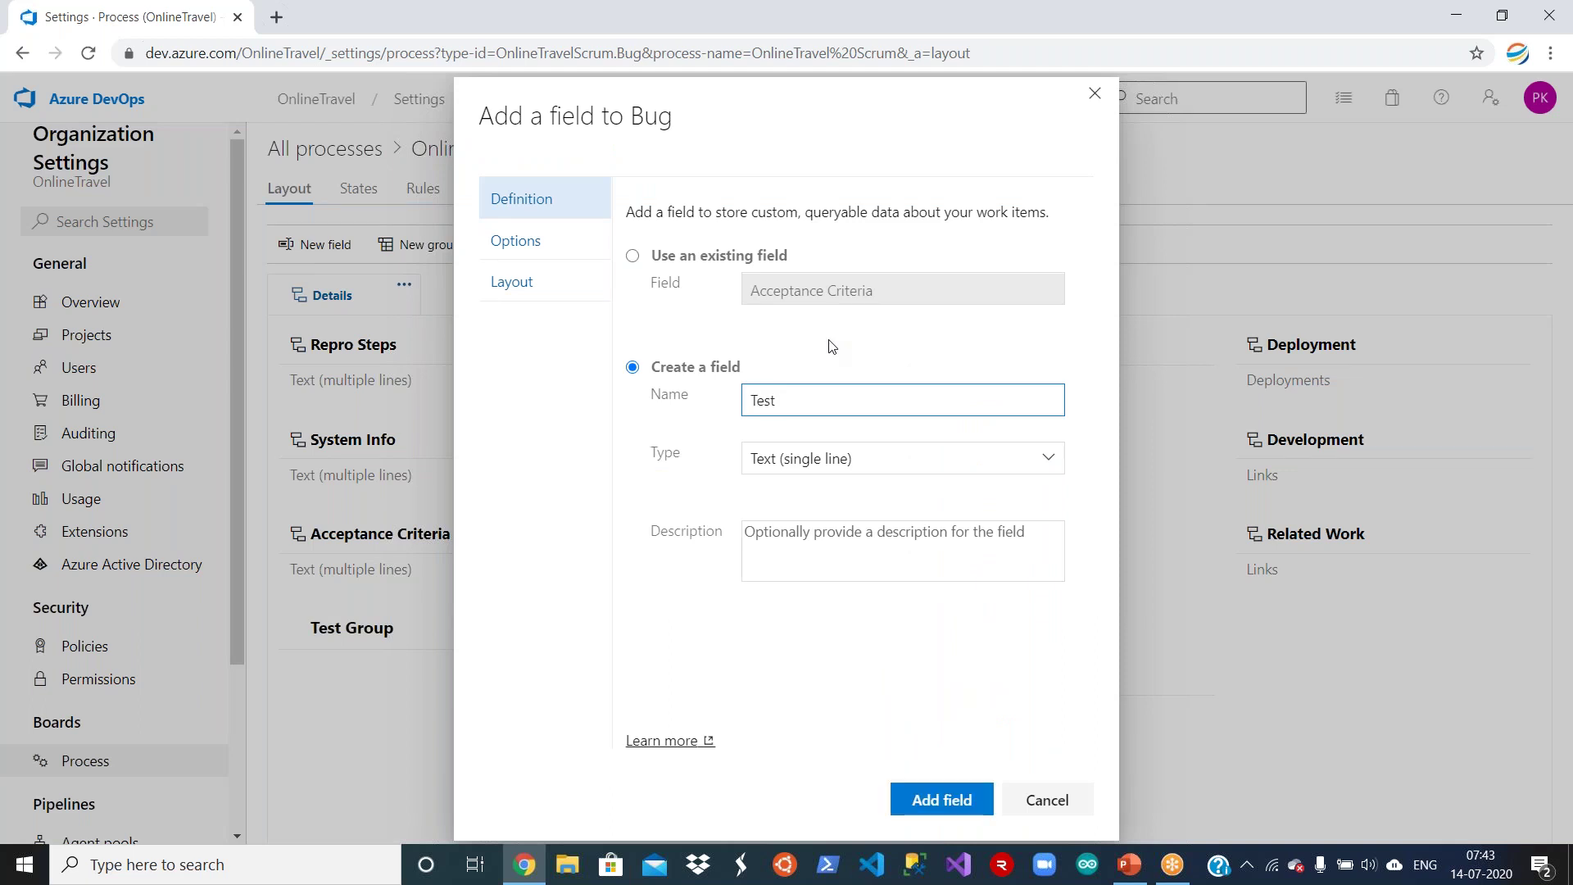
click(942, 799)
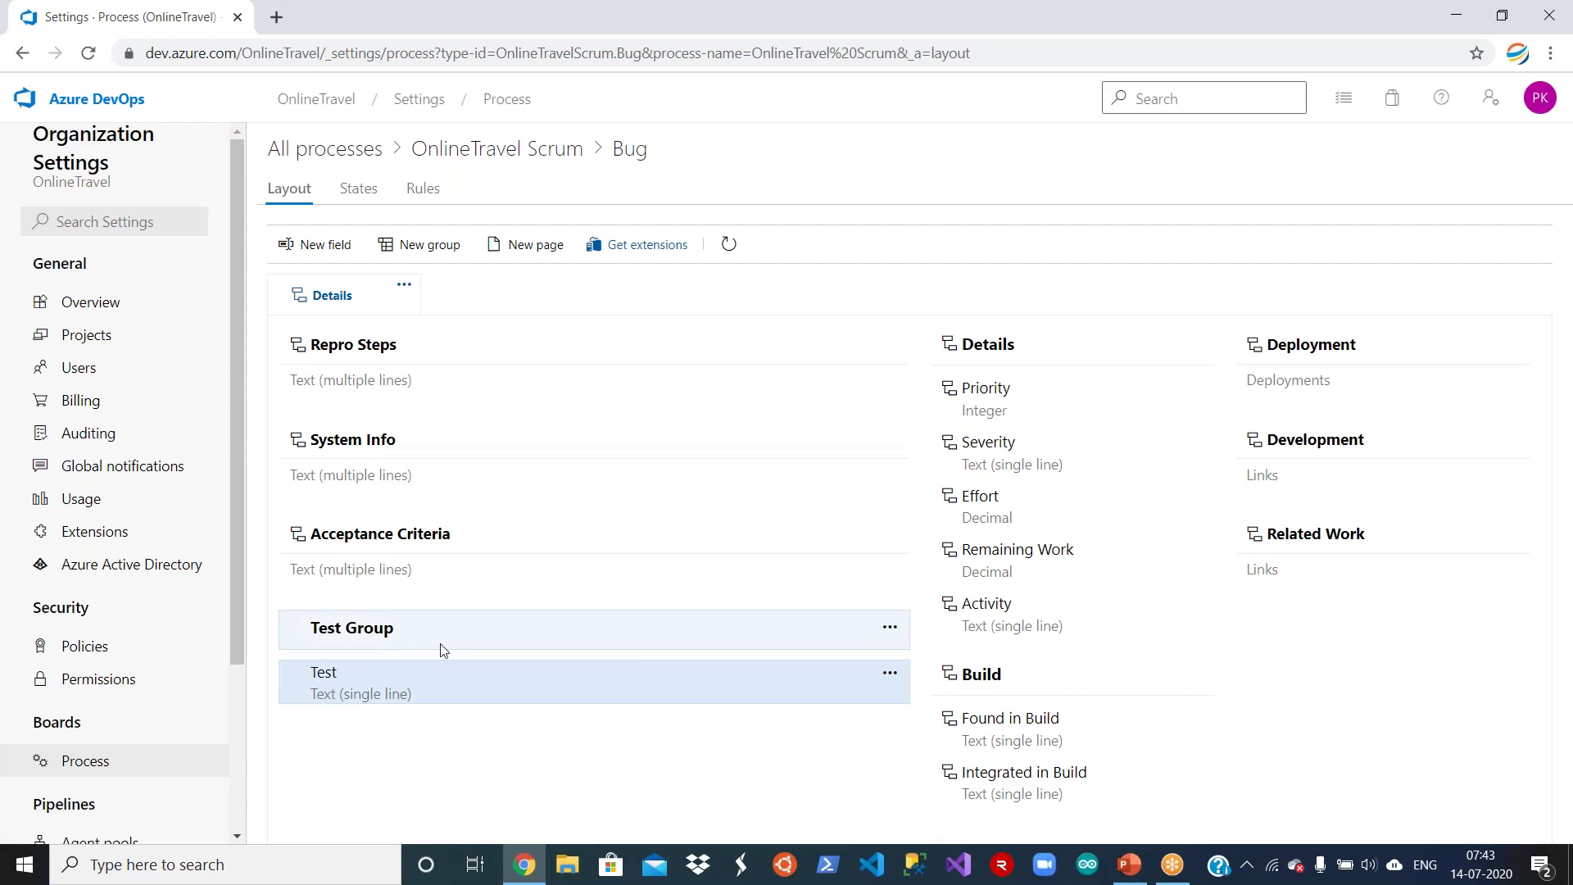
Remove Test Group from the Bug layout and confirm the removal.
click(890, 629)
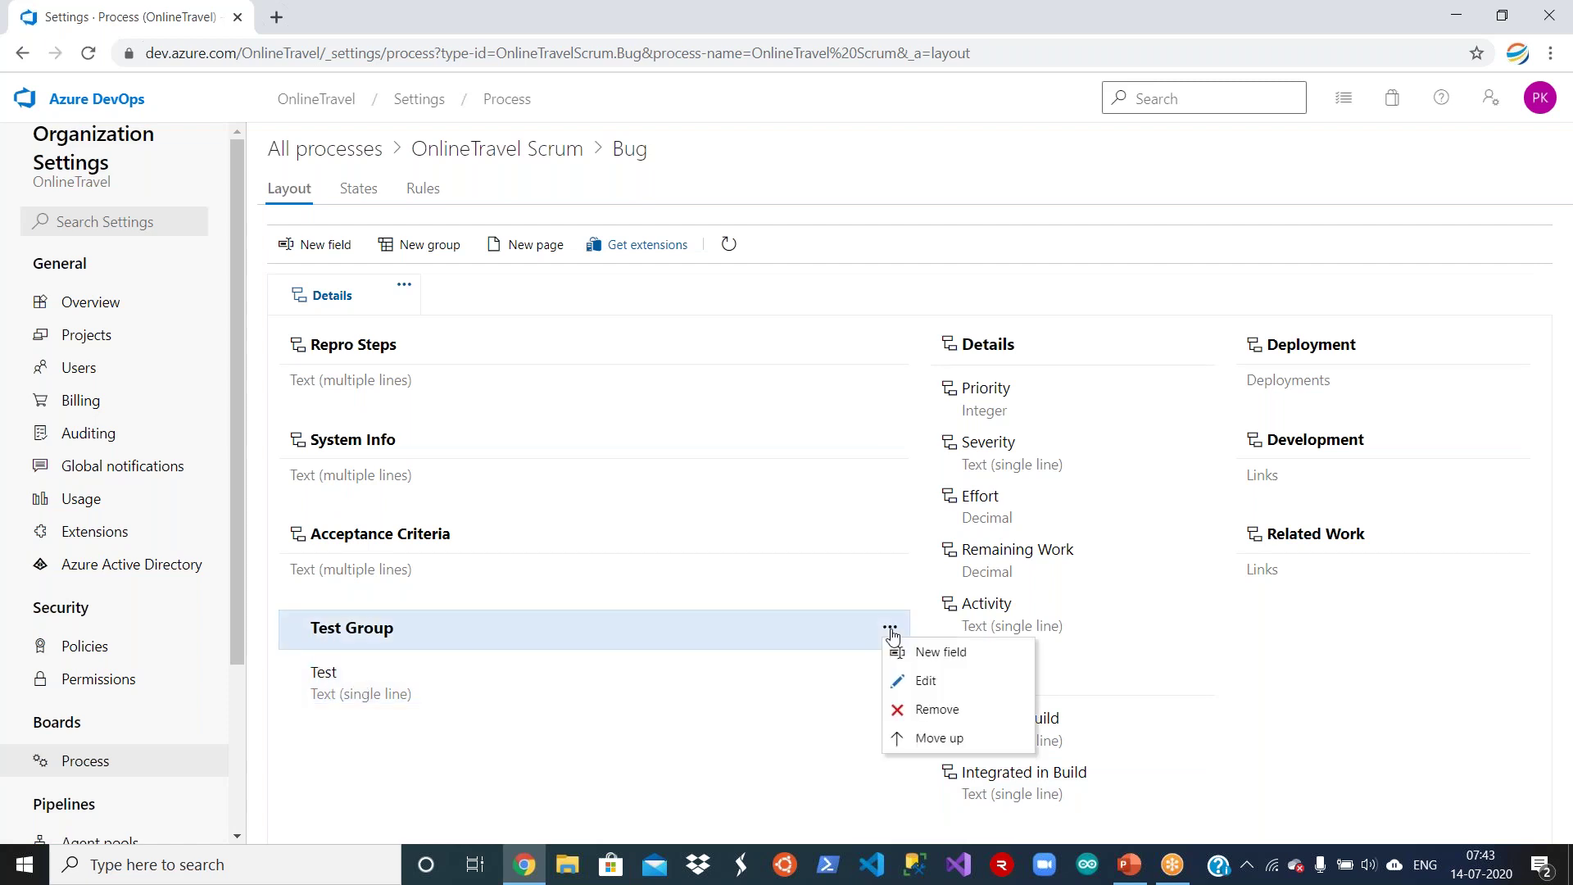
click(916, 709)
click(860, 569)
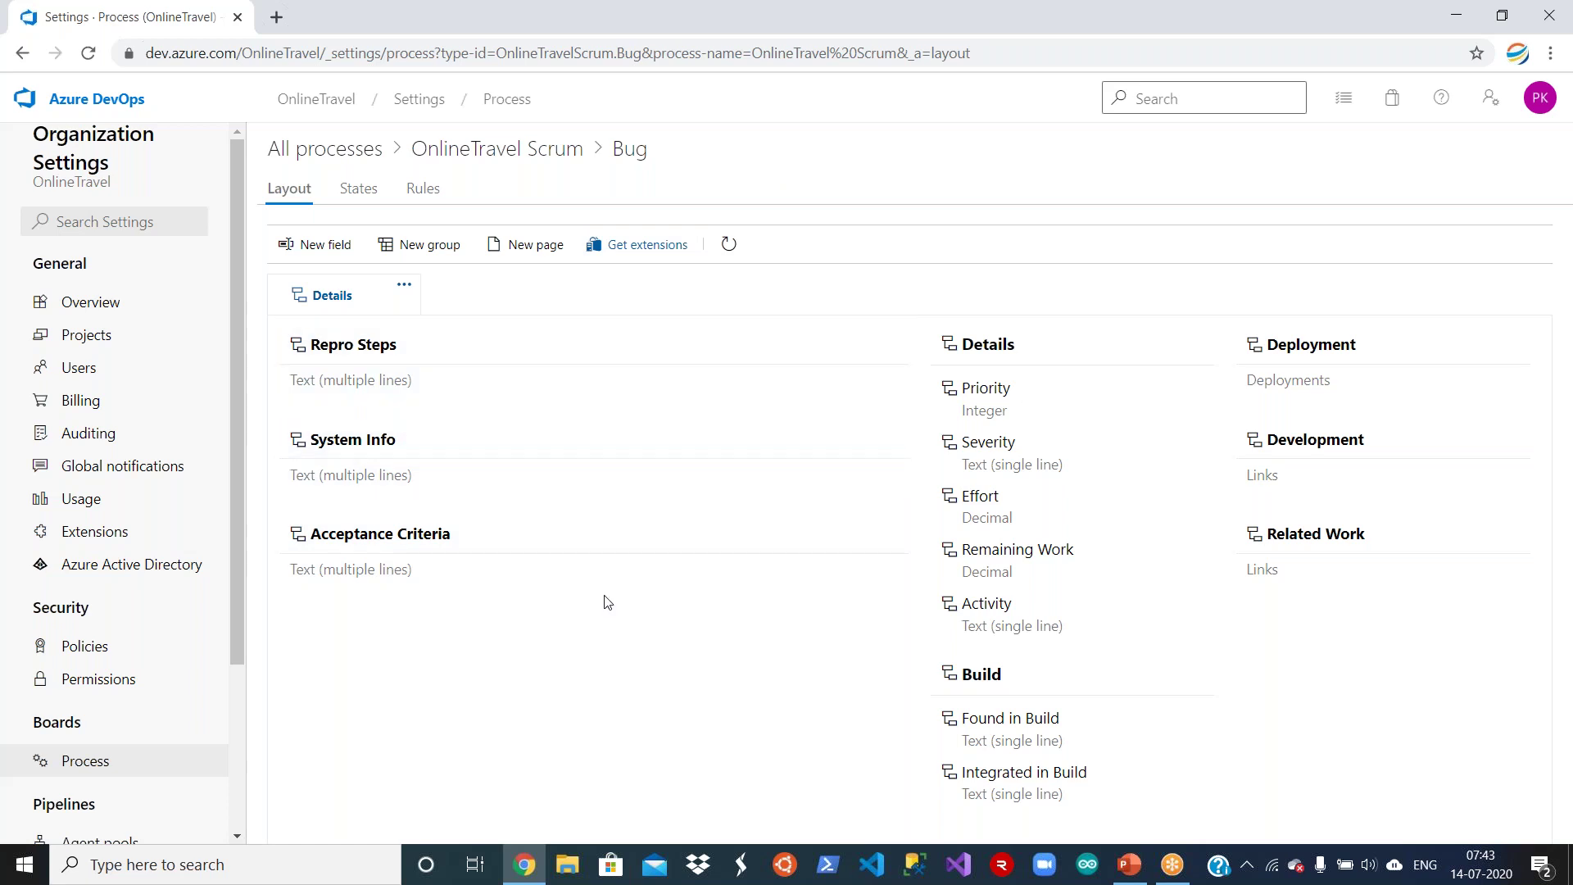
Look through the Marketplace extensions offered for work item form controls, groups and pages, and return to the Bug layout.
click(624, 256)
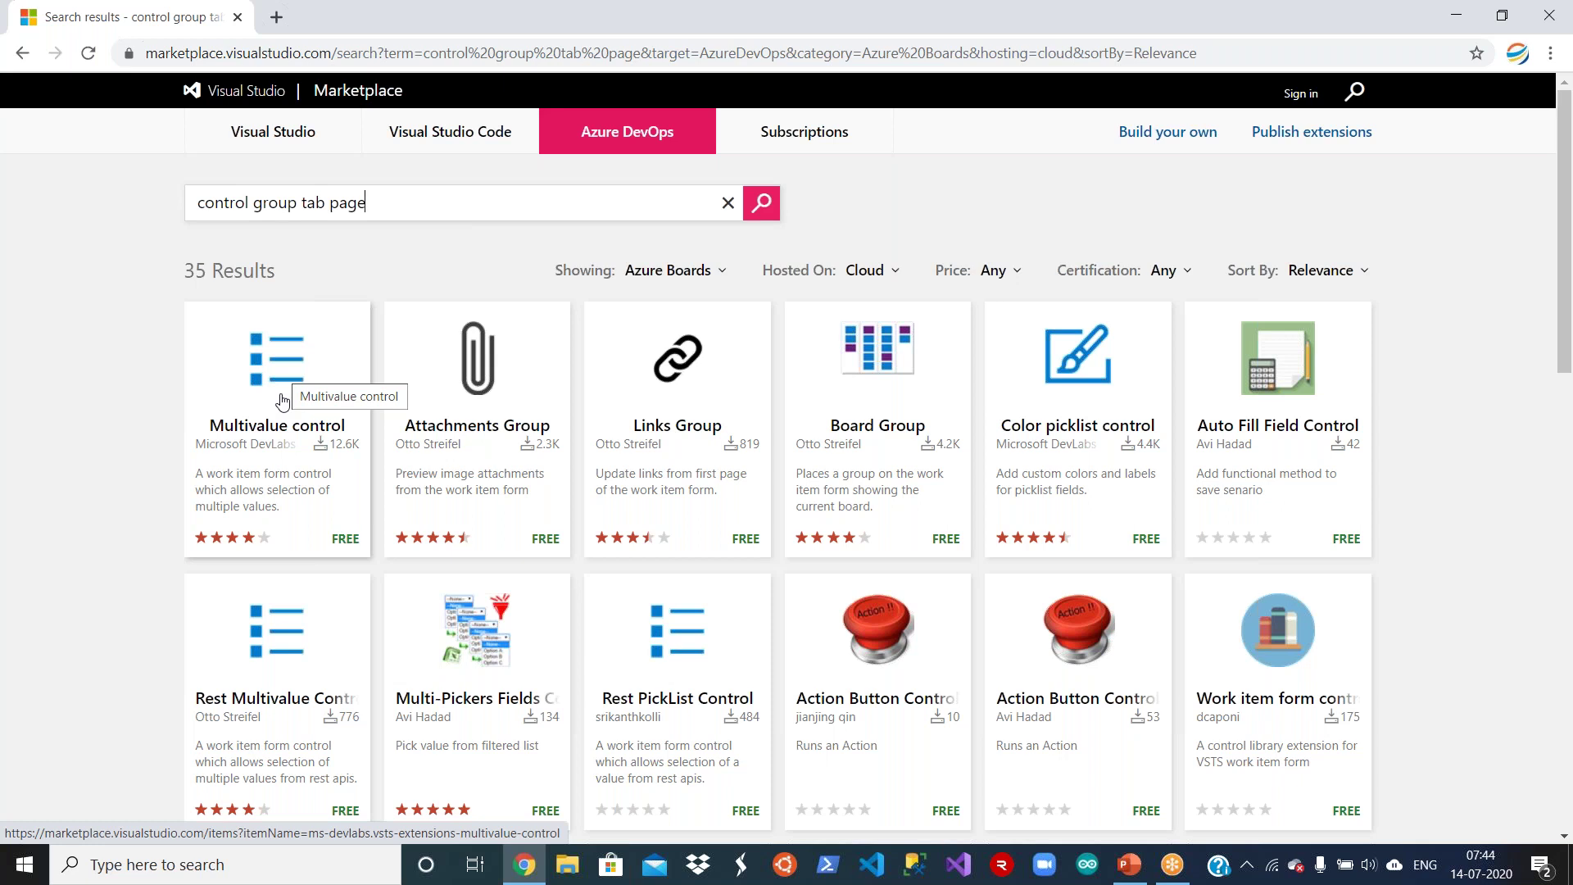
click(22, 53)
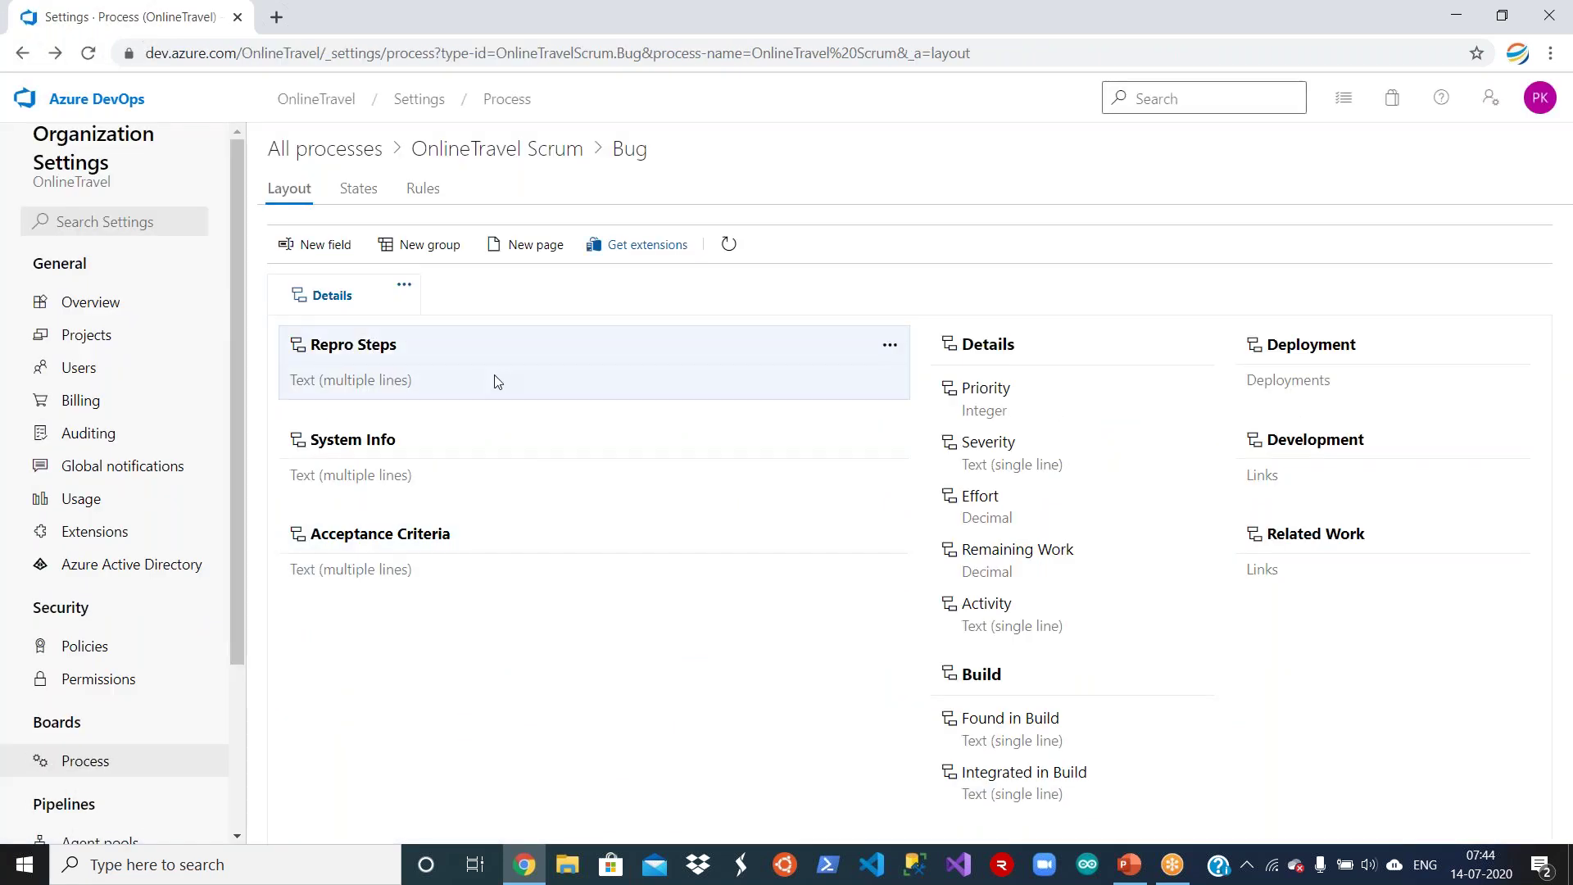
mouse_move(526, 449)
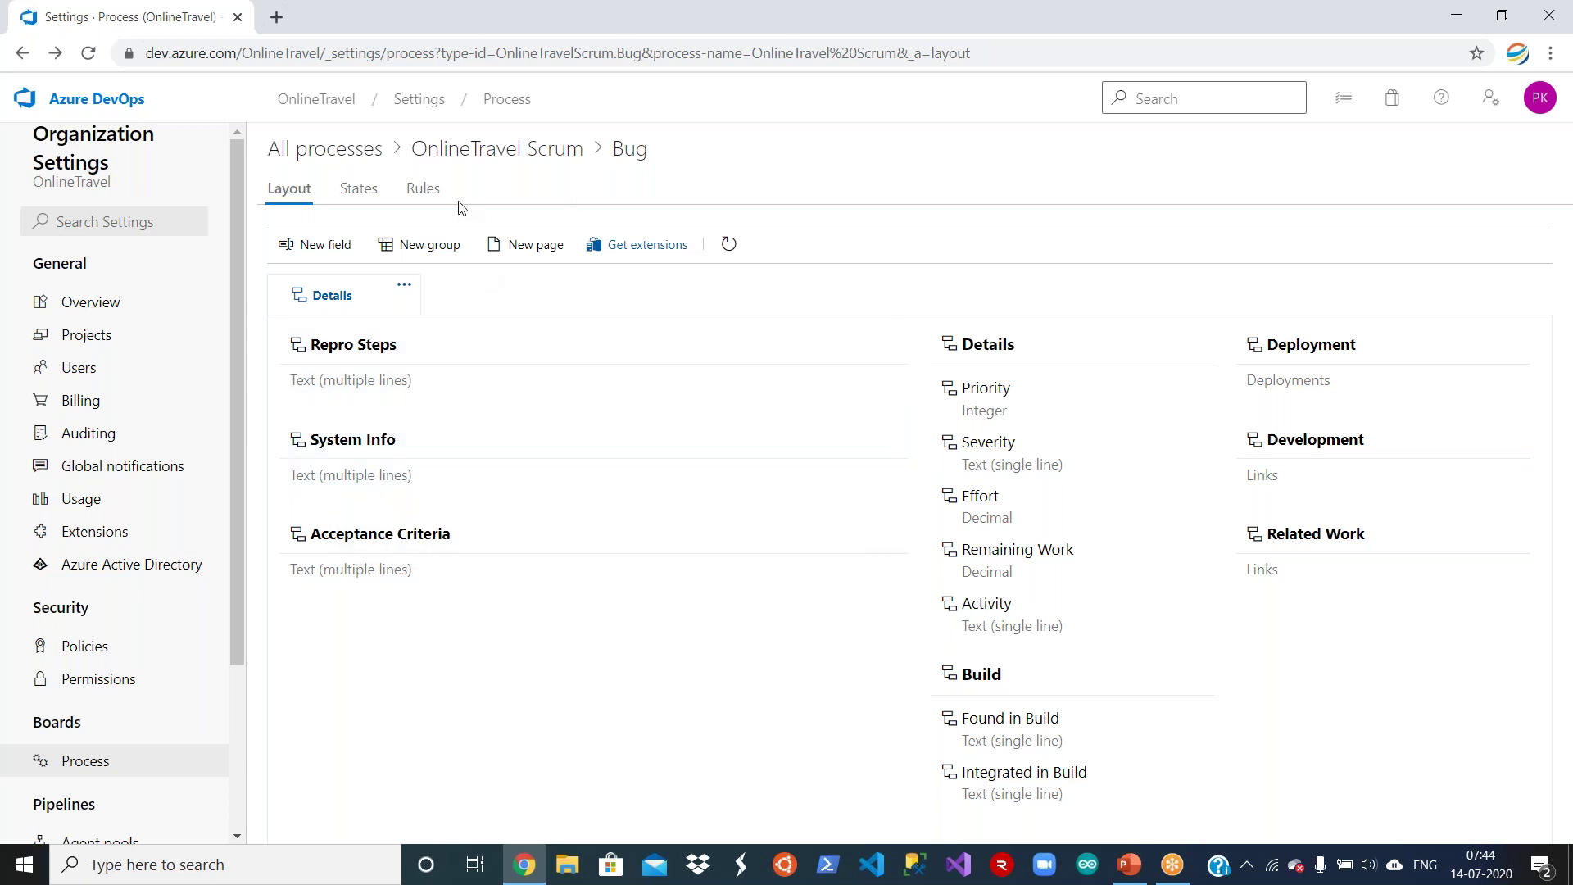
Review the Bug type's workflow states and check the options available for the Approved state.
click(369, 195)
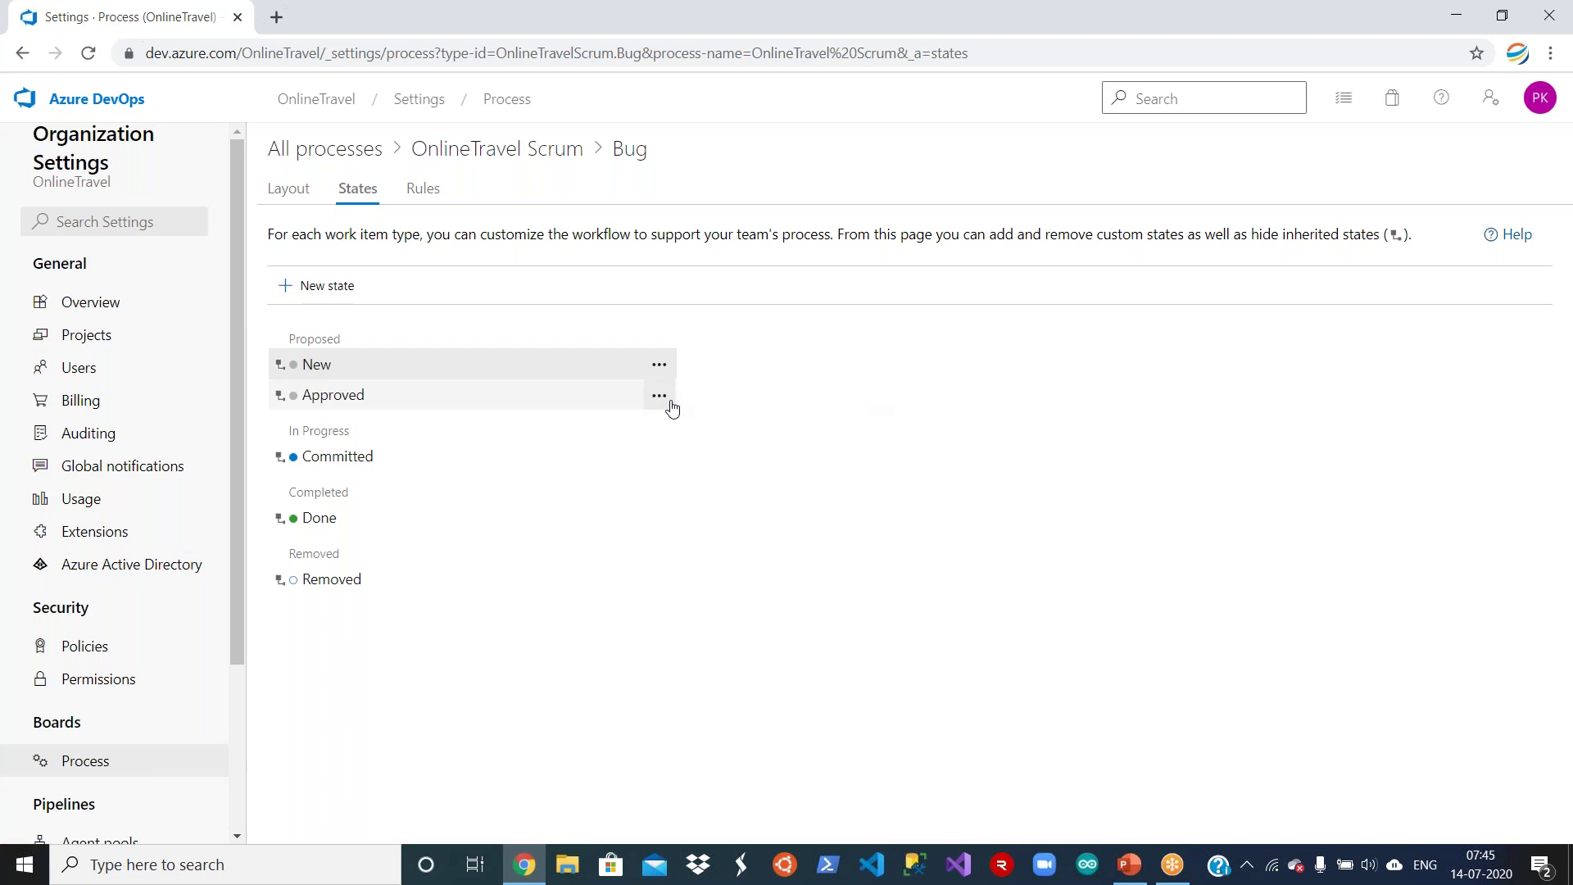
click(659, 397)
click(856, 321)
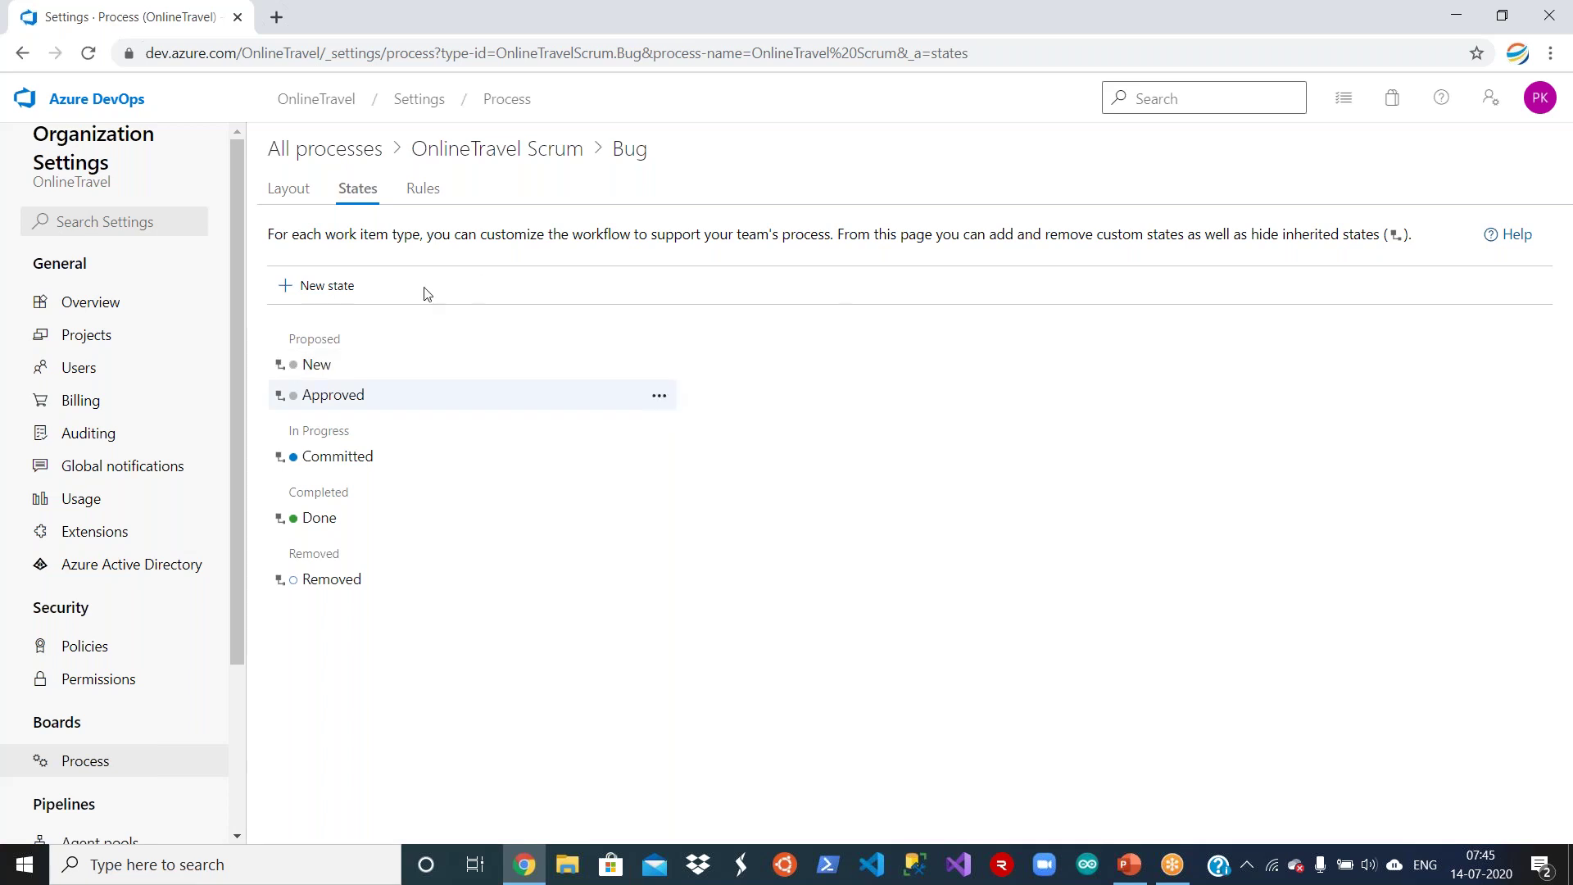
Create a Bug state named Defer in the In Progress category with a red color.
click(327, 286)
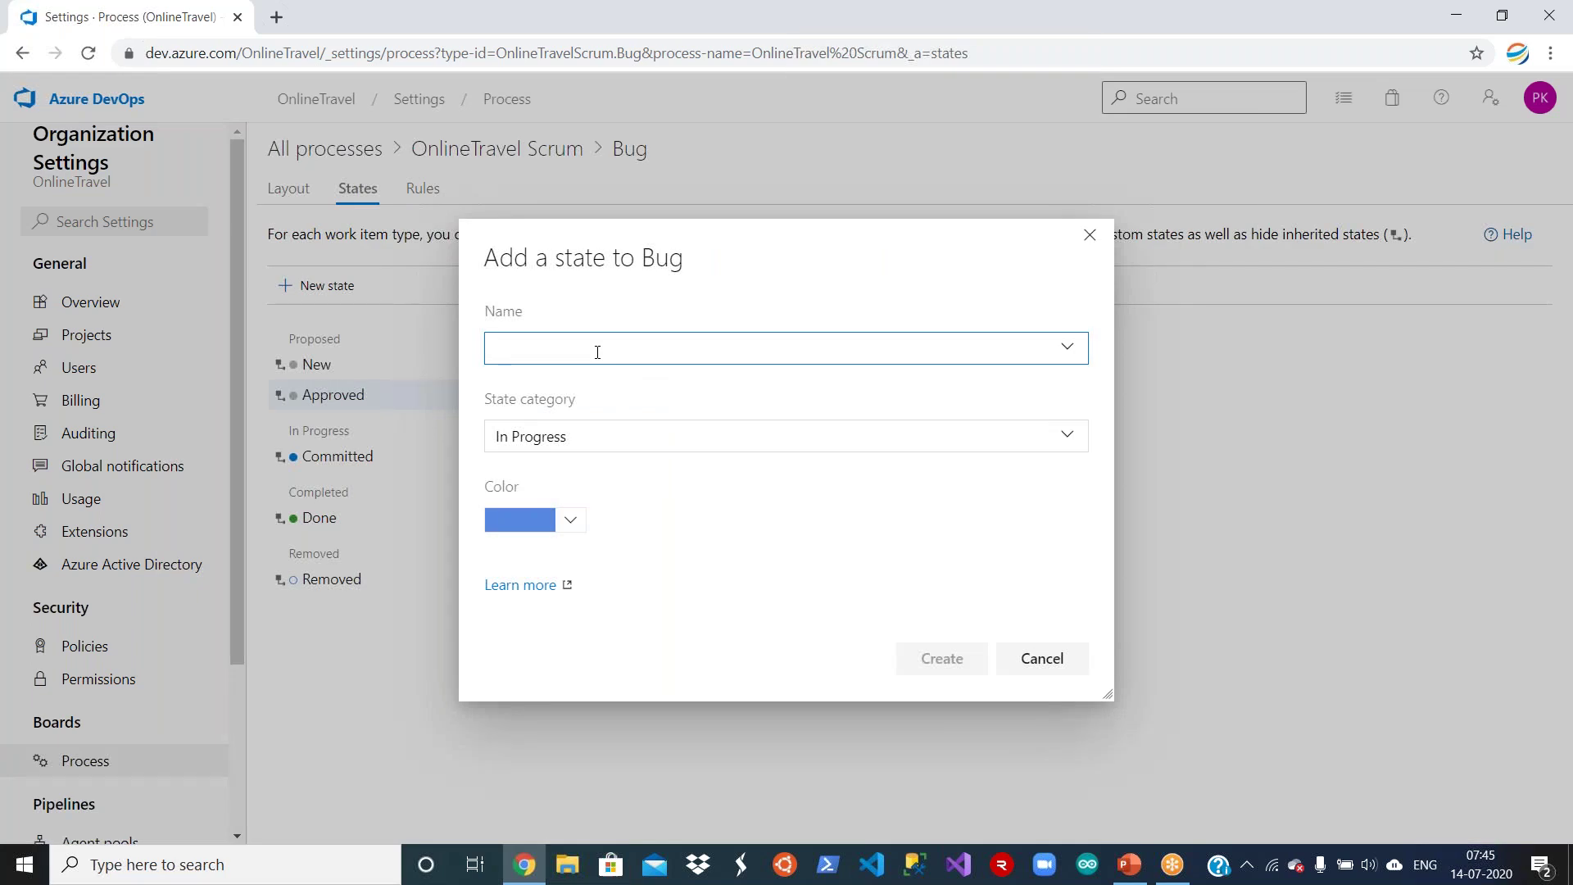
text(De)
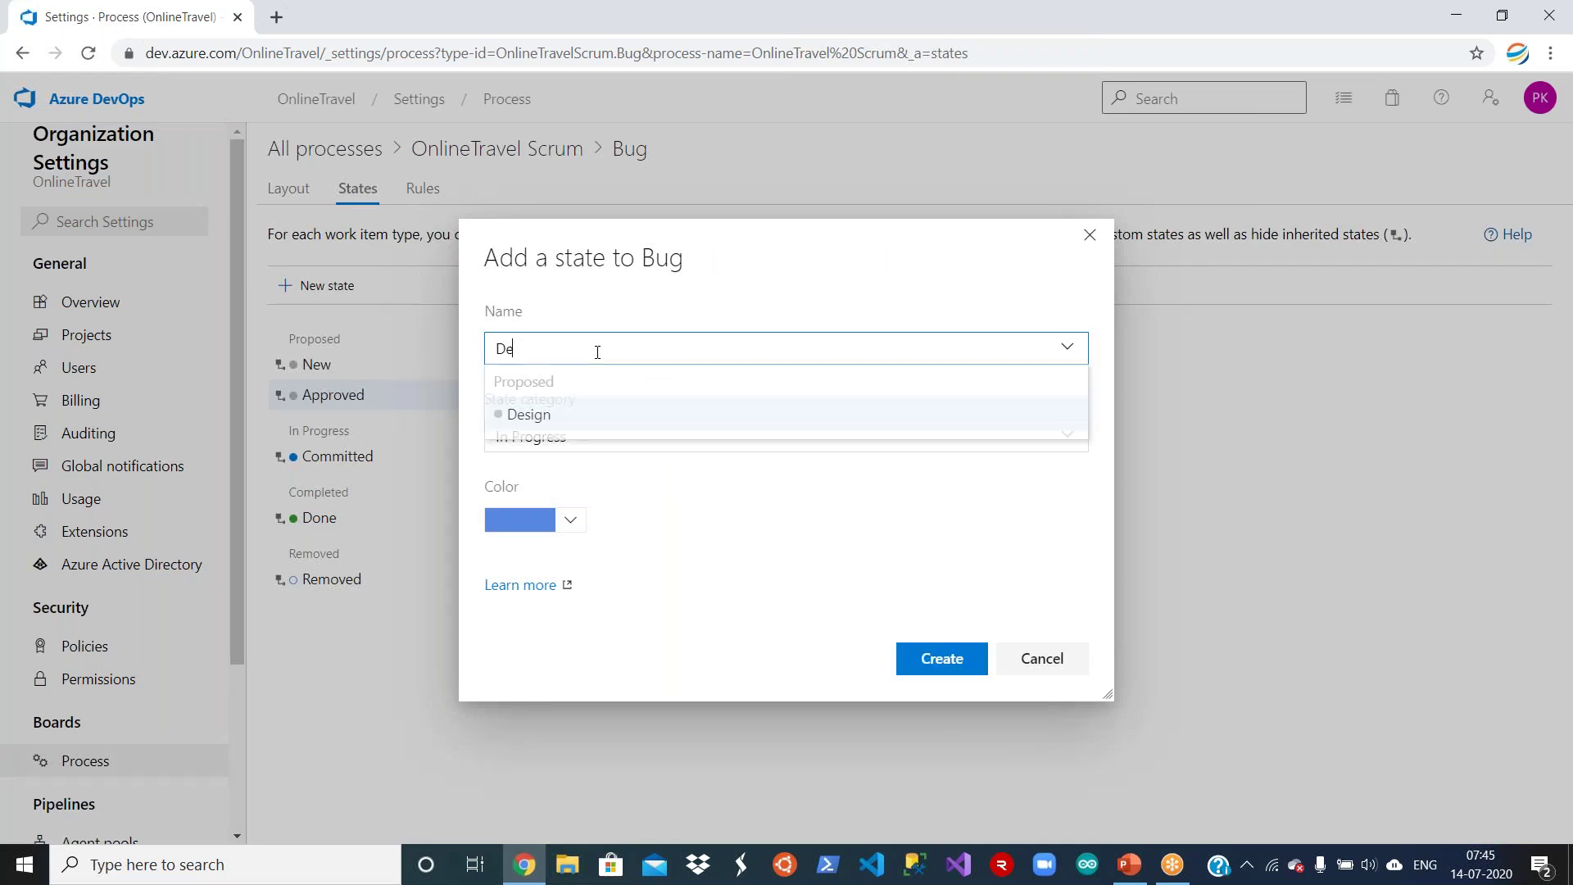
text(fer)
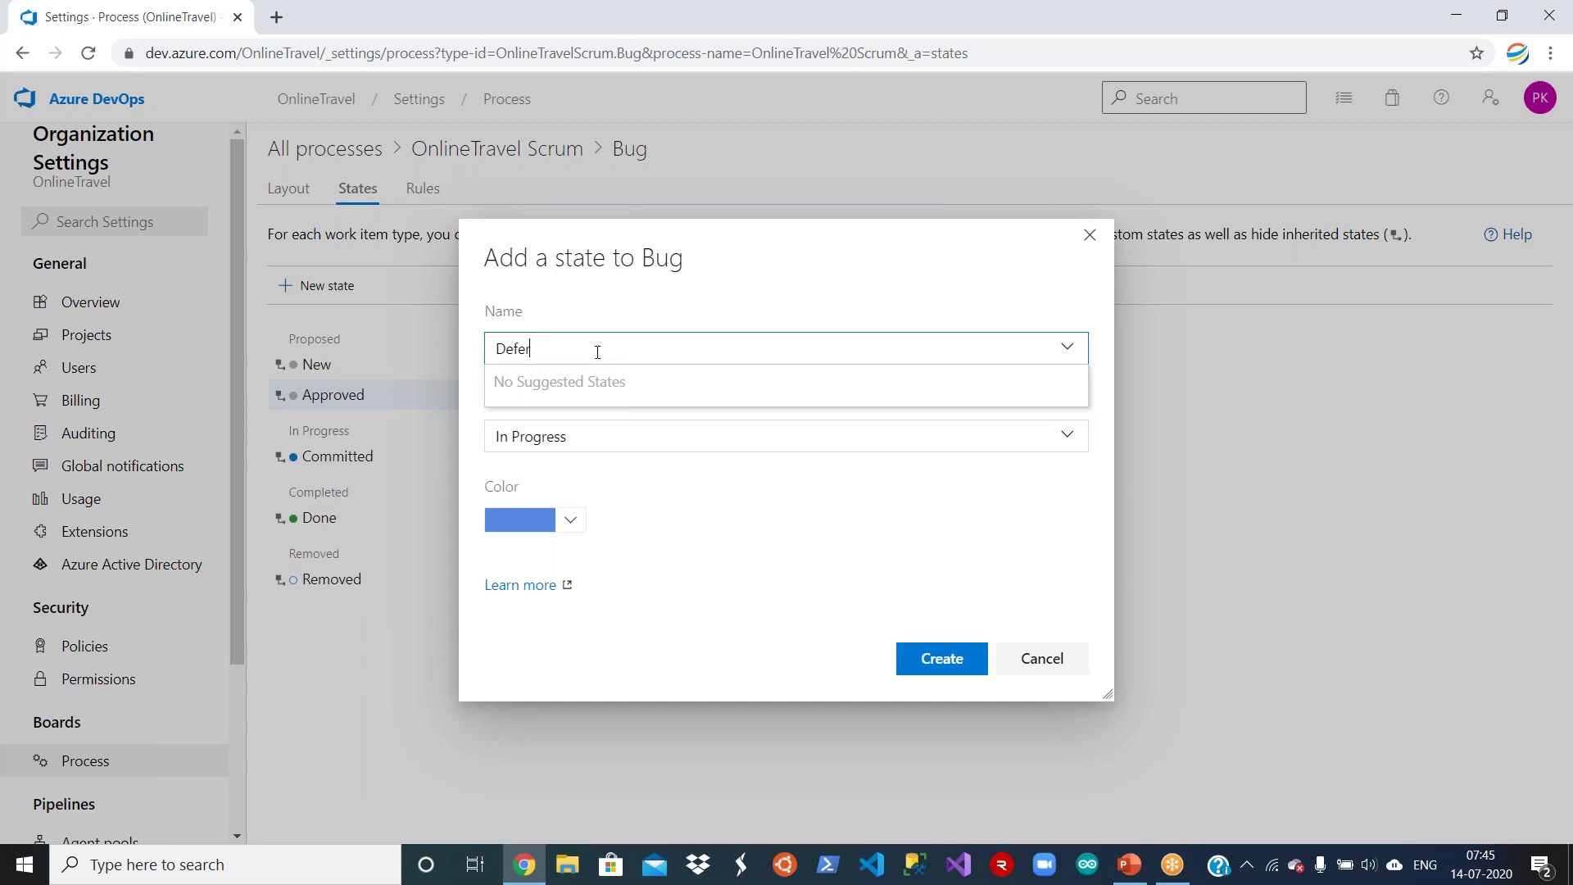
click(836, 306)
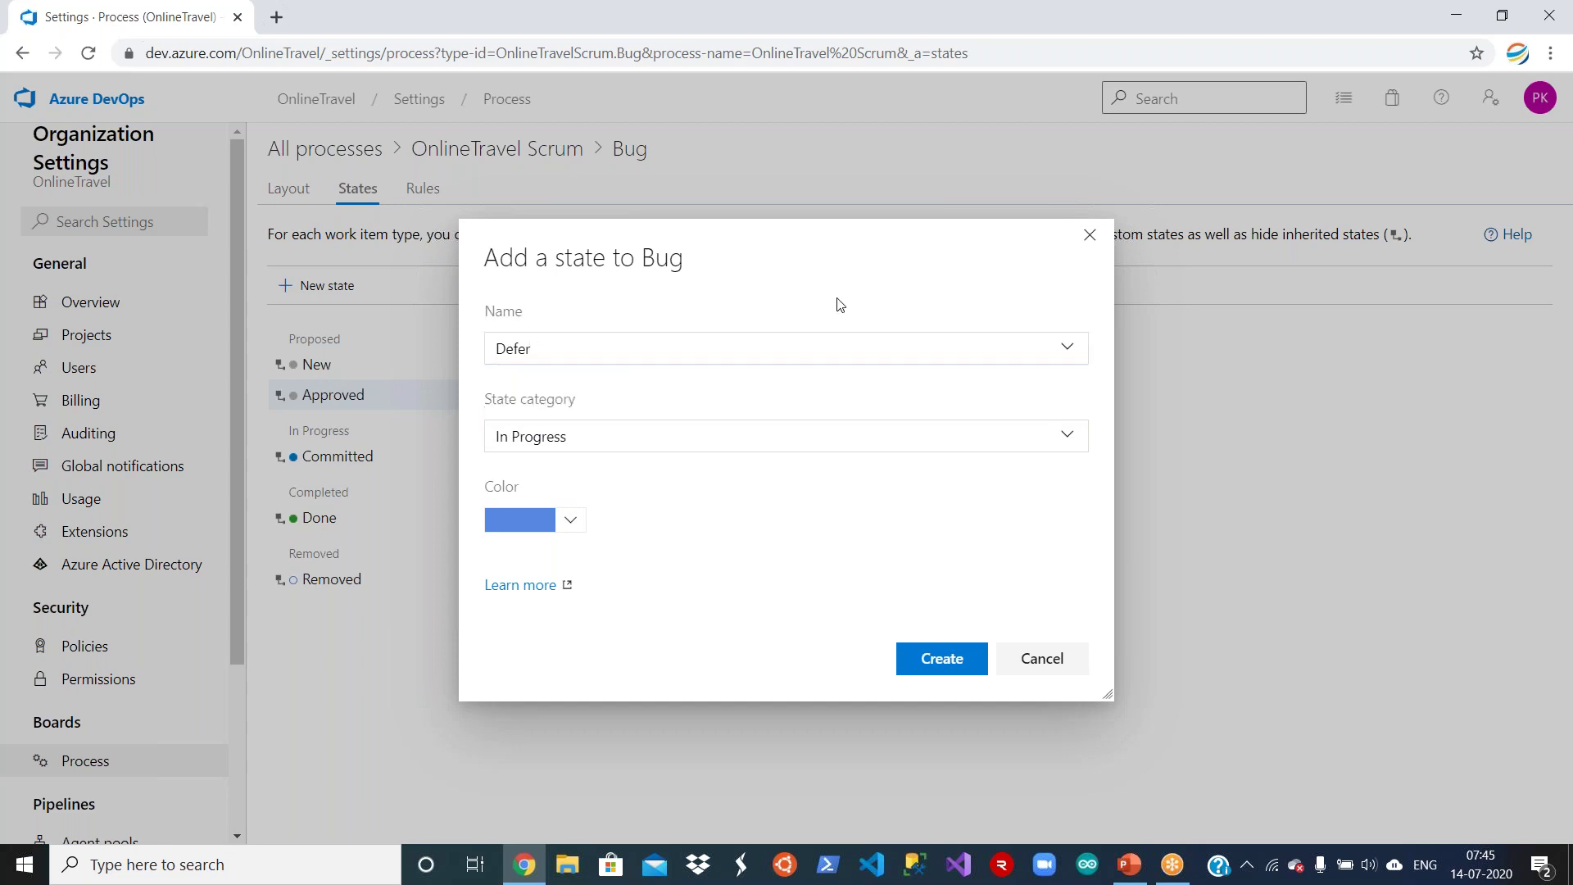
click(800, 445)
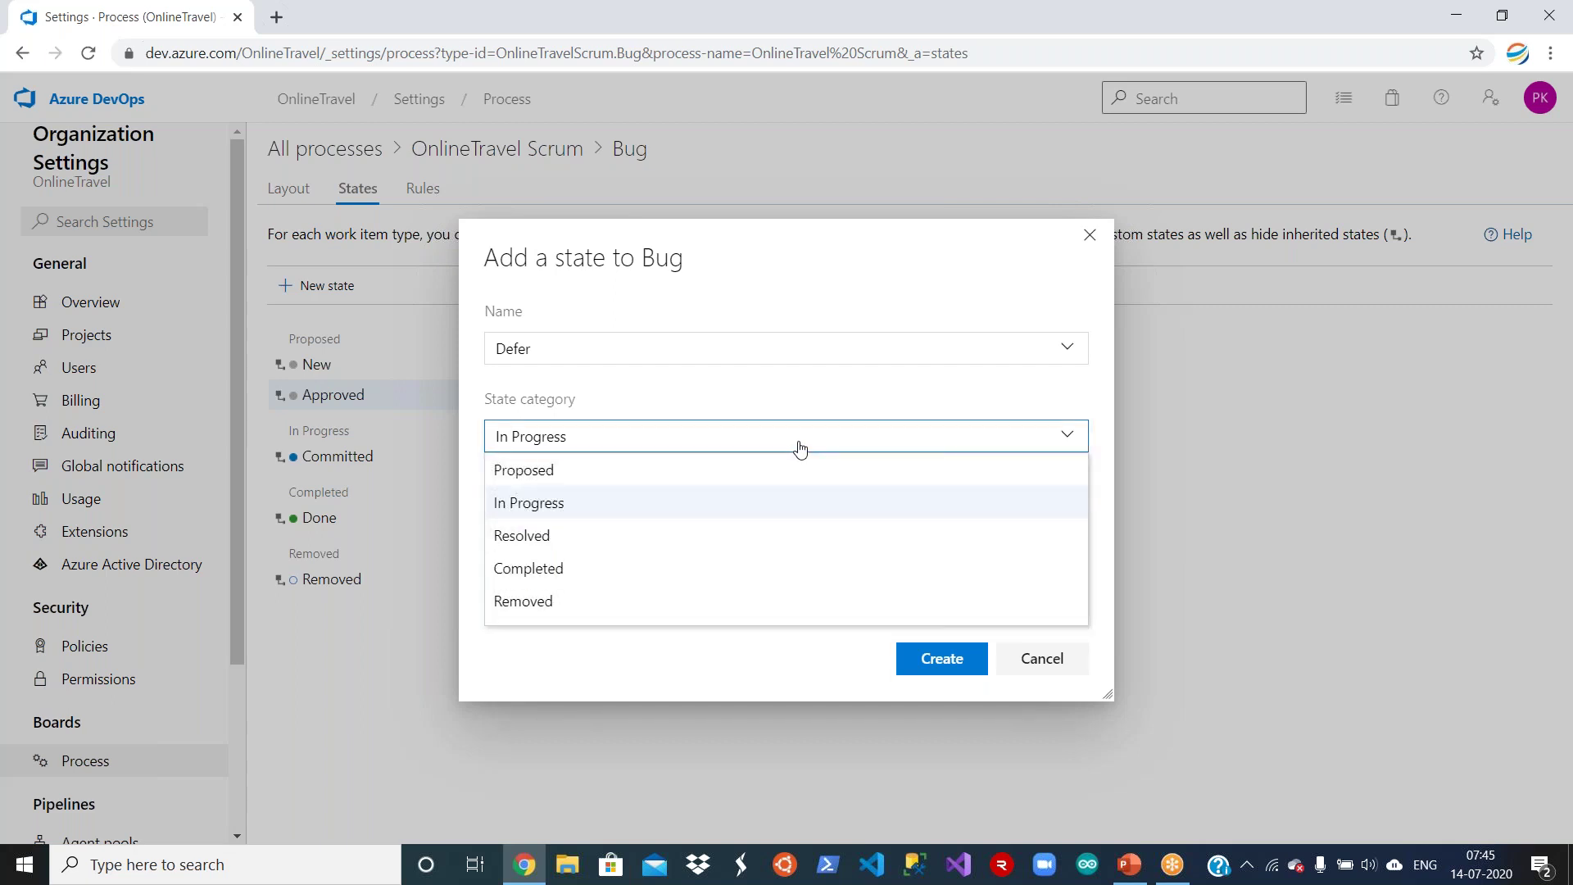
click(649, 509)
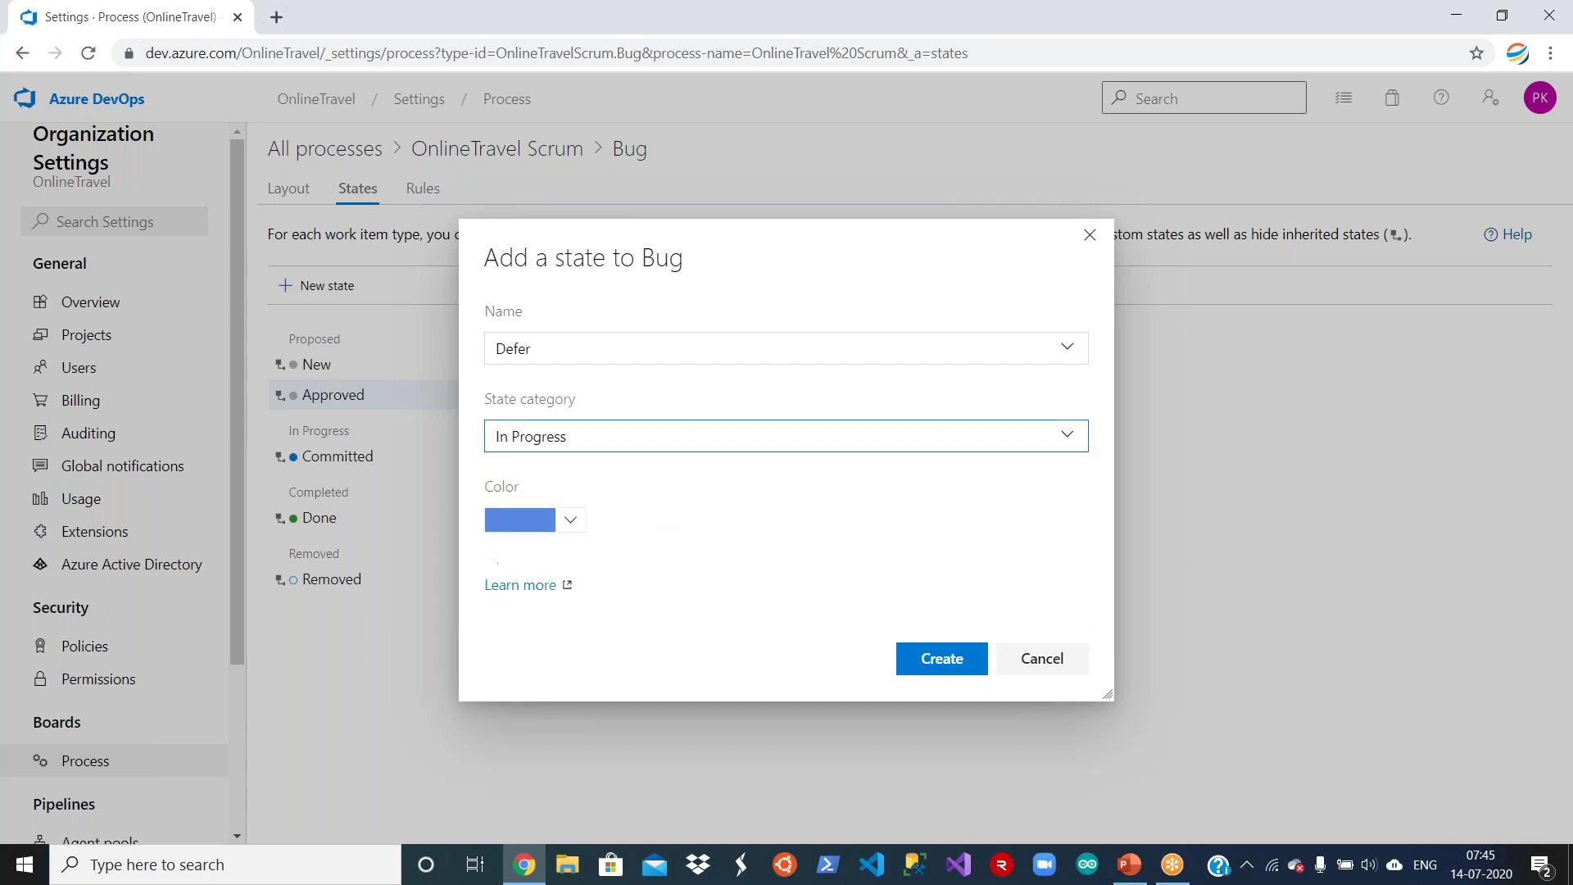
click(573, 528)
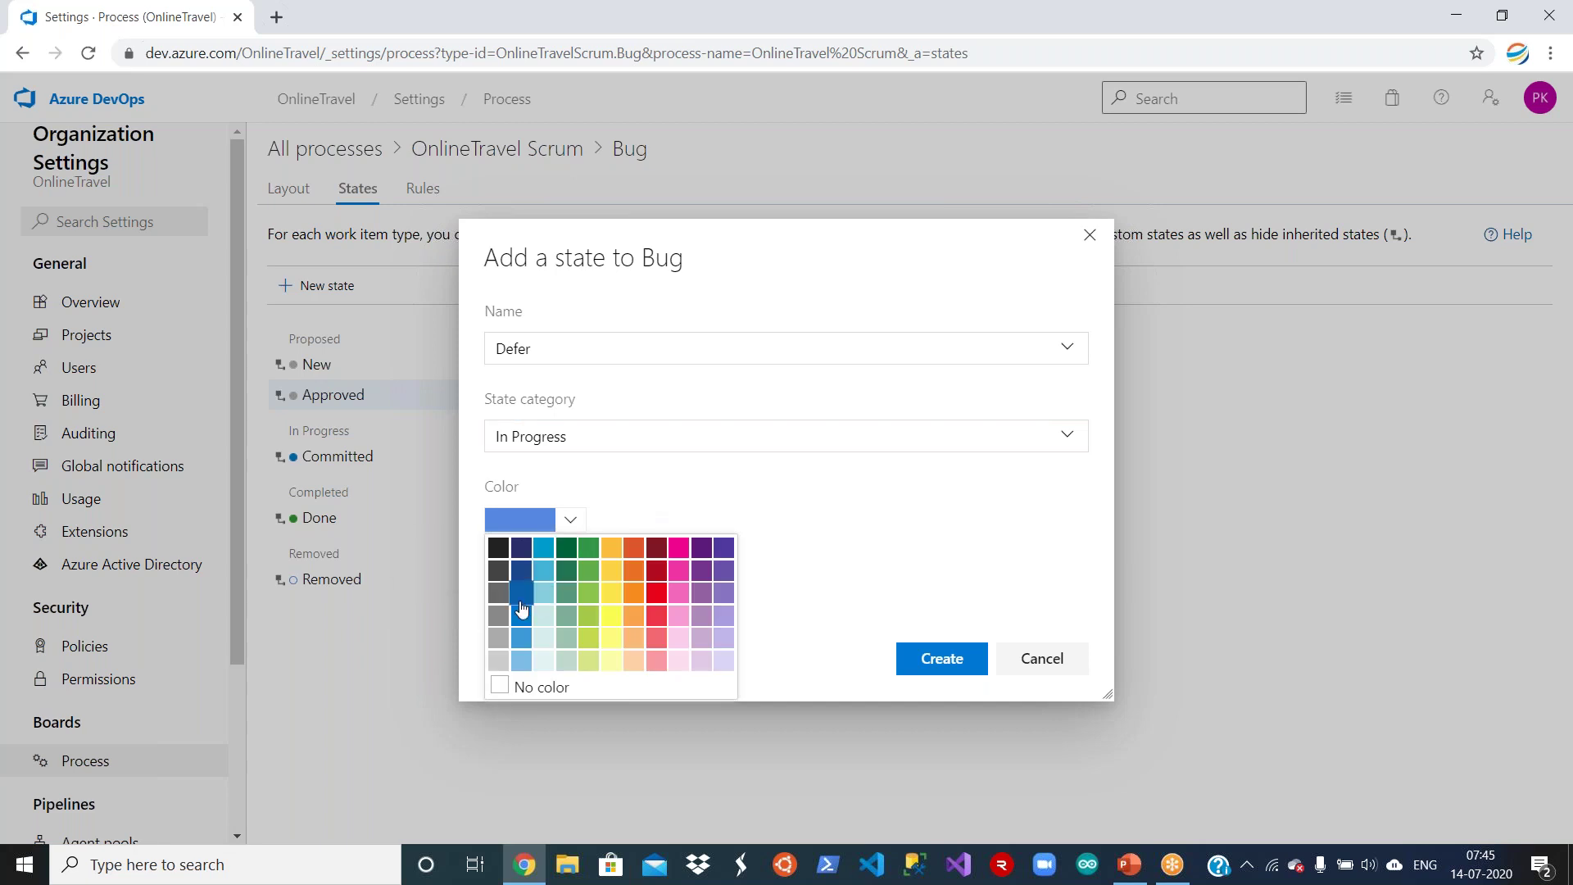
click(657, 593)
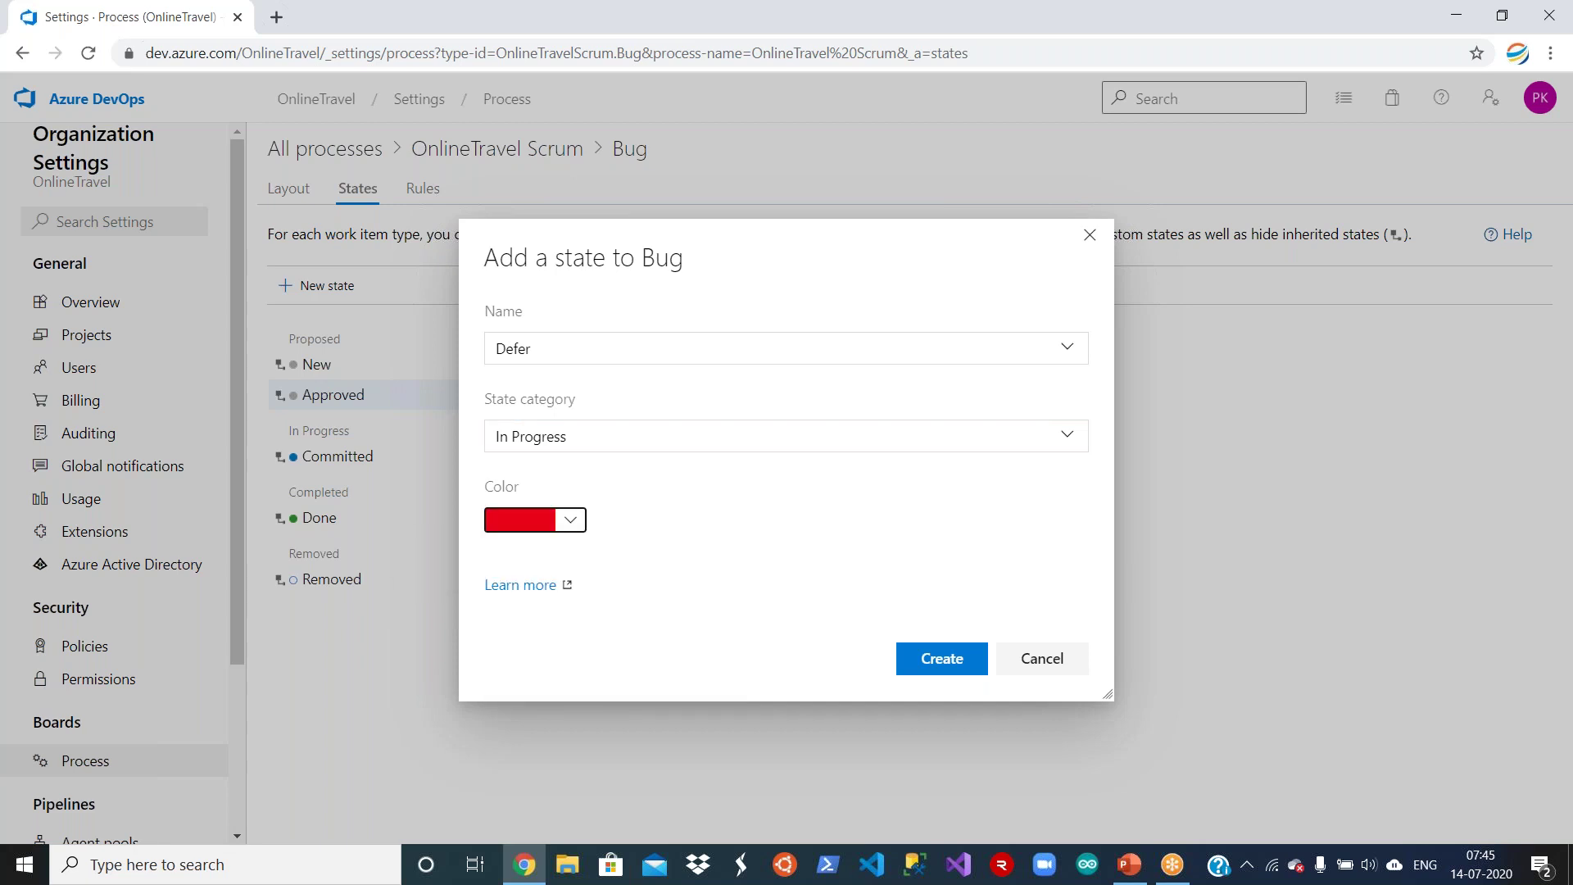
click(932, 659)
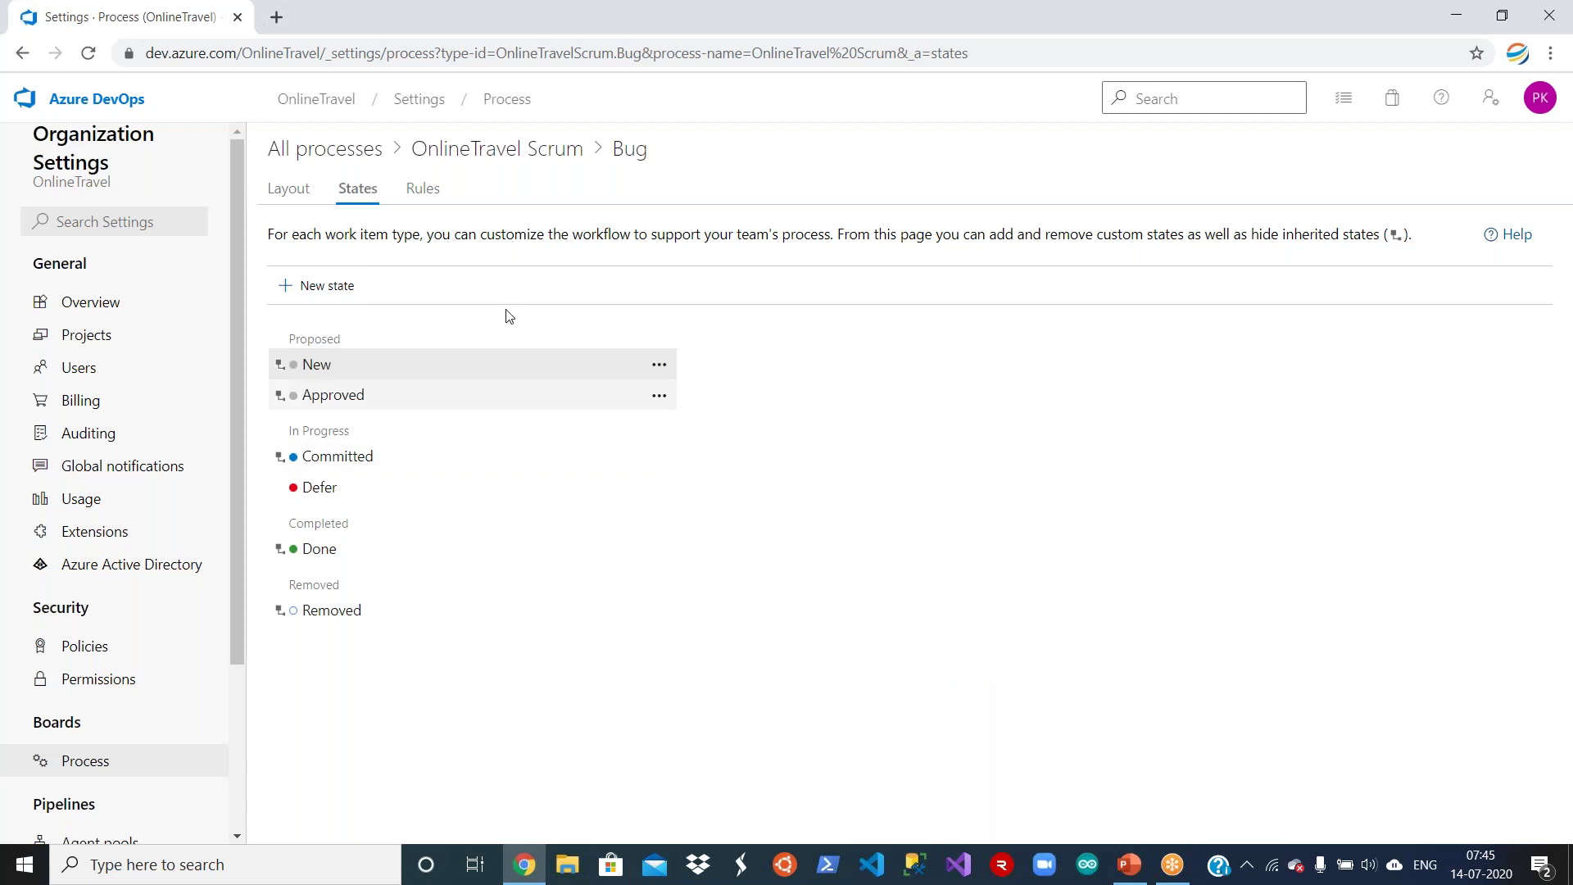
Go to the work items list of the Online Travel Booking App project.
click(627, 149)
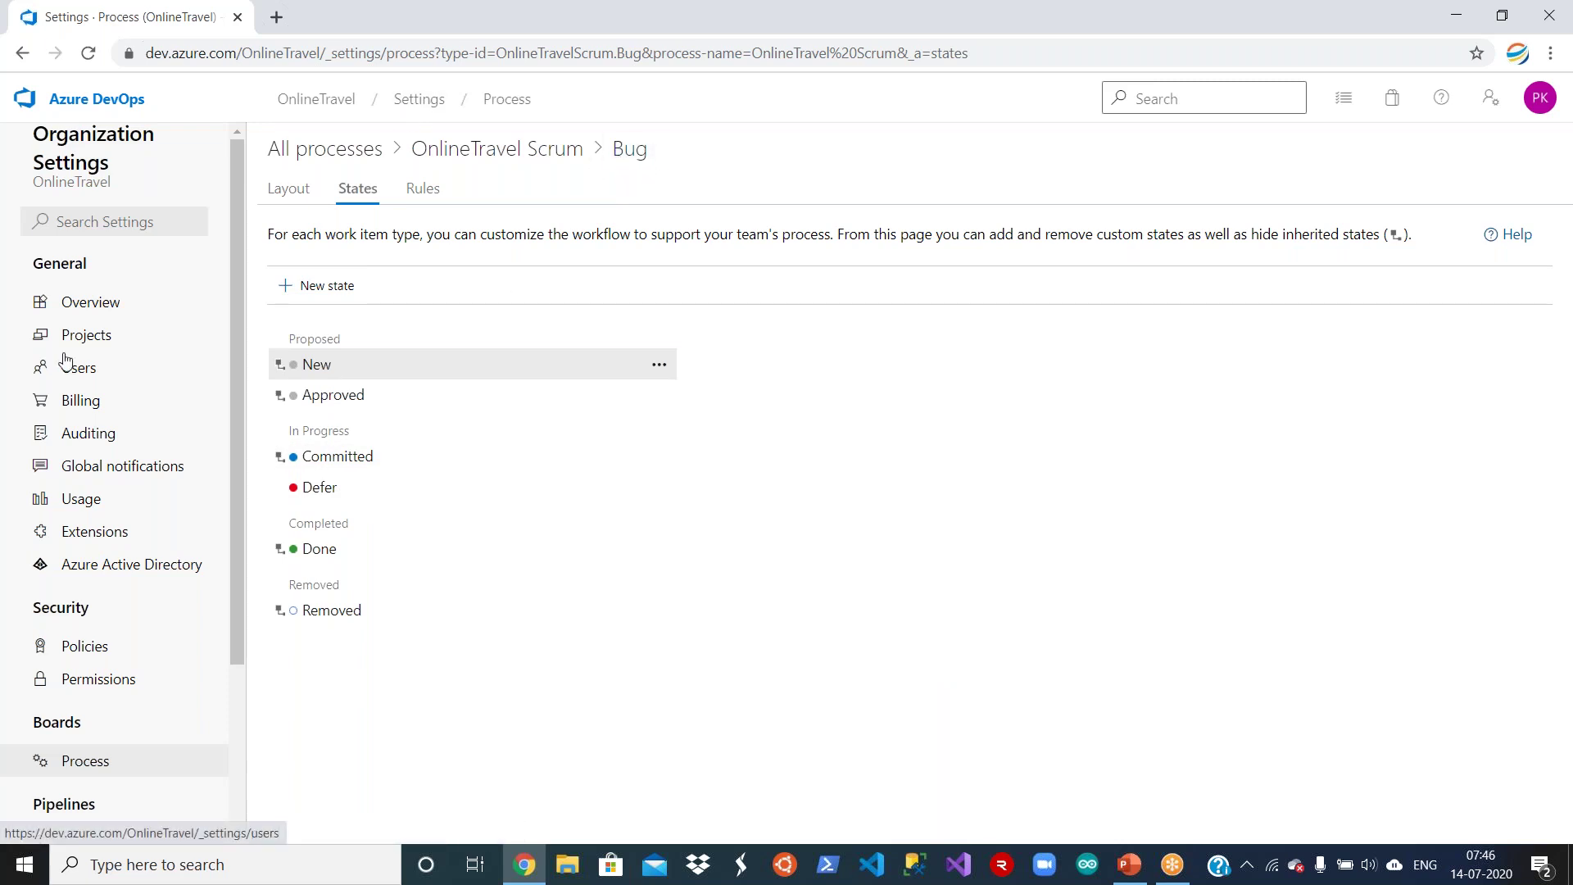
click(110, 103)
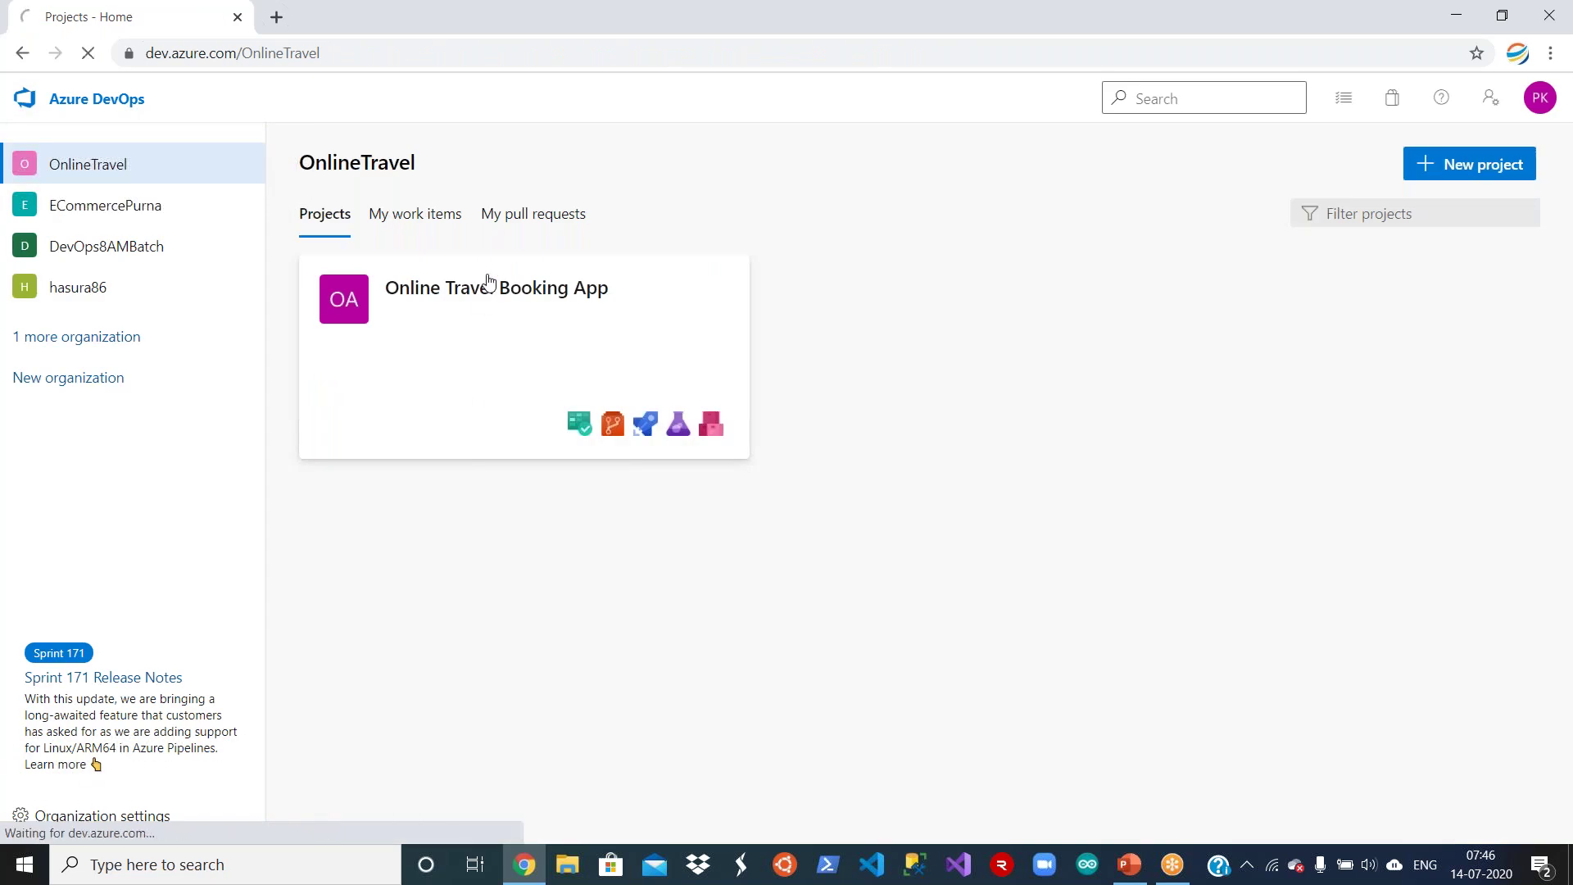
click(489, 281)
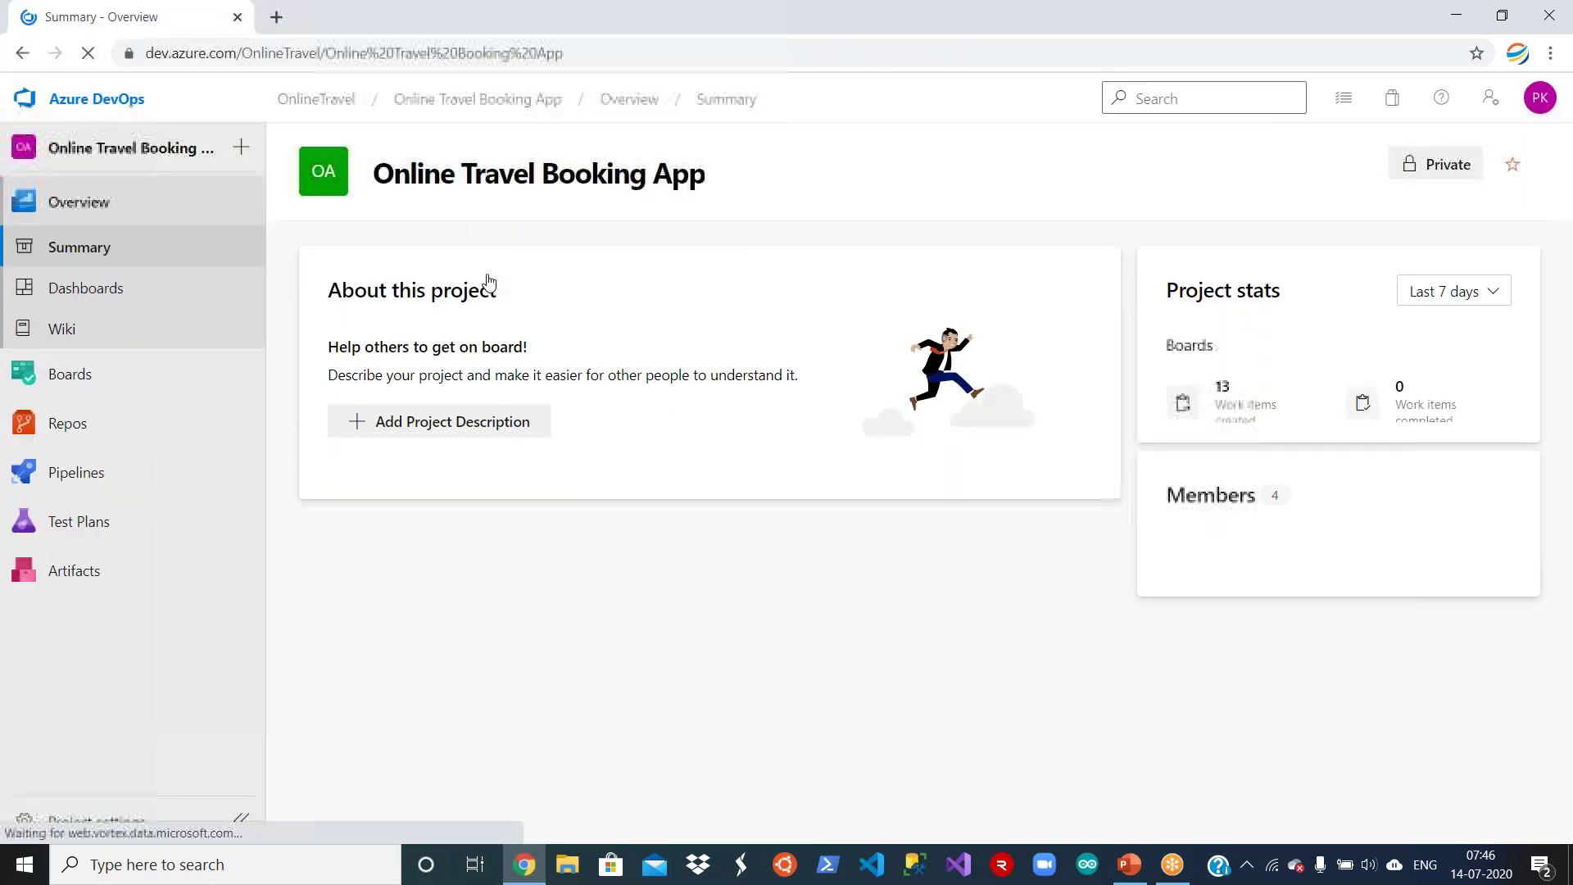
mouse_move(204, 374)
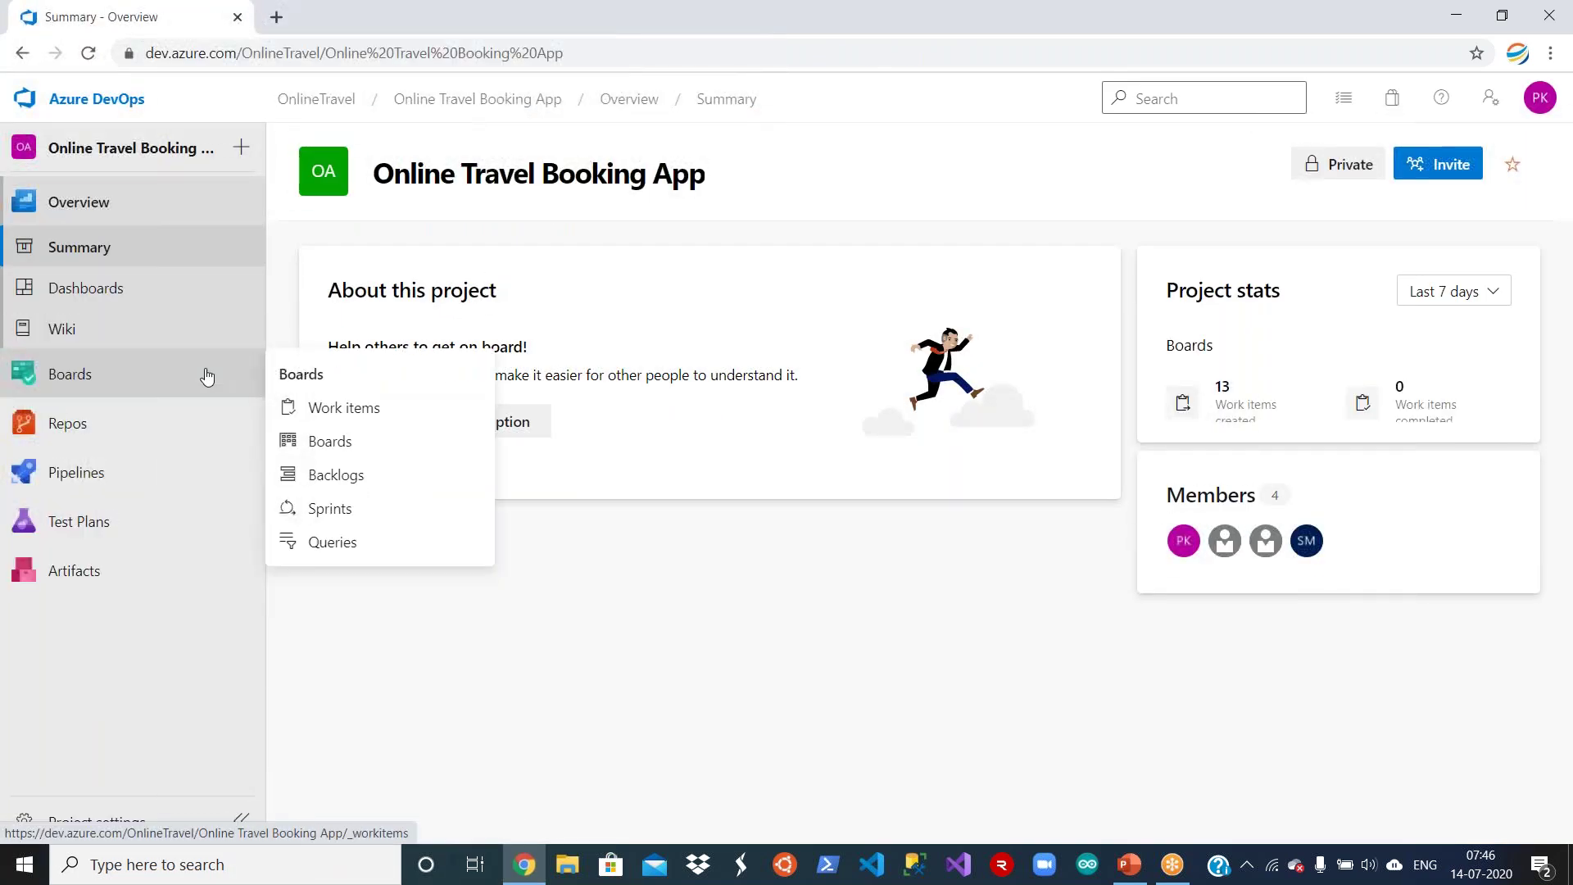
click(381, 409)
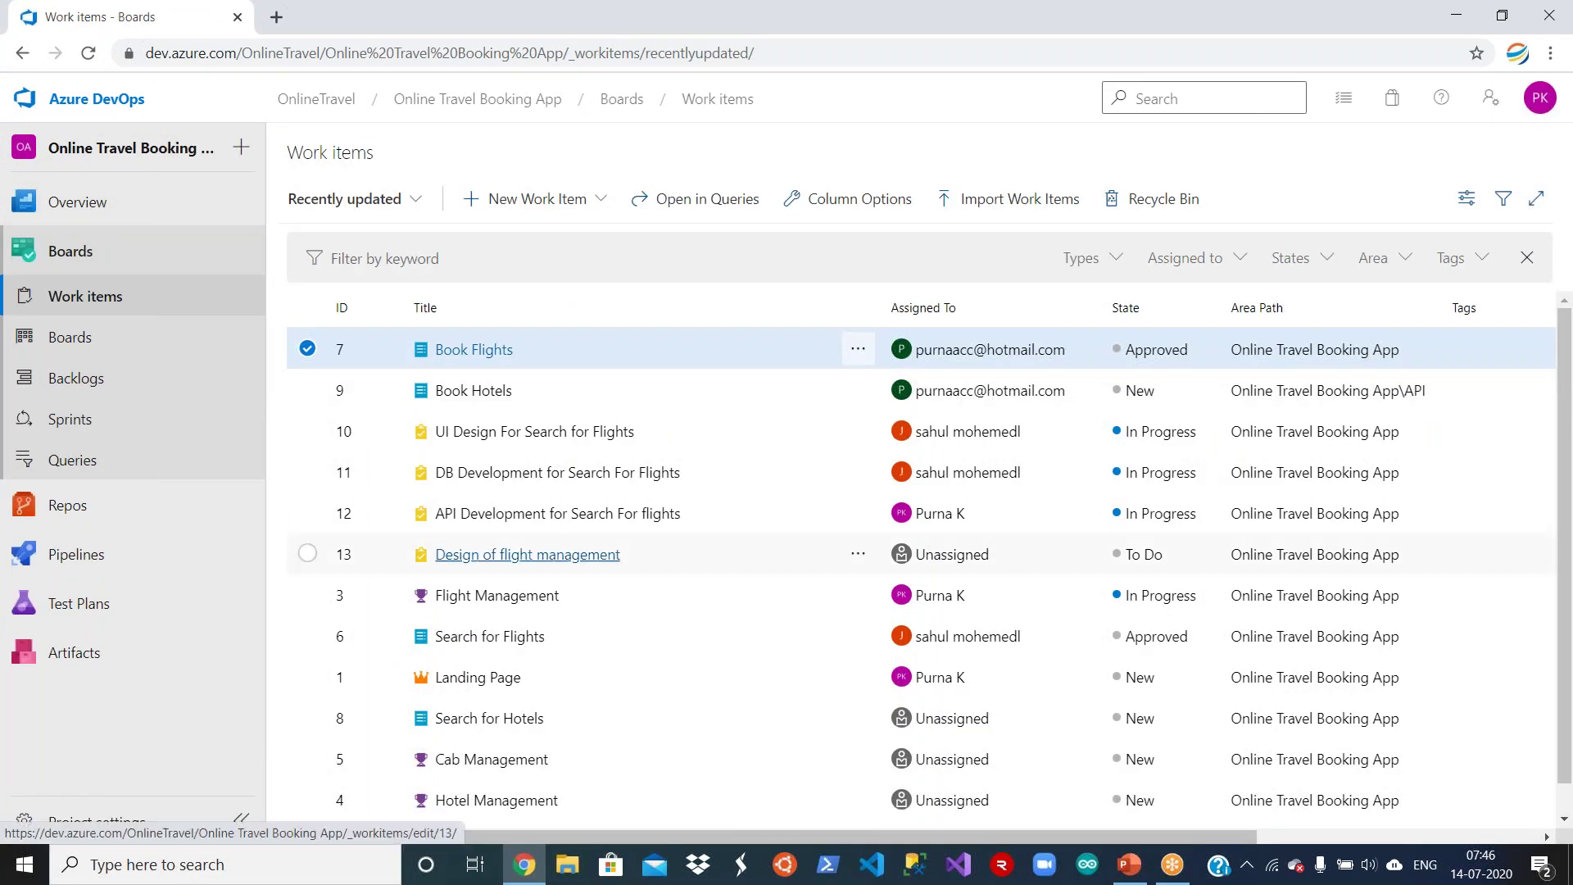
Start a new Bug work item and check which values its State field offers.
click(590, 199)
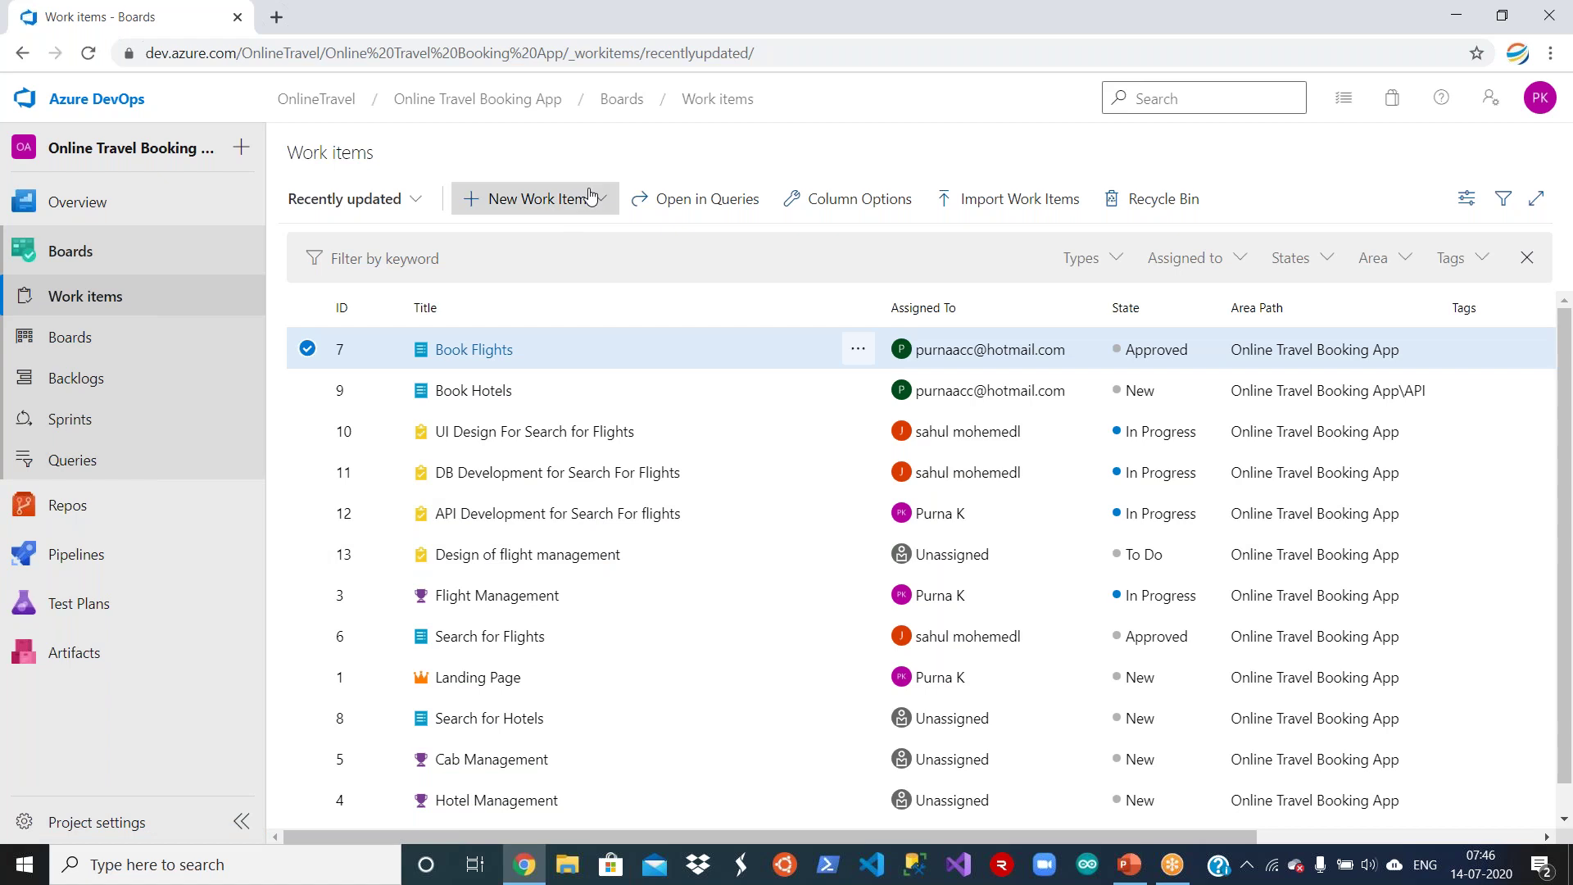
click(541, 243)
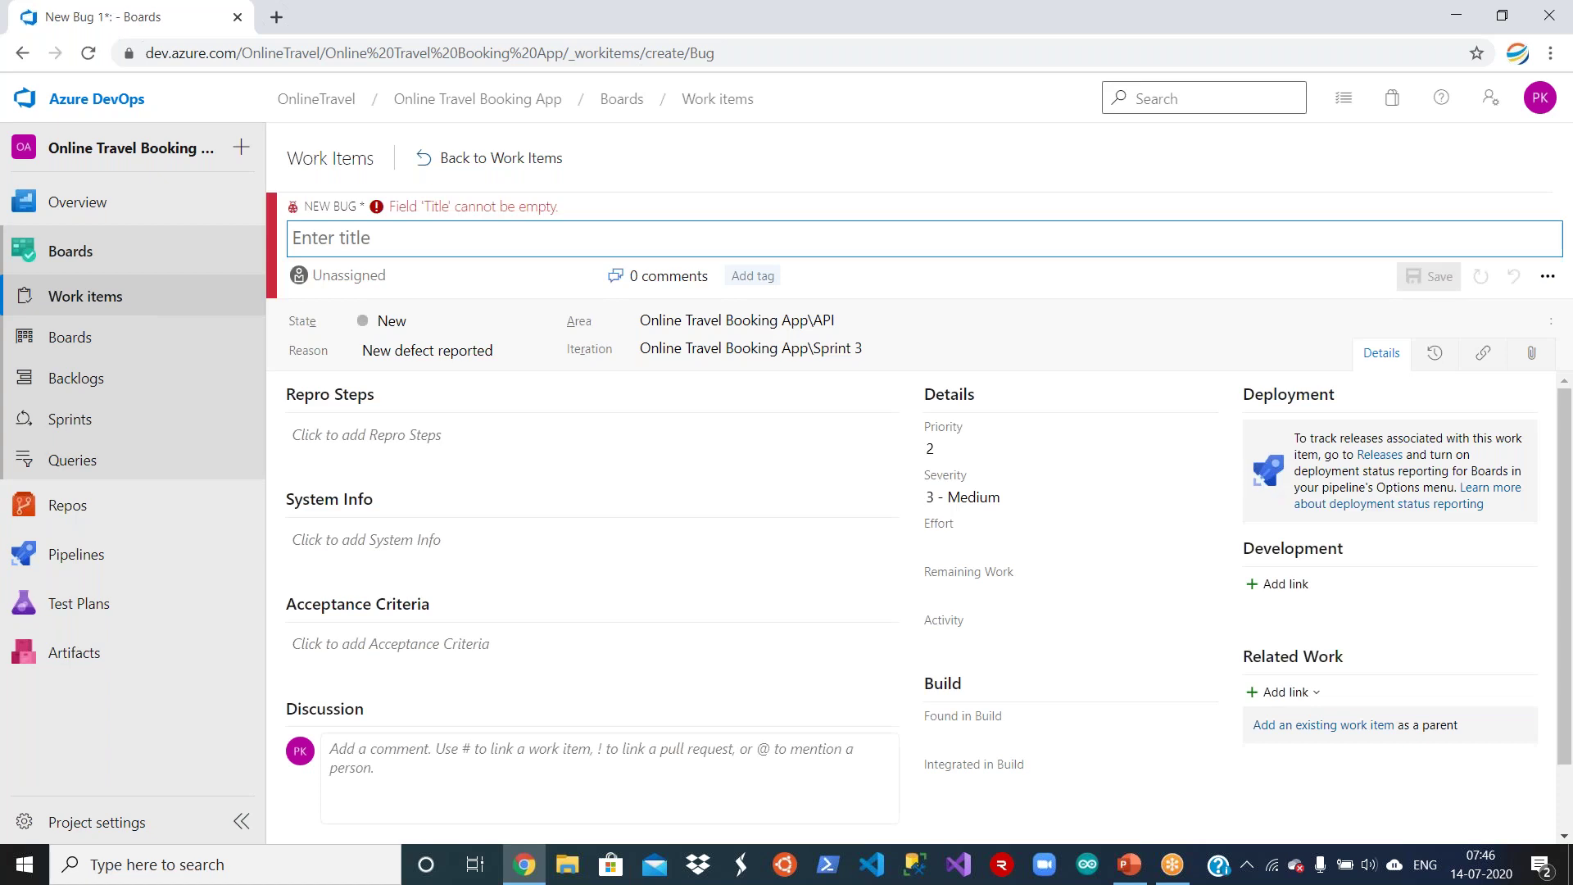
click(539, 323)
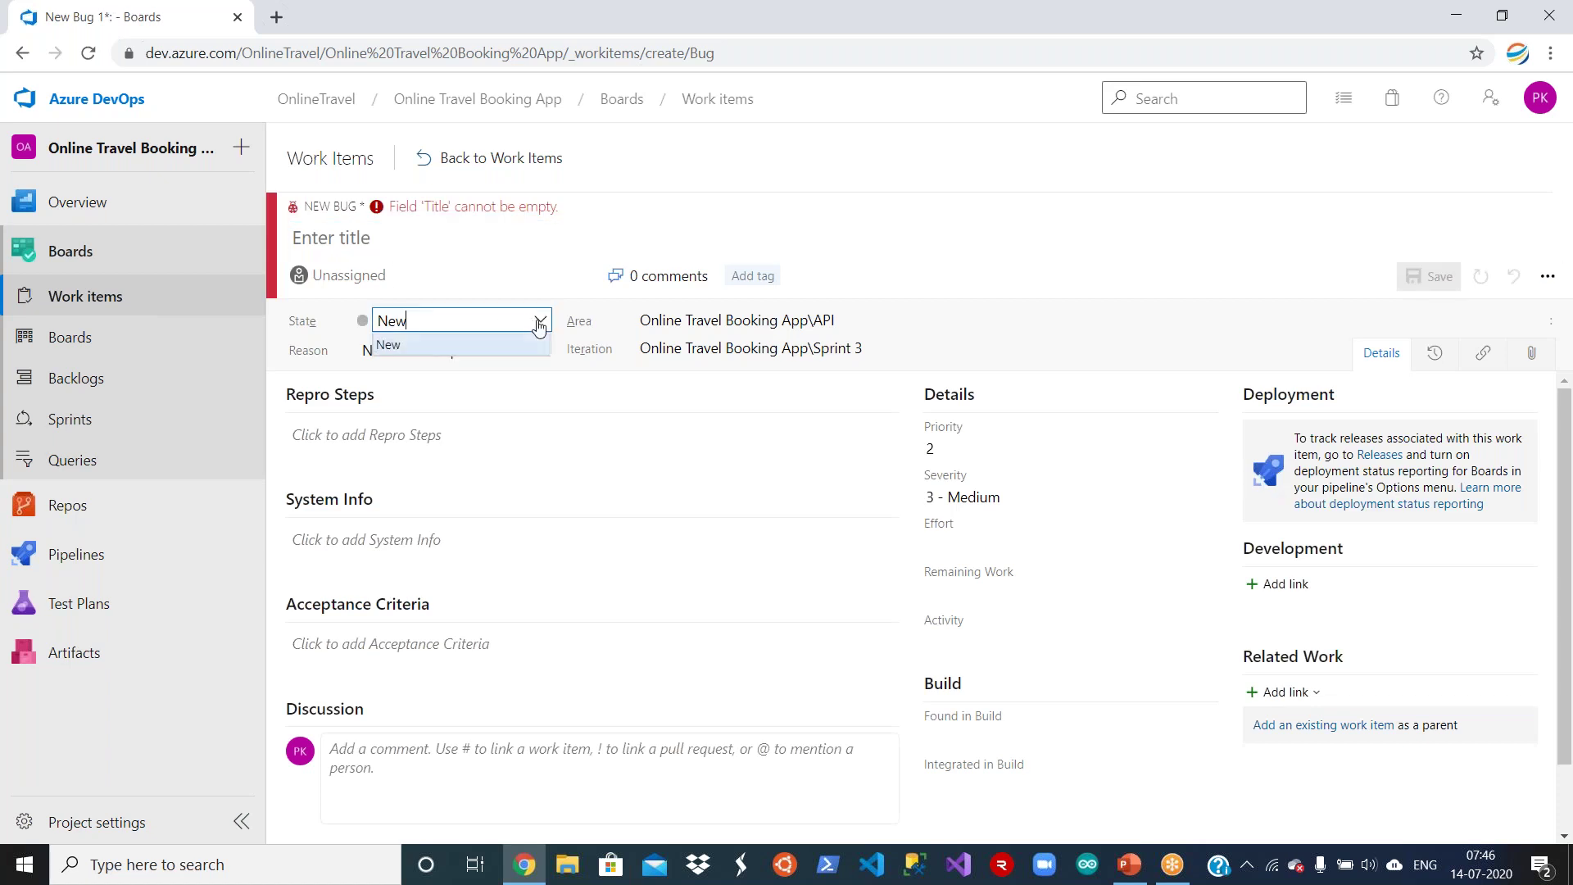
Title the new bug "Search flights is not working" and set its iteration to Sprint 1.
click(539, 234)
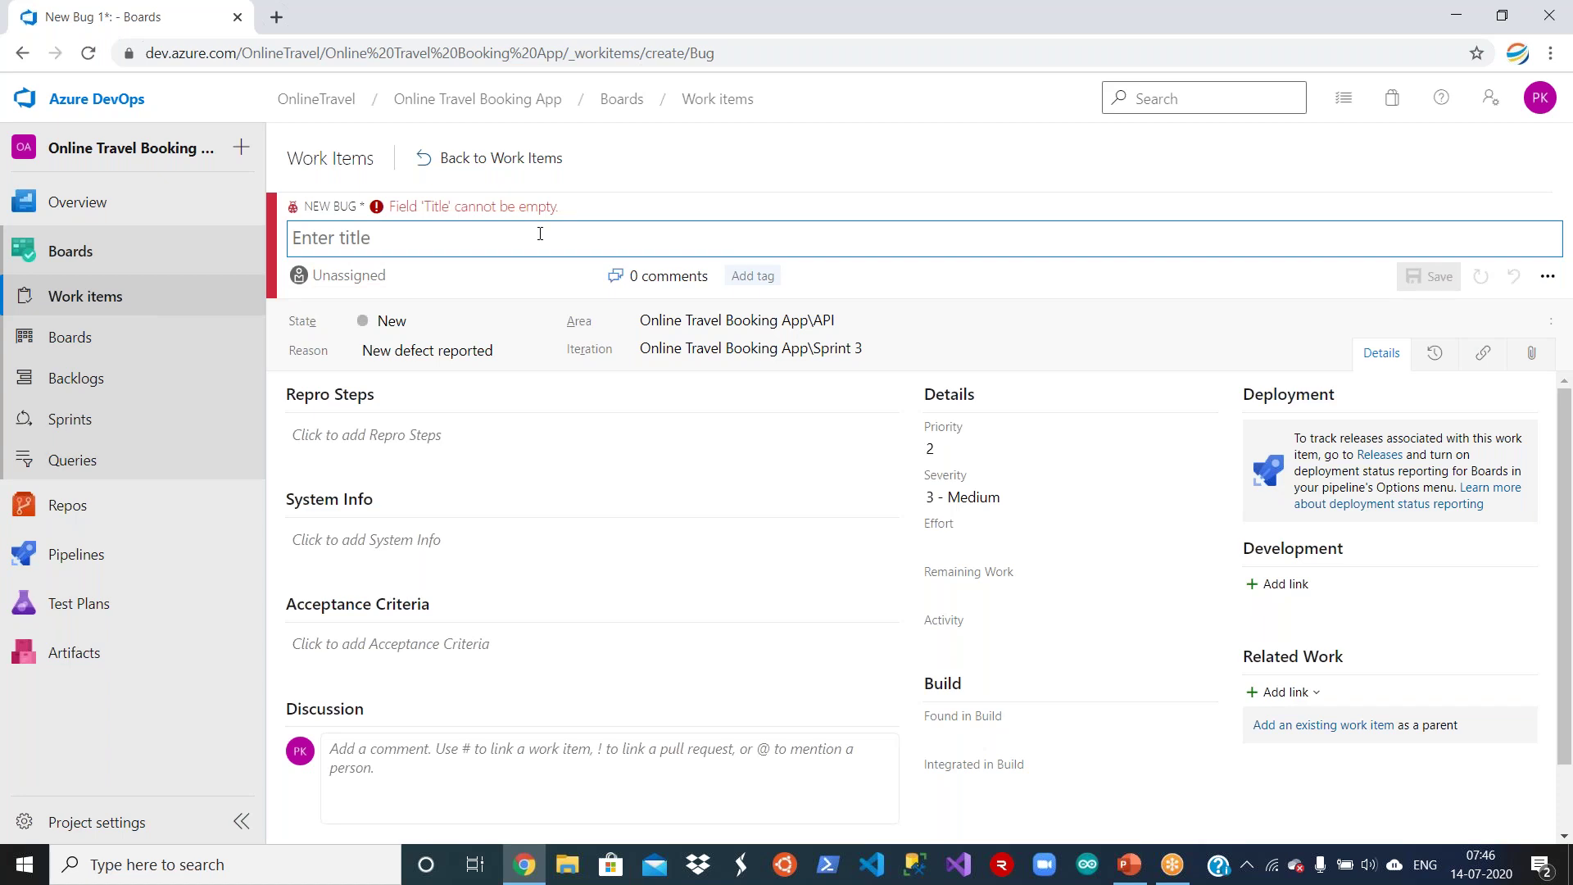
text(Search flights)
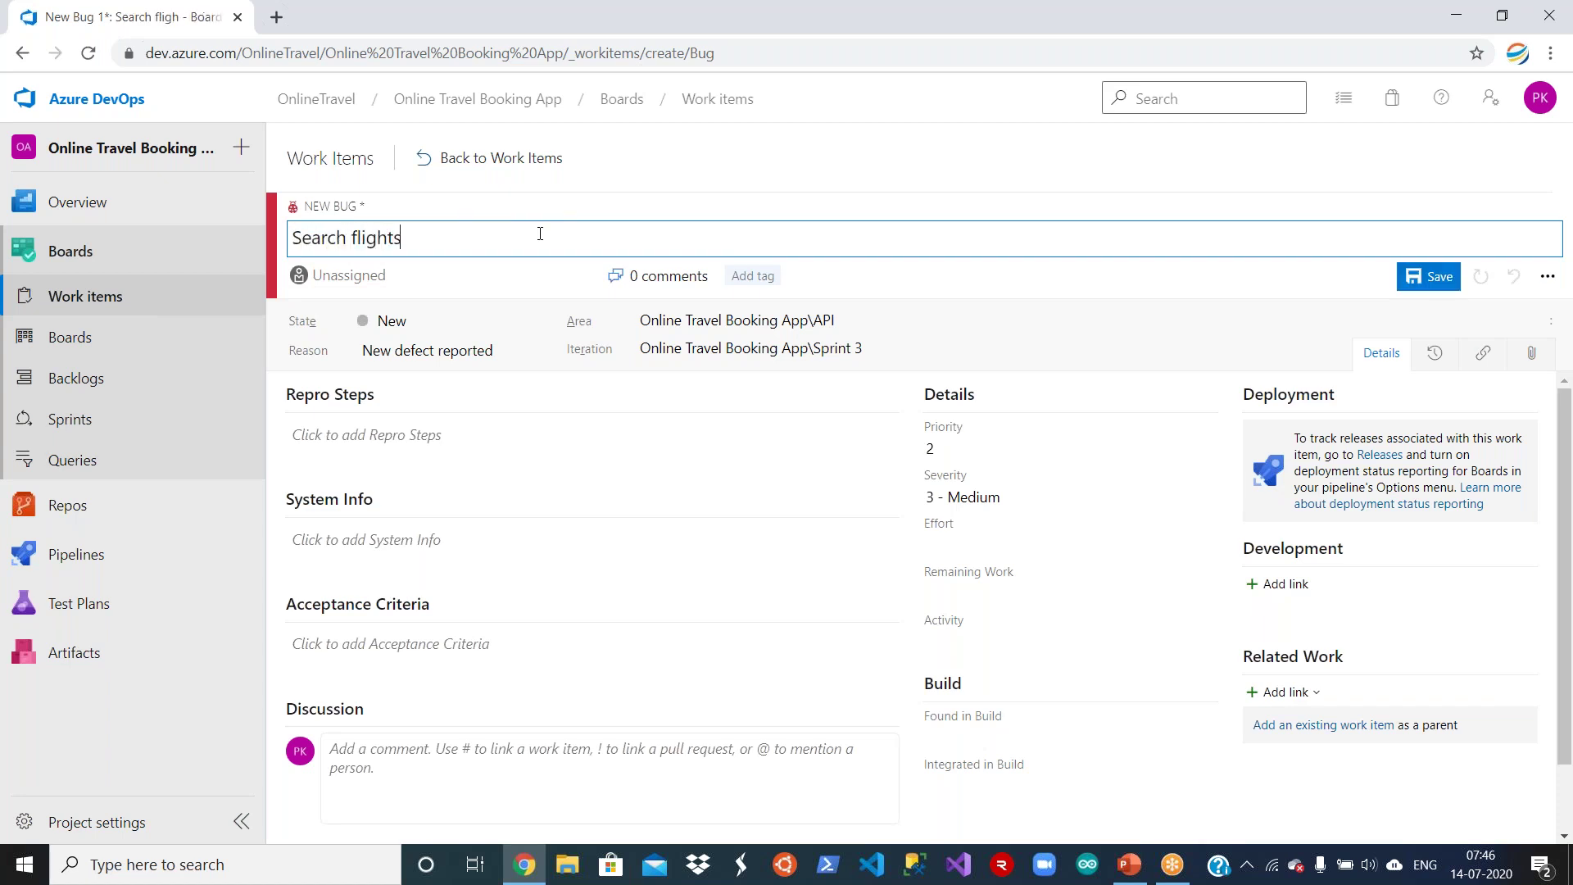
text( is not working)
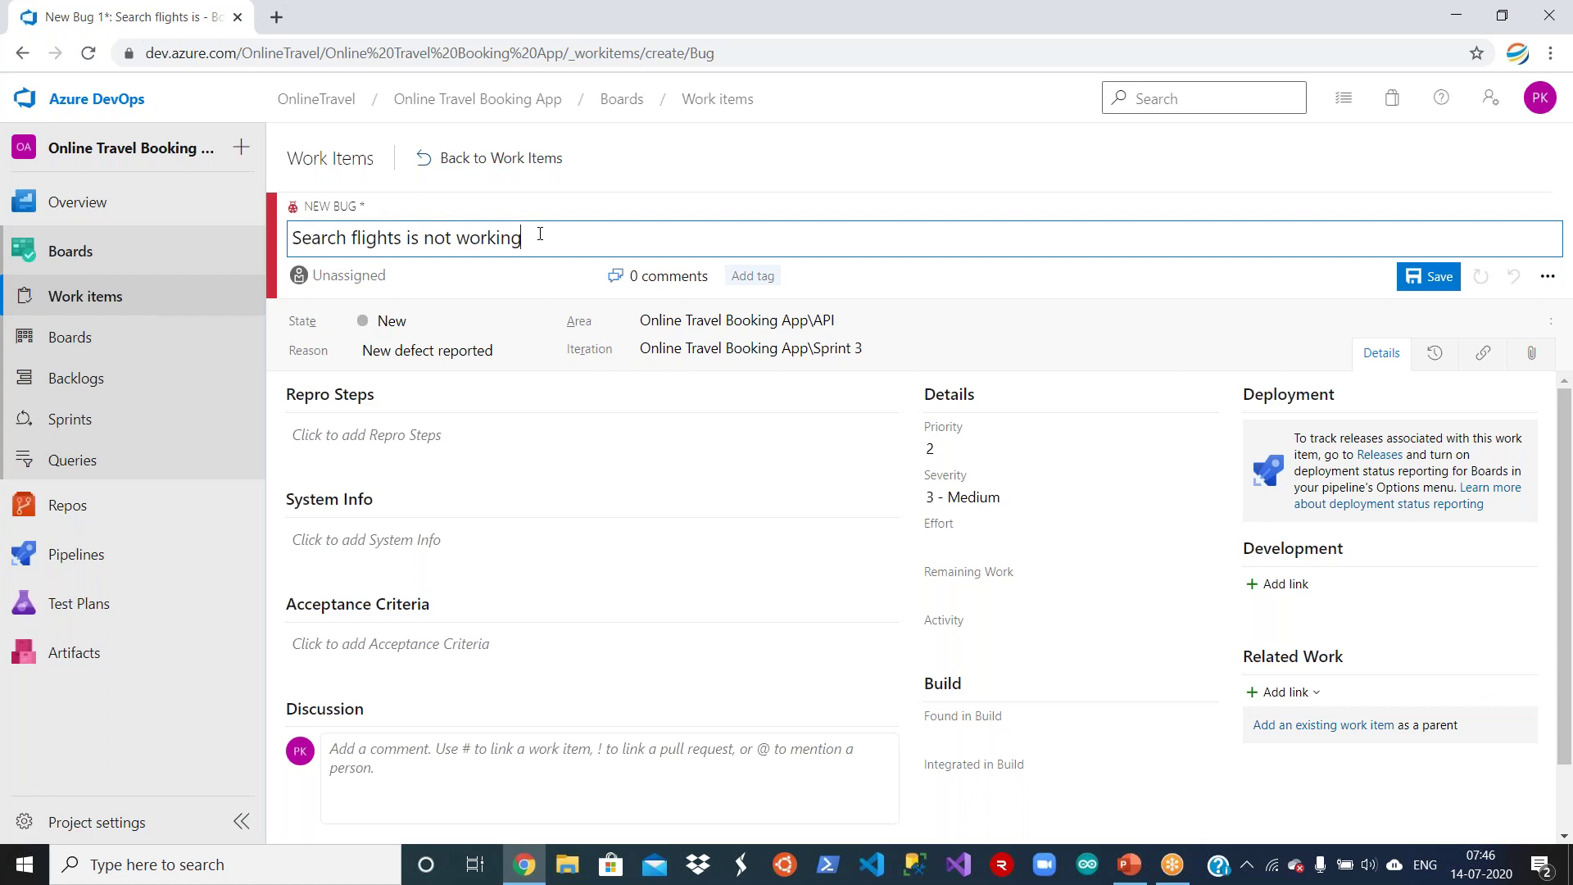
click(1054, 354)
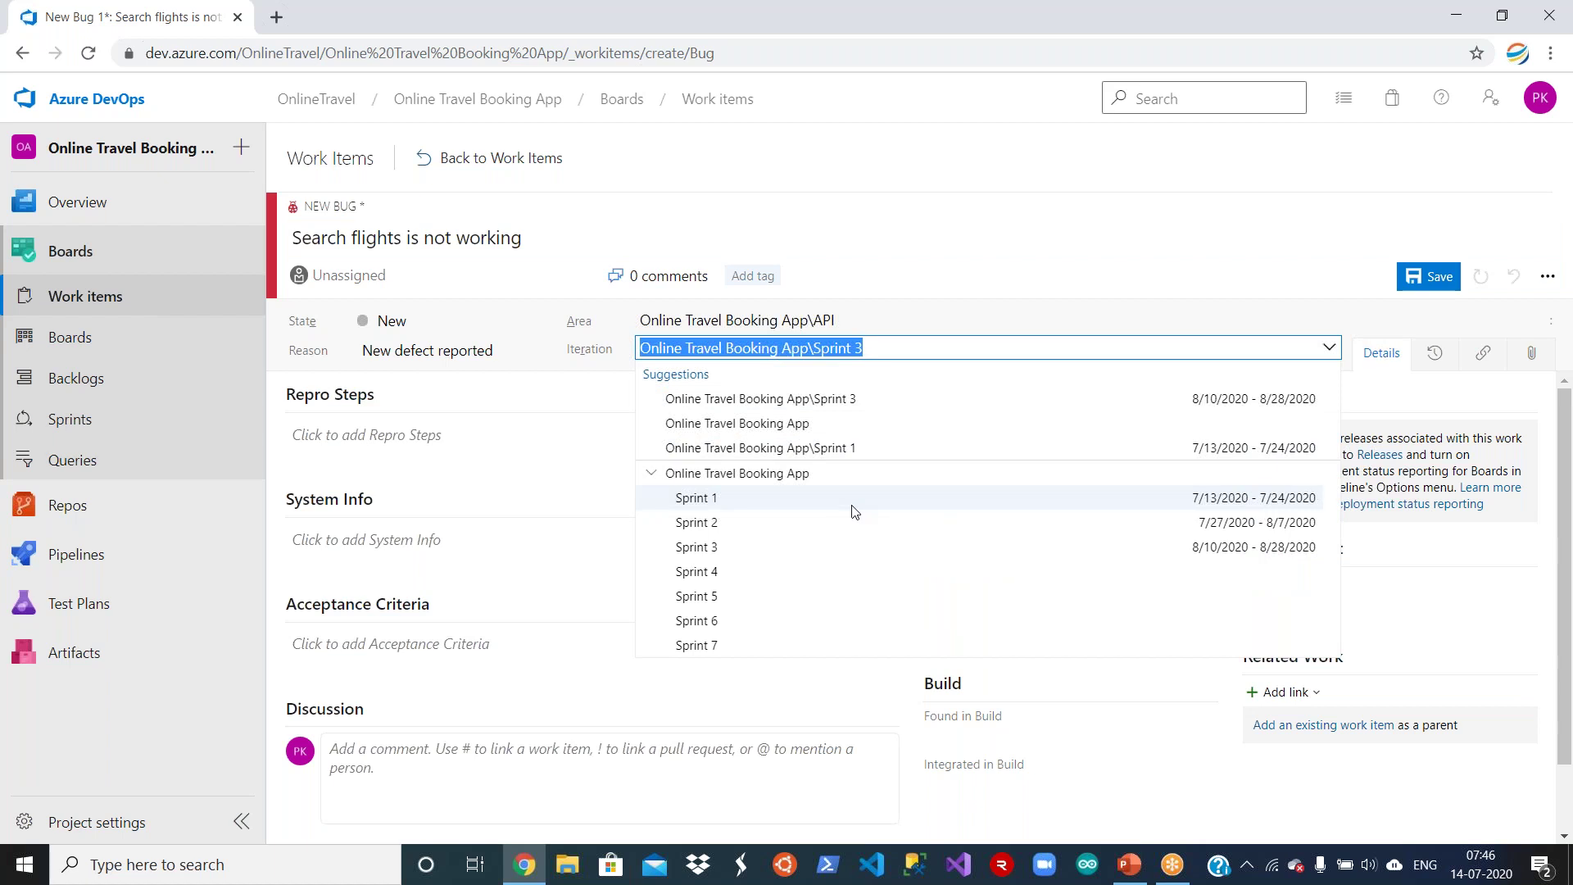
click(853, 506)
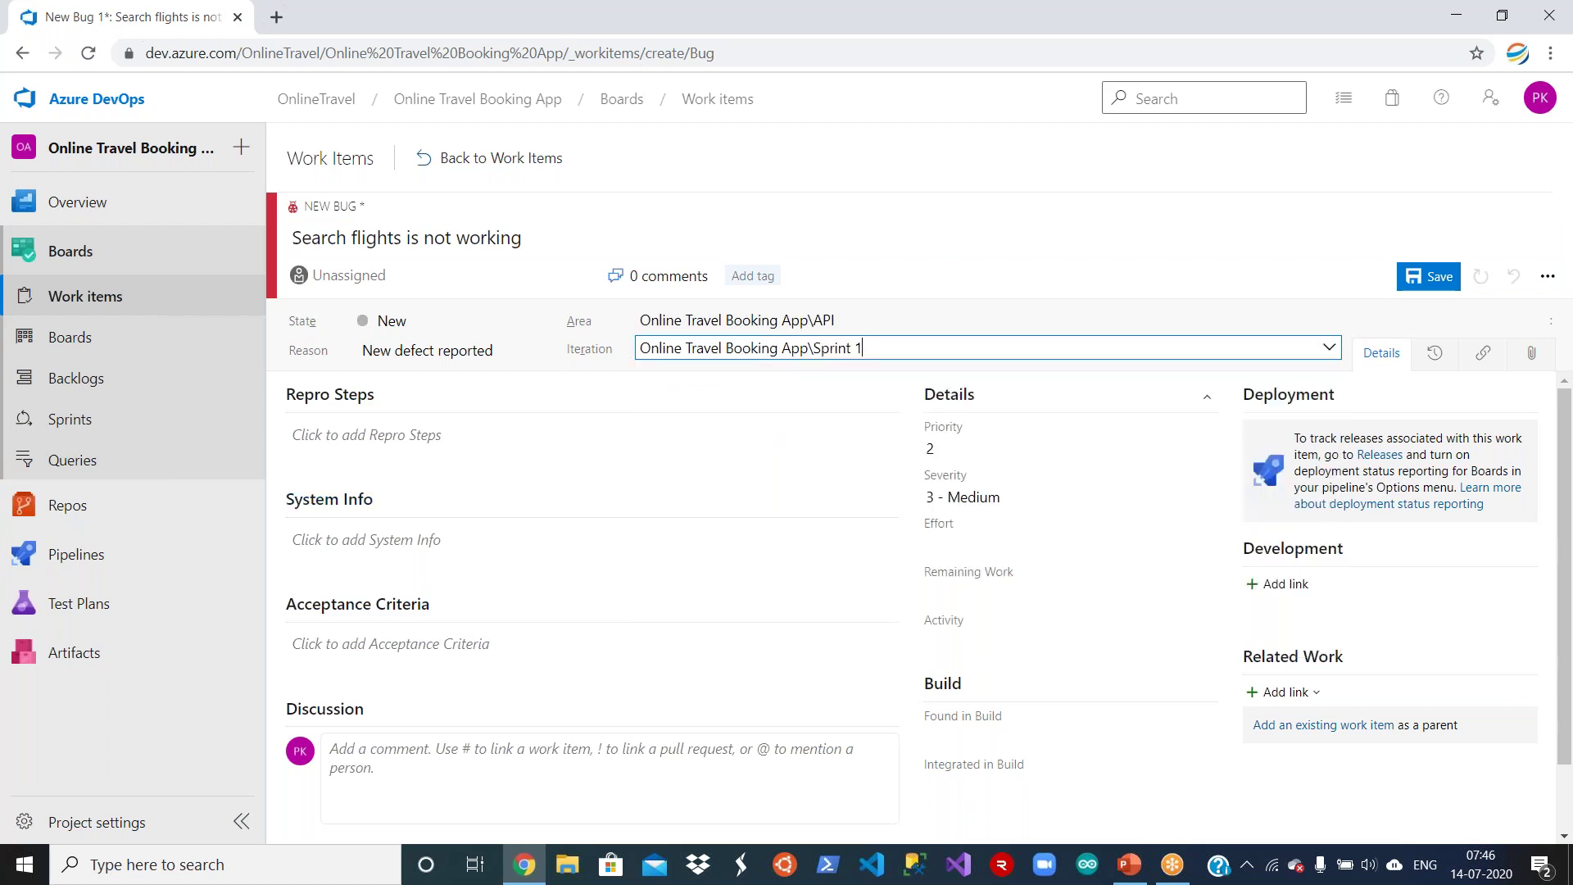
Link the Search for Flights backlog item as the bug's parent and save the bug.
click(1285, 692)
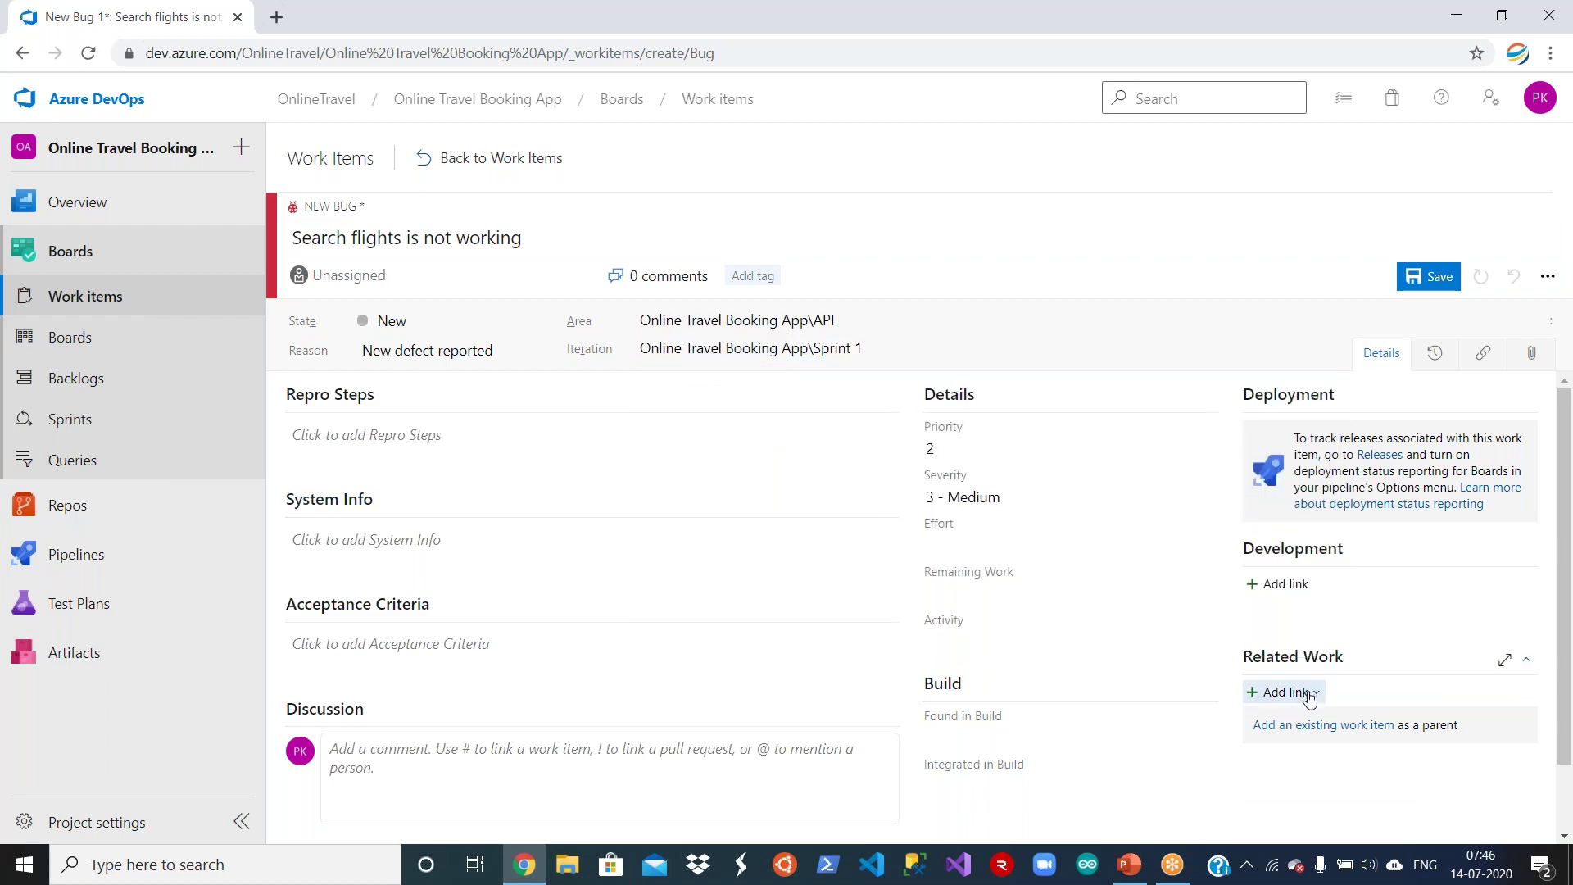
click(1321, 727)
click(1320, 727)
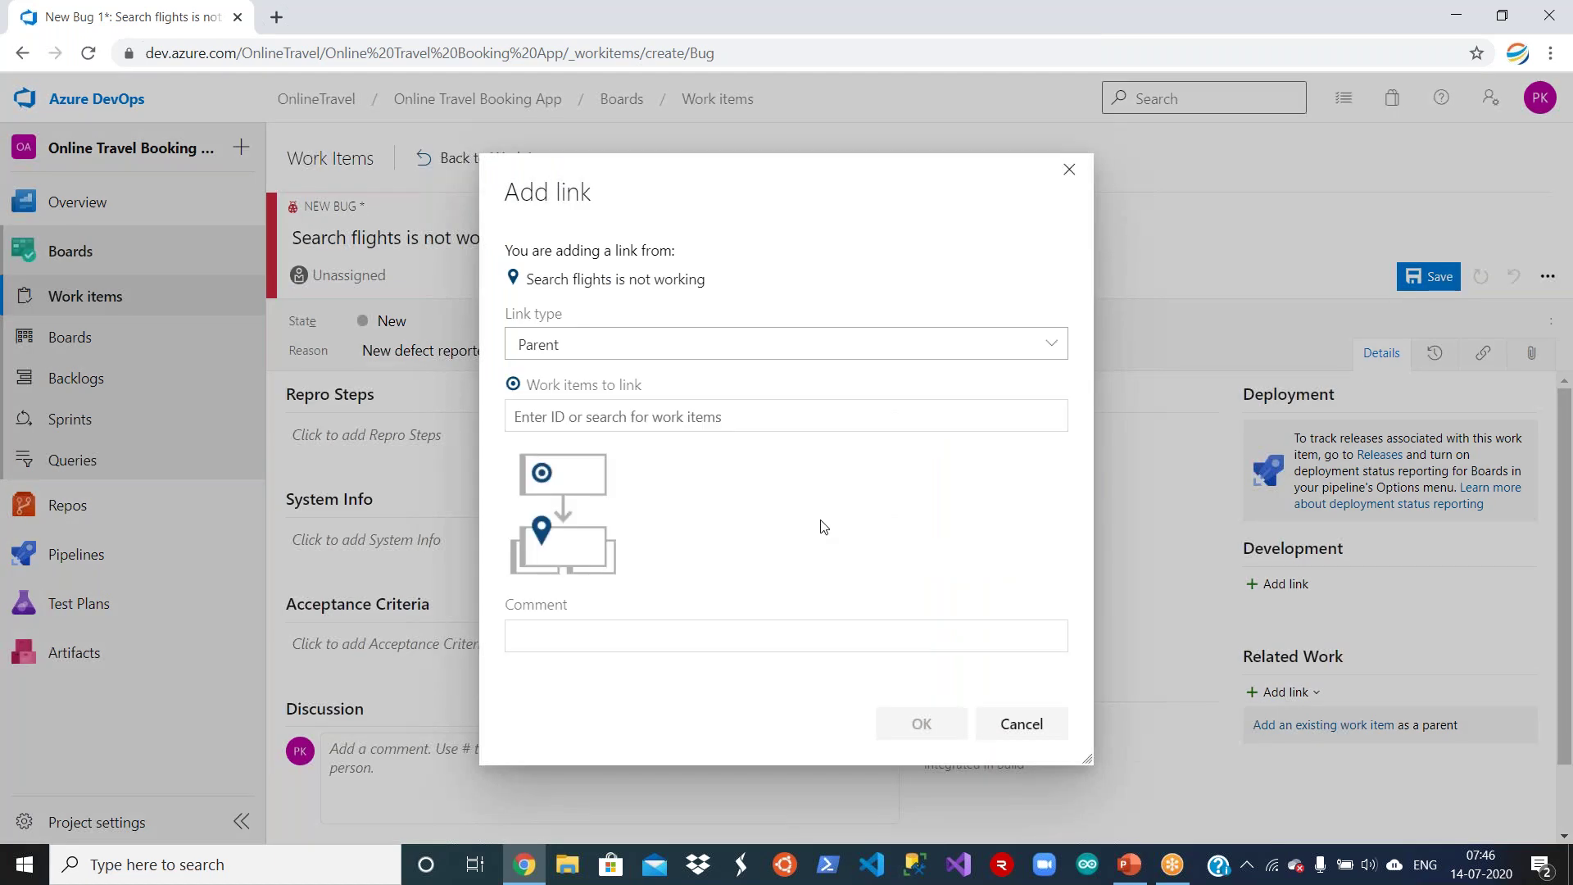
click(818, 415)
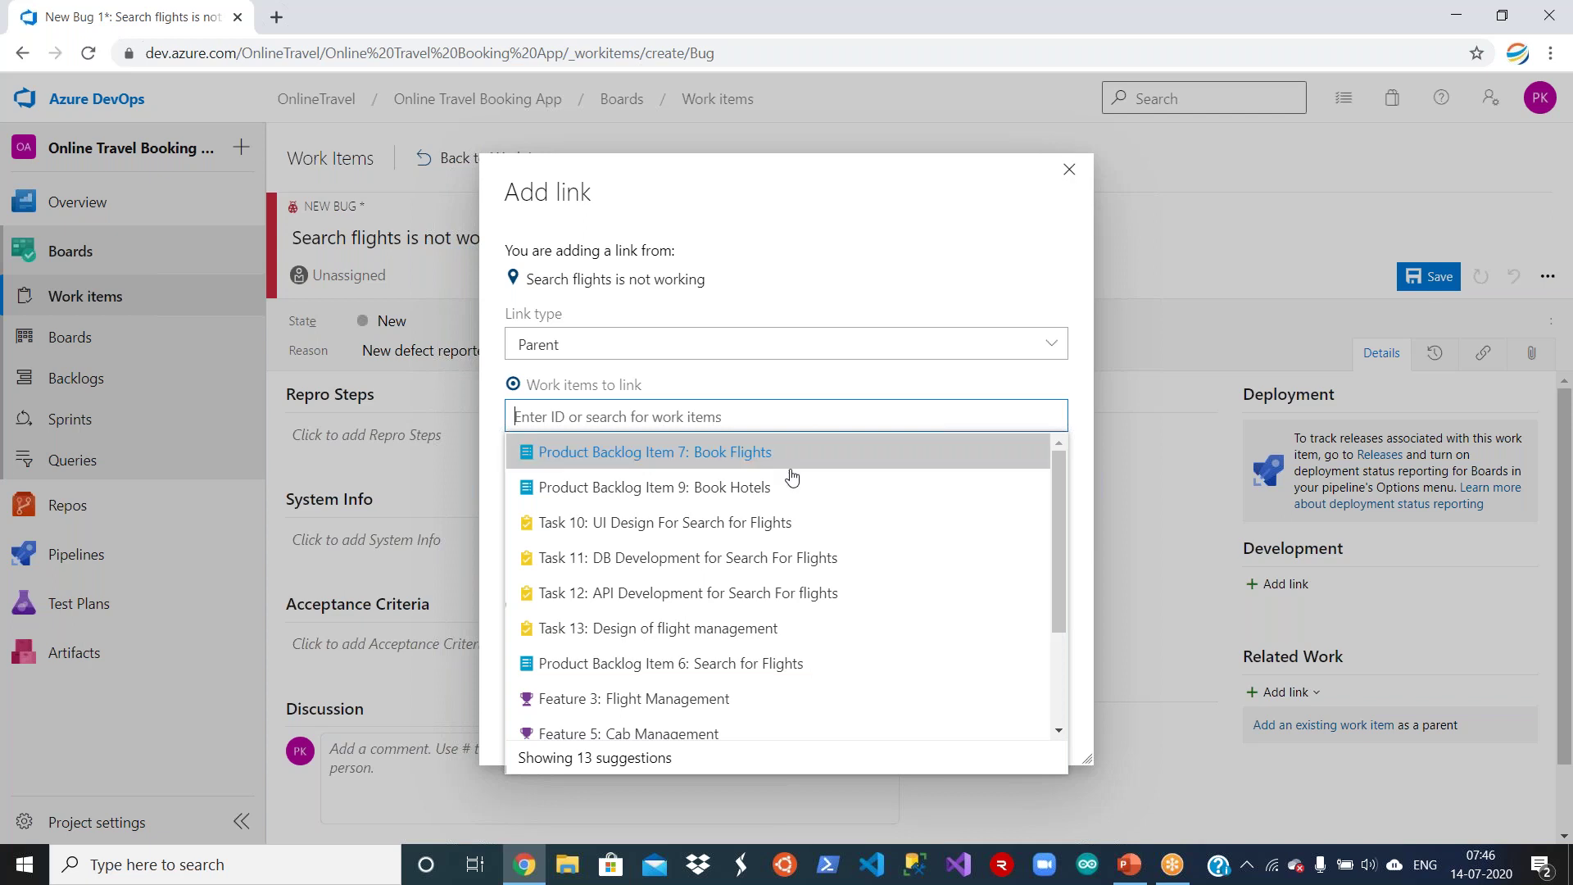
click(737, 666)
click(922, 729)
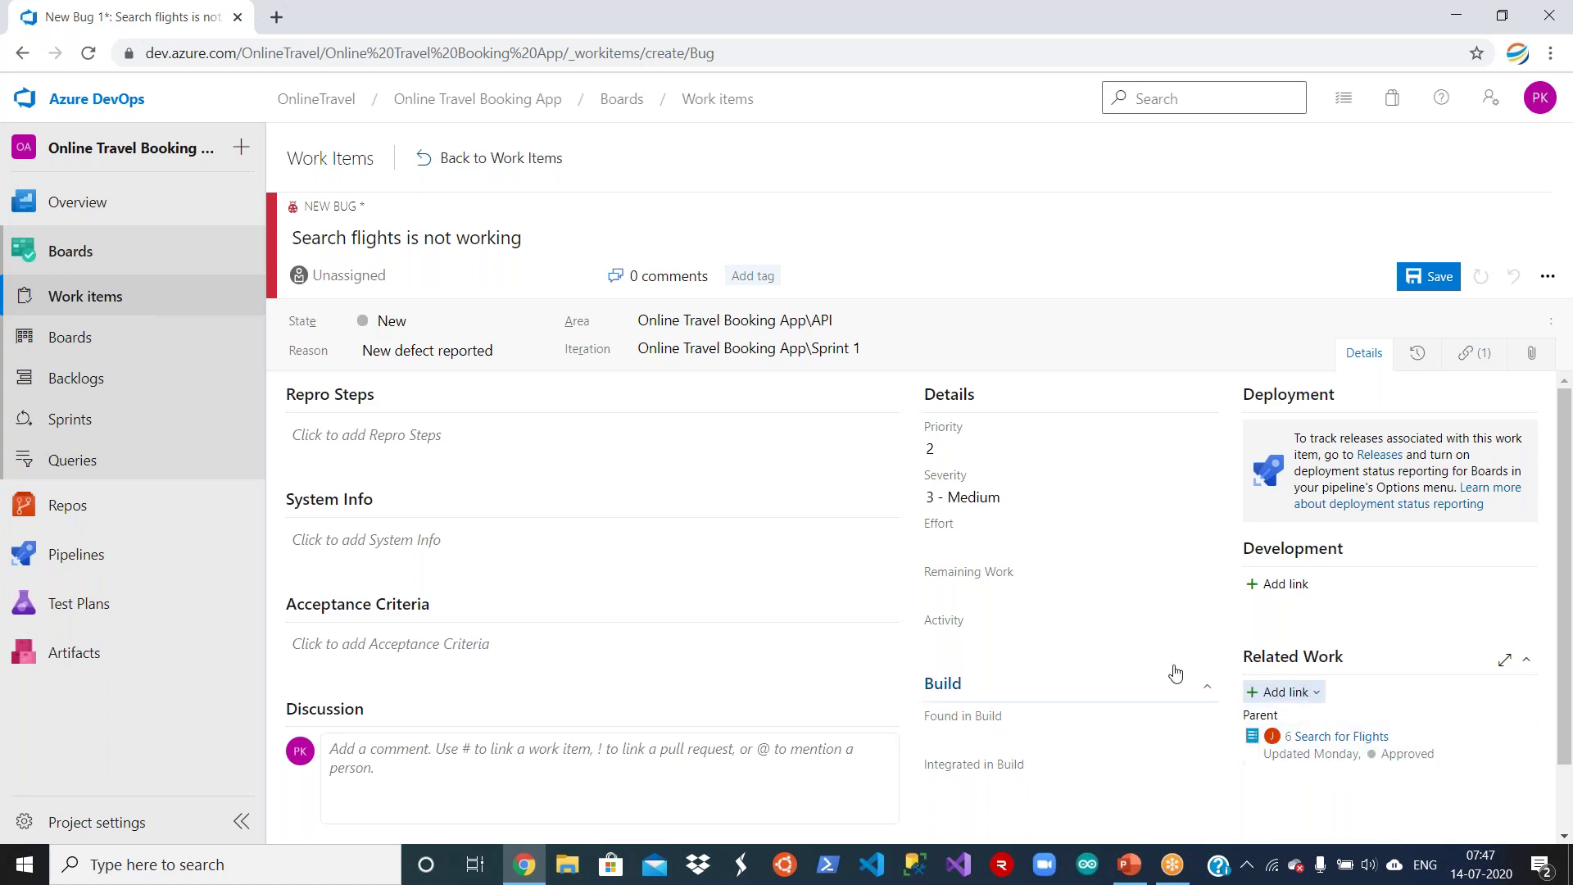
click(1434, 282)
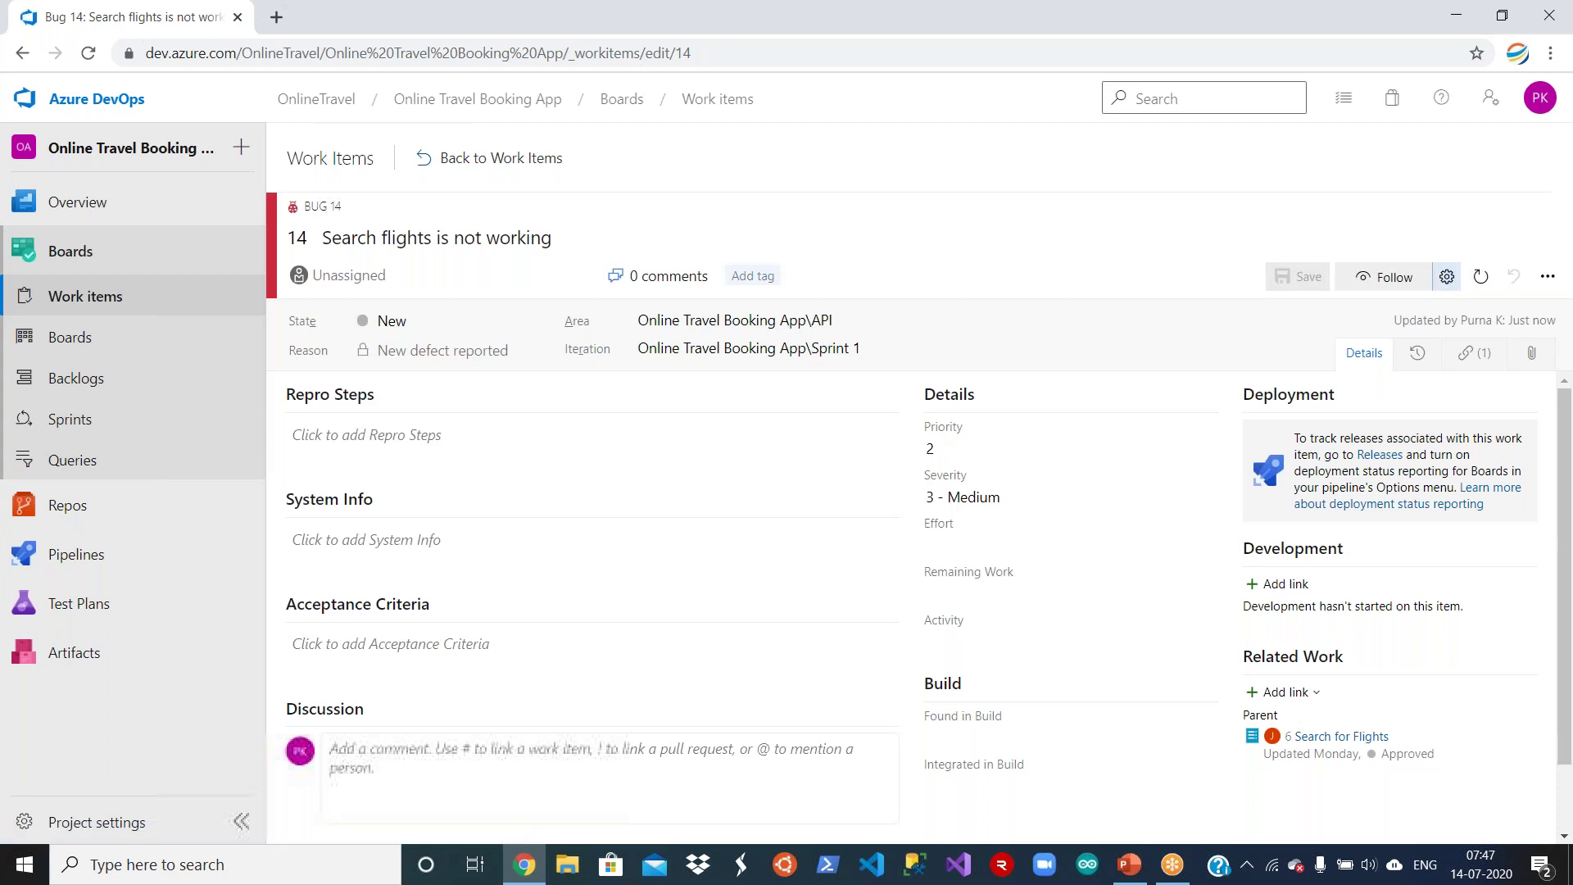
Reopen the "Search flights is not working" bug from the work items list, enter "test step" as Repro Steps, assign it to a team member and save.
click(554, 162)
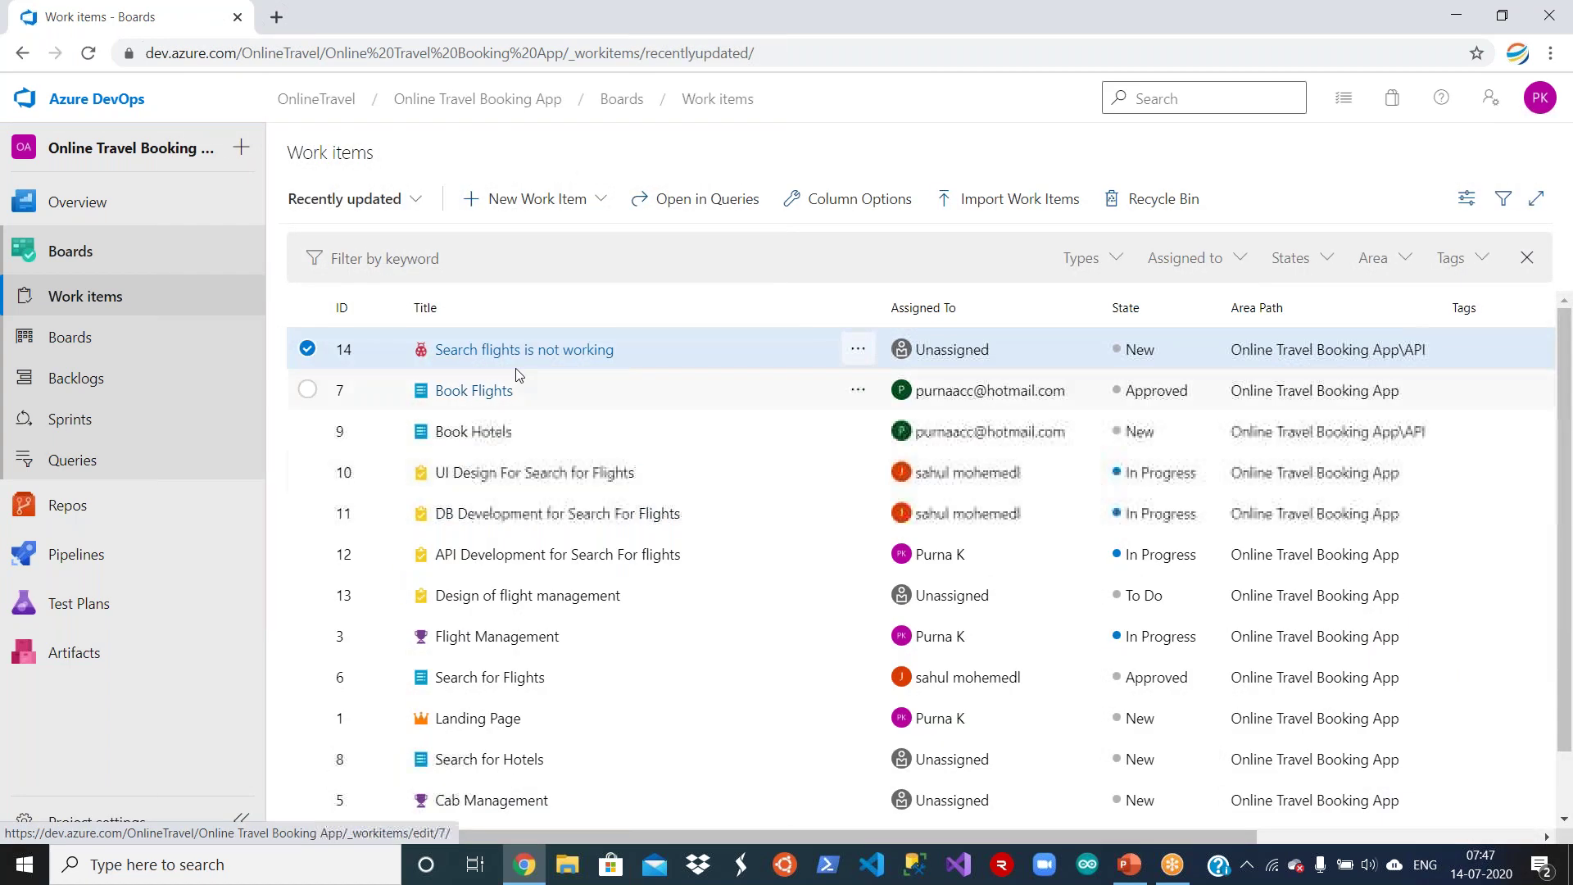
click(537, 351)
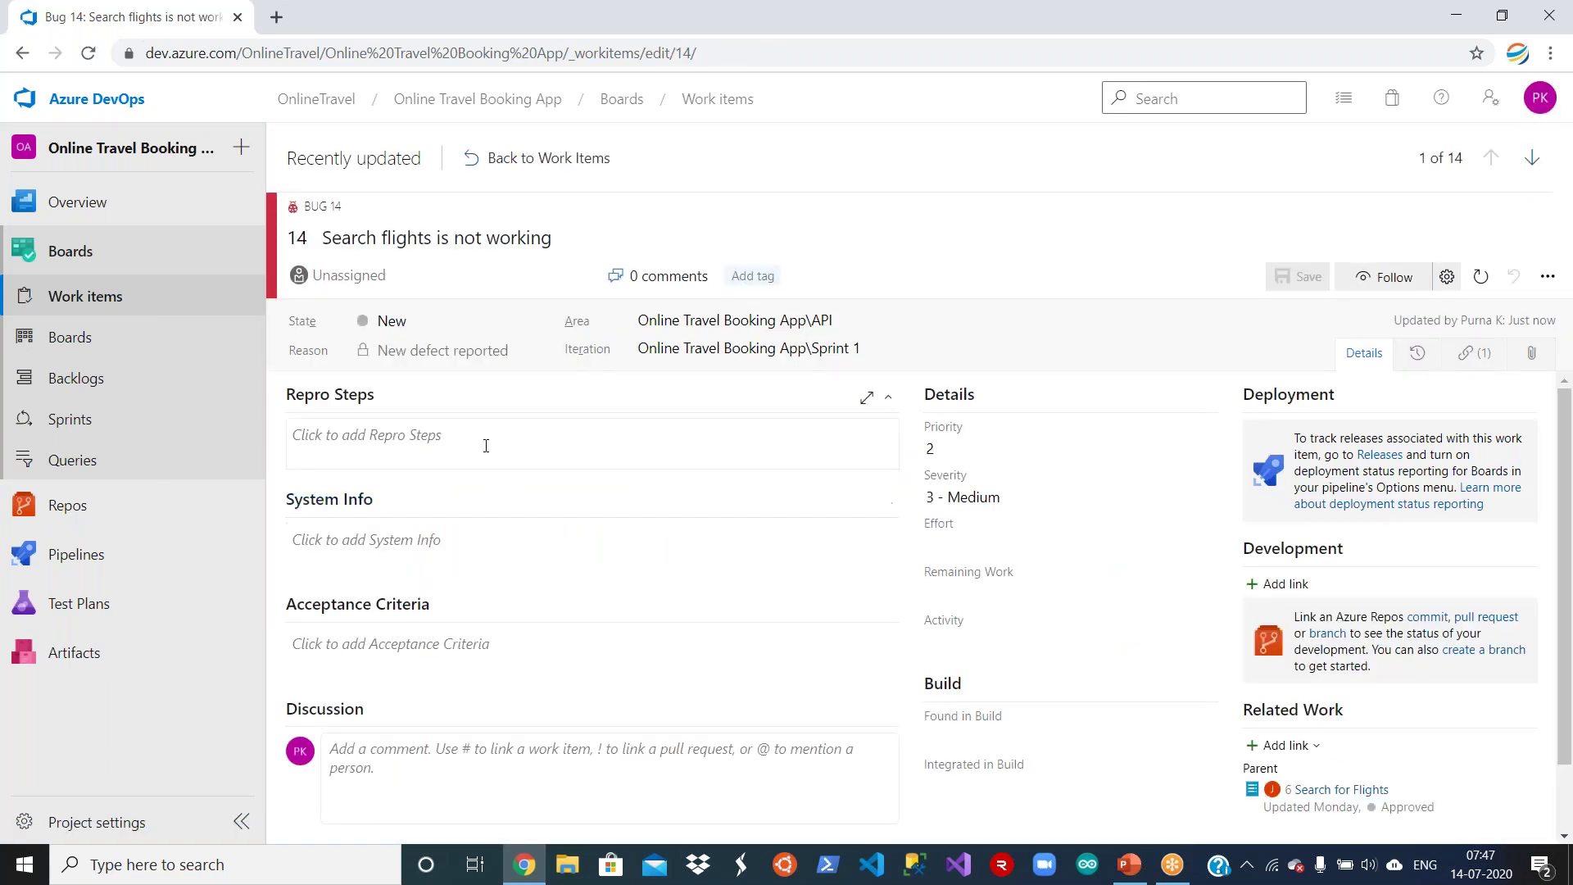
click(486, 446)
text(test step)
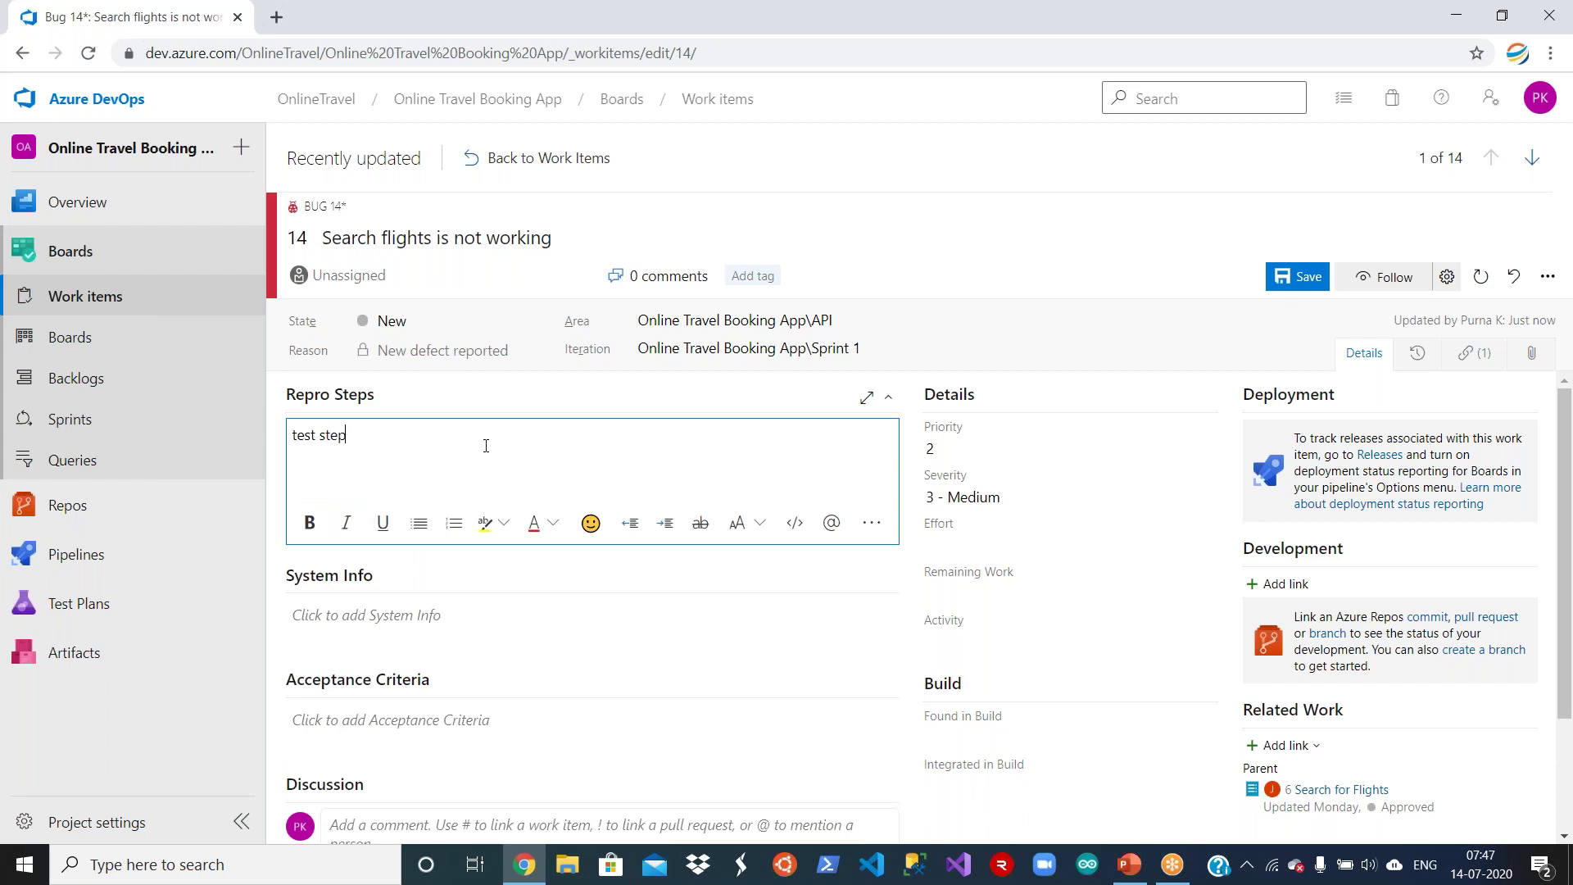
click(452, 276)
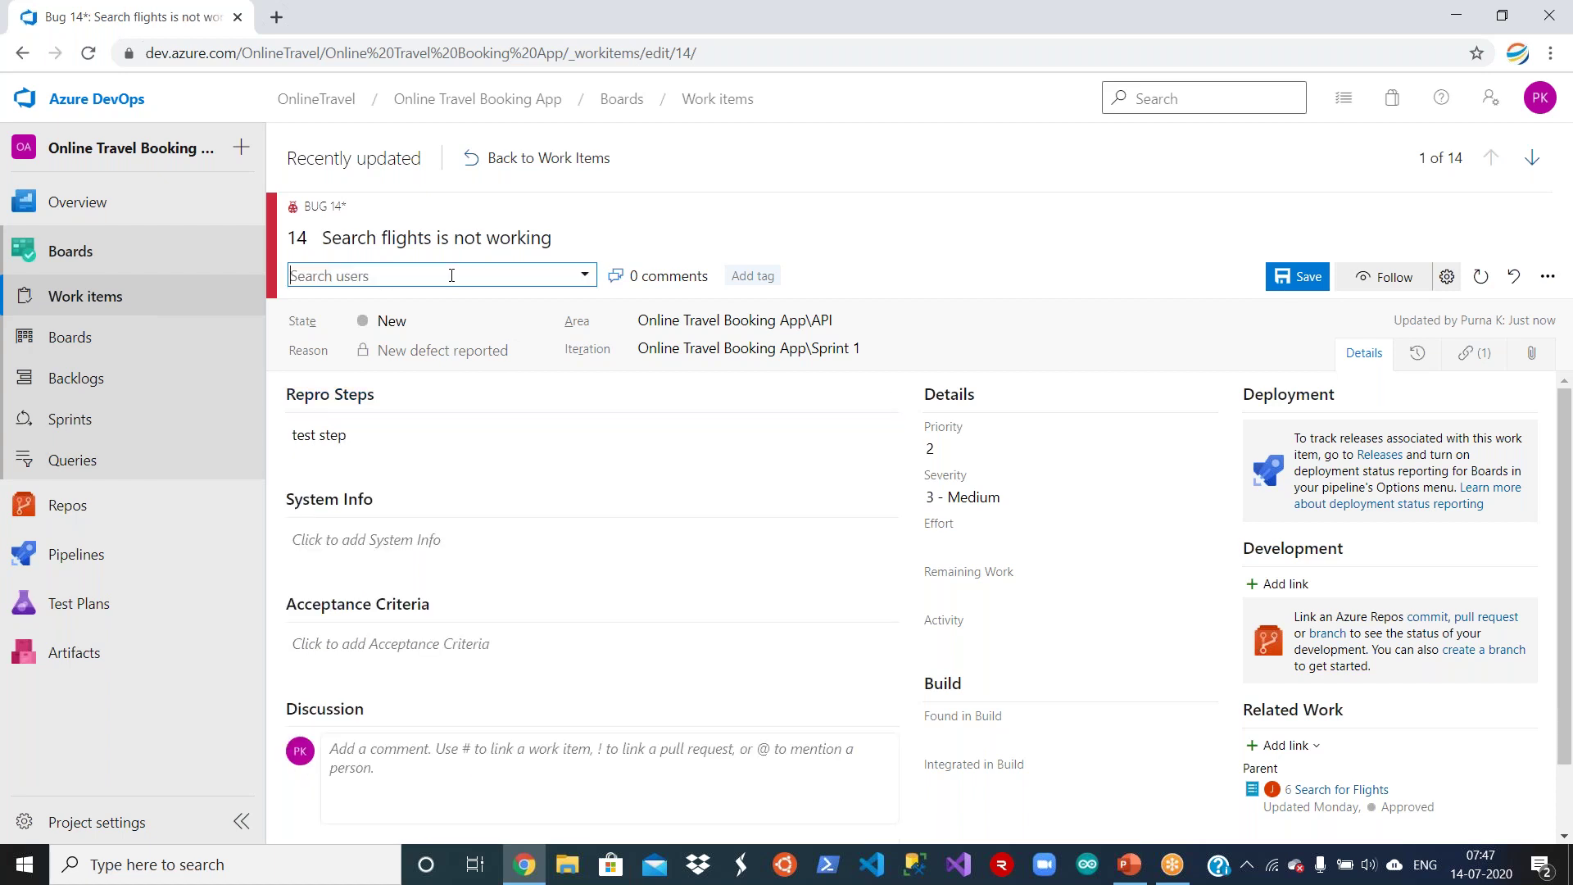
click(440, 352)
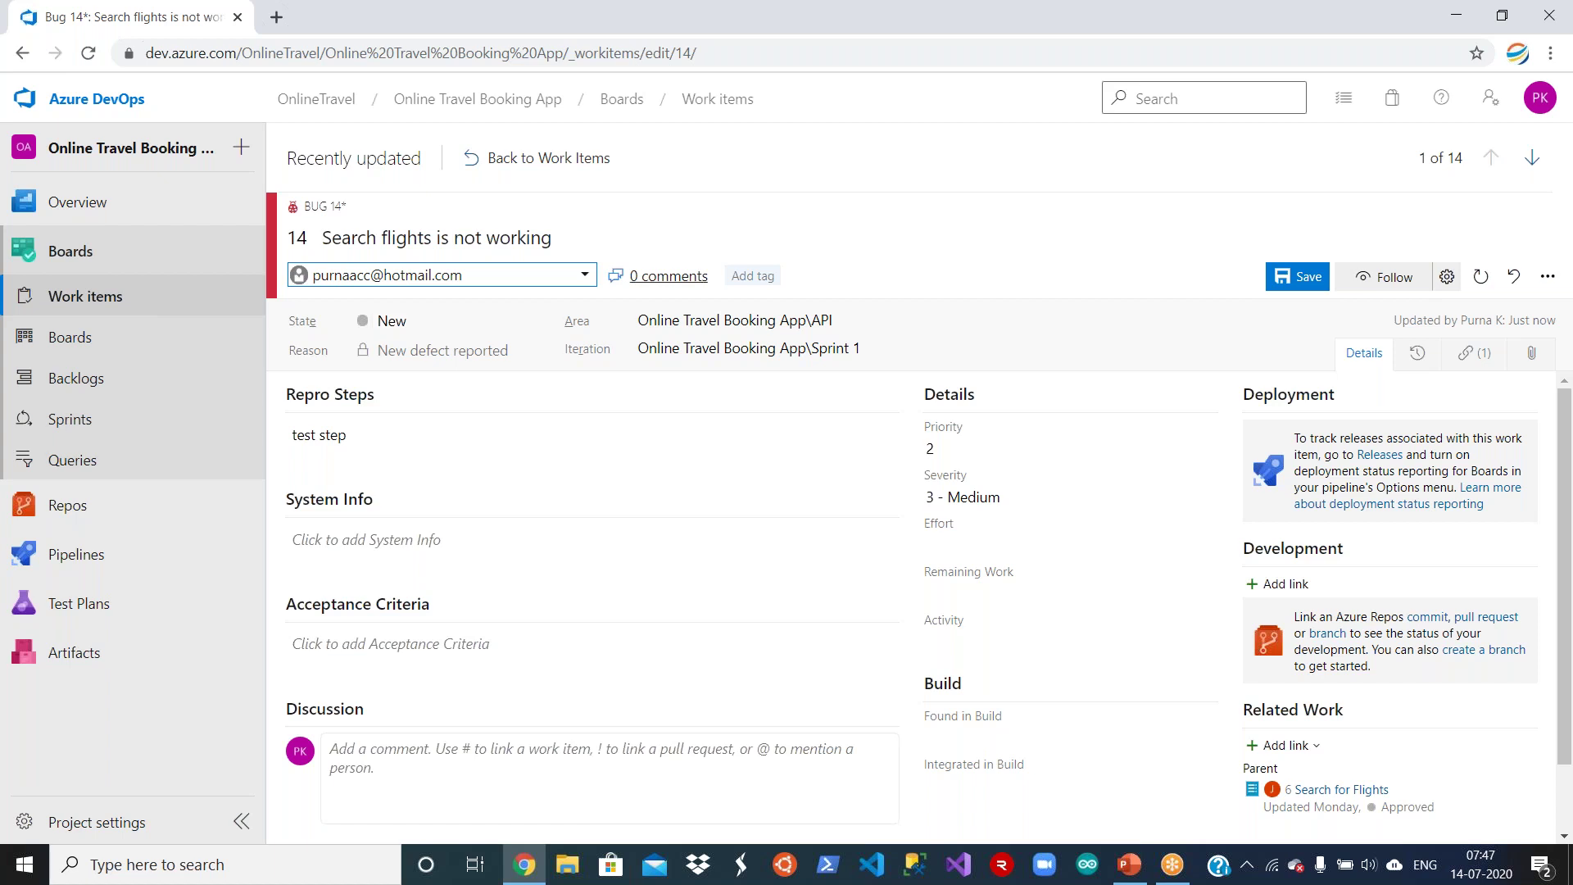
click(1301, 282)
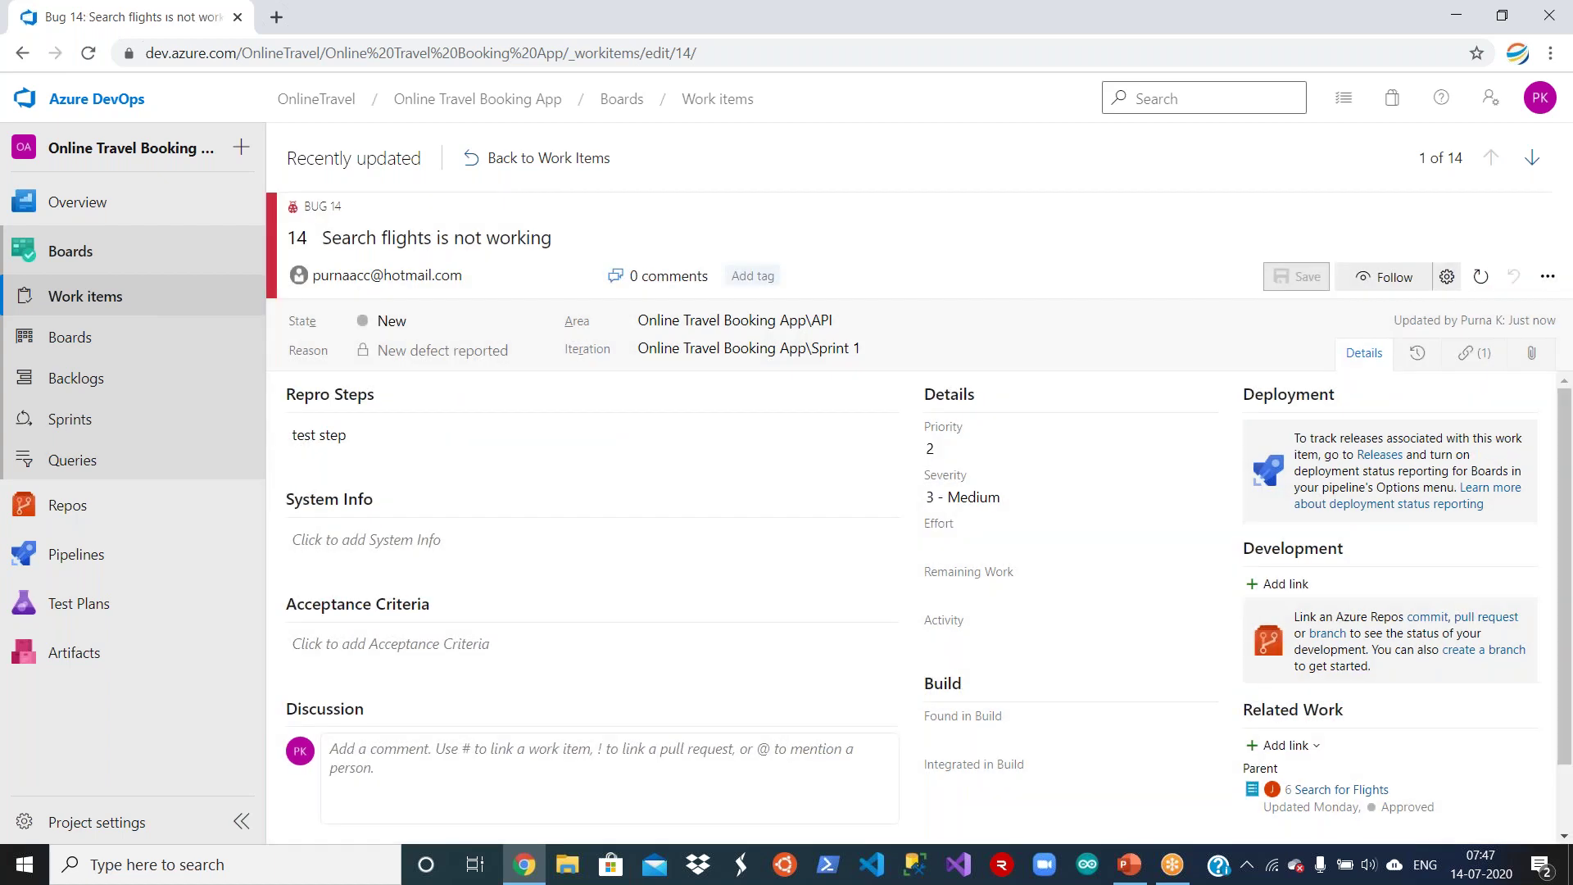
Set the bug's state to Defer, extend the Repro Steps with ", not reproduciabel" and save.
click(538, 323)
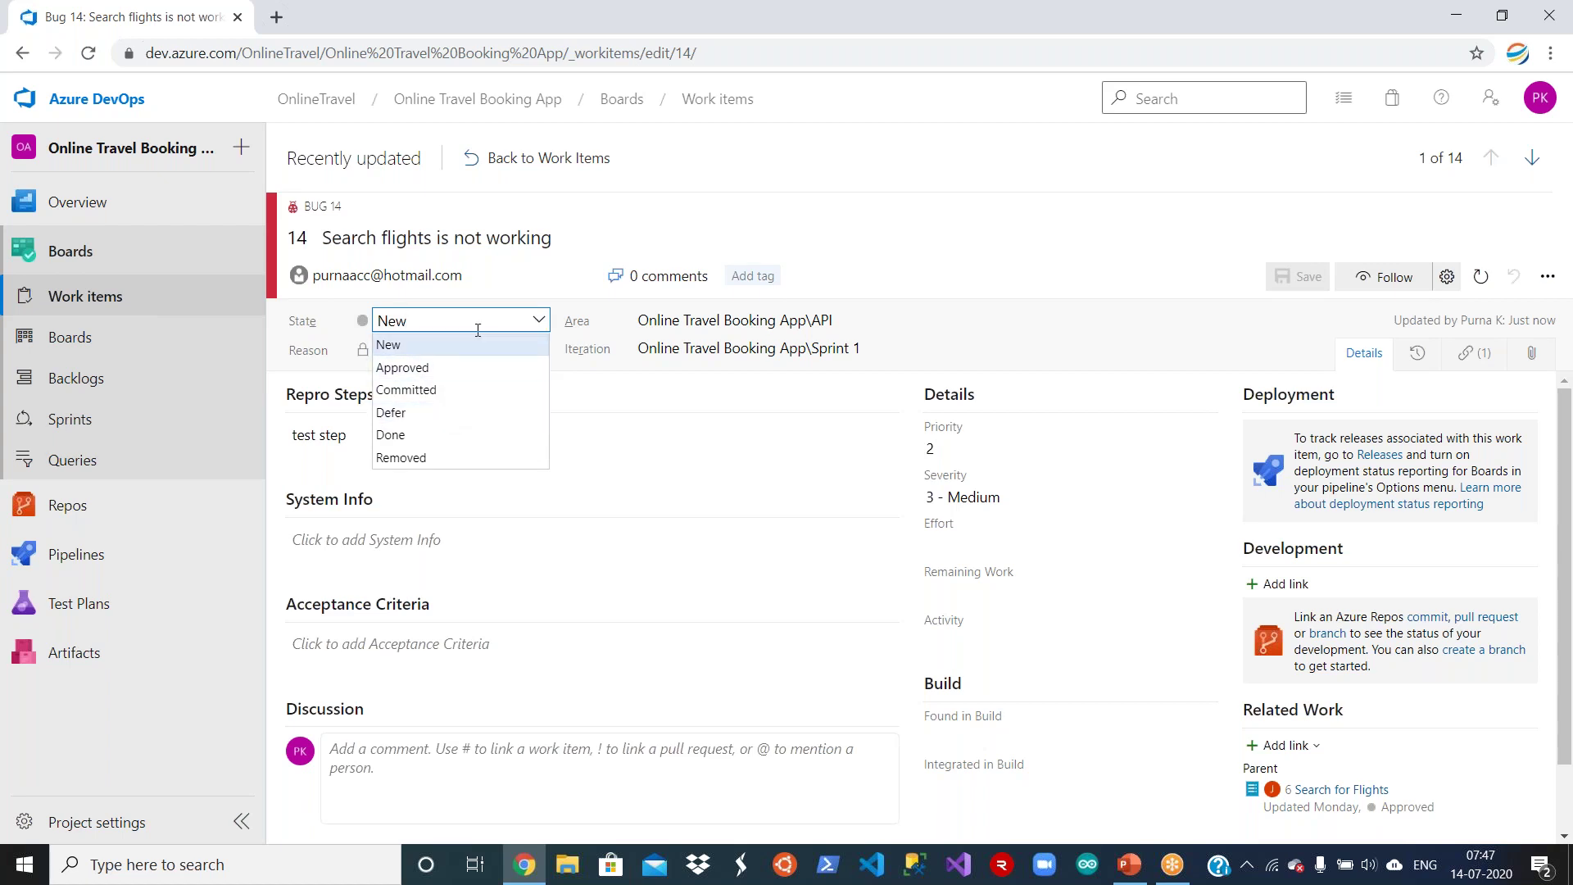
click(436, 415)
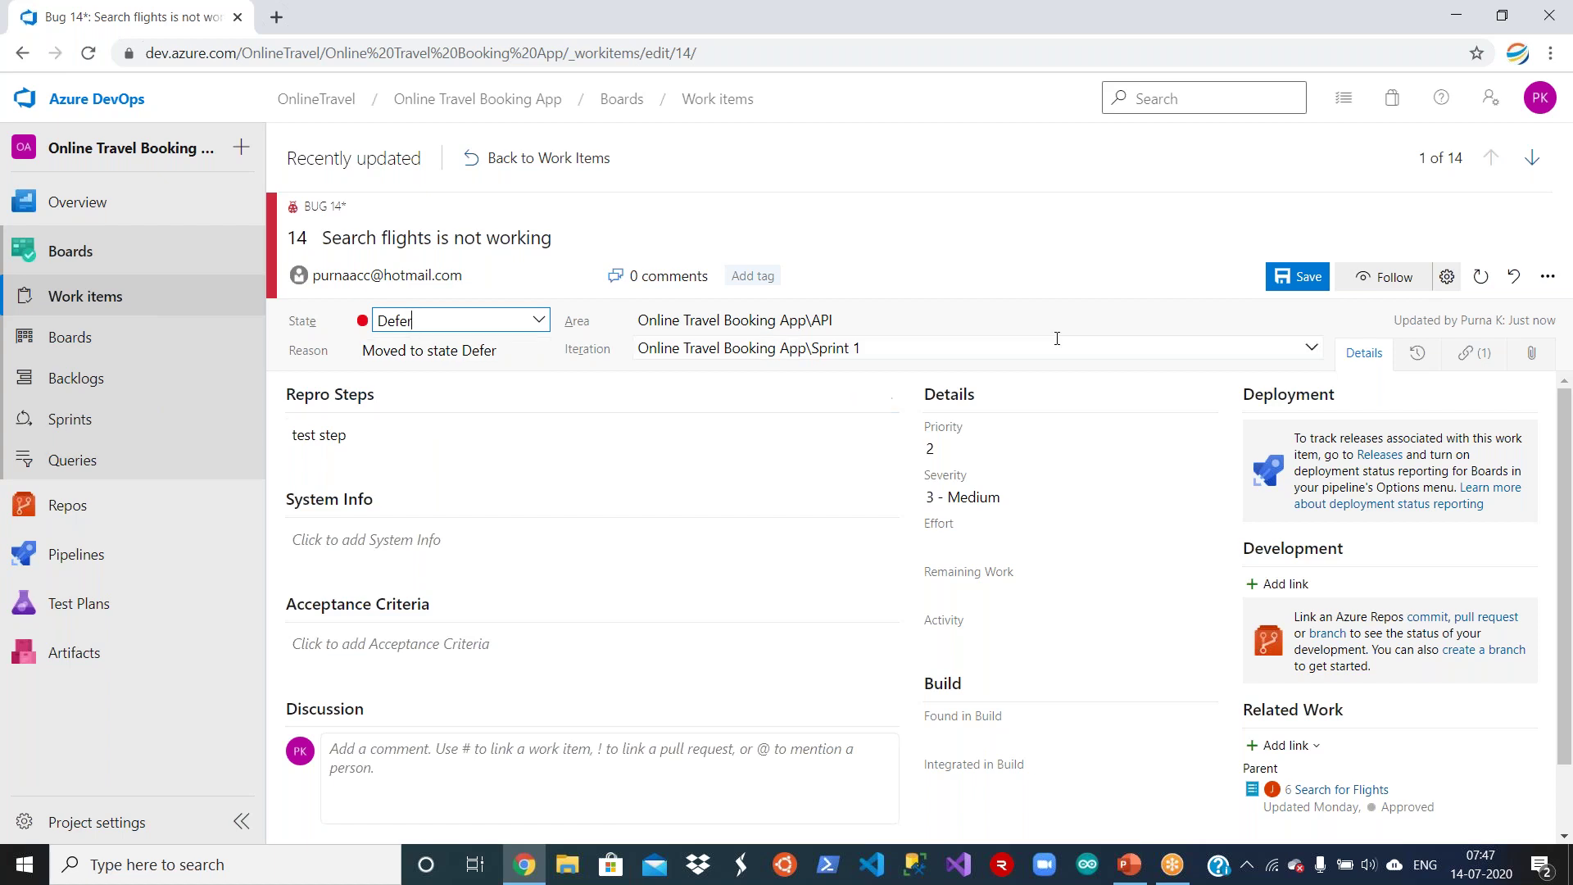
click(507, 446)
text(not reproduciabel)
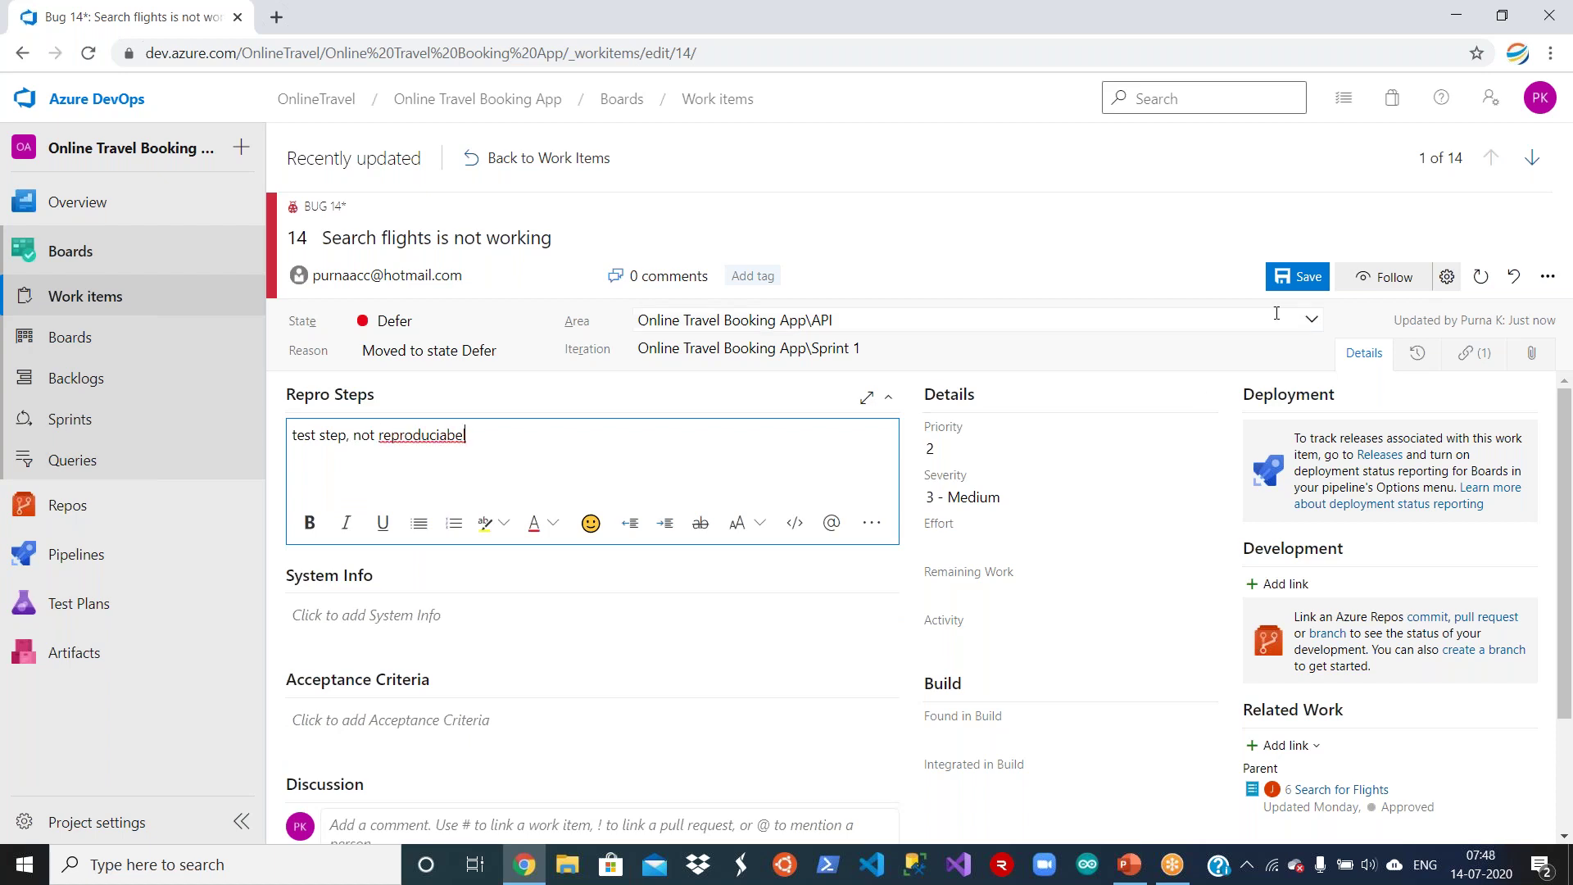
click(1298, 277)
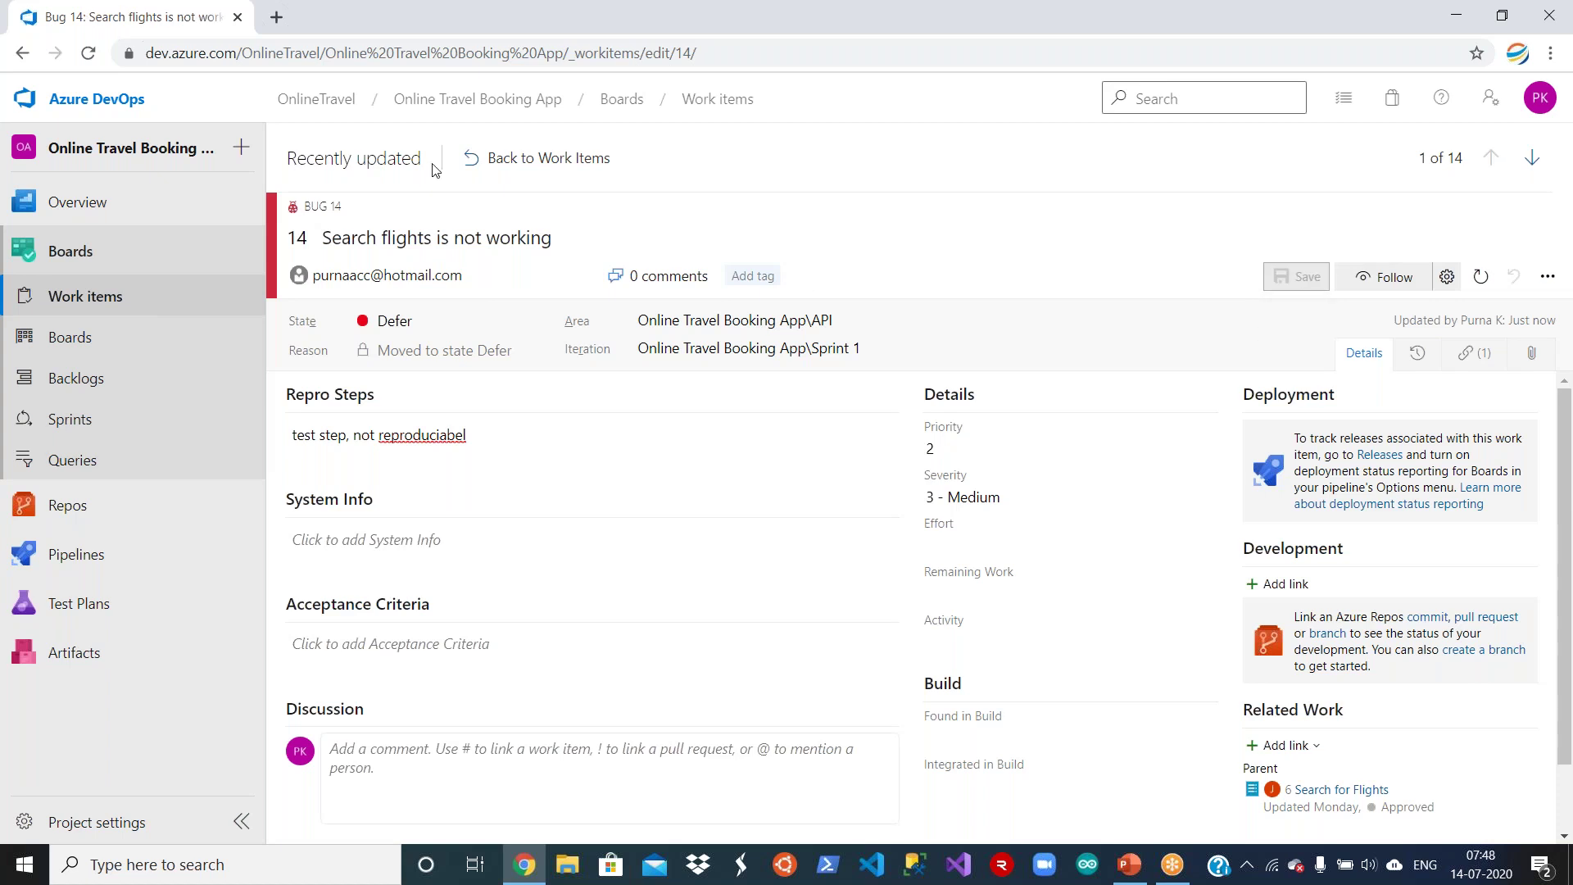
Reopen the "Search flights is not working" bug from the work items list and go to the Bug type's rules in its process customization.
click(495, 160)
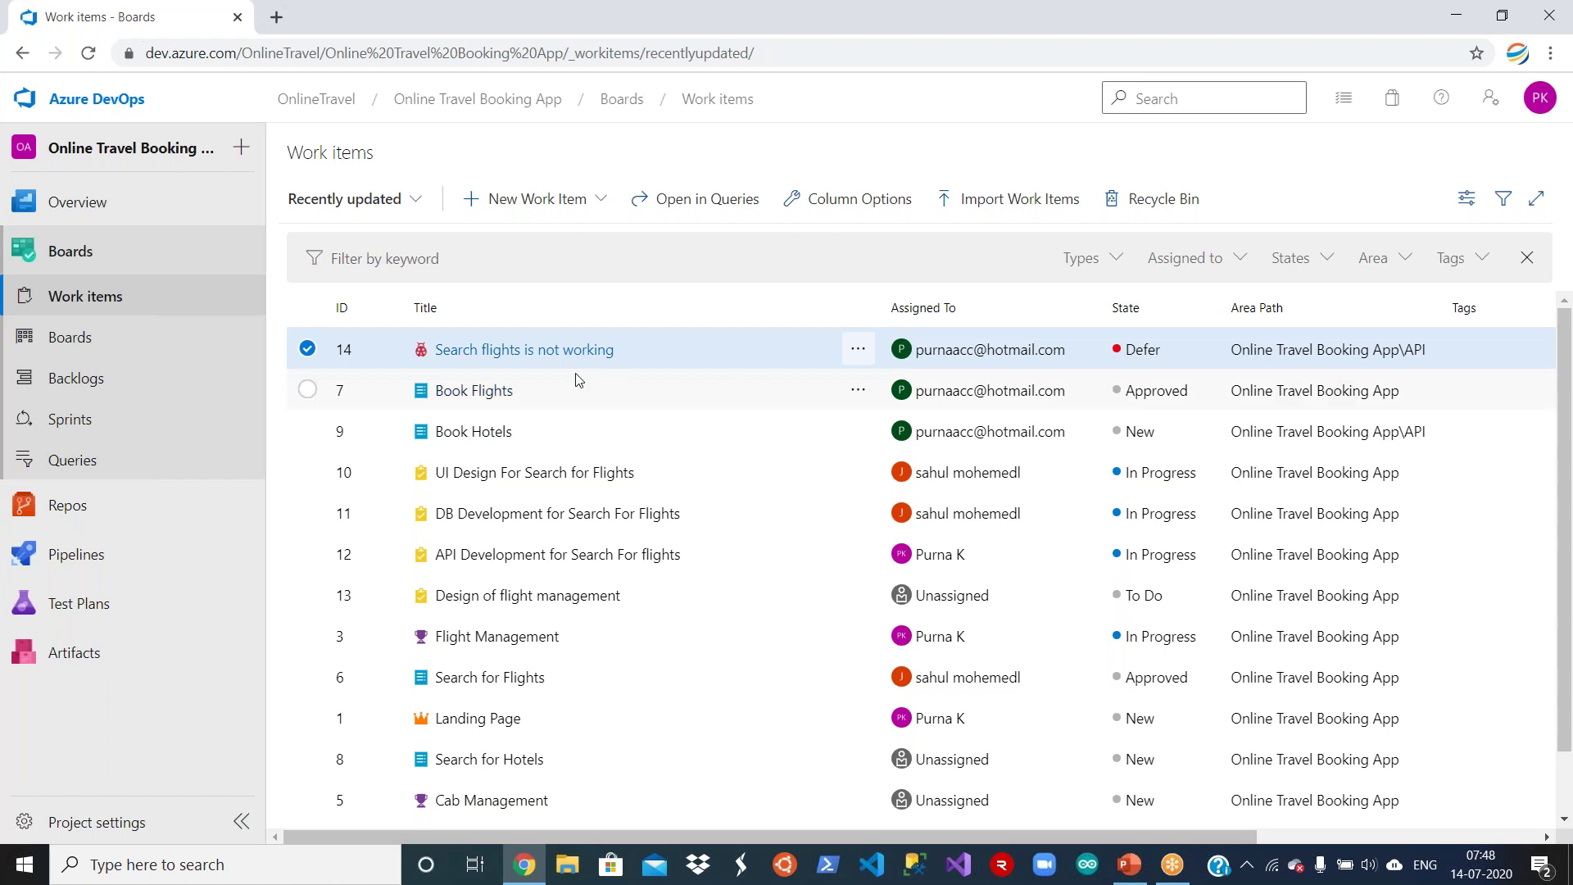
click(525, 354)
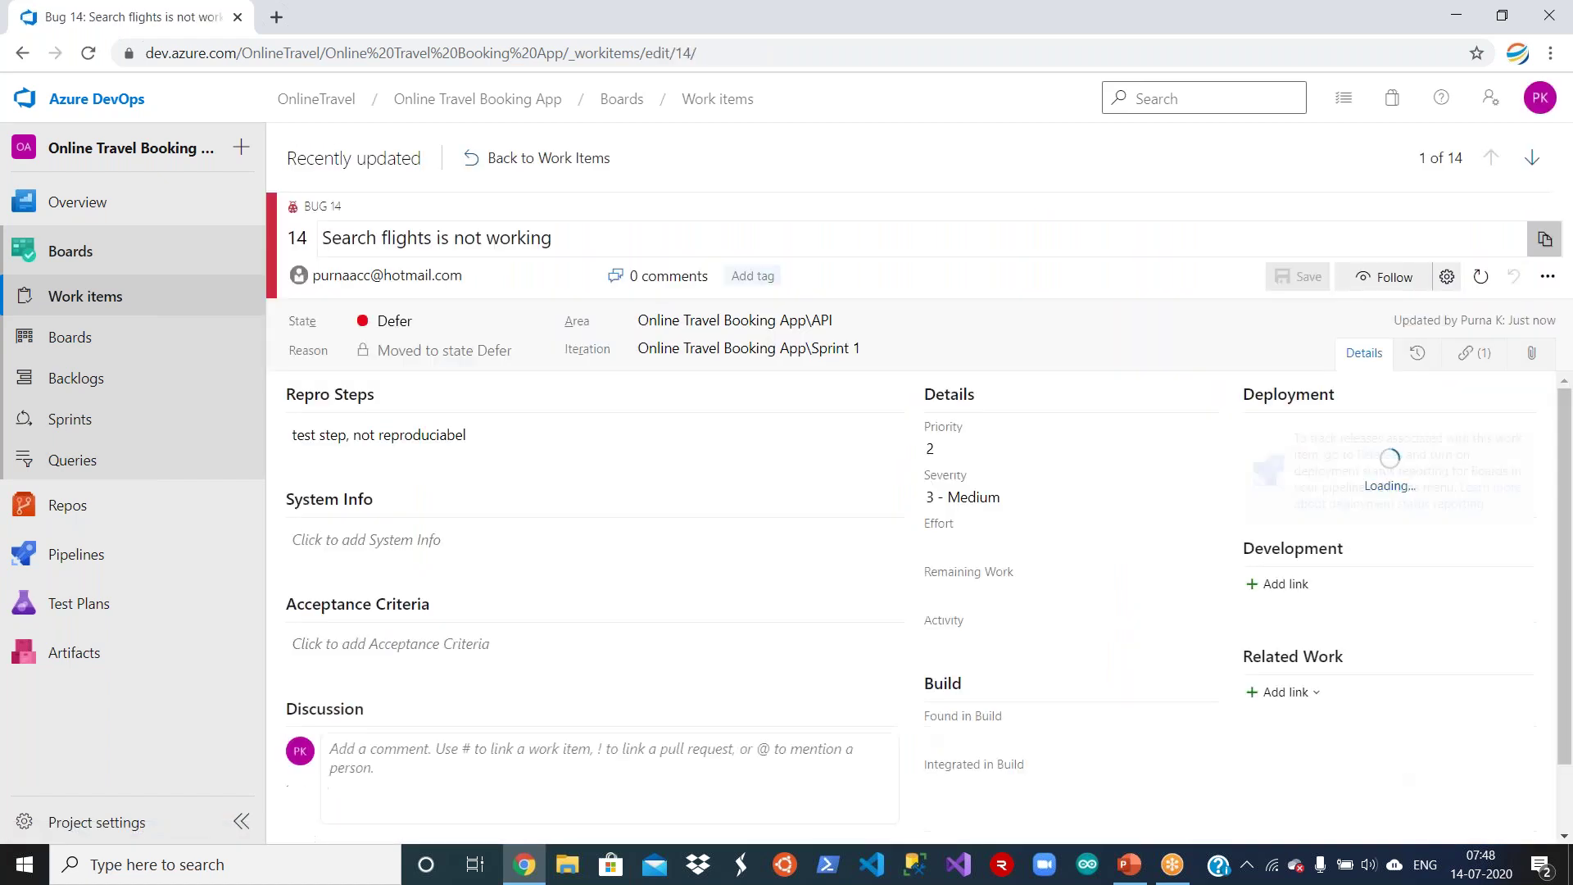
click(1548, 278)
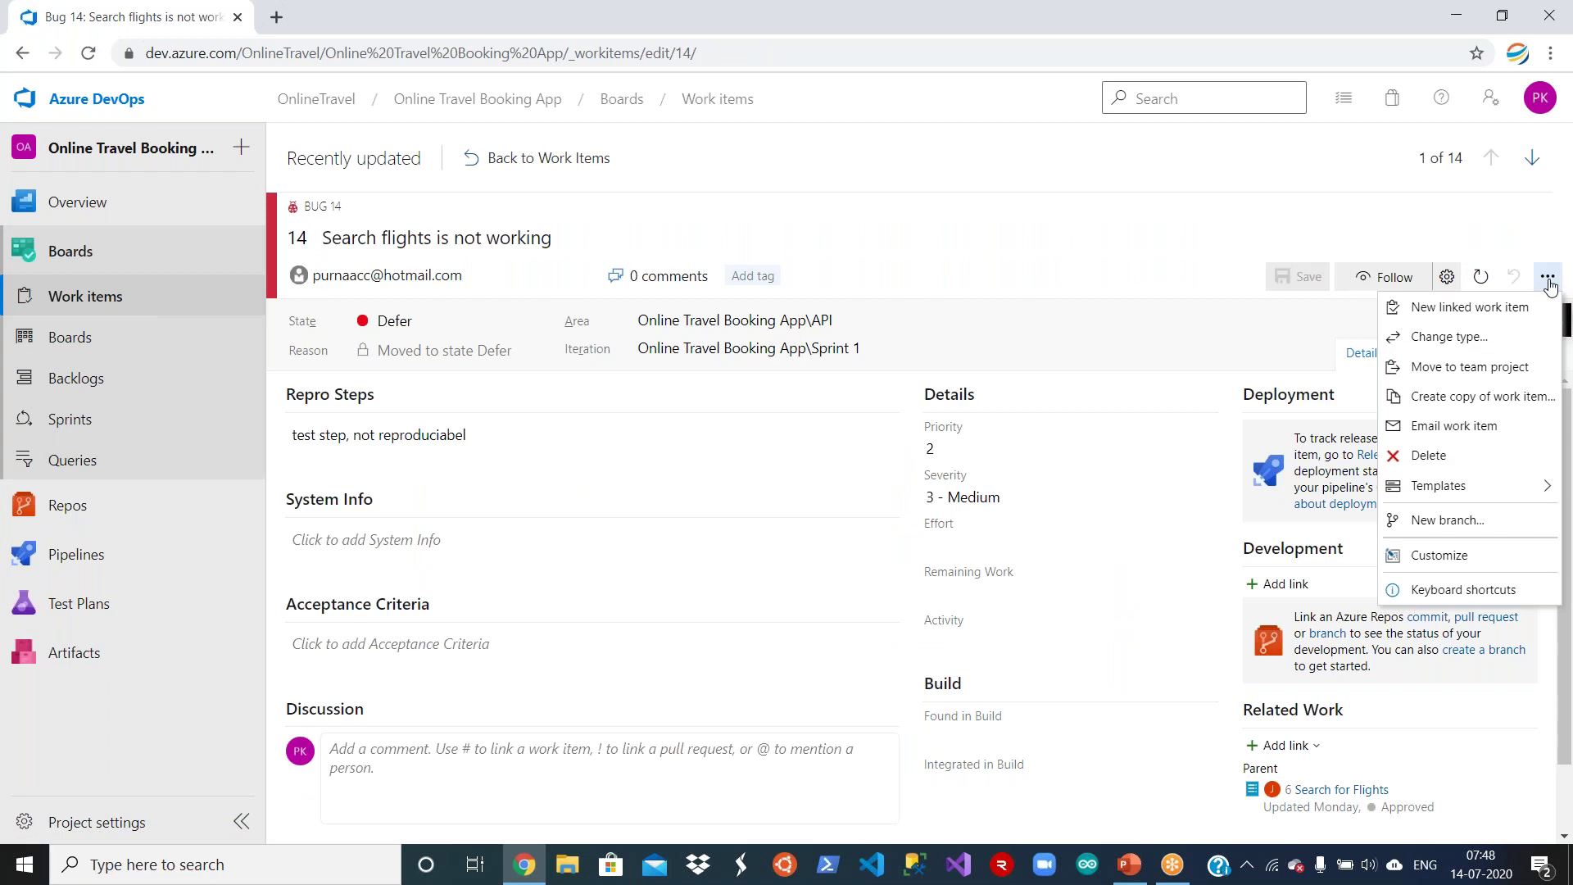
click(1467, 556)
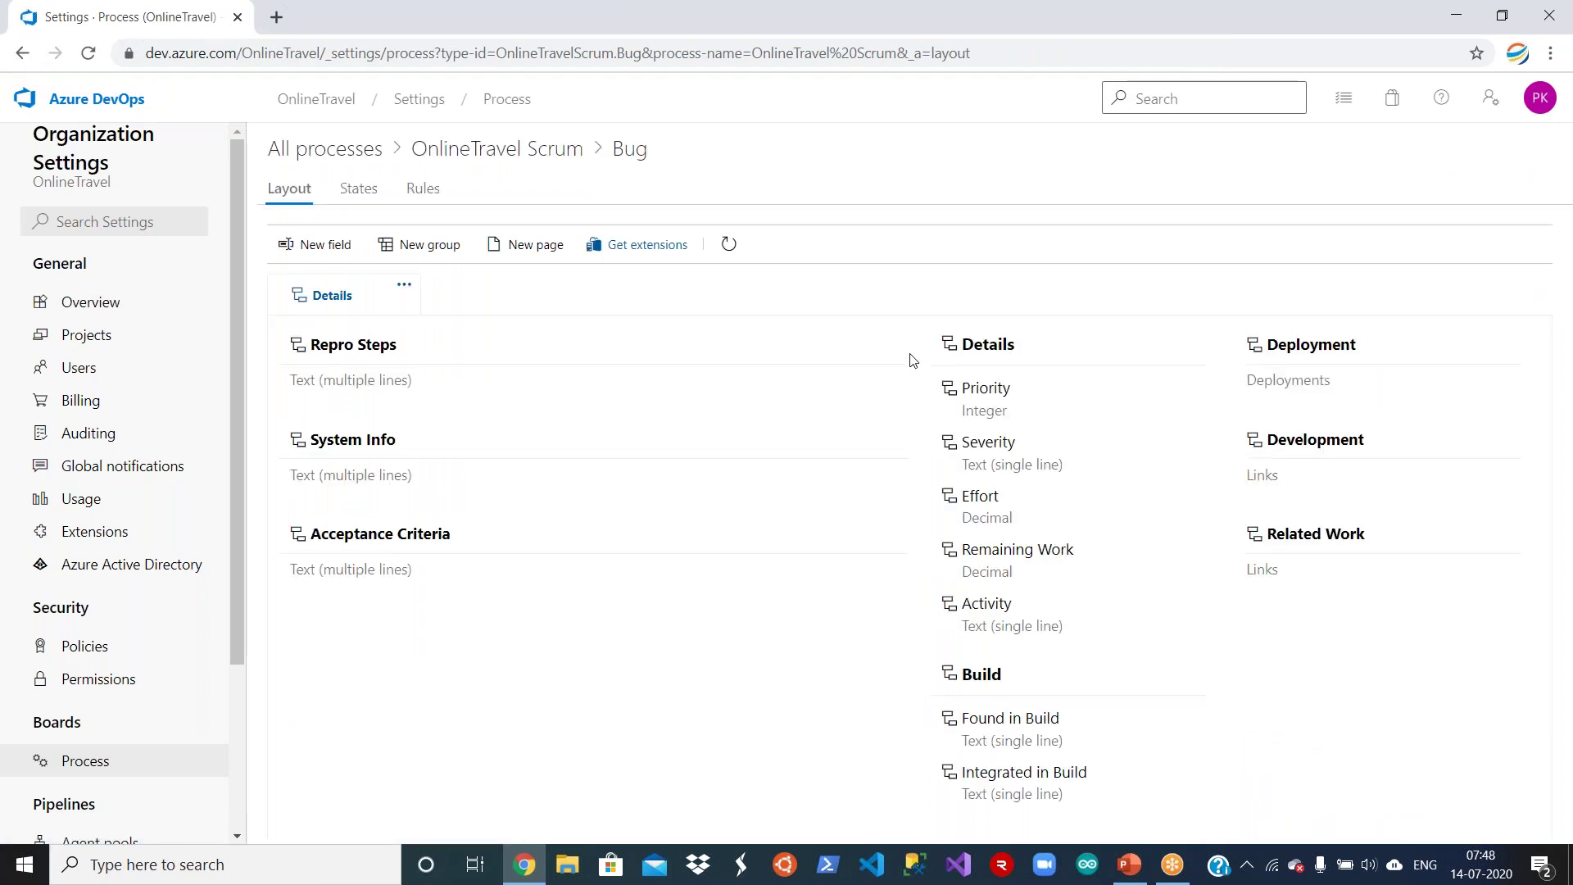
click(424, 190)
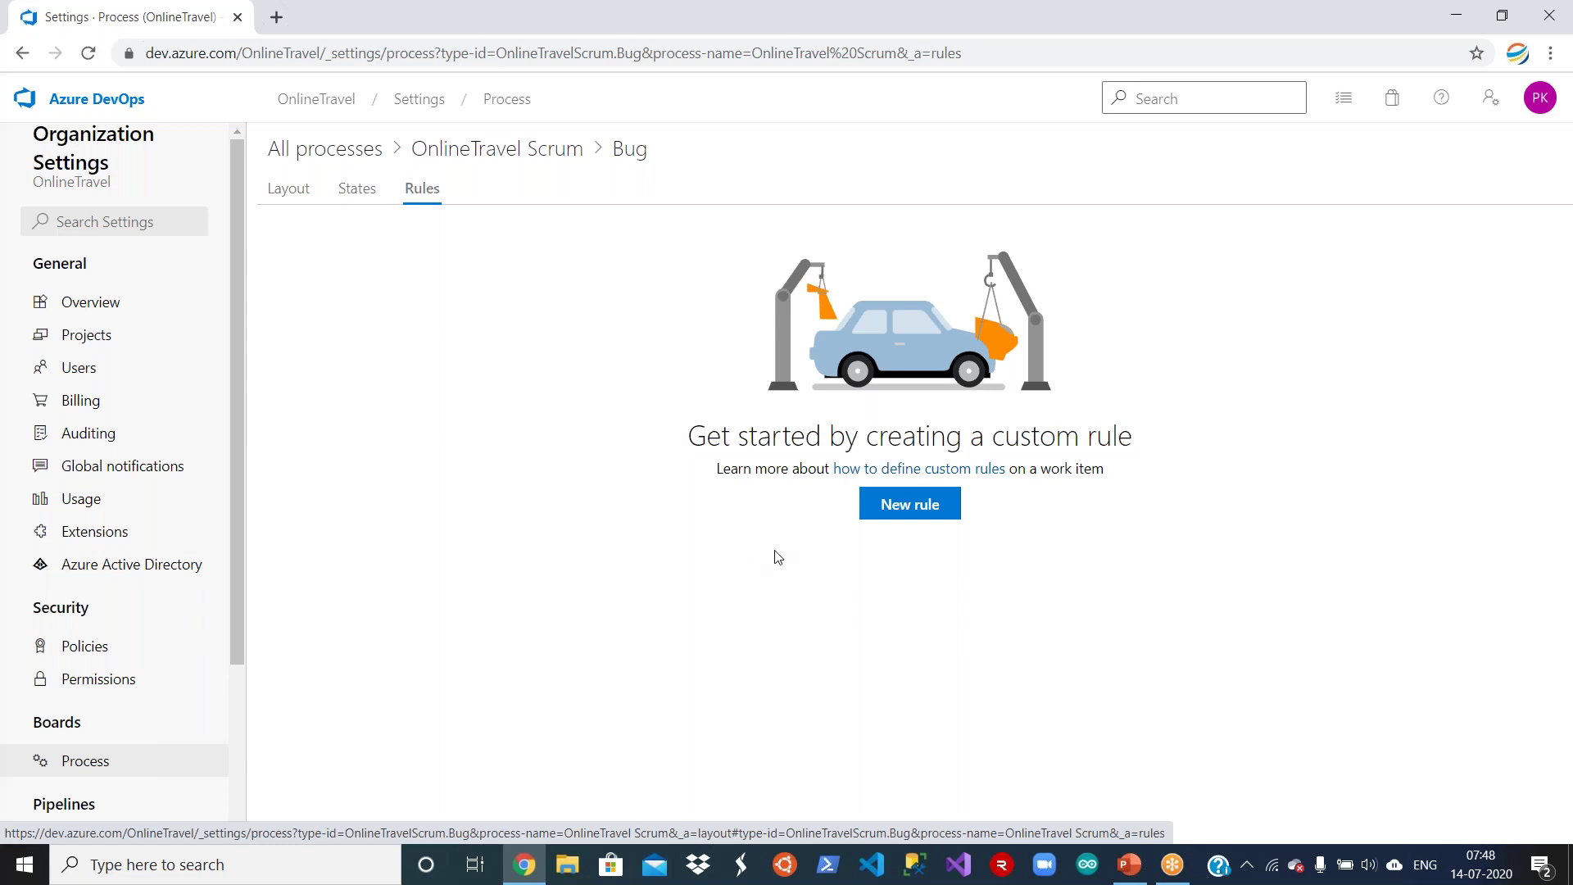
Start a new work item rule for the Bug type named "Rule for Productbacklog".
click(894, 507)
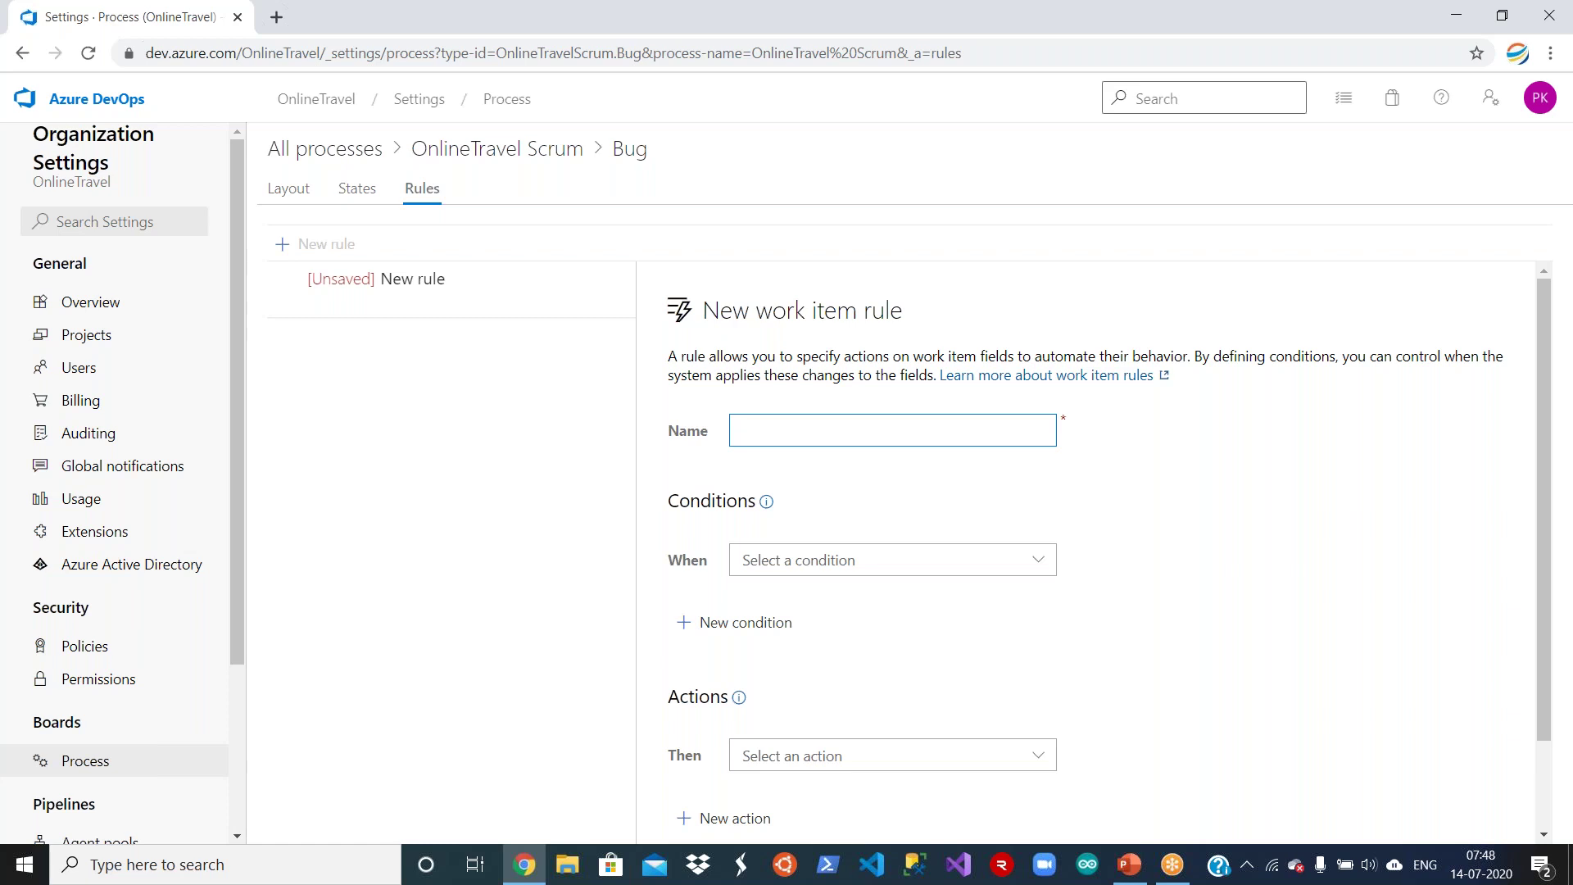
text(Rulefor P)
key(BackSpace)
key(BackSpace)
key(BackSpace)
key(BackSpace)
key(BackSpace)
text(for Productbacklog)
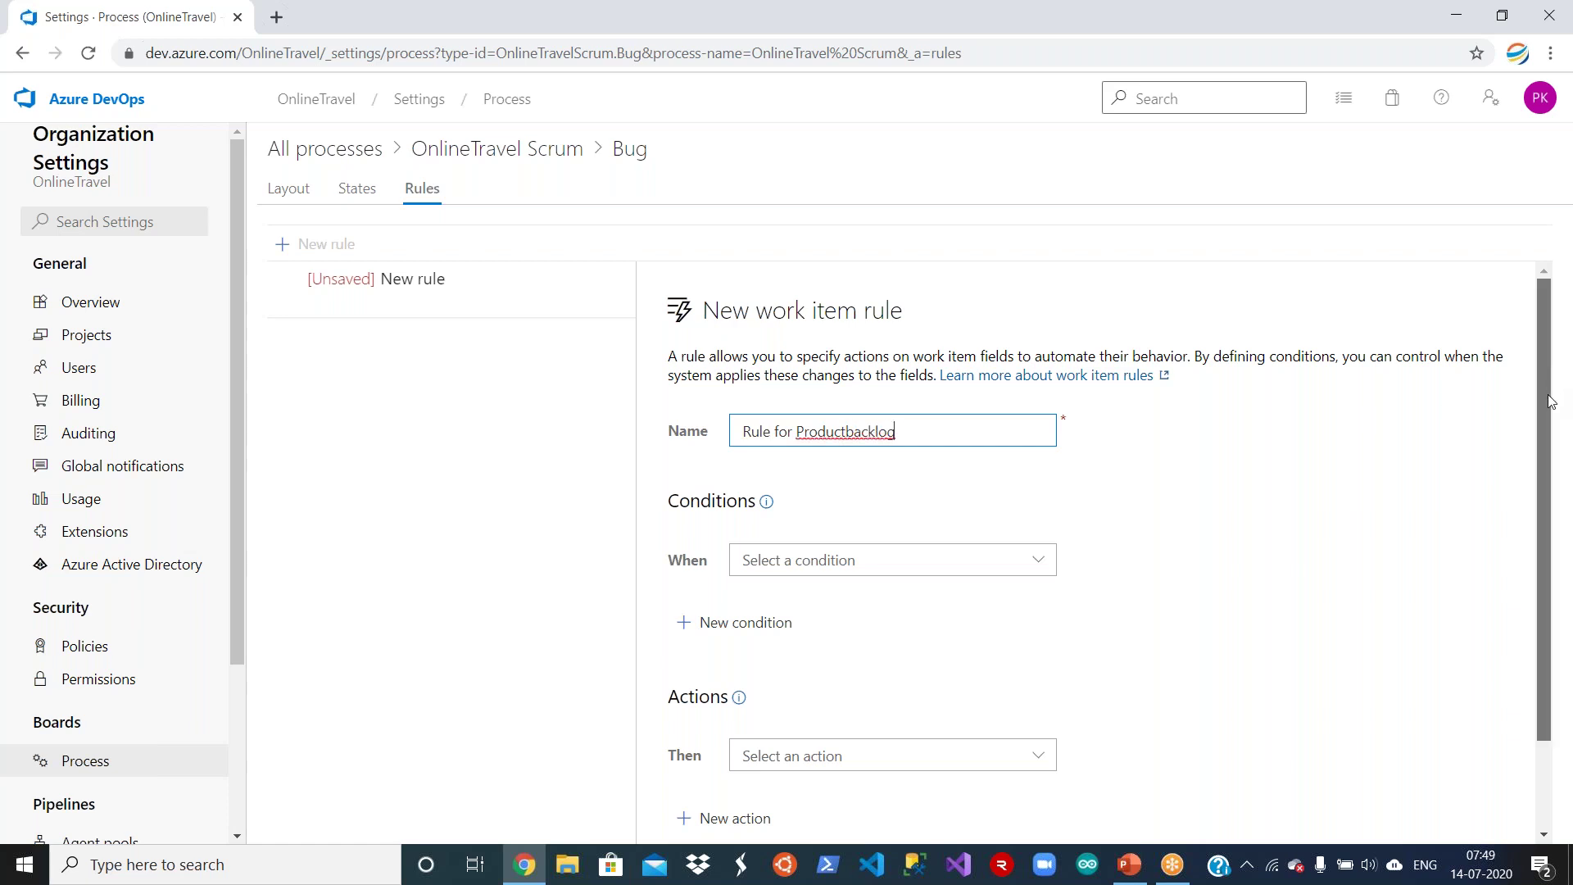
Set the rule's condition to apply when a work item state changes to Approved.
drag(1547, 396, 1546, 495)
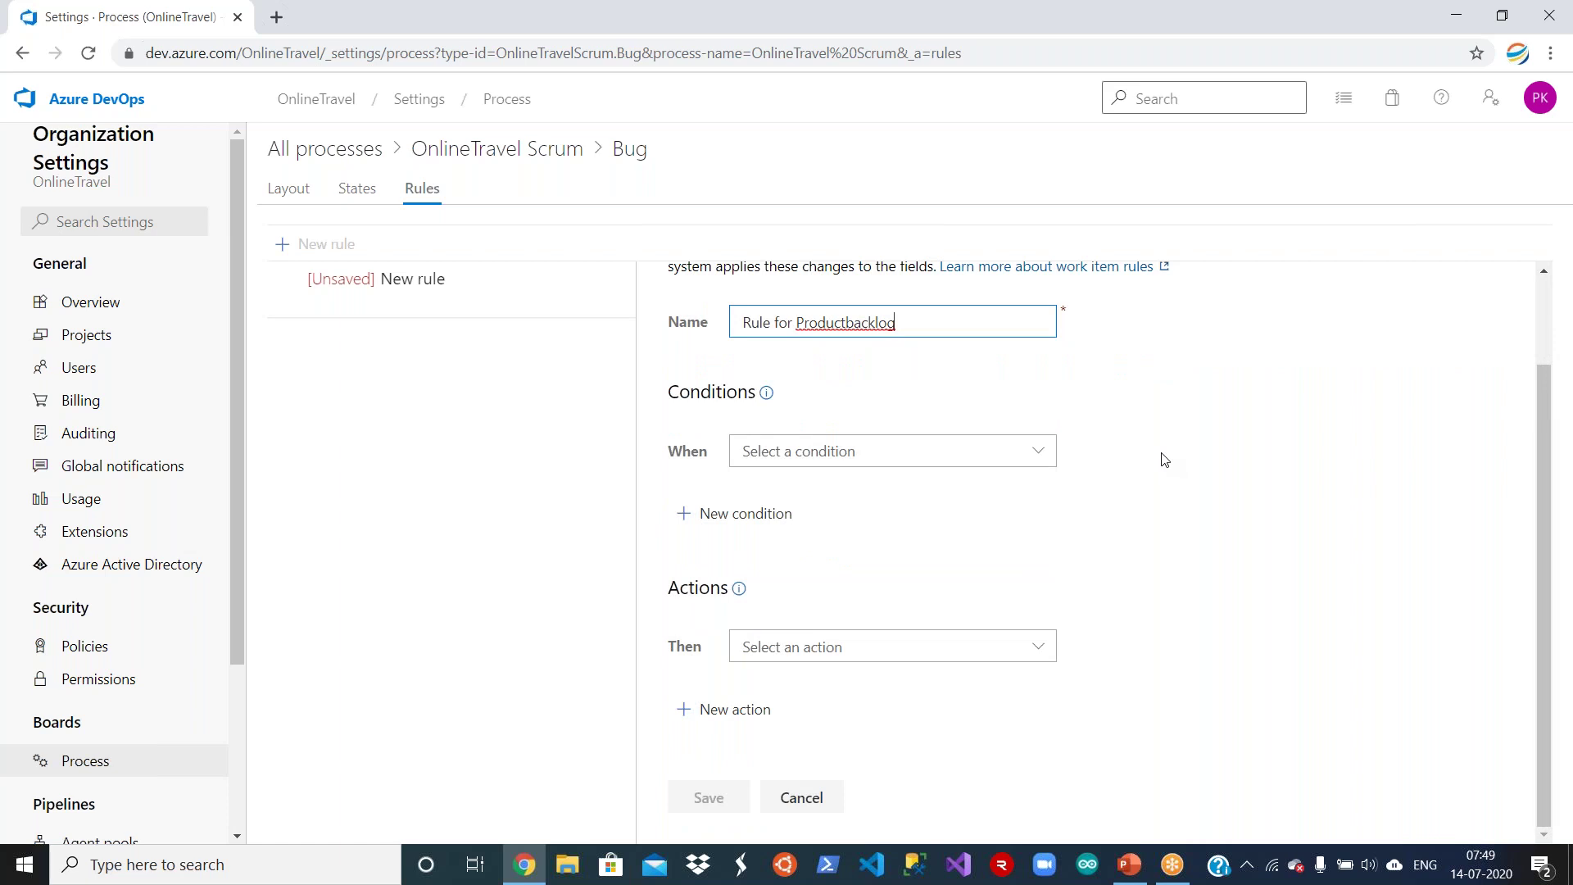
click(1046, 456)
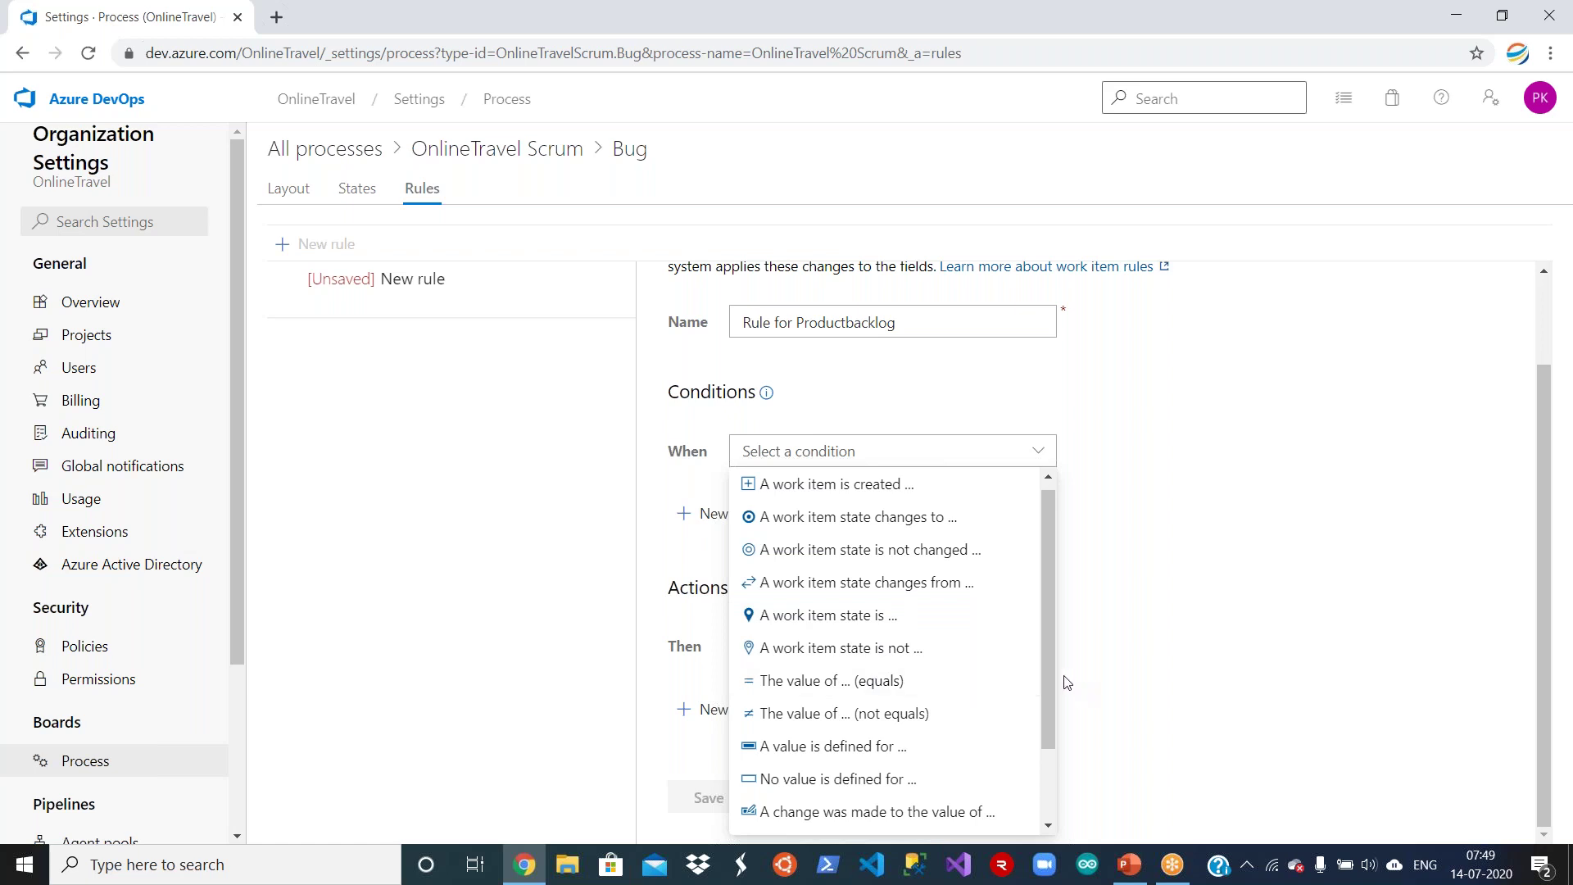
drag(1054, 657, 1065, 600)
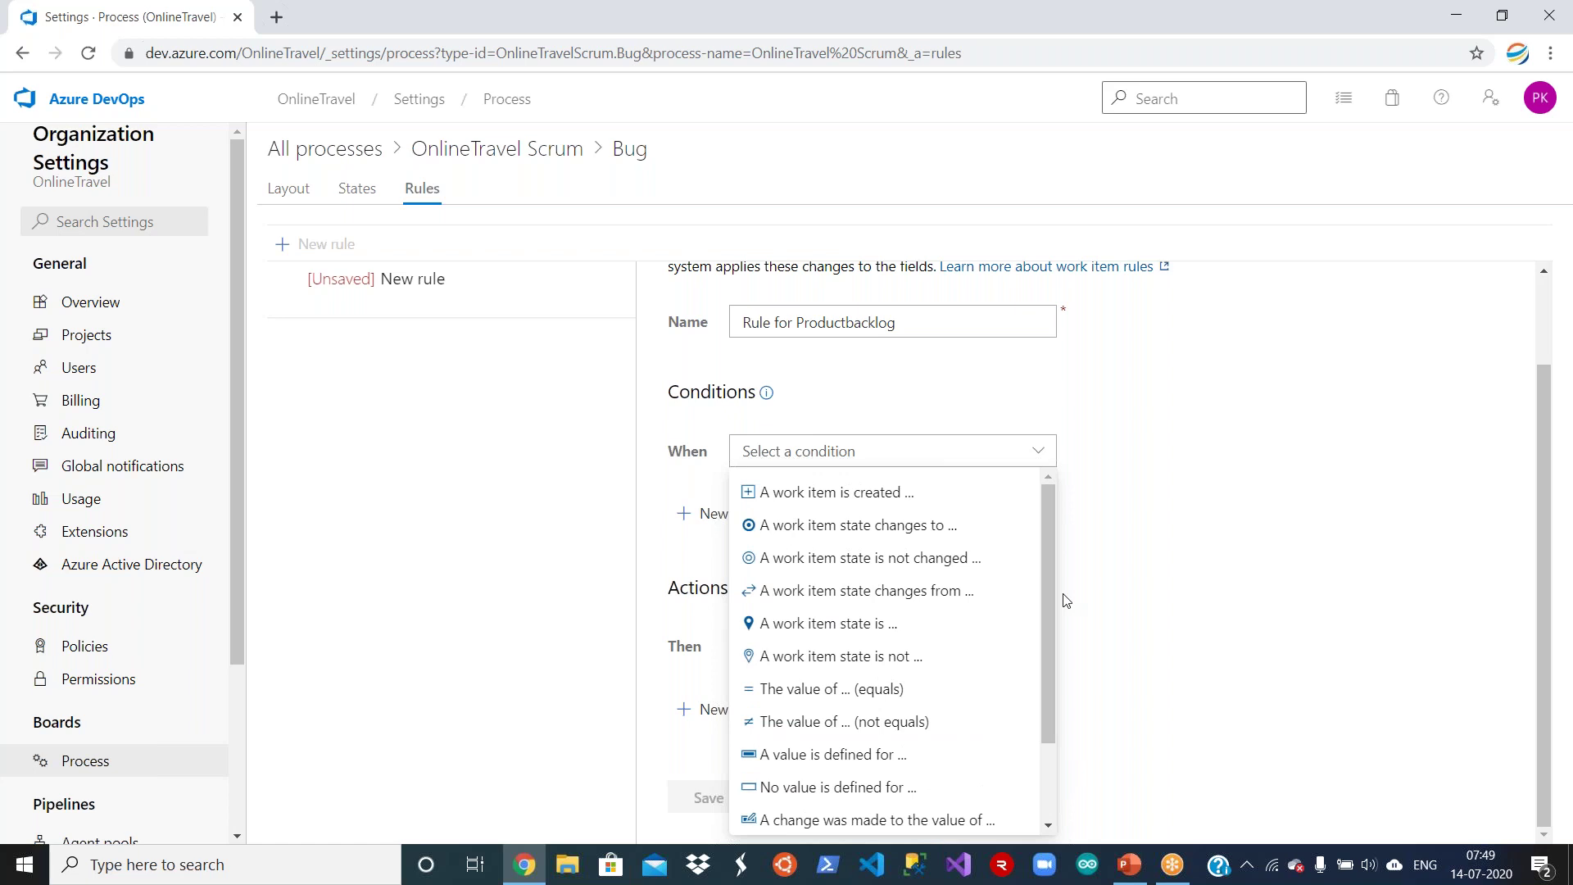
scroll(901, 533, down, 1)
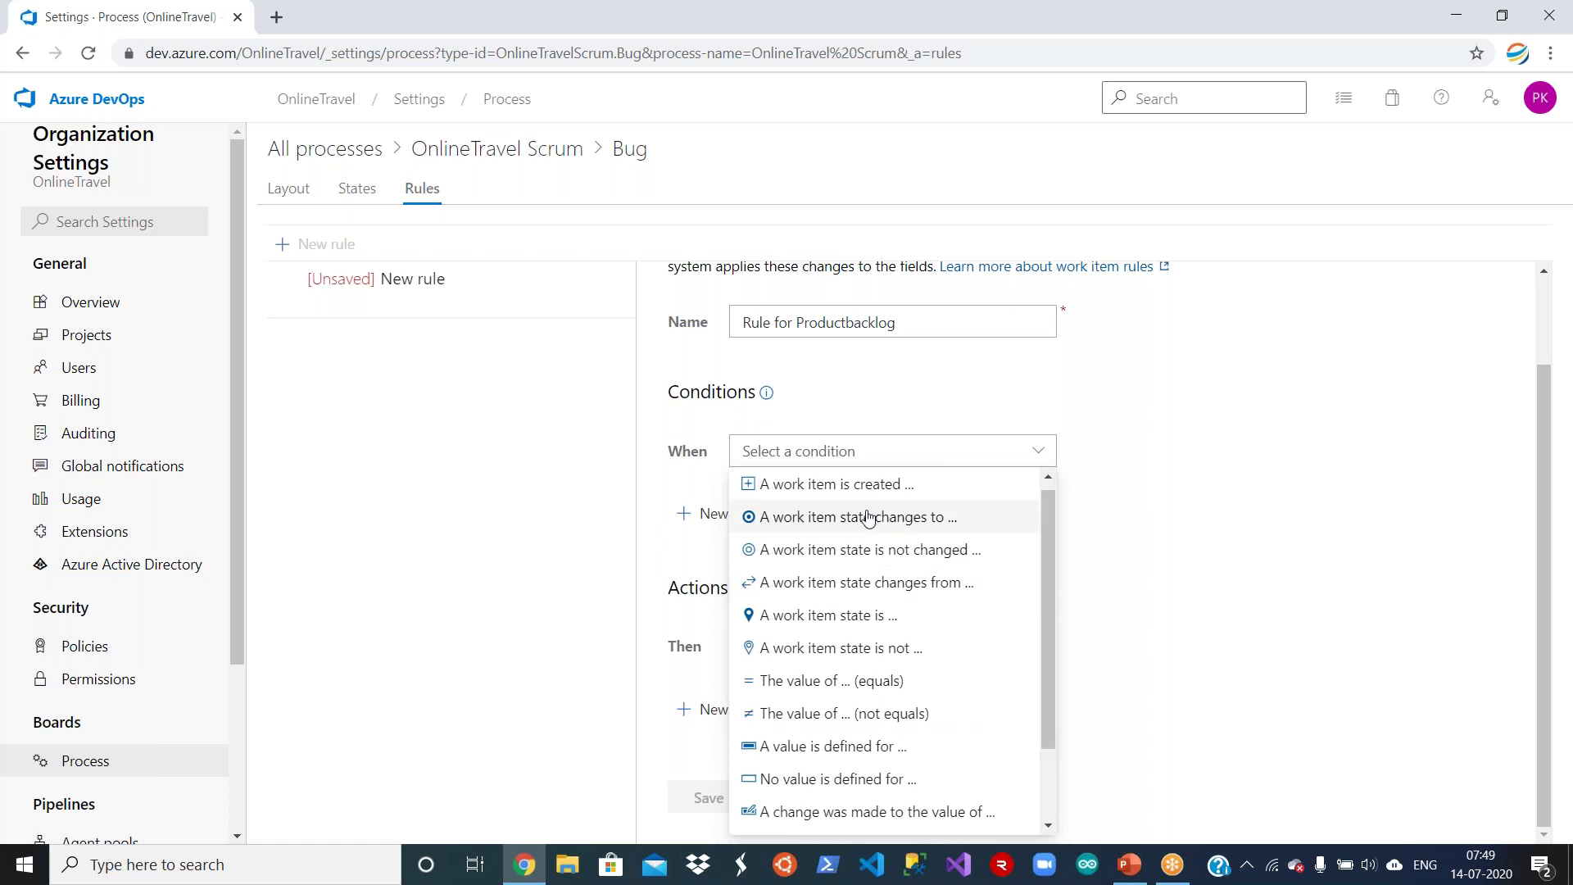
click(869, 518)
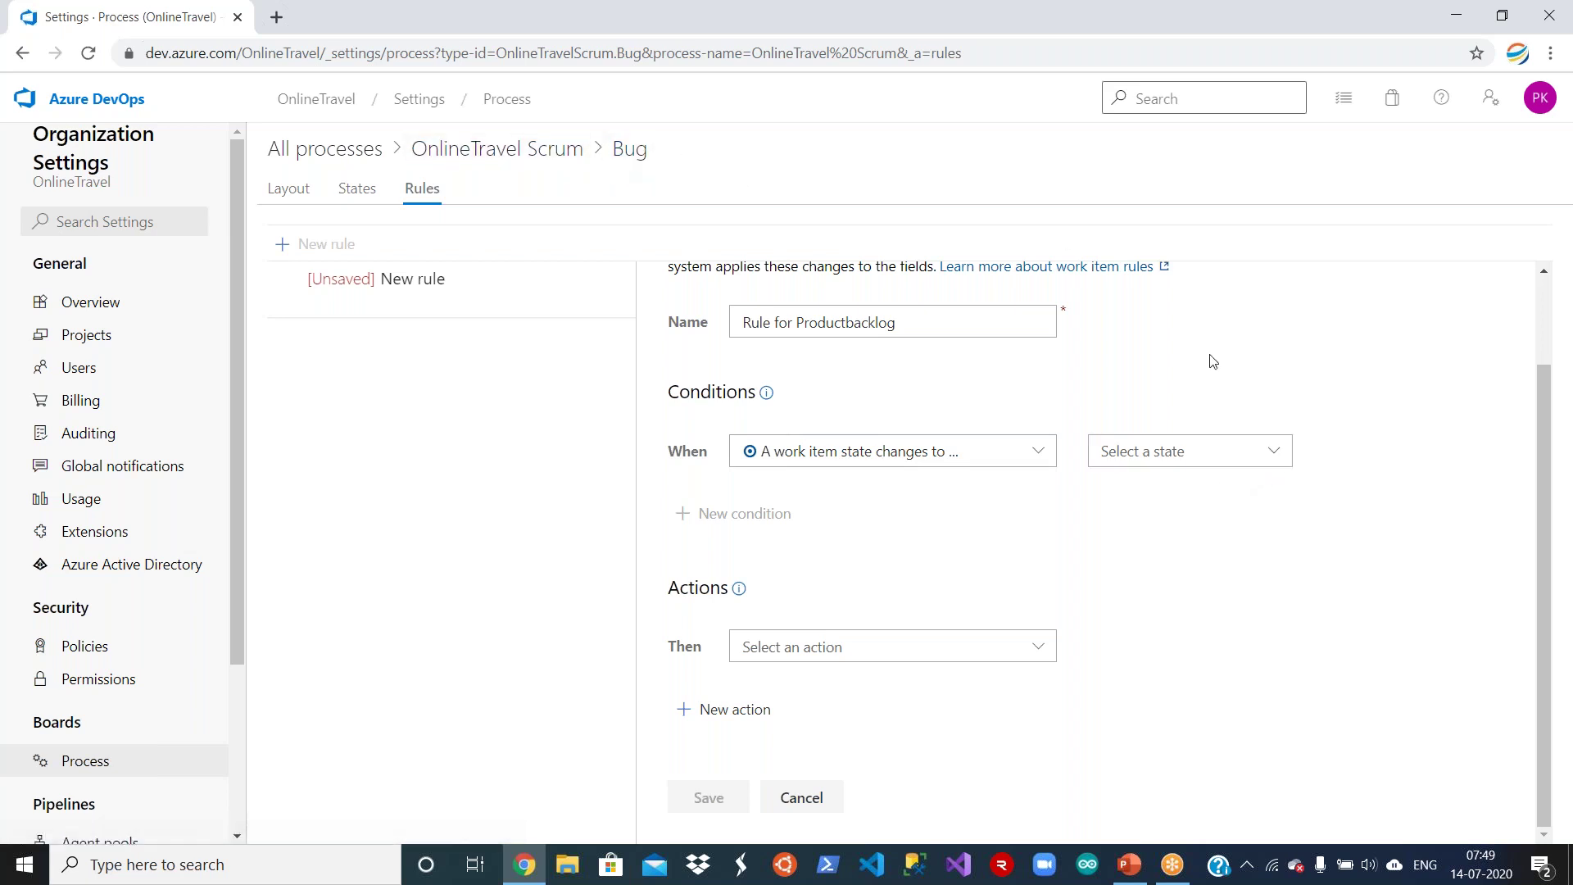
click(1282, 456)
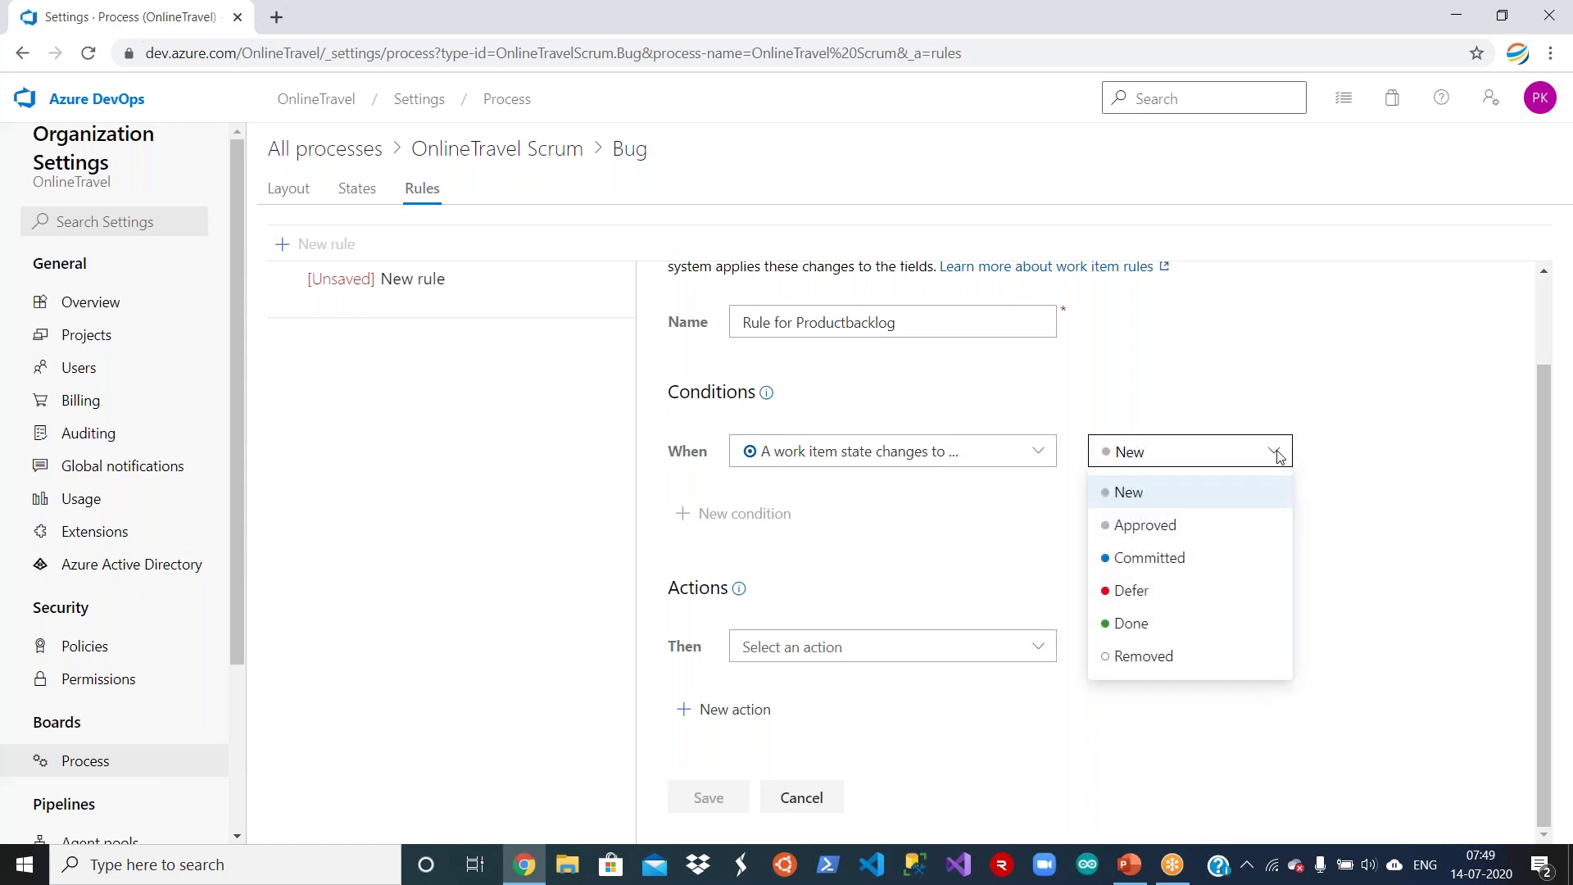
click(1213, 535)
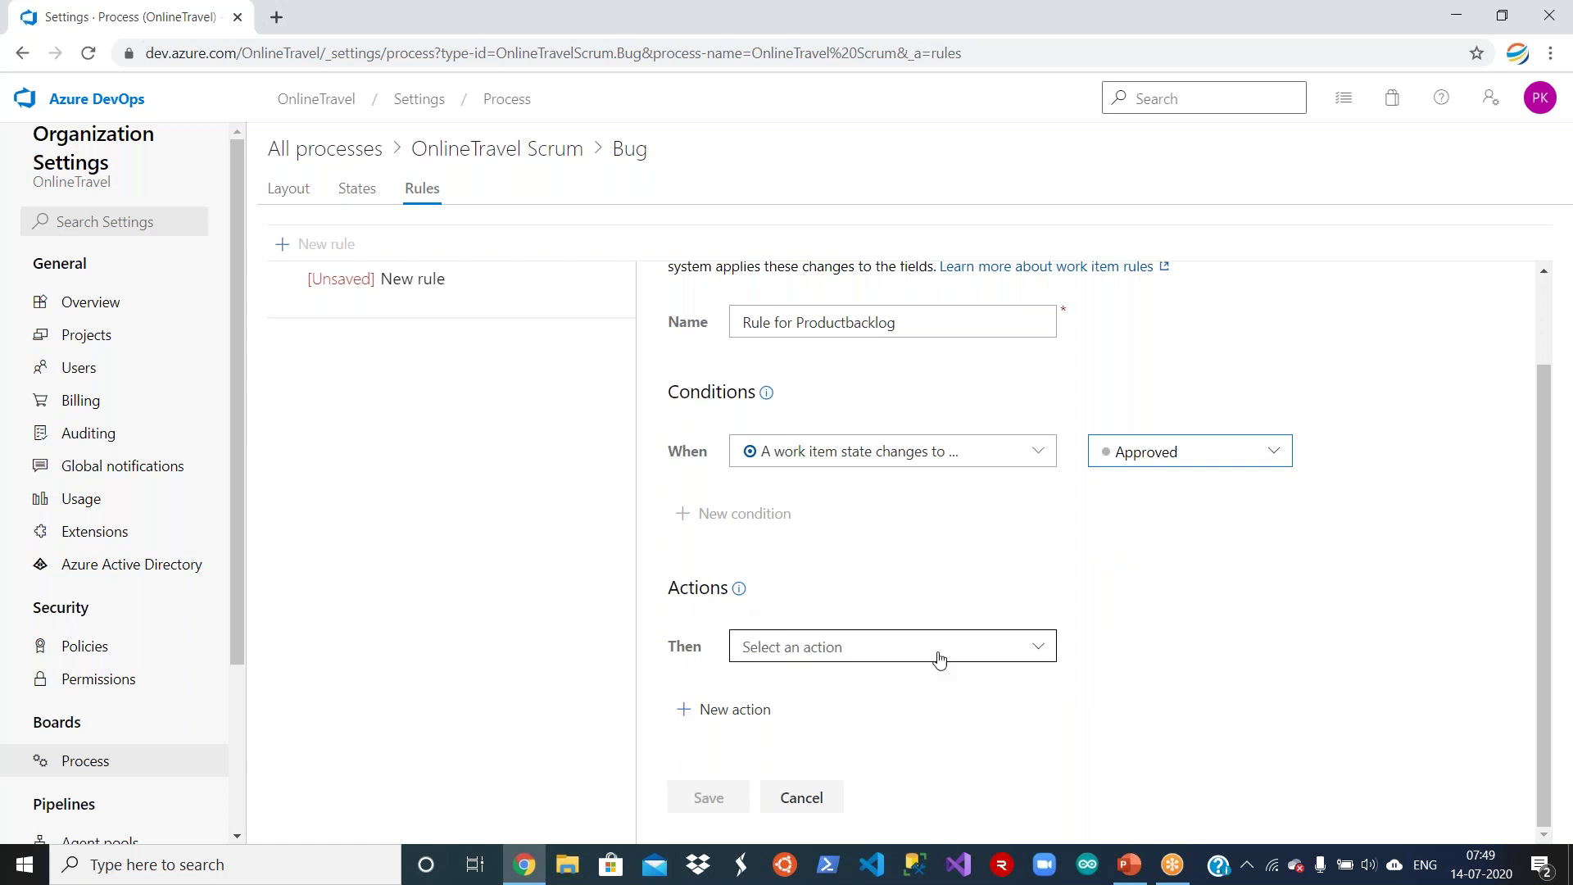
Choose "Set the value of ..." as the action of the new Bug rule.
click(1042, 646)
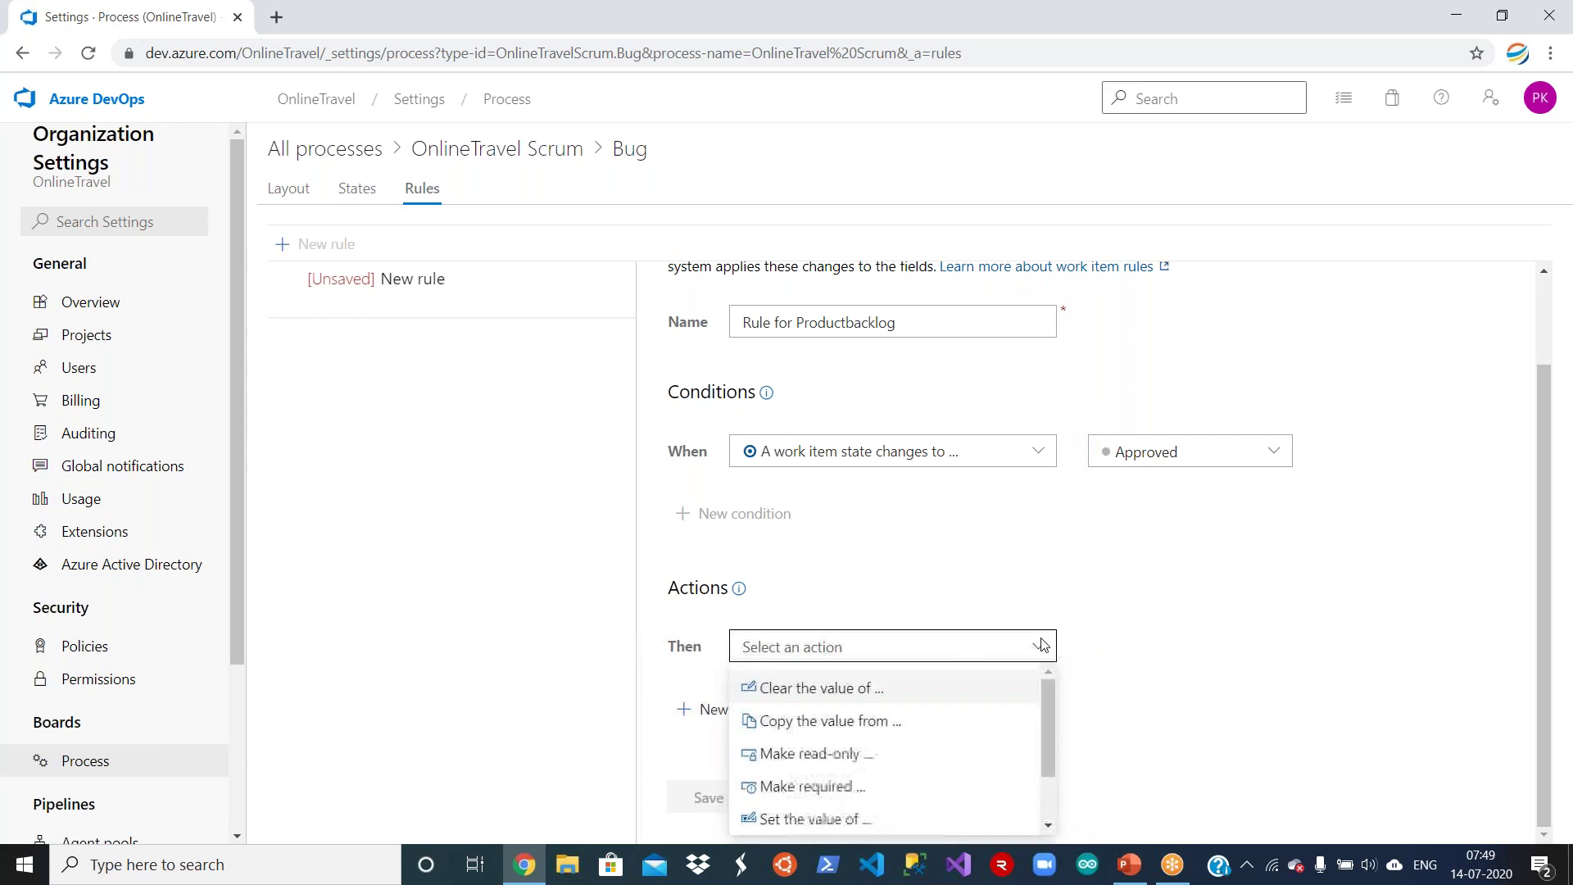
drag(1541, 649, 1546, 731)
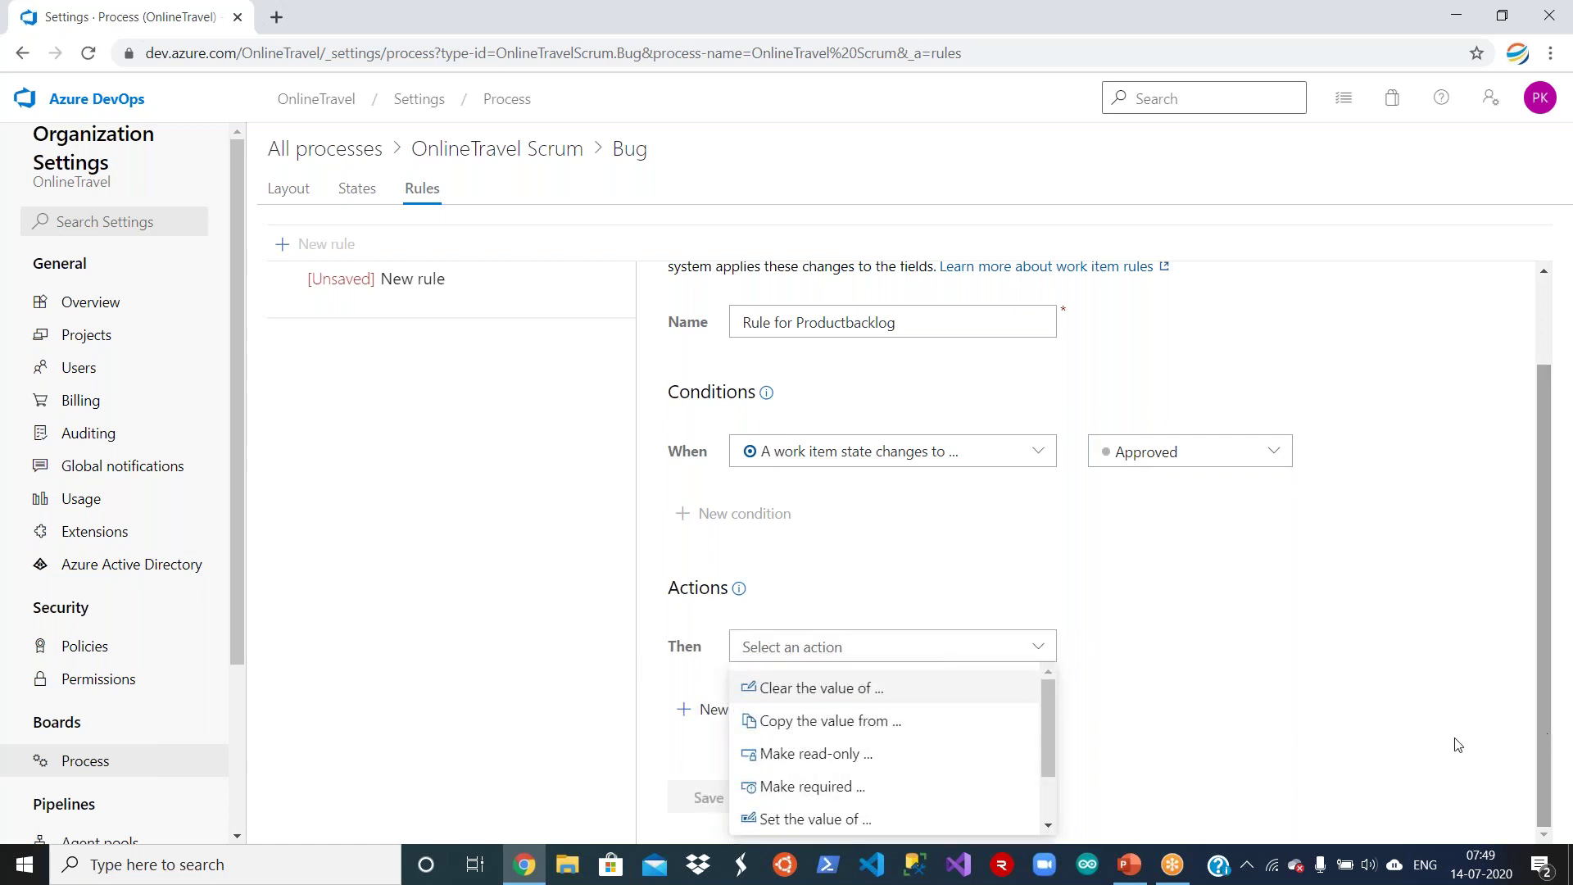
drag(1048, 776, 1047, 813)
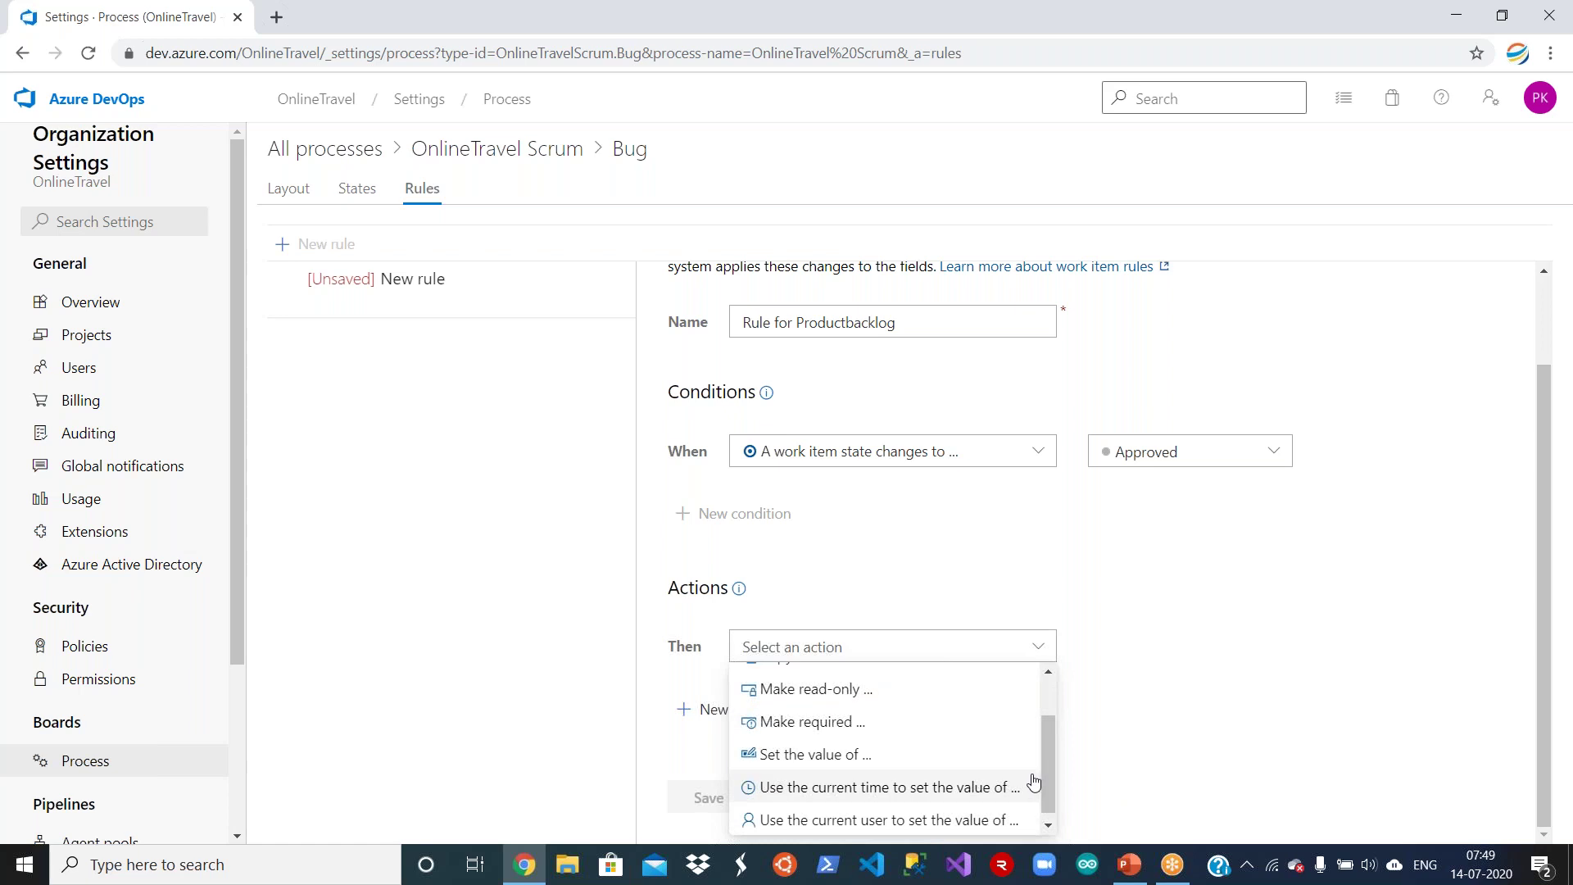
click(857, 754)
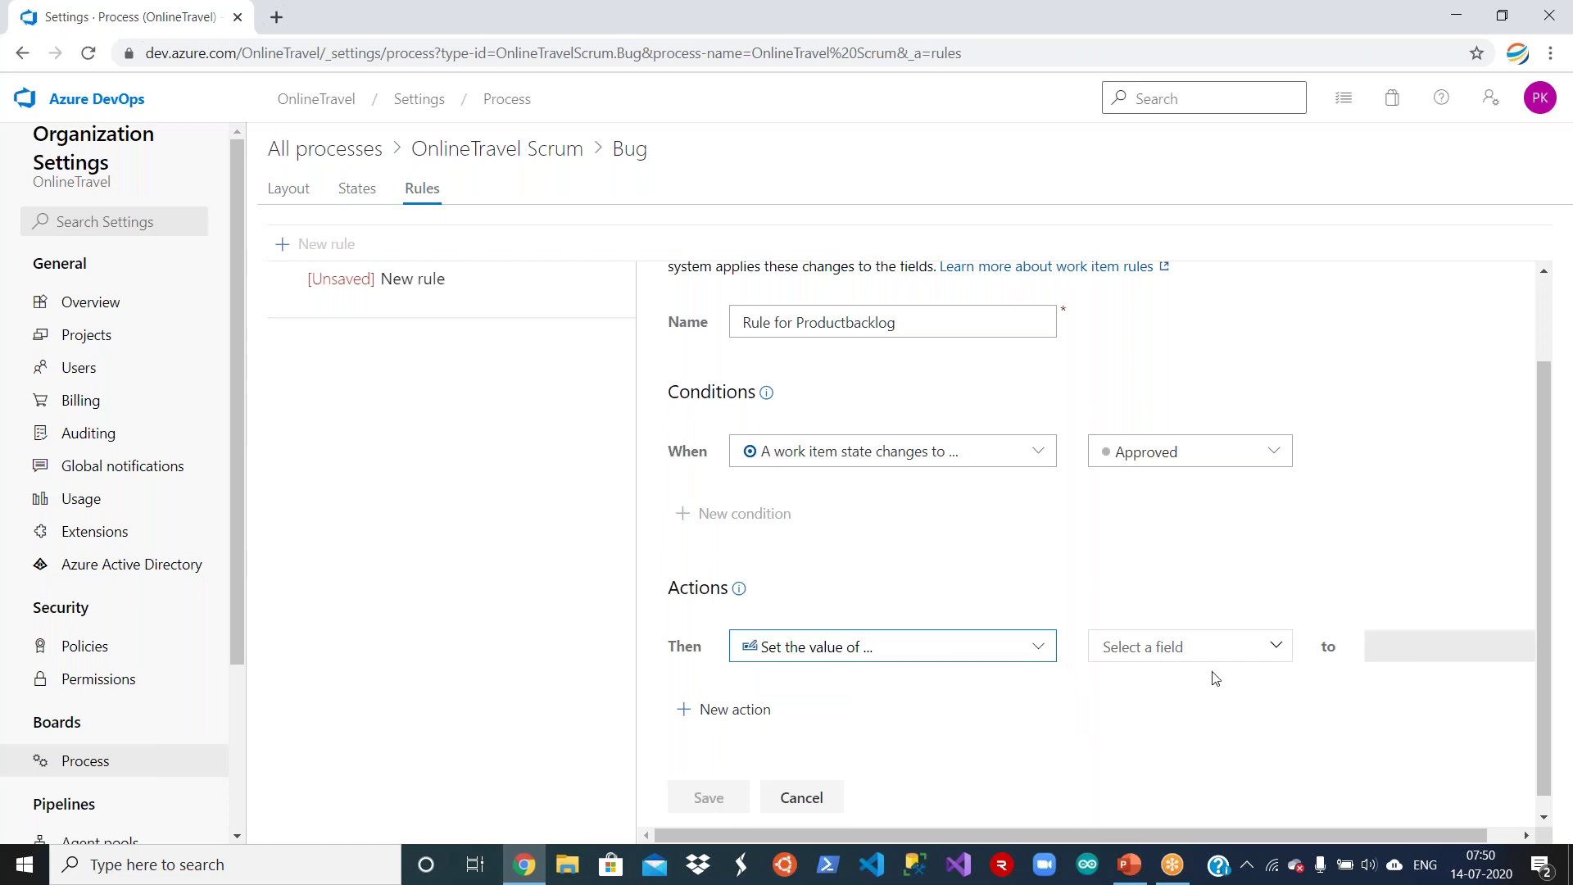
Make the rule's action set the Remaining Work field to 0.
click(1280, 648)
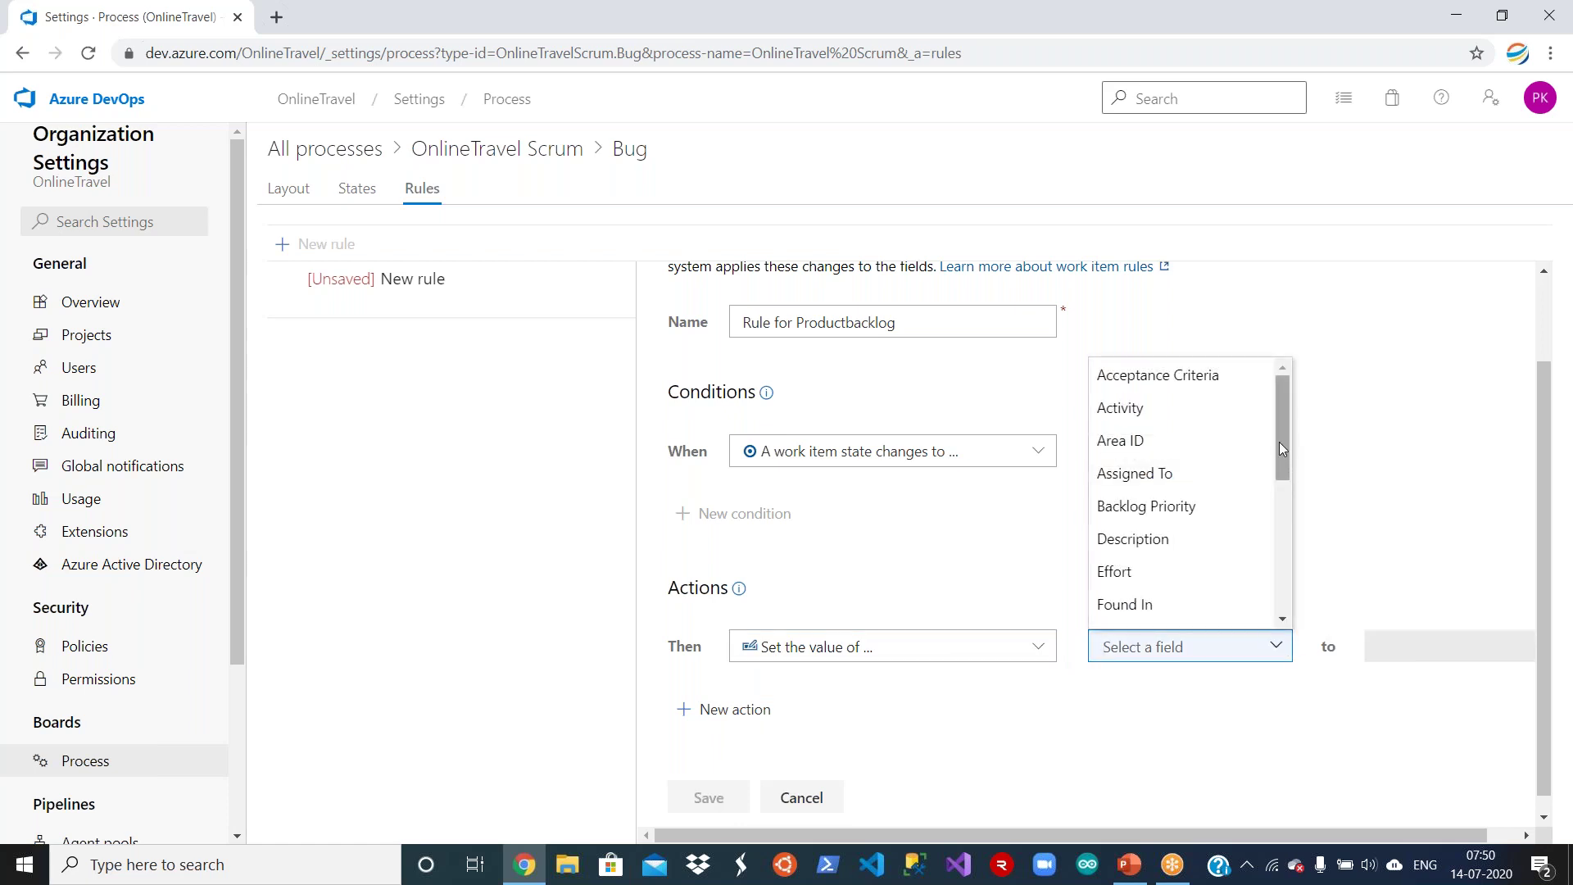
scroll(1284, 444, down, 1)
scroll(1285, 479, down, 5)
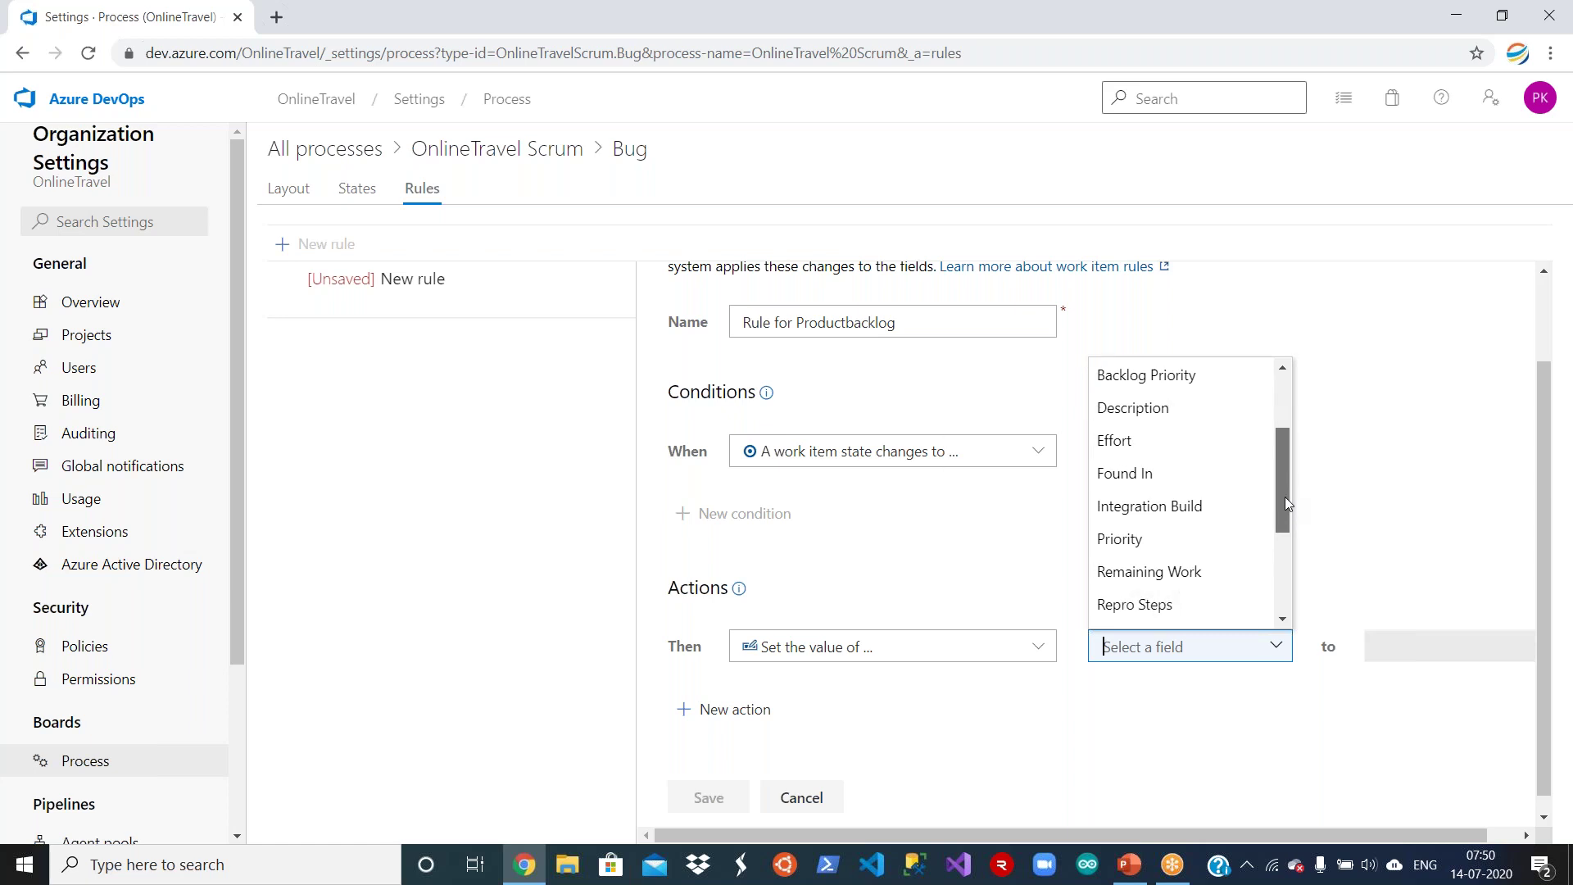
mouse_move(1286, 519)
mouse_down()
mouse_move(1291, 597)
mouse_move(1281, 527)
mouse_up()
click(1201, 477)
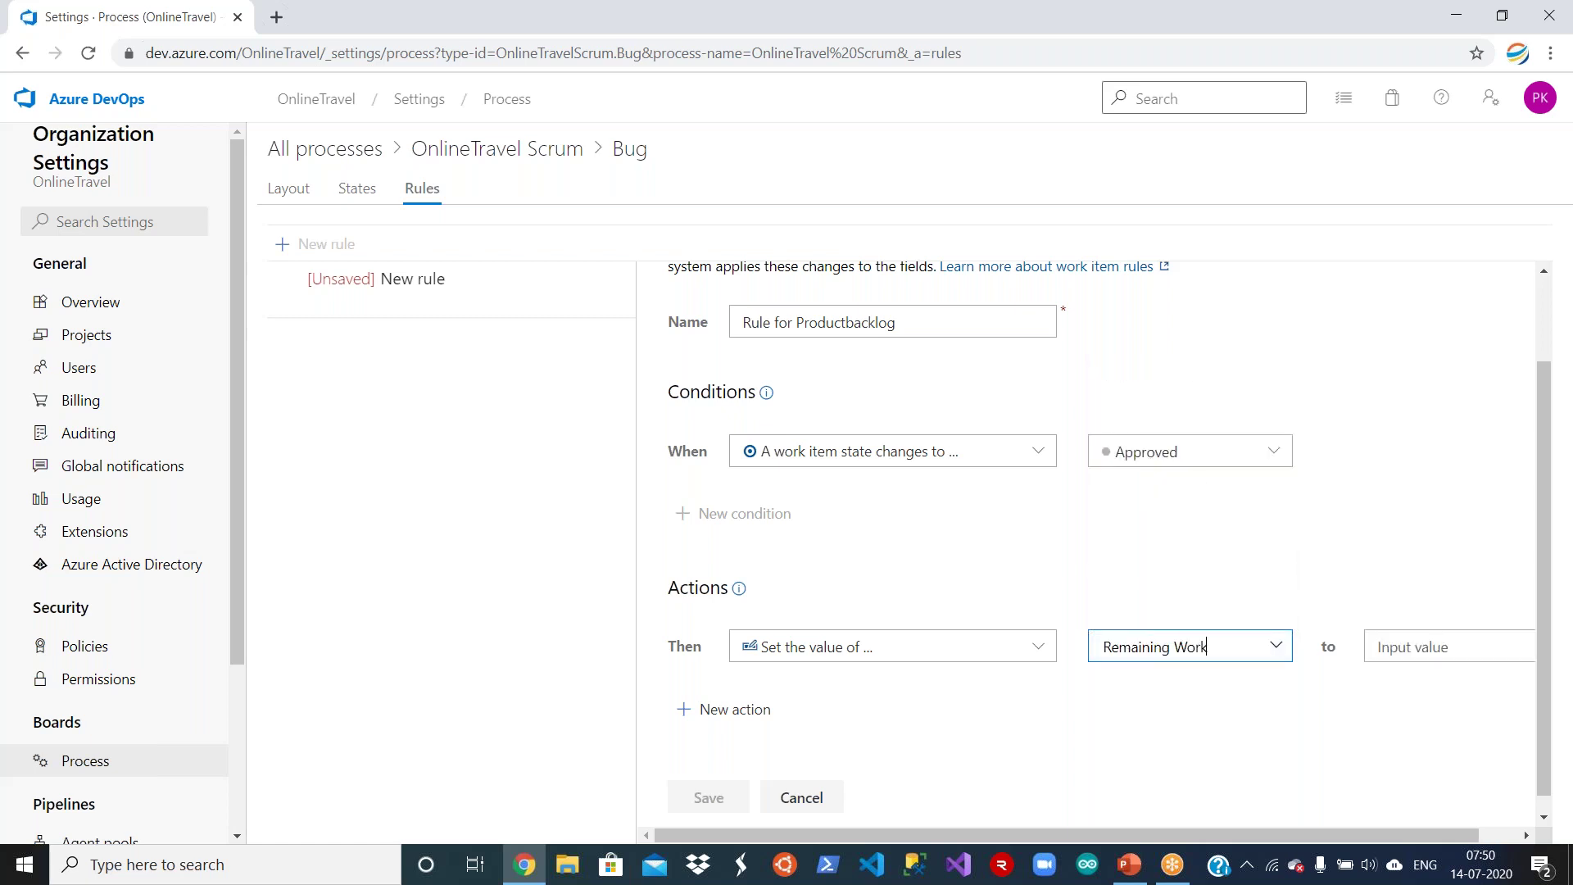
drag(1114, 830, 1237, 827)
click(1420, 633)
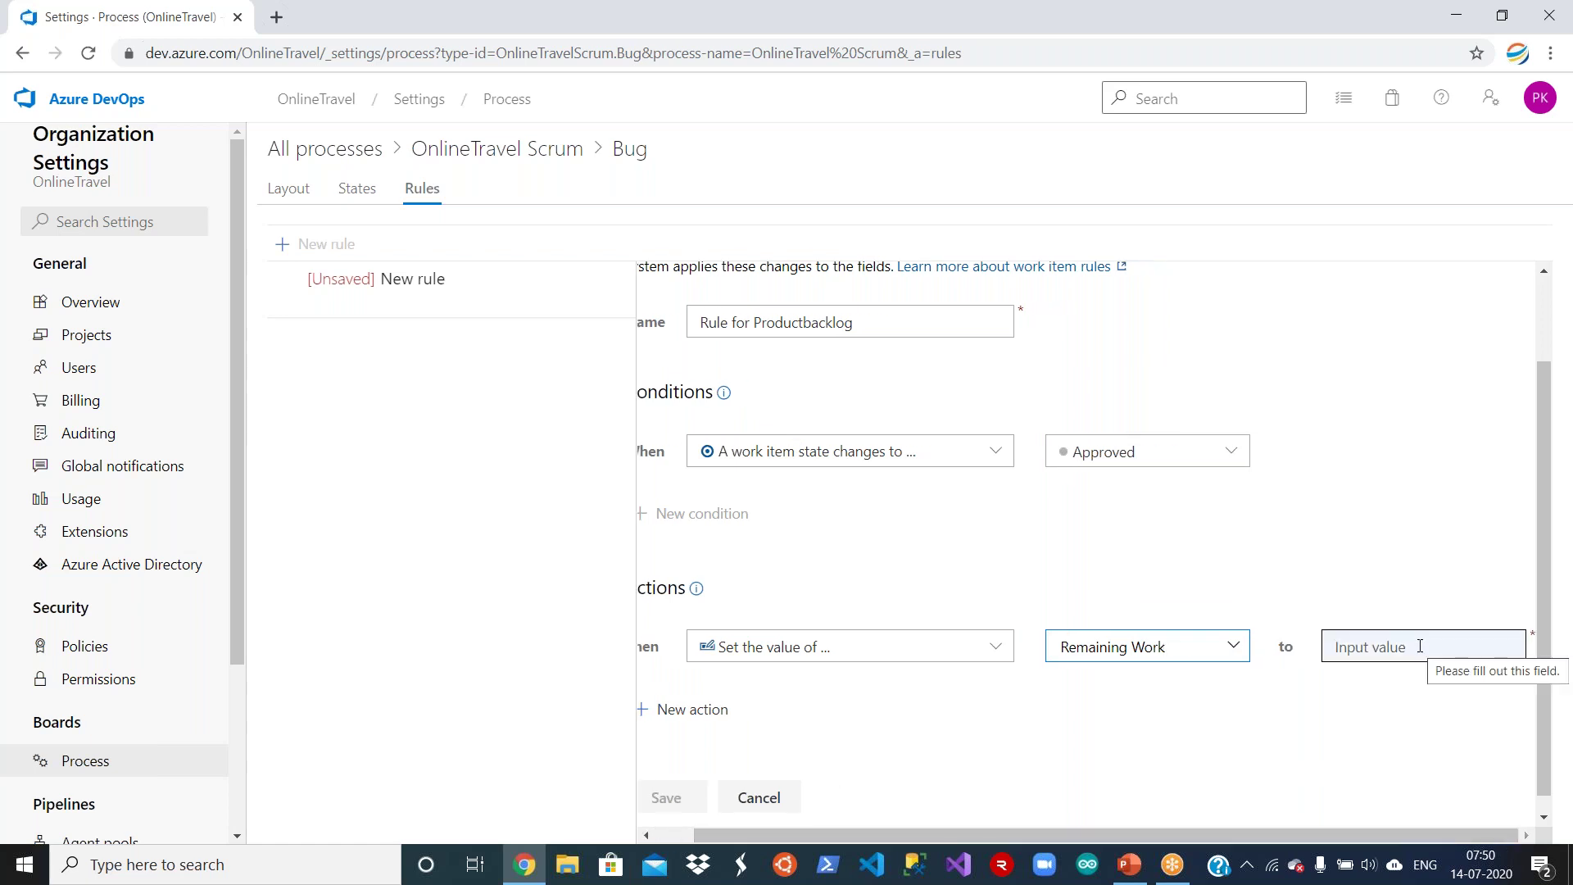
click(1420, 647)
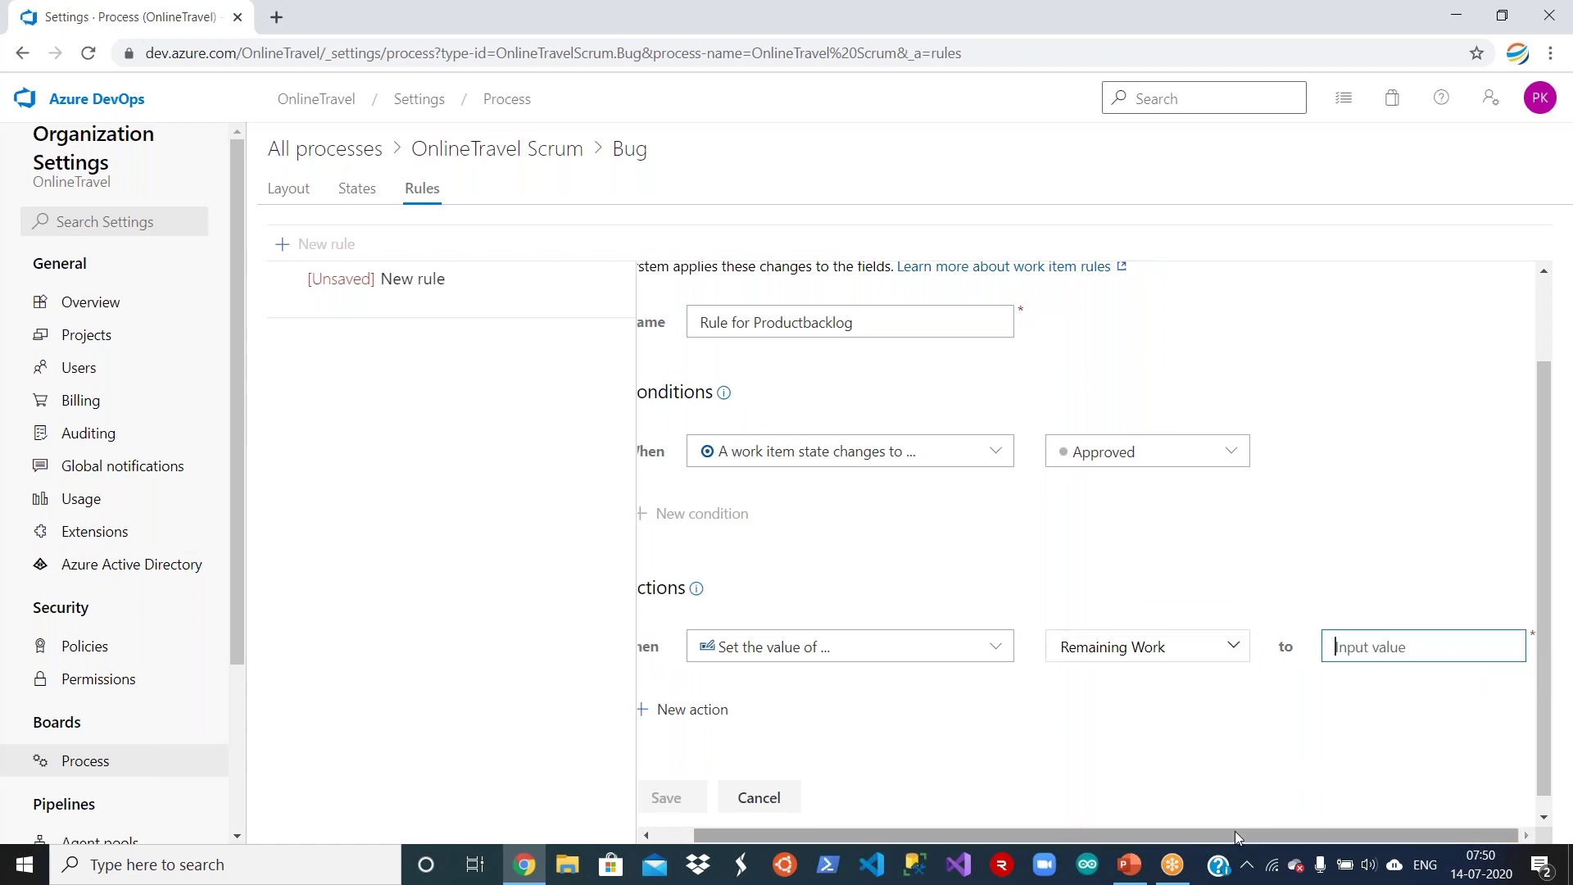
text(0)
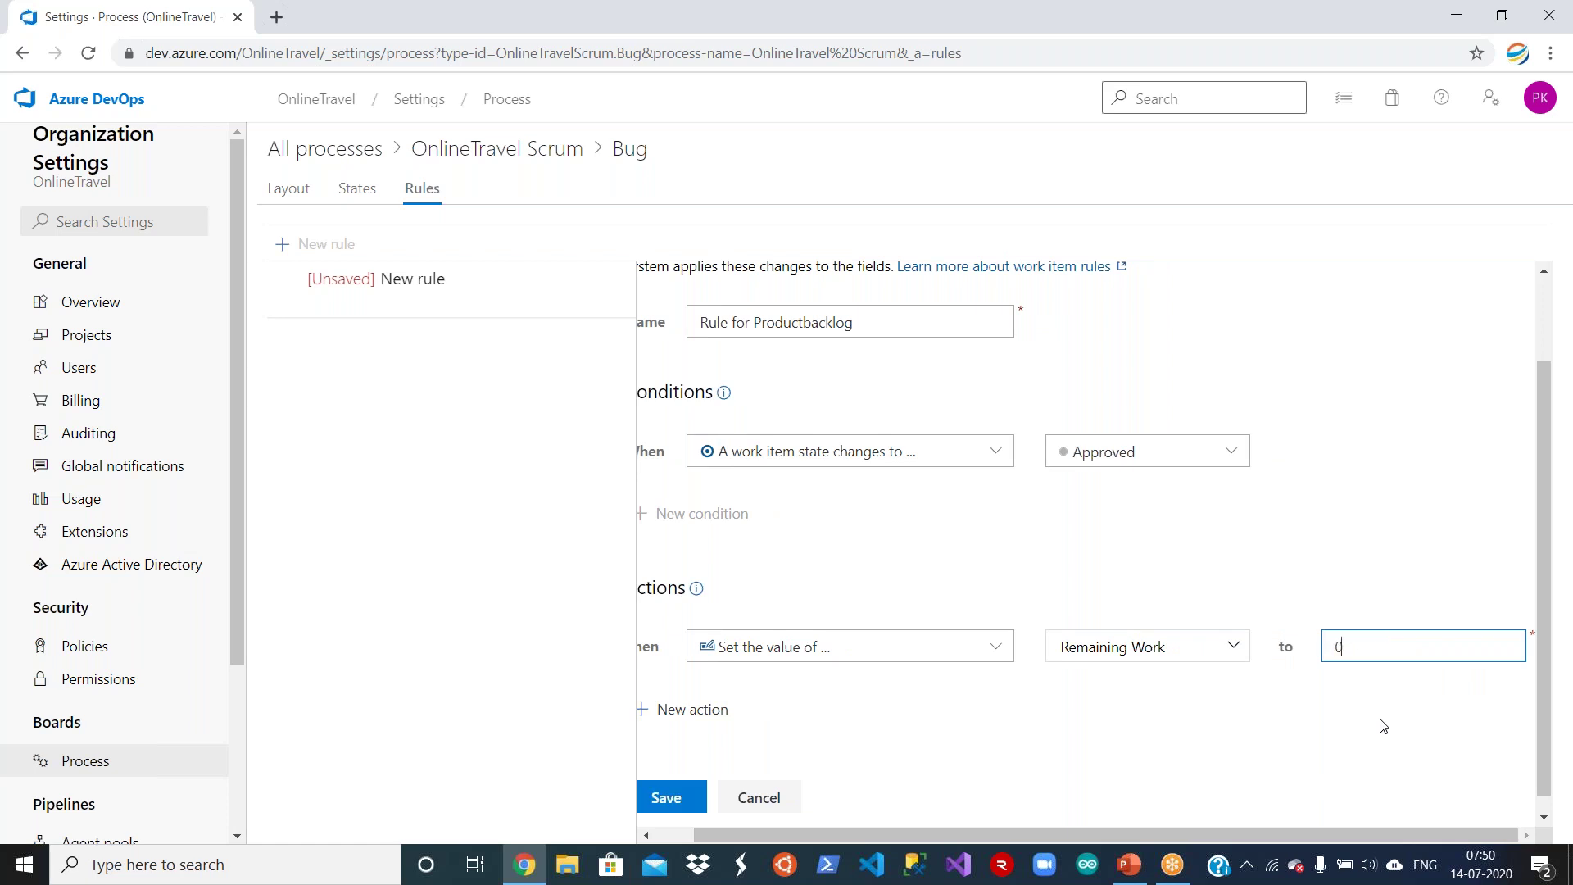
click(1237, 727)
Change the rule's condition to apply when the state changes to Defer, and save the rule.
click(1230, 453)
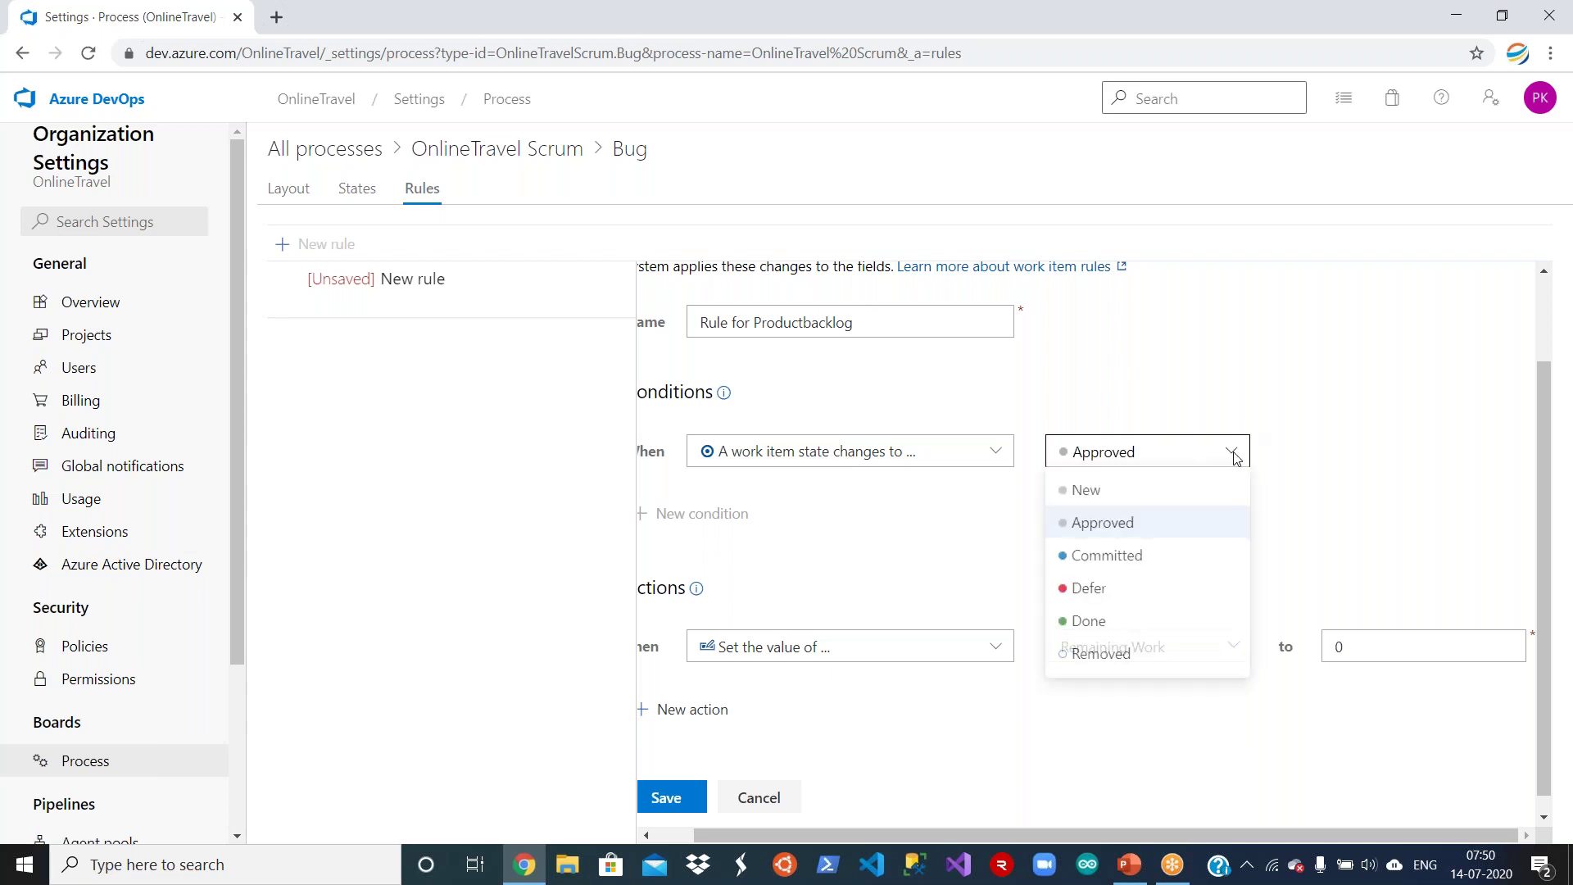
click(1152, 589)
click(960, 776)
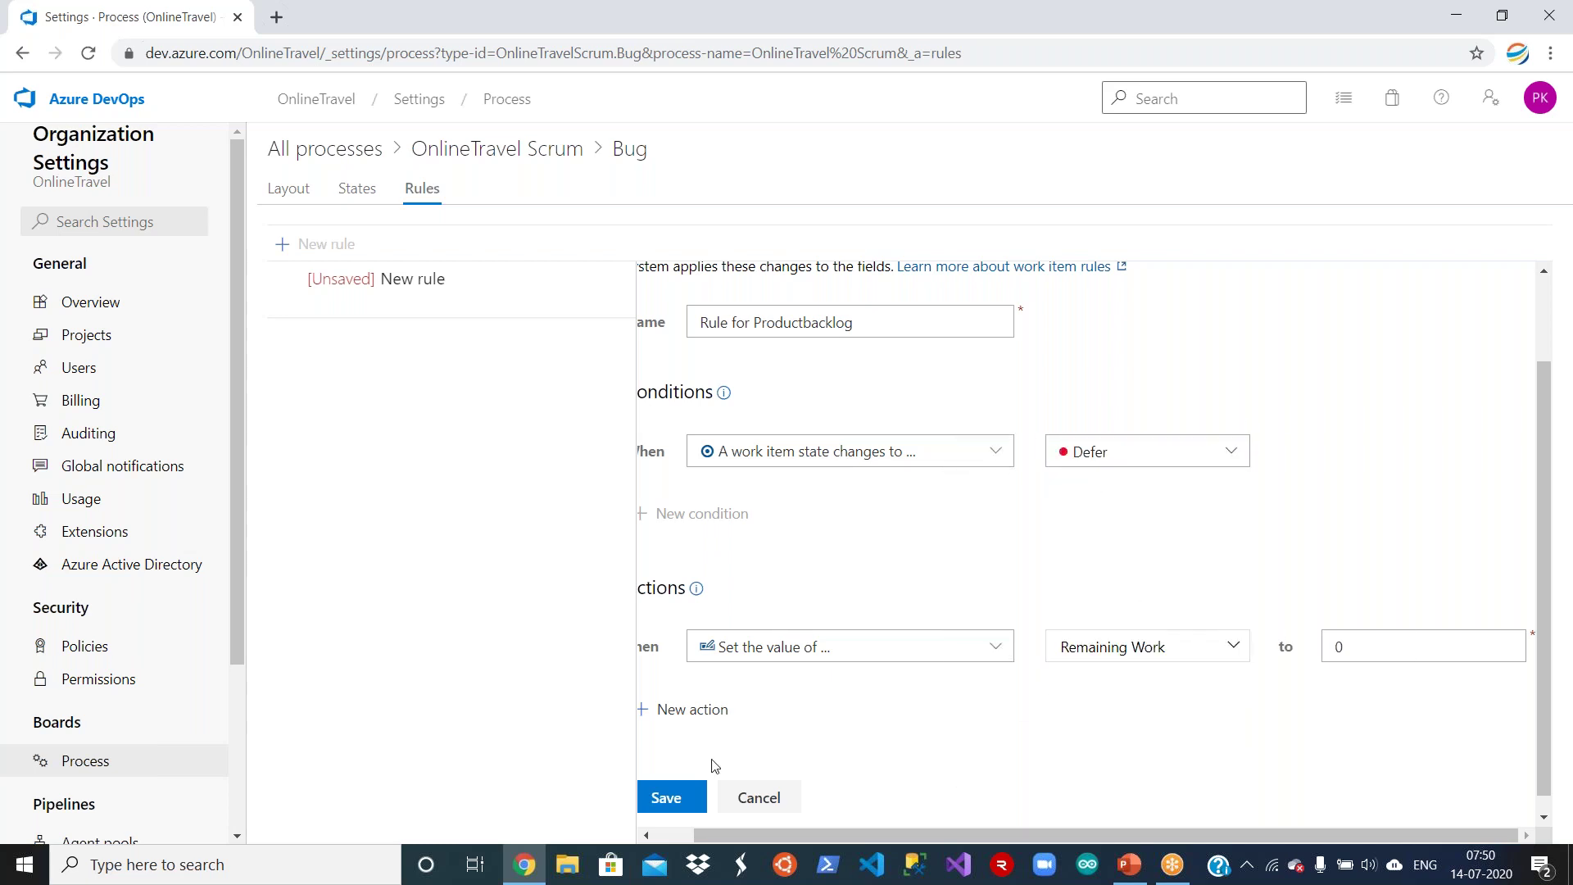
click(666, 798)
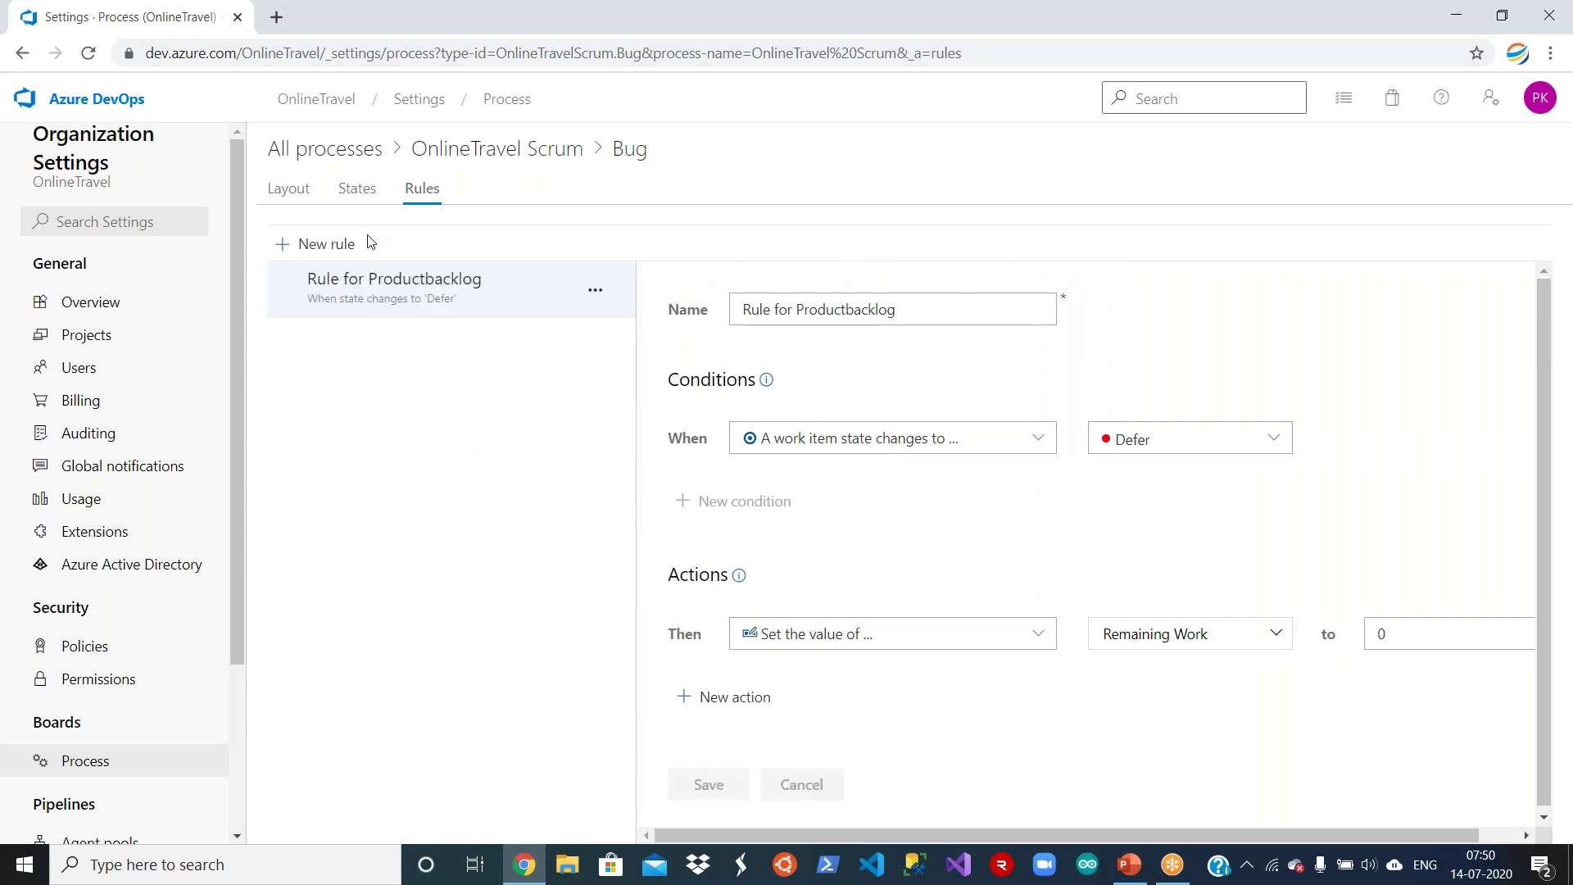
Leave the process settings and go to the work items list of the Online Travel Booking App project.
click(319, 104)
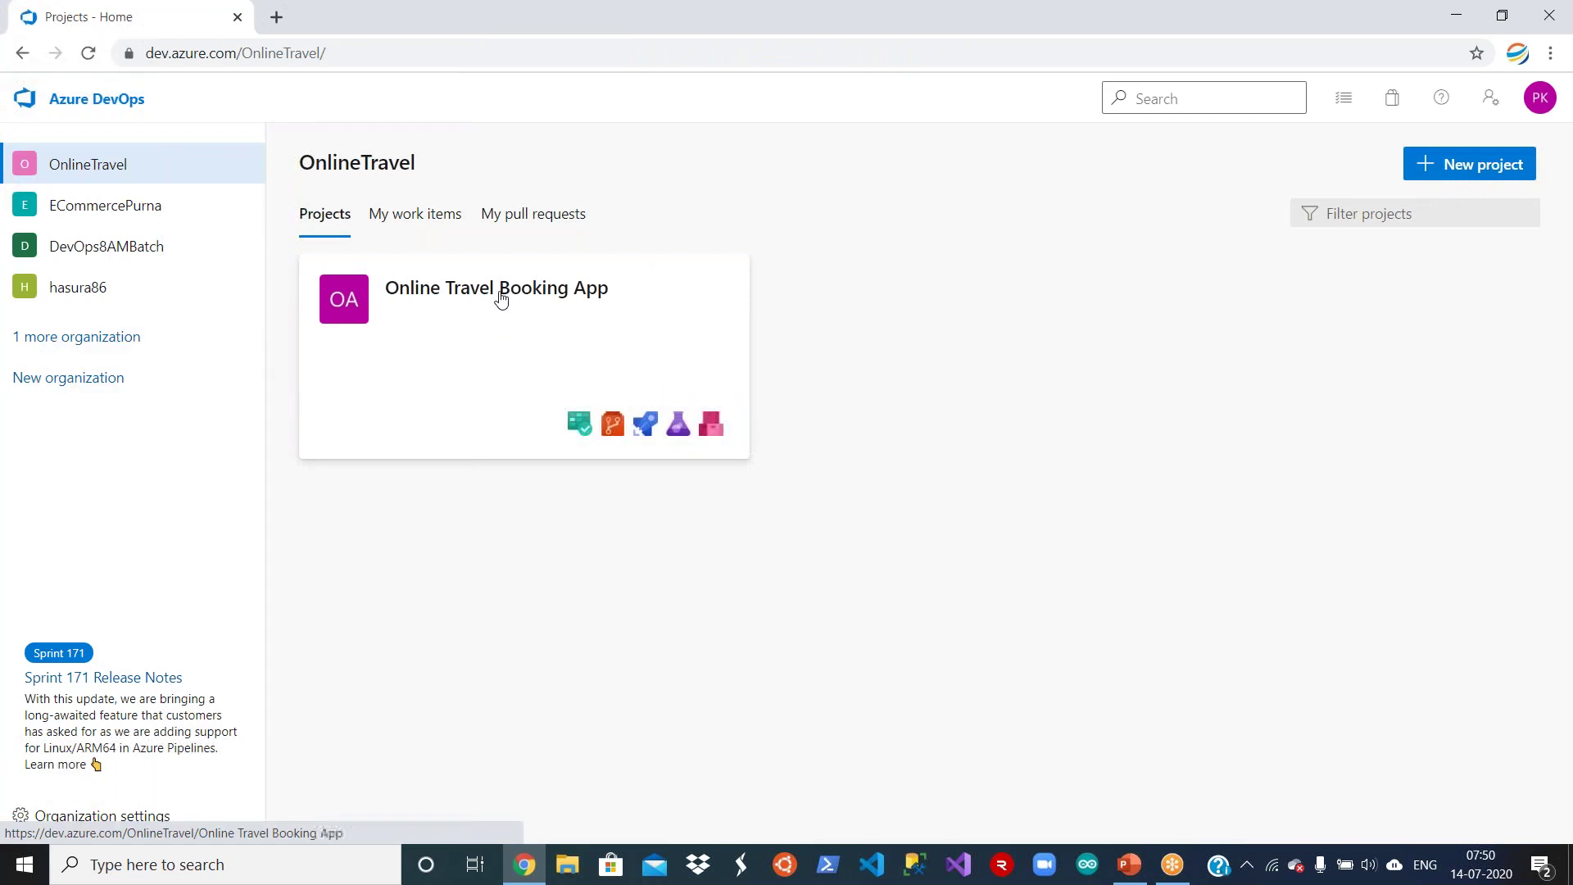
click(501, 299)
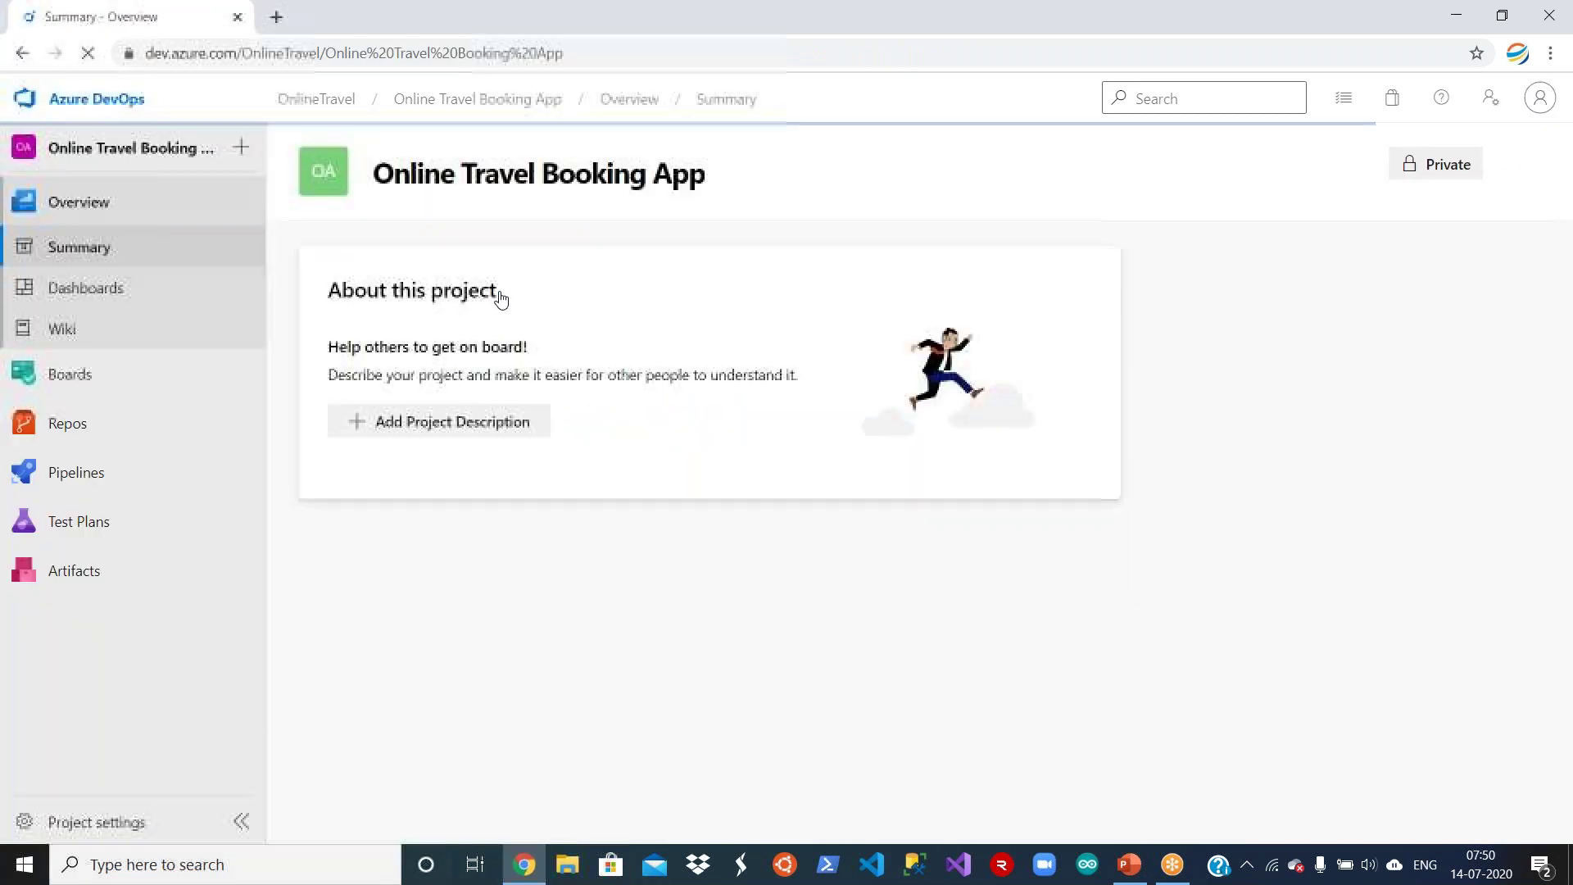
mouse_move(183, 374)
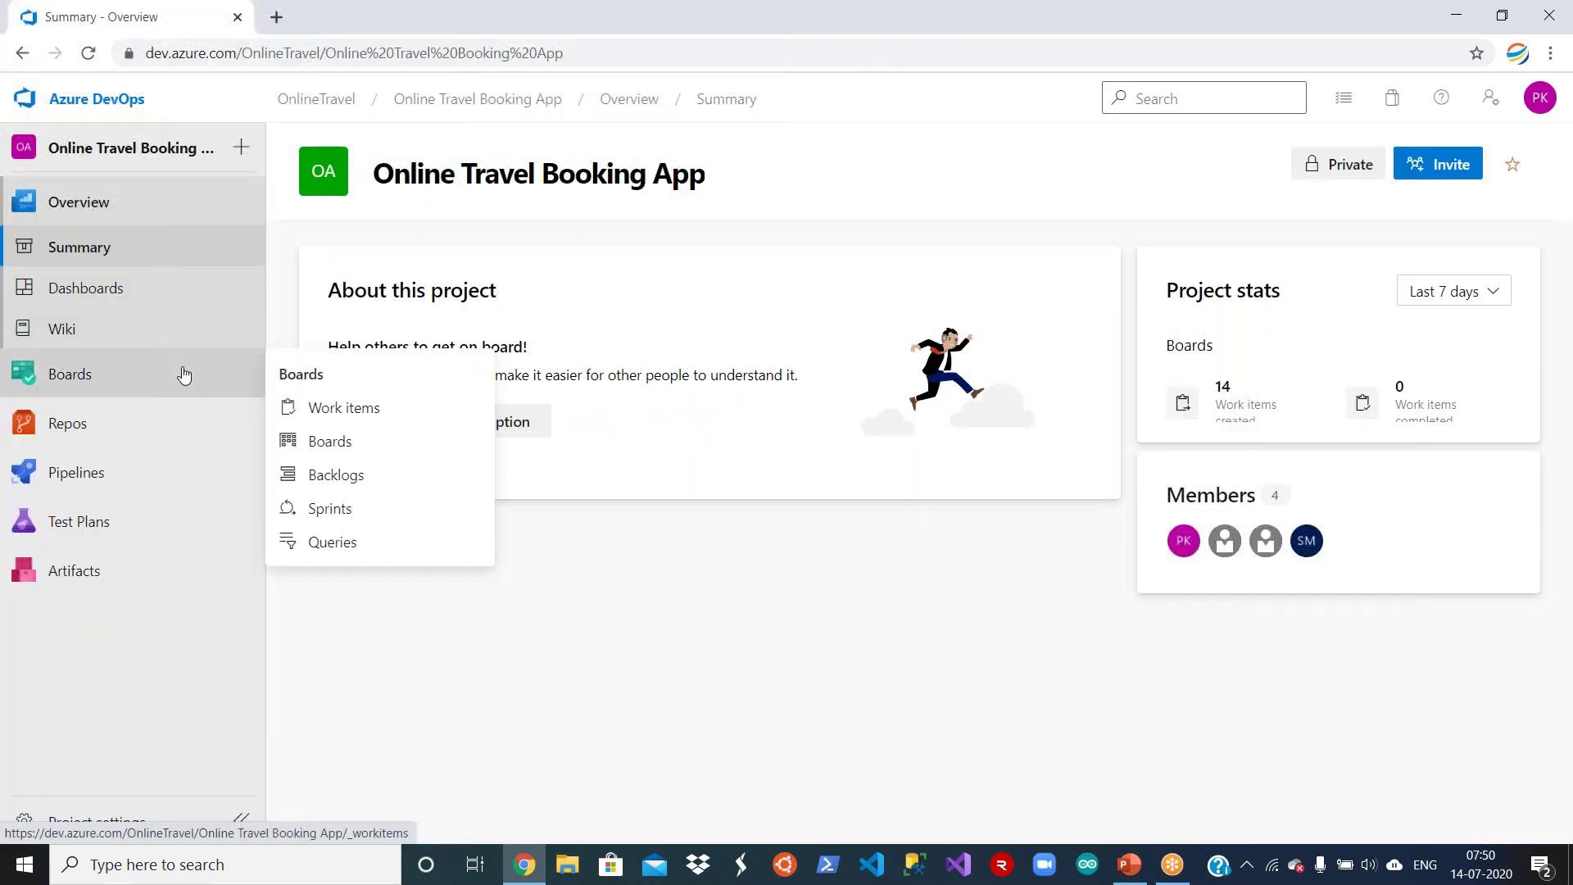
click(360, 413)
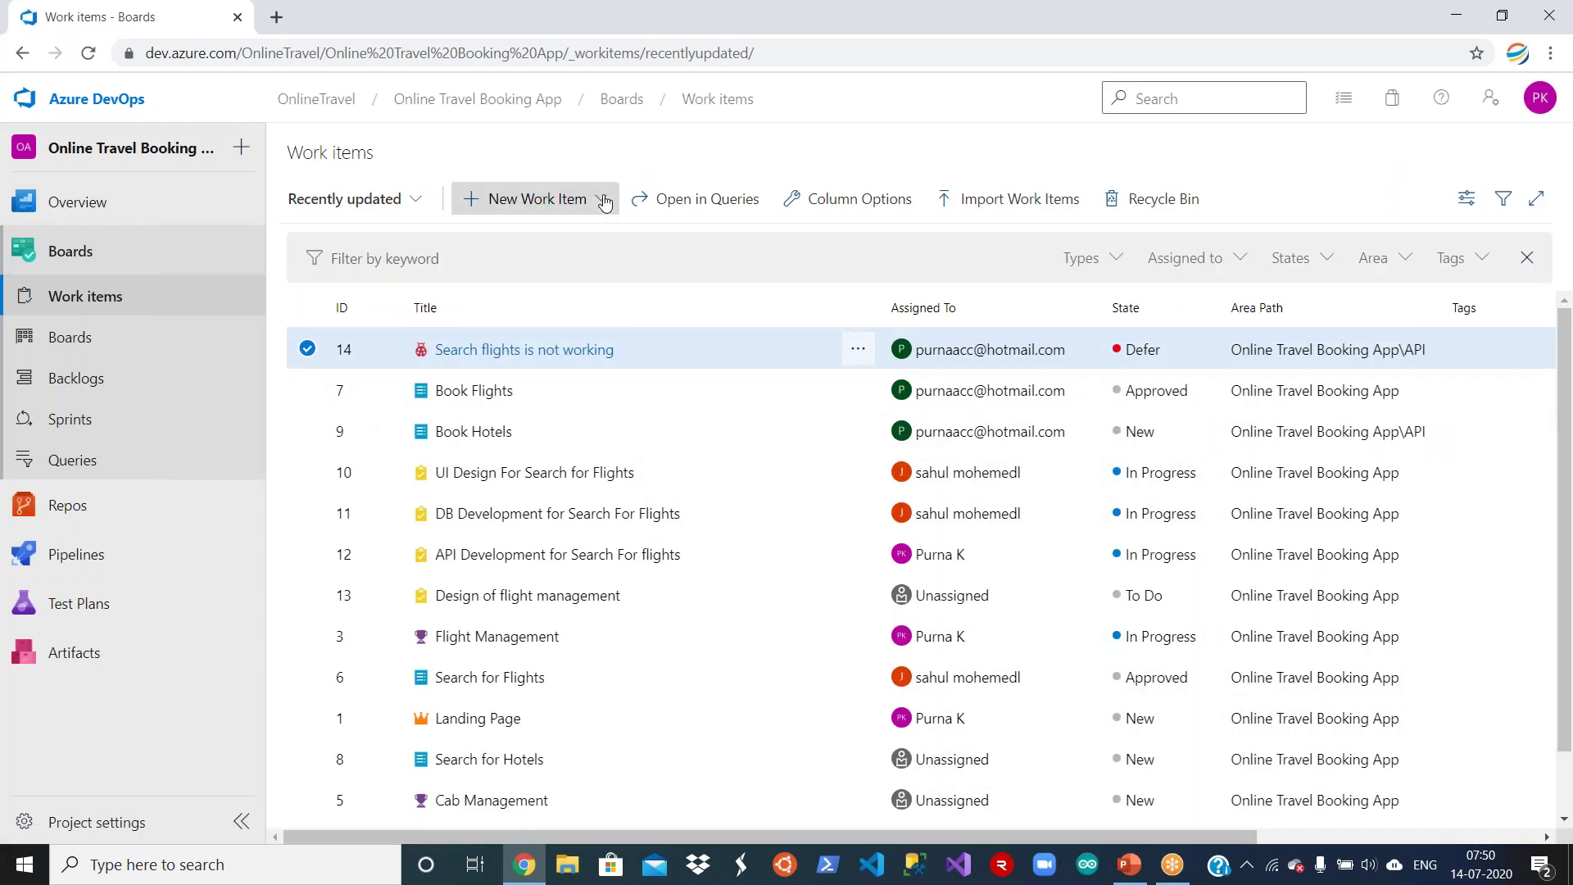
Create a bug titled "Bug identified in customizstion", assign it to a team member and save it.
click(604, 202)
click(569, 242)
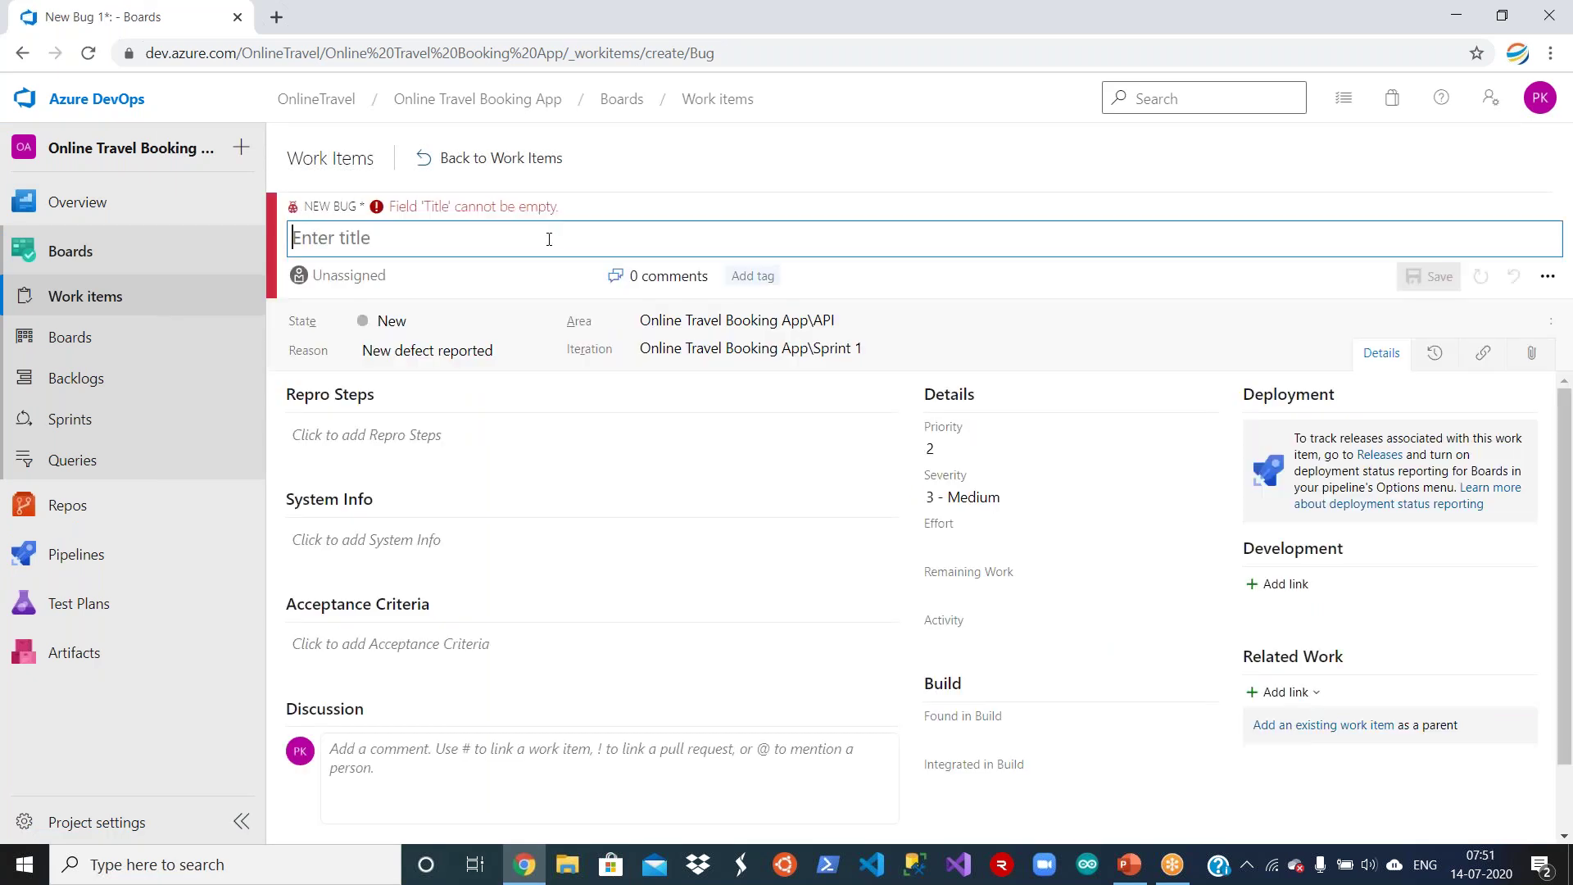
text(Bug)
key(BackSpace)
text(g identified )
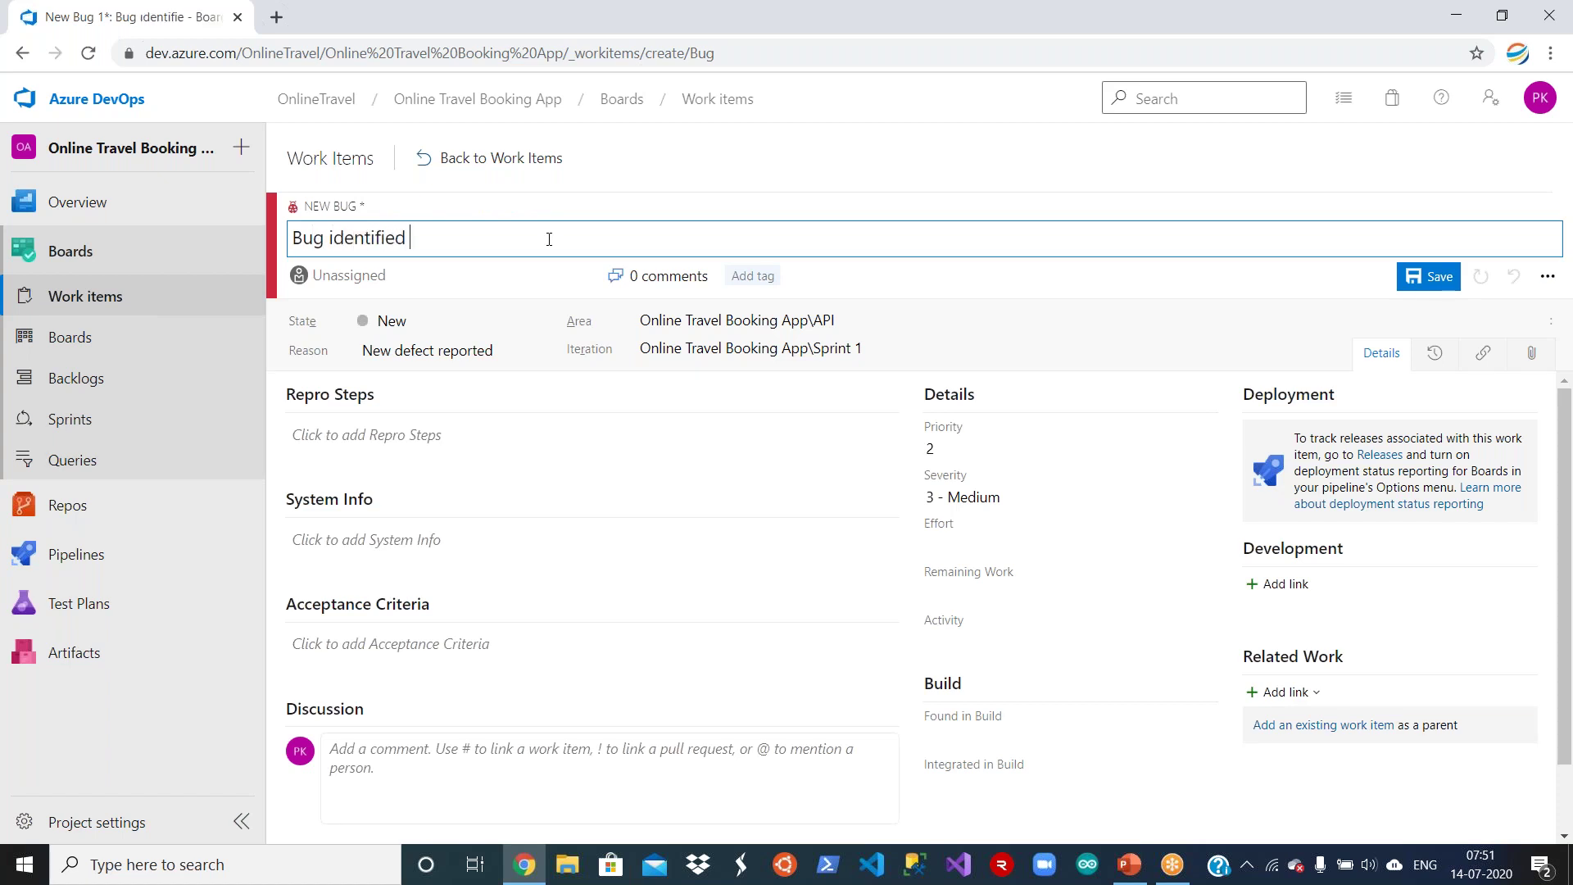
text(in customizstion)
click(524, 283)
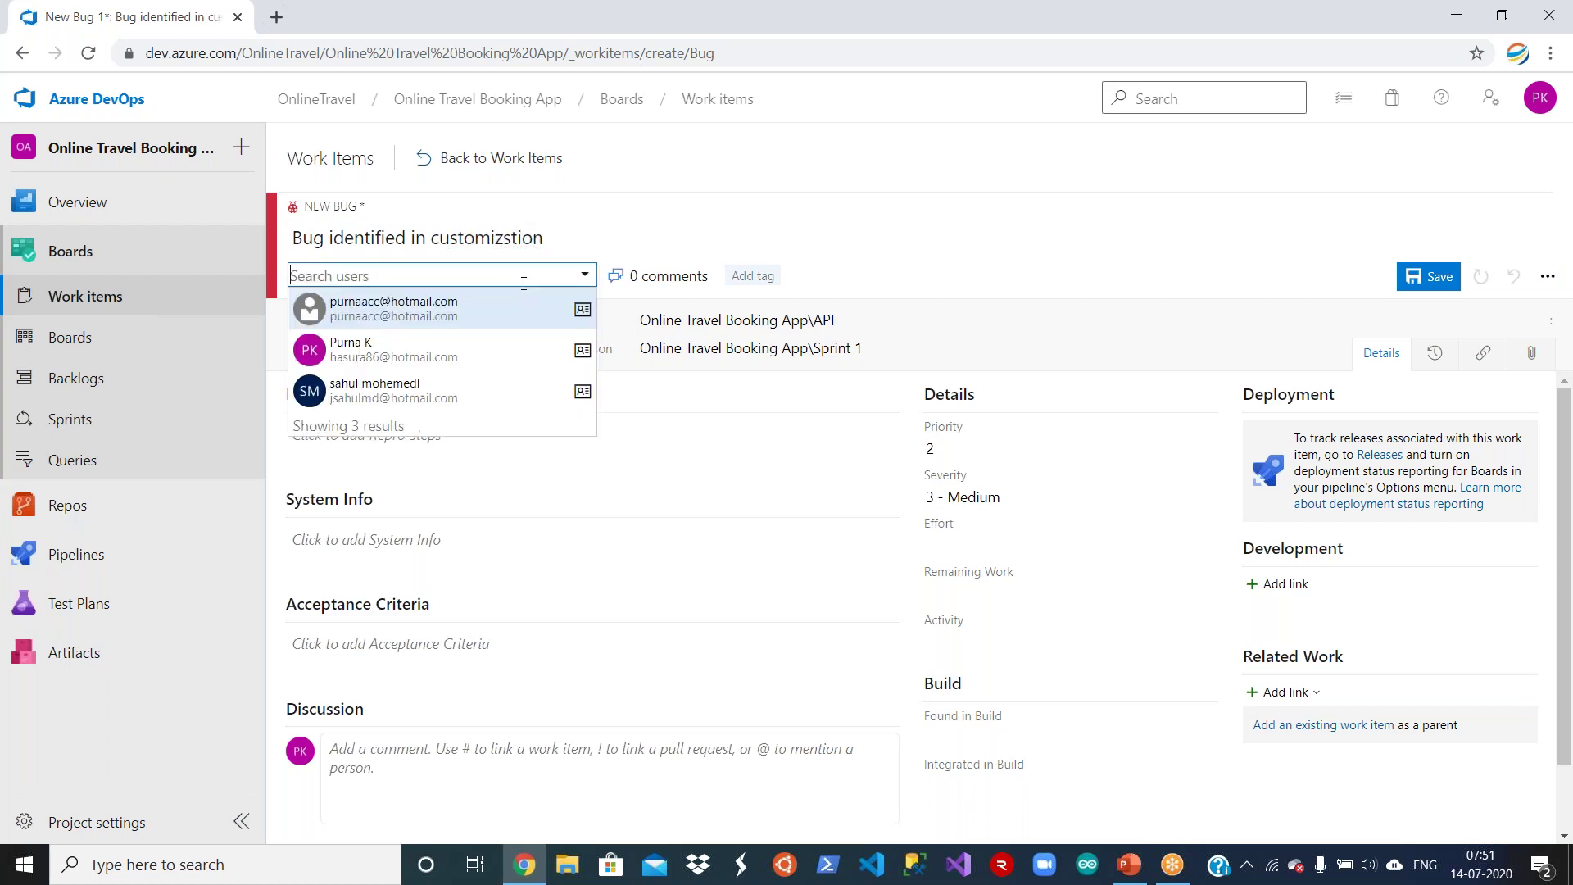
click(442, 390)
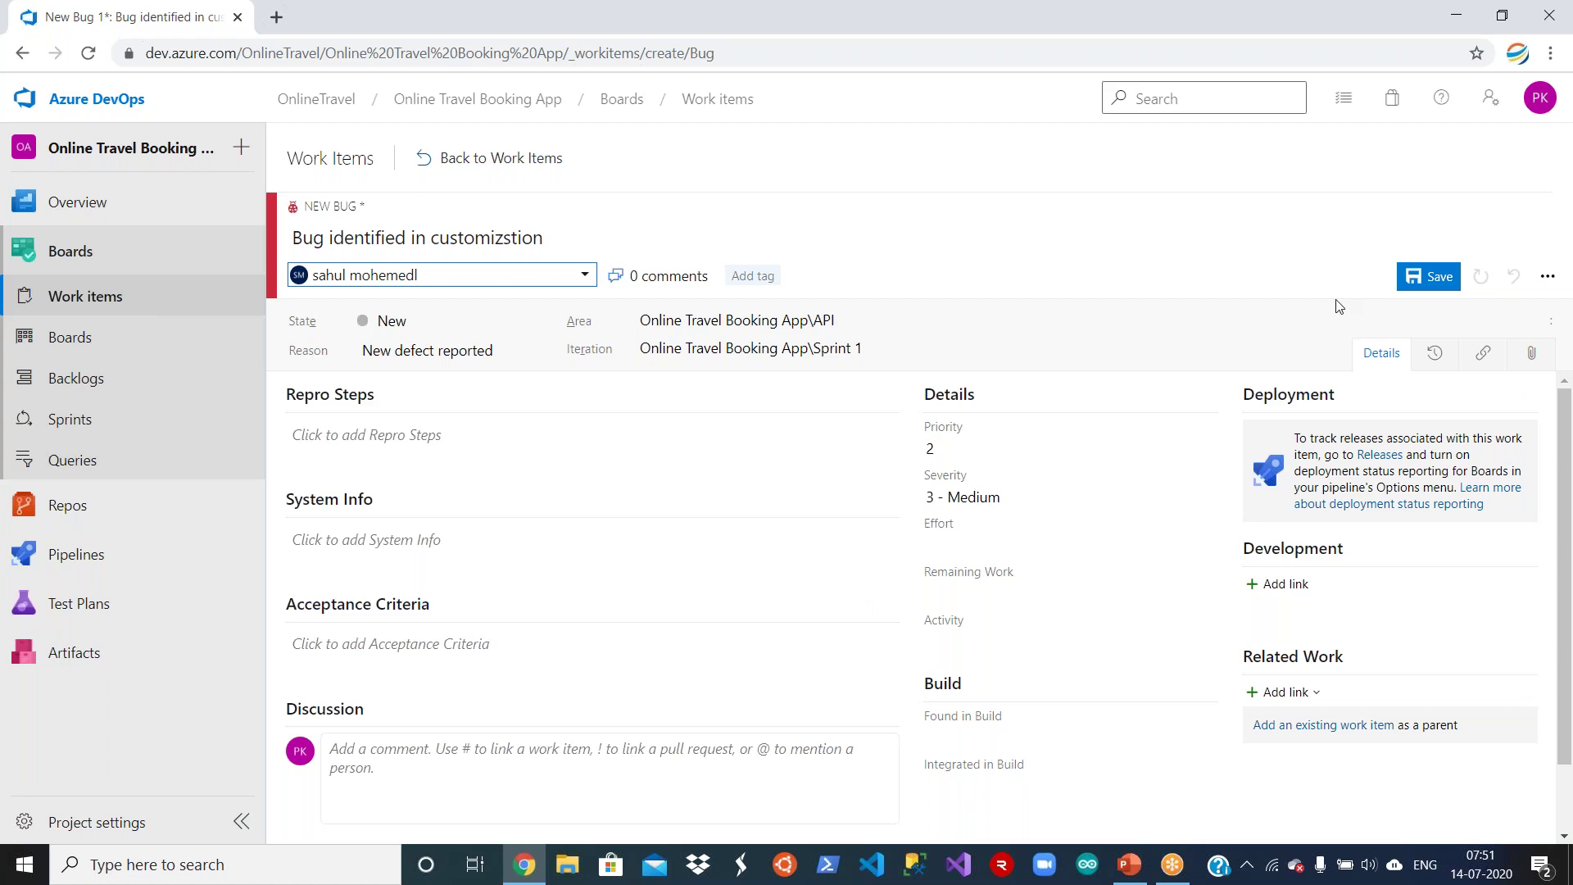
click(1433, 277)
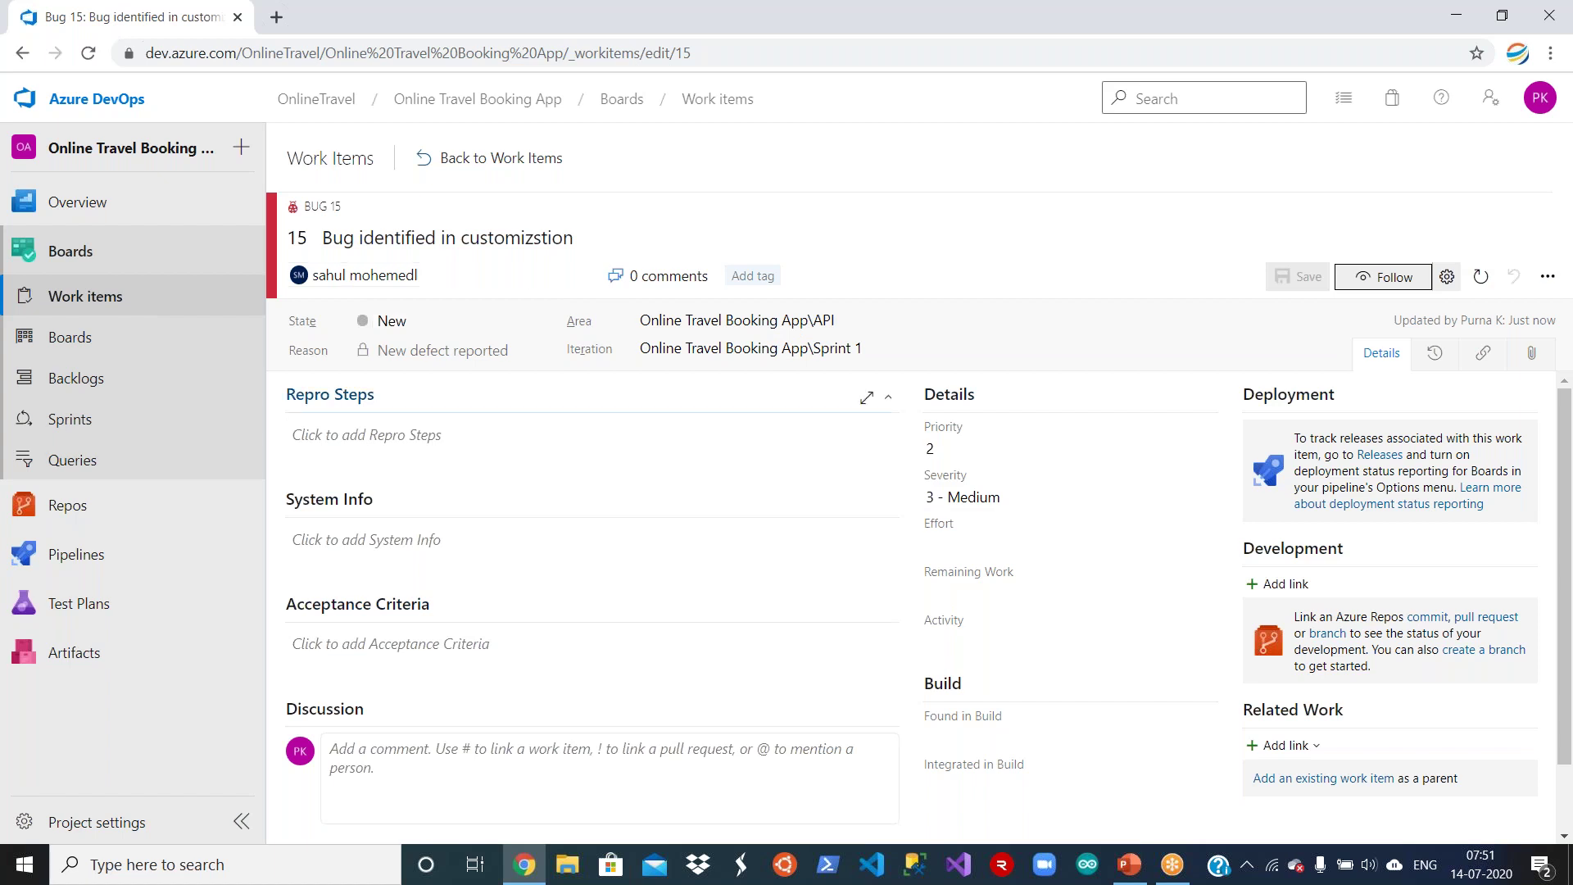
Set the new bug's Remaining Work to 20 and save.
click(962, 587)
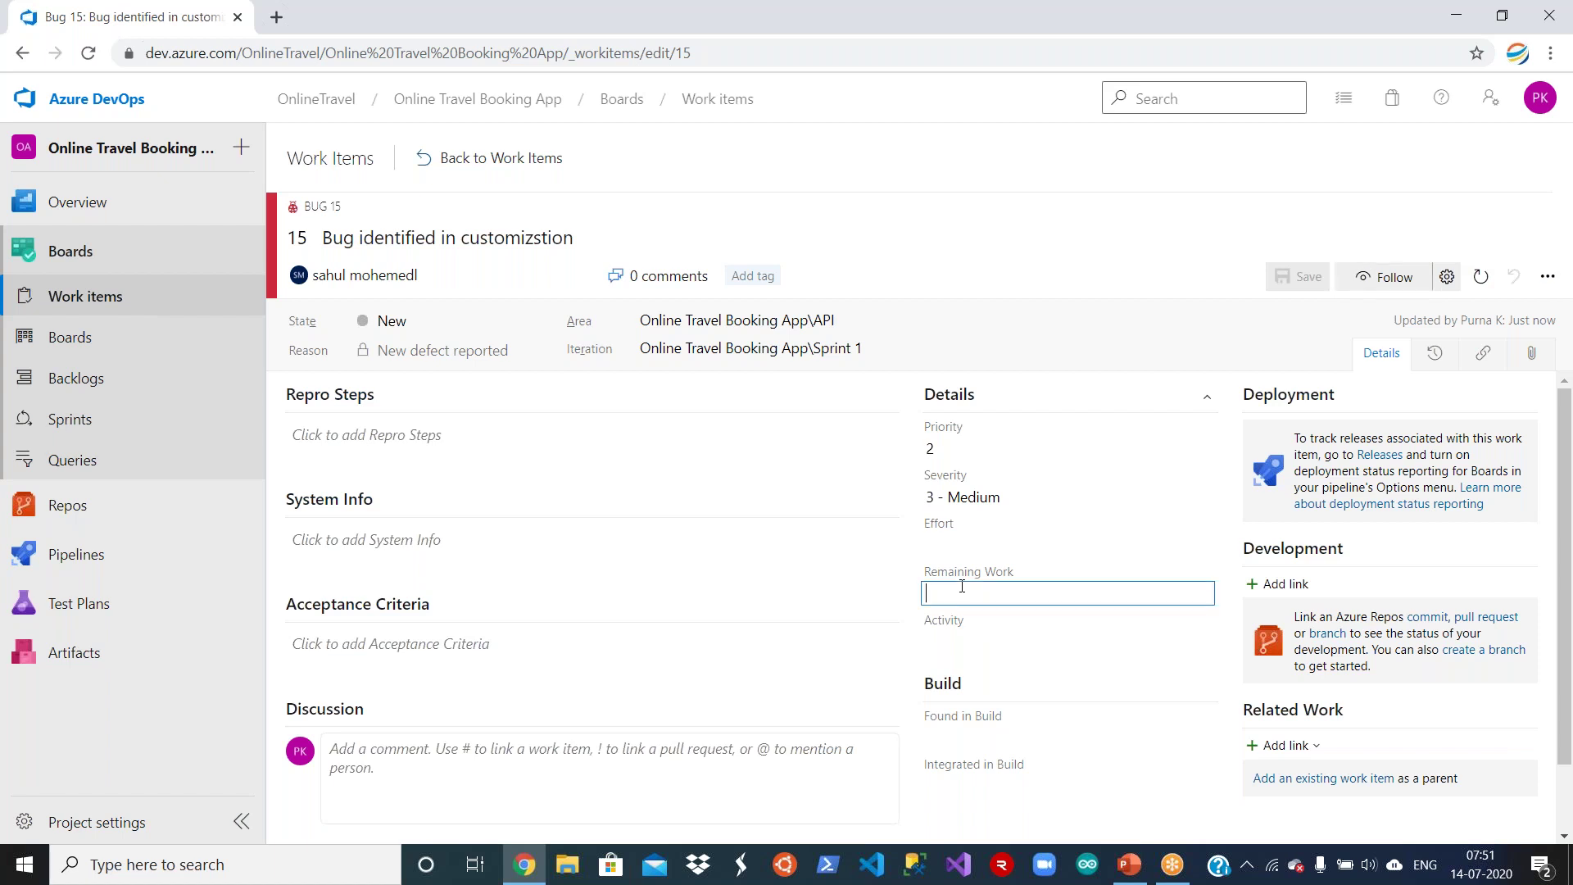
text(20)
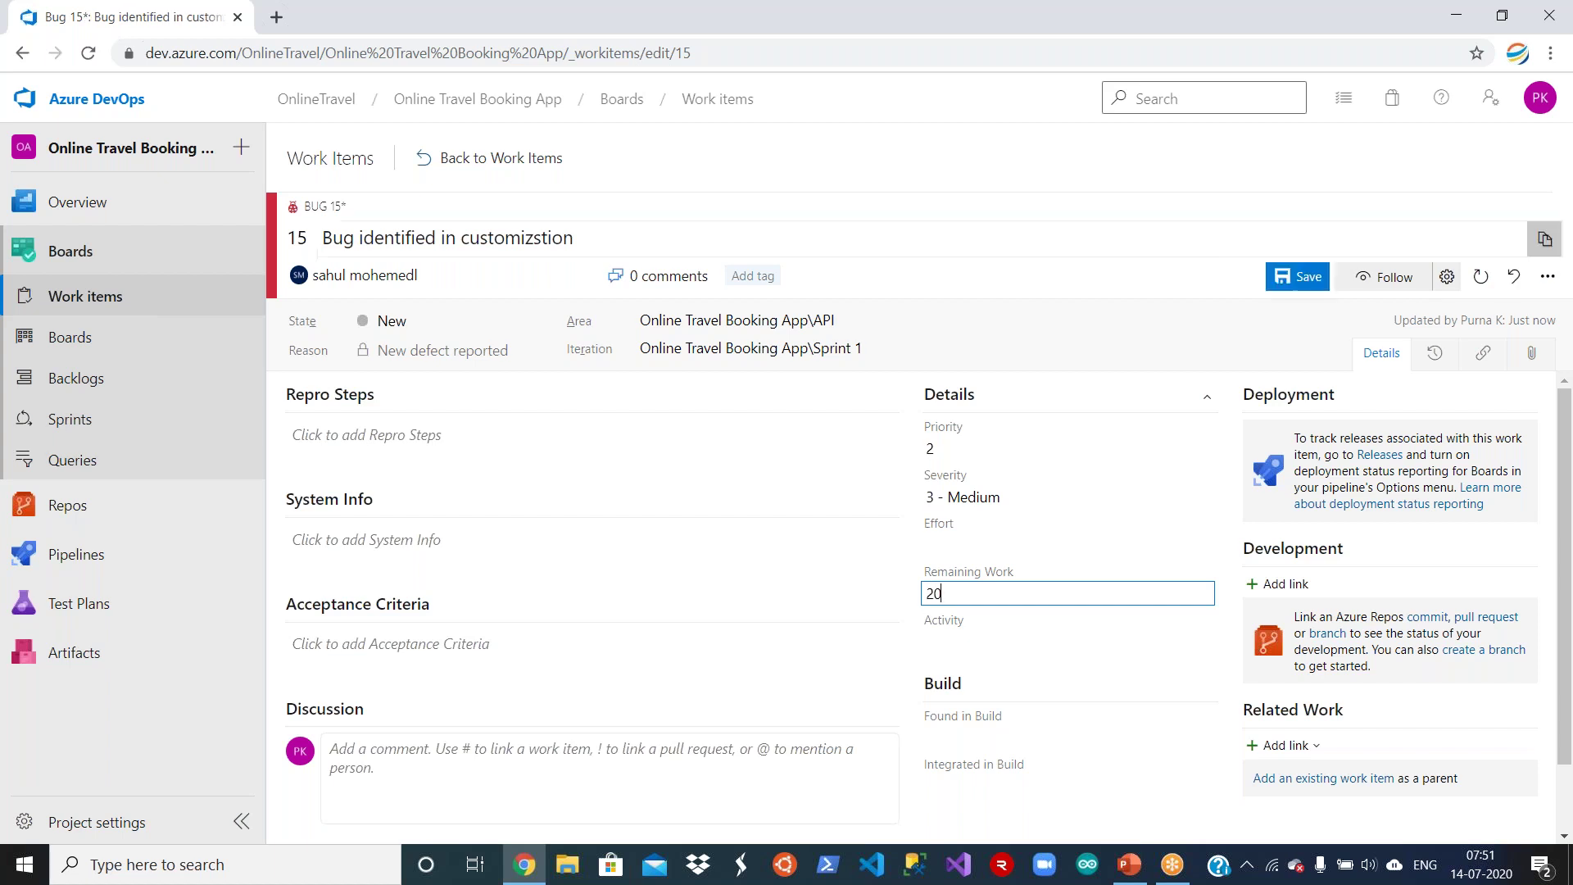
click(1195, 278)
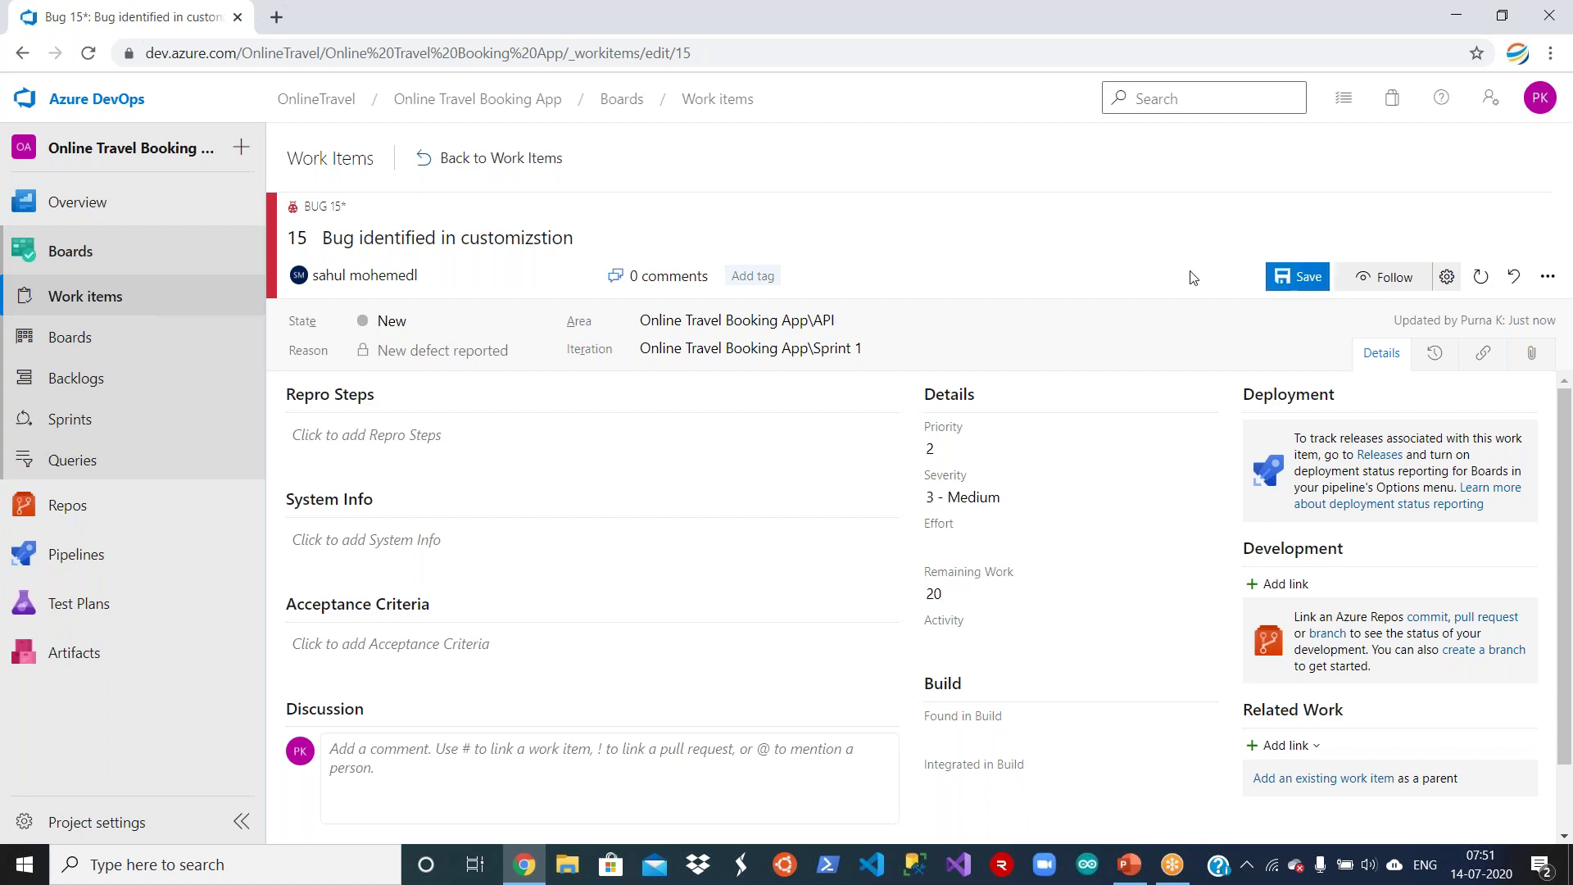
click(1290, 293)
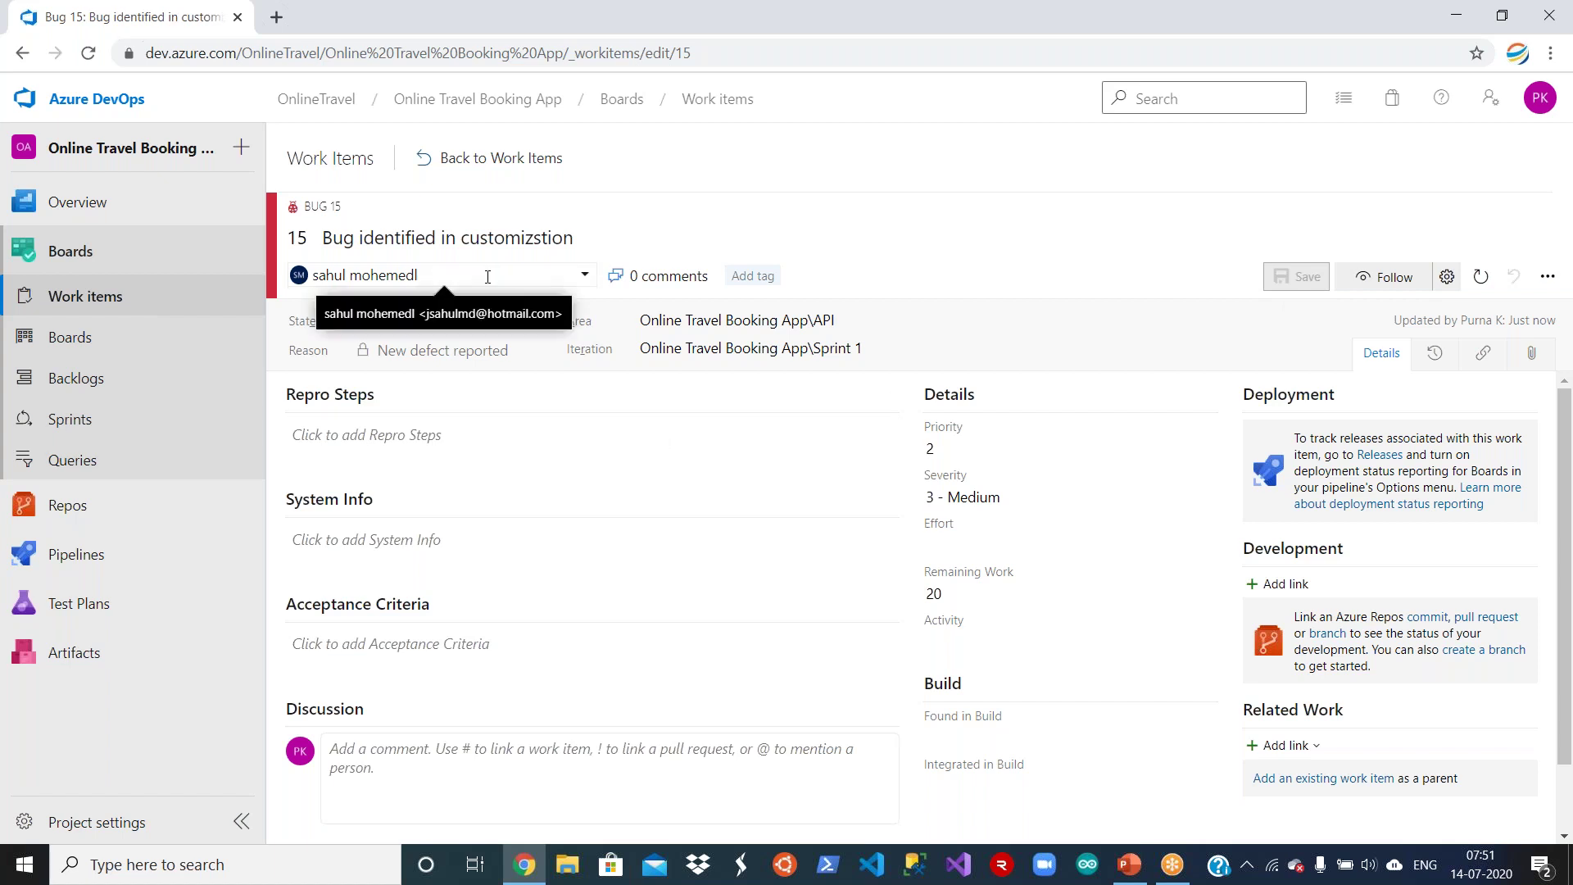
Reopen "Bug identified in customizstion" from the work items list, set its state to Defer and save.
click(470, 159)
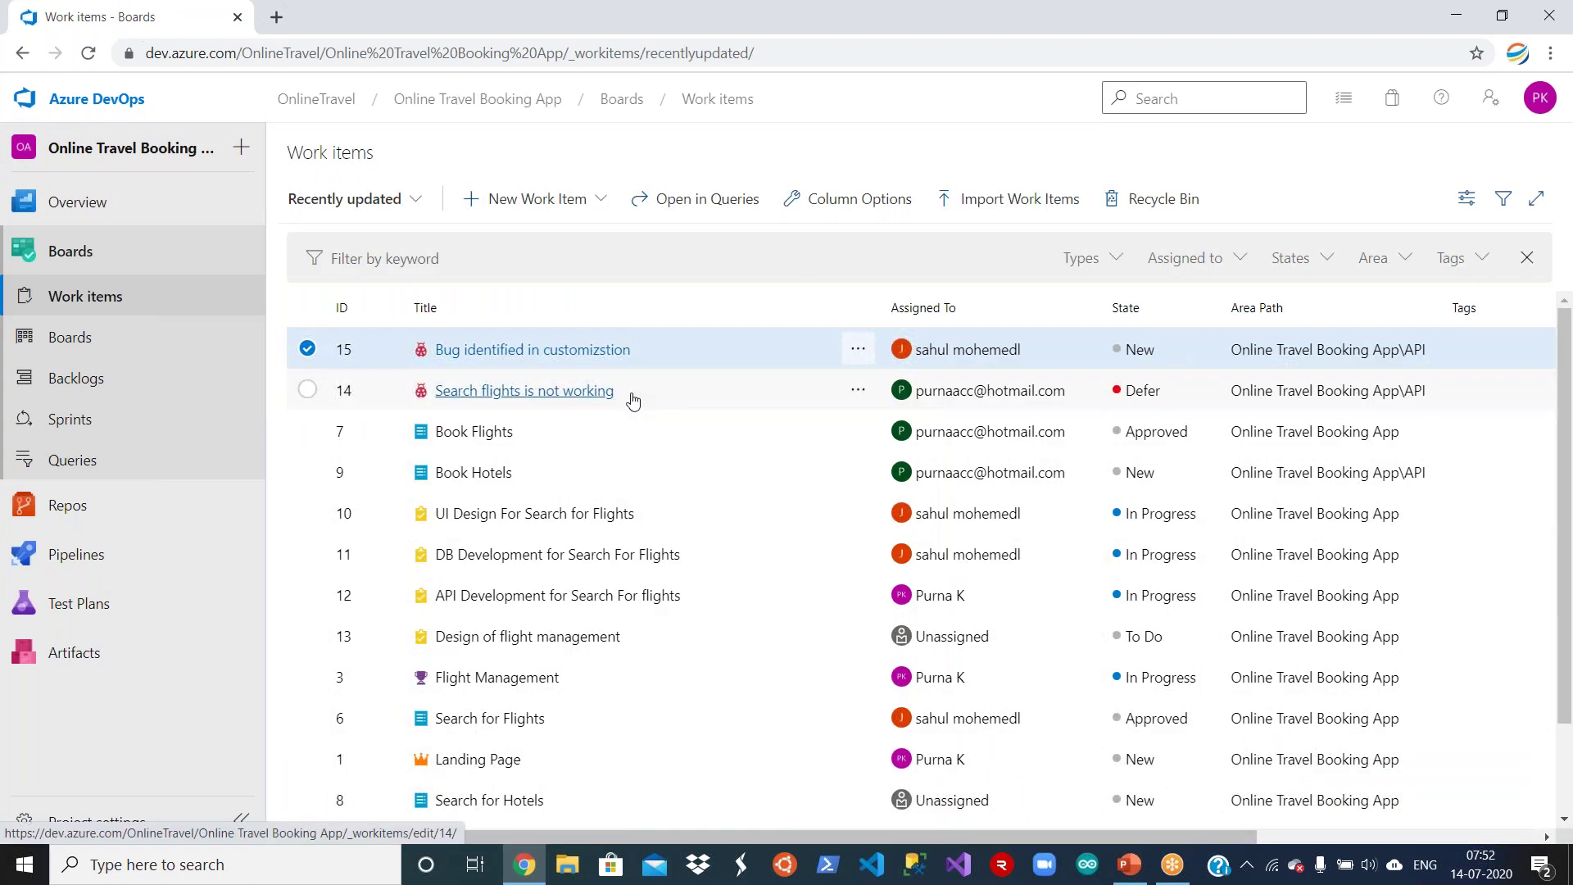
click(571, 352)
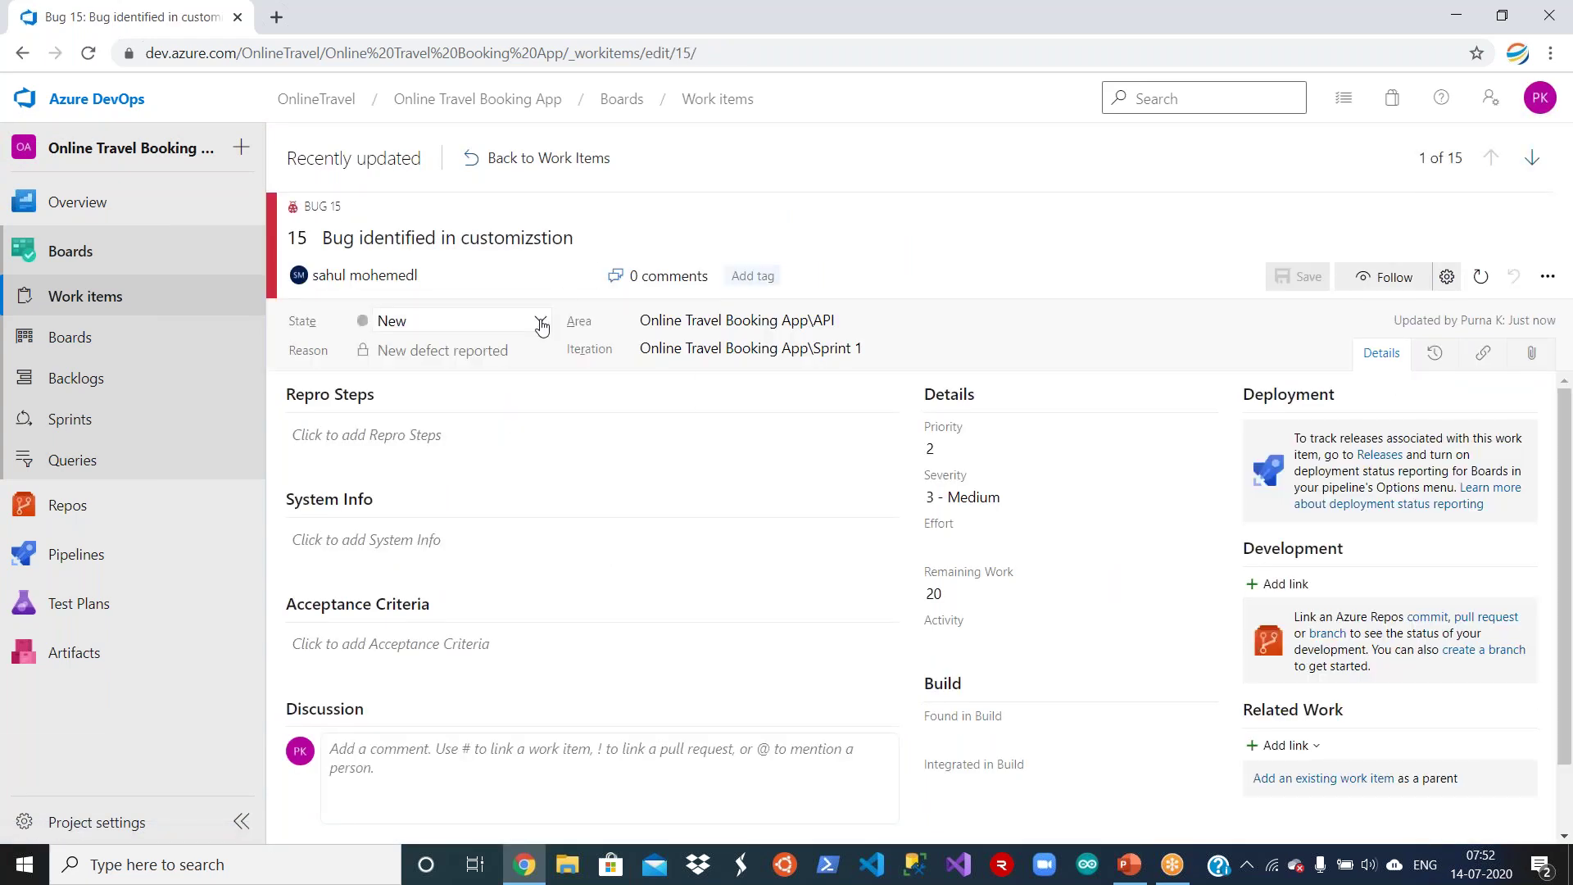
click(541, 324)
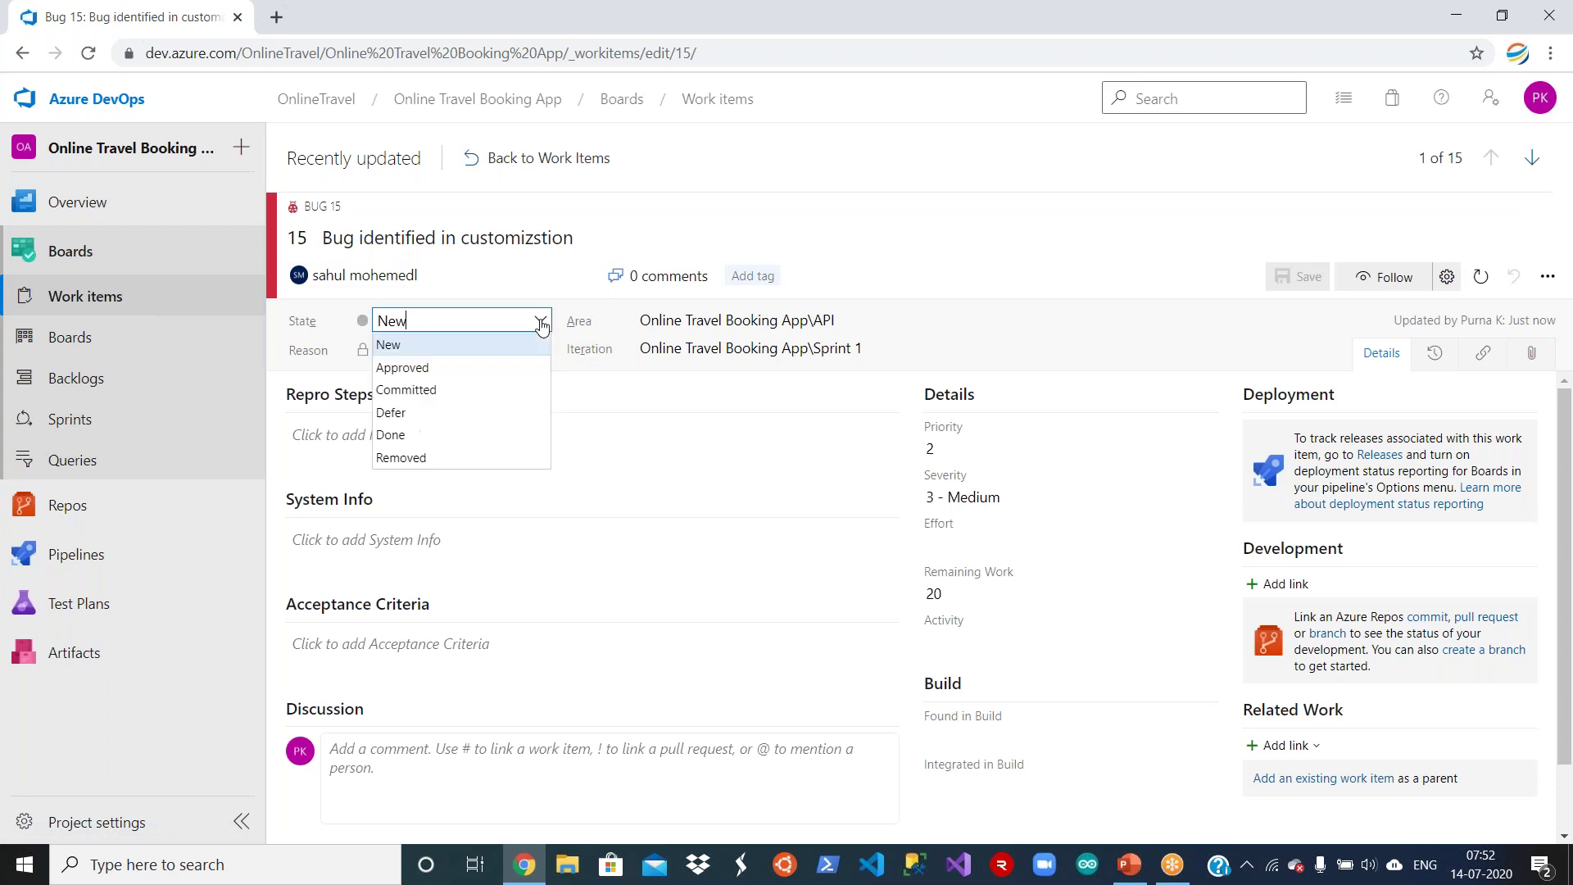
click(474, 414)
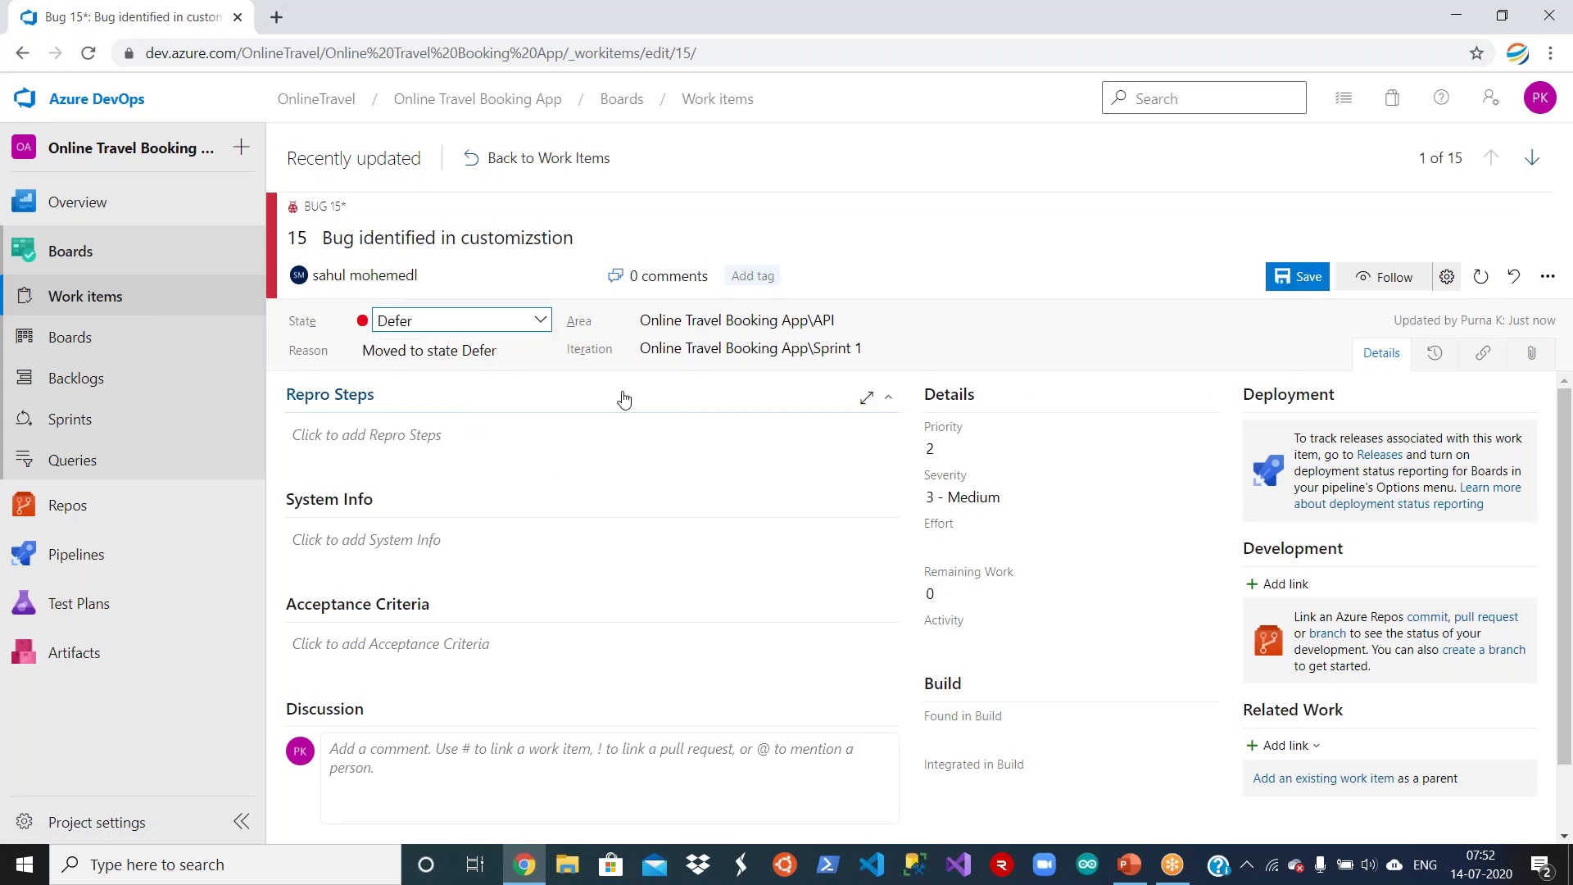
click(1297, 279)
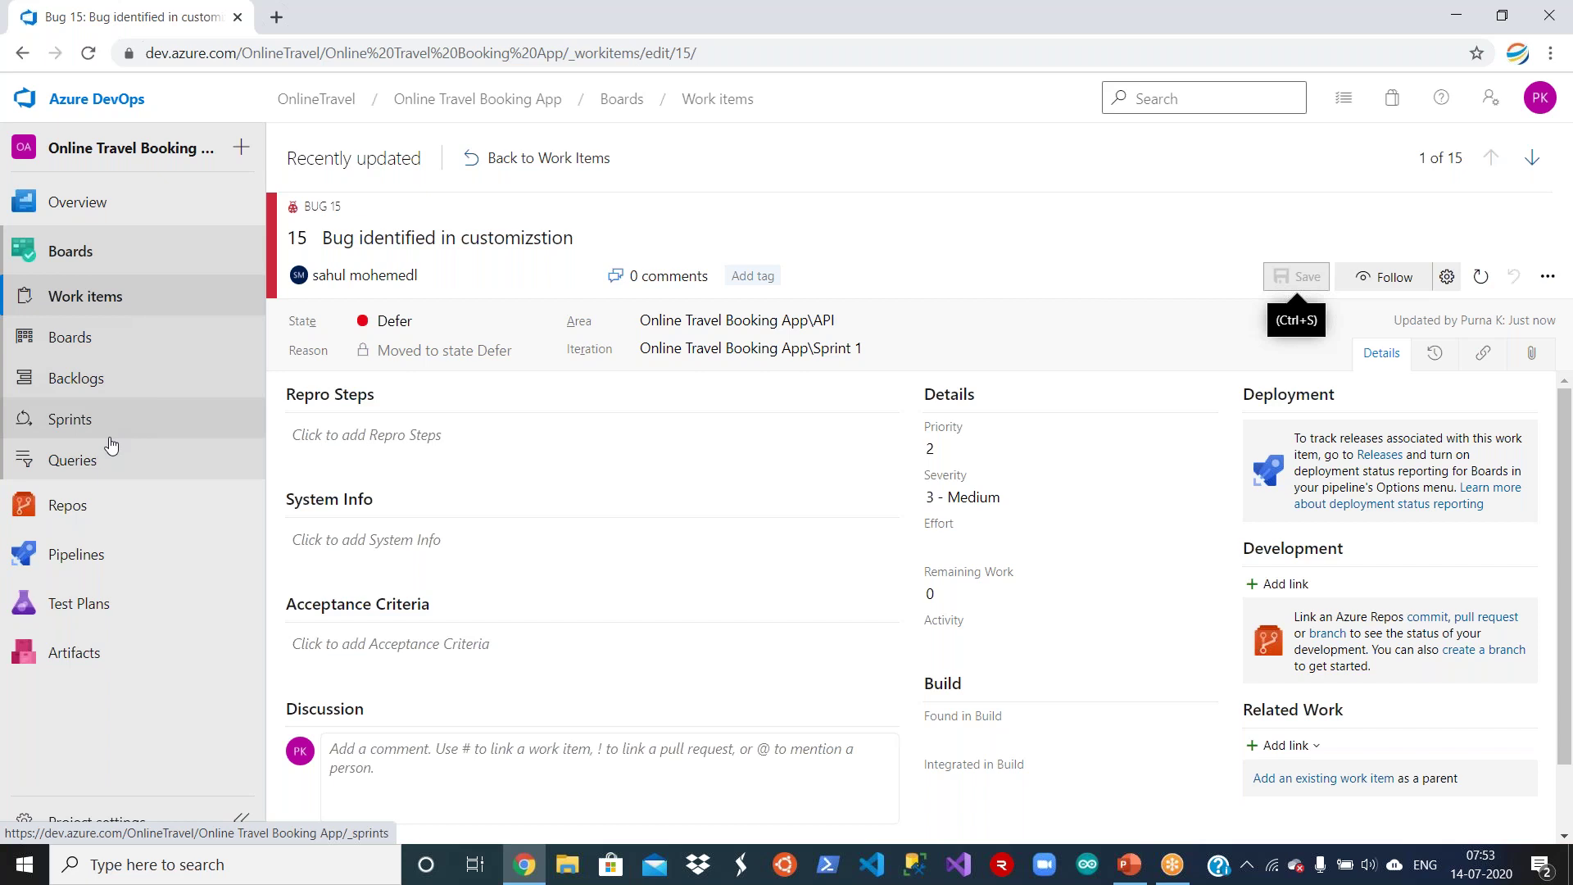
Go to the Online Travel Booking App Team board and open the "Search for Flights" backlog item.
click(109, 340)
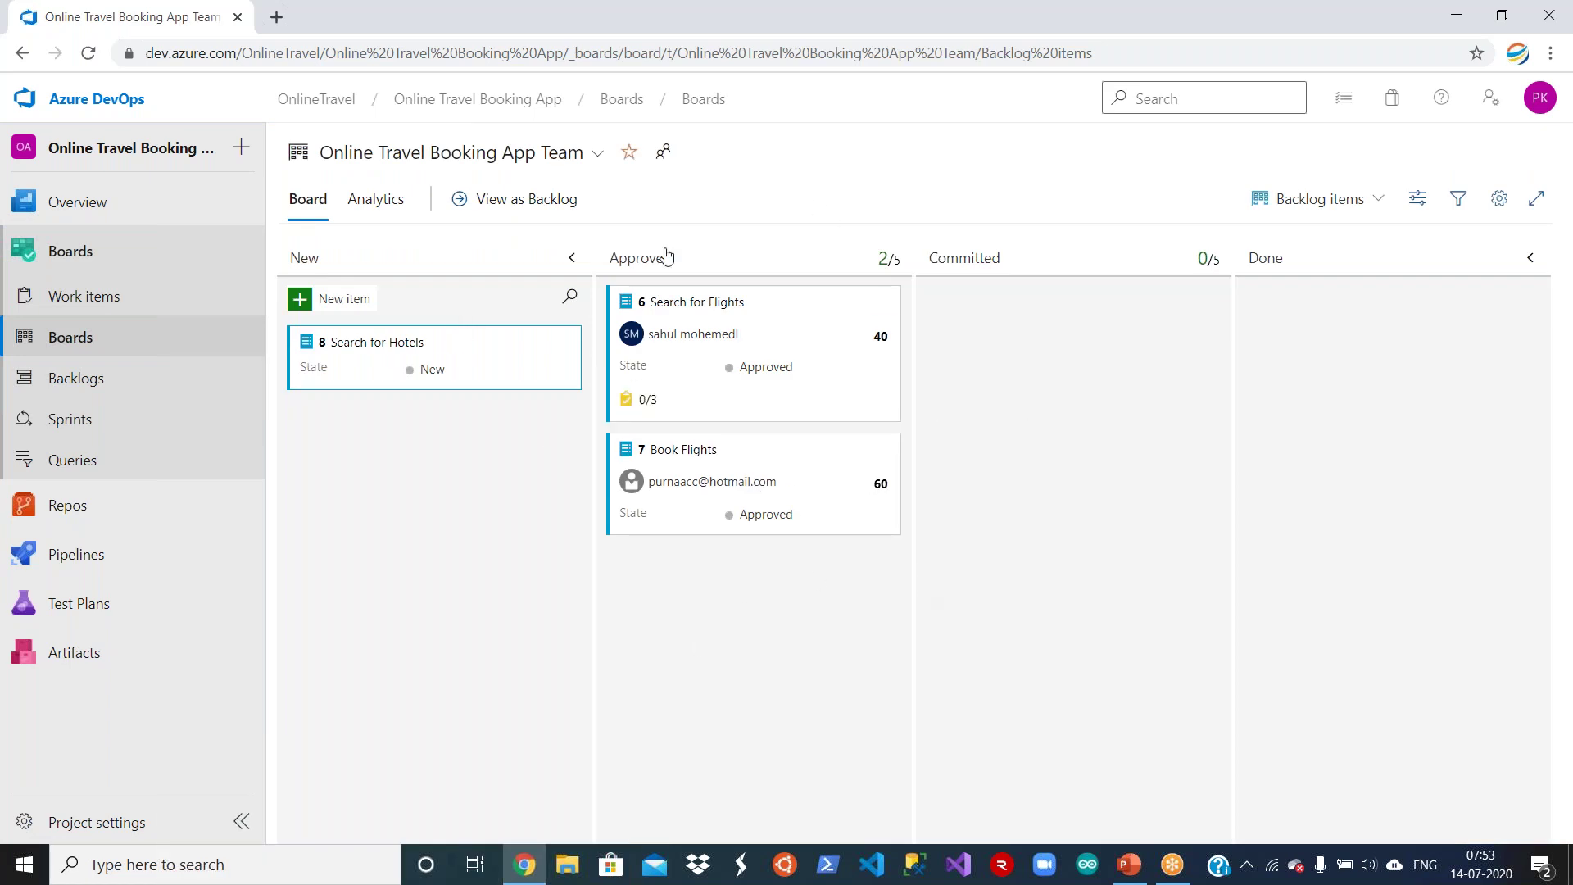
click(578, 157)
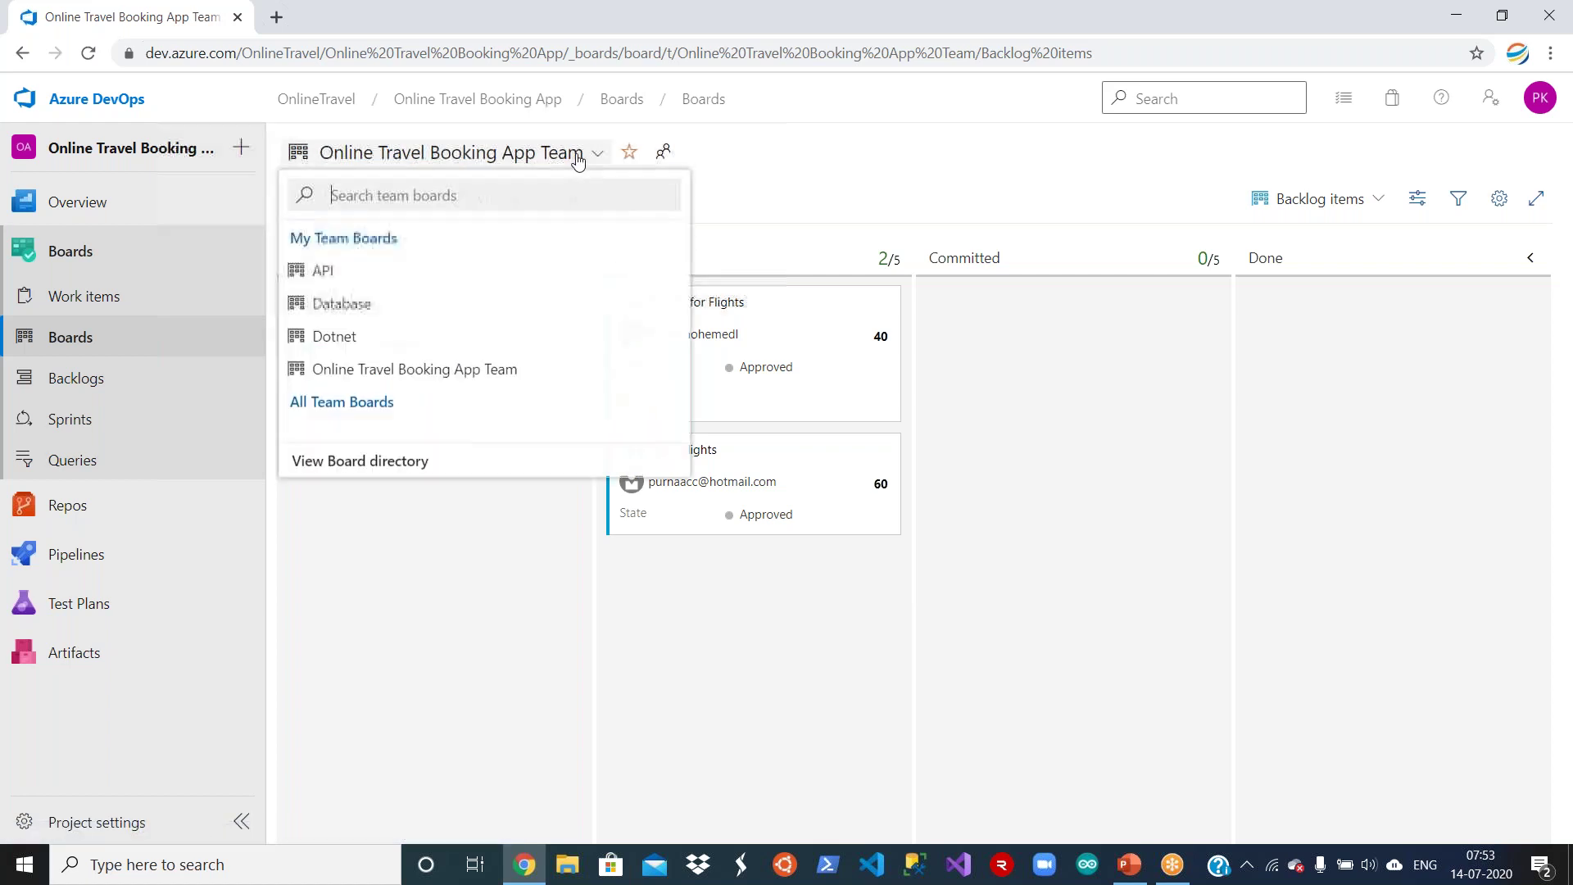
click(851, 160)
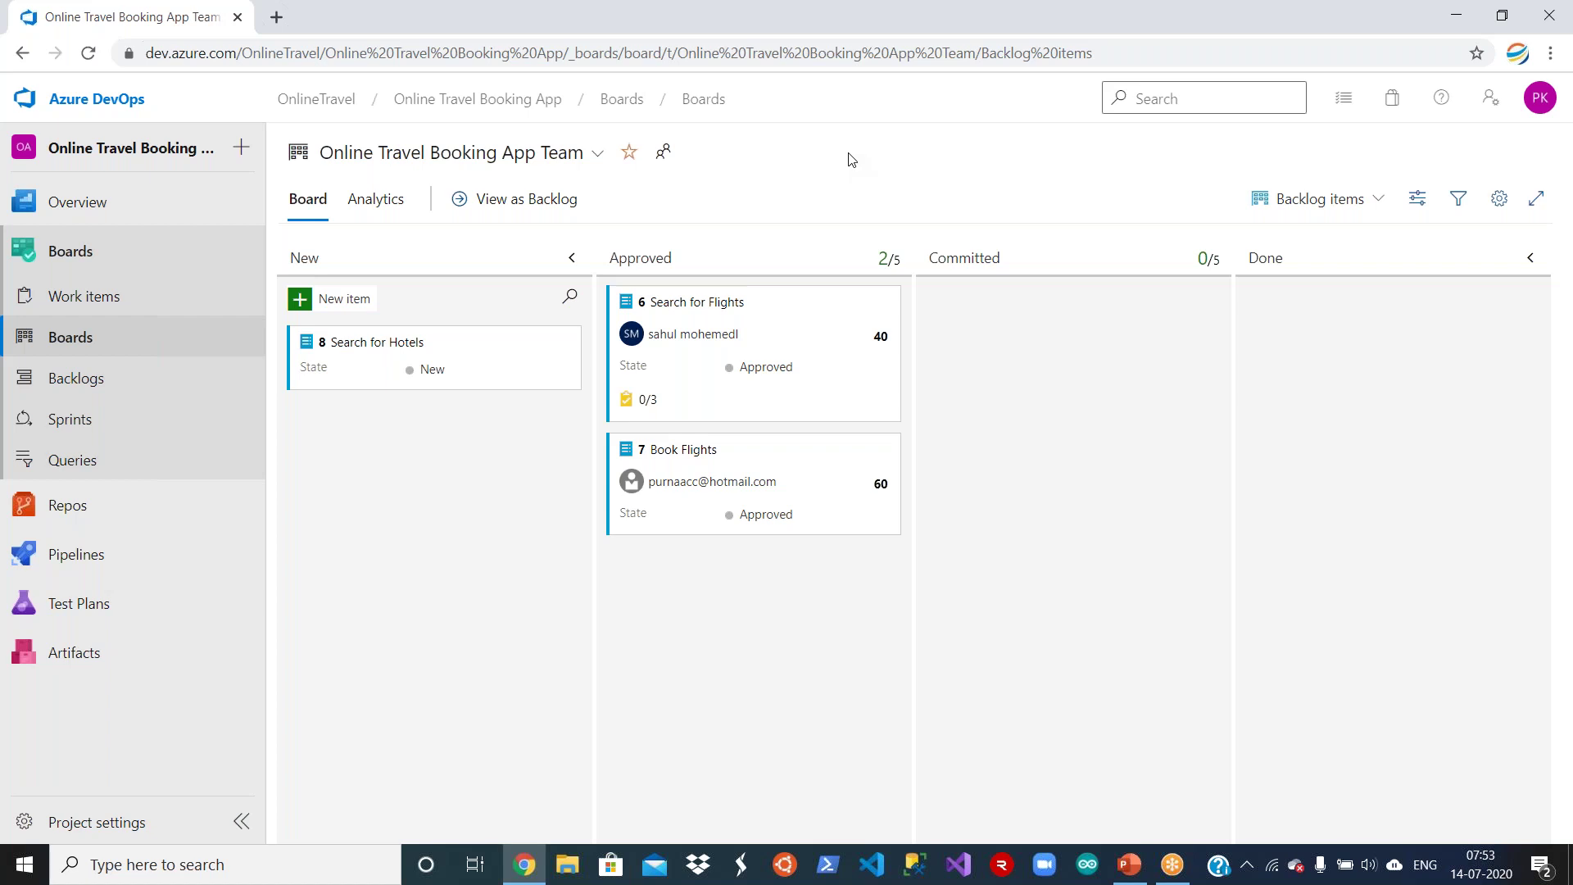
click(705, 303)
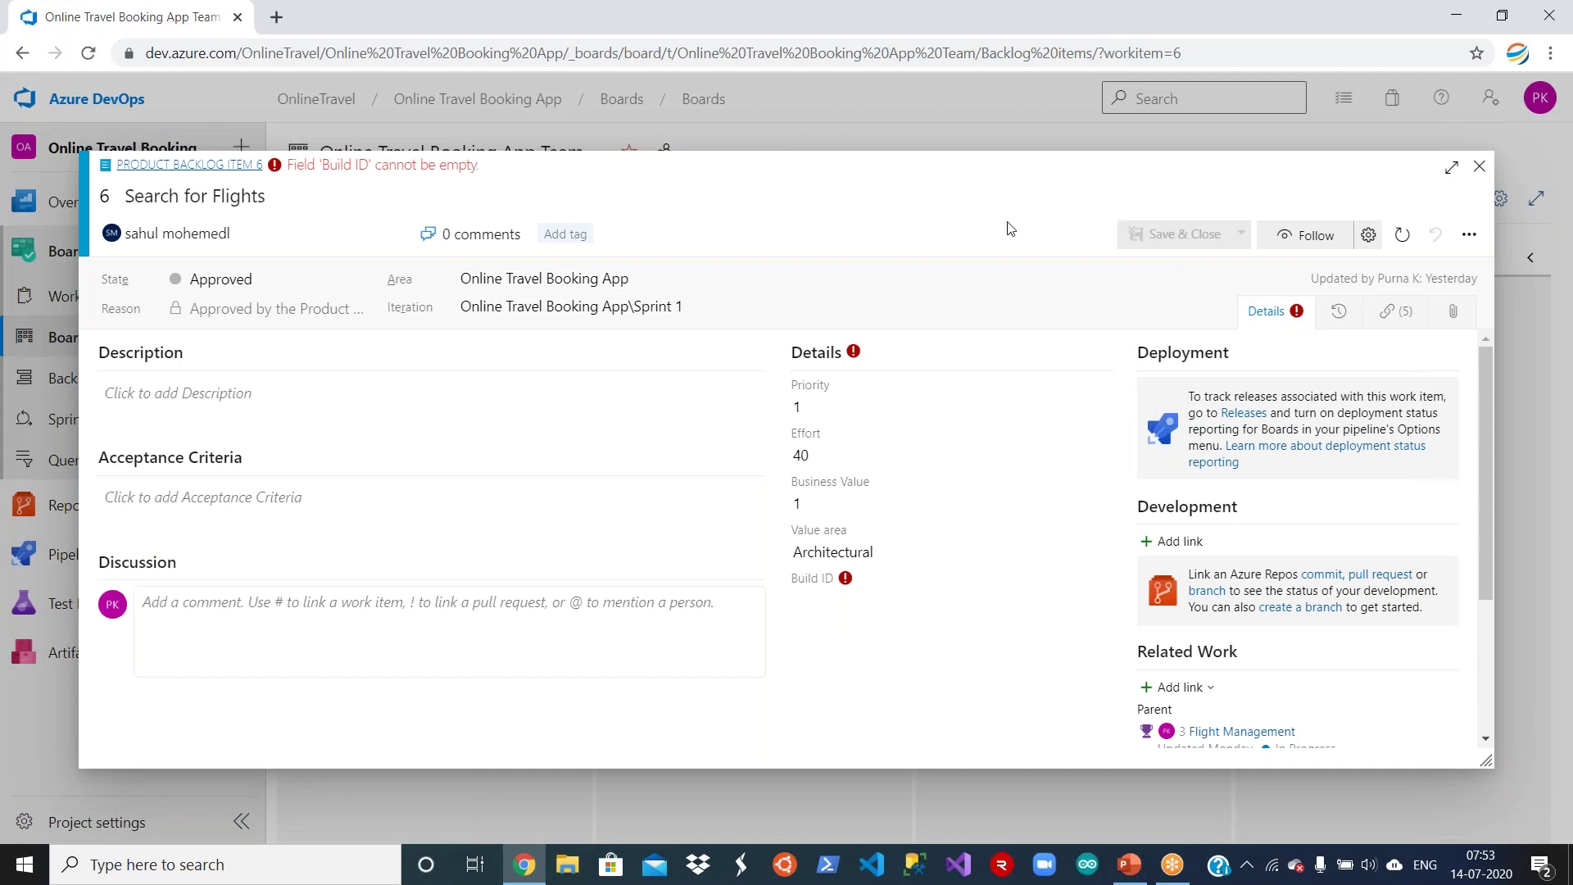
Close the backlog item and review the Online Travel Booking App Team's Sprint 1 taskboard and member capacity.
click(1479, 167)
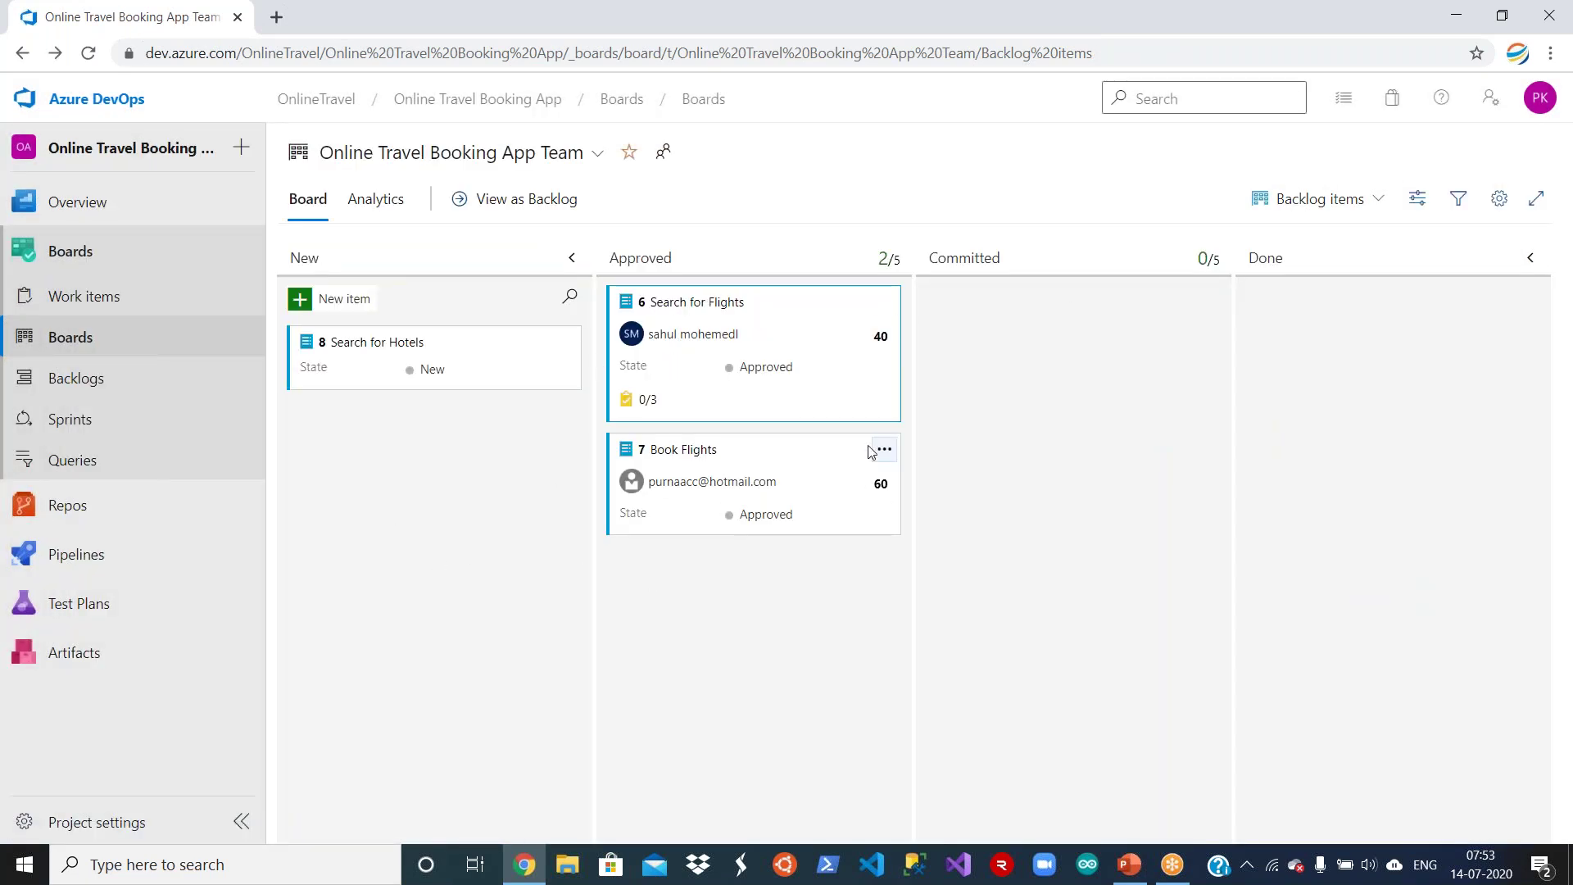
click(59, 421)
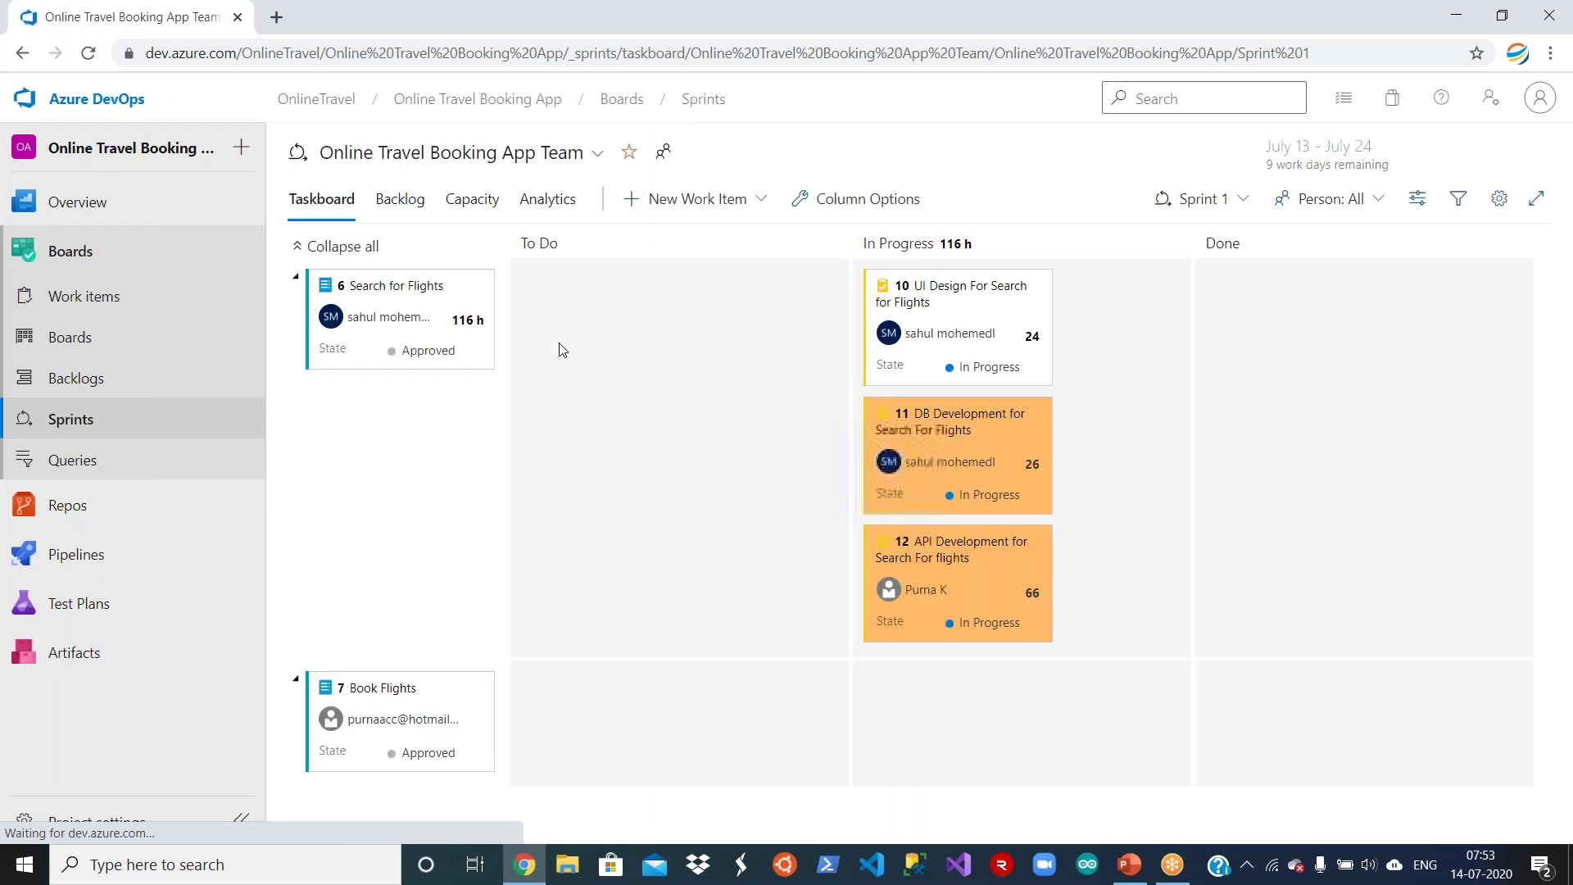
click(601, 155)
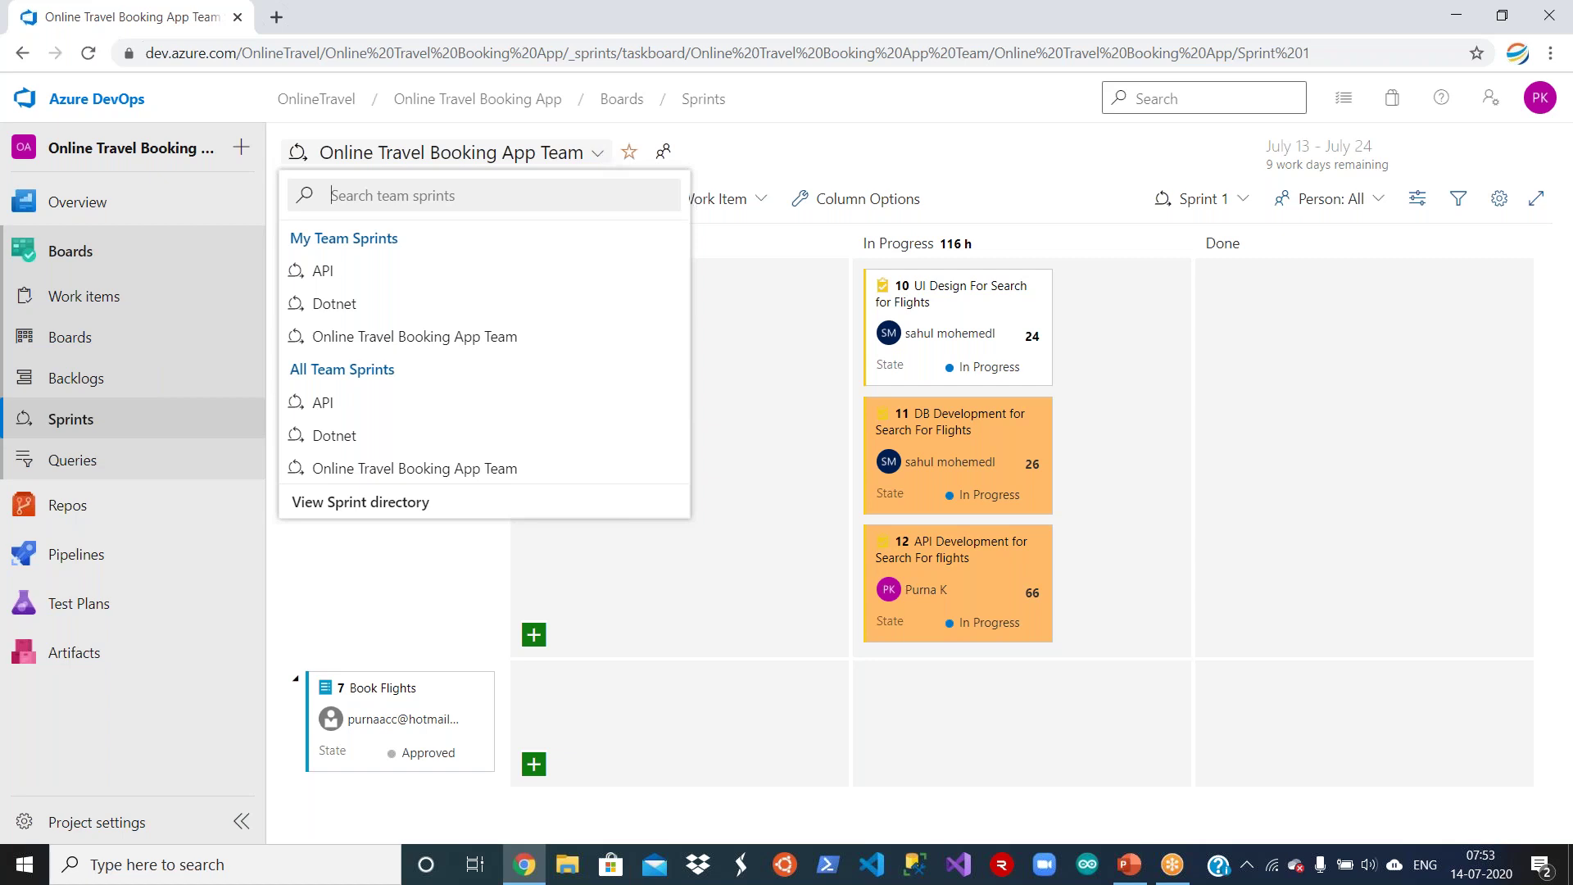
key(Escape)
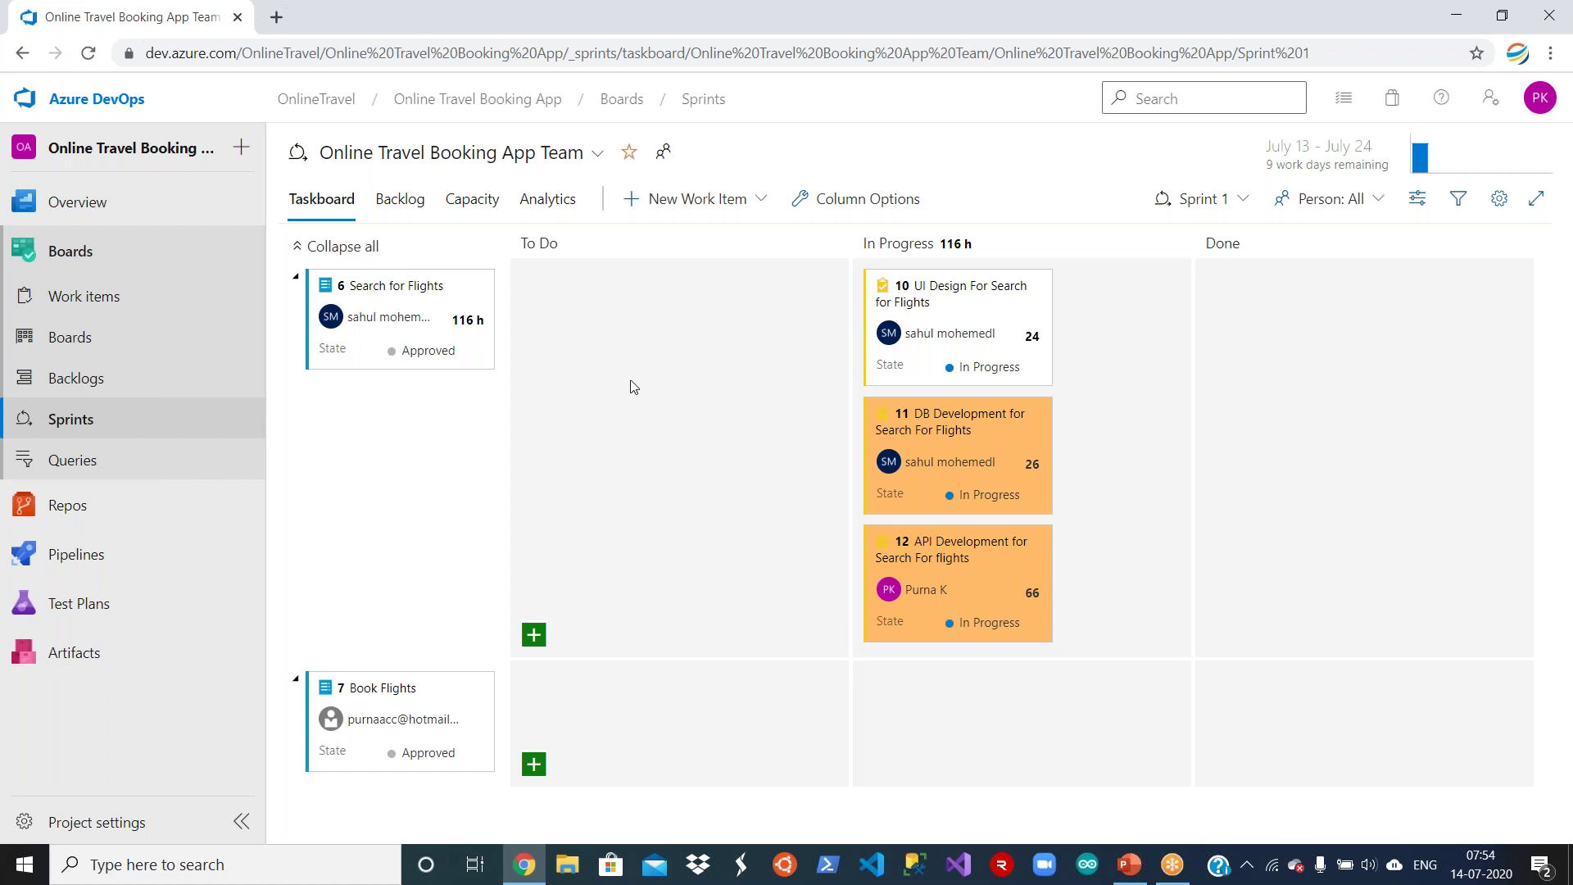
click(477, 199)
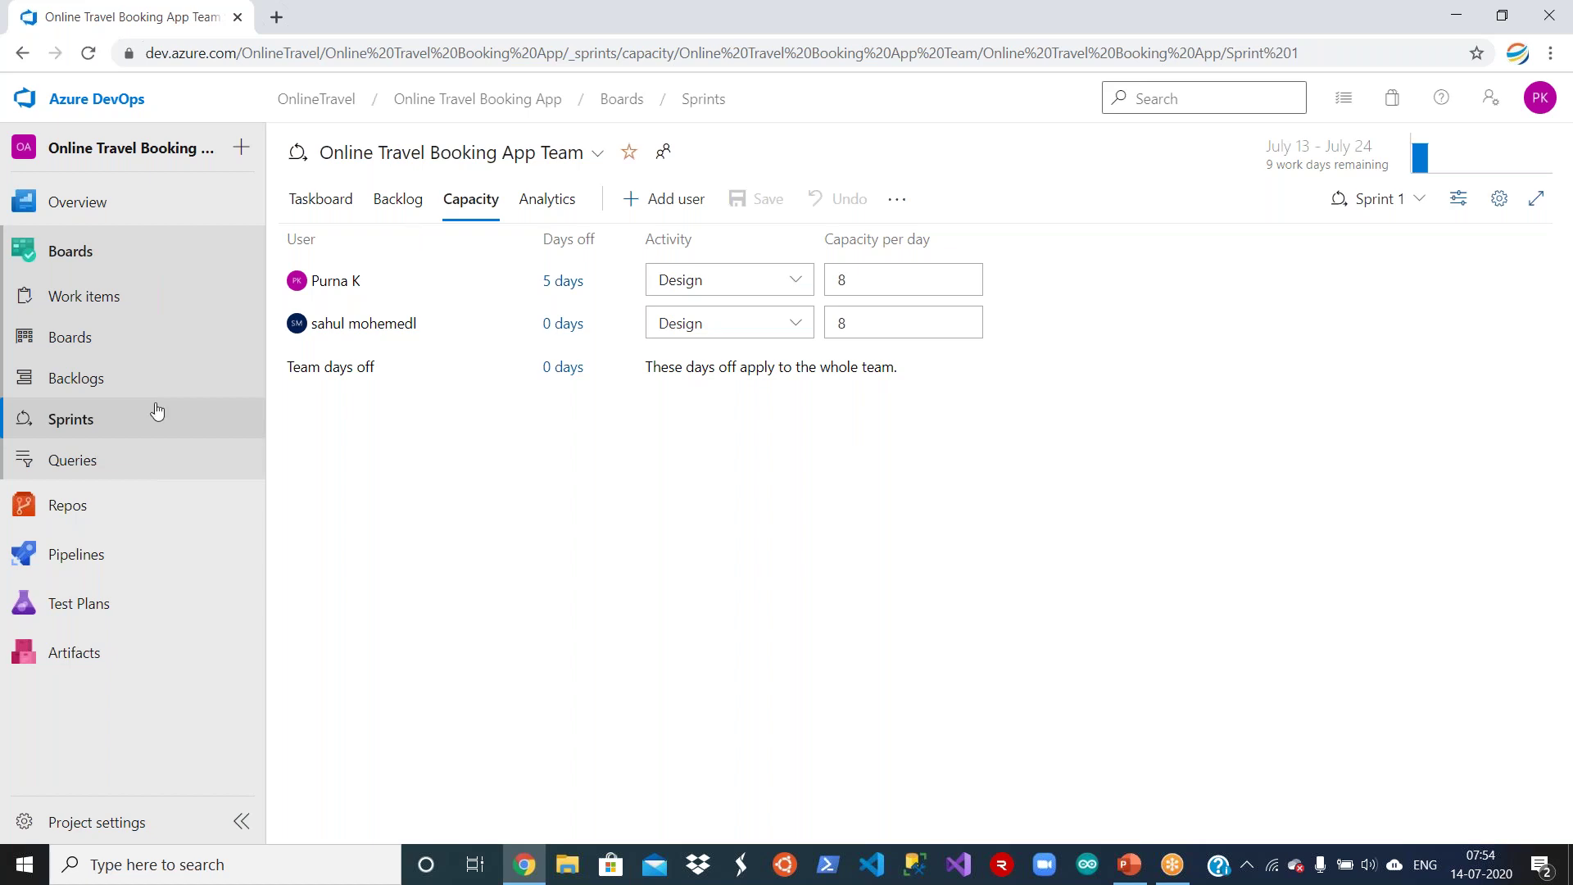
Reopen the Online Travel Booking App Team sprint from the sprint directory and show Work details beside its taskboard.
click(113, 436)
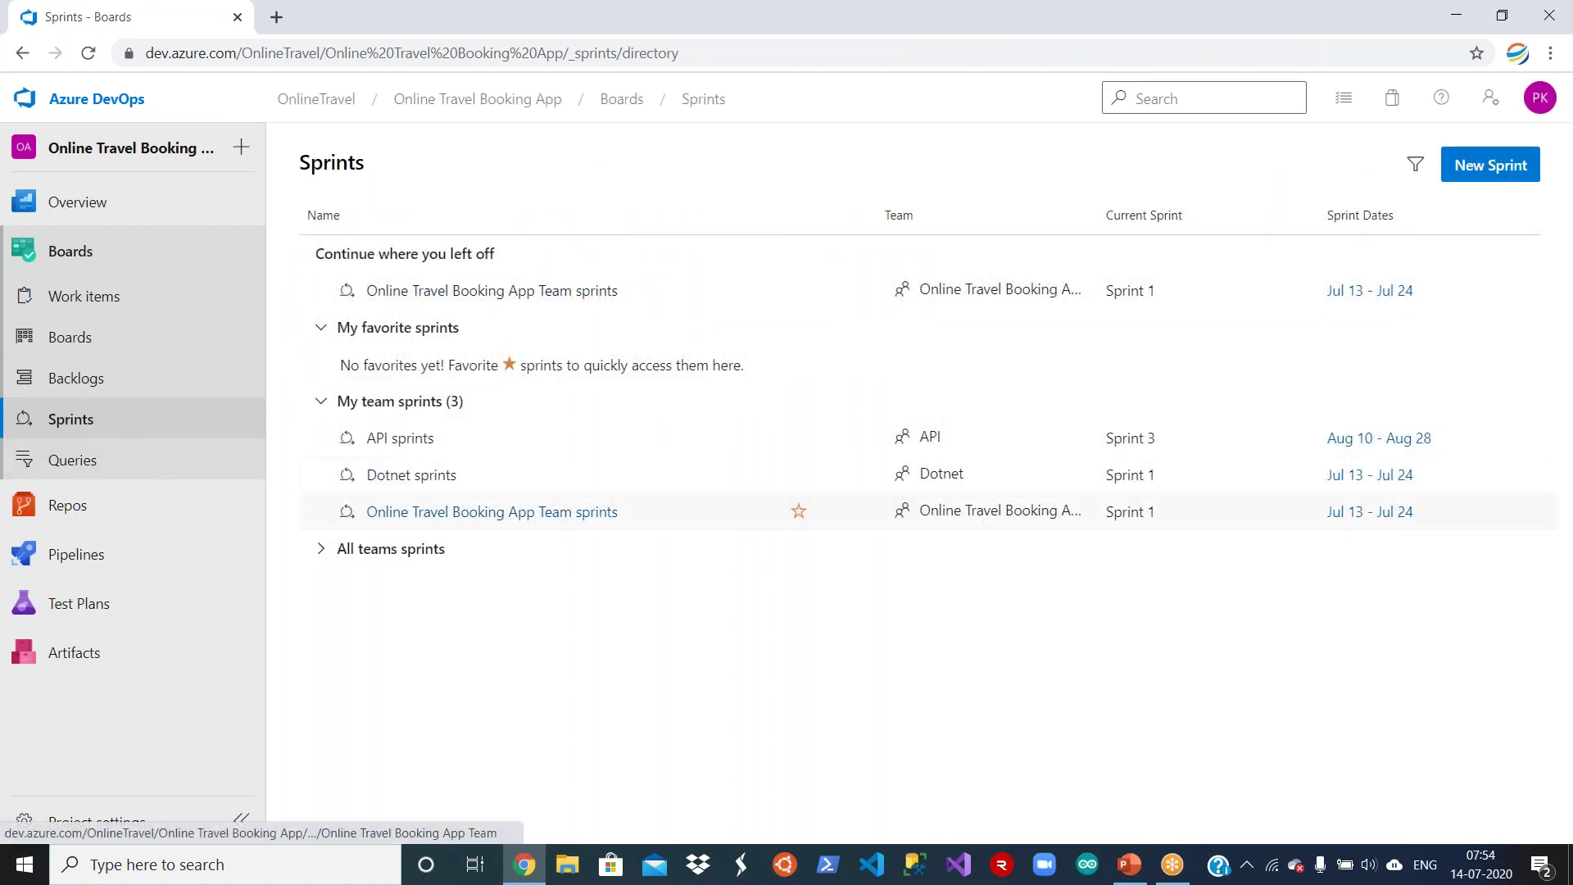
click(421, 513)
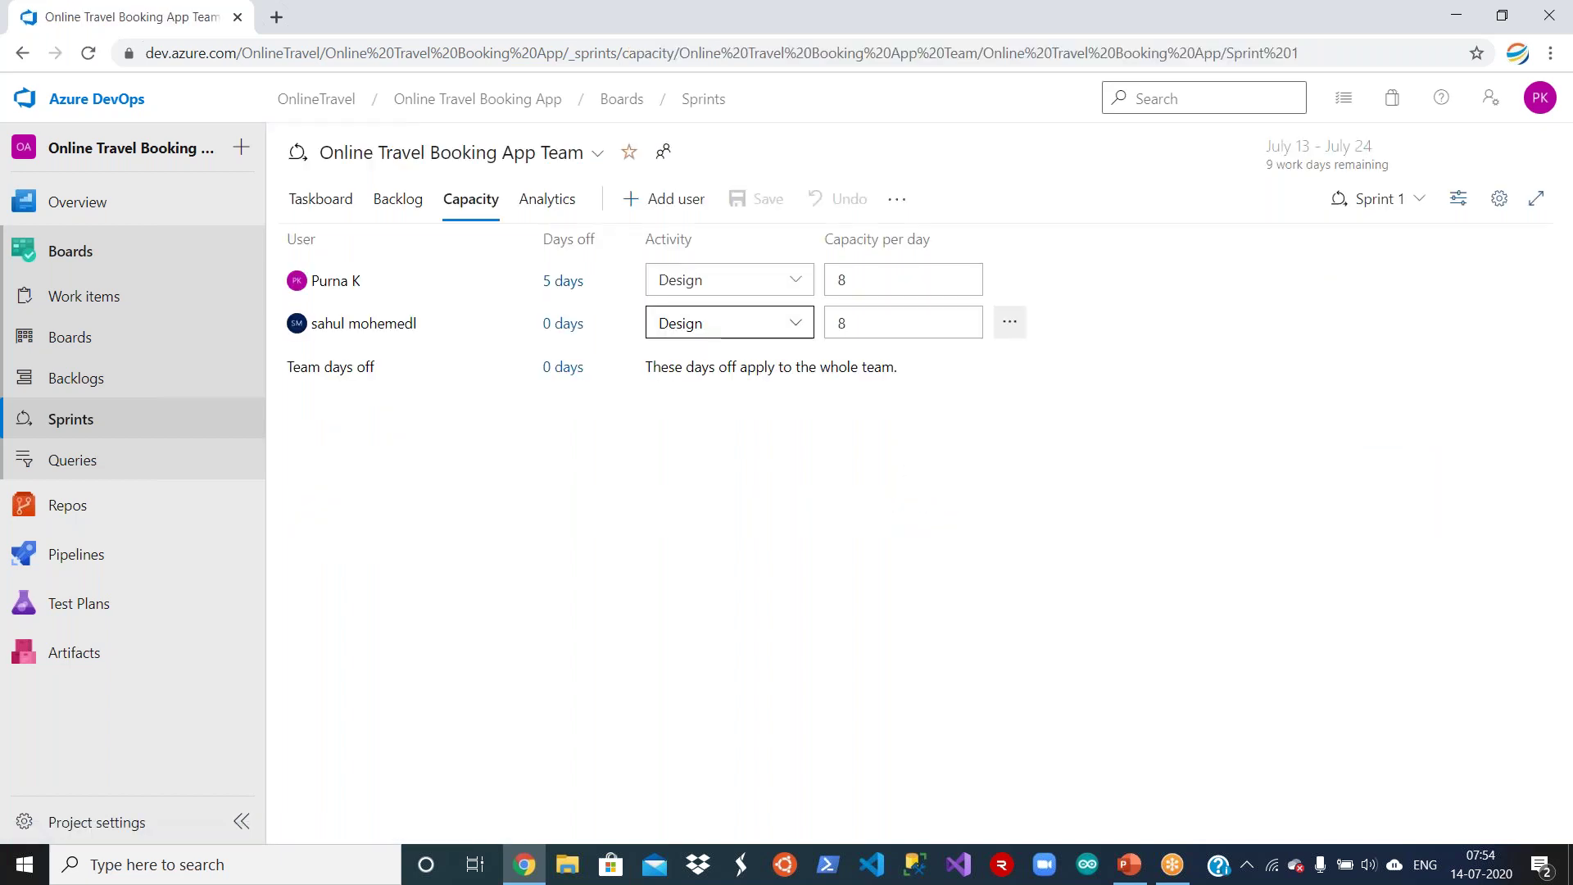
click(316, 202)
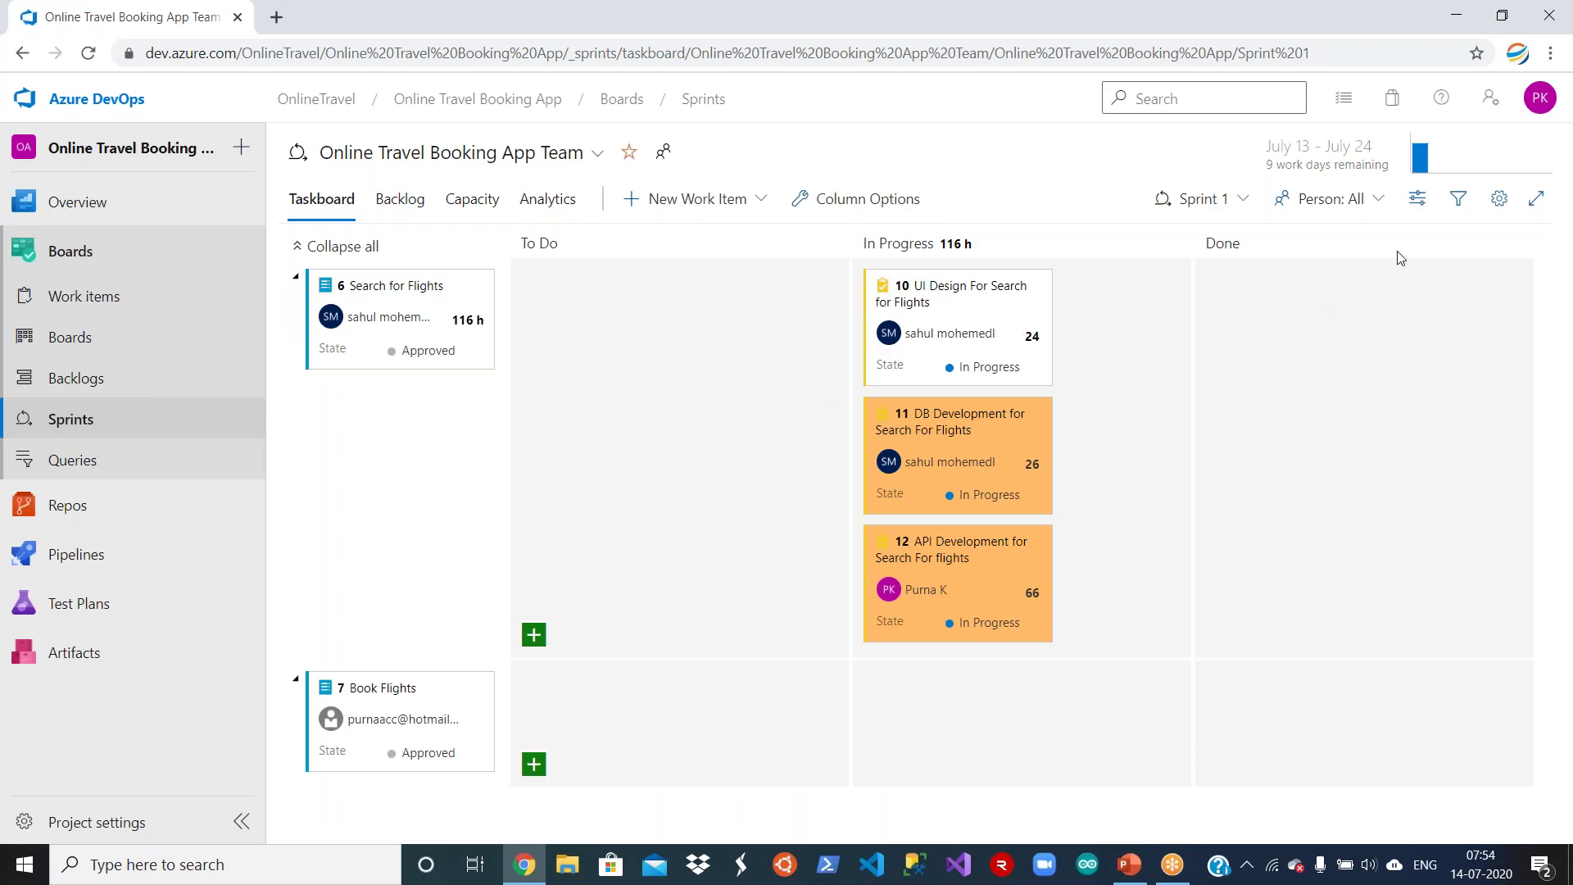
click(1417, 198)
click(1349, 388)
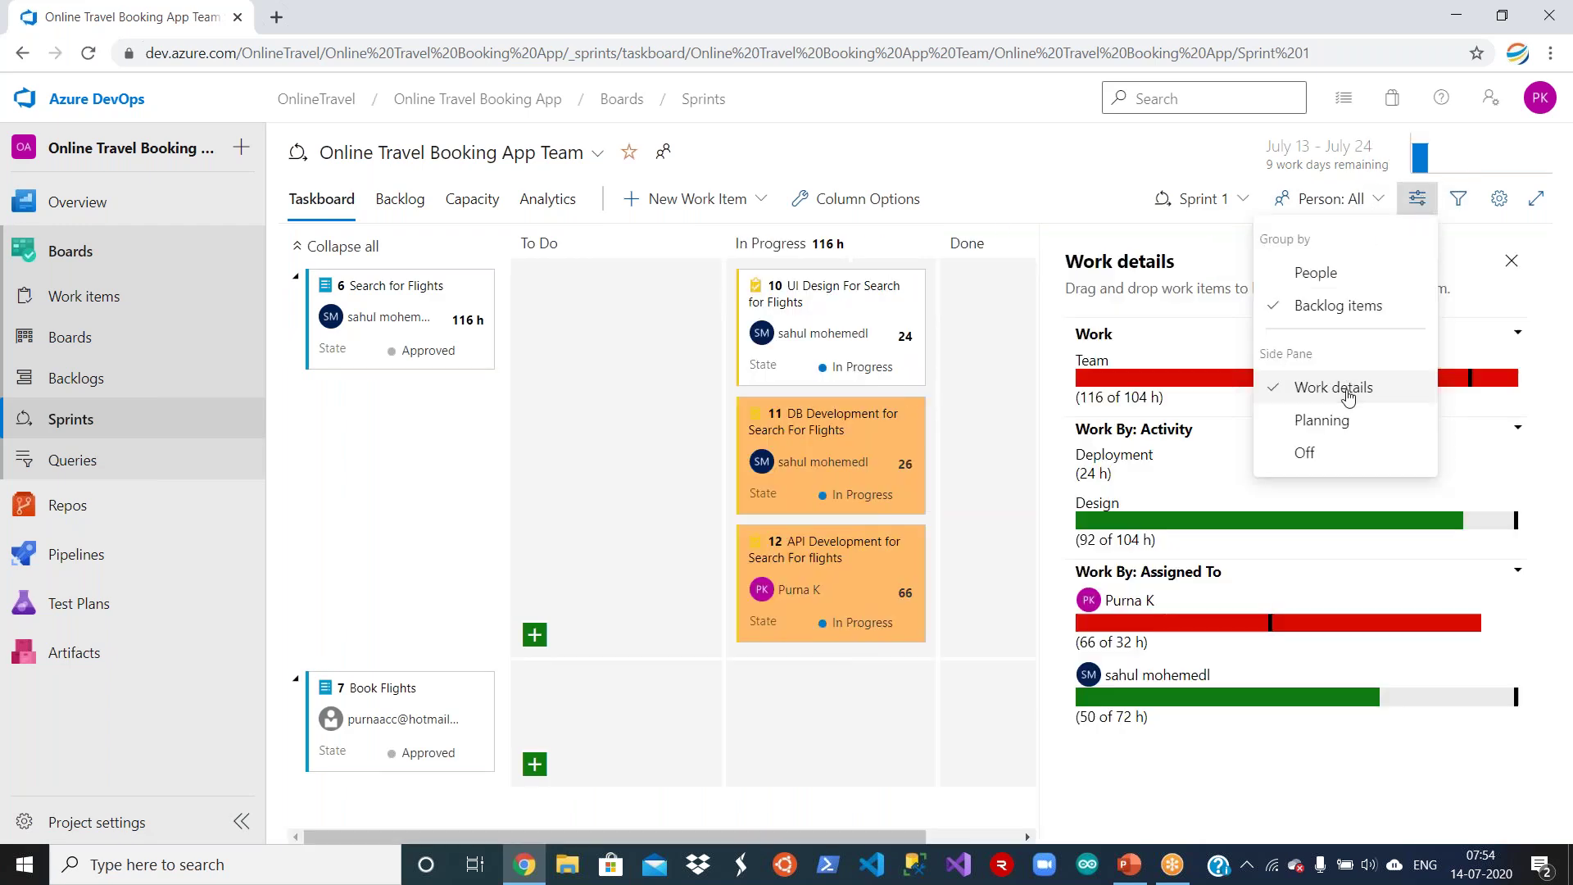
click(1064, 748)
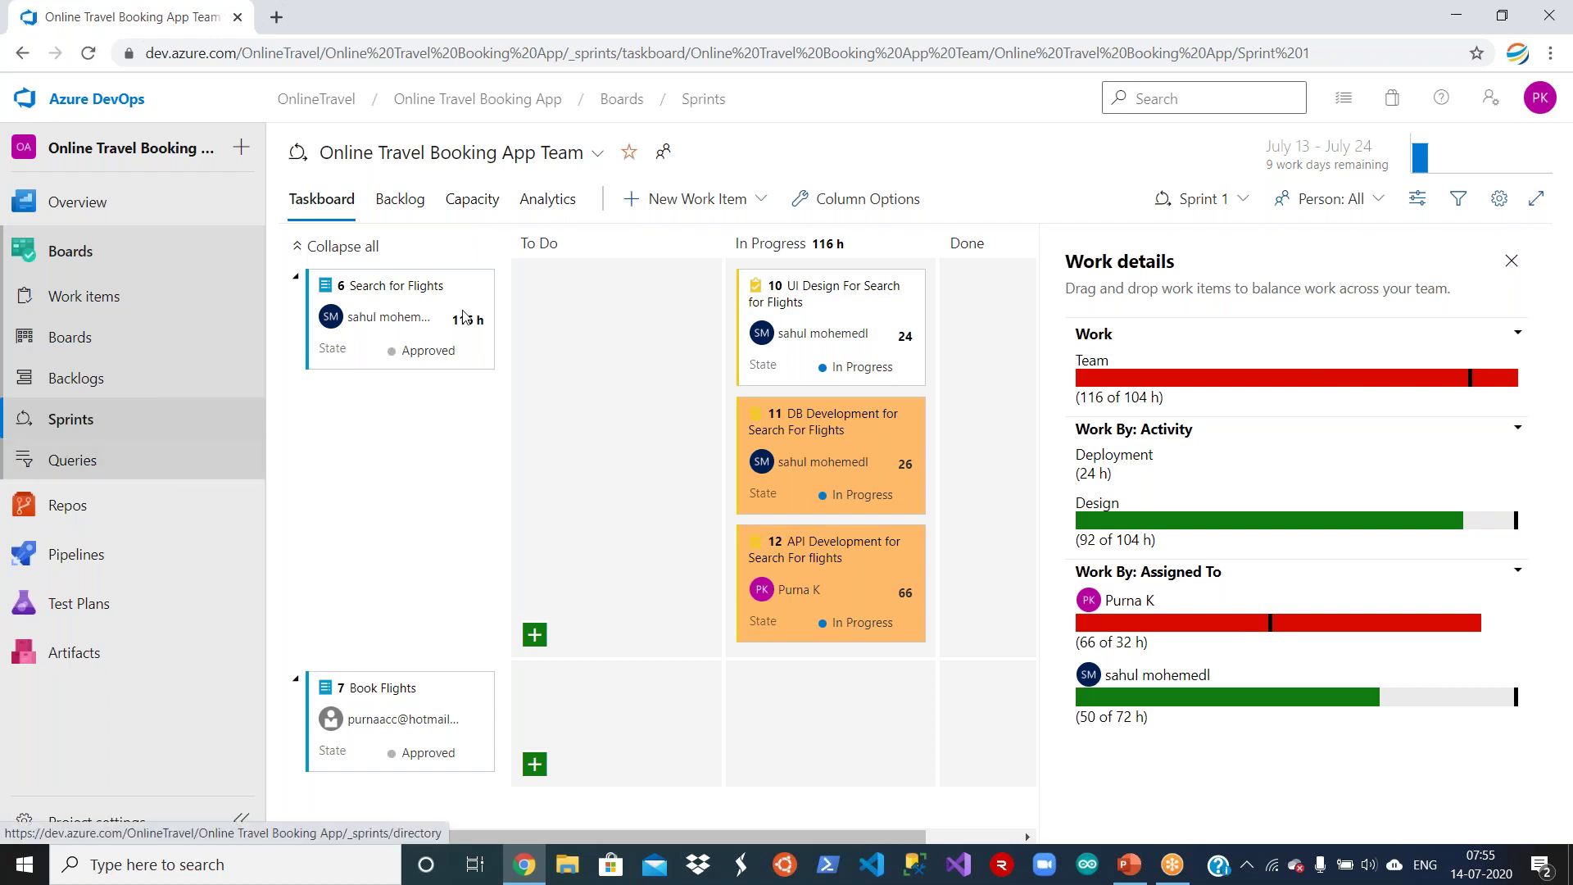
Examine Sprint 1's Burndown Trend chart, comparing remaining work, remaining capacity and ideal trend across the sprint dates.
click(537, 205)
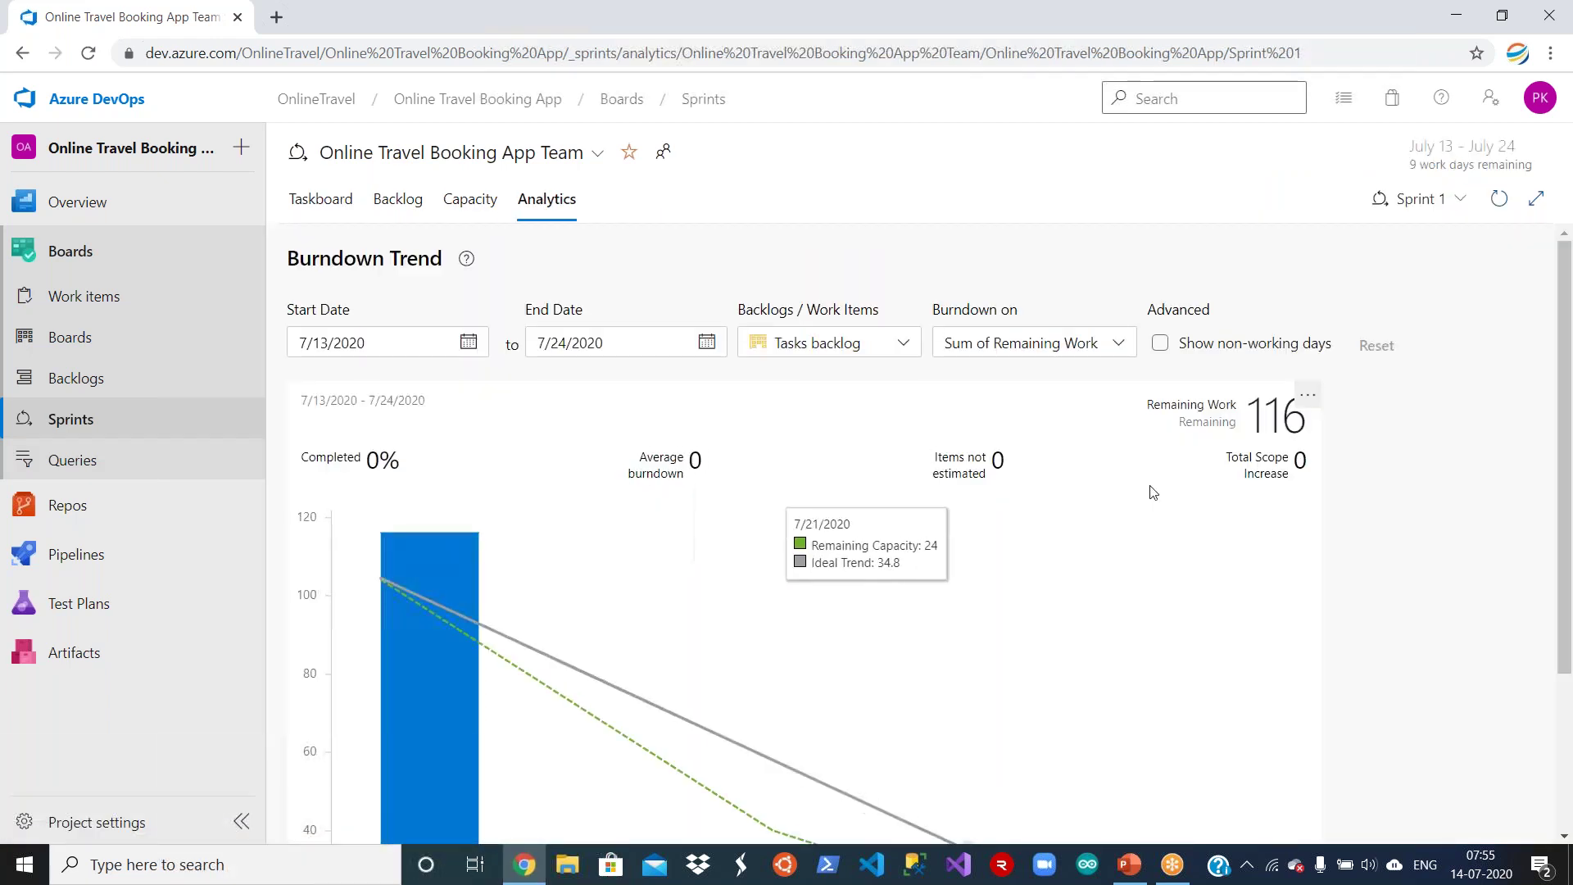
drag(1567, 390, 1568, 514)
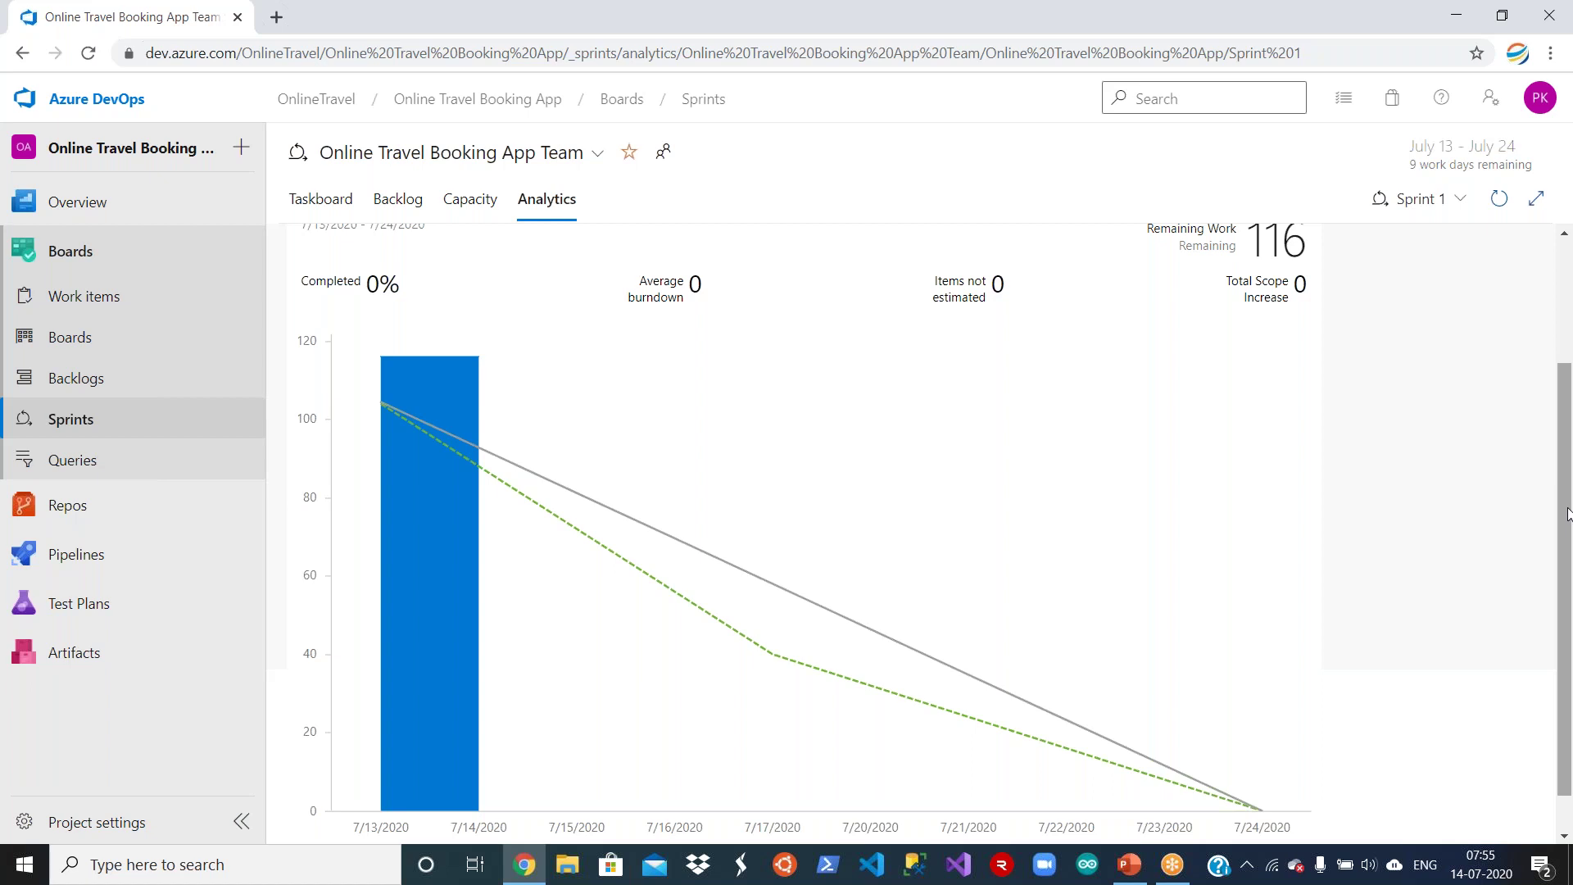
scroll(1566, 514, down, 1)
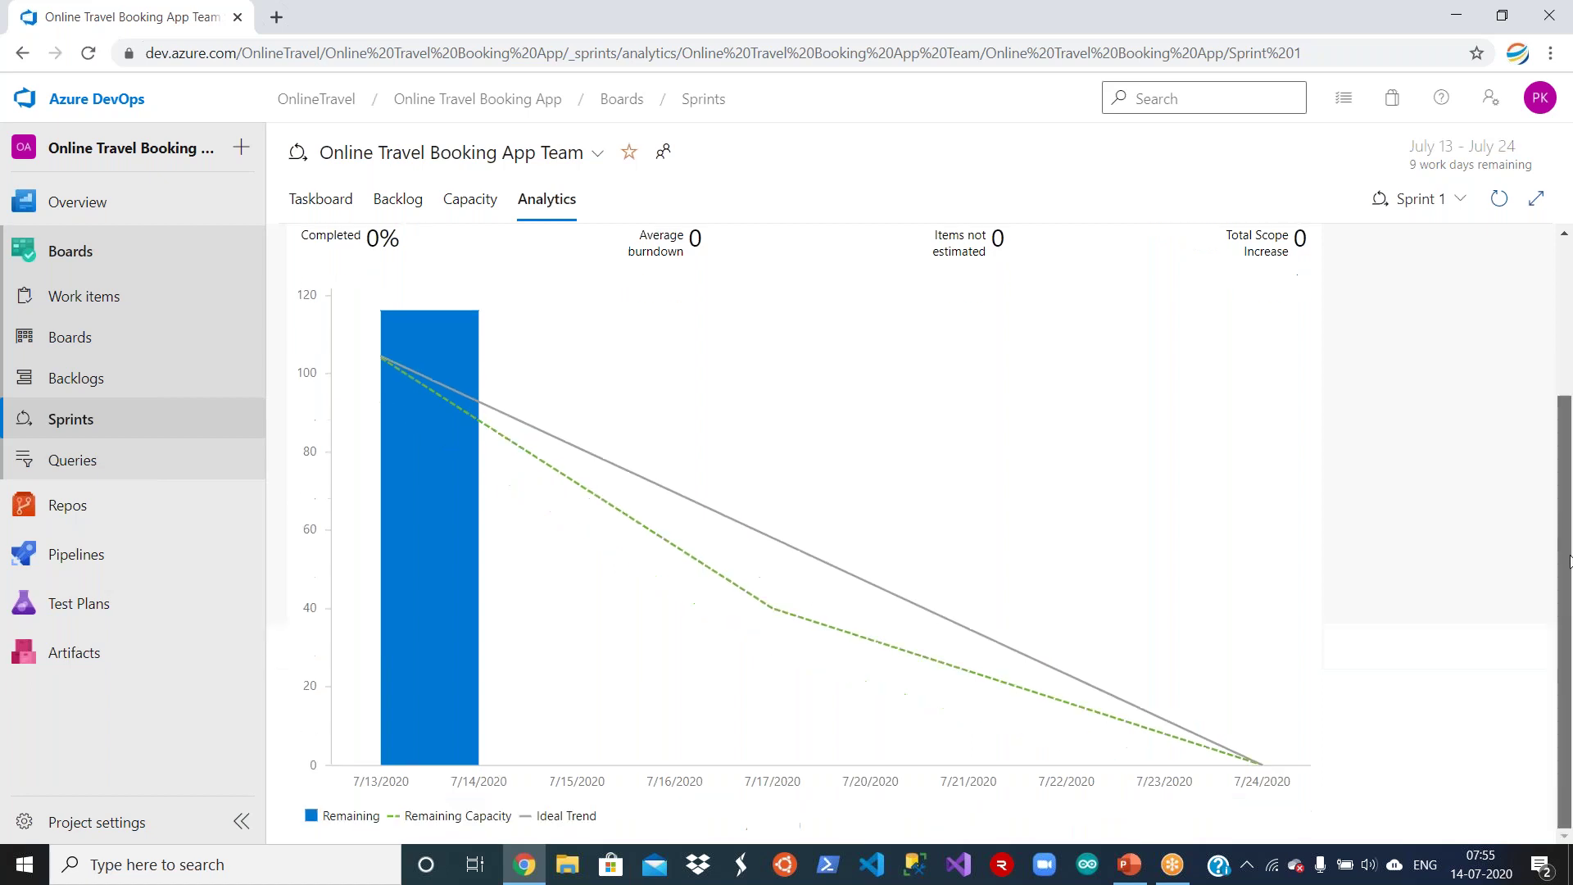
mouse_move(421, 295)
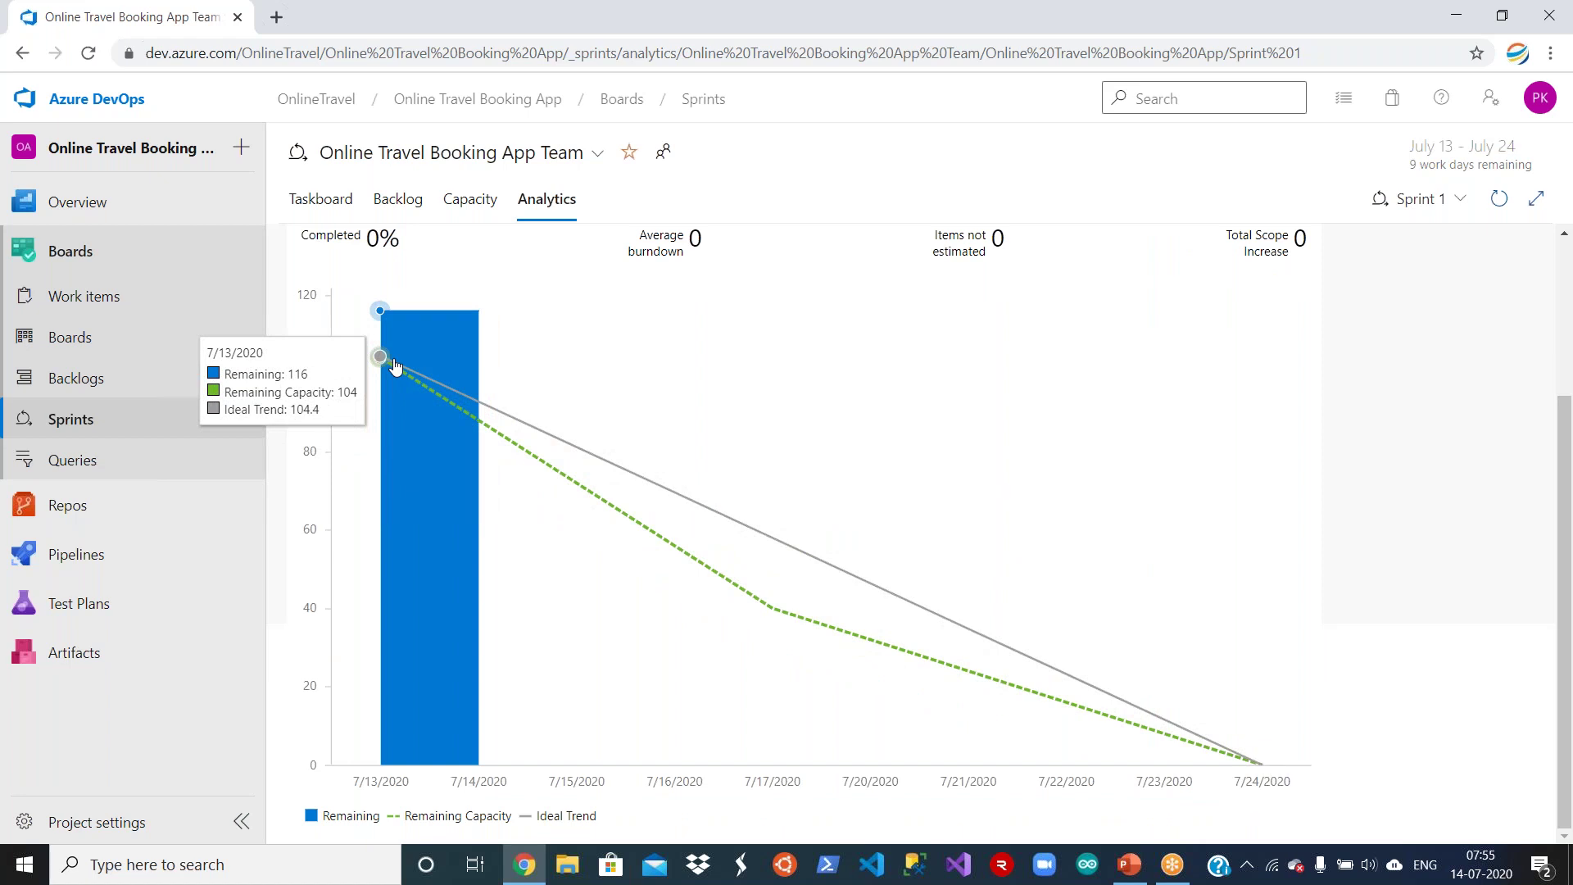
mouse_move(1044, 475)
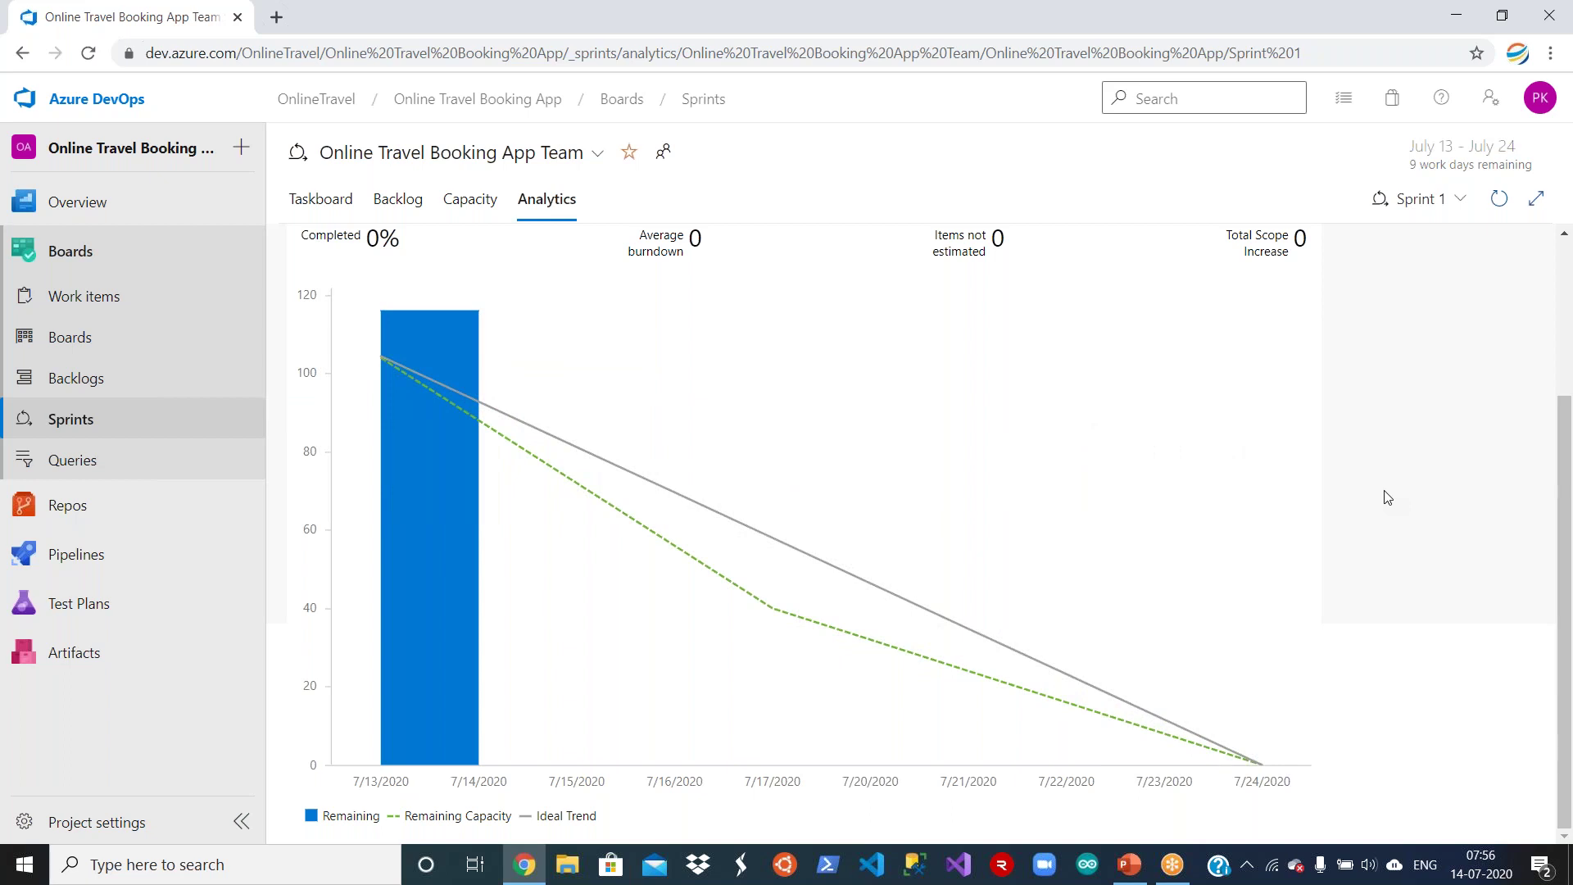
mouse_move(935, 576)
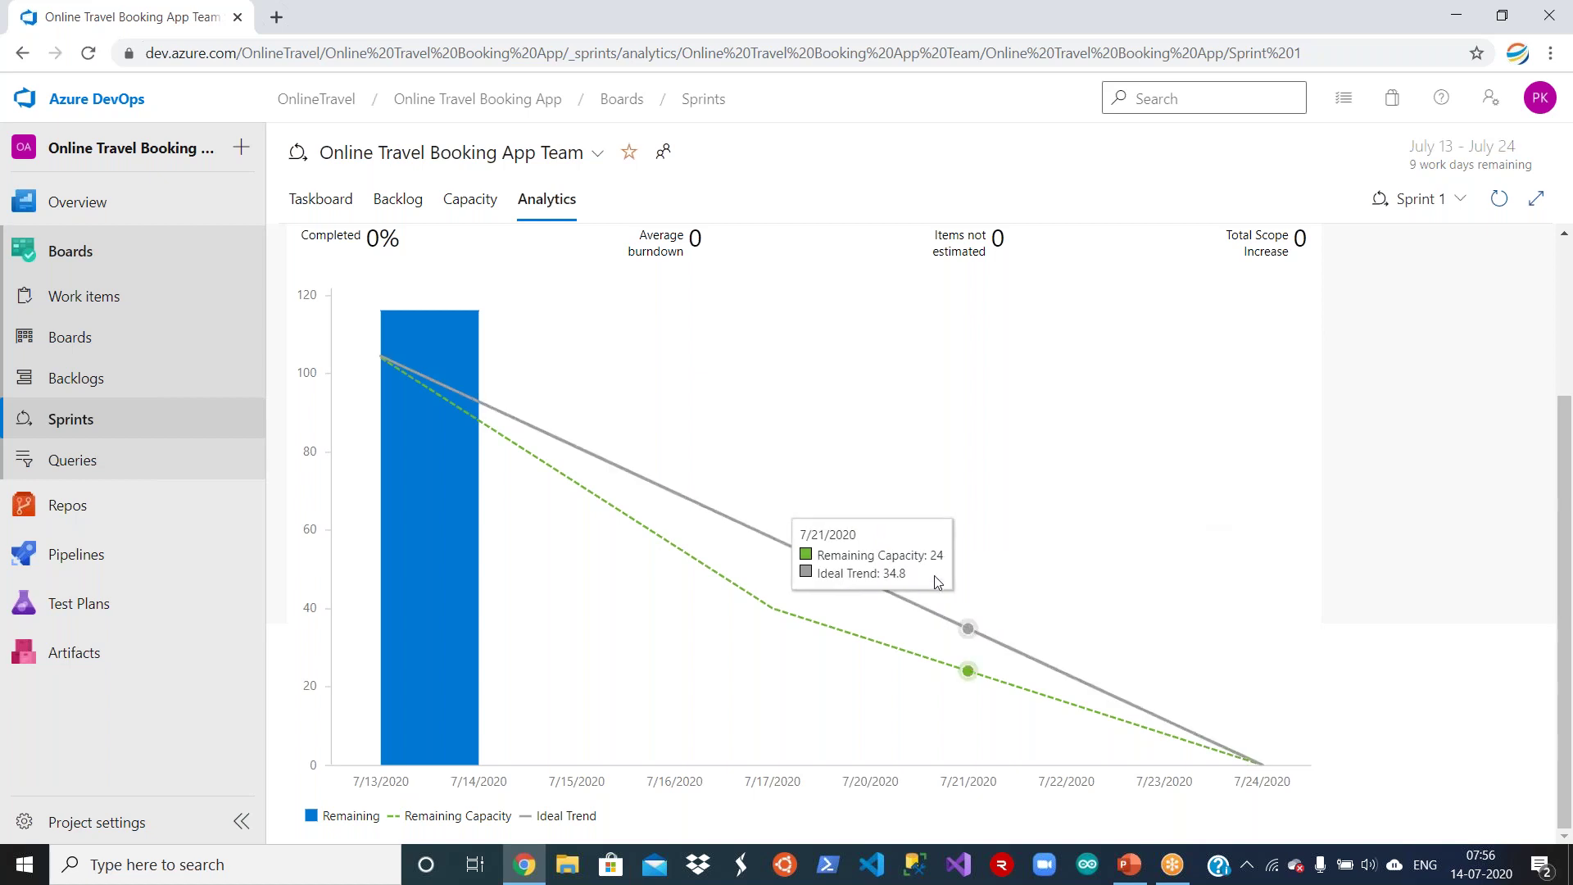
mouse_move(493, 550)
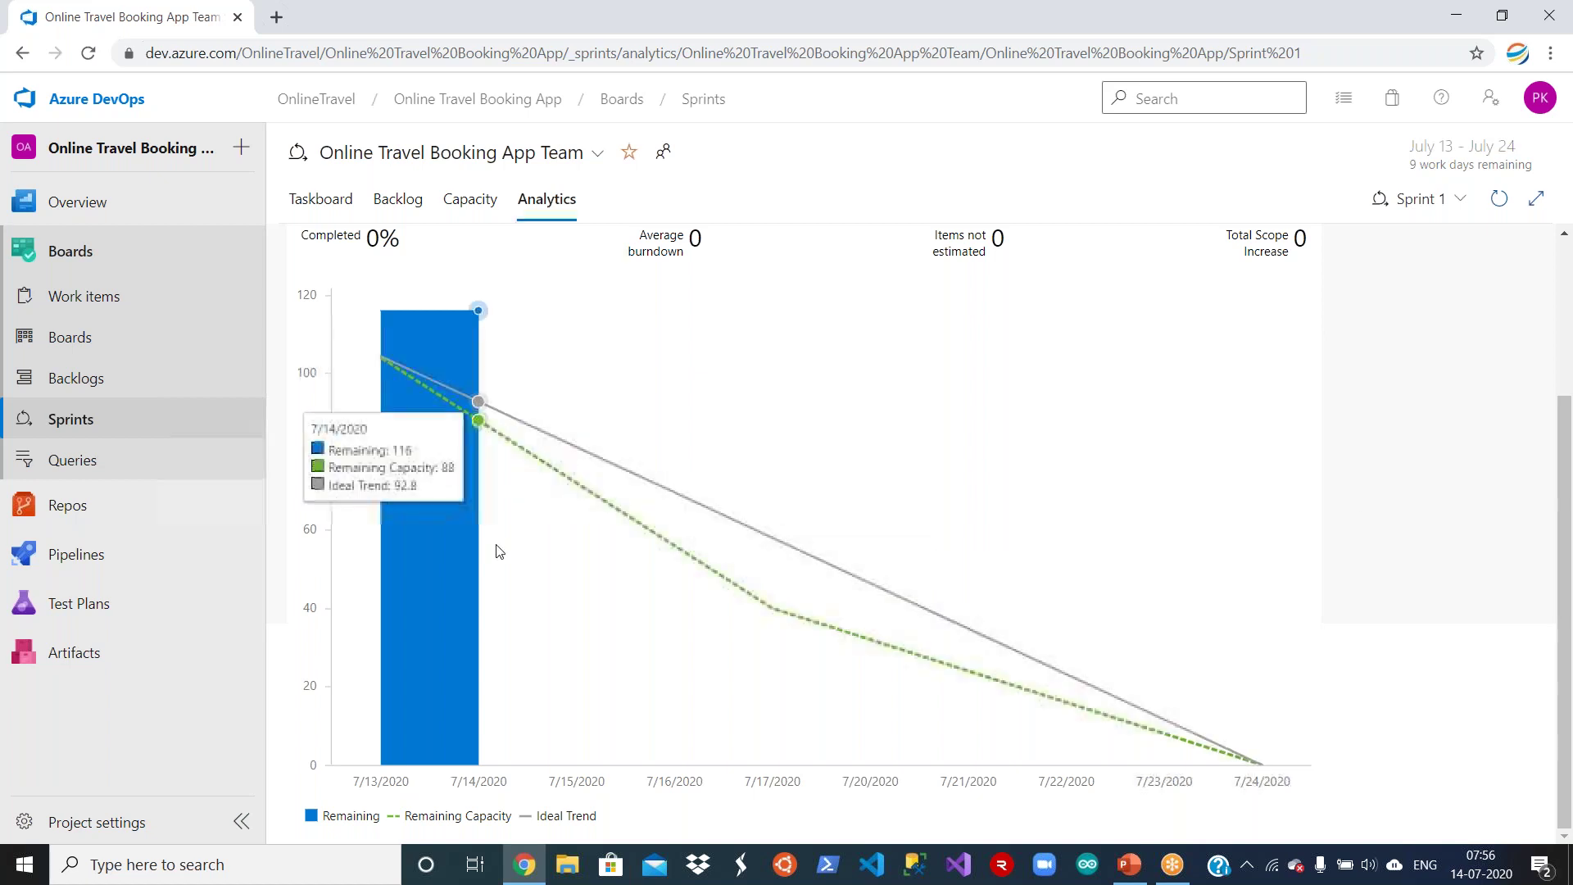
mouse_move(426, 650)
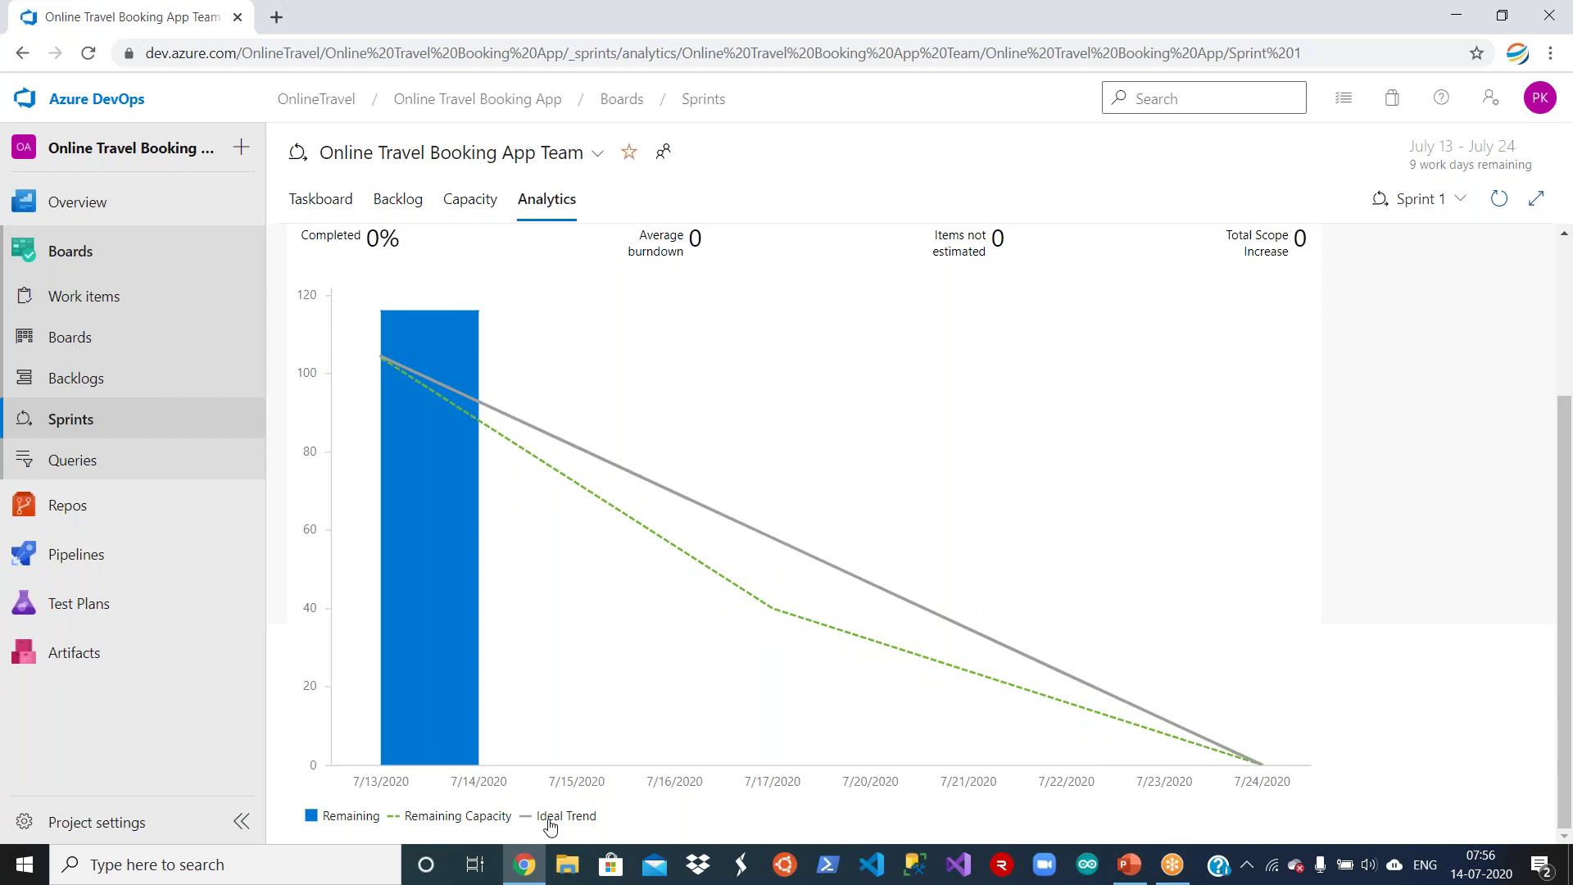
mouse_move(443, 598)
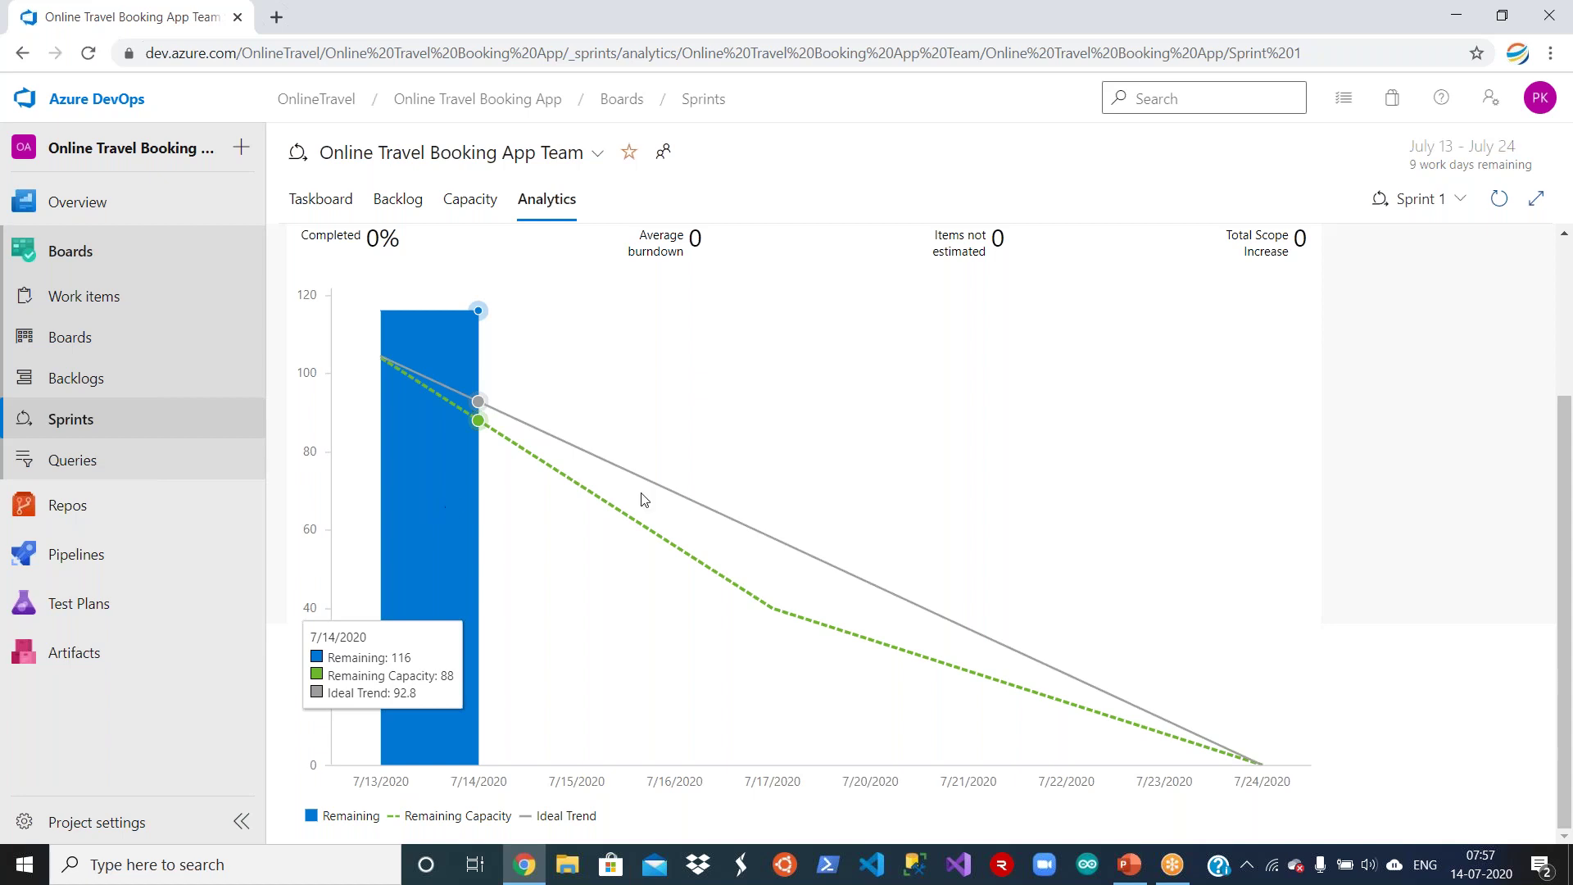
mouse_move(667, 502)
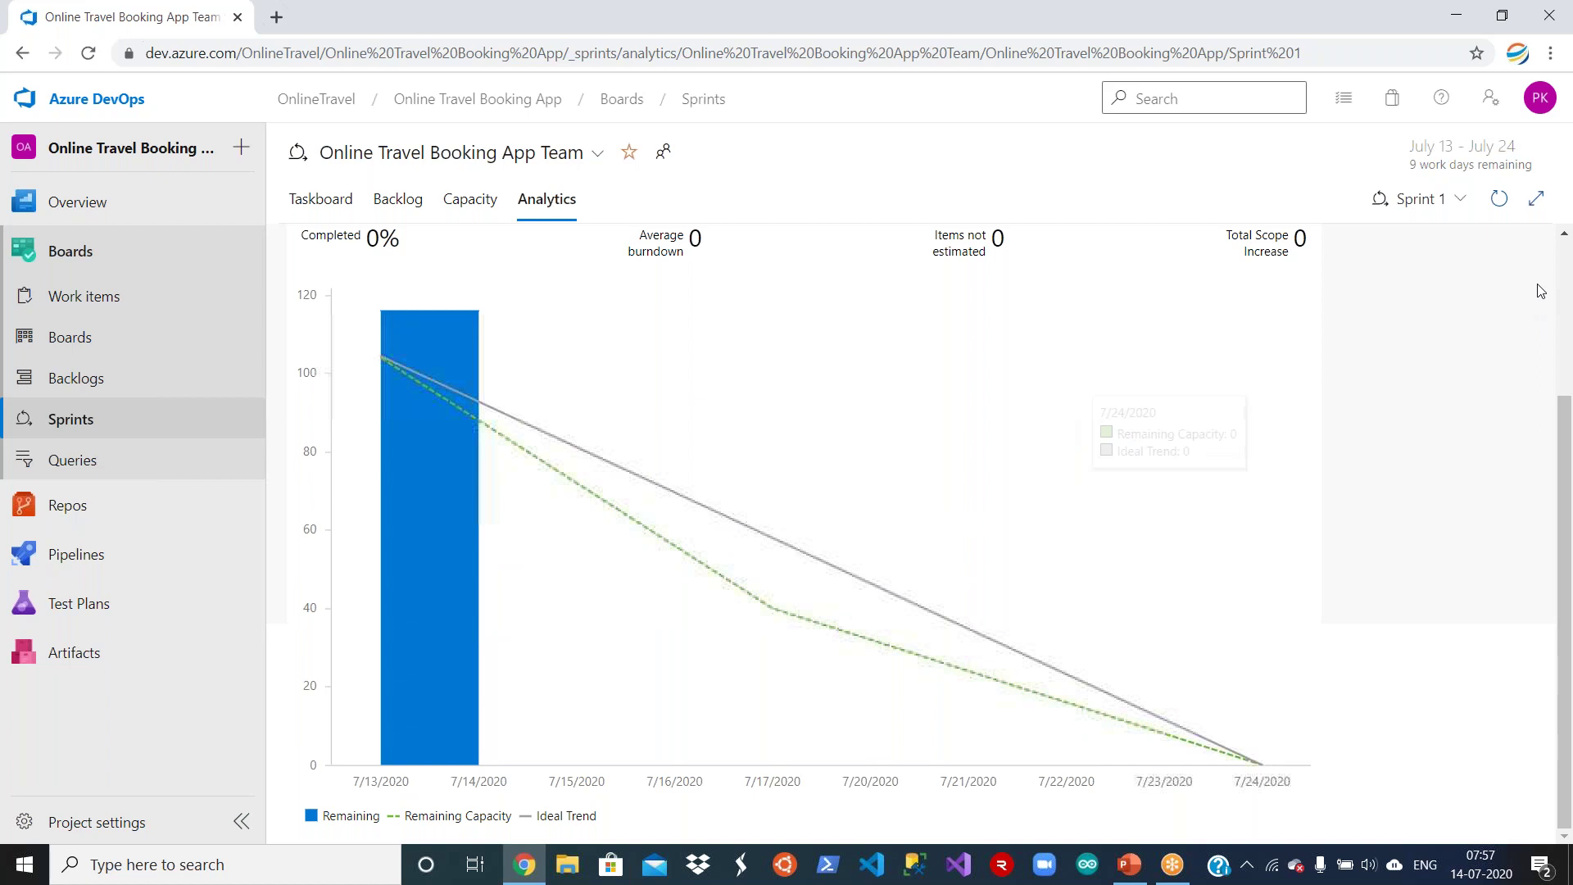
Revisit the Sprint 1 taskboard briefly and return to the sprint analytics to review the full burndown chart again.
click(1566, 275)
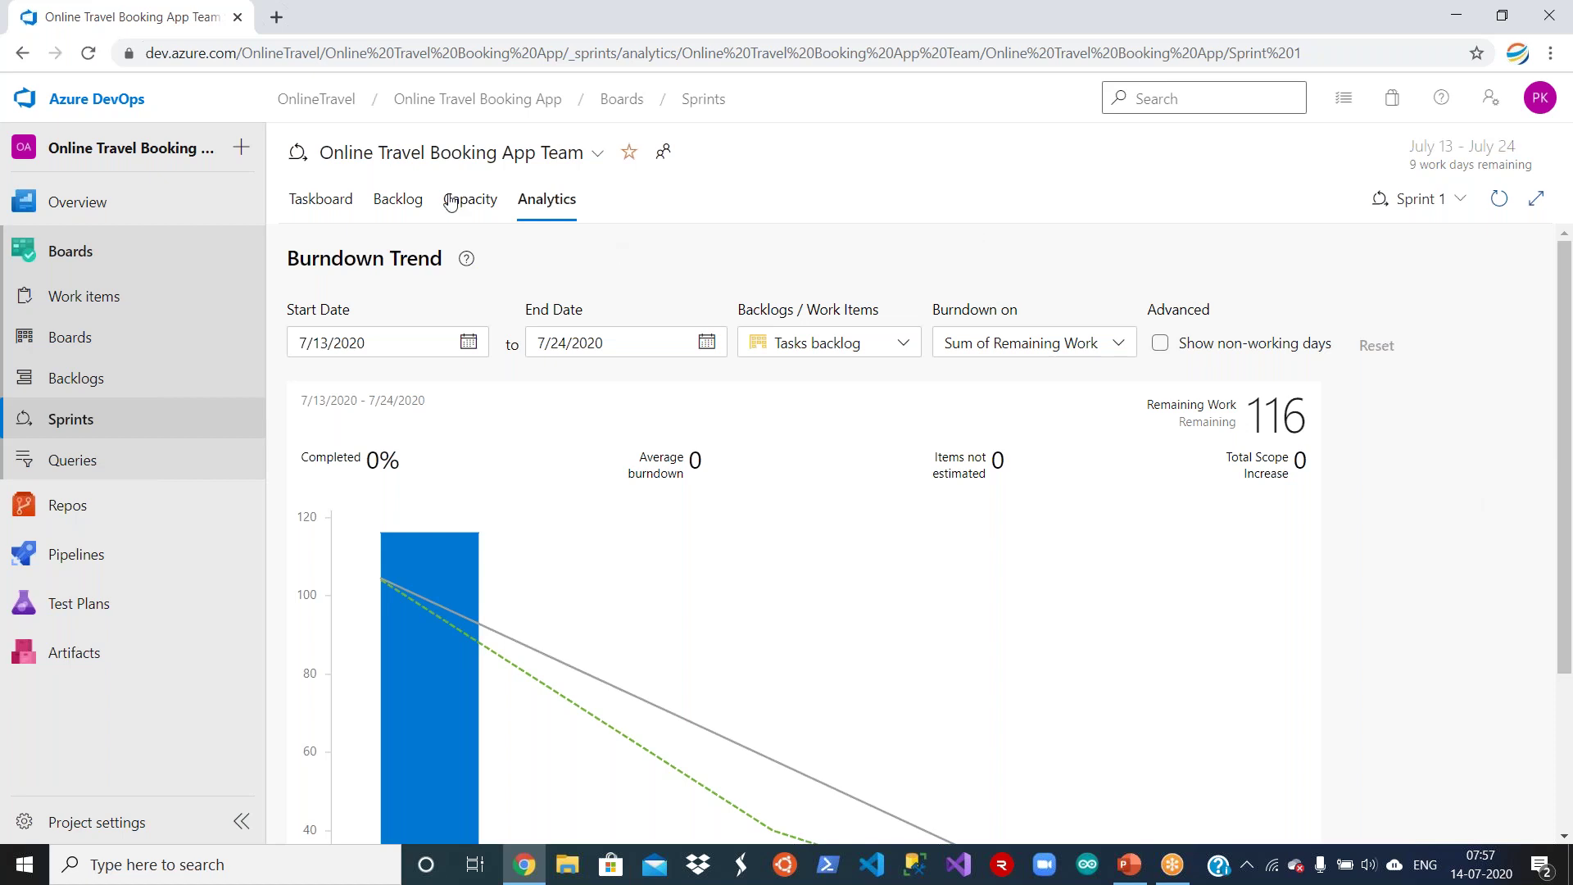
click(323, 203)
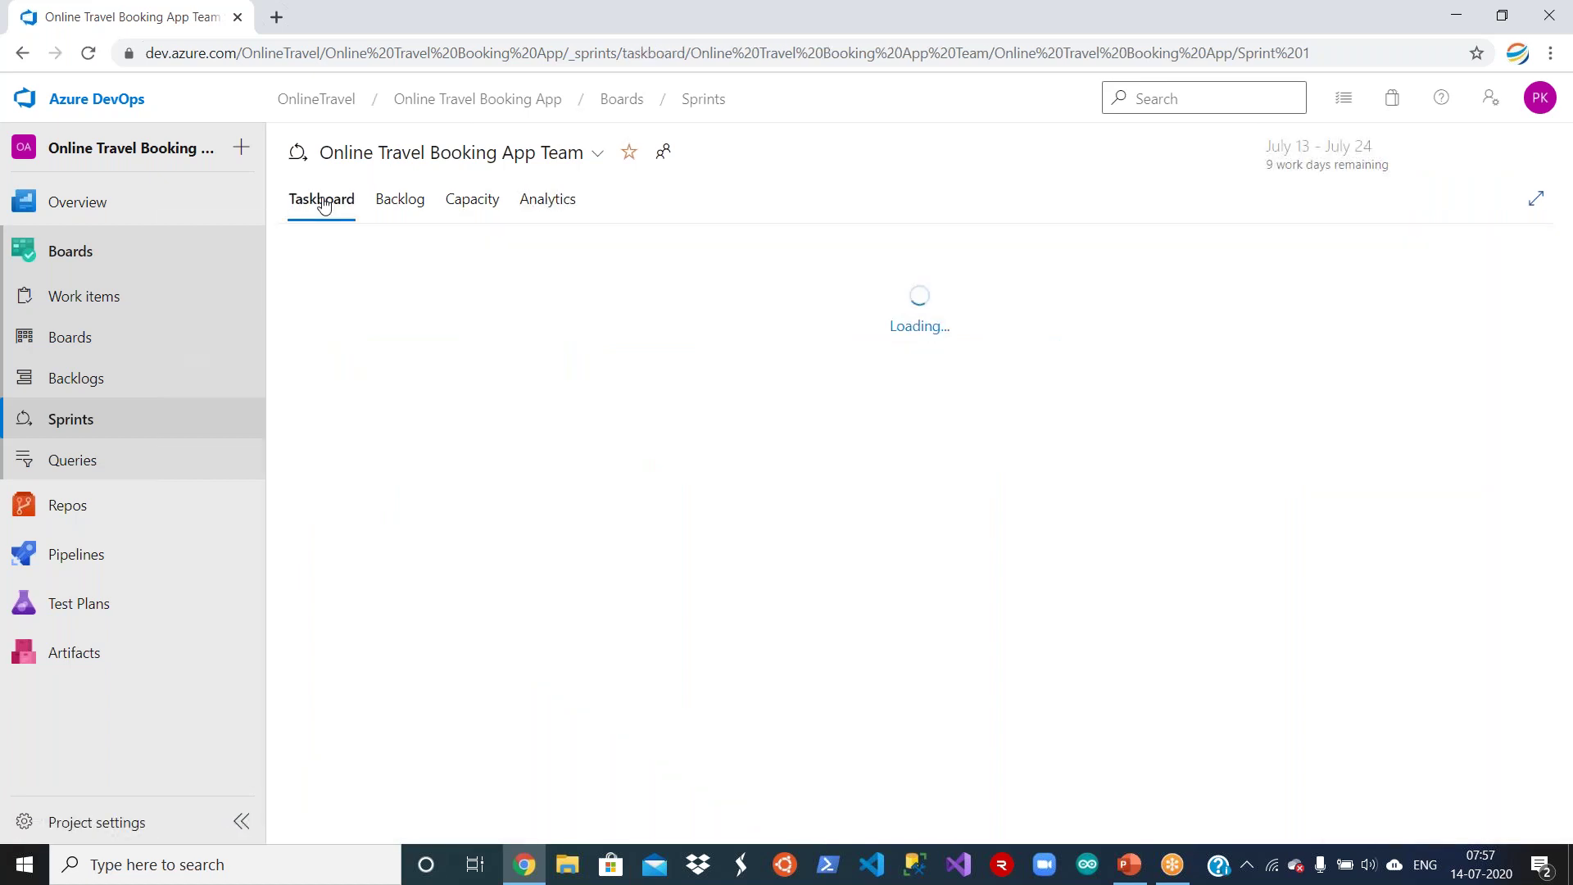
click(549, 202)
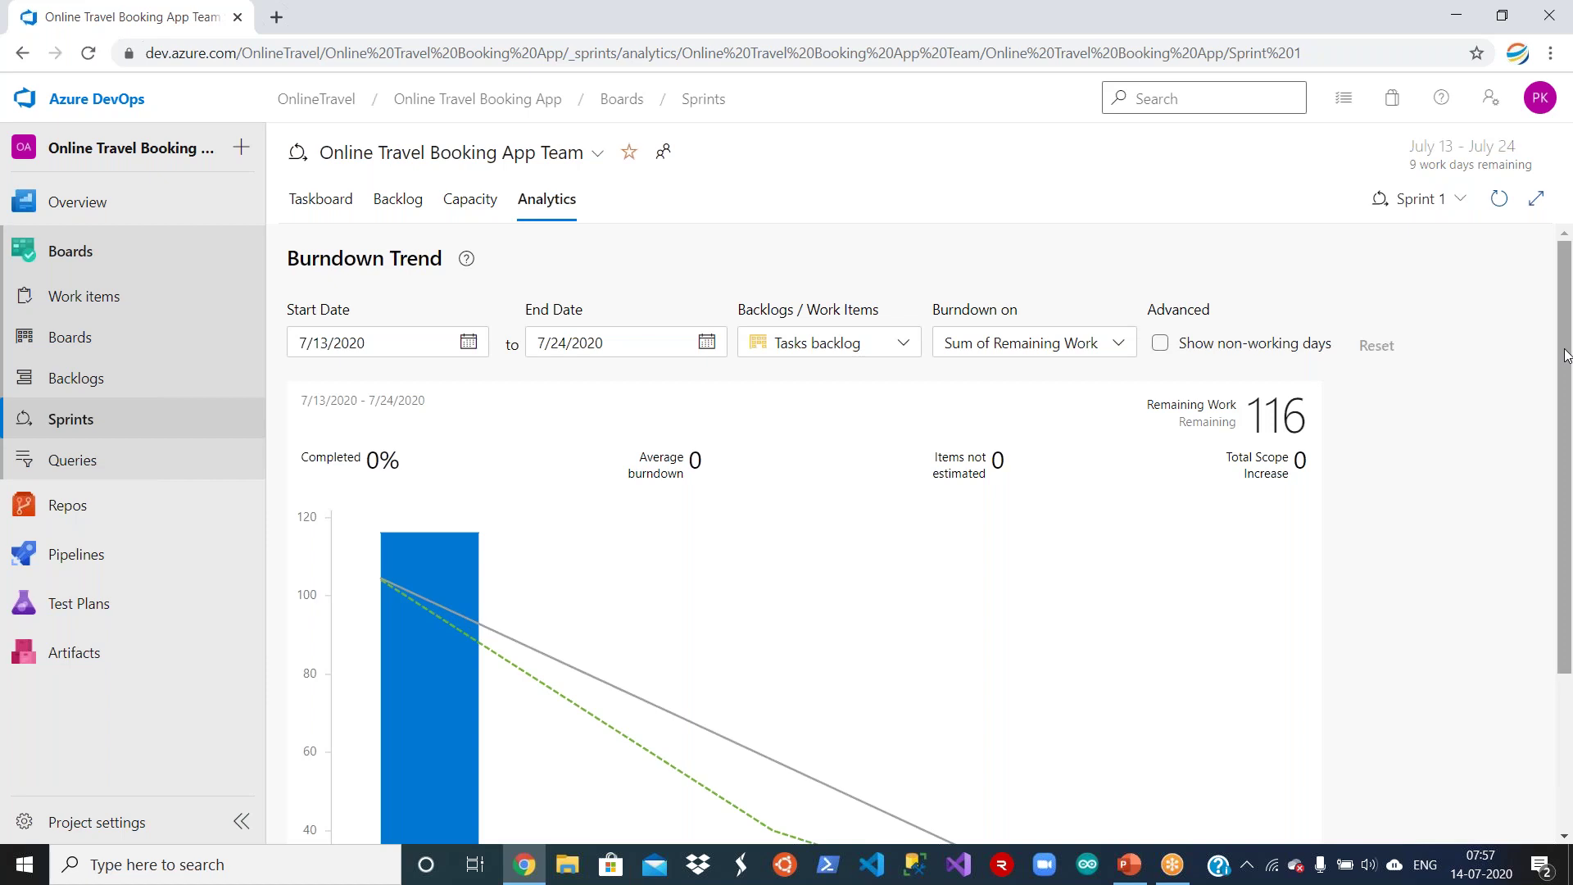
drag(1567, 361, 1569, 549)
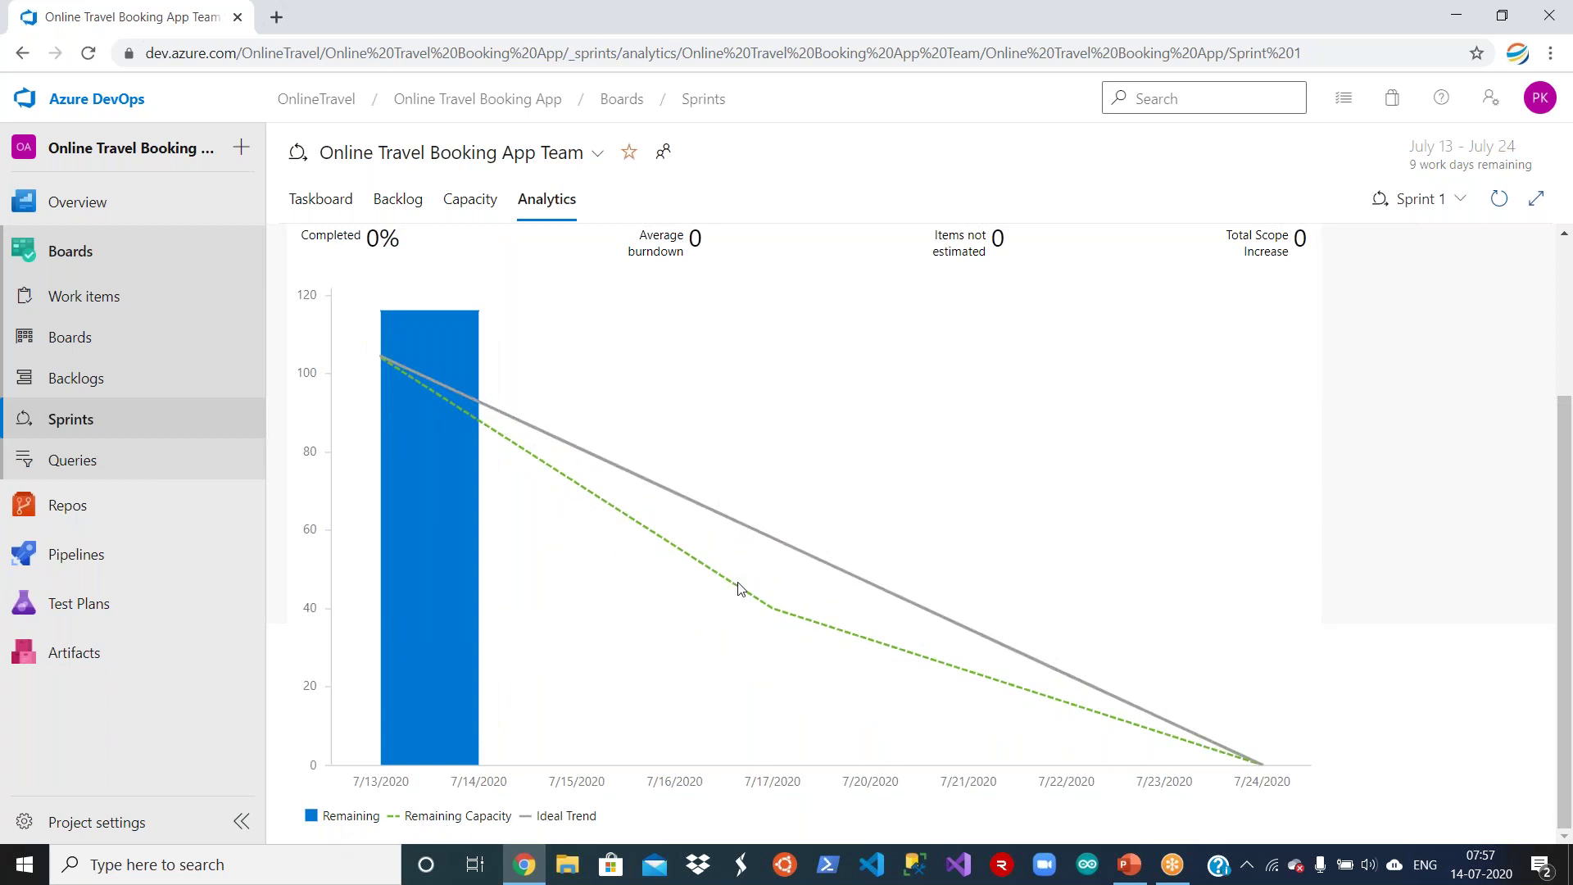
mouse_move(768, 538)
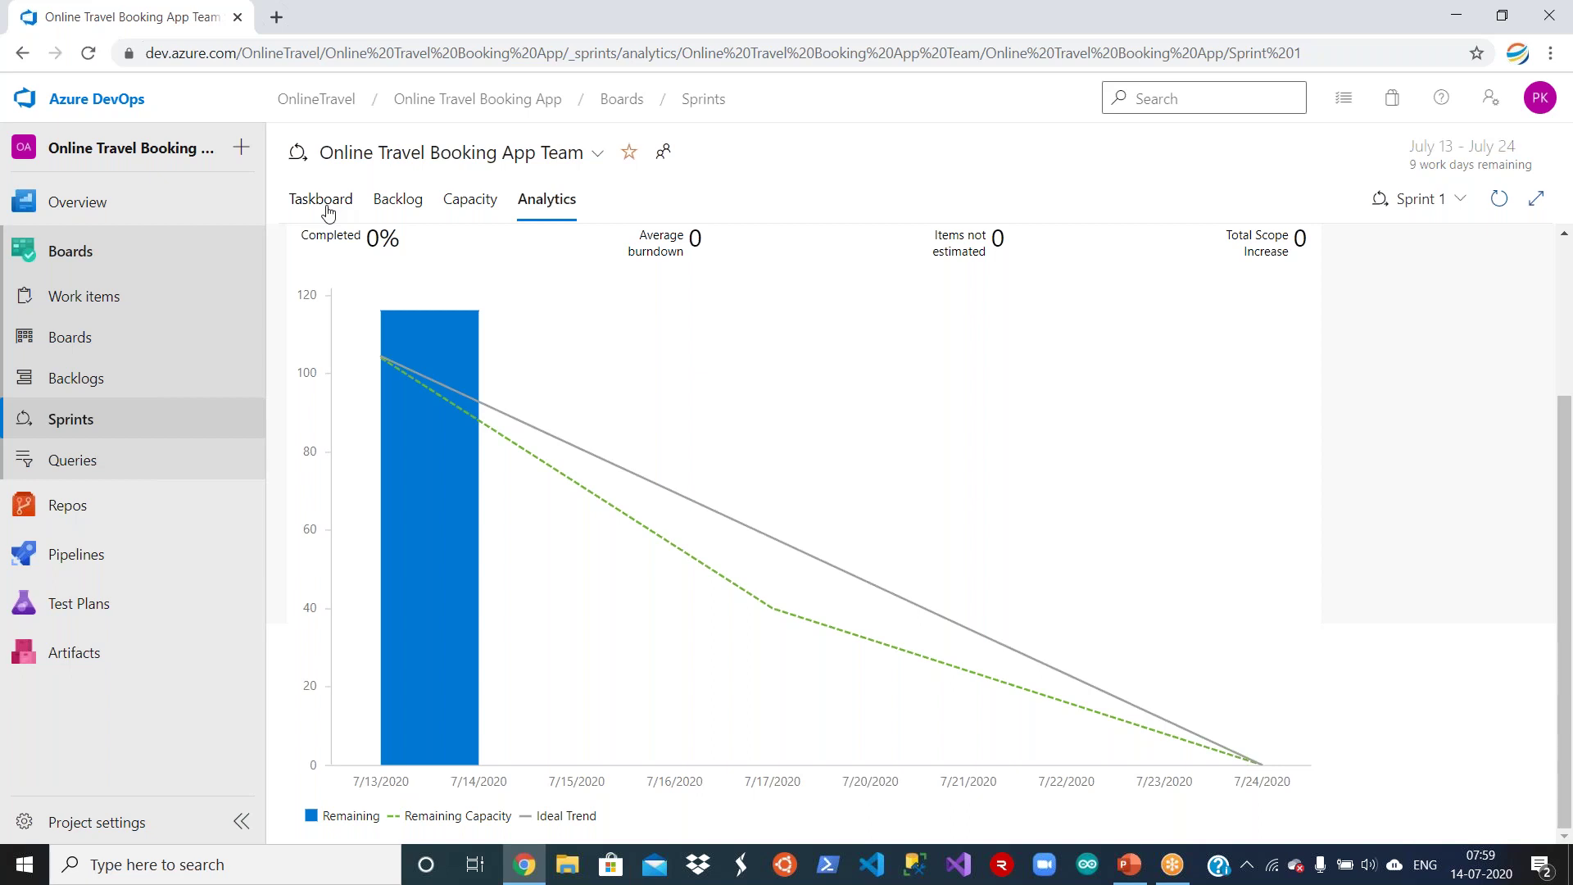
Create a new flat-list work item query with Work Item Type and State both left at [Any] and run it.
click(113, 464)
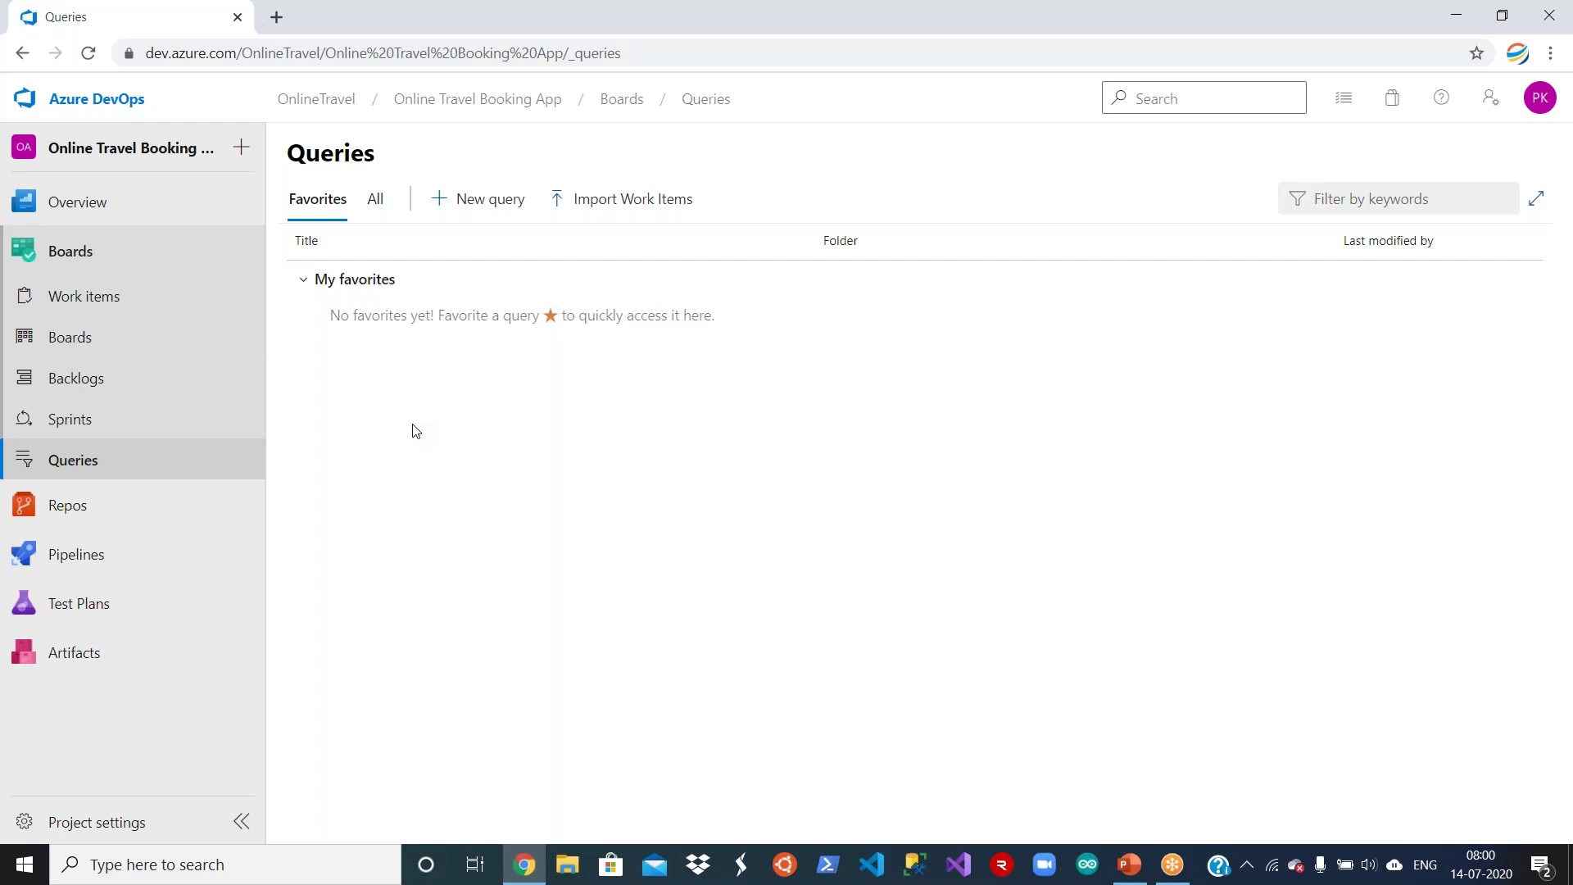
click(478, 205)
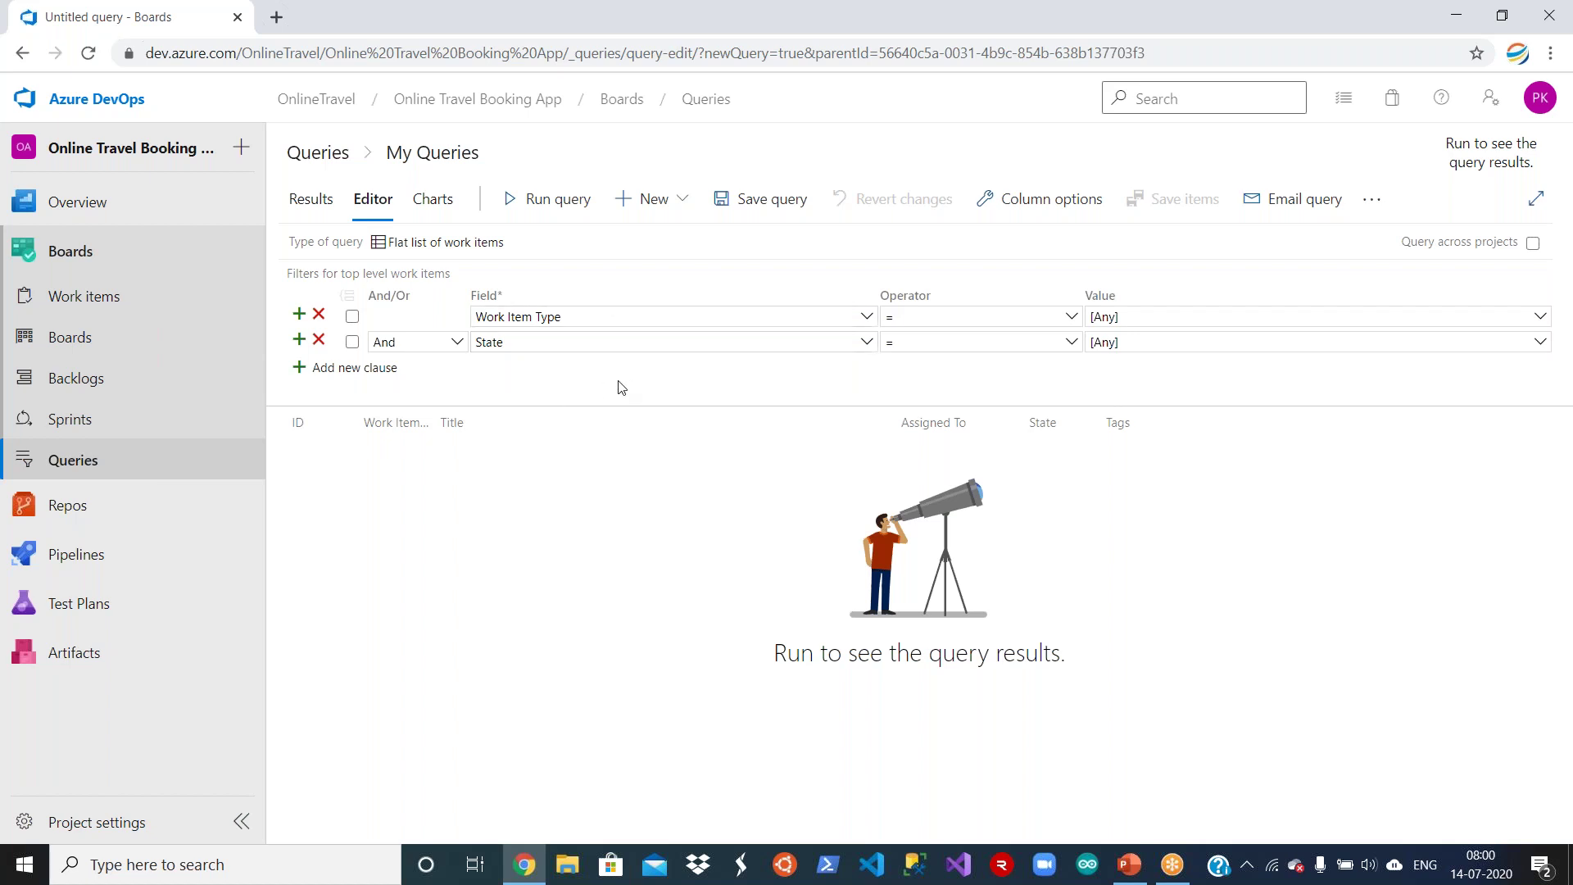
click(865, 322)
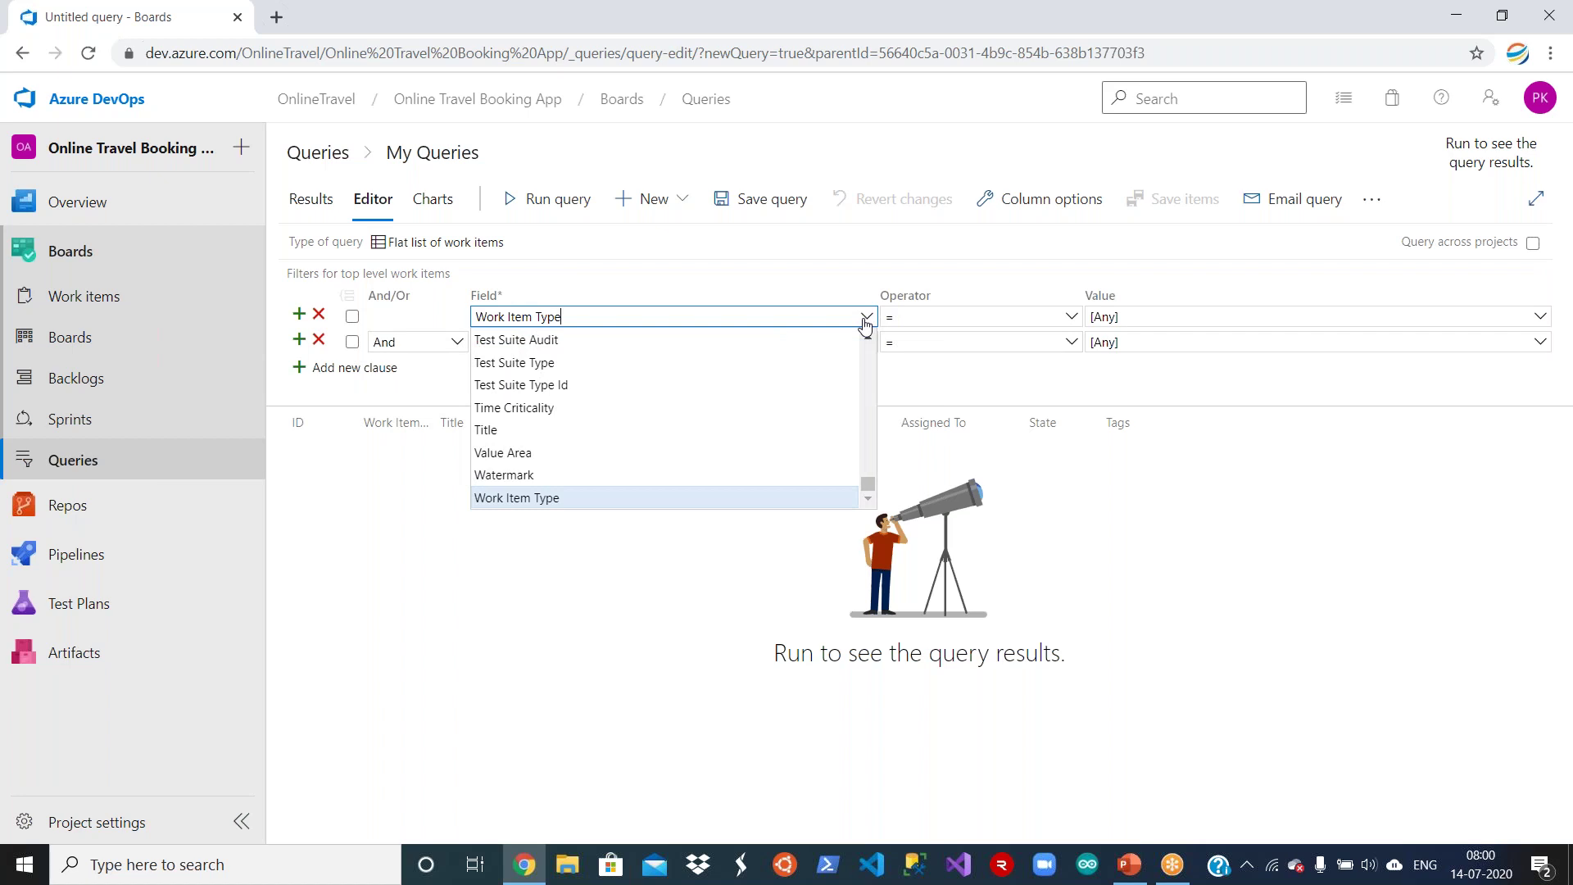
click(580, 763)
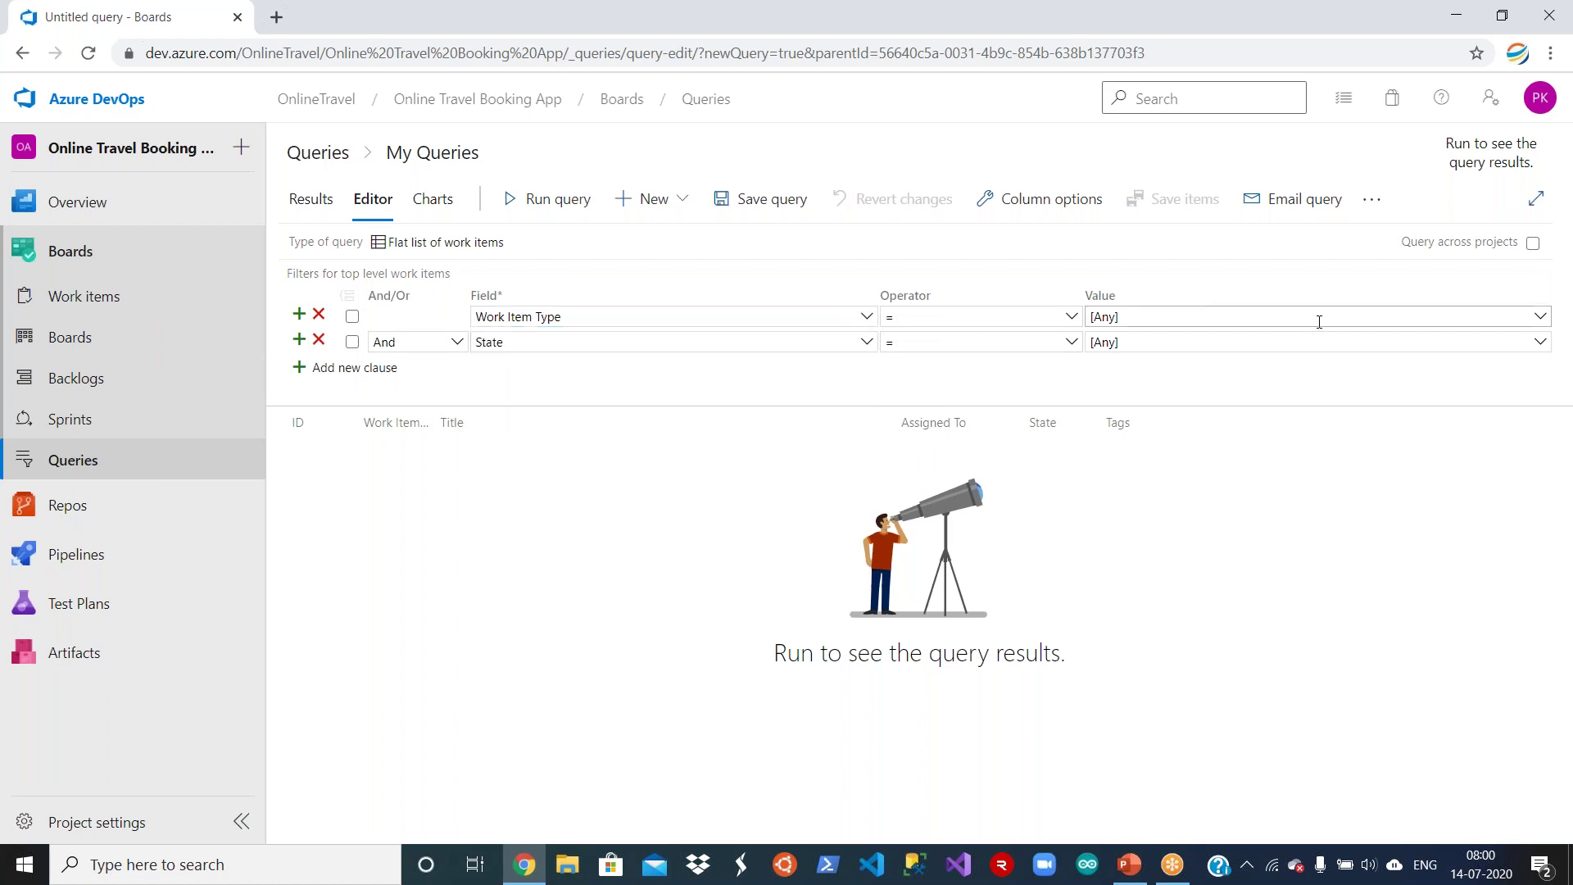
click(1540, 320)
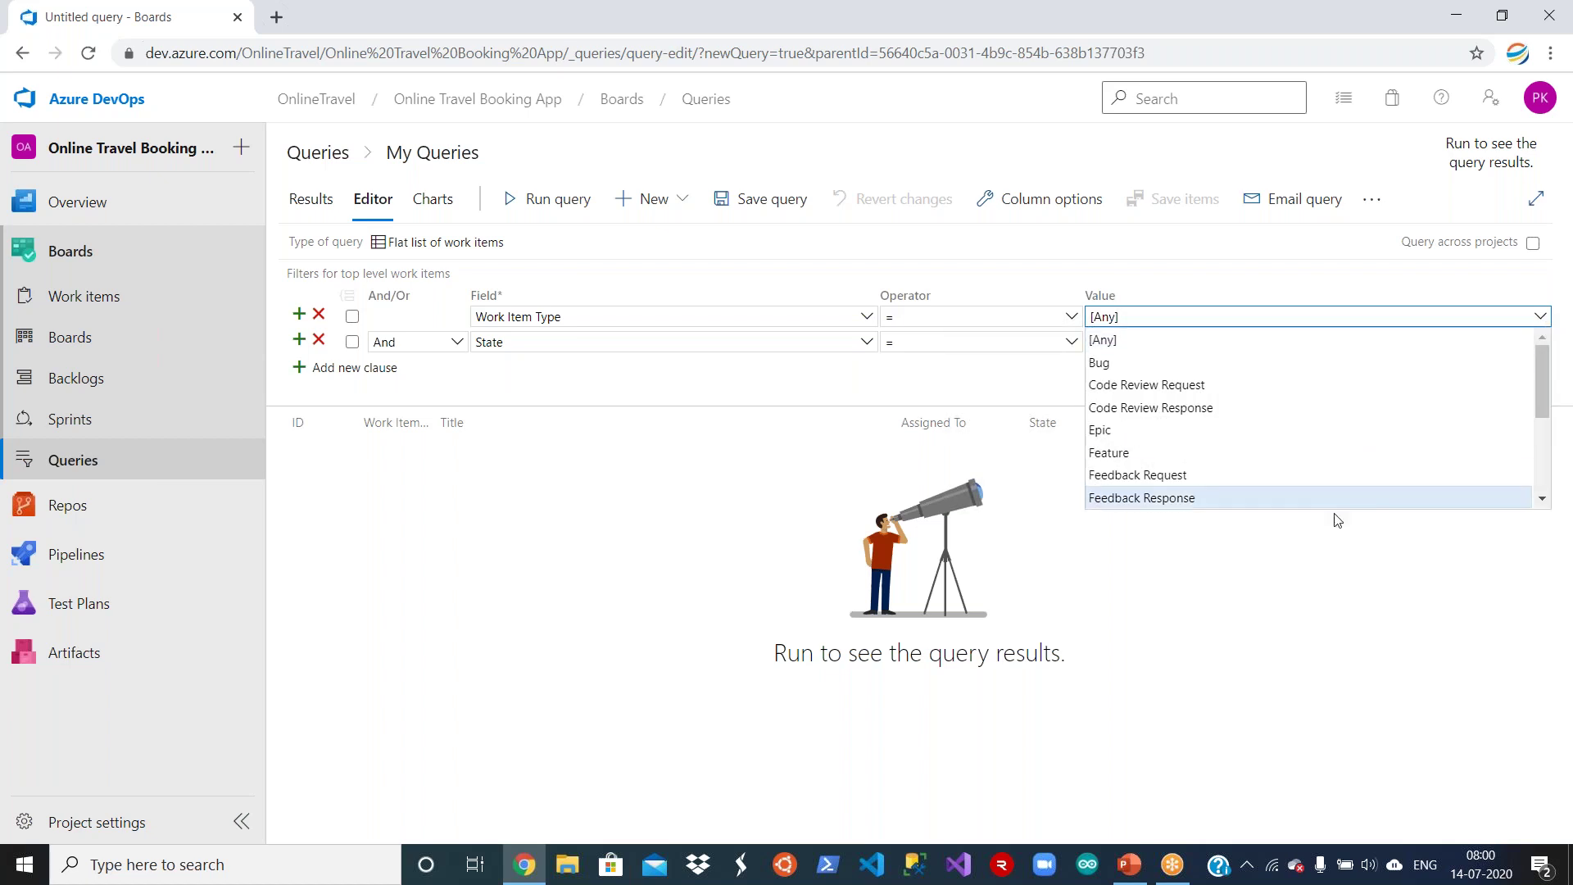
click(1289, 635)
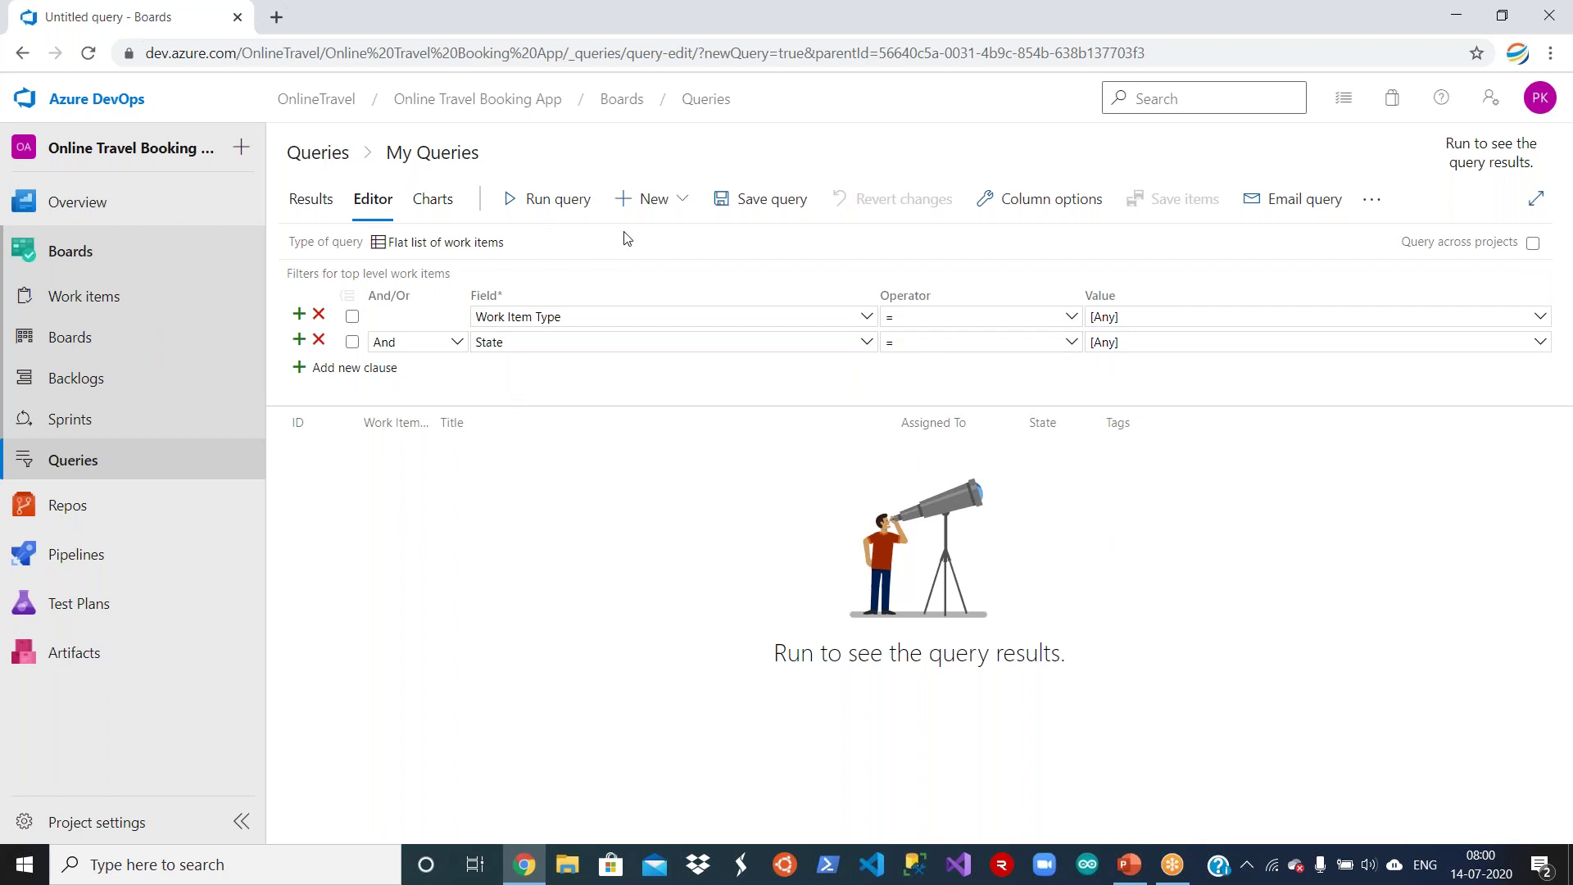
click(547, 211)
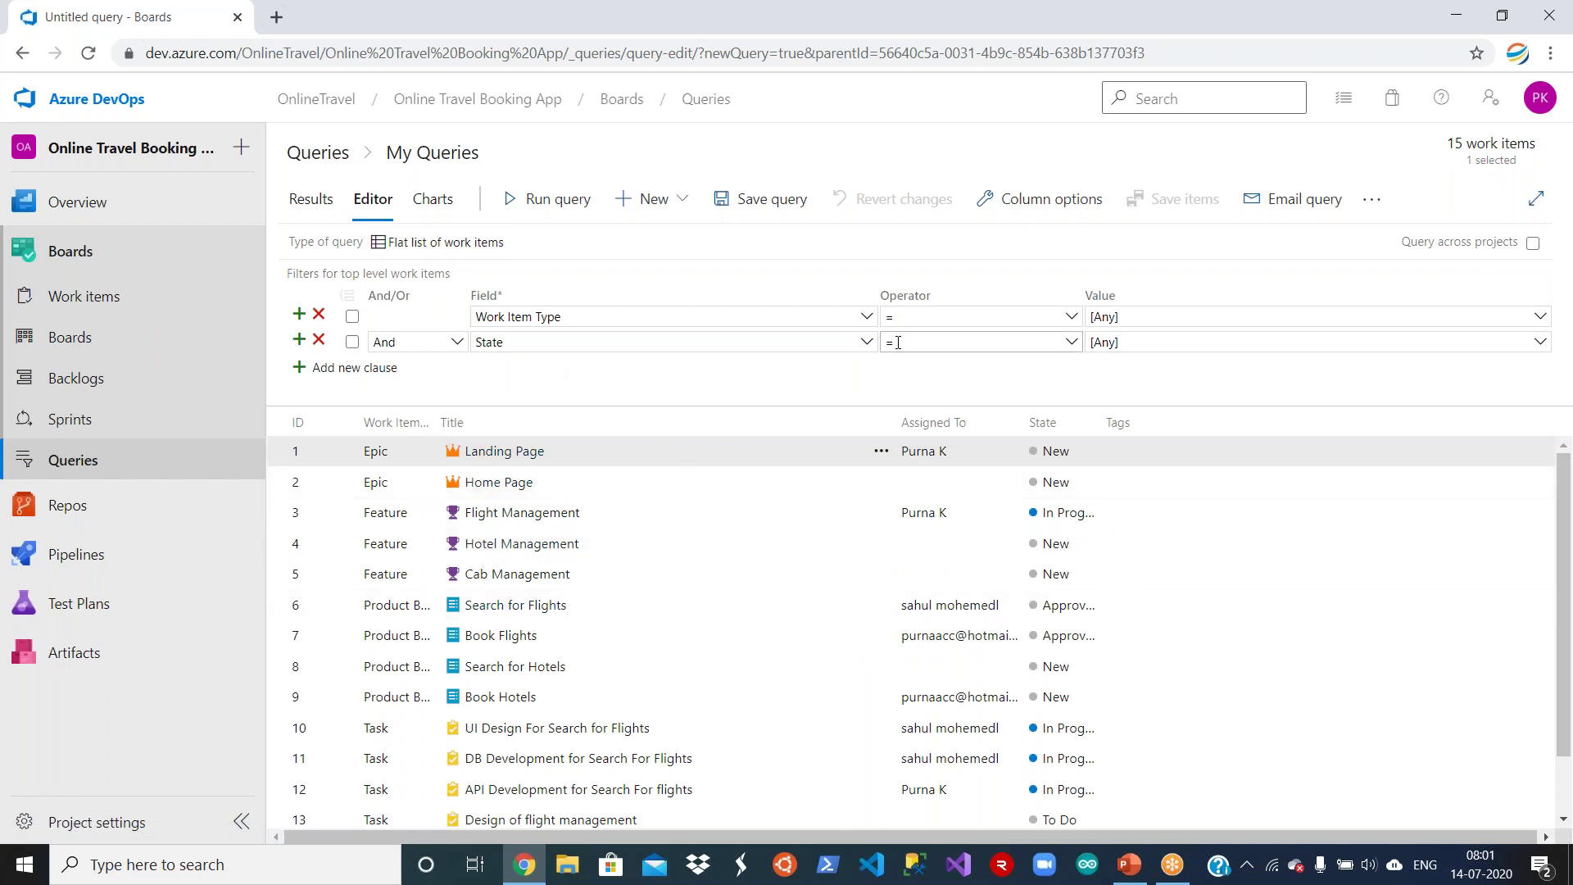
Add an And clause filtering Assigned To on the team member with the unnamed hotmail account and run the query.
click(352, 367)
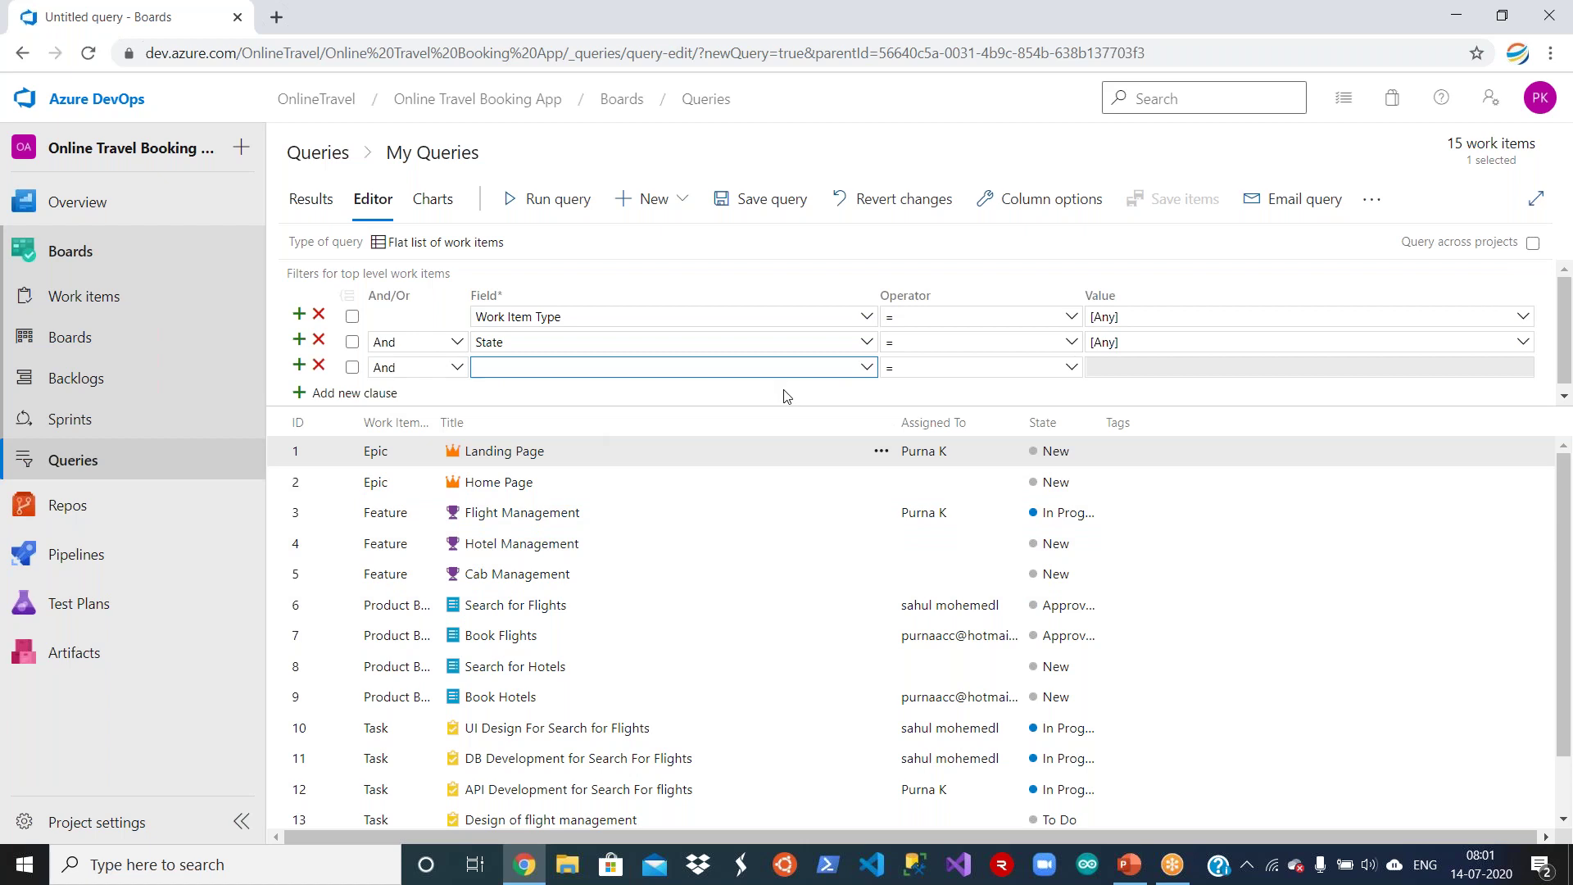
click(866, 368)
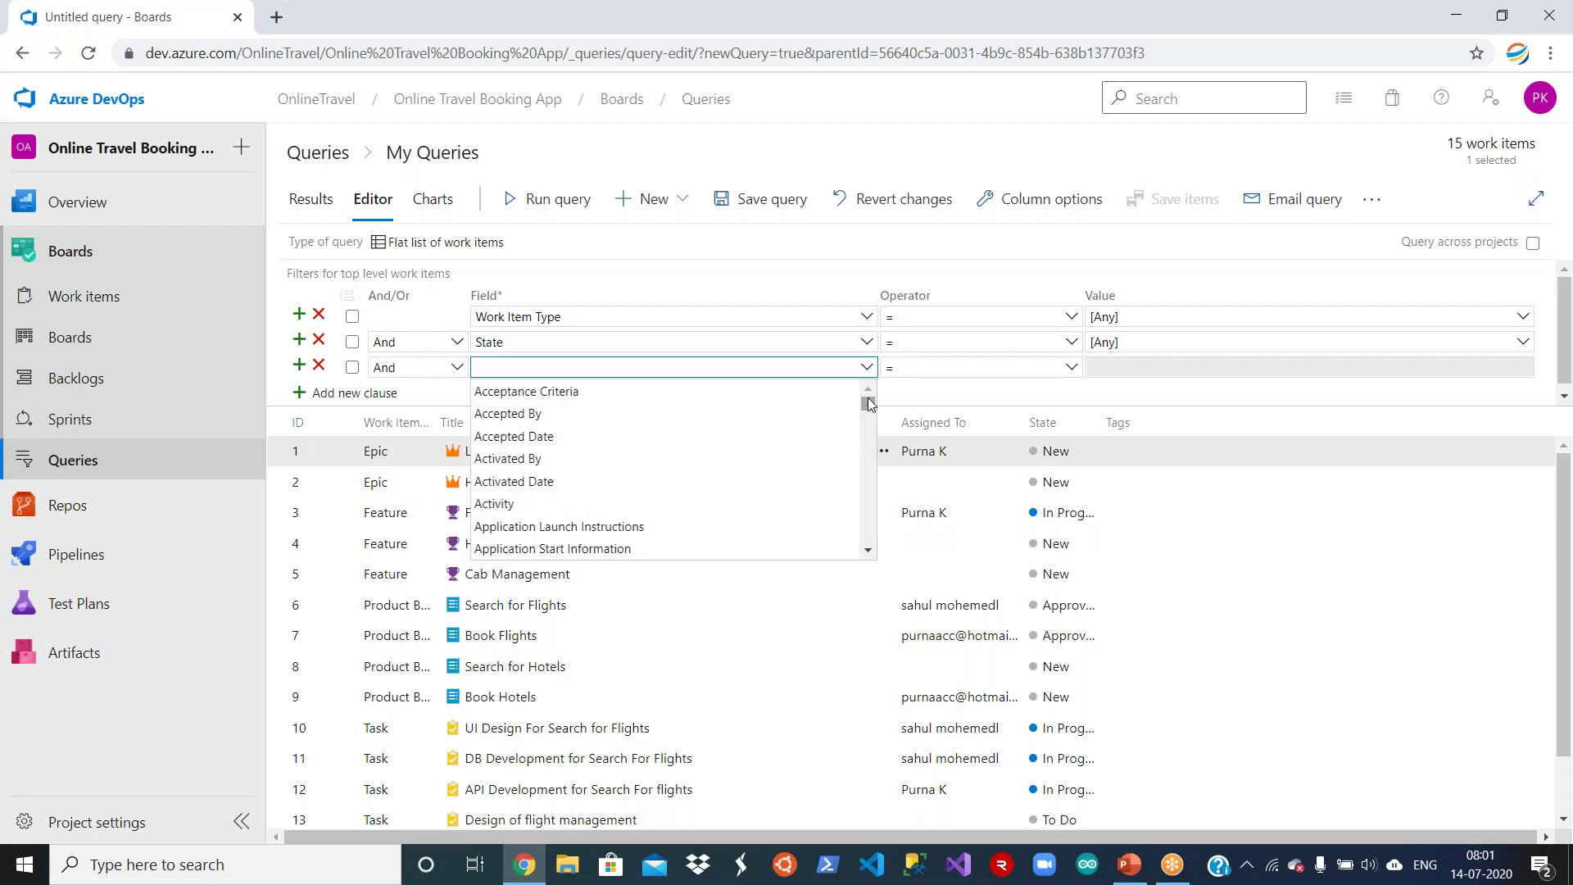
drag(868, 406, 871, 415)
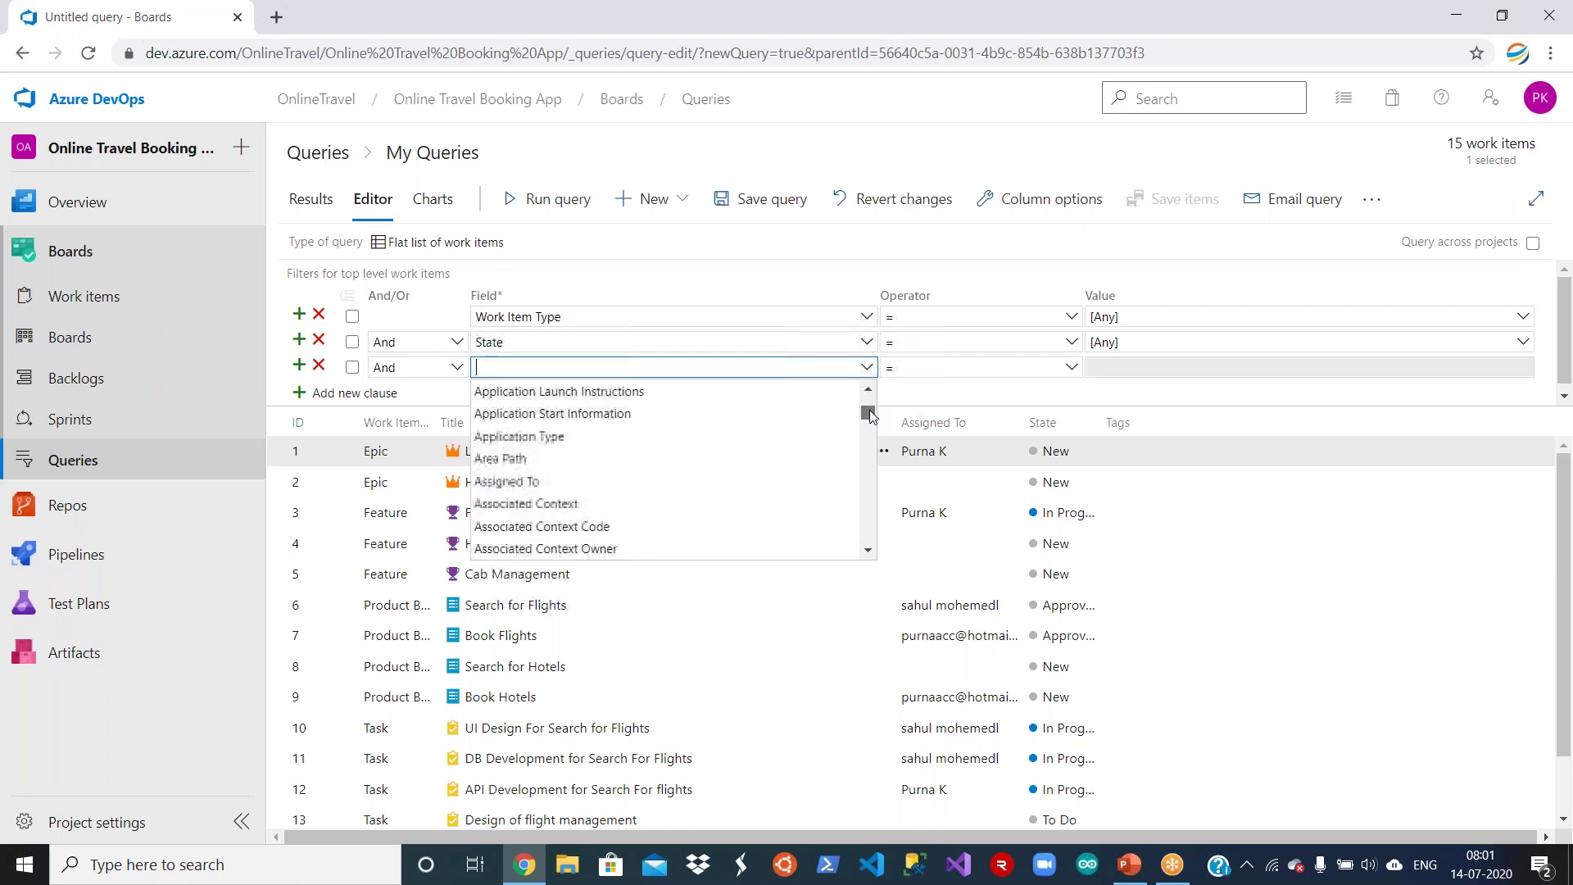
click(763, 483)
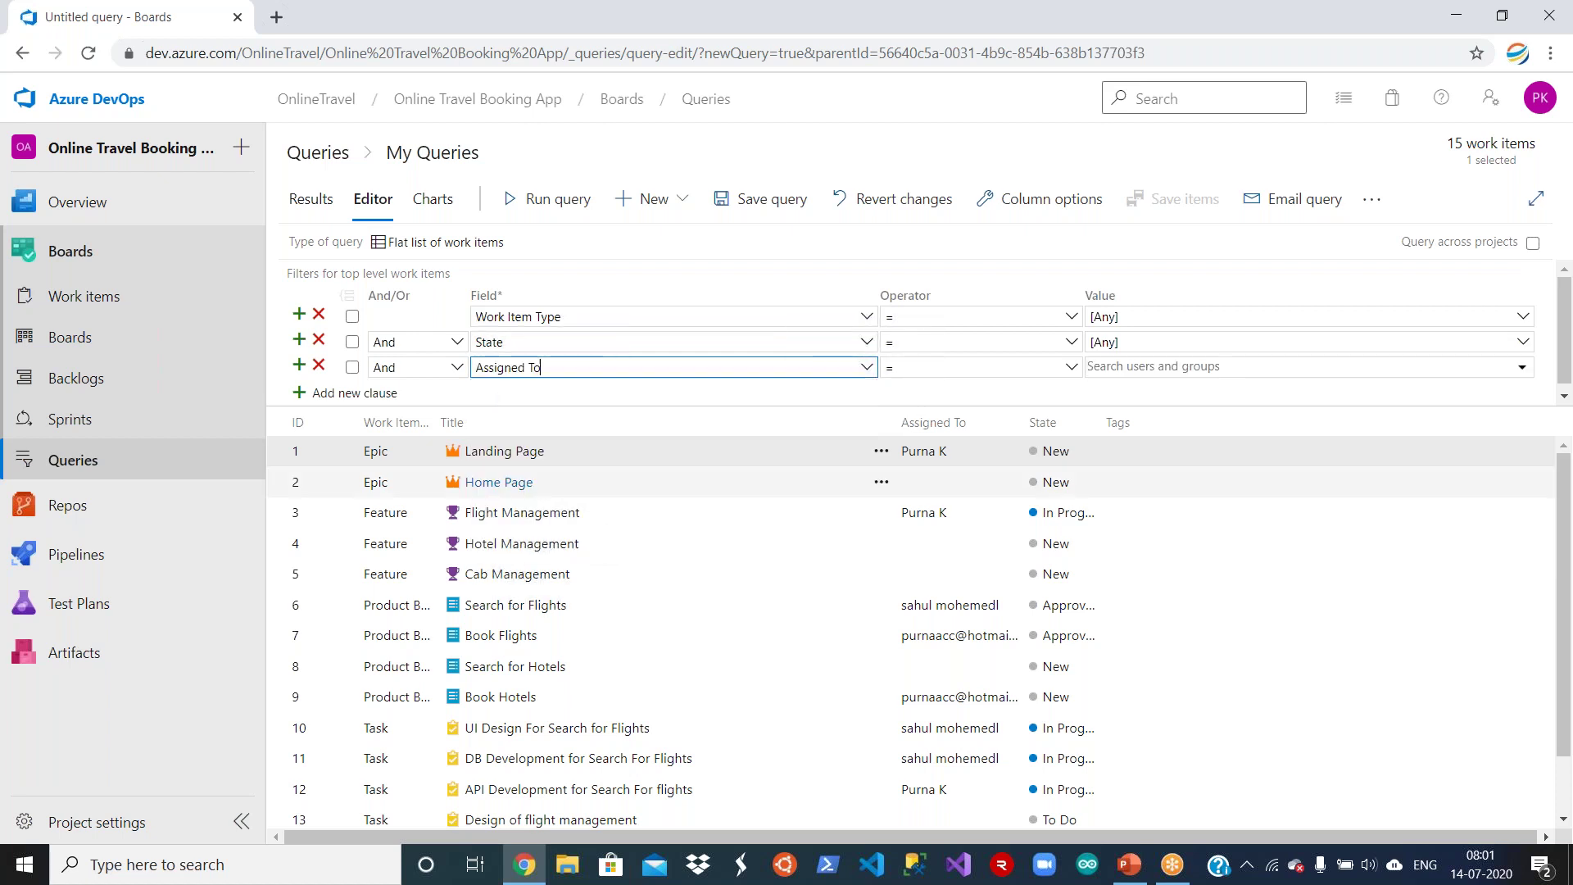
click(1154, 370)
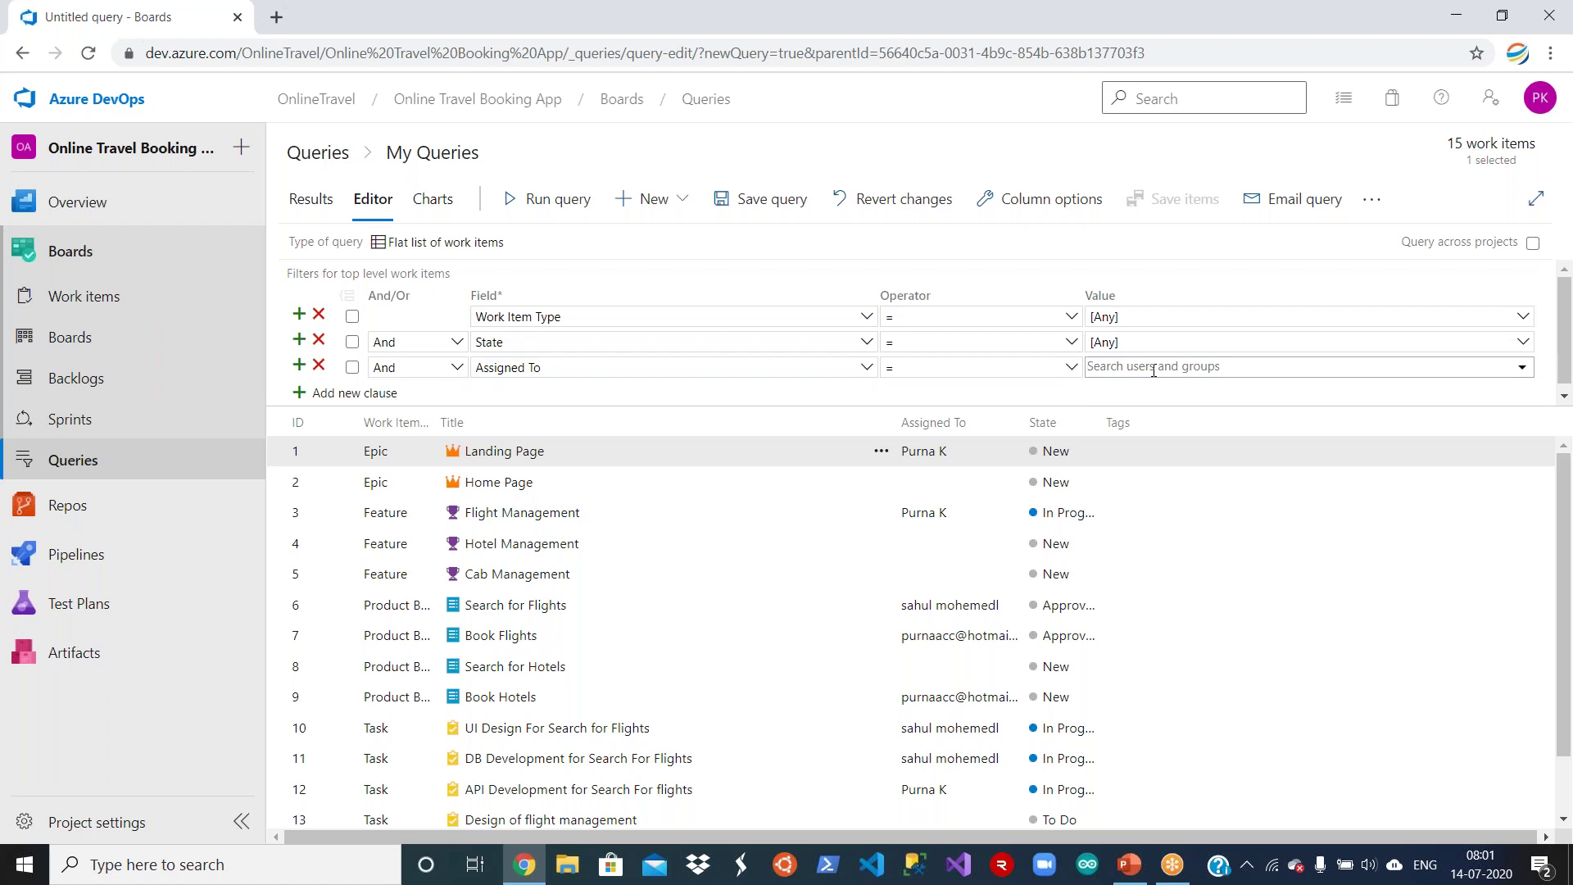
click(1523, 369)
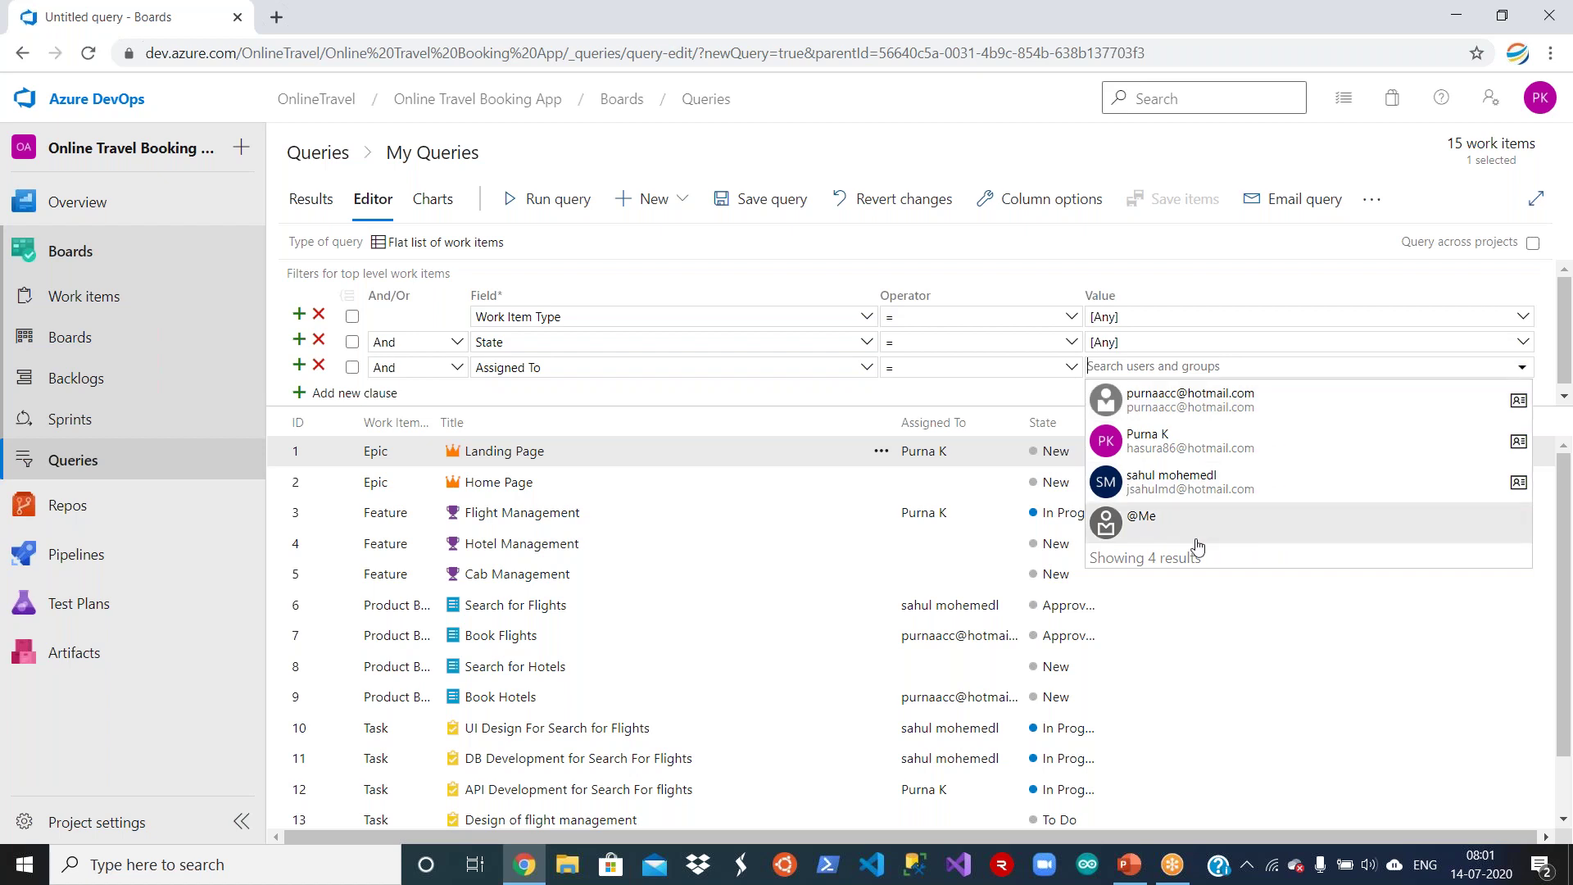
click(1256, 416)
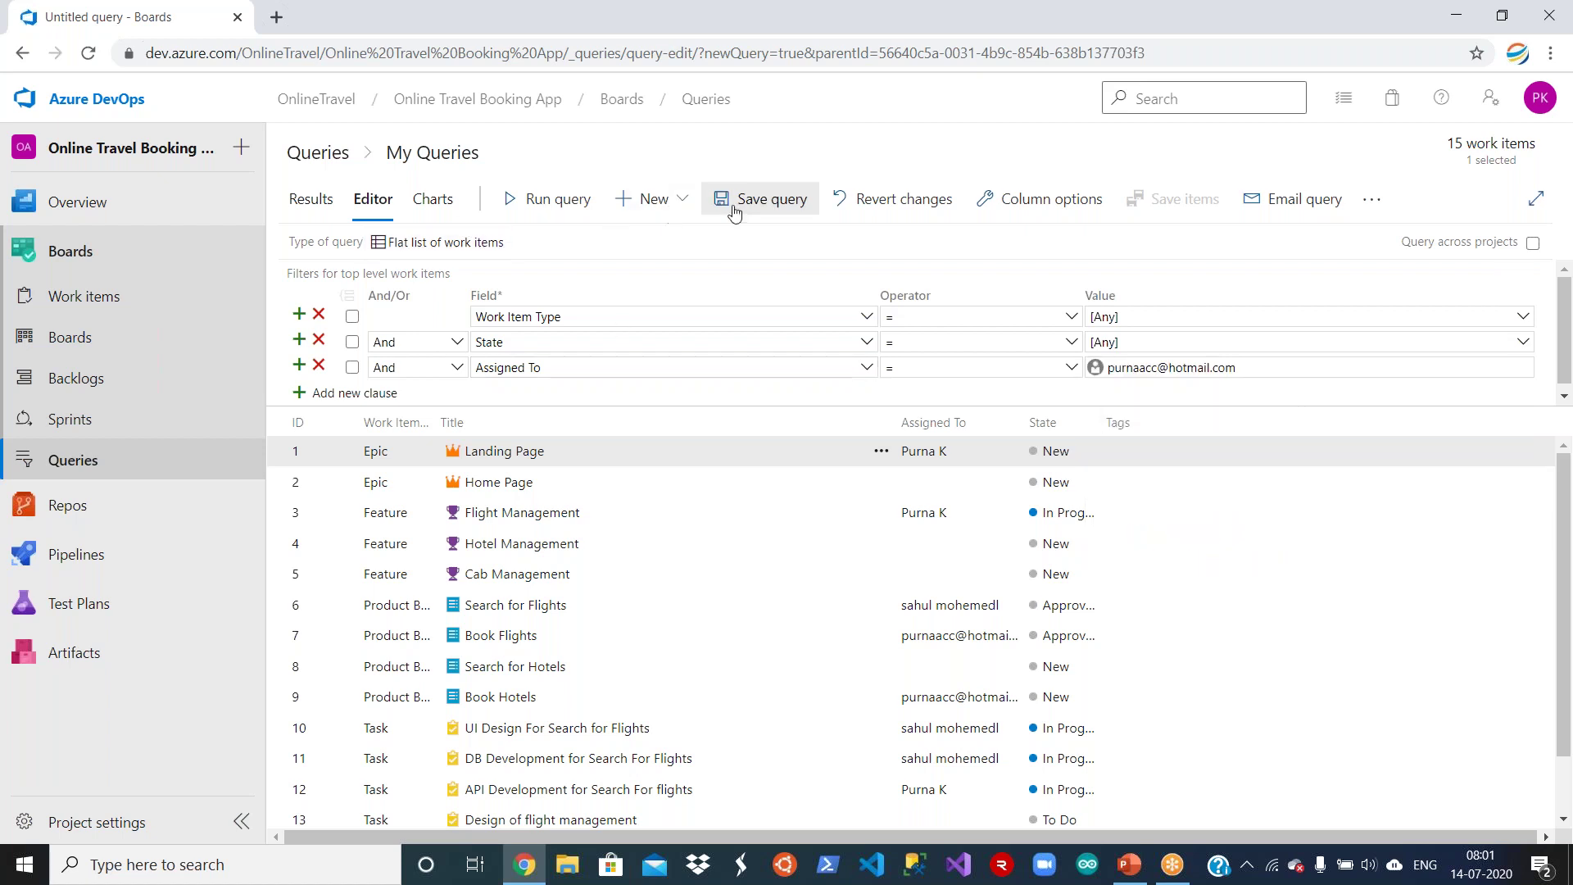
click(573, 202)
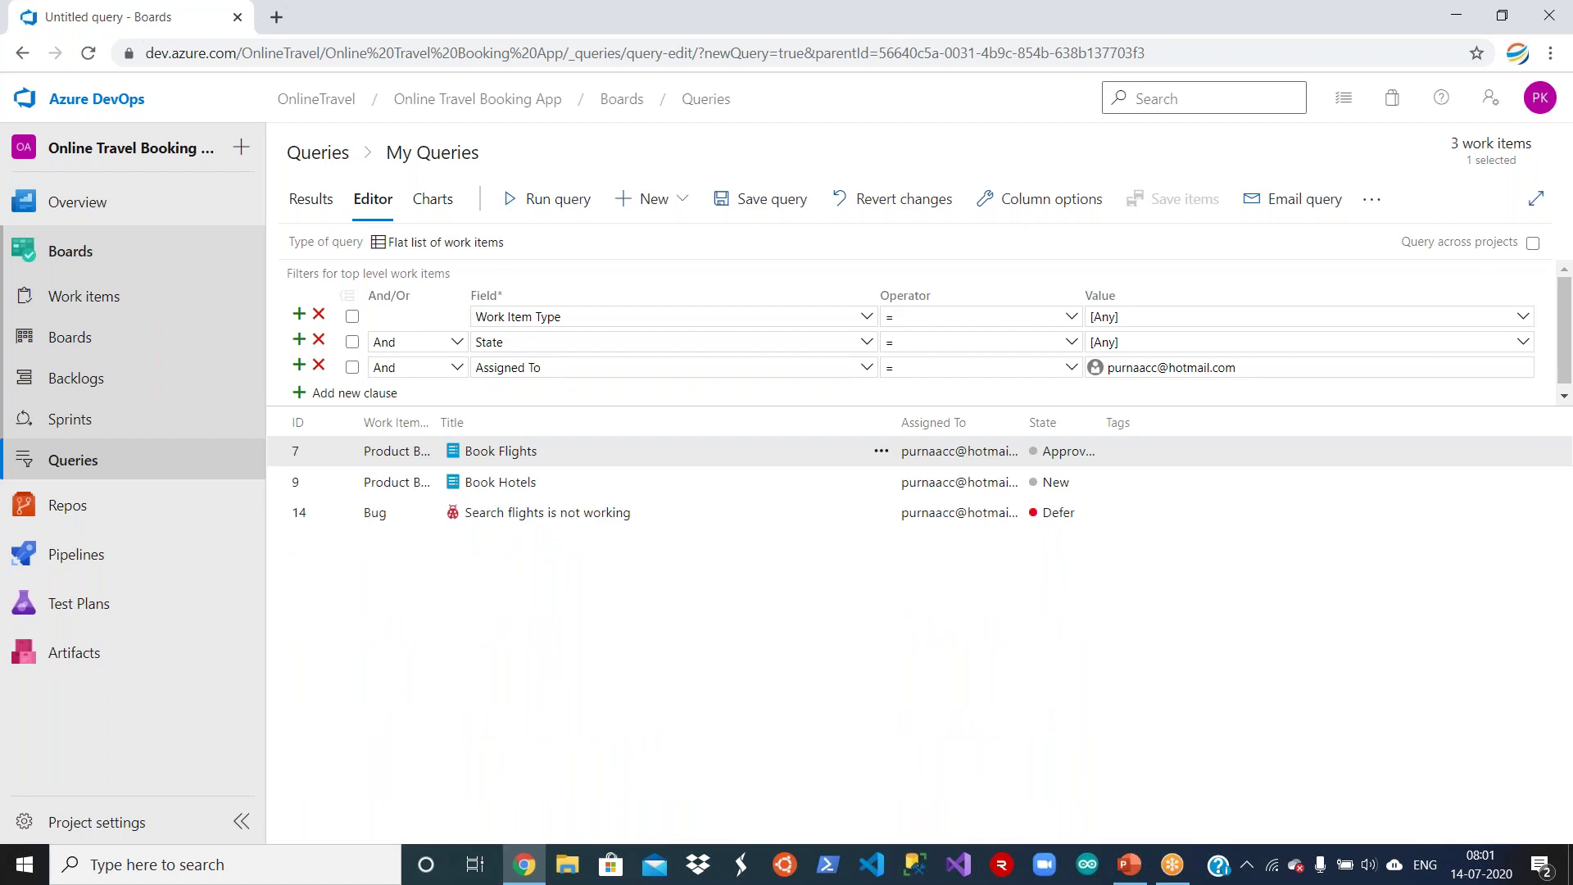
Check the unsaved query's charts, return to its results and save it in My Queries under the team member's first name.
click(442, 205)
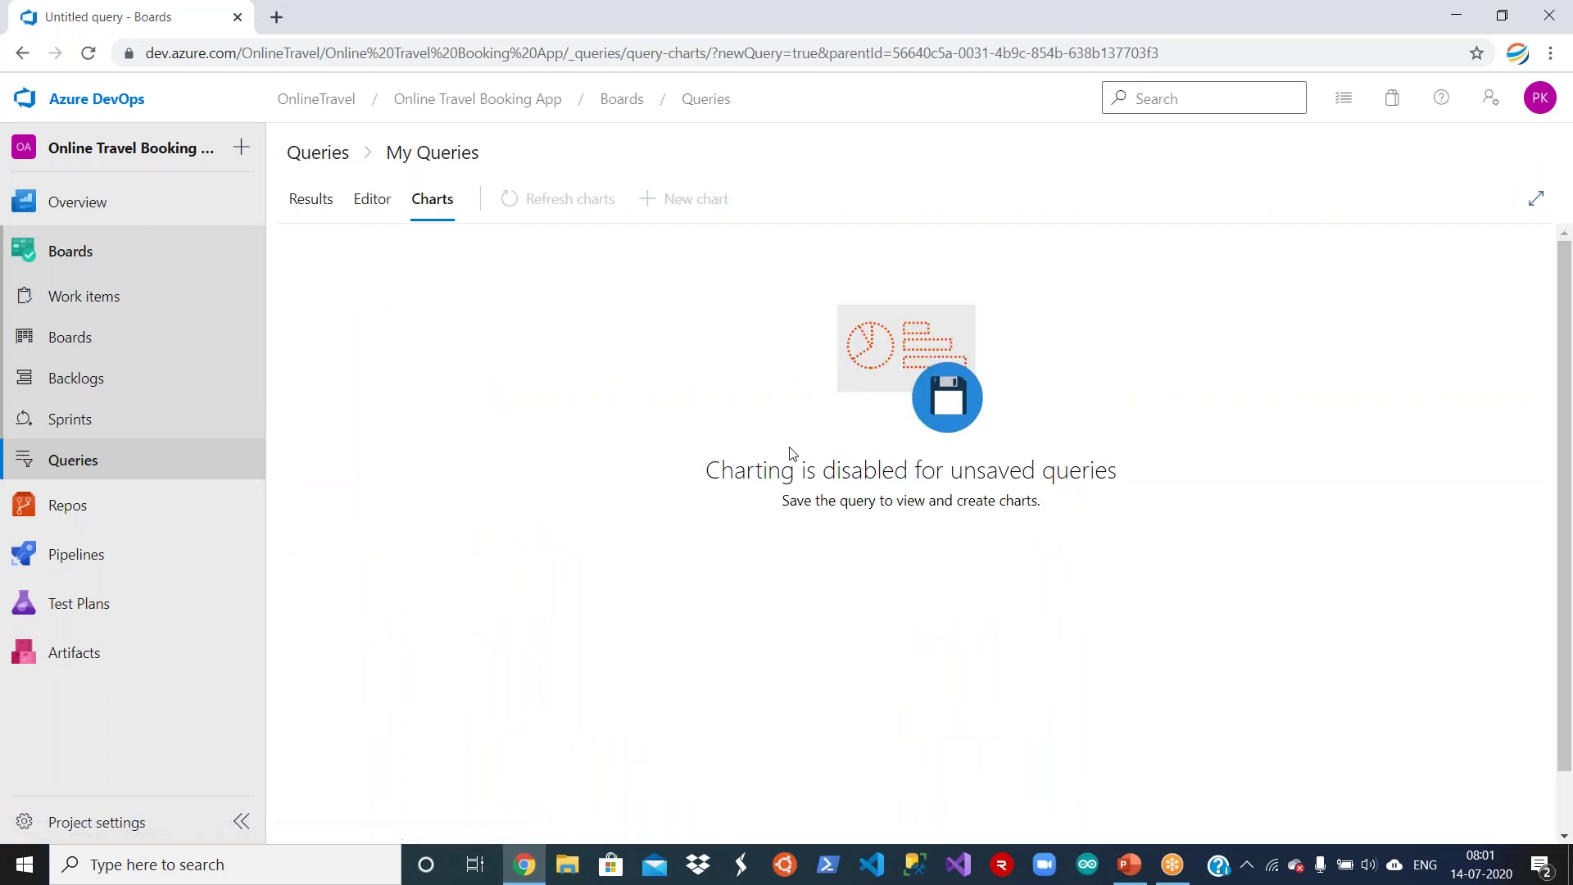
drag(954, 477, 1147, 480)
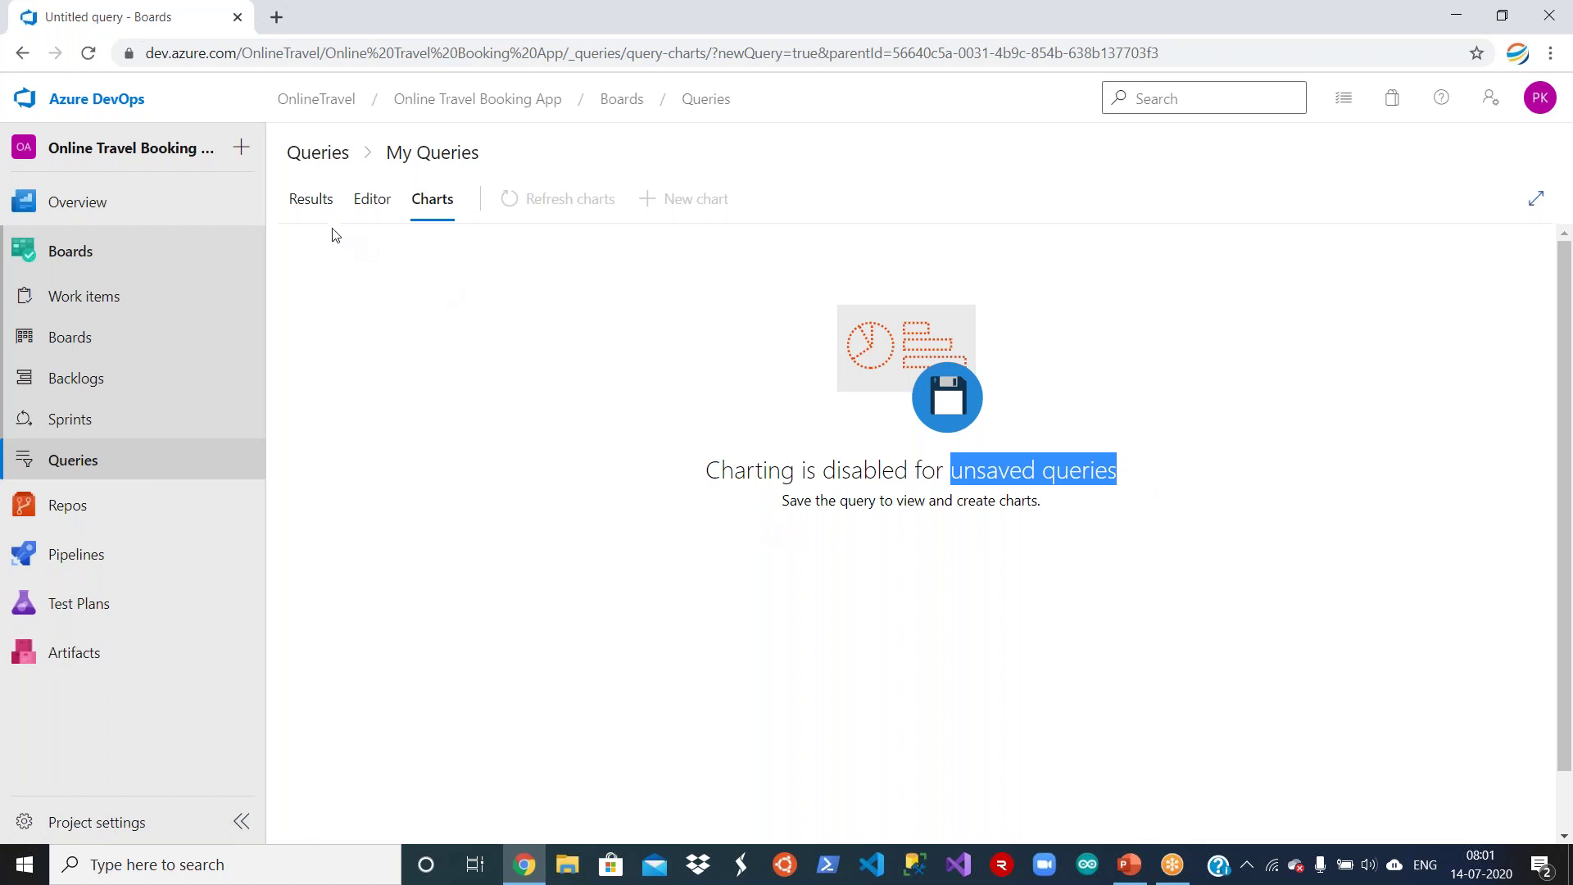
click(316, 206)
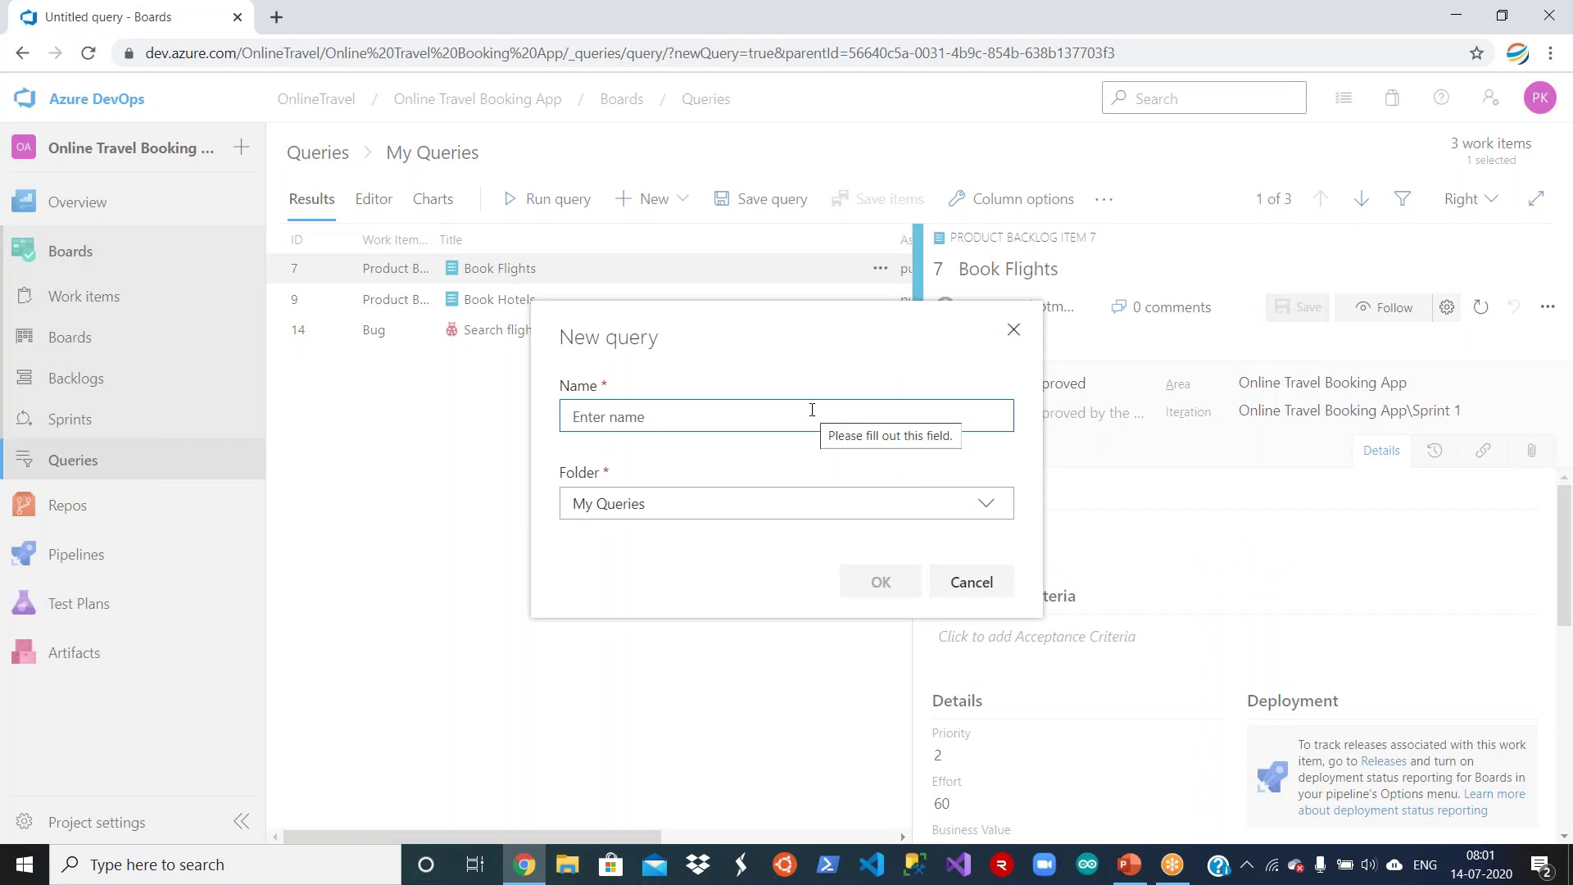
click(812, 410)
text(Purna)
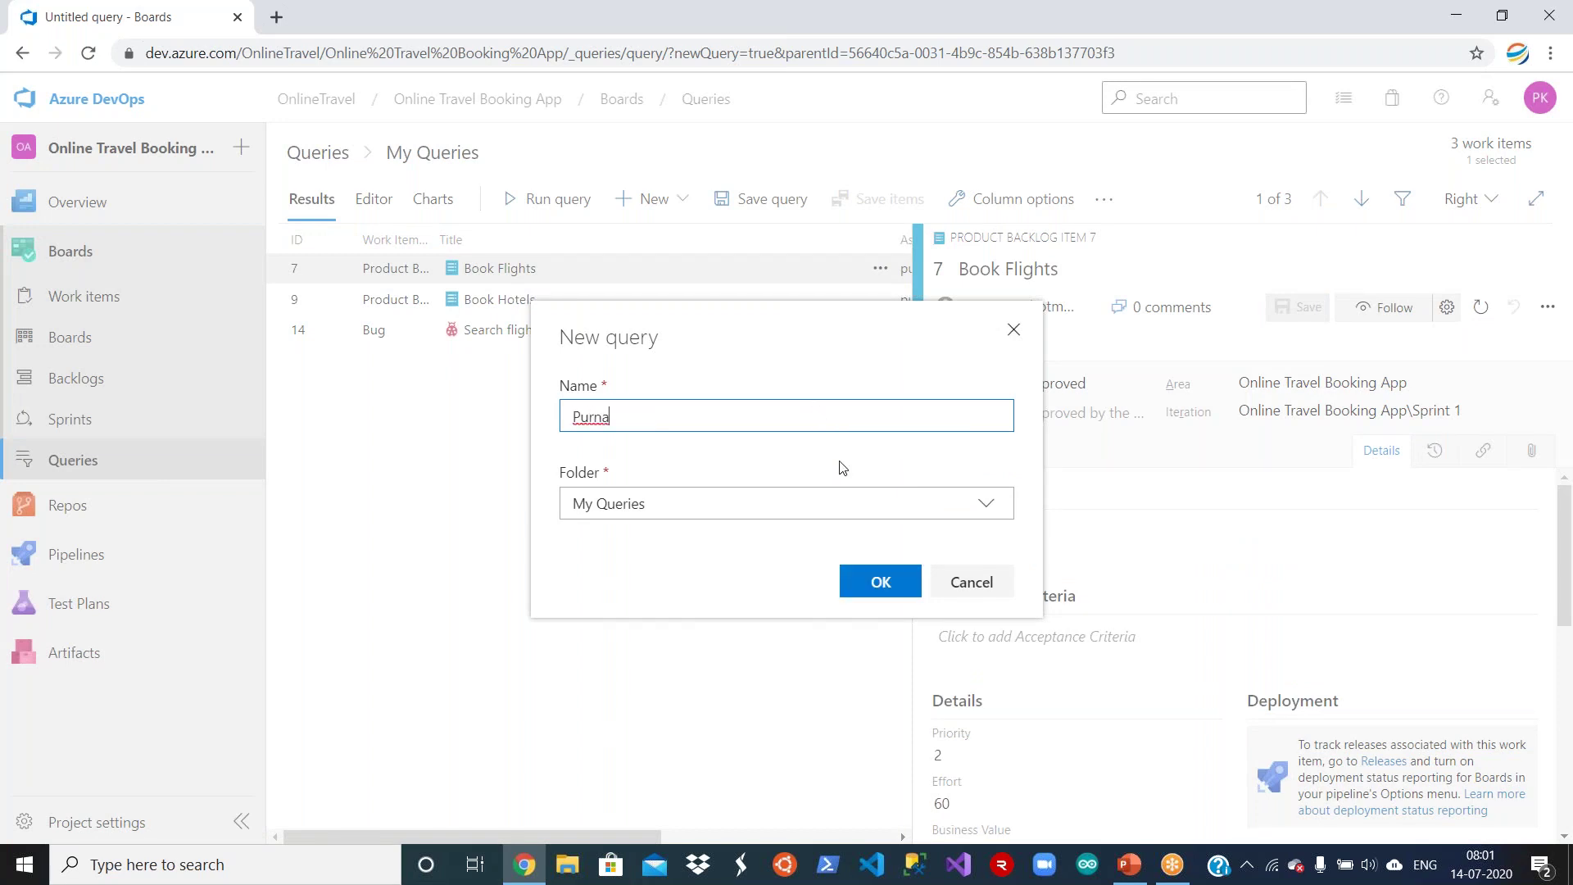
click(836, 492)
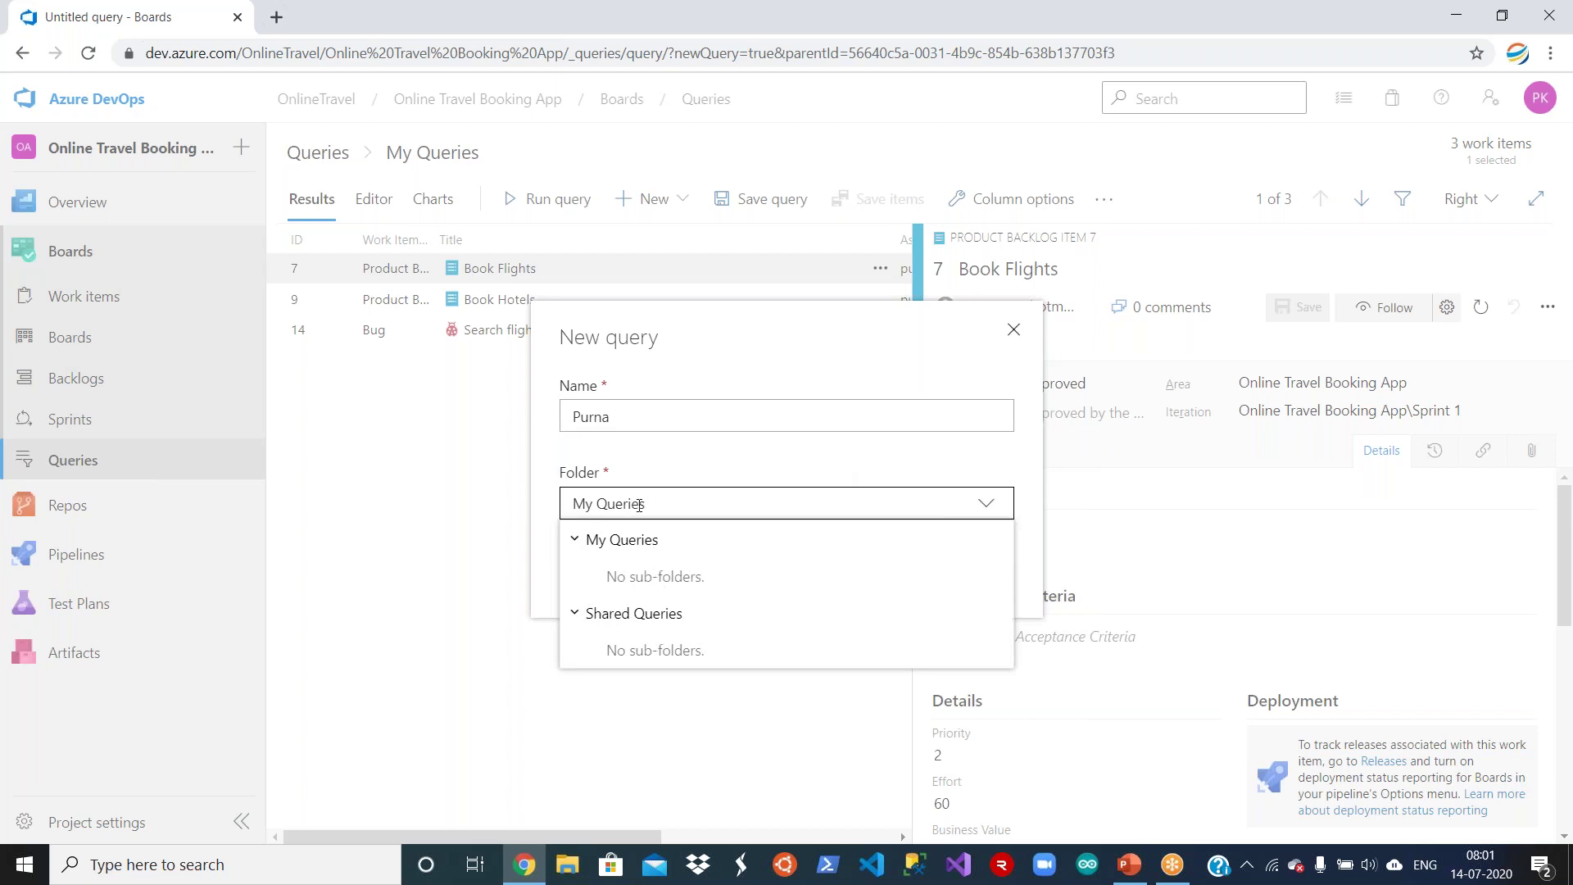
click(720, 453)
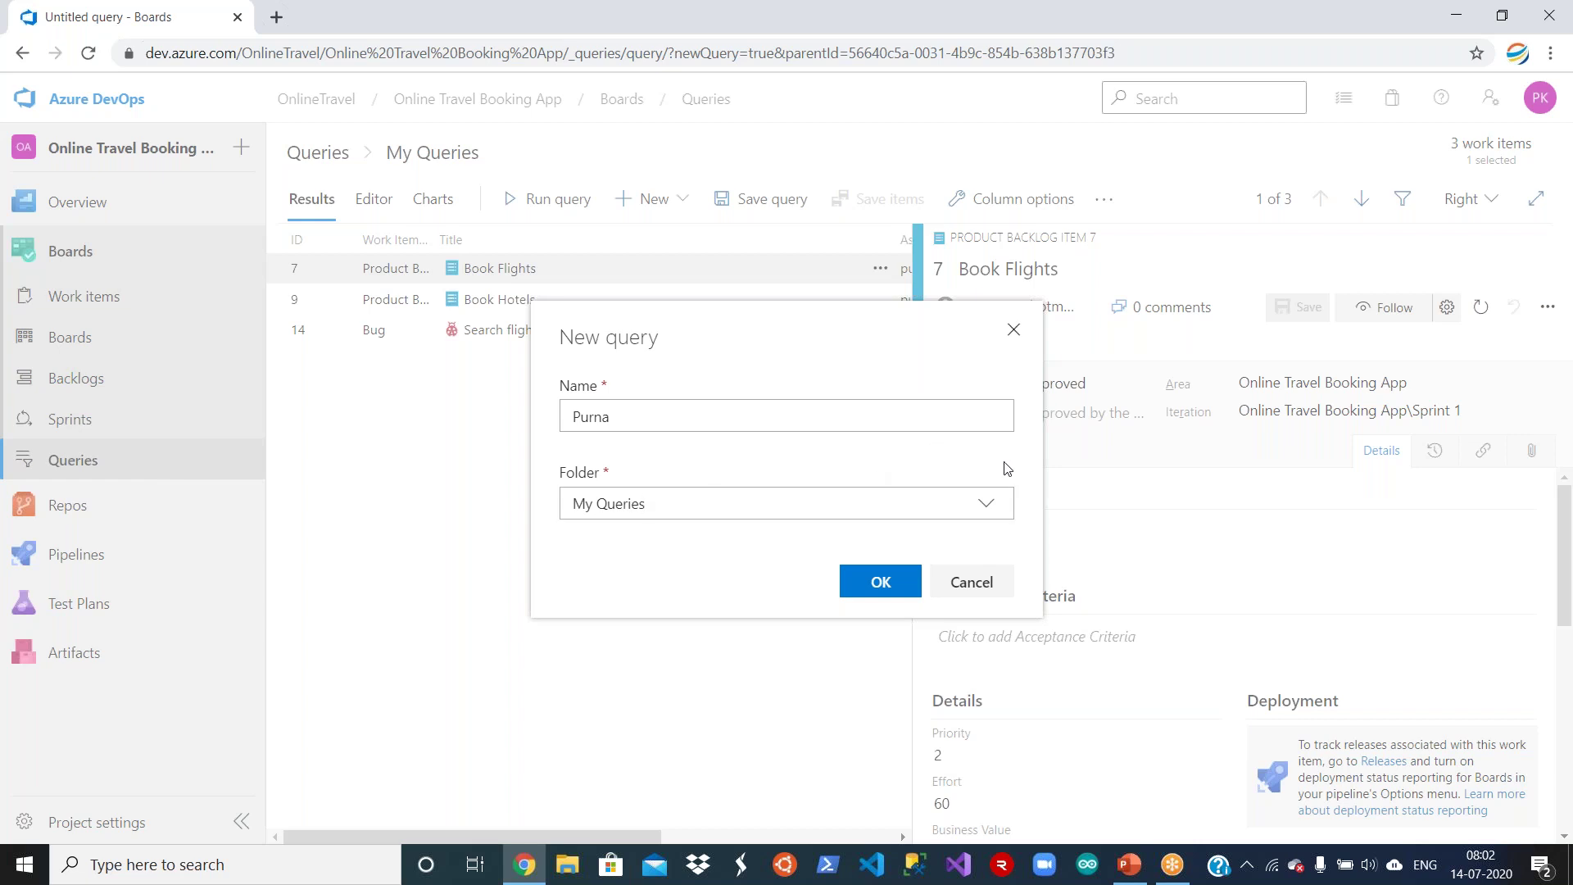
click(996, 508)
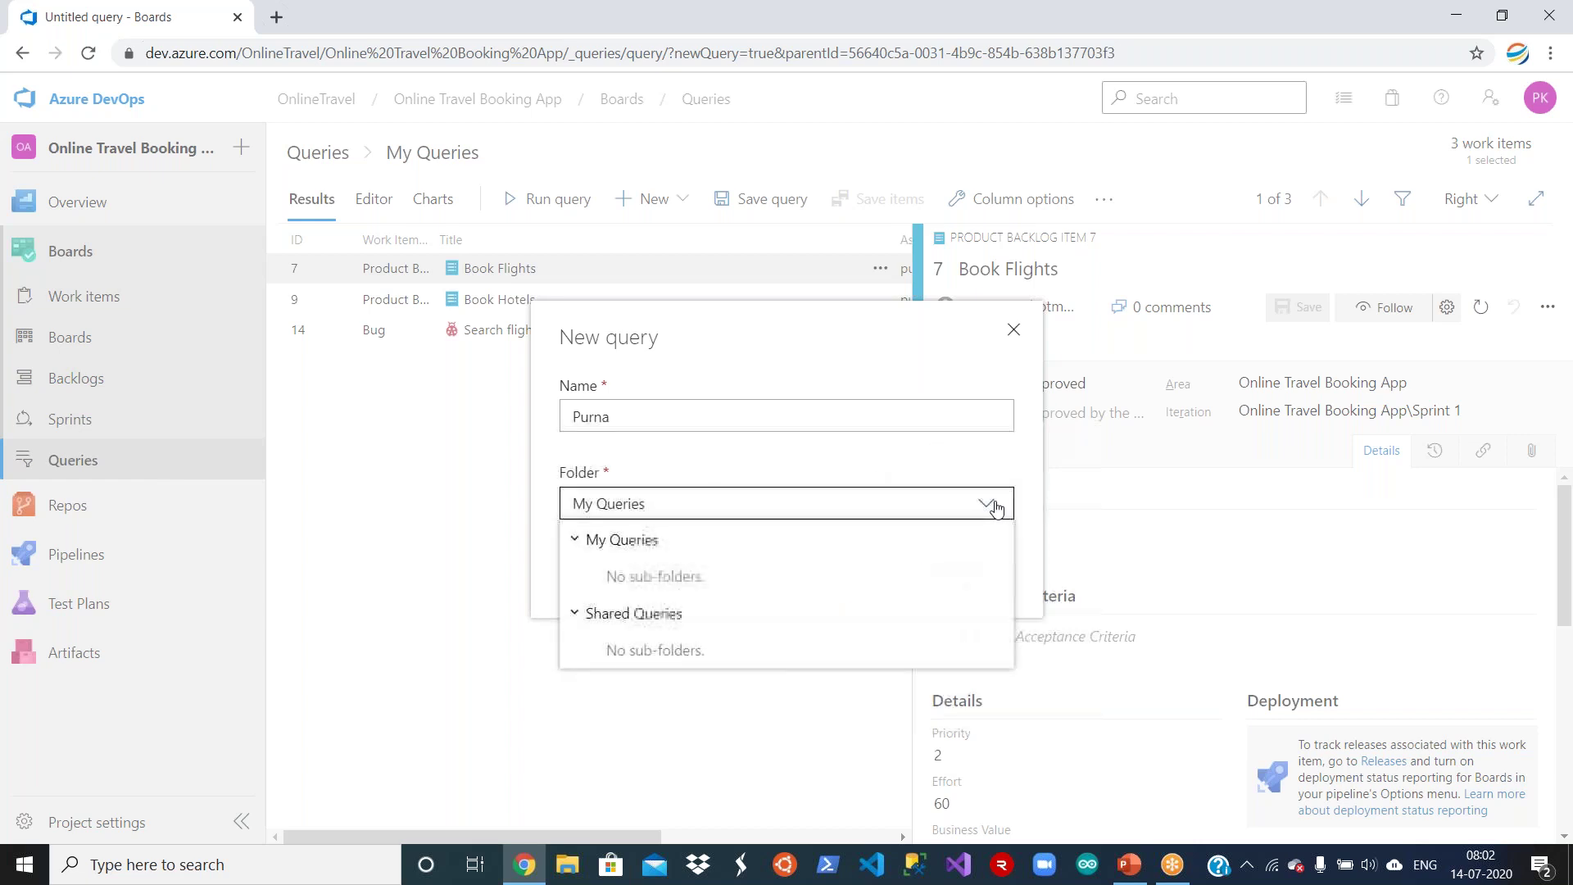
click(696, 551)
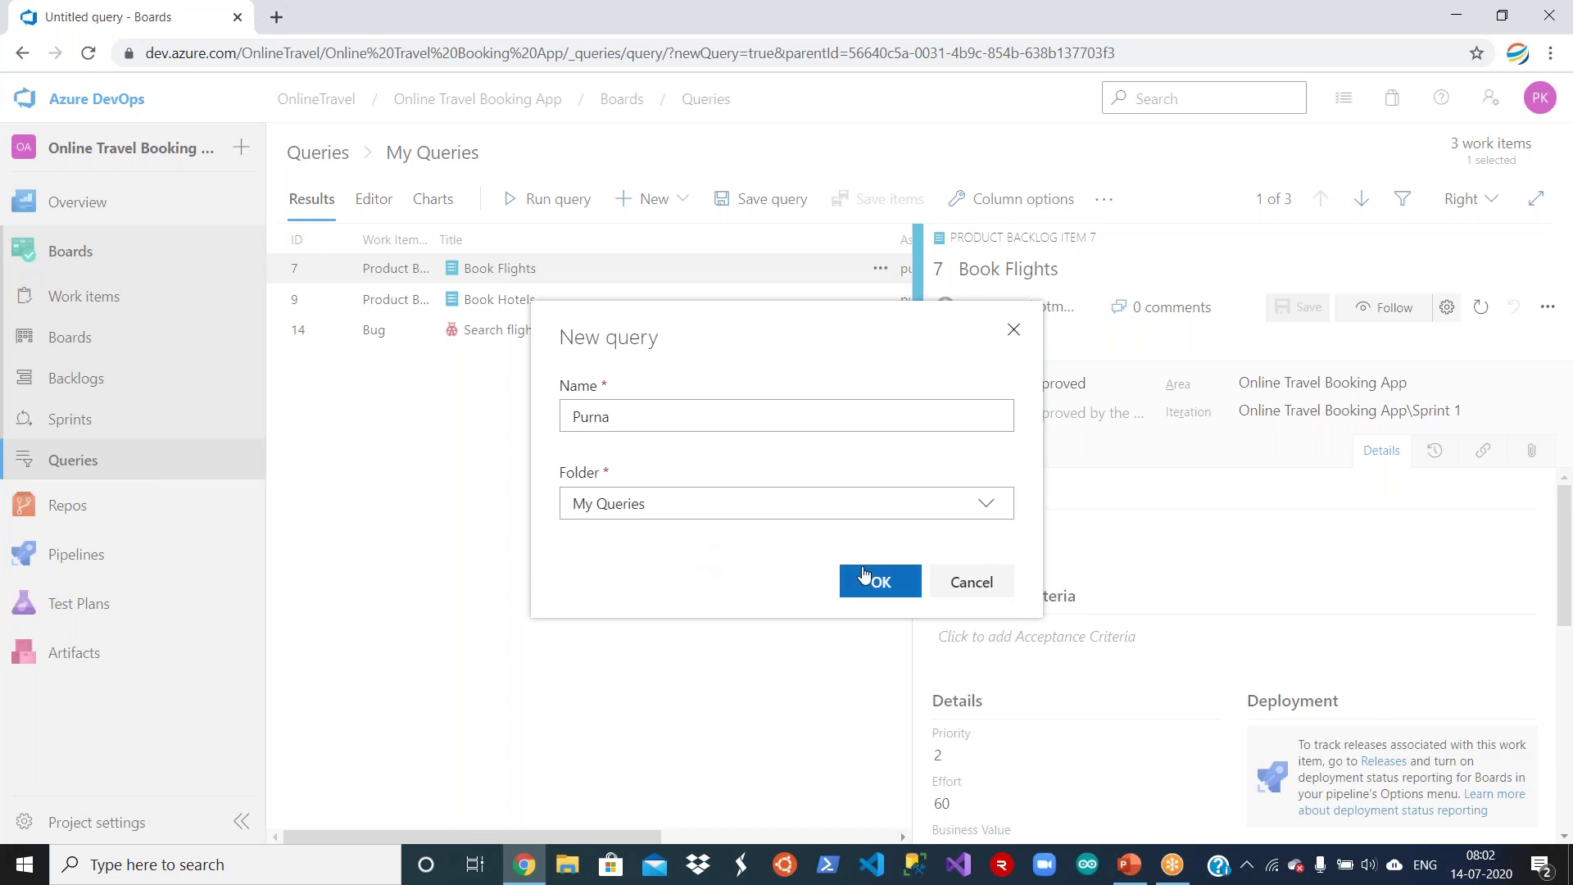
click(875, 597)
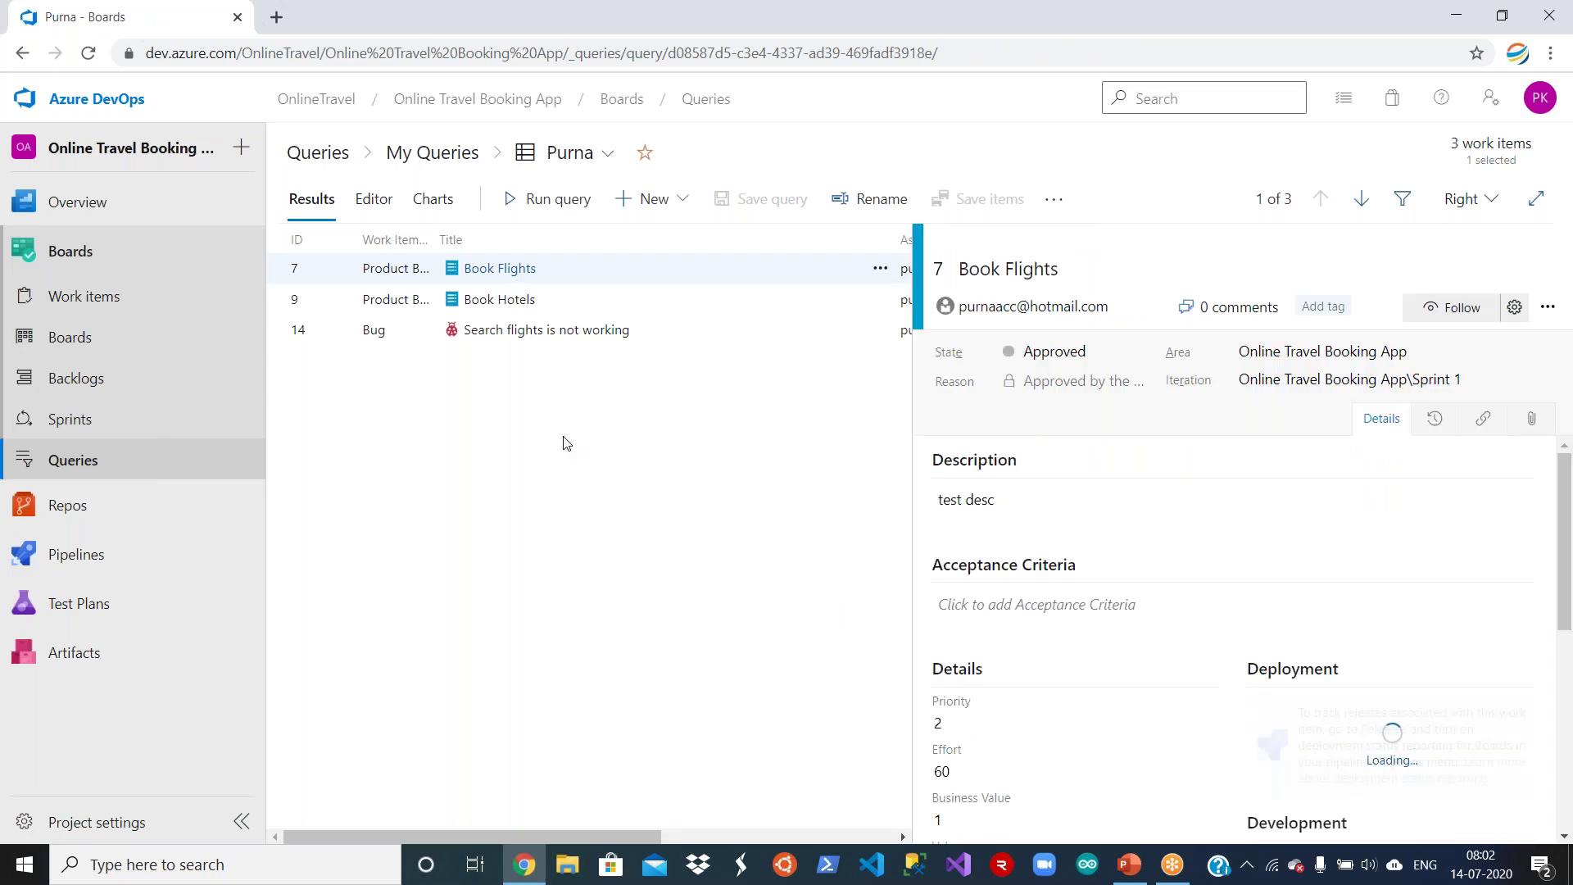
Create a pie chart for the saved query, grouped by State with a count of work items, and view its chart options.
click(438, 203)
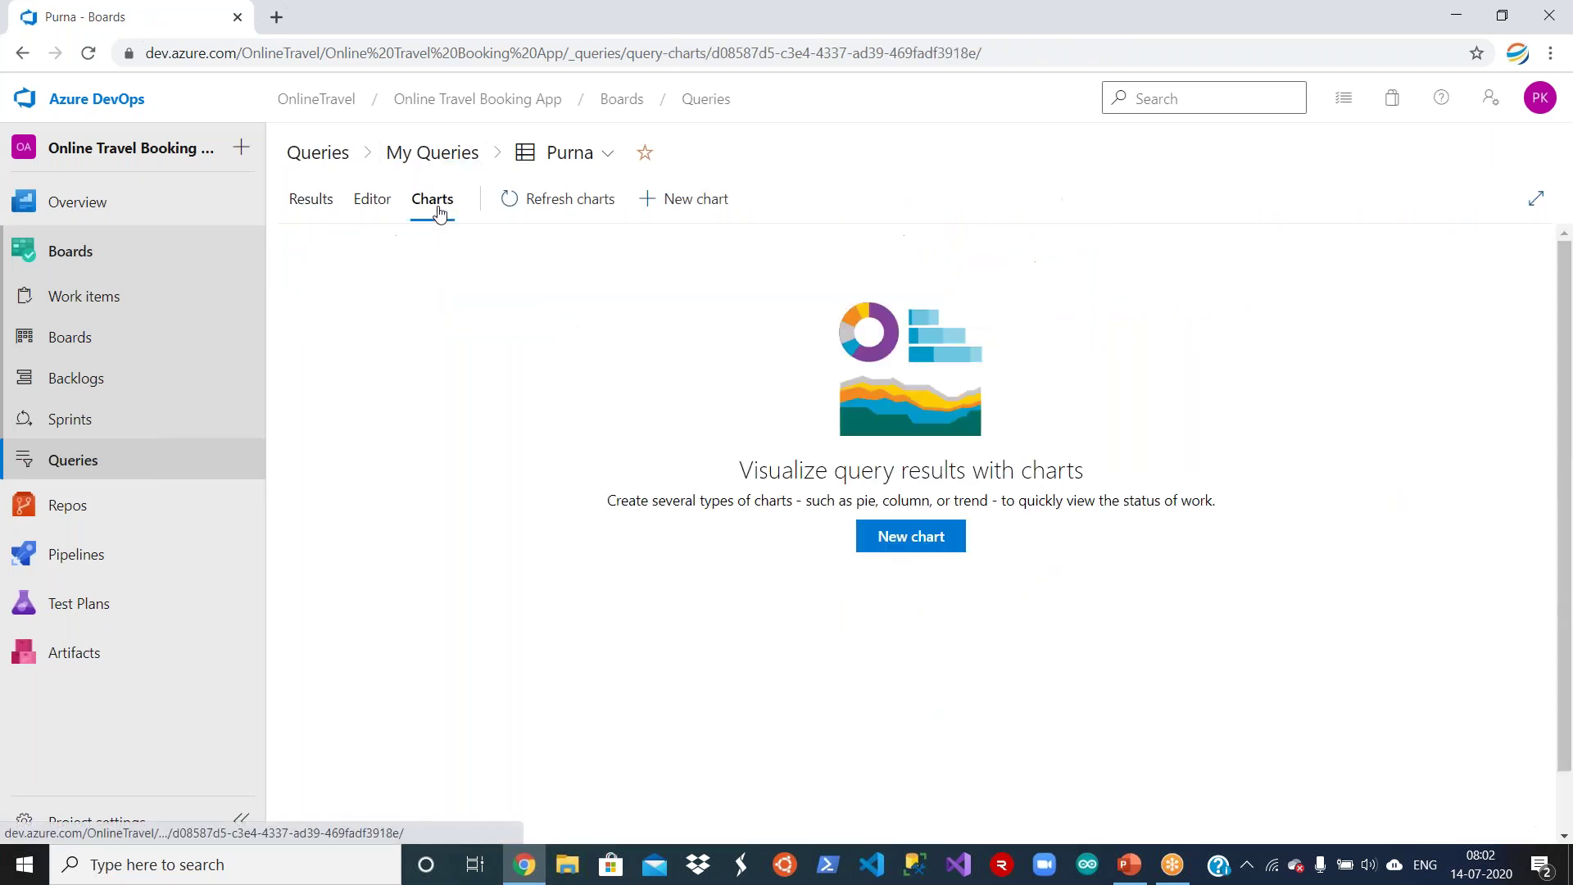
click(891, 550)
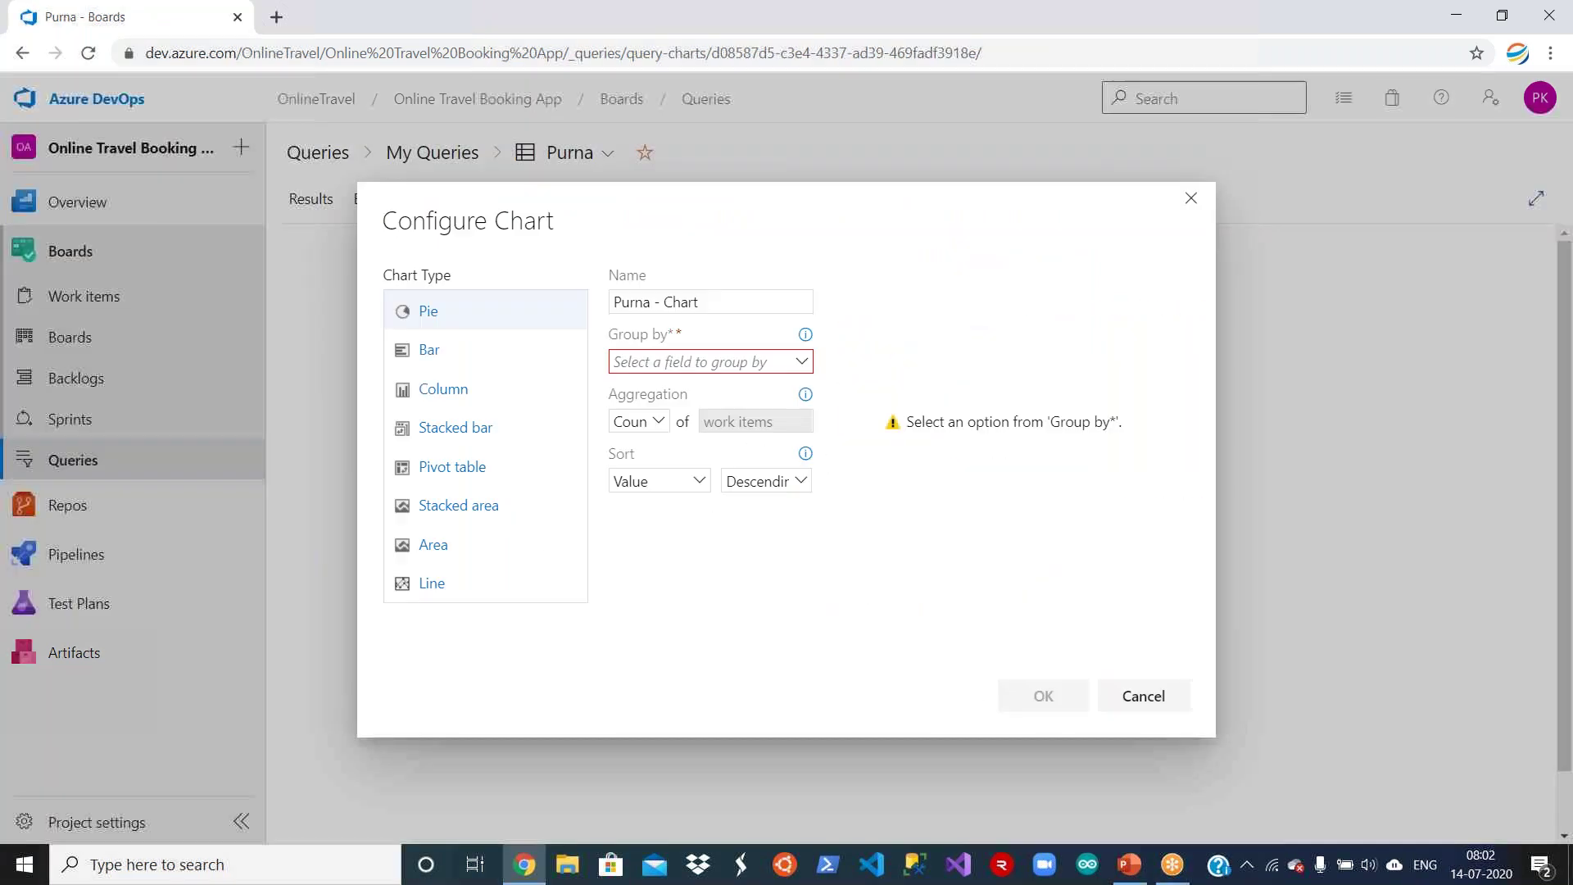
click(443, 360)
click(446, 320)
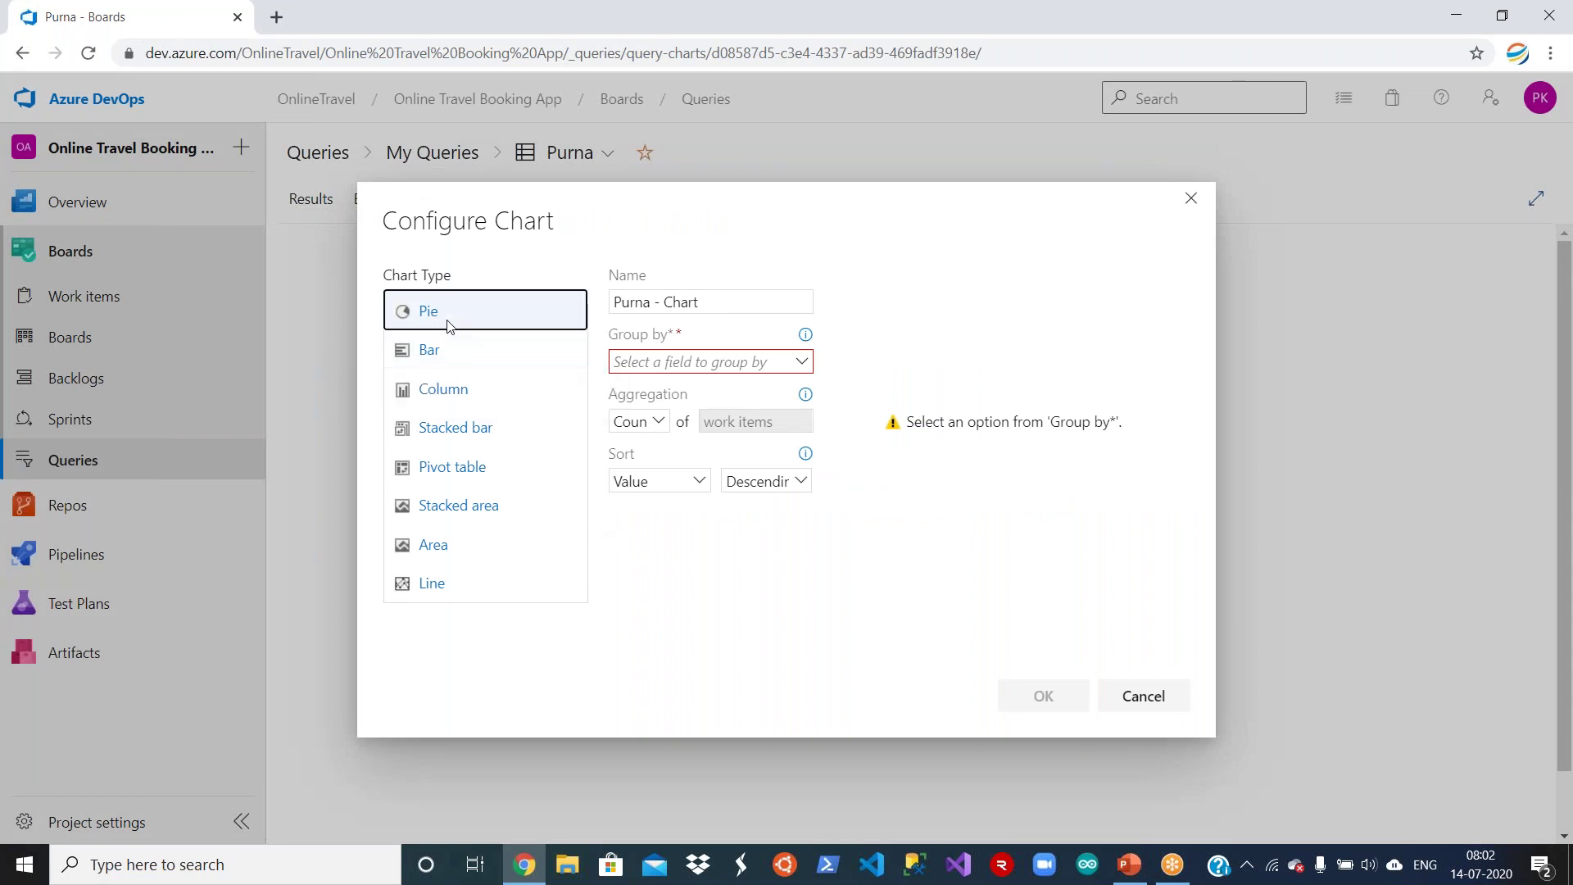
click(811, 363)
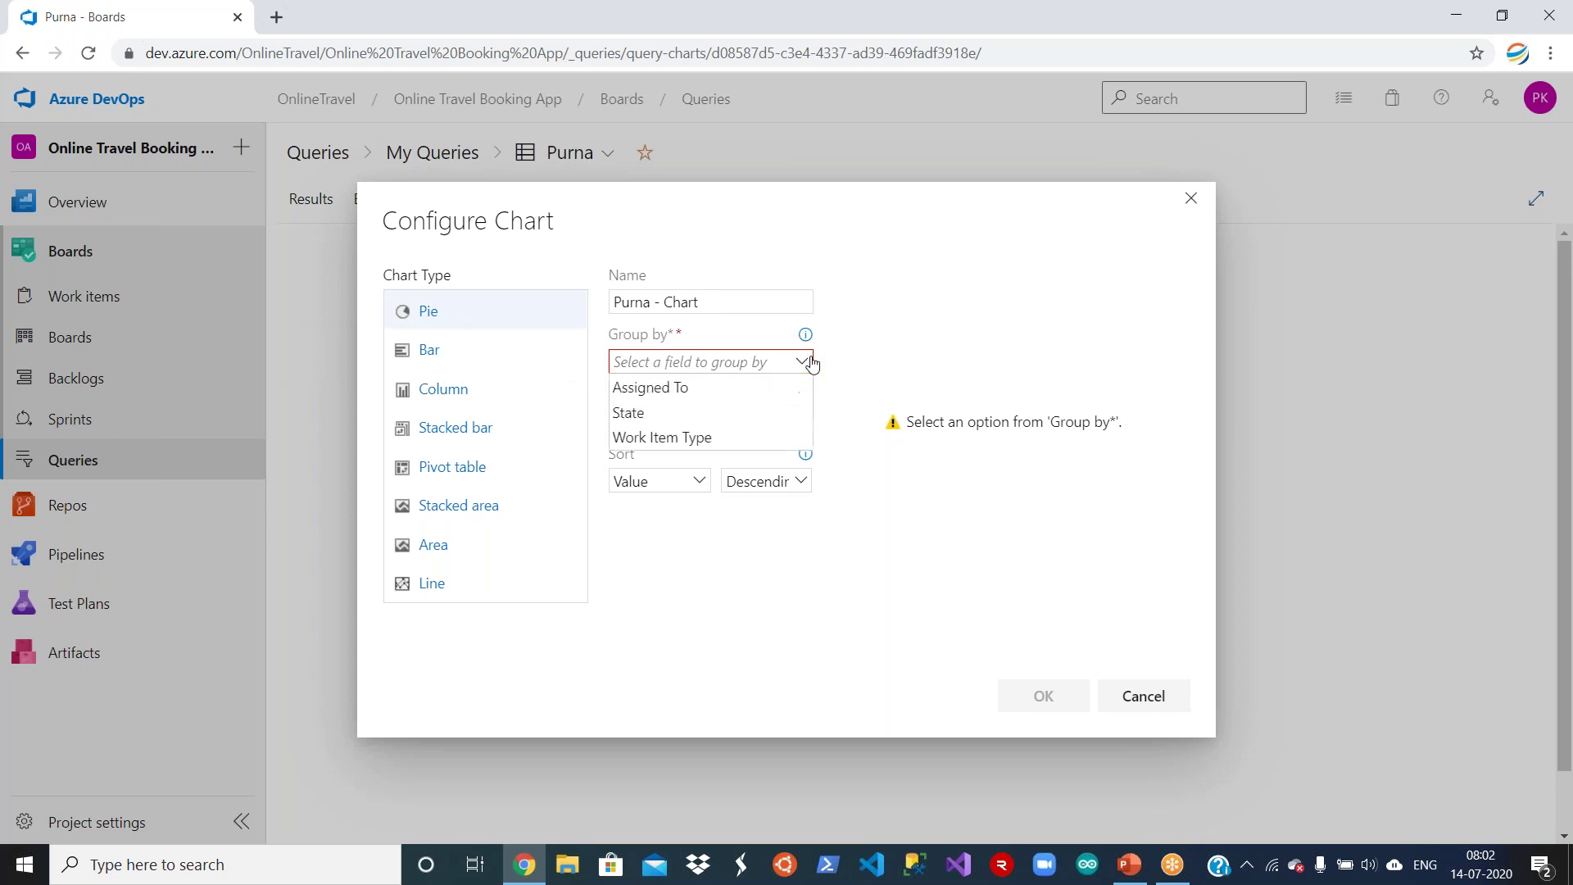
click(721, 423)
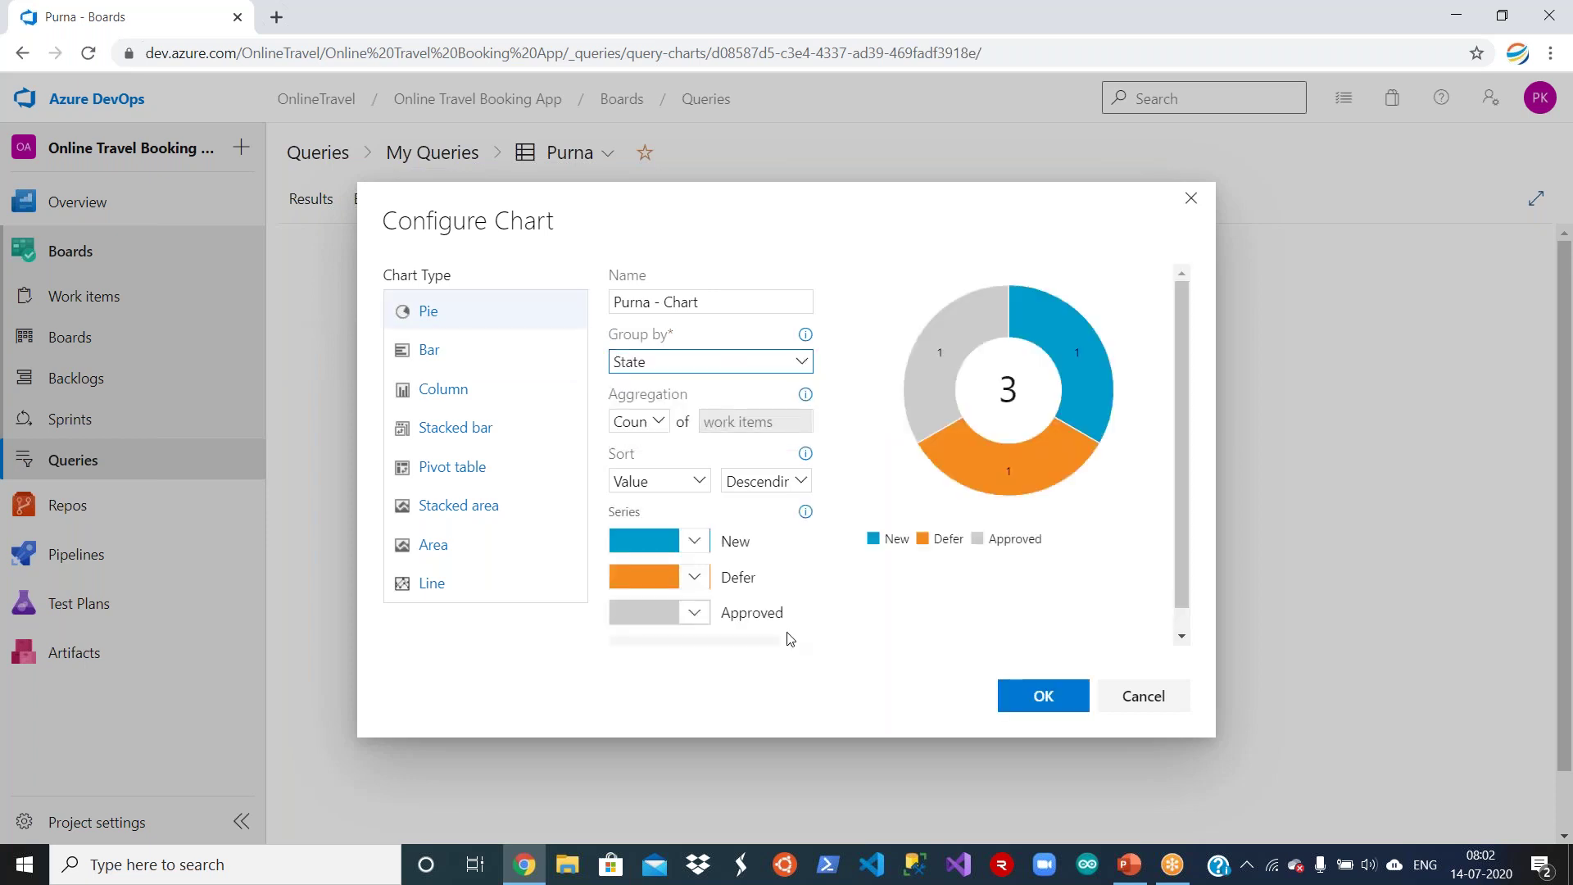
click(1041, 697)
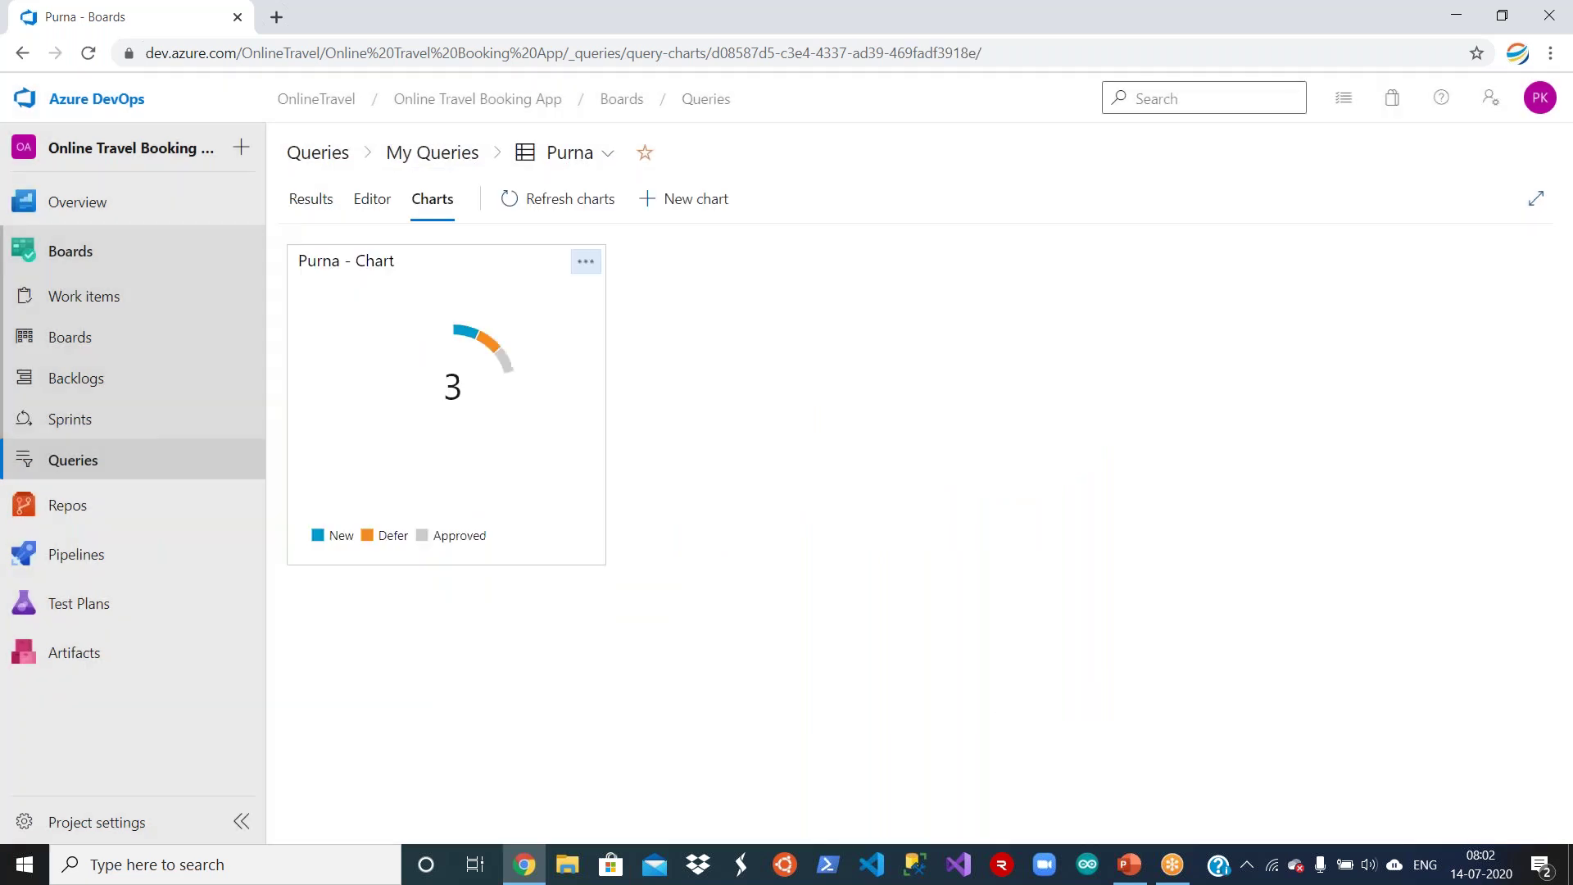
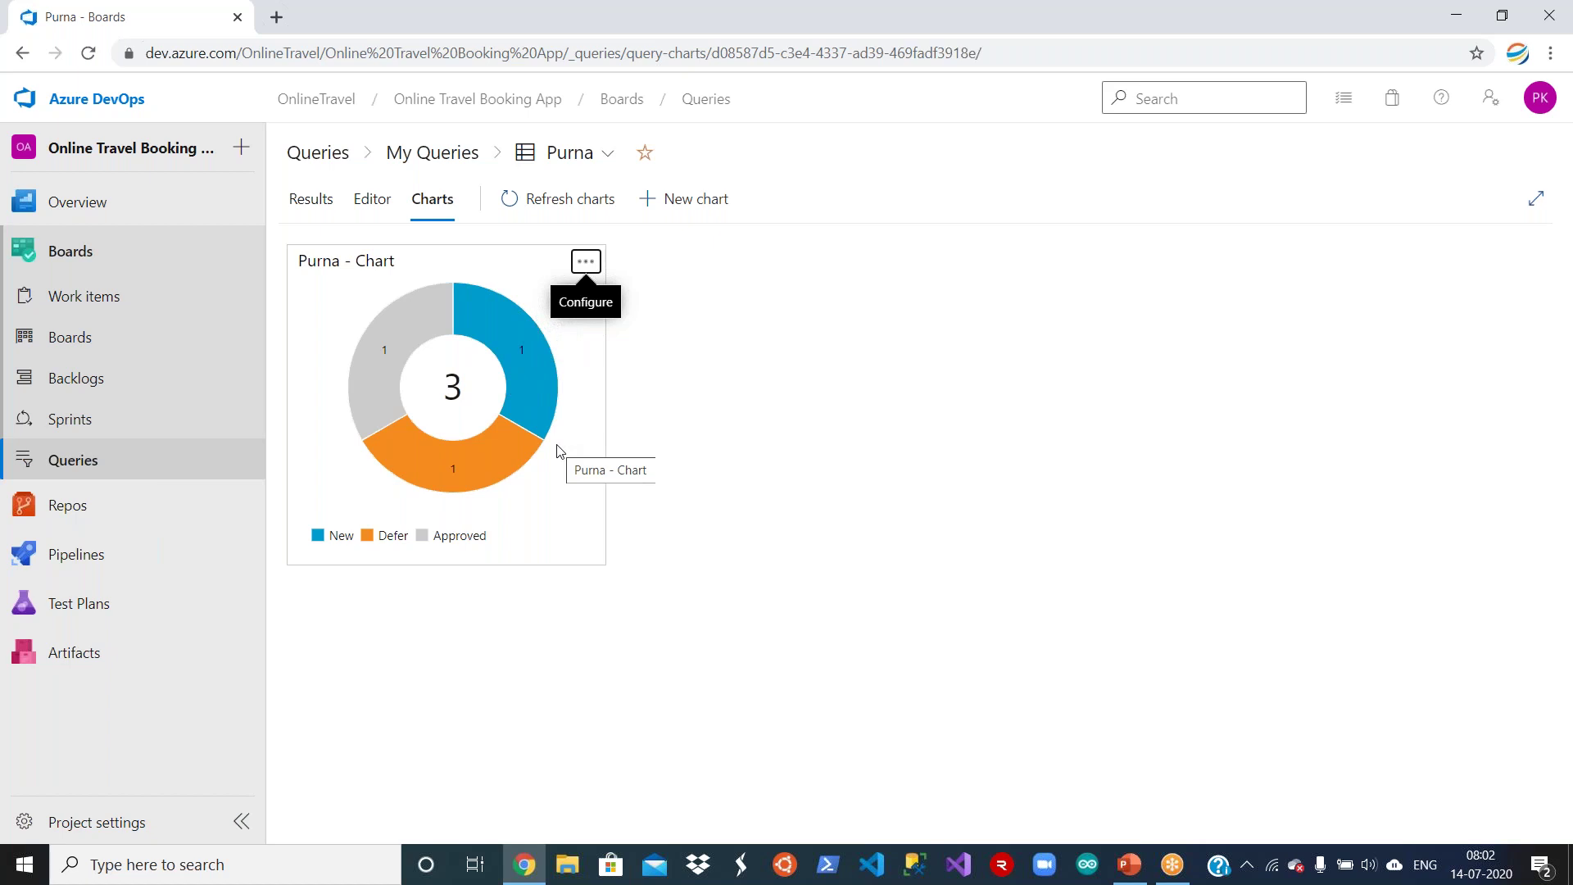
click(587, 262)
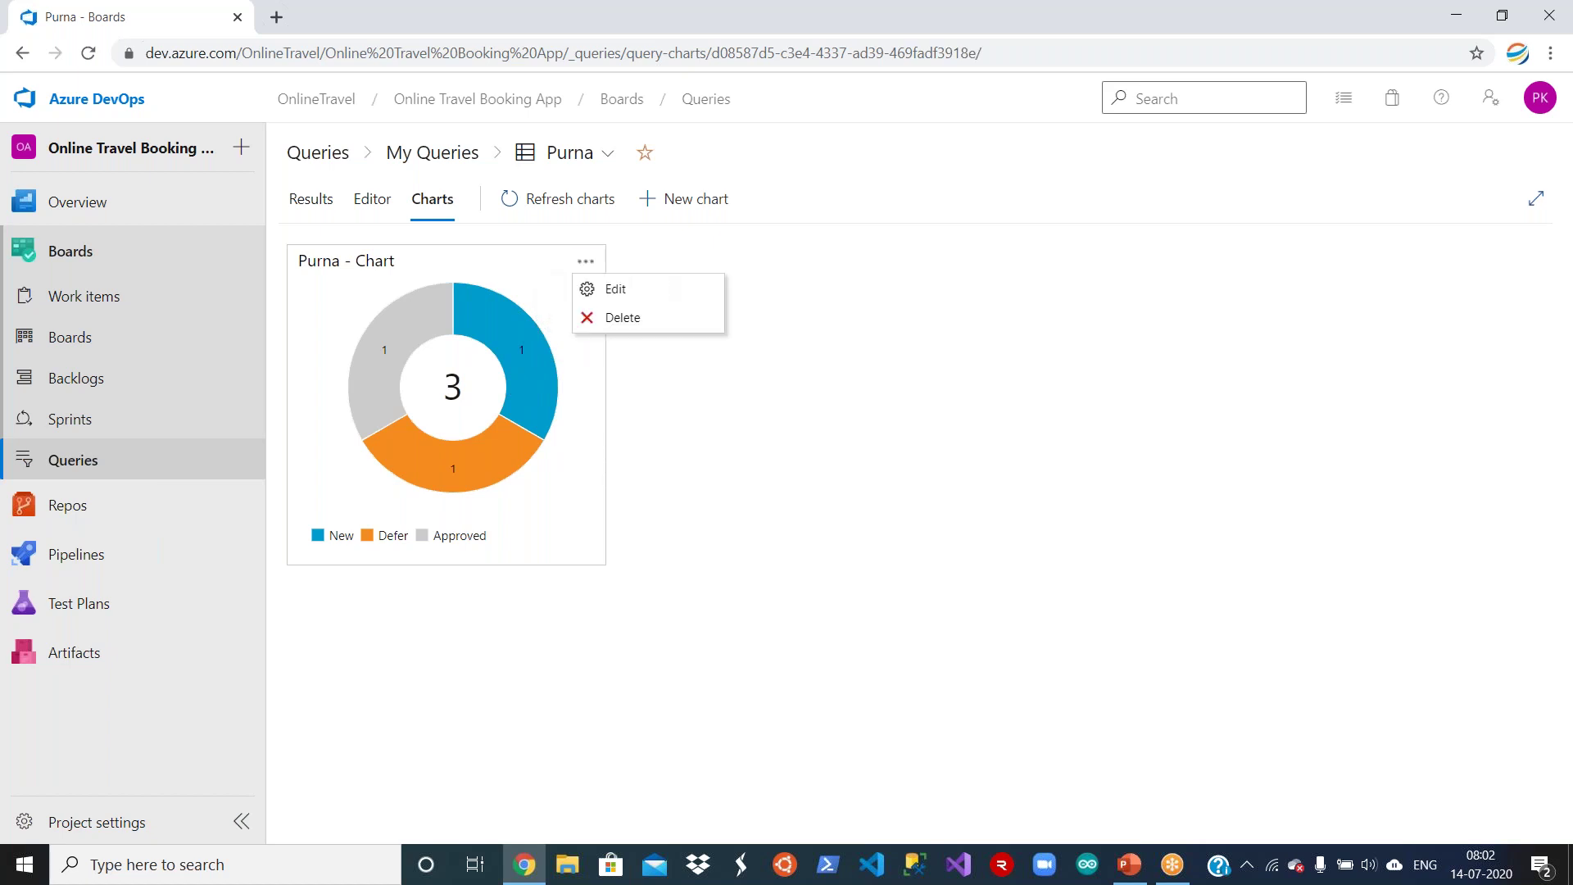
click(674, 338)
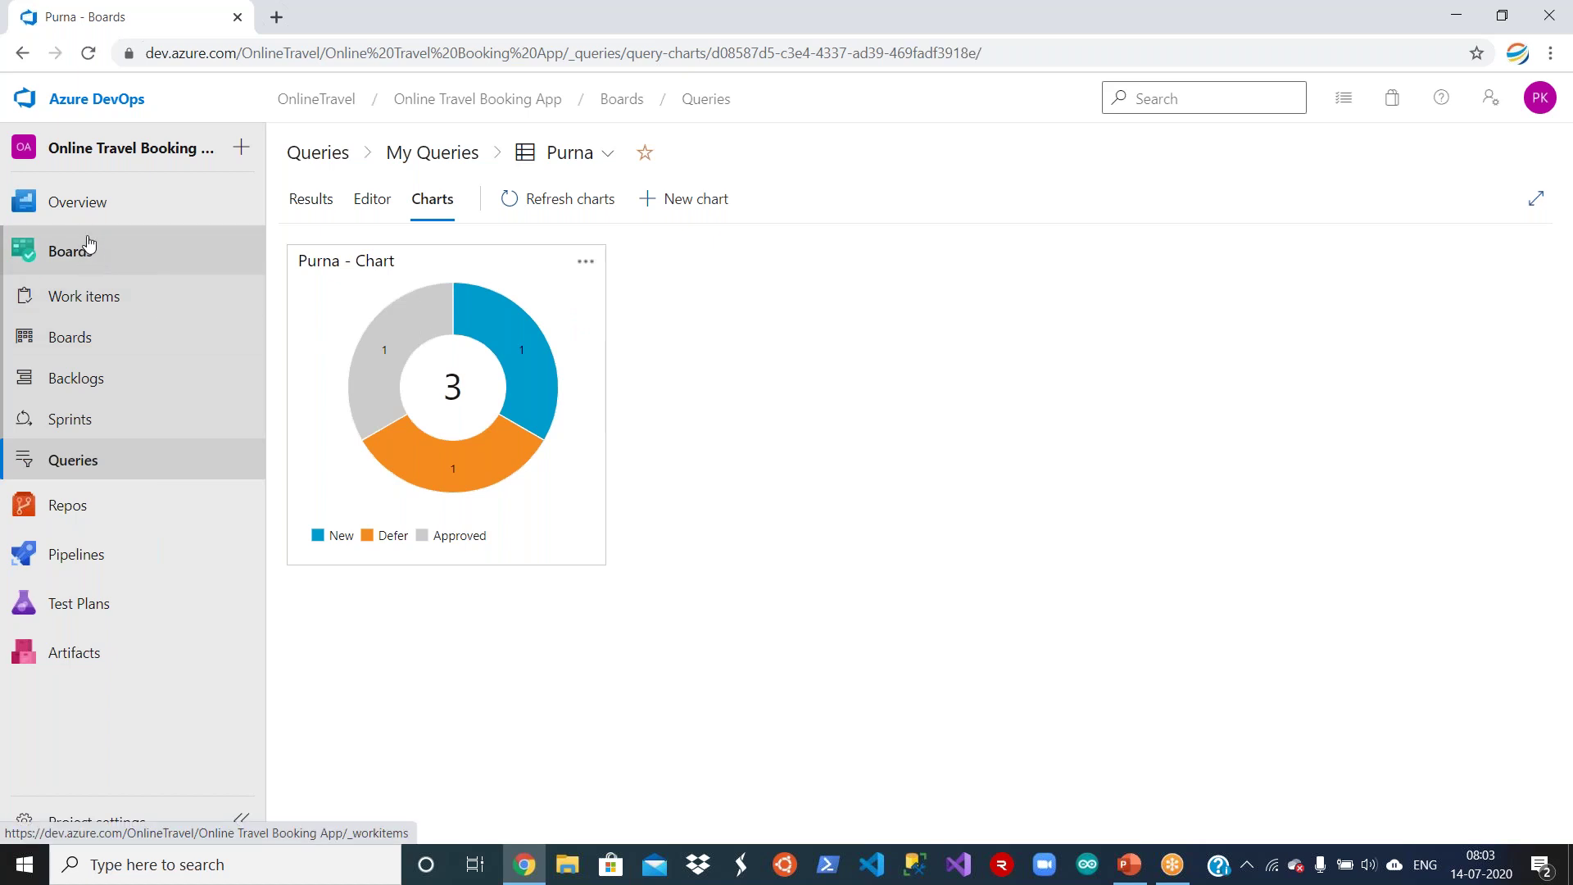
Open the project's Online Travel Booking App Team - Overview dashboard and check the list of available dashboards.
click(91, 209)
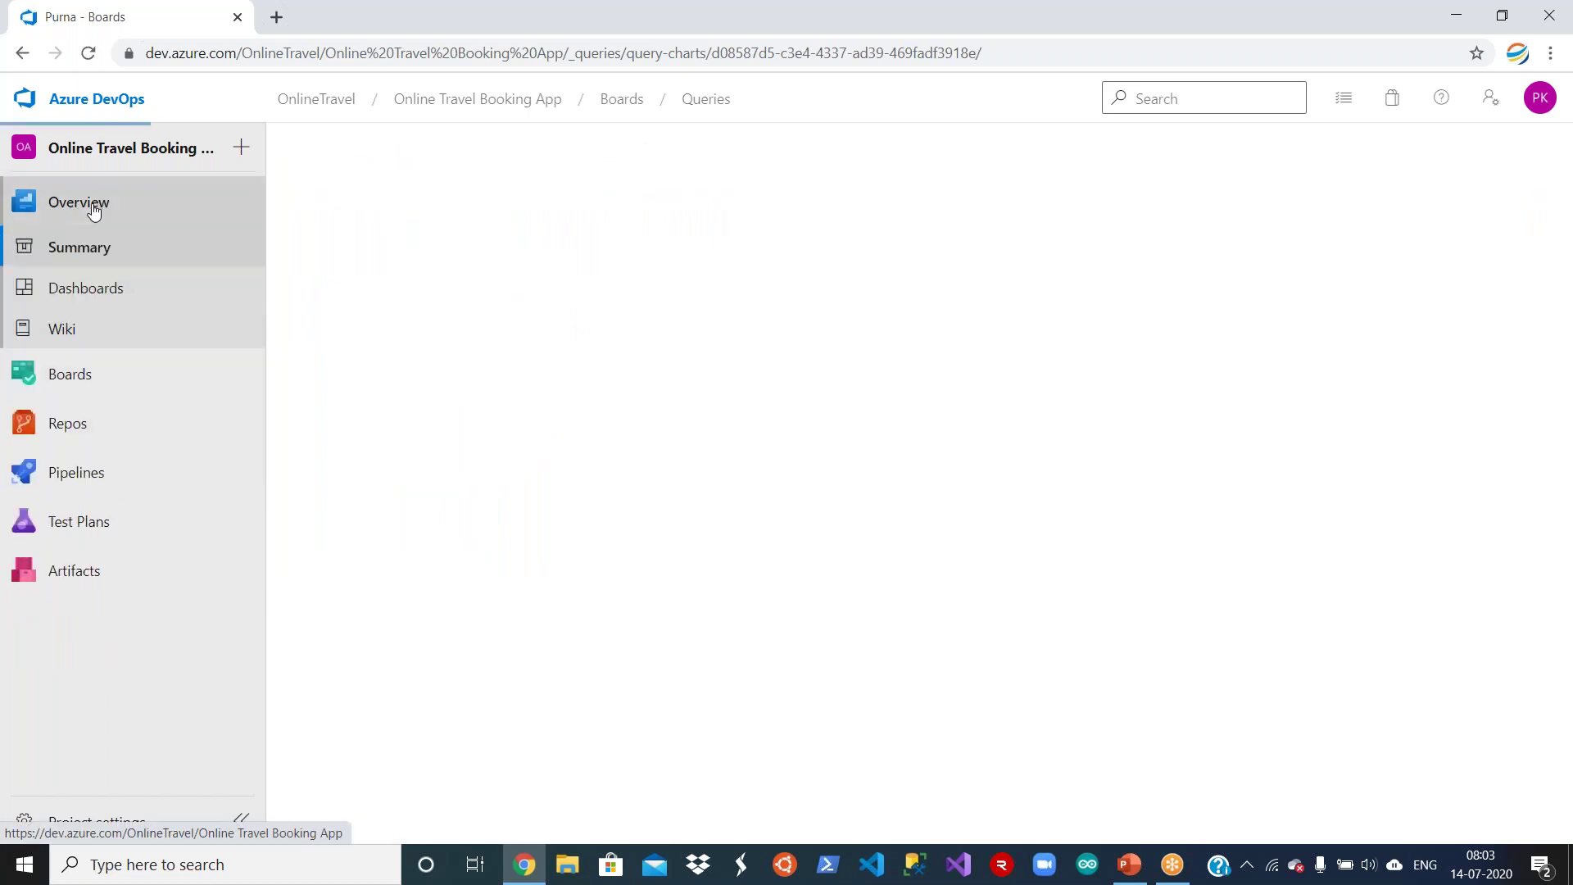
click(90, 289)
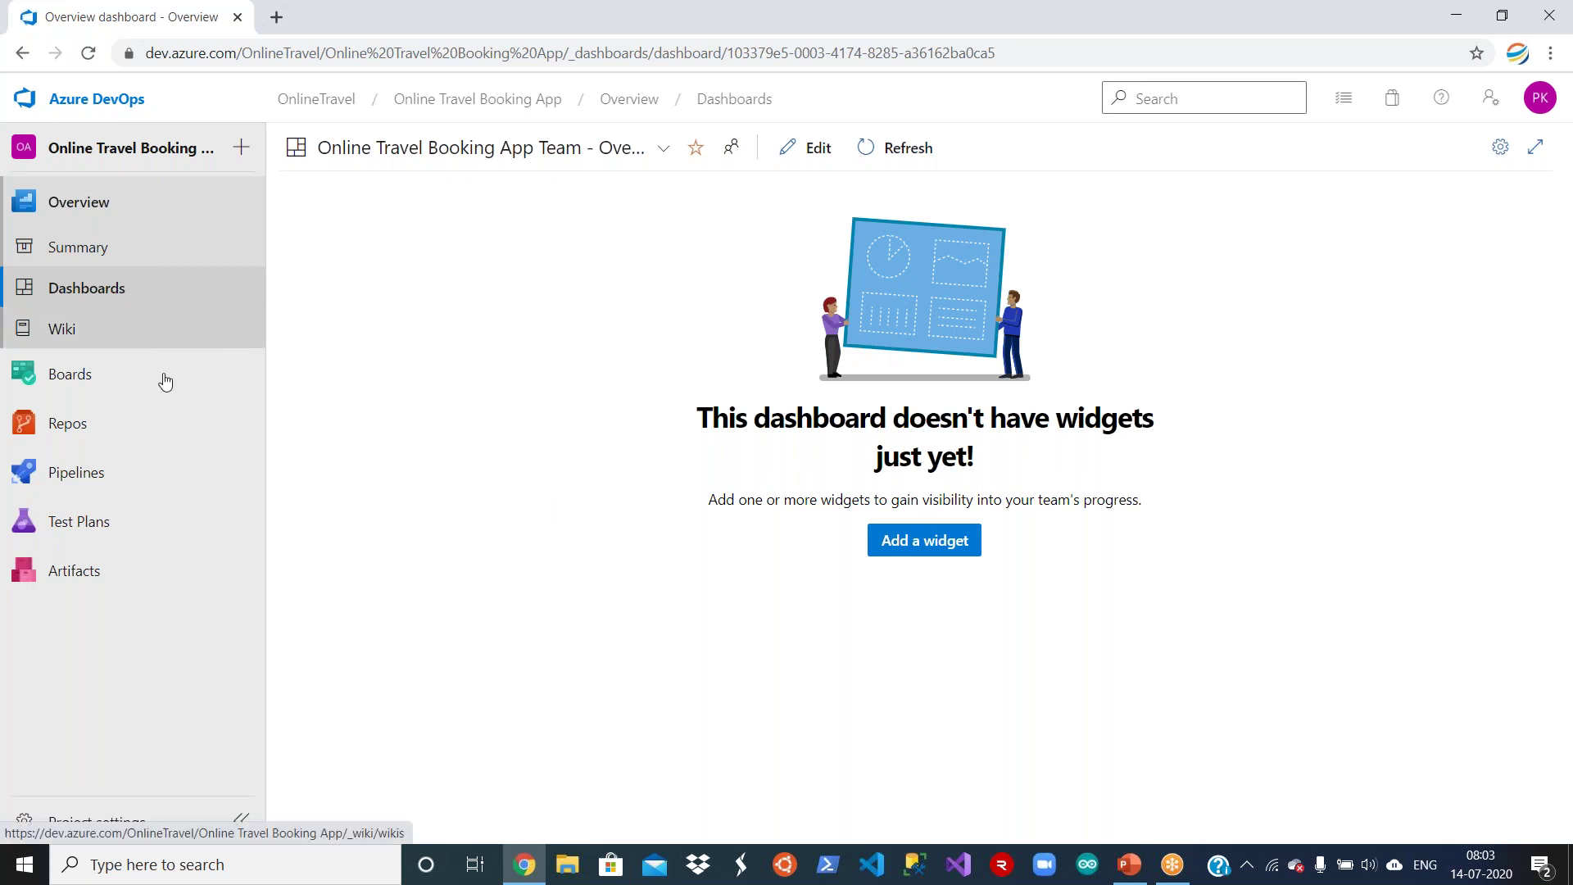
mouse_move(123, 401)
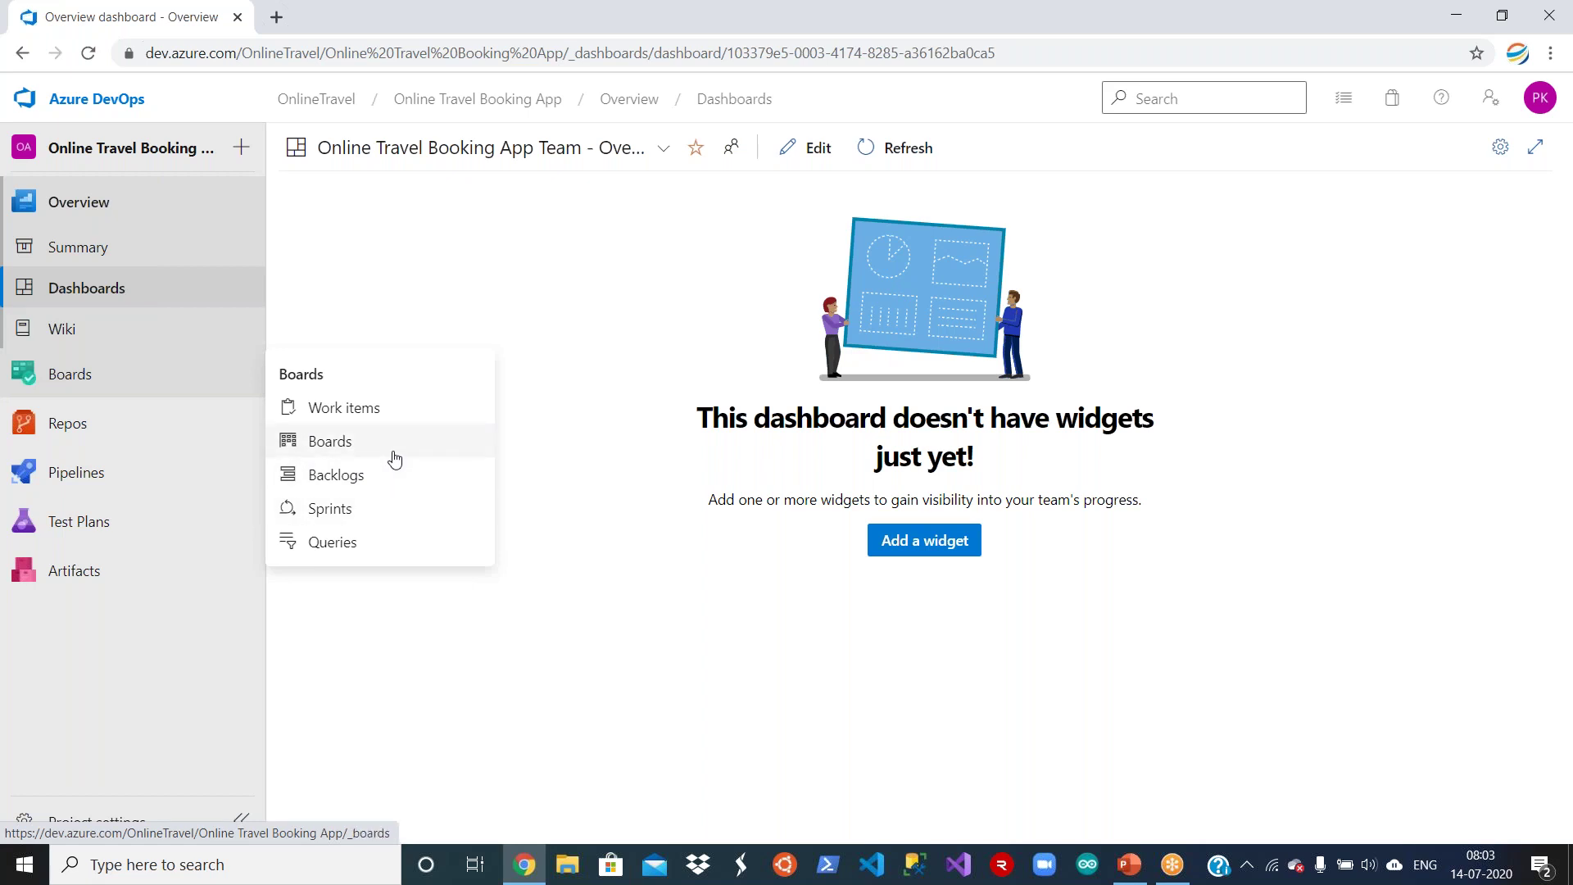
click(659, 156)
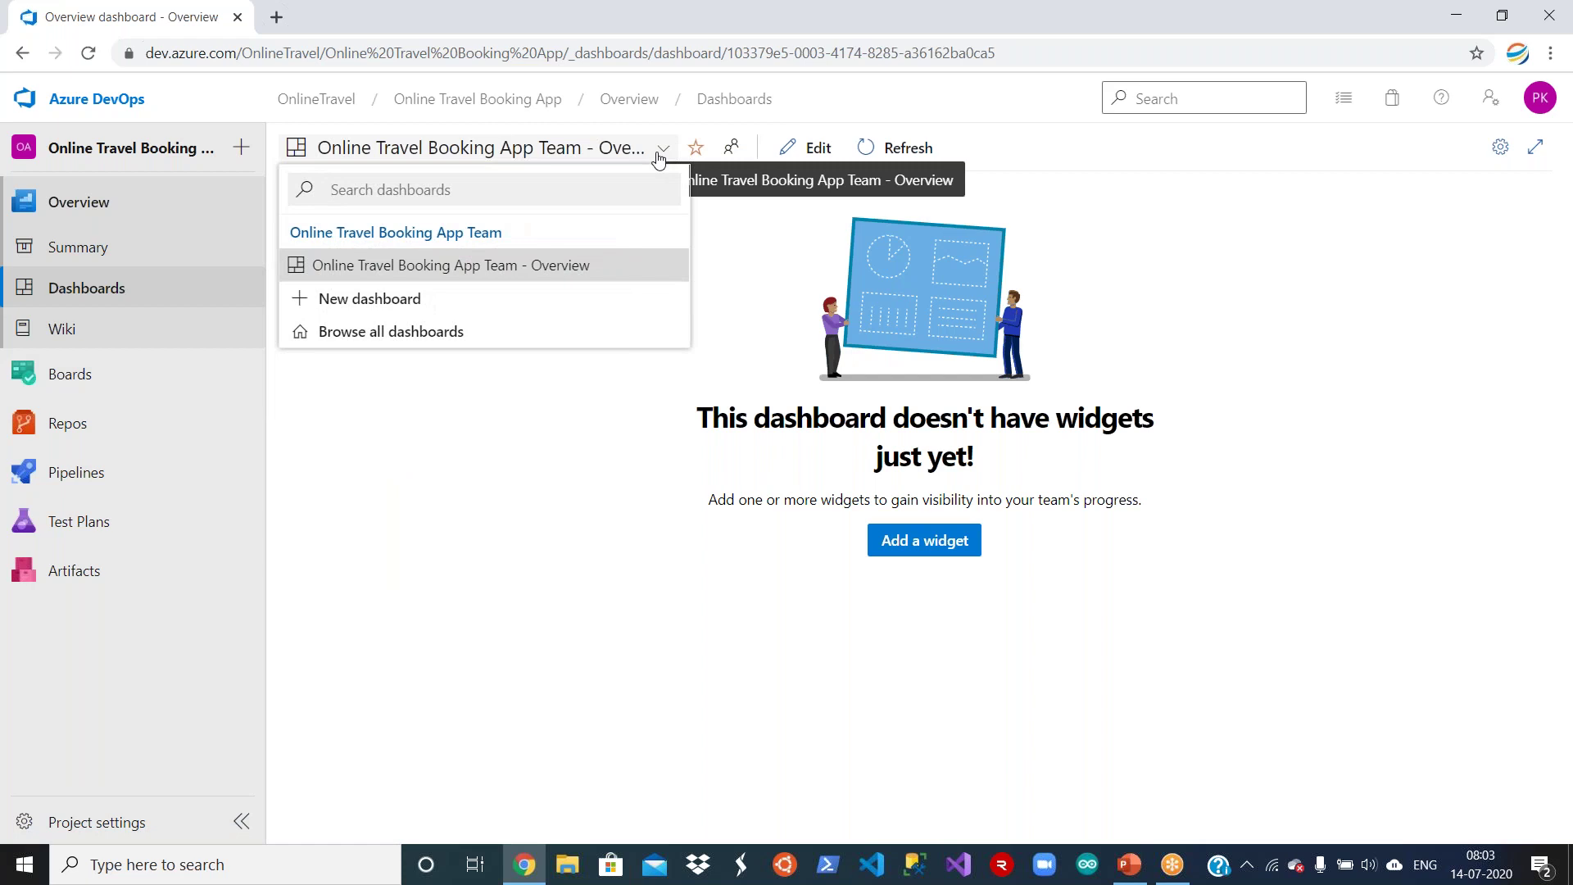
click(565, 509)
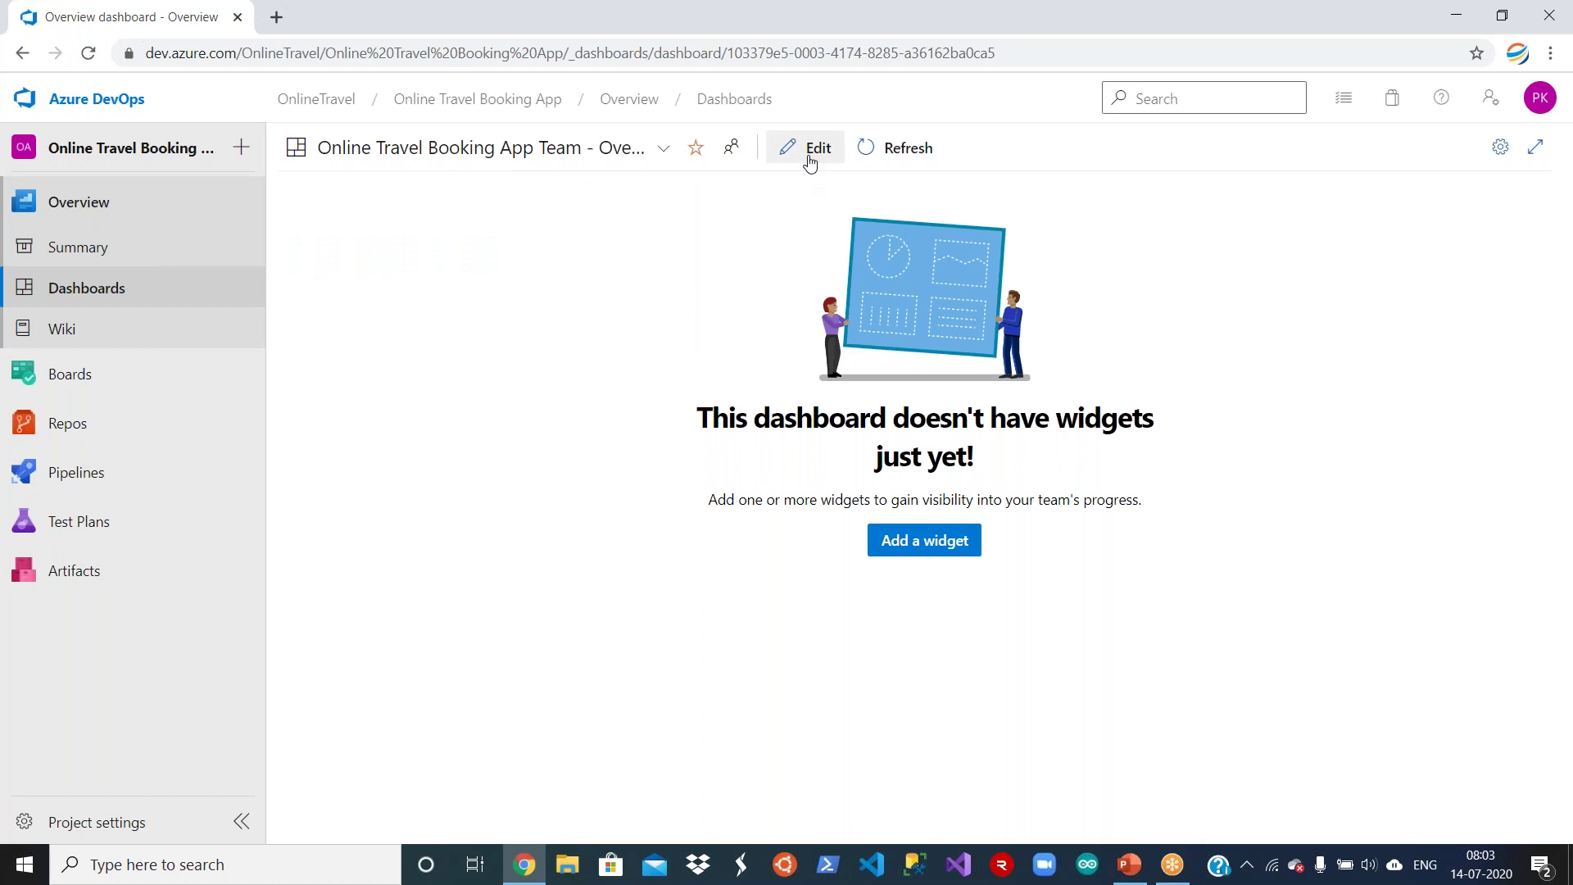
Add the Assigned to Me widget to the dashboard's first cells and place the Burndown widget beside it.
click(921, 541)
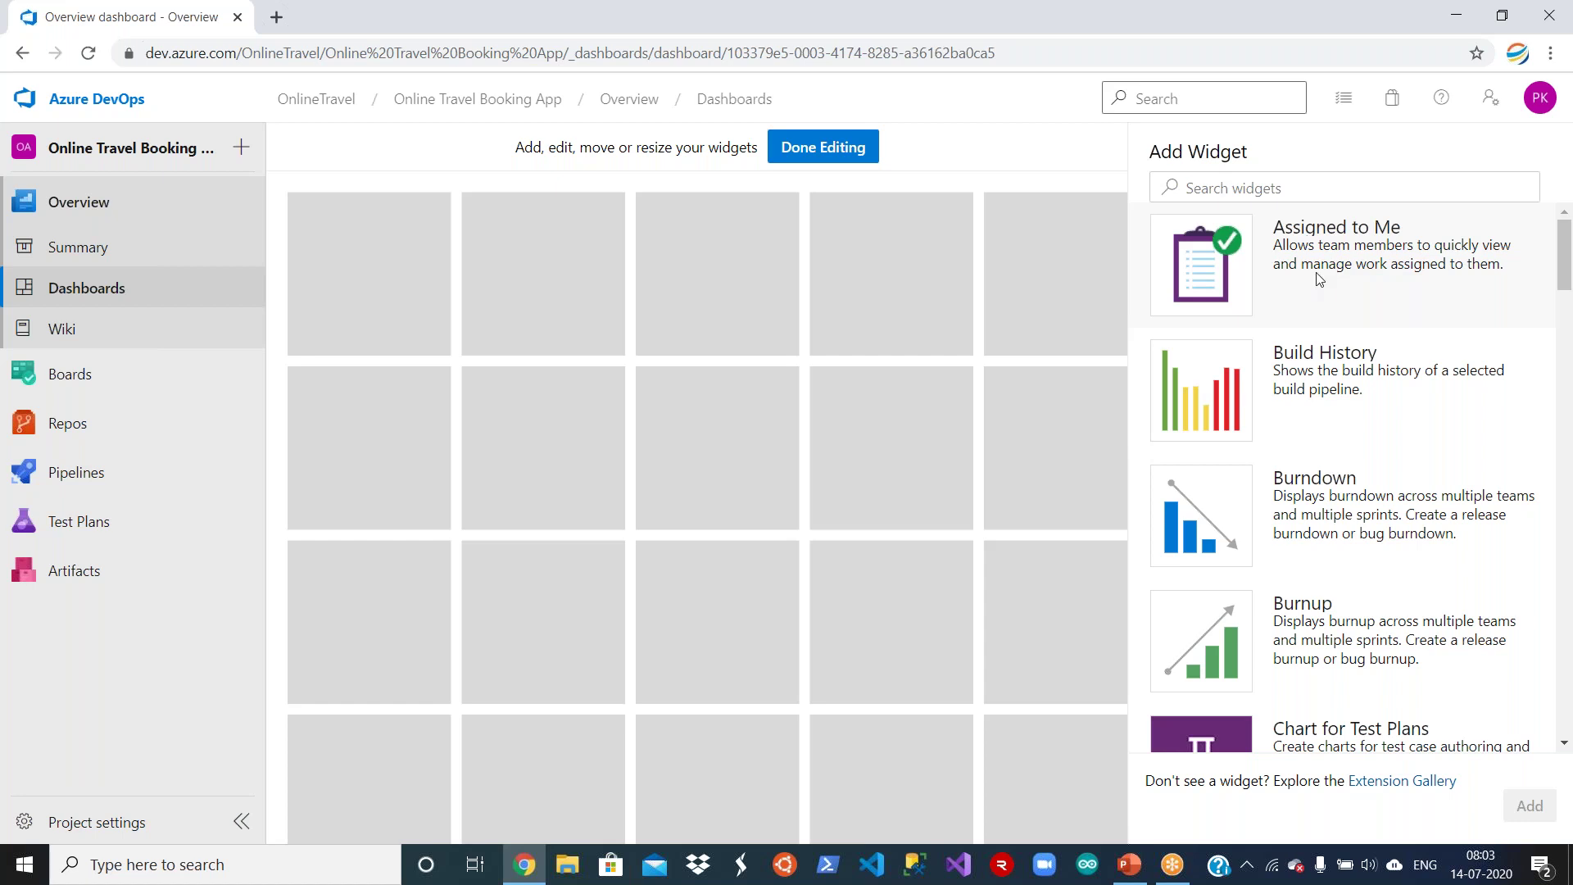
drag(939, 301, 302, 208)
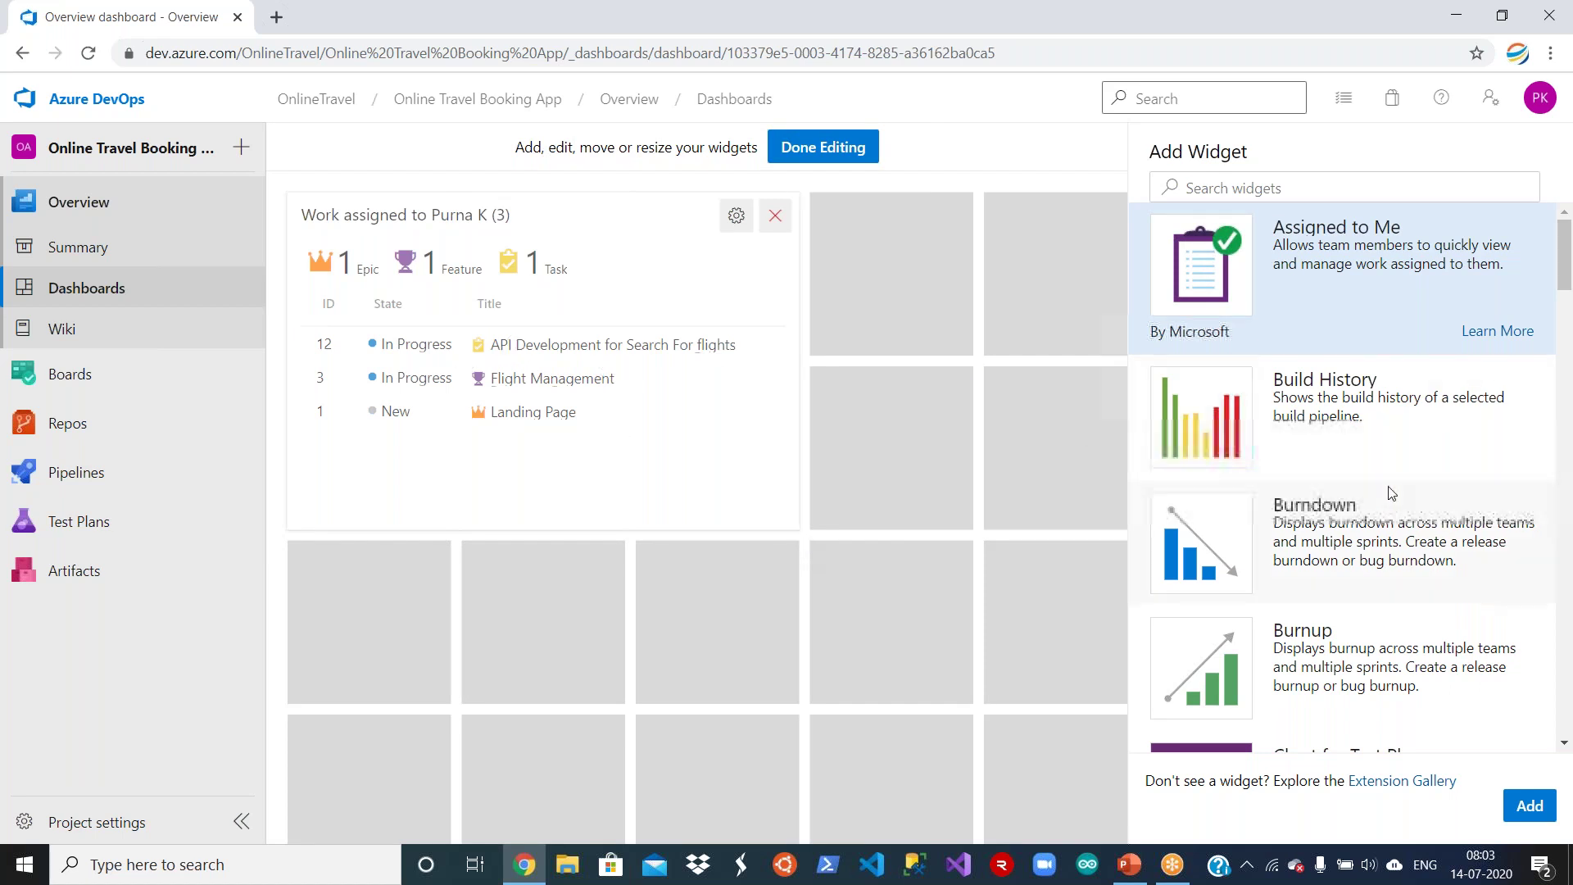
drag(1356, 553, 838, 212)
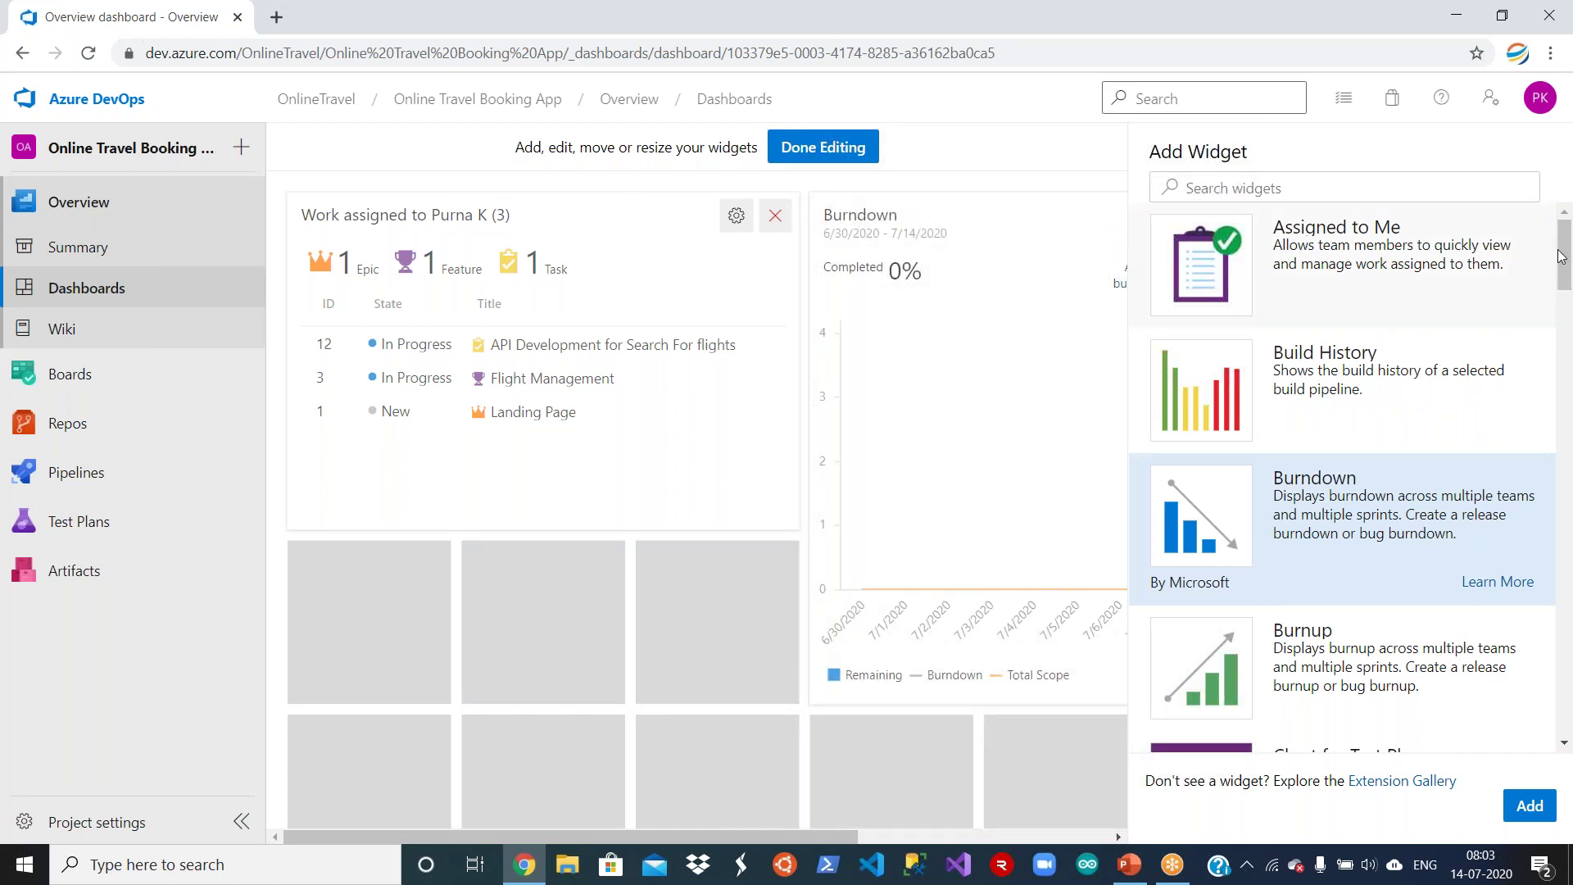
Add the Lead Time widget to the dashboard directly below the Assigned to Me widget.
scroll(1571, 287, down, 3)
drag(1571, 295, 1571, 365)
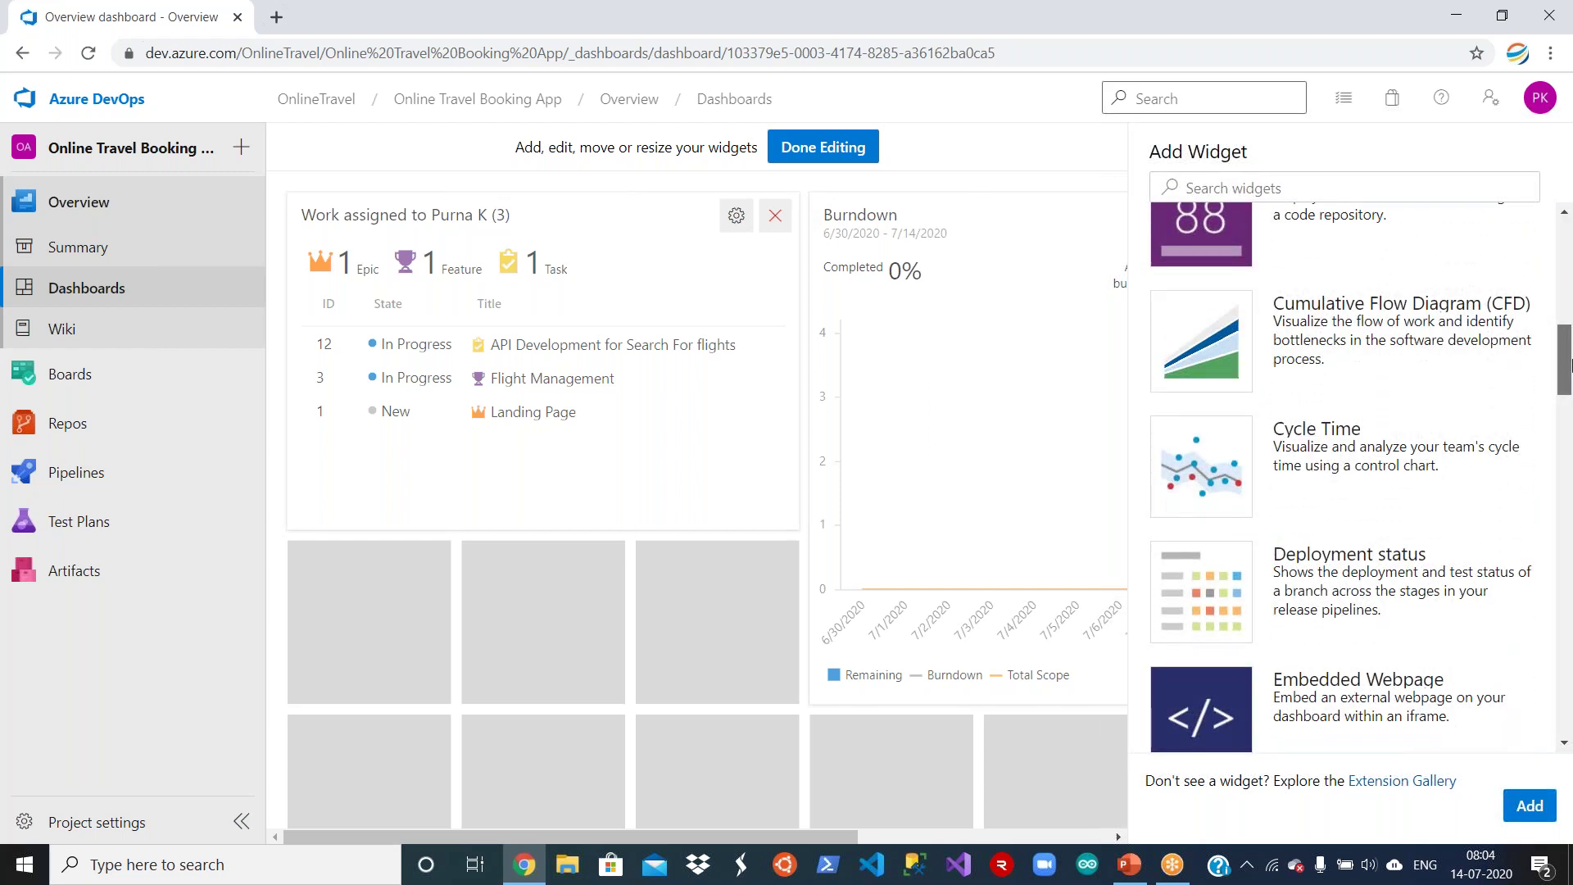
drag(1571, 368, 1569, 384)
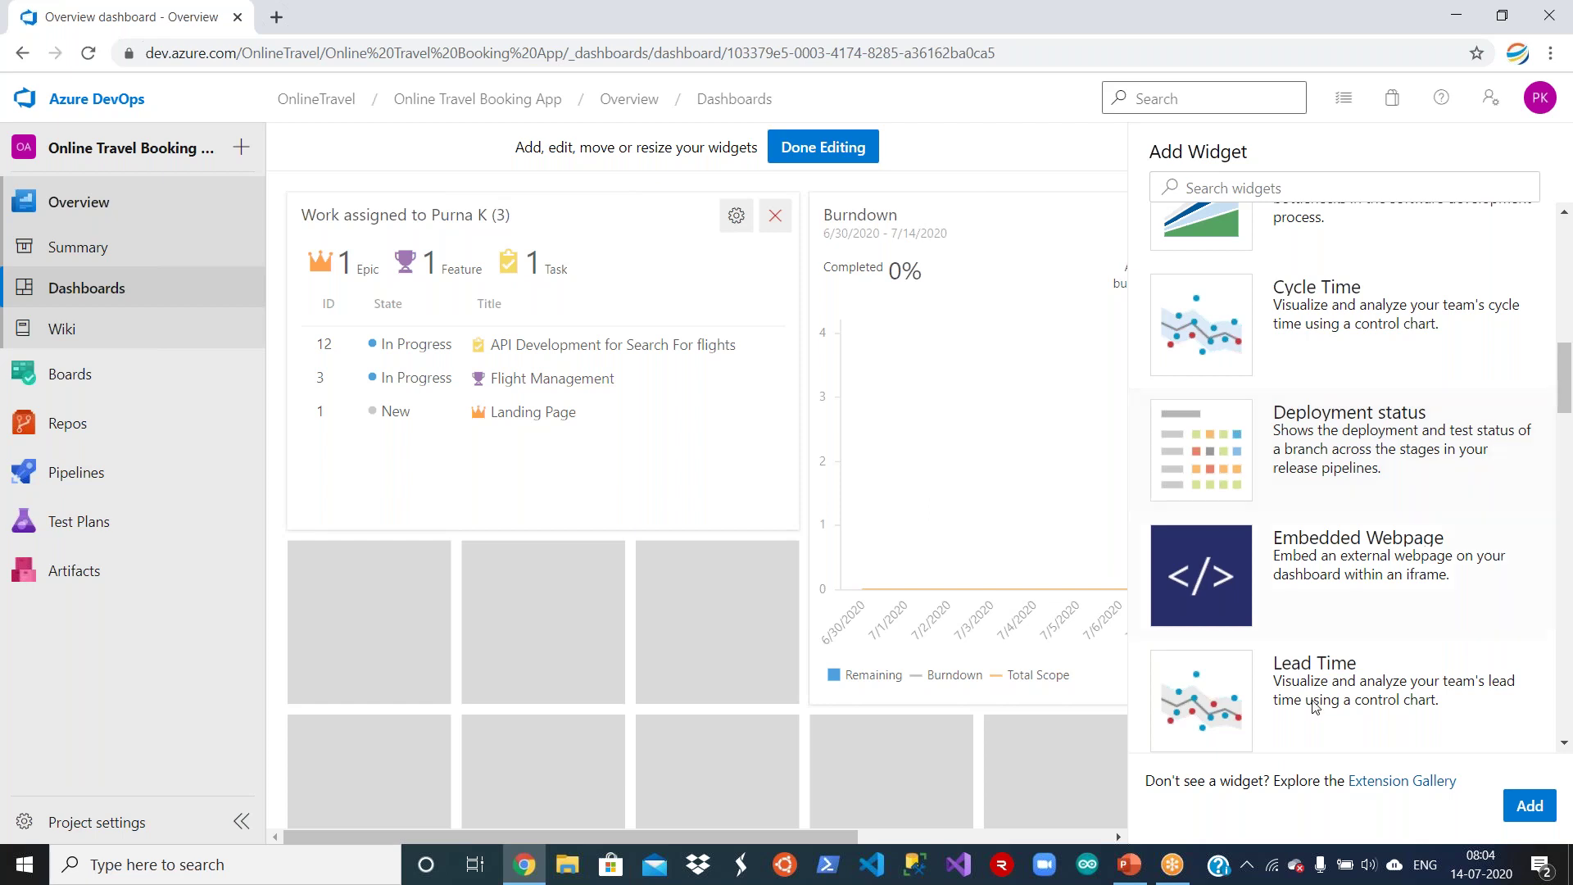
click(1338, 710)
drag(1338, 710, 299, 562)
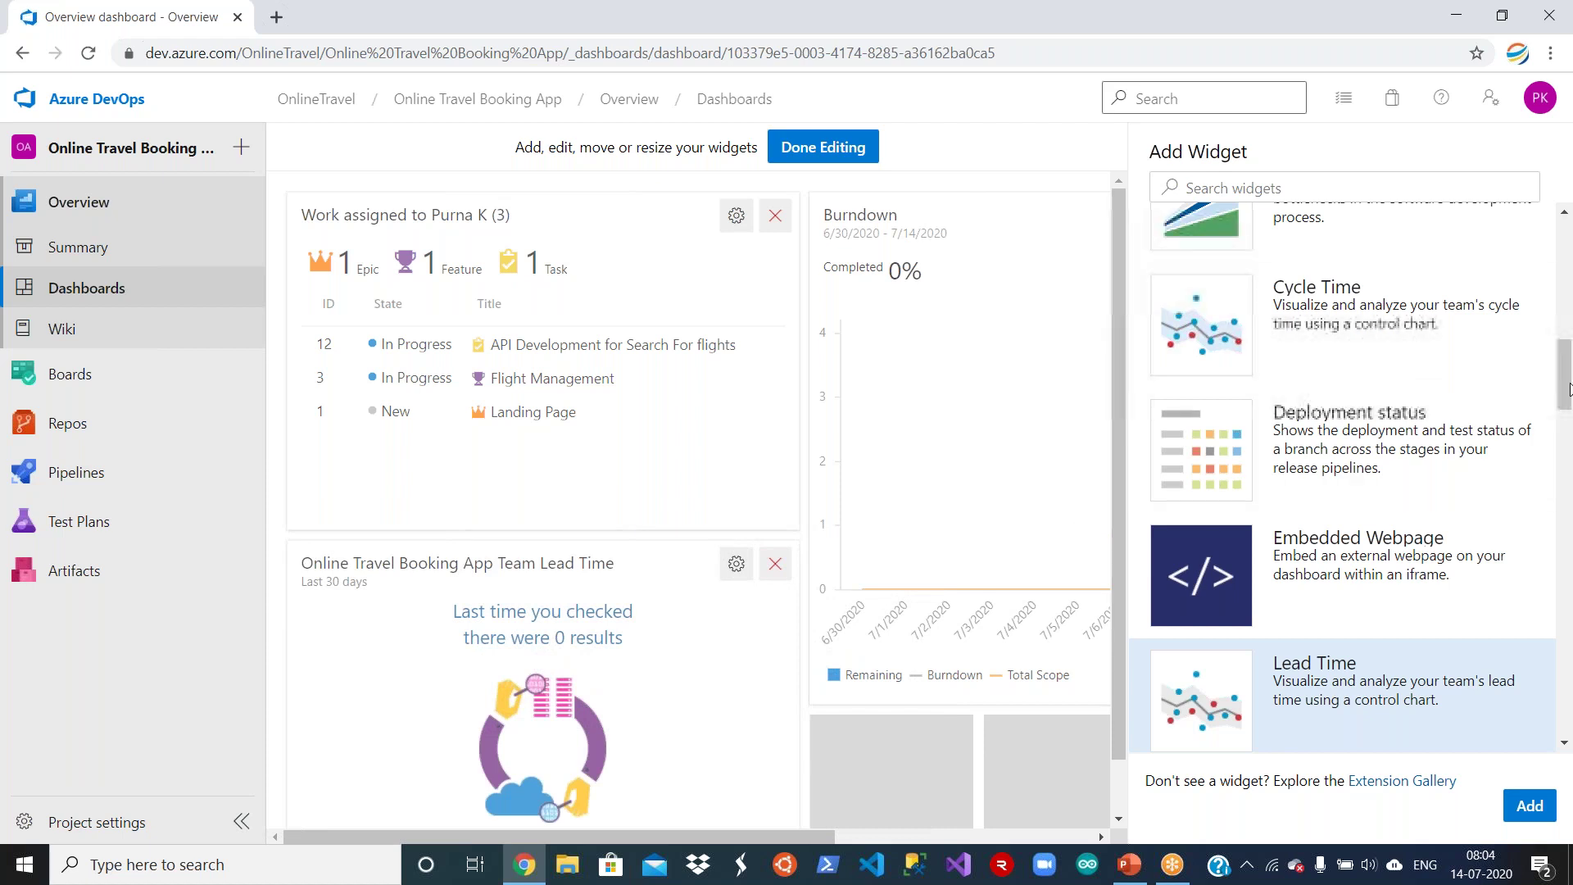
Place the Team Members widget below the Burndown widget, finish editing the dashboard and review its layout.
drag(1564, 385, 1569, 474)
scroll(1424, 429, down, 3)
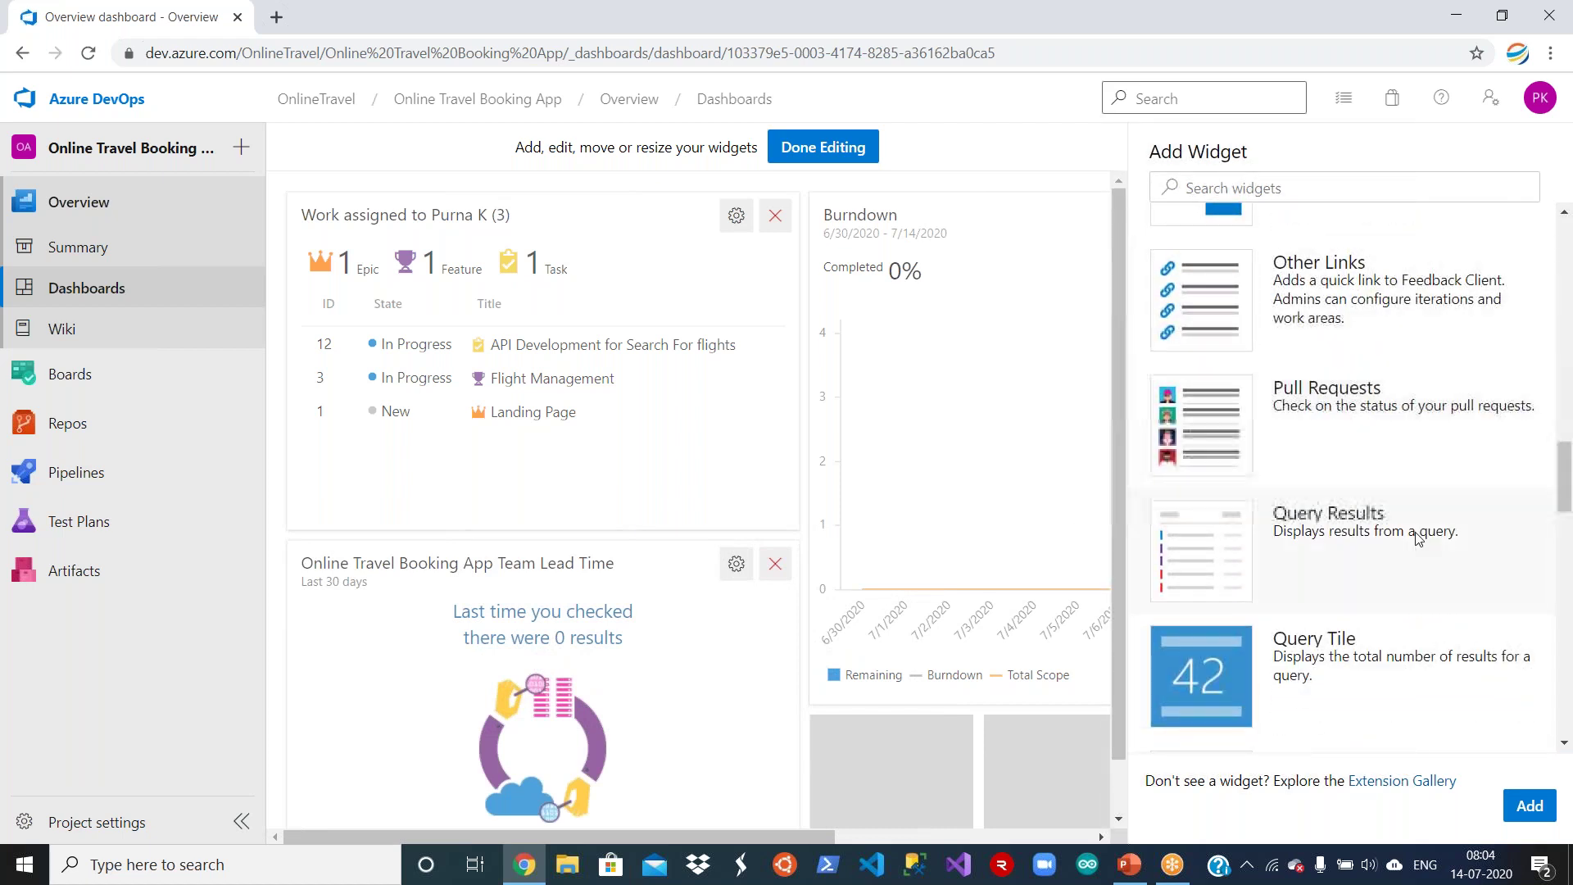
drag(1564, 492, 1569, 553)
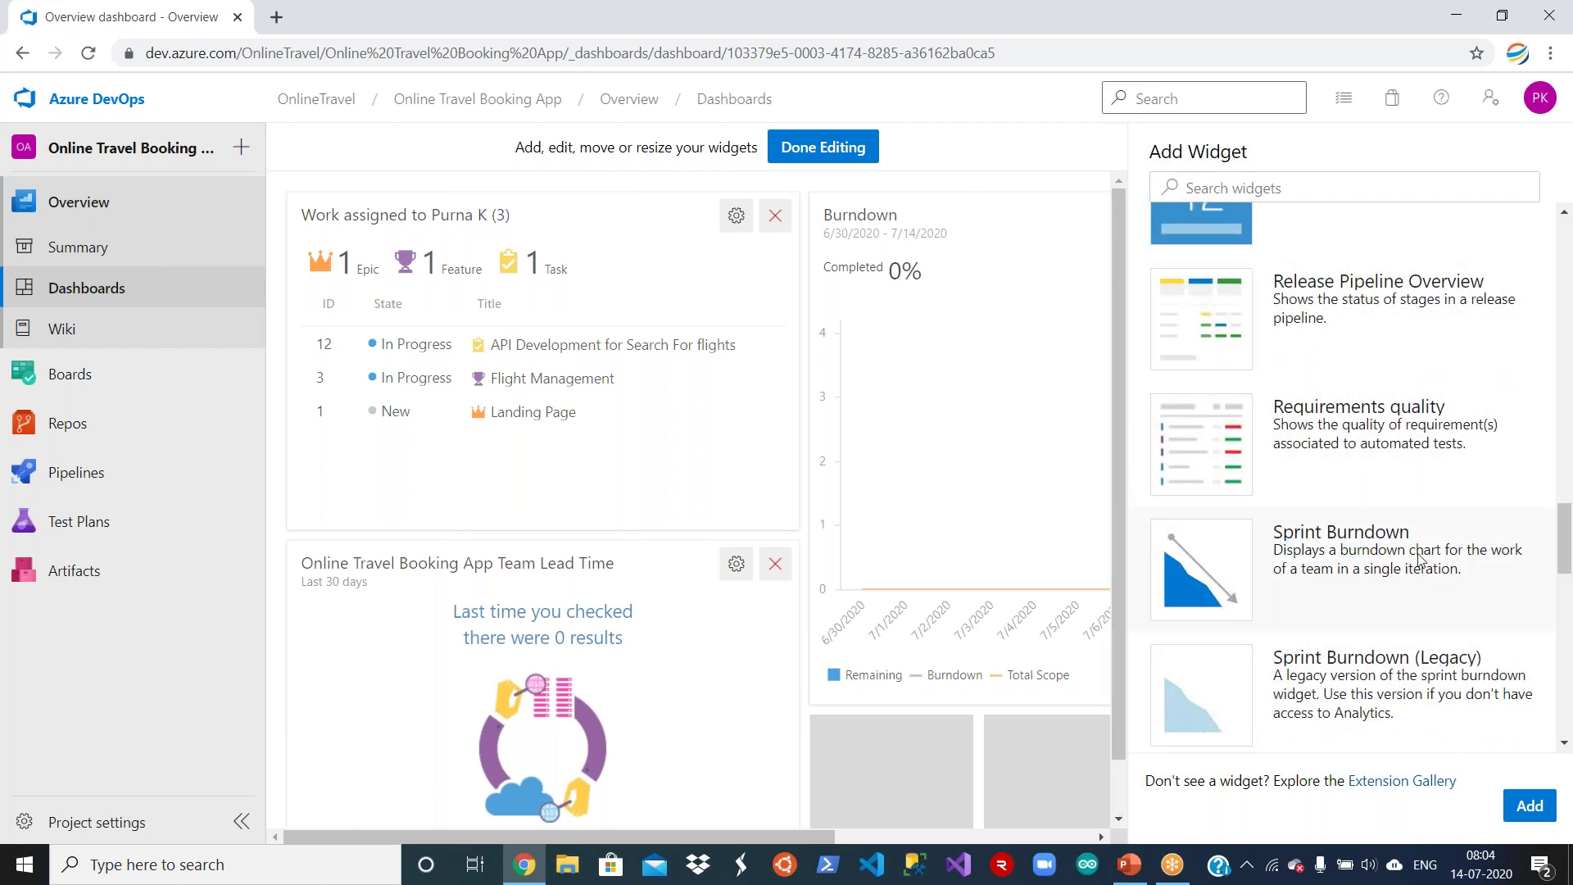
drag(1566, 539, 1569, 626)
drag(1343, 409, 873, 738)
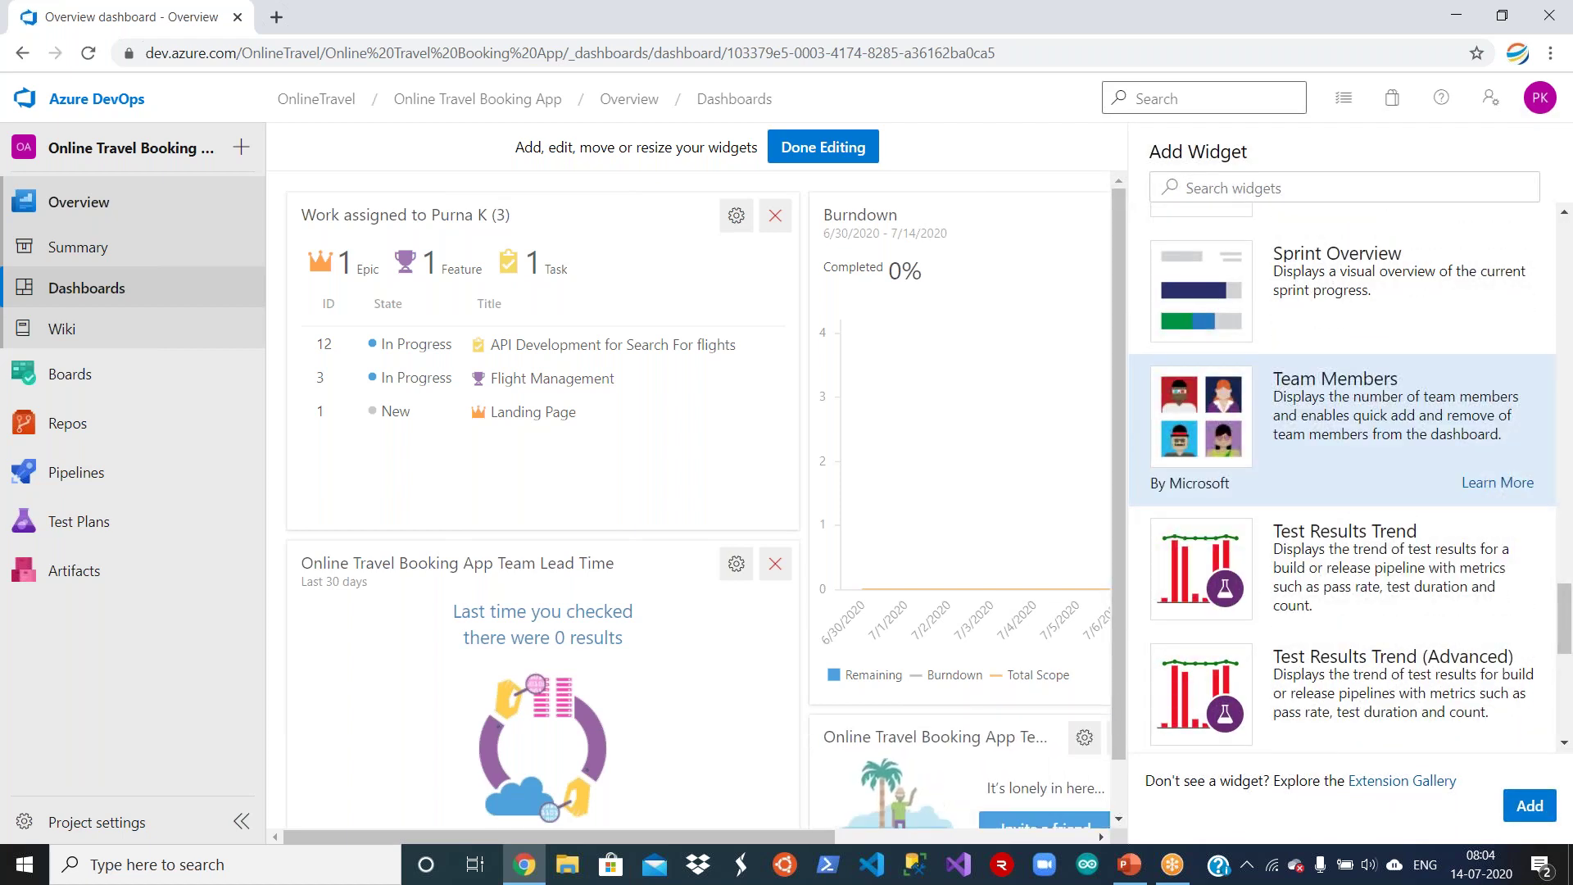
drag(1441, 240, 863, 234)
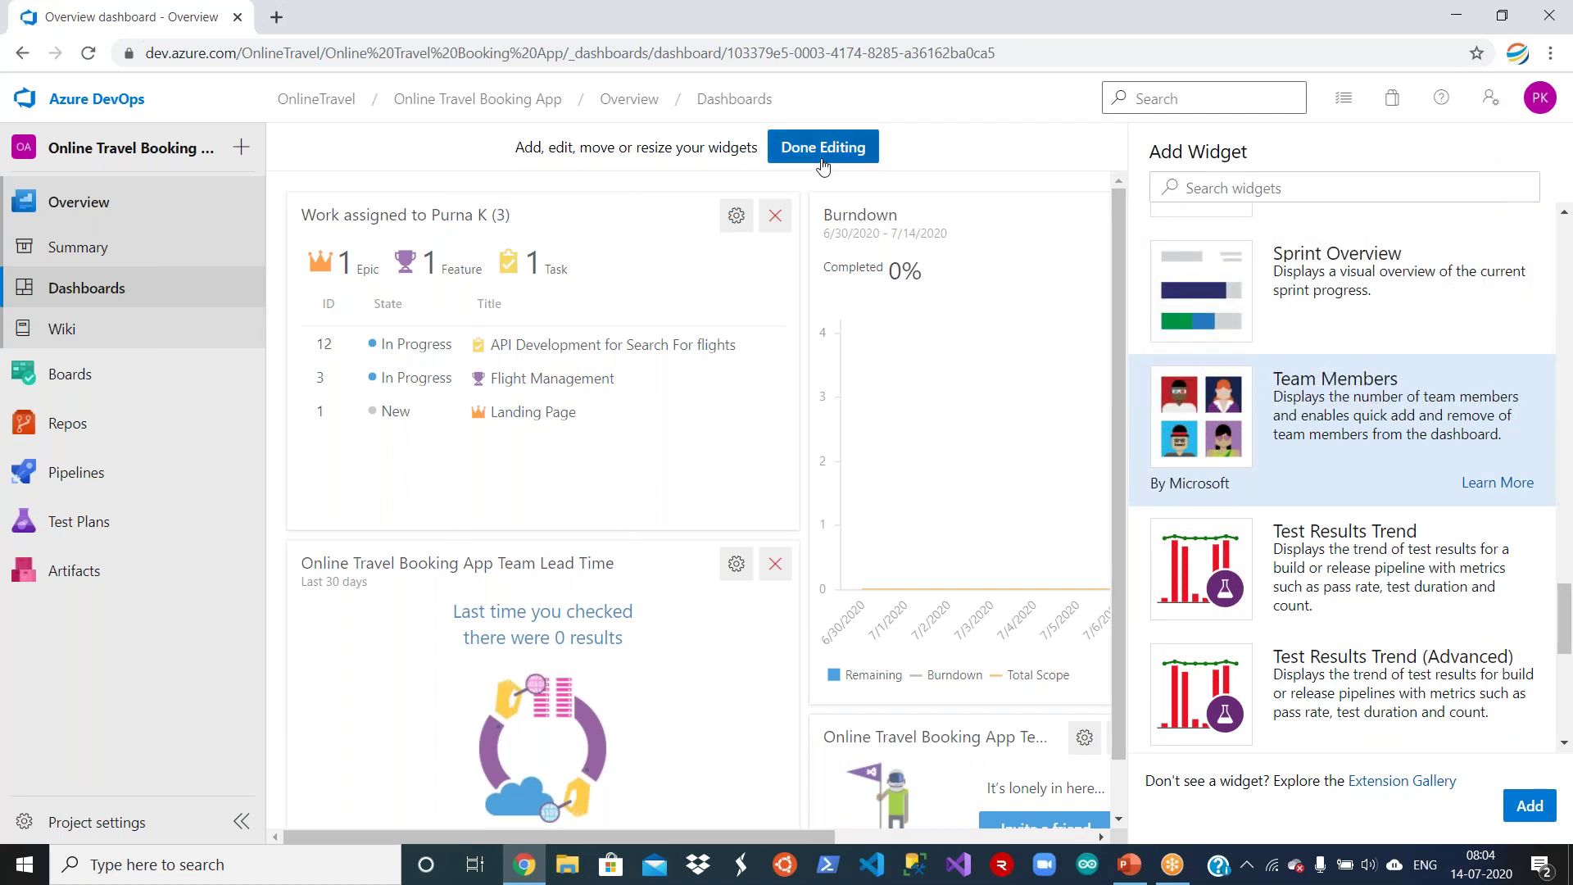
click(822, 161)
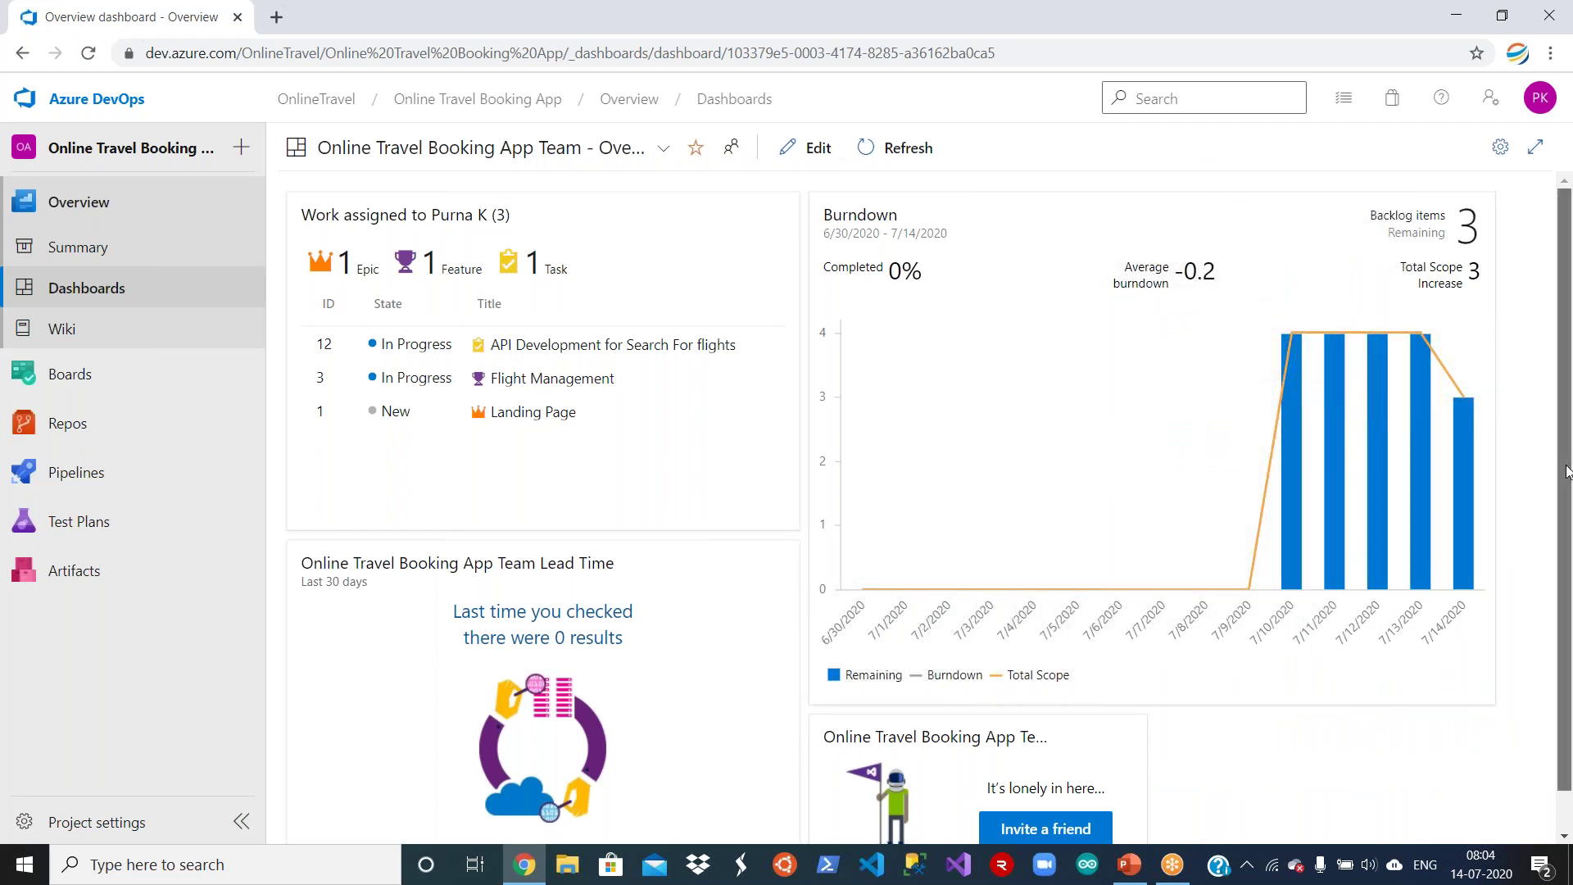
scroll(1567, 471, down, 1)
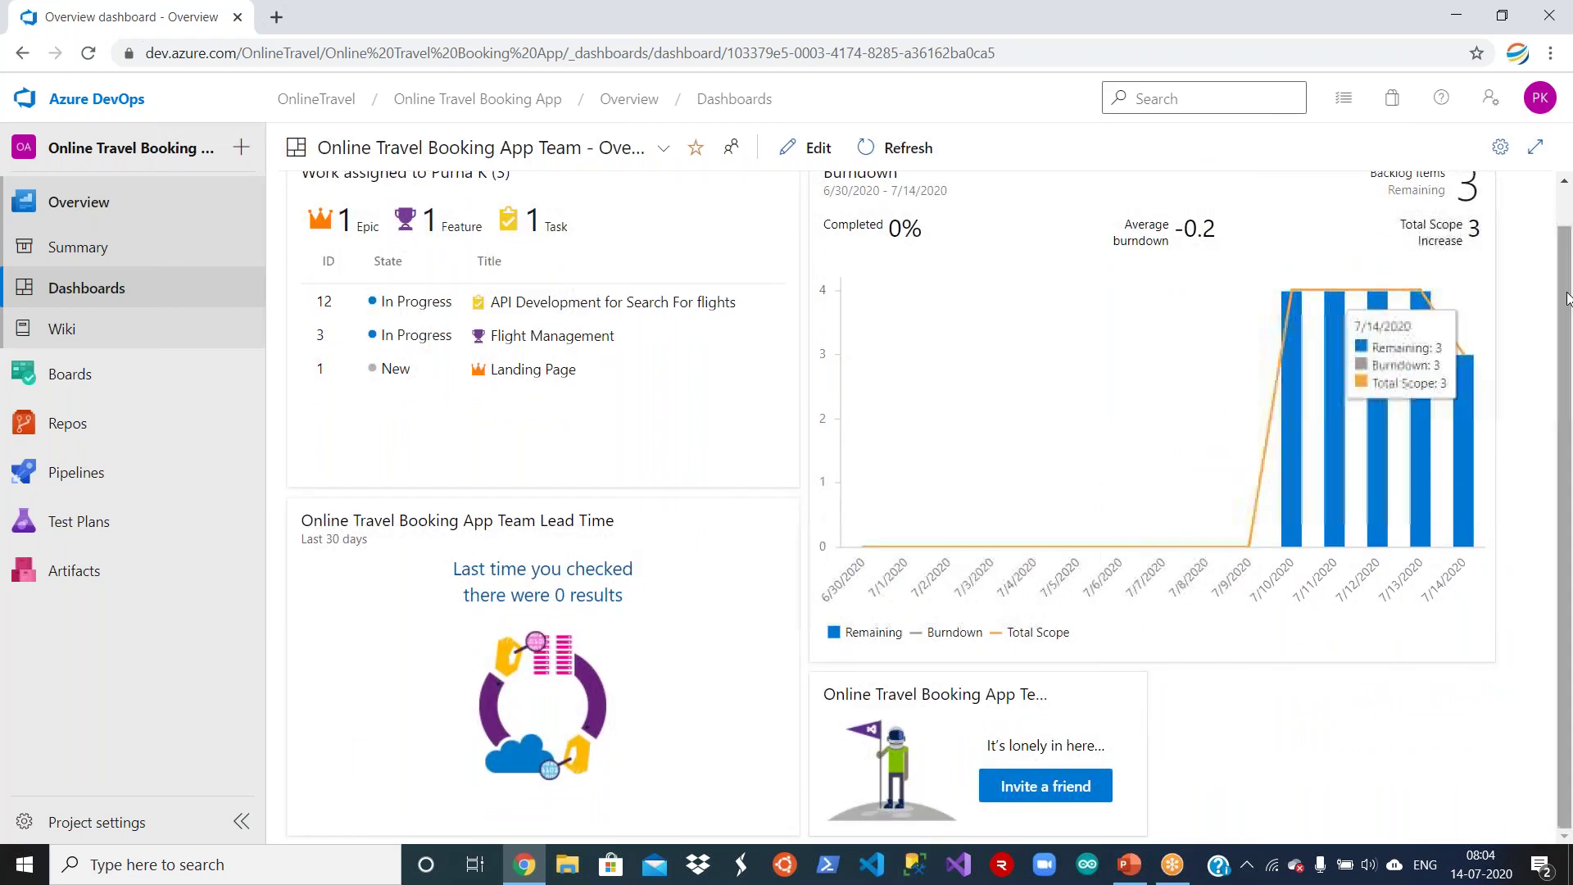
scroll(1567, 298, up, 1)
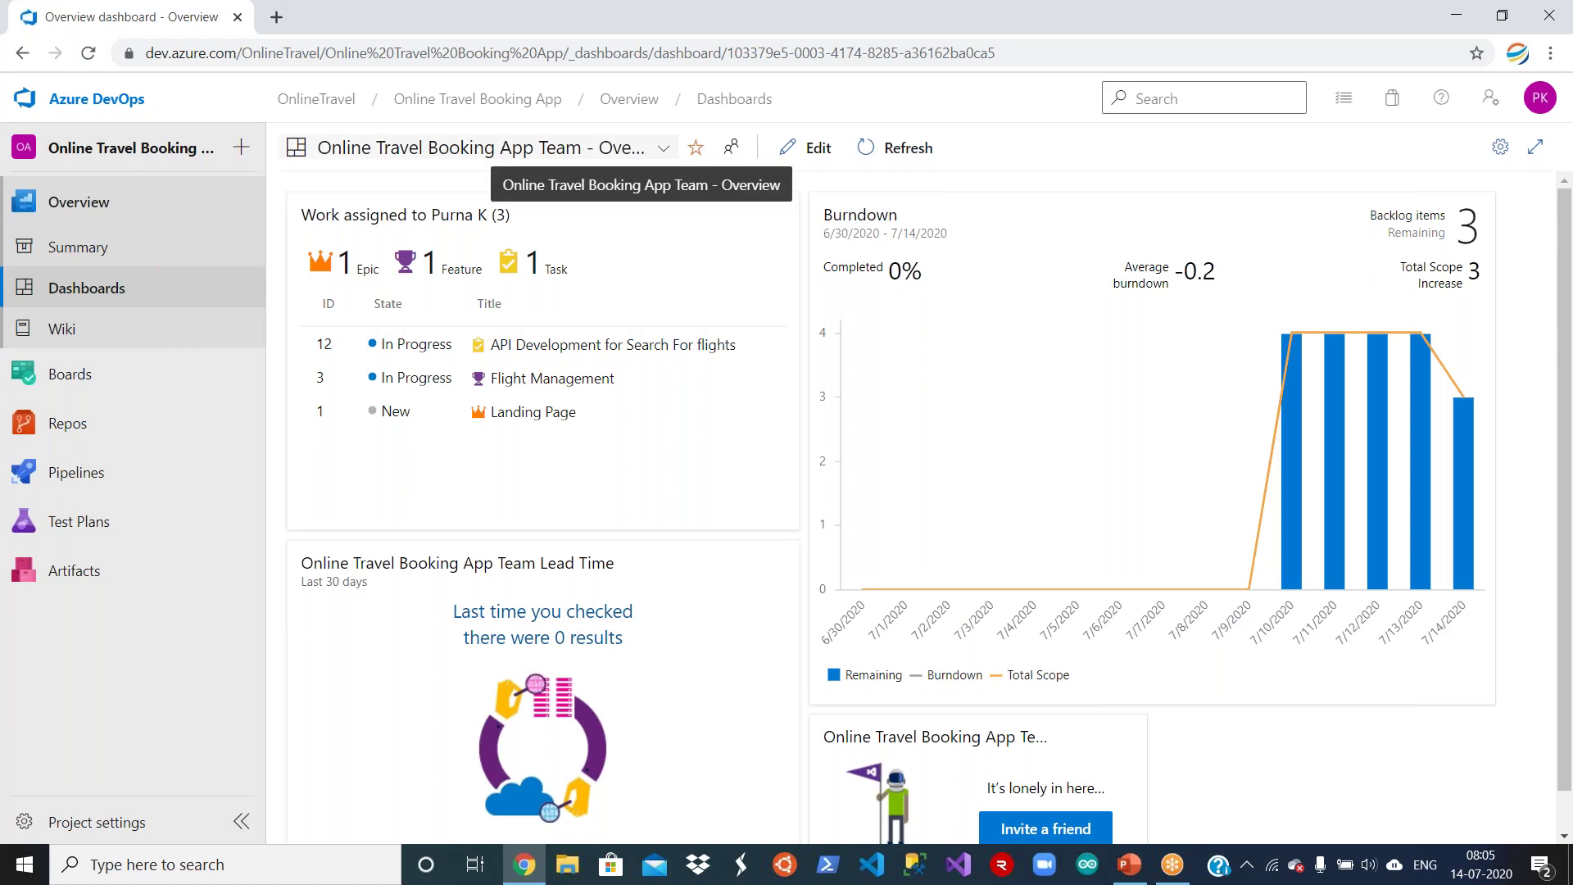
View the Database - Overview dashboard and return to the Online Travel Booking App Team - Overview dashboard.
click(663, 149)
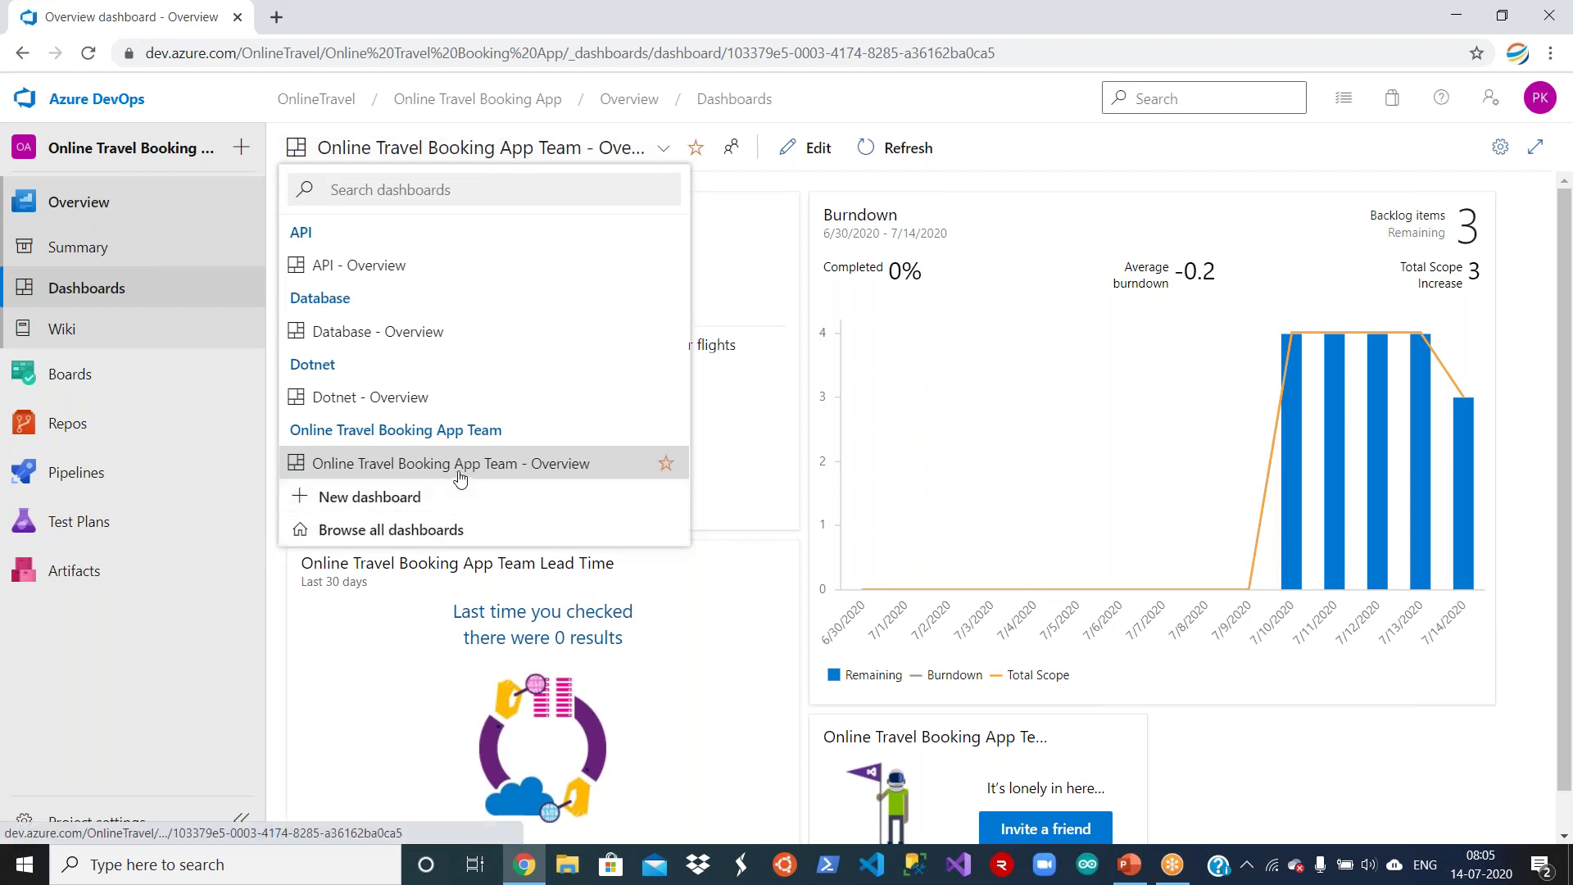
click(464, 331)
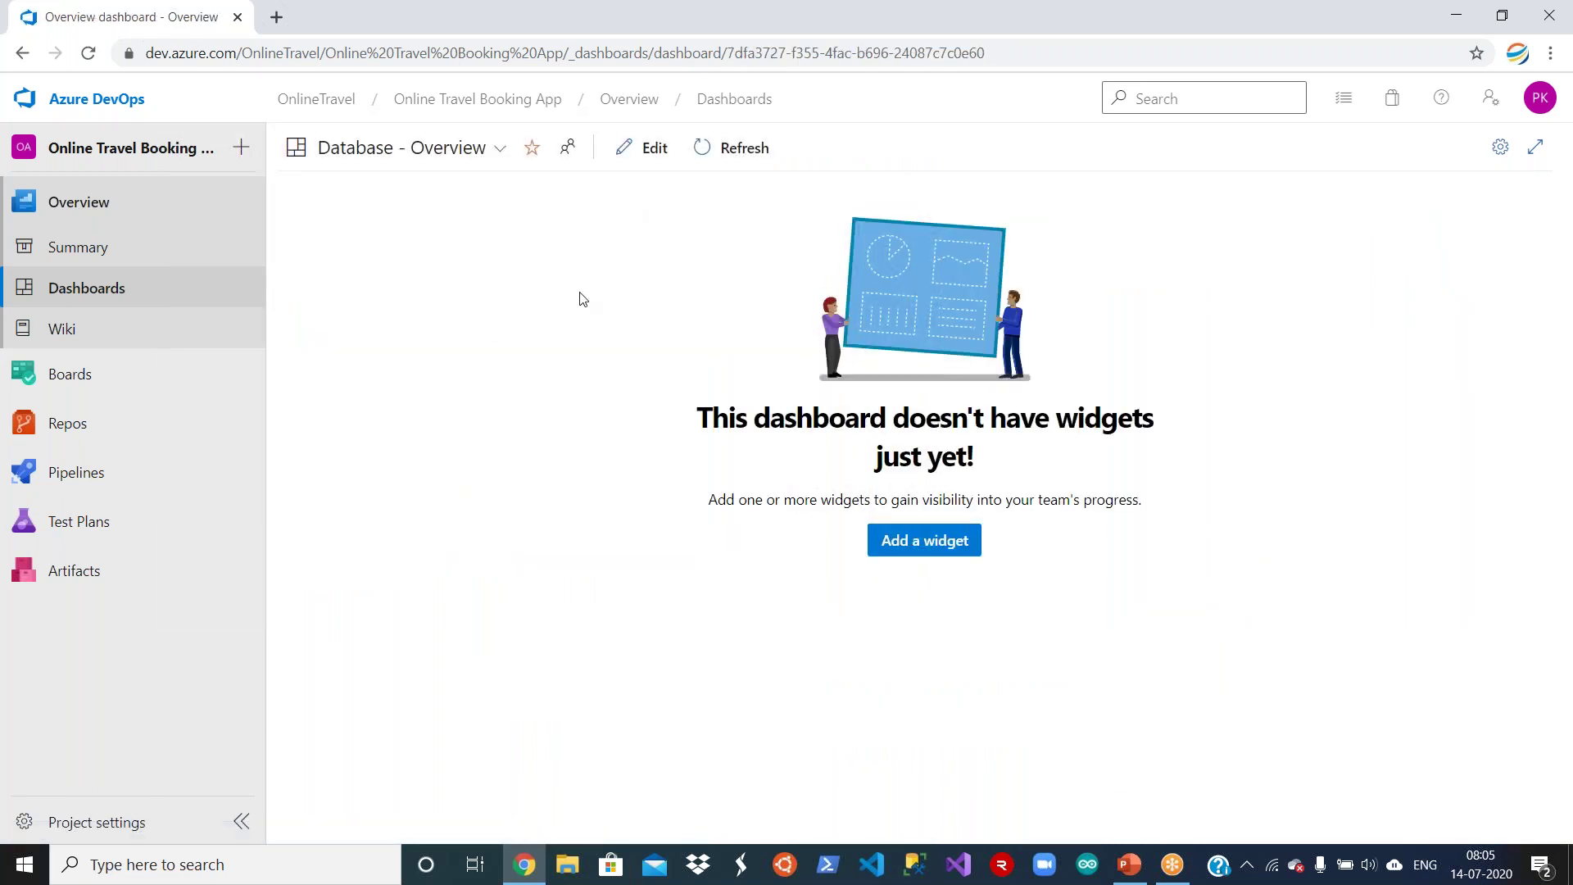
click(484, 155)
click(425, 466)
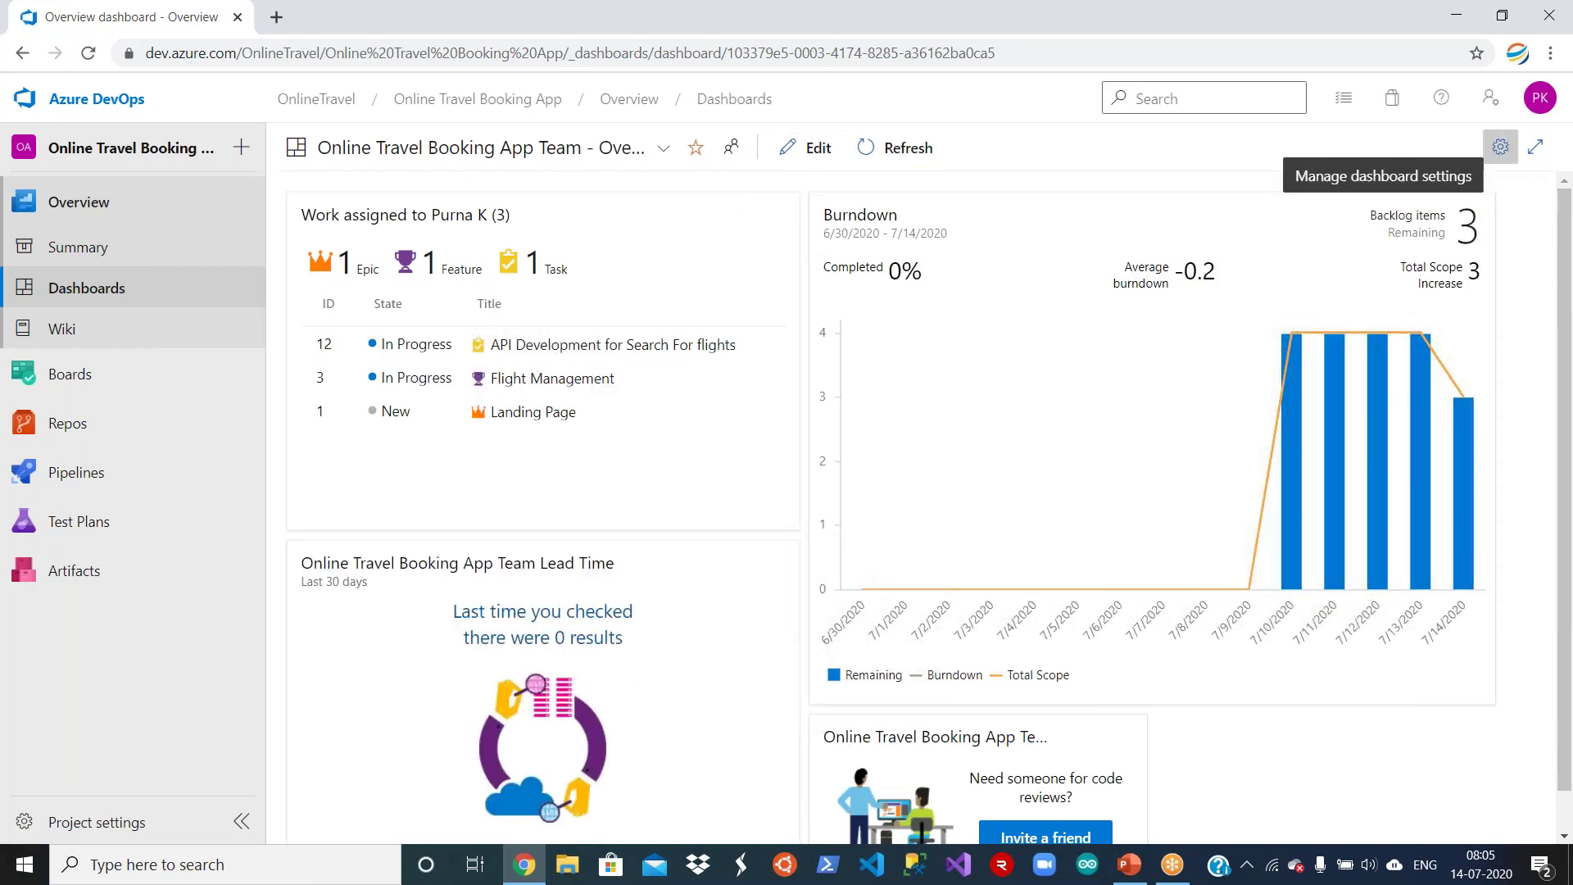
Review the Overview dashboard's settings and its team permissions, leaving both without saving.
click(1499, 149)
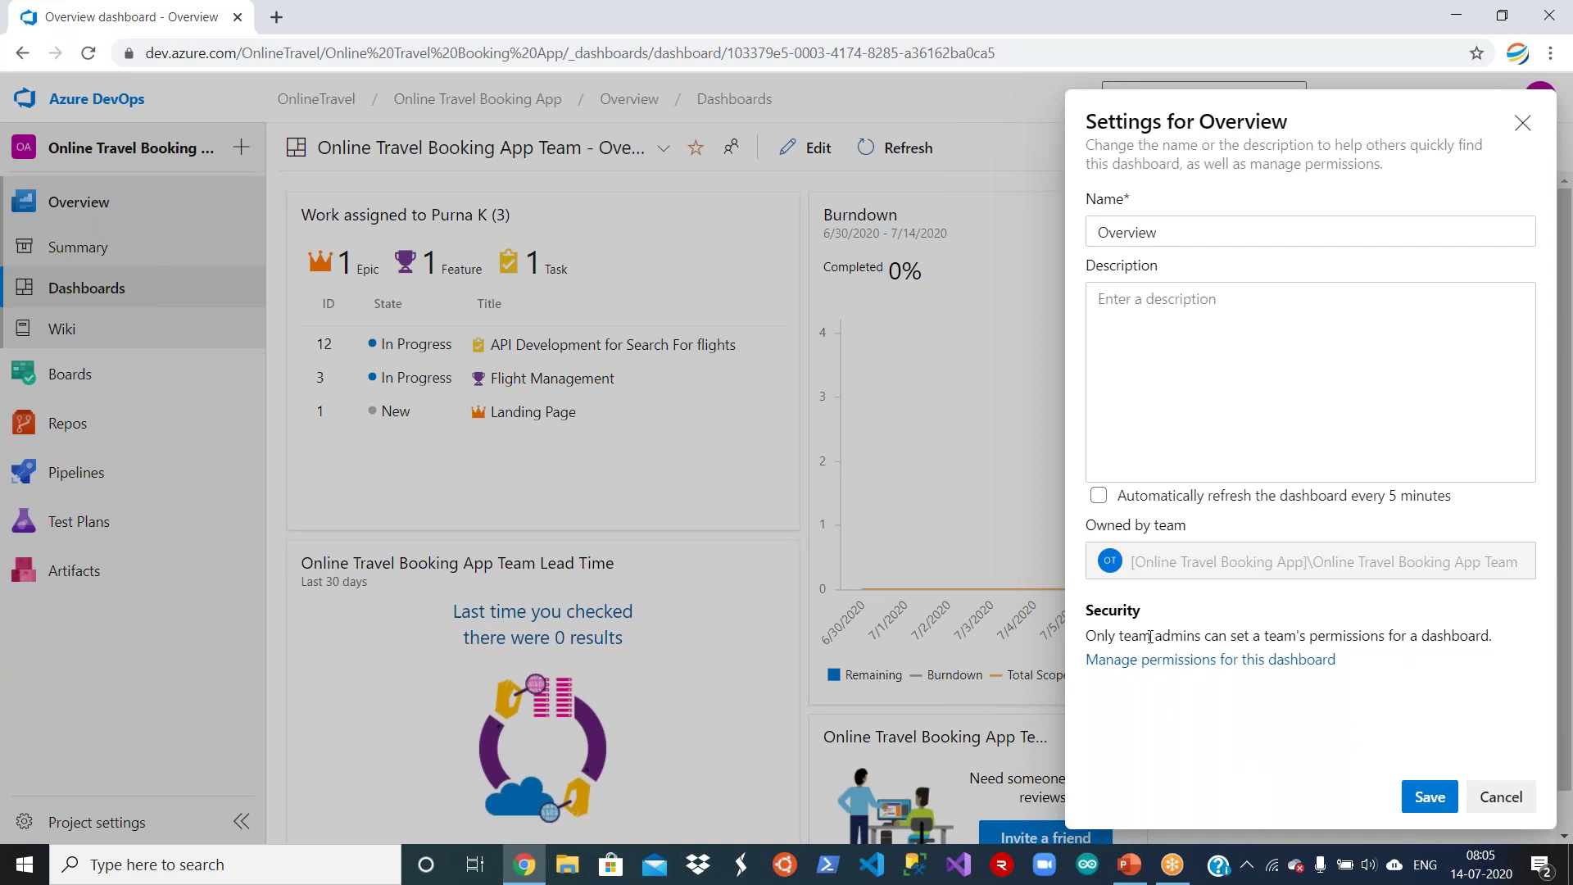
click(1209, 668)
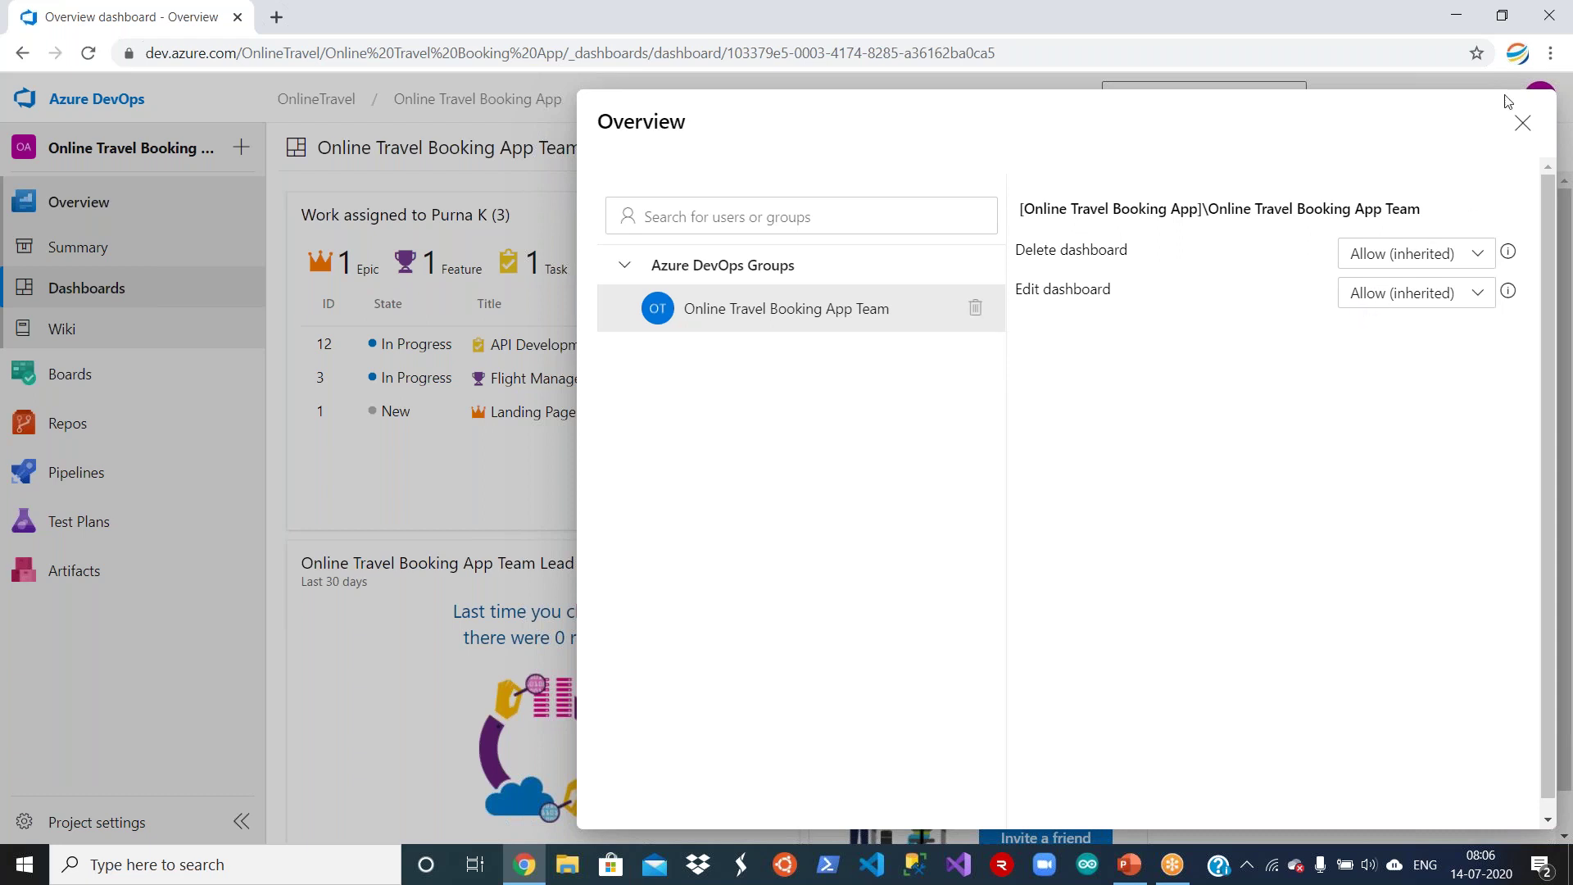
click(1522, 125)
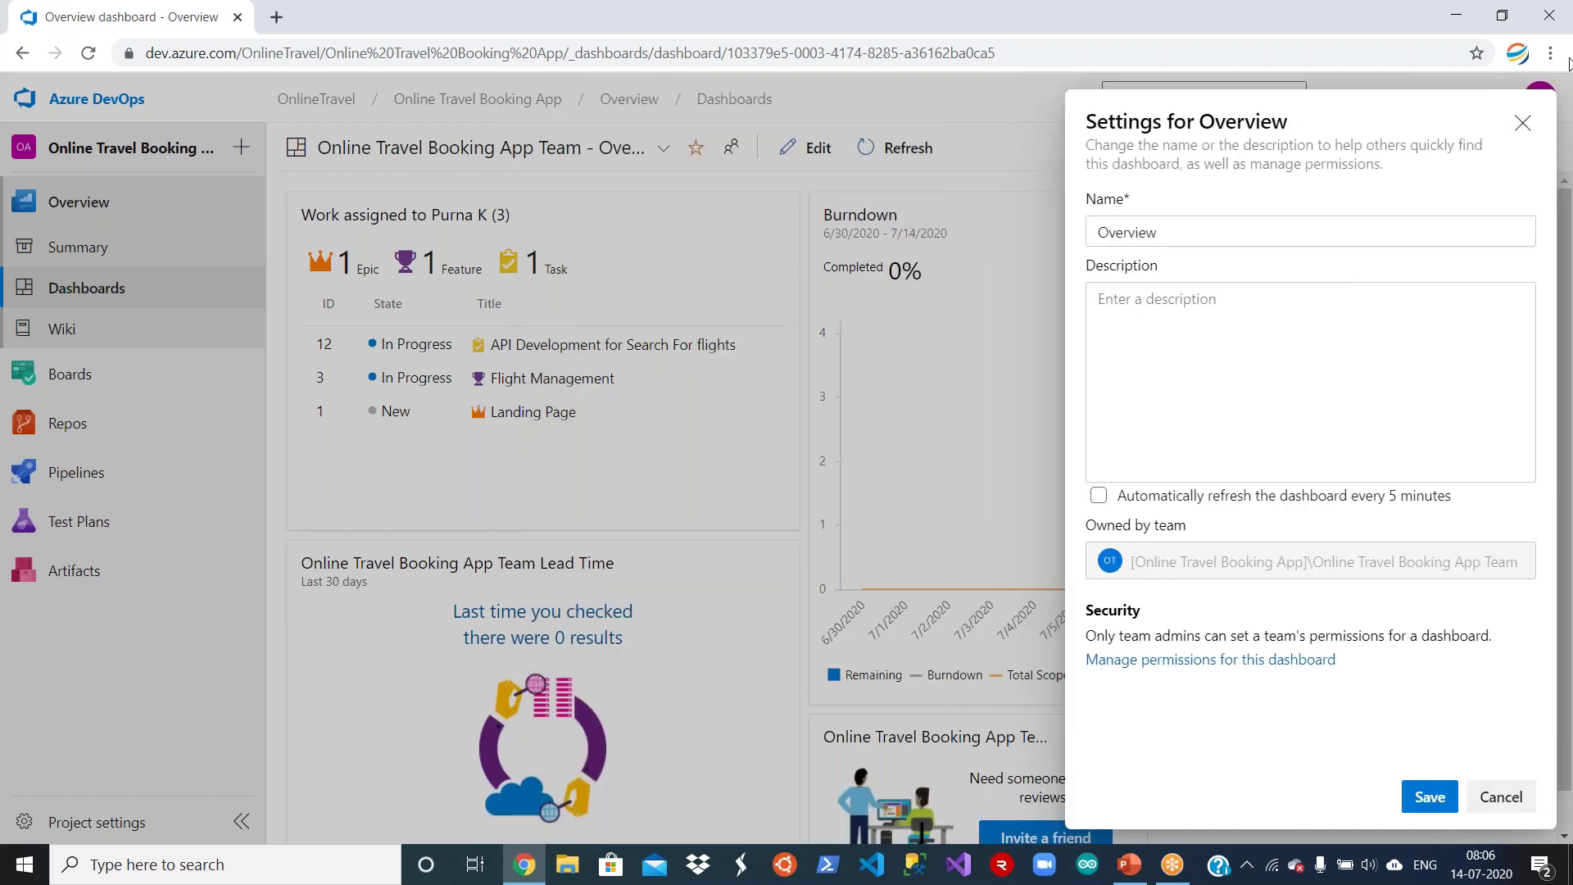
click(1522, 123)
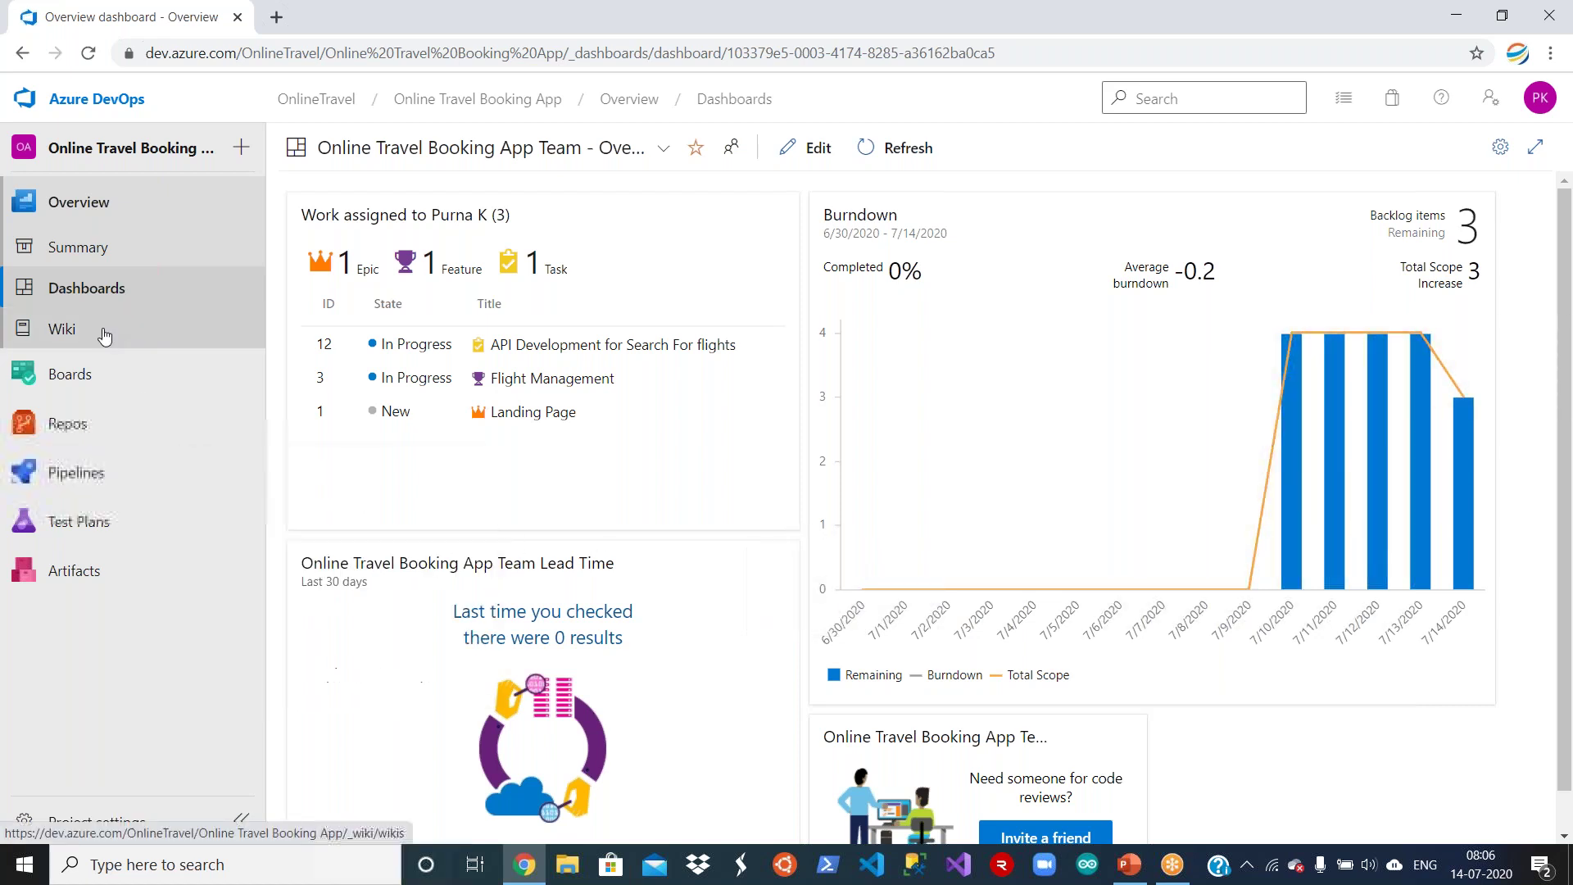
Go to the project's Wiki section and create a project wiki.
click(134, 335)
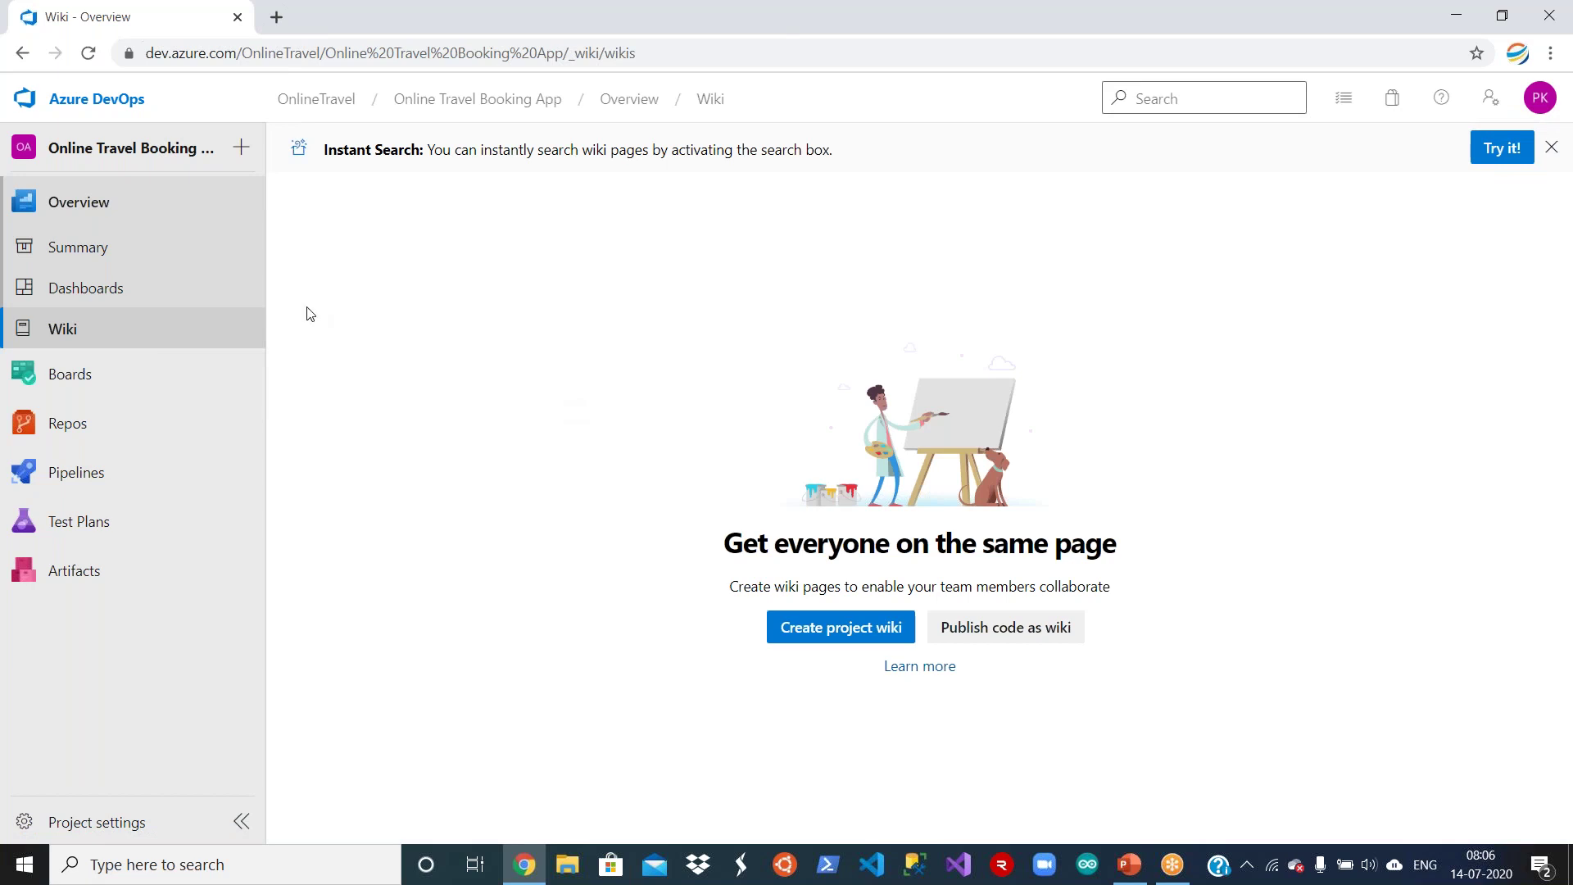
mouse_move(99, 521)
click(840, 627)
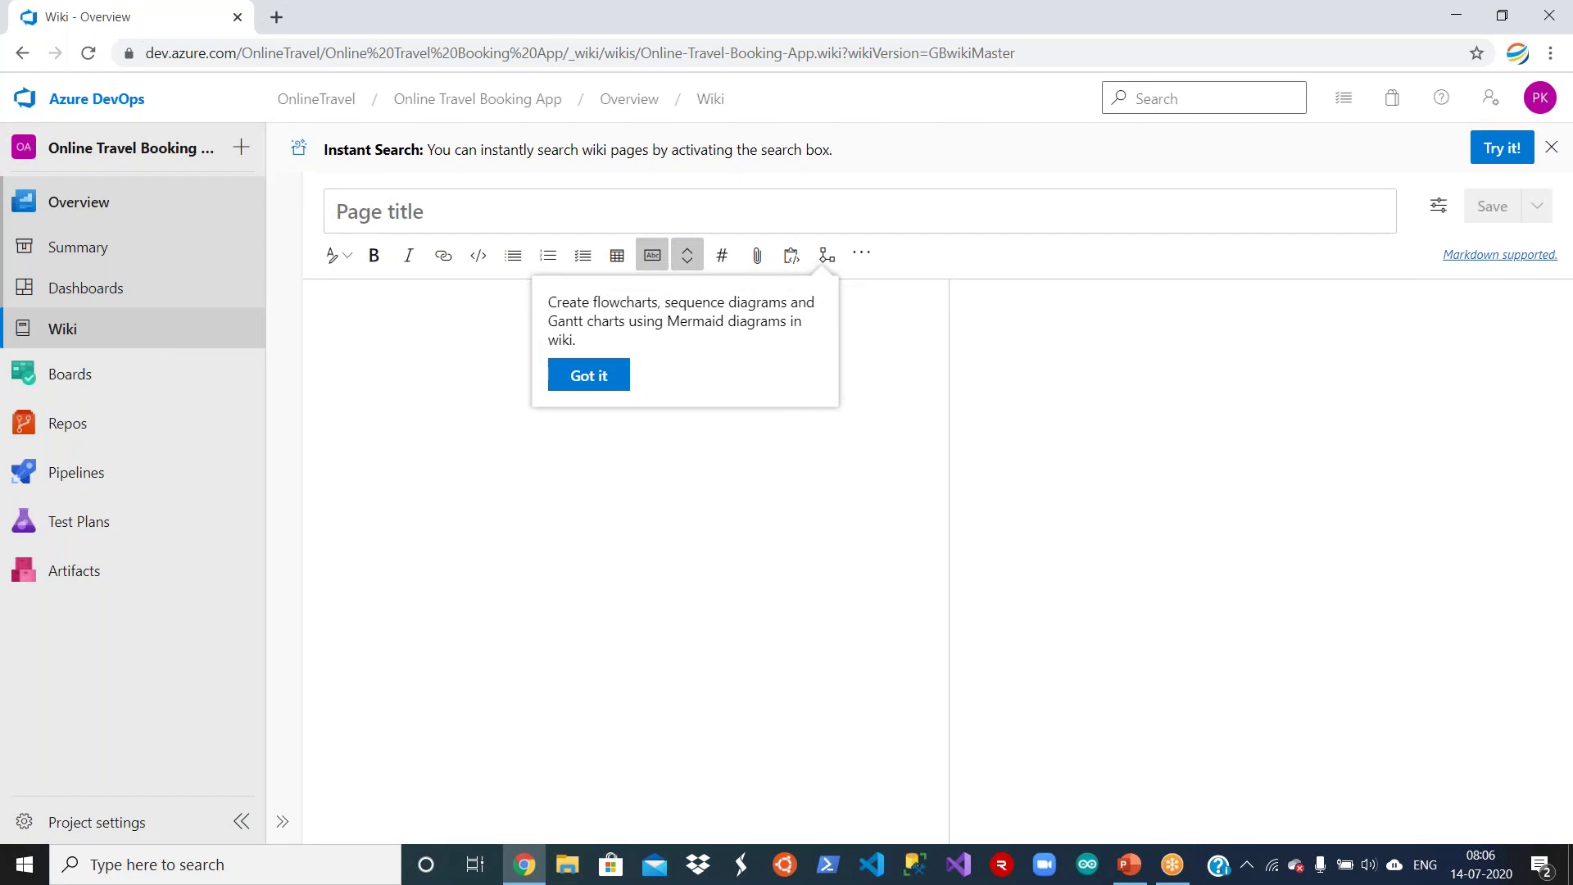
Title the wiki's first page Flight Management and save it with an empty body.
click(997, 211)
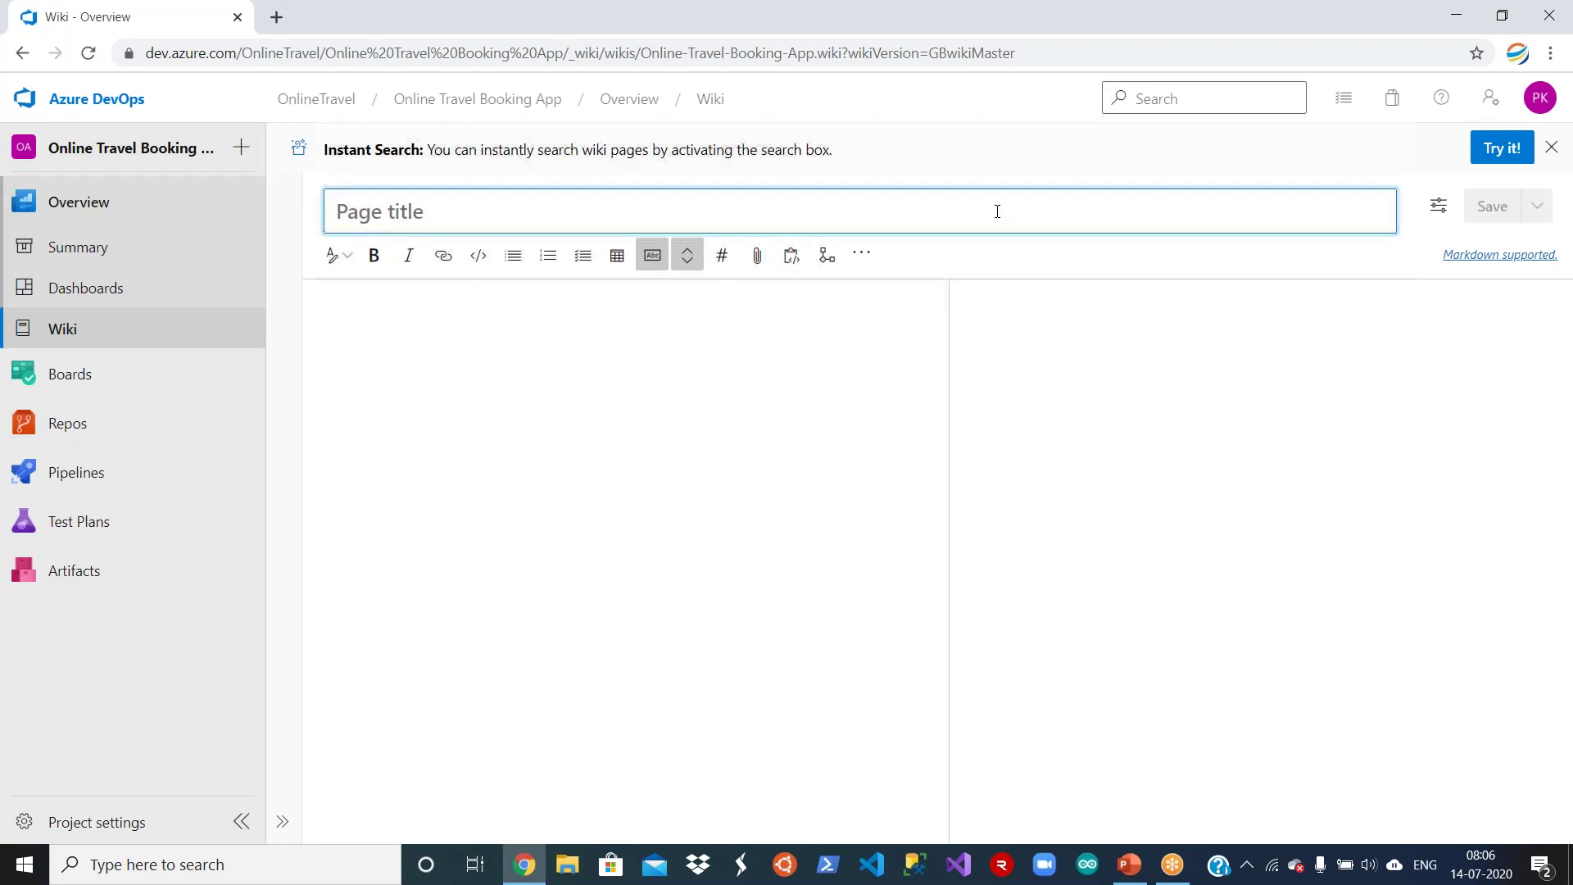
text(Sear)
key(BackSpace)
key(BackSpace)
key(BackSpace)
key(BackSpace)
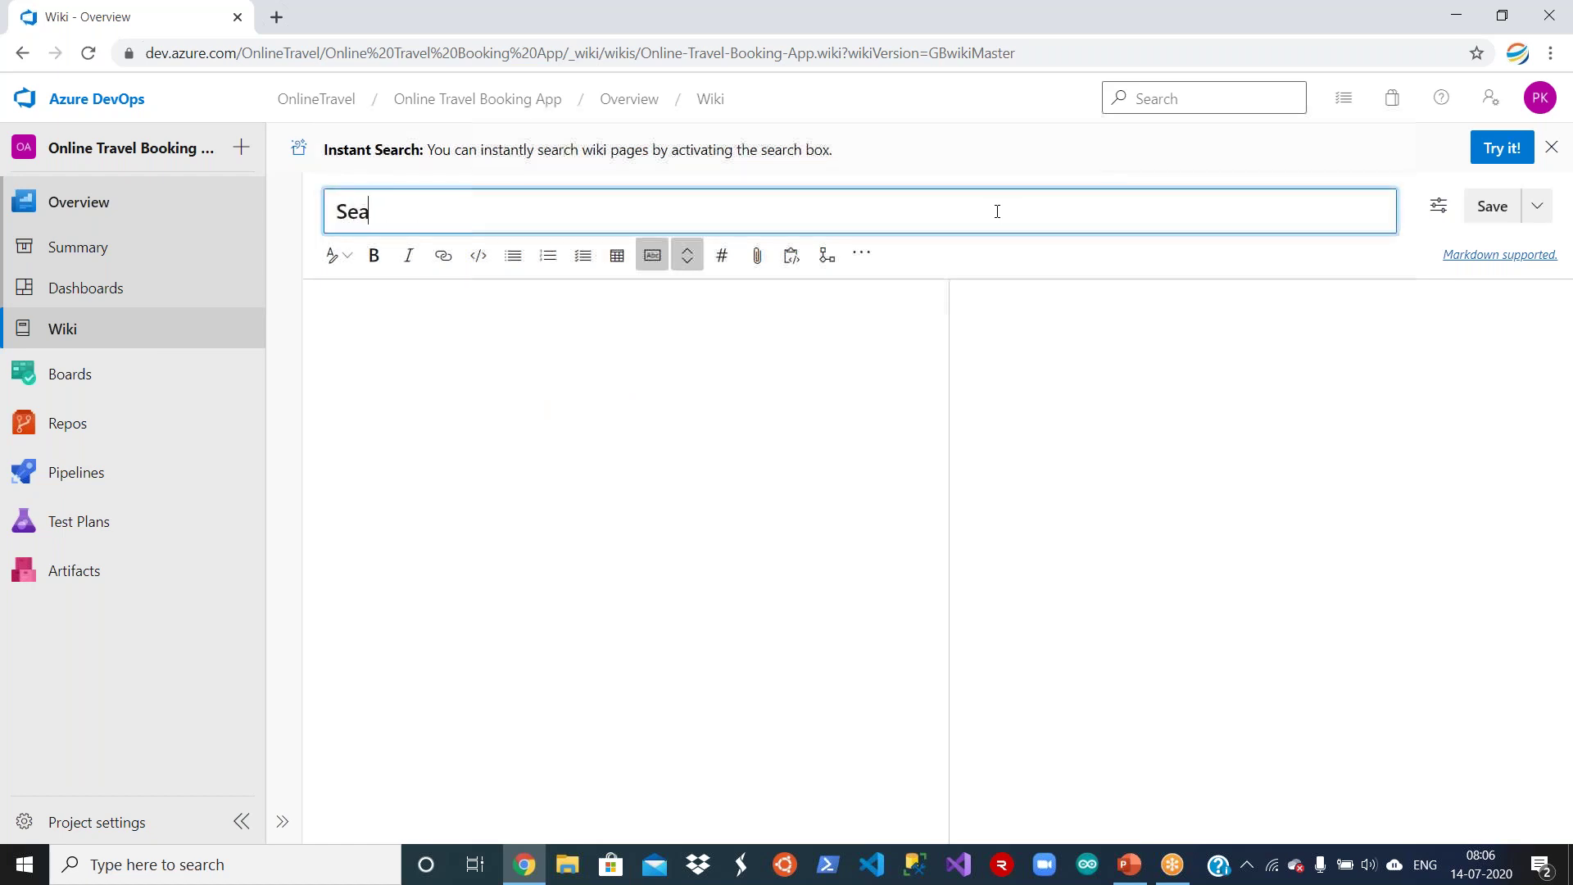
text(Flight Management)
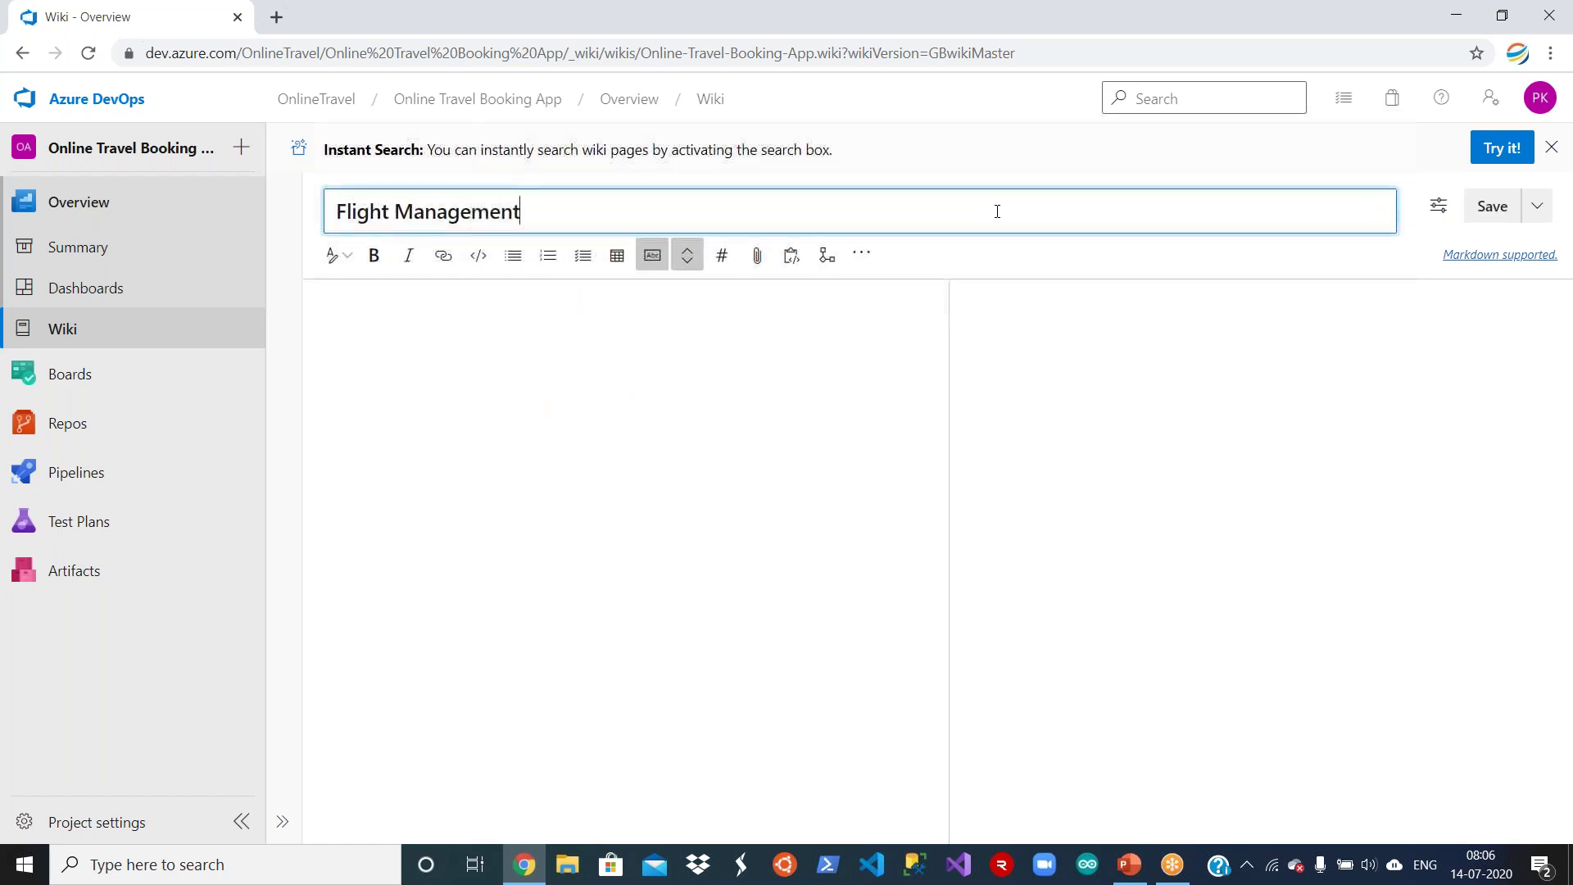
click(751, 341)
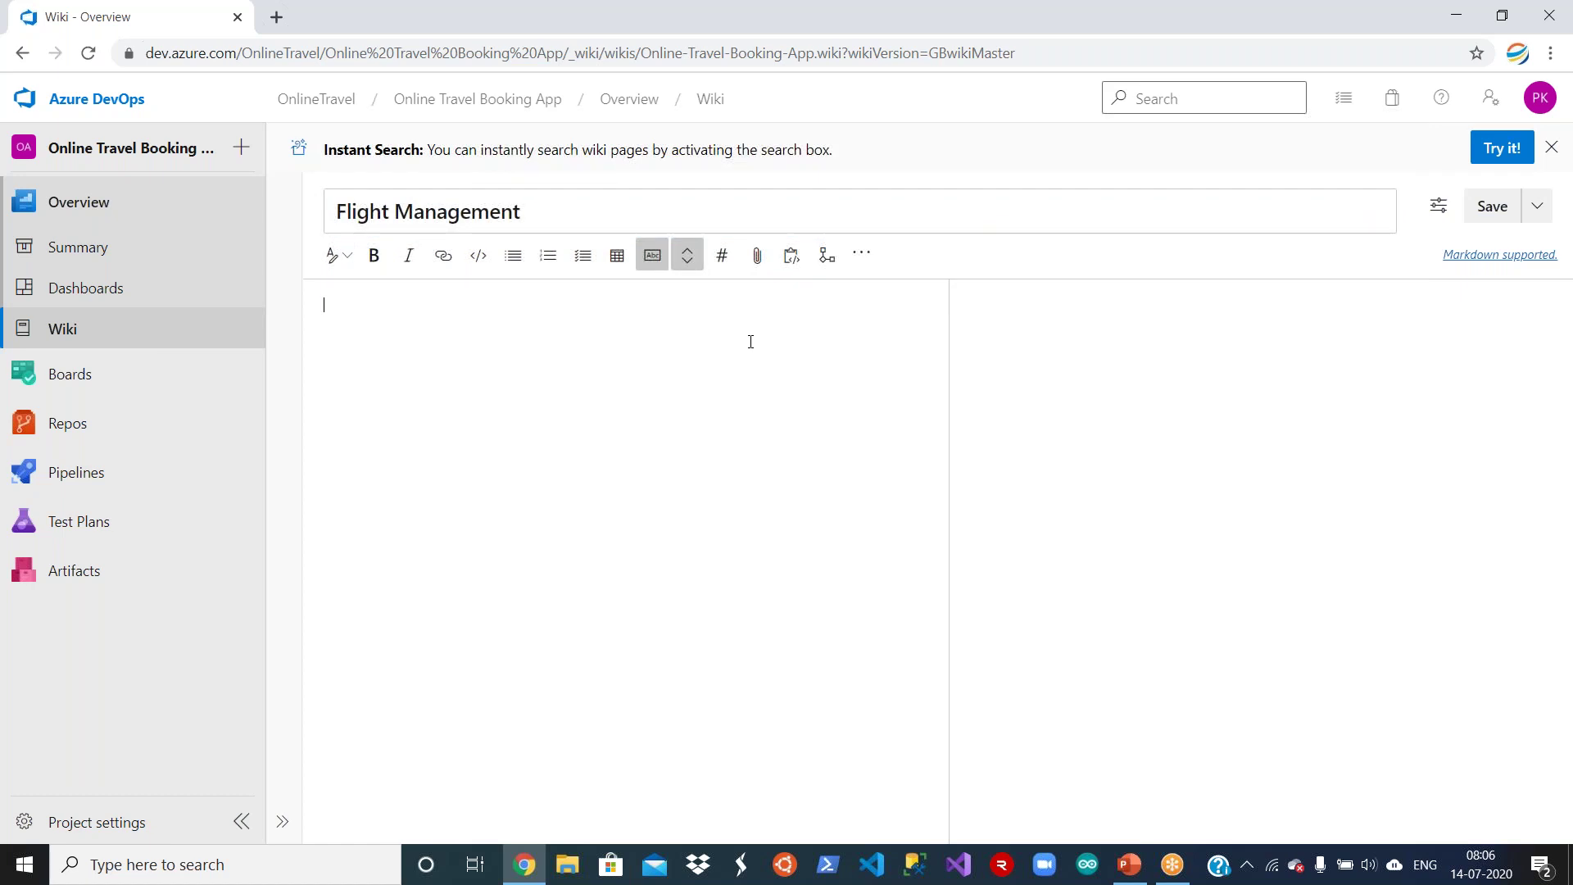
click(1494, 210)
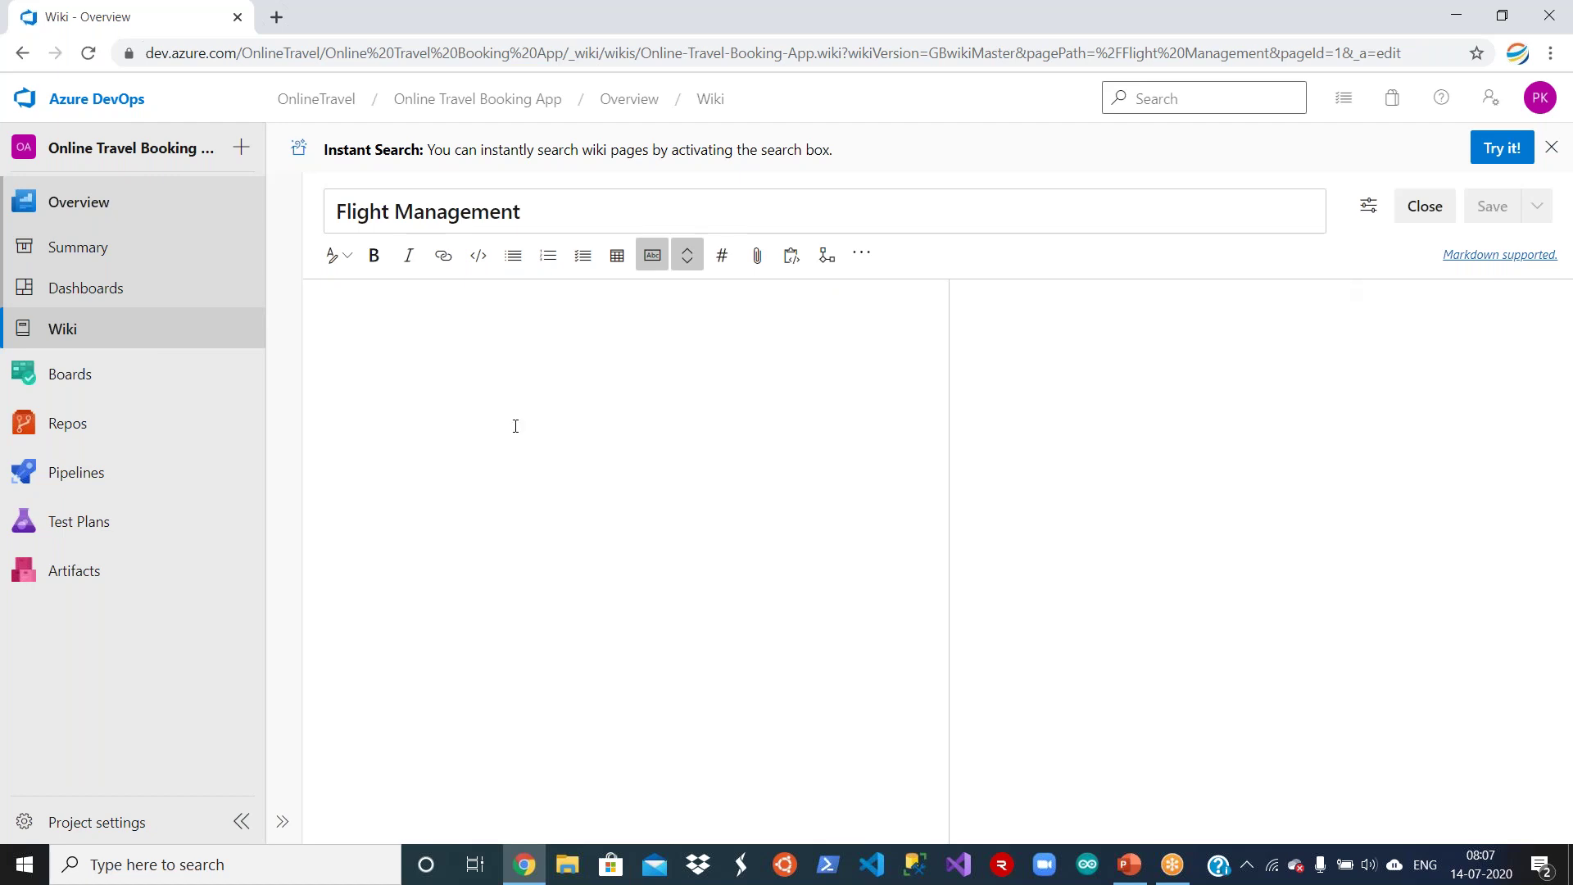
Dismiss the Instant Search notice and reopen the wiki to show the saved Flight Management page.
mouse_move(200, 365)
click(1551, 147)
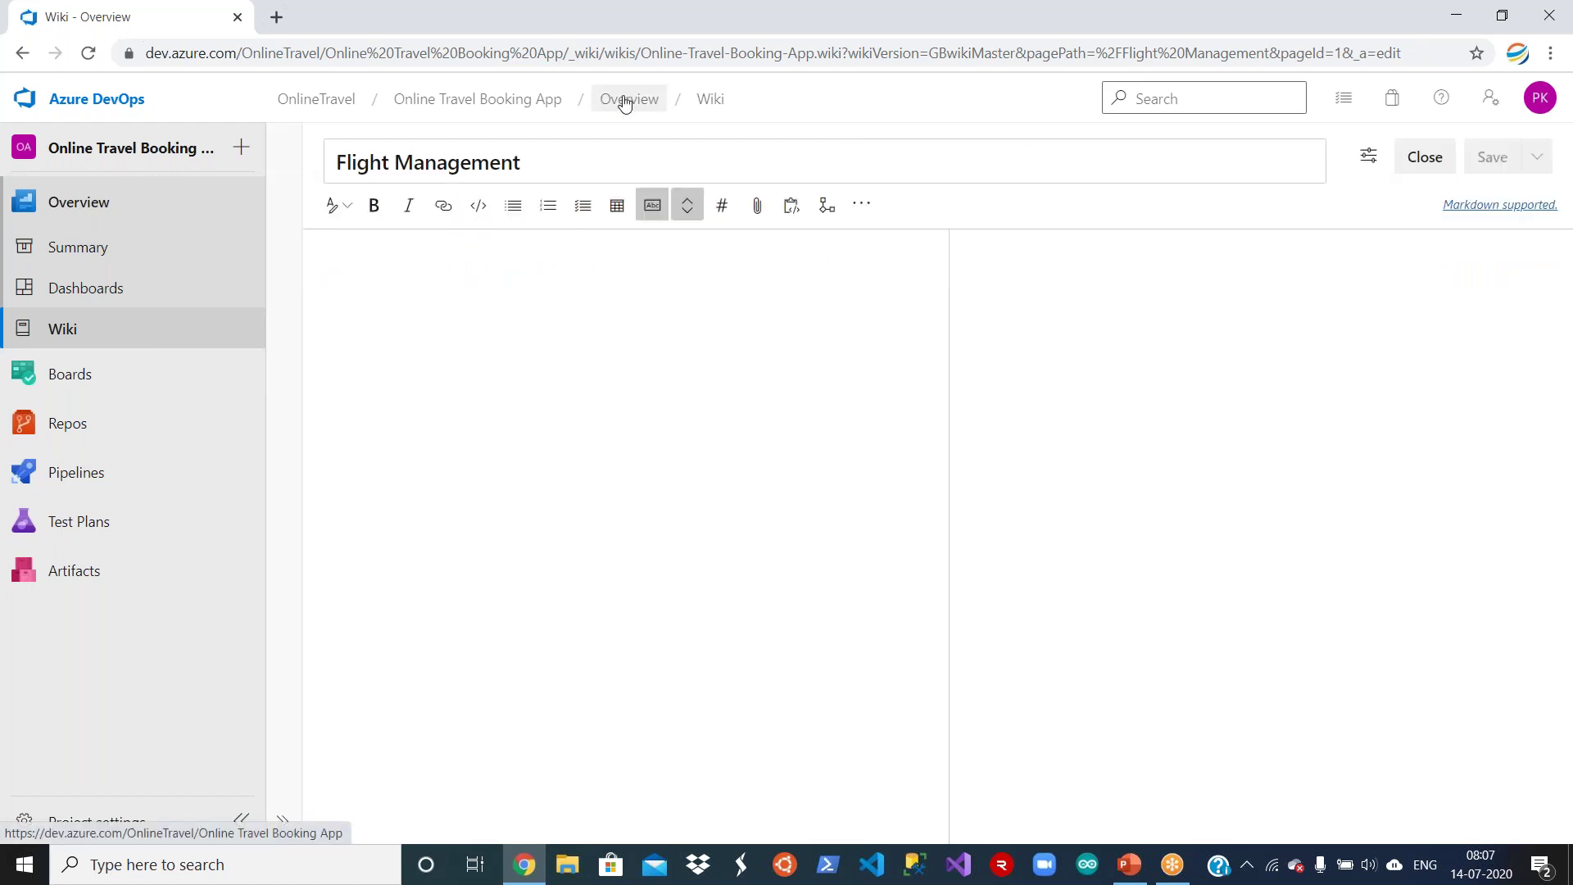
click(109, 334)
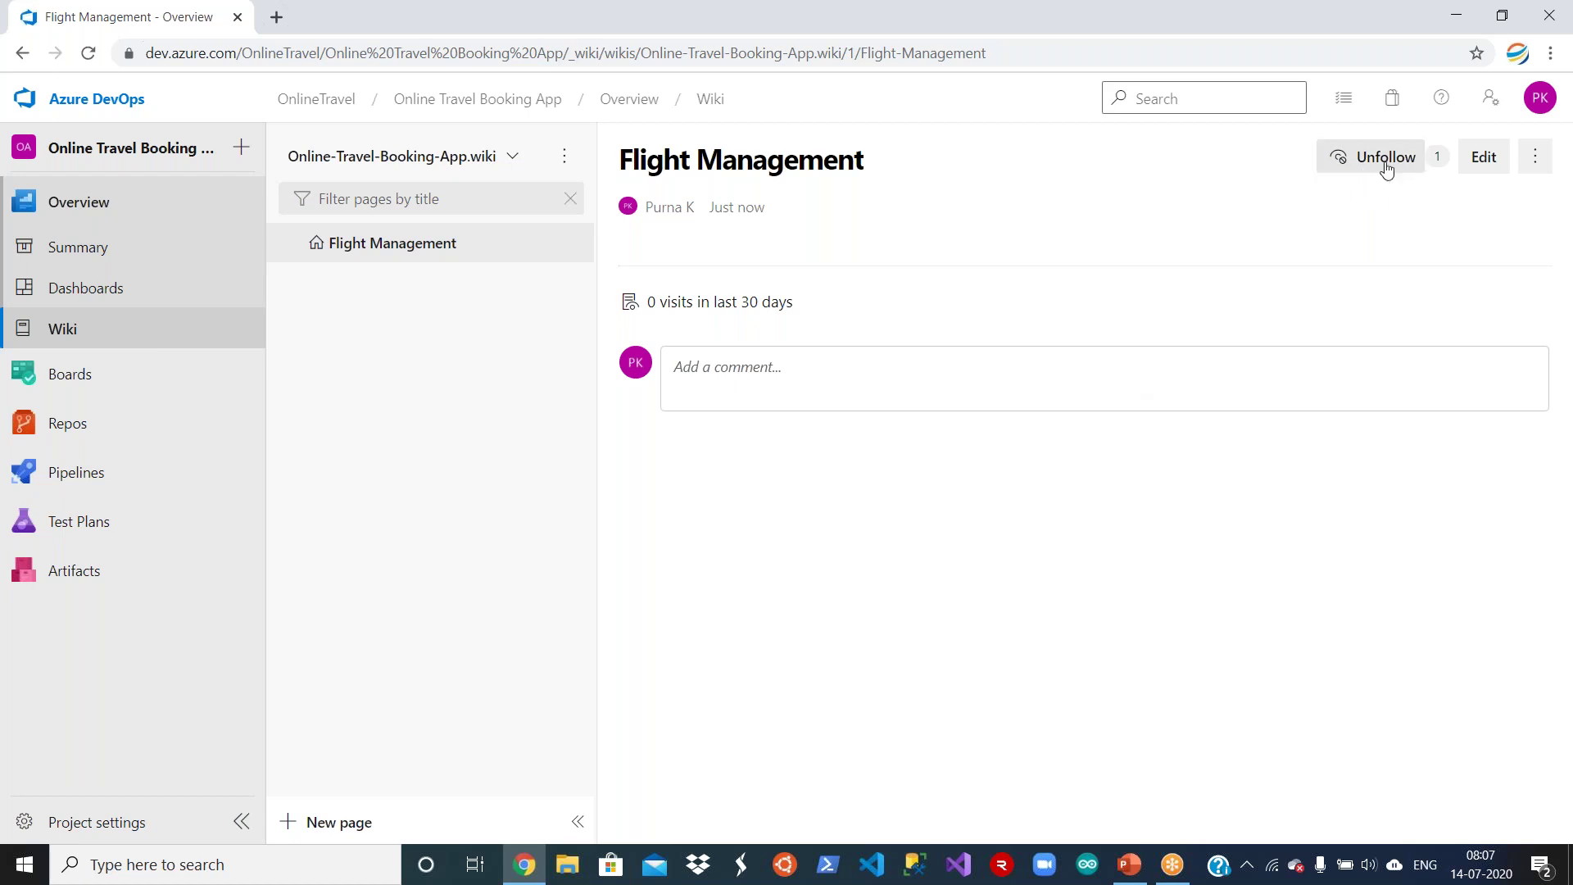
Link Task 10, UI Design For Search for Flights, to the Flight Management wiki page.
click(1534, 170)
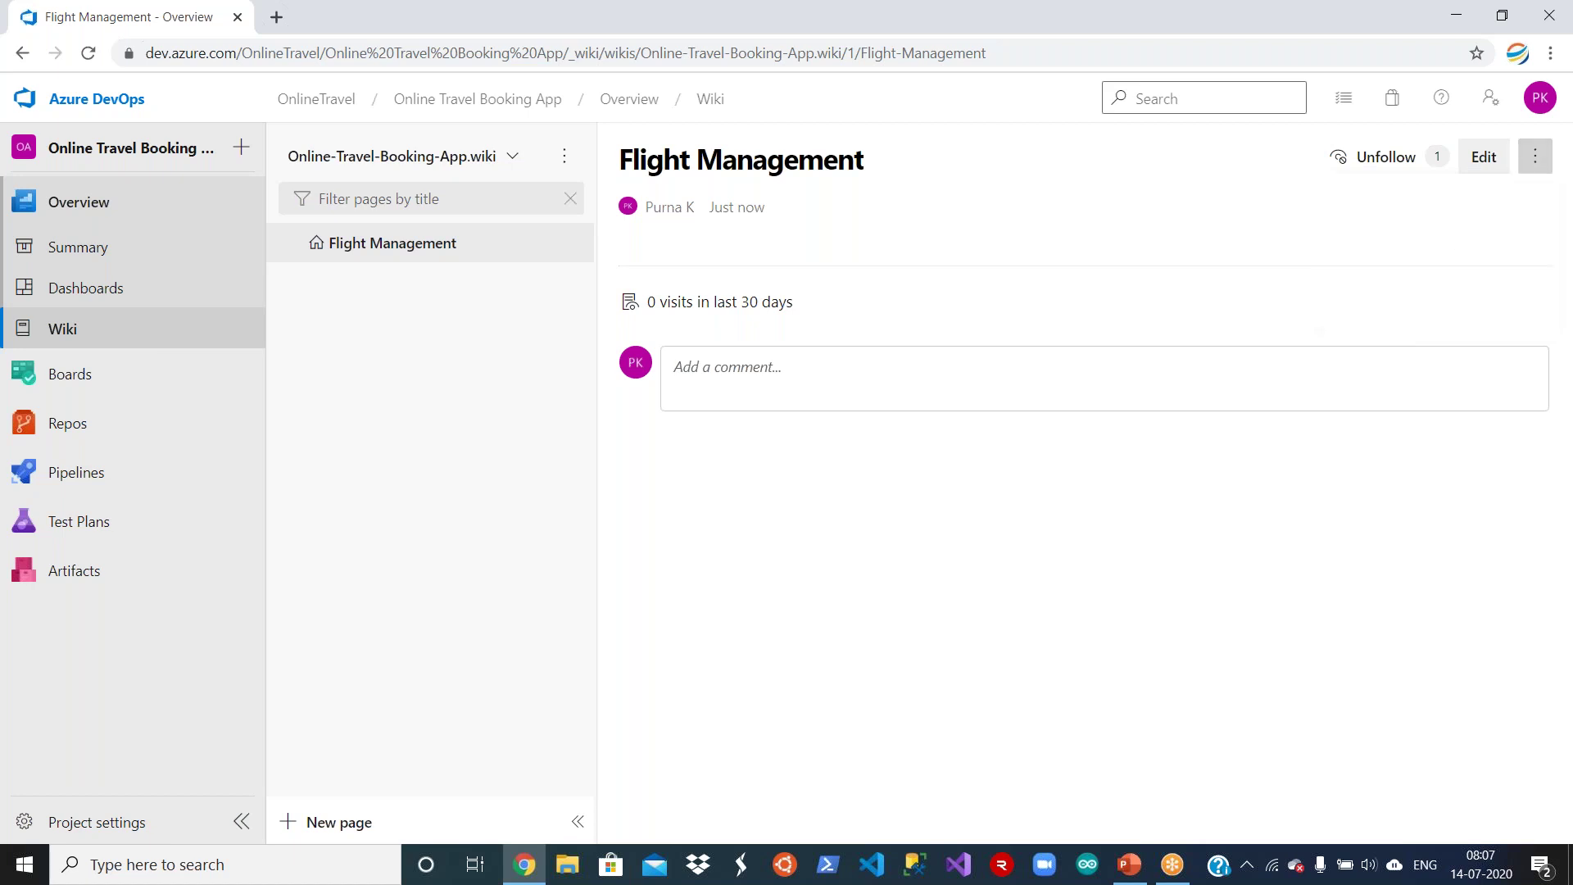
click(1442, 238)
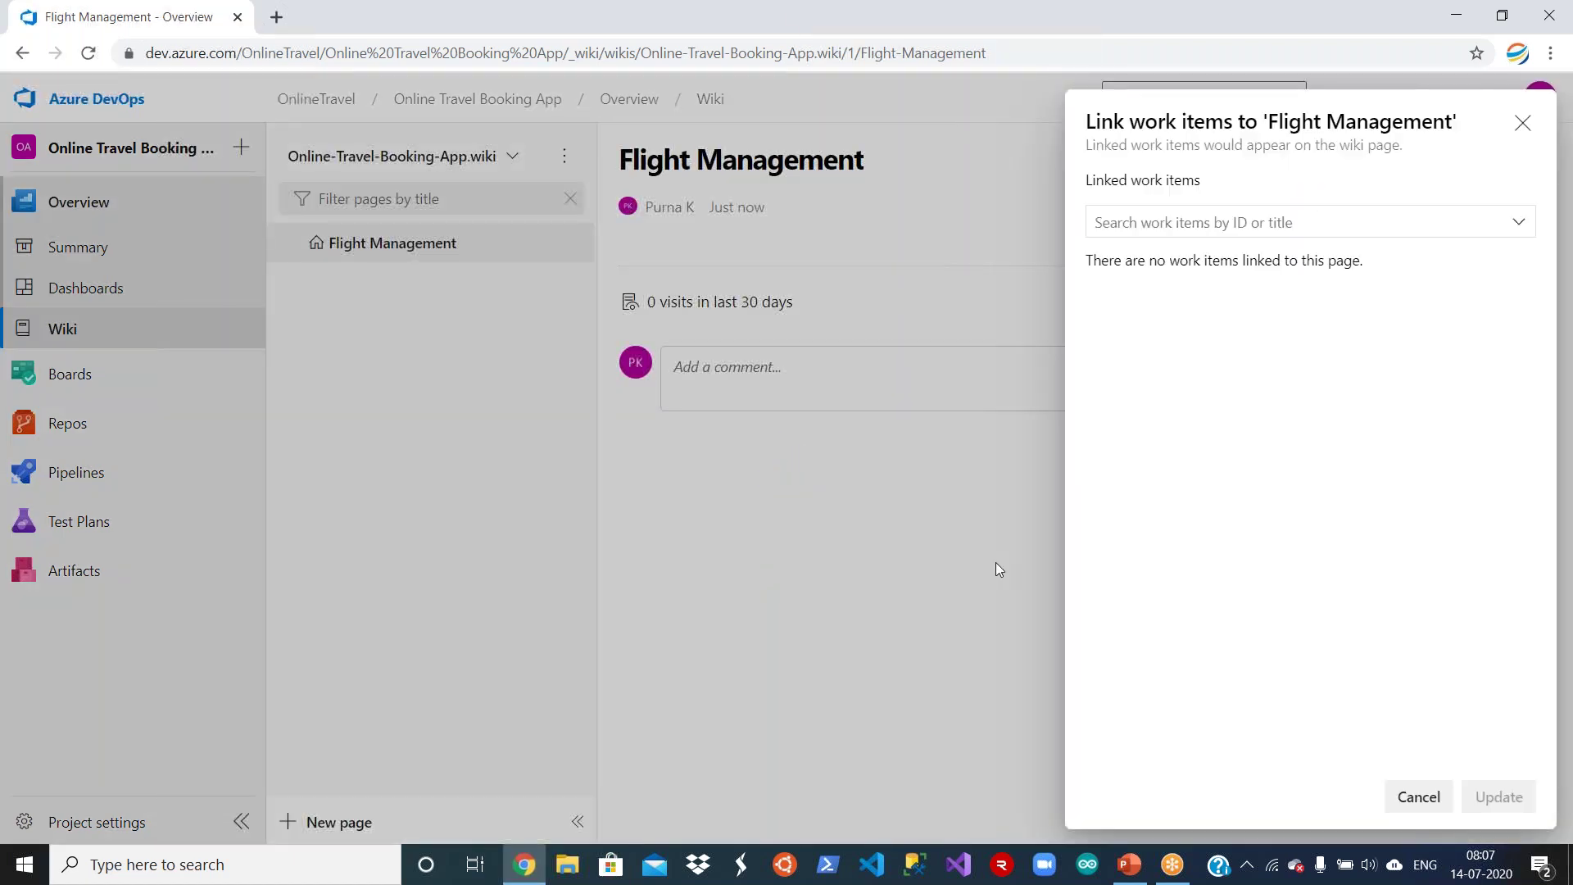
click(1357, 219)
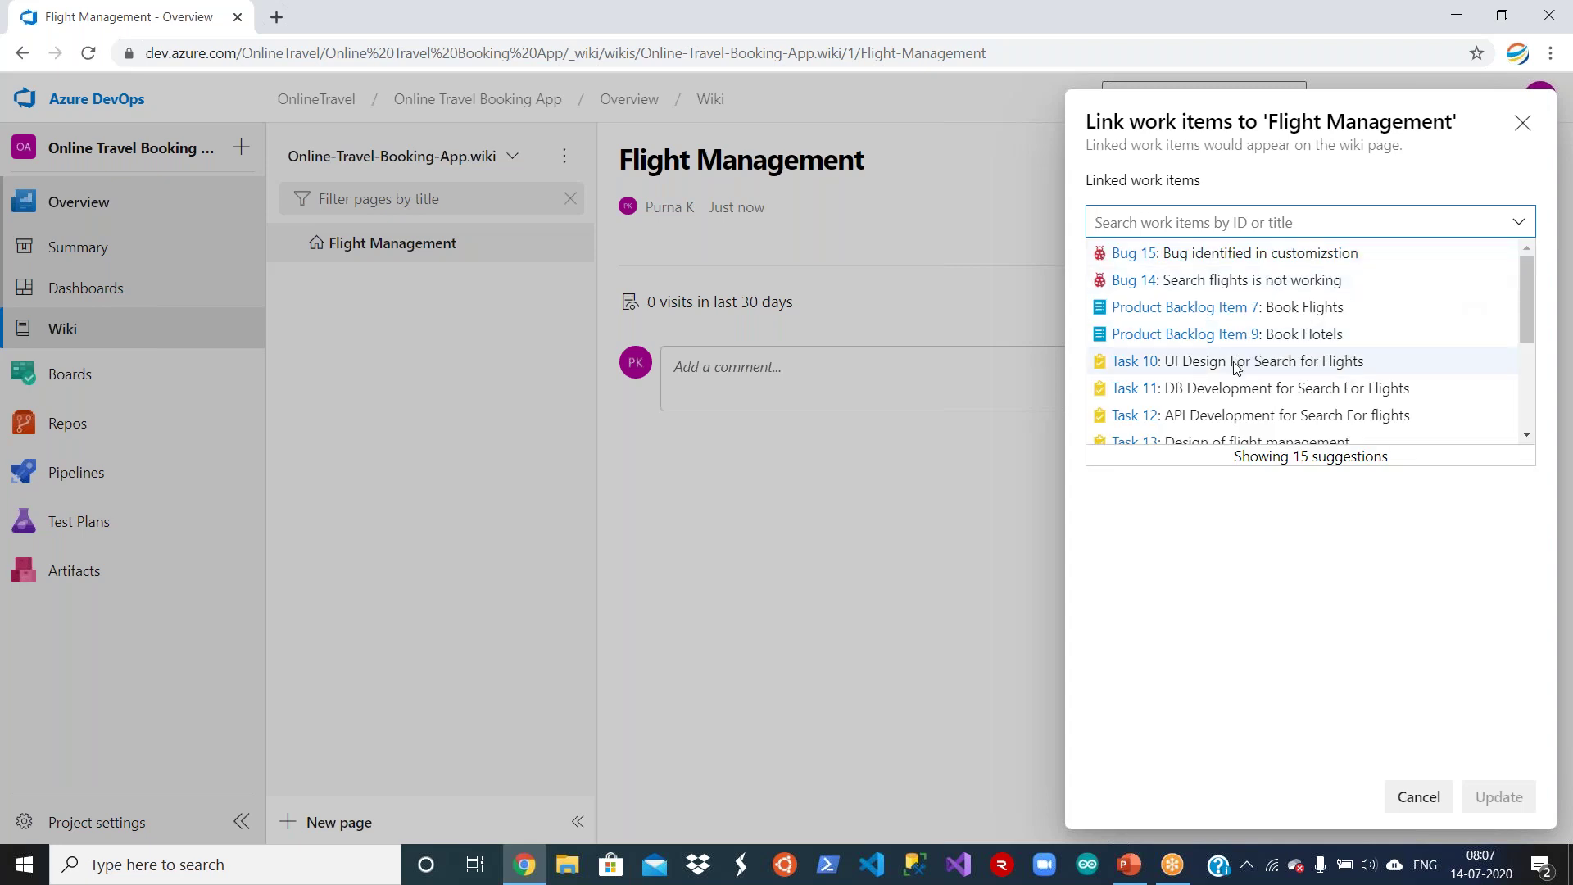
click(1237, 364)
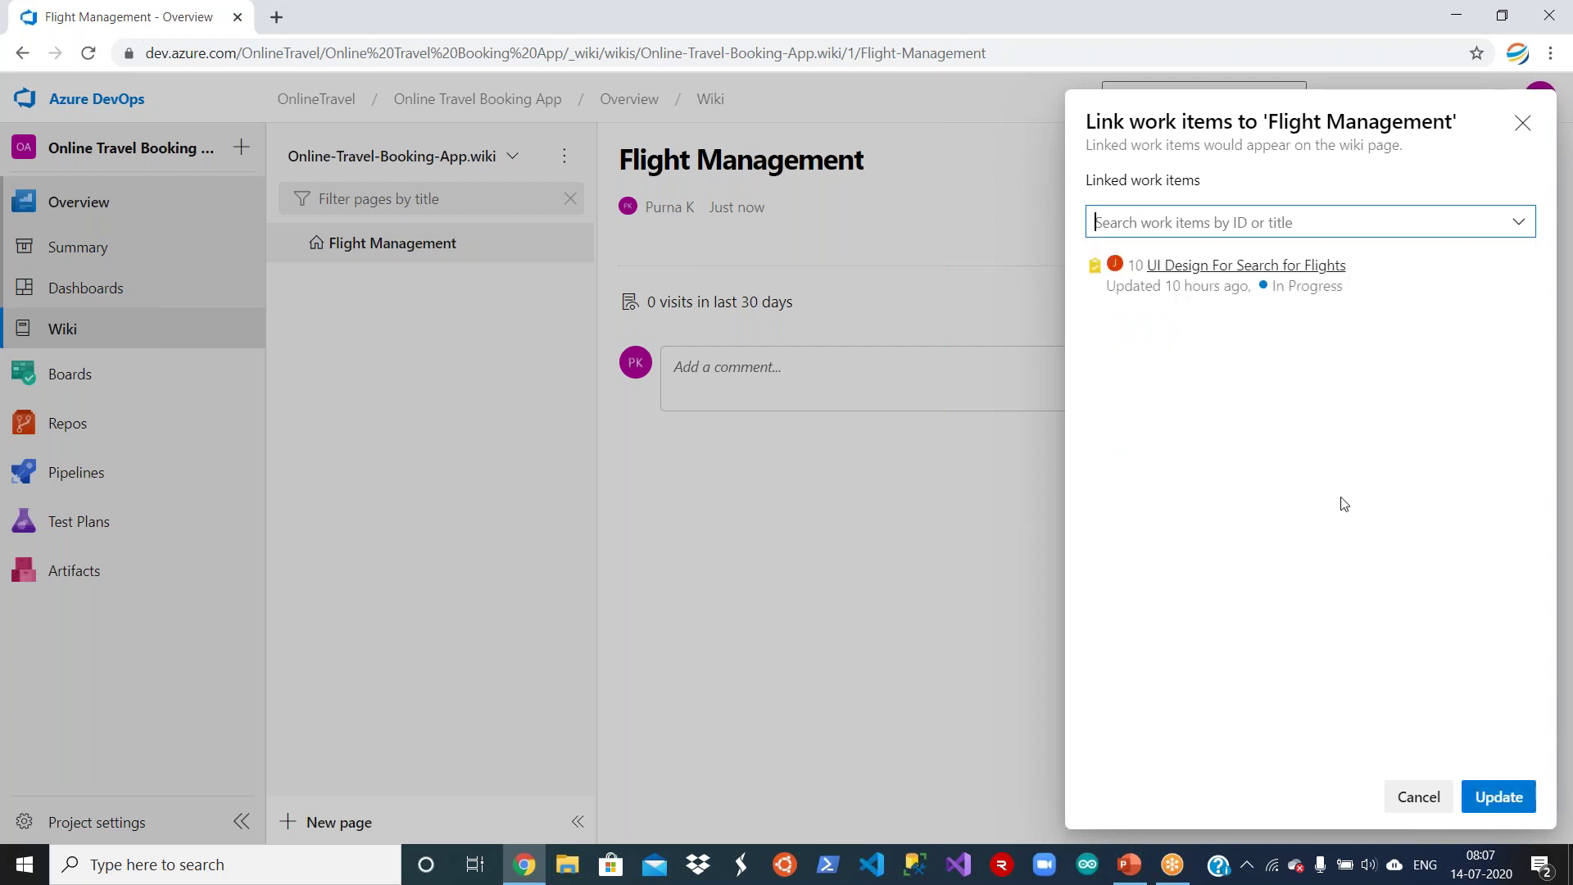
click(1499, 797)
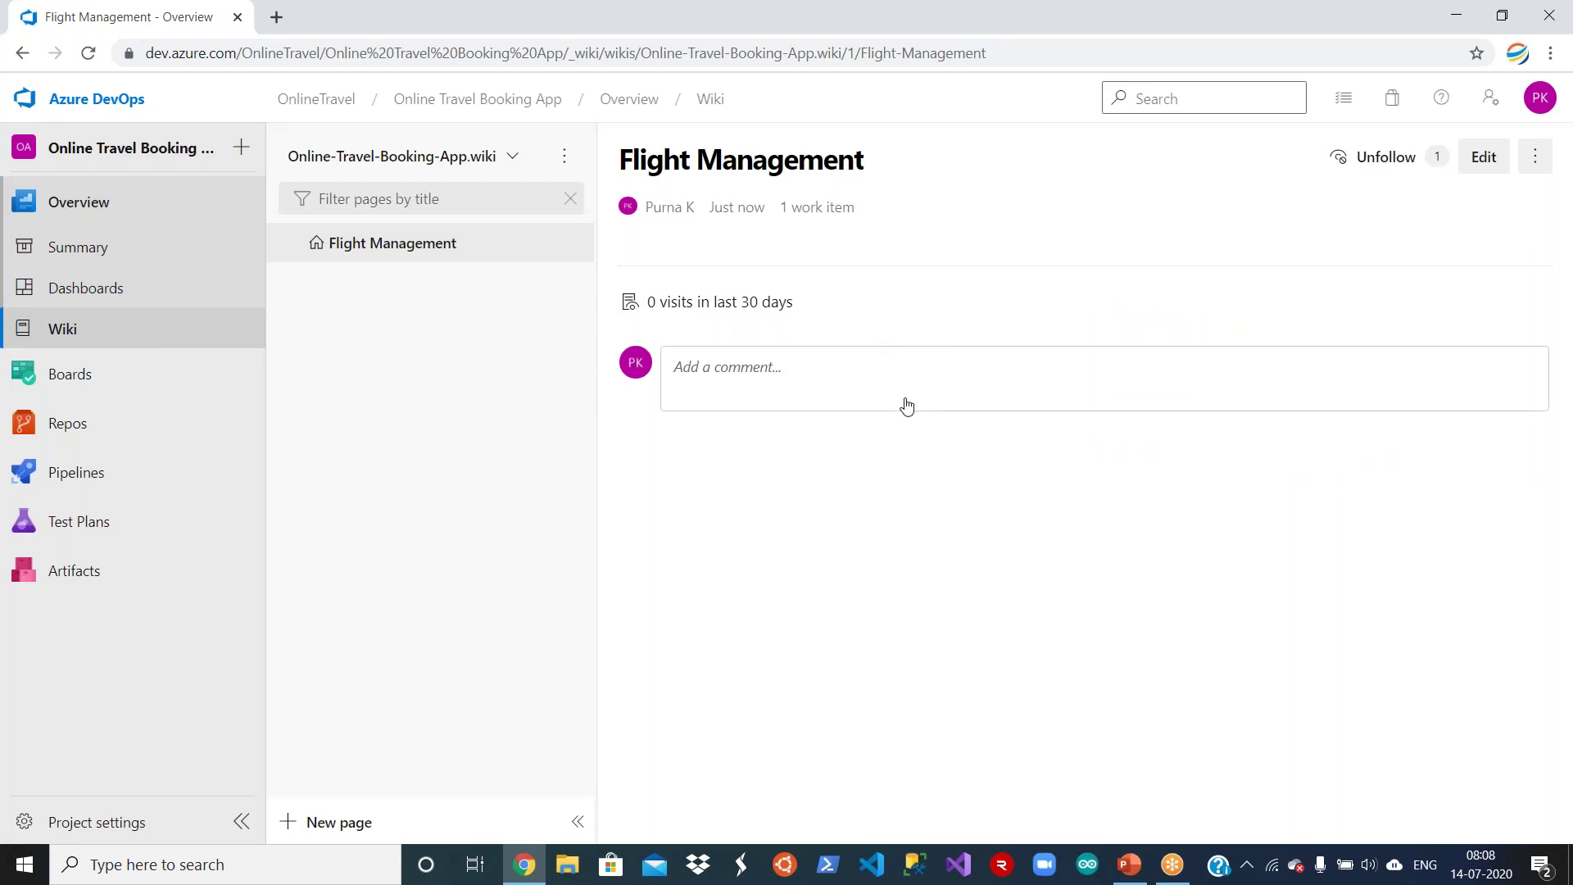
Add the comment "test" to the Flight Management wiki page.
click(1003, 367)
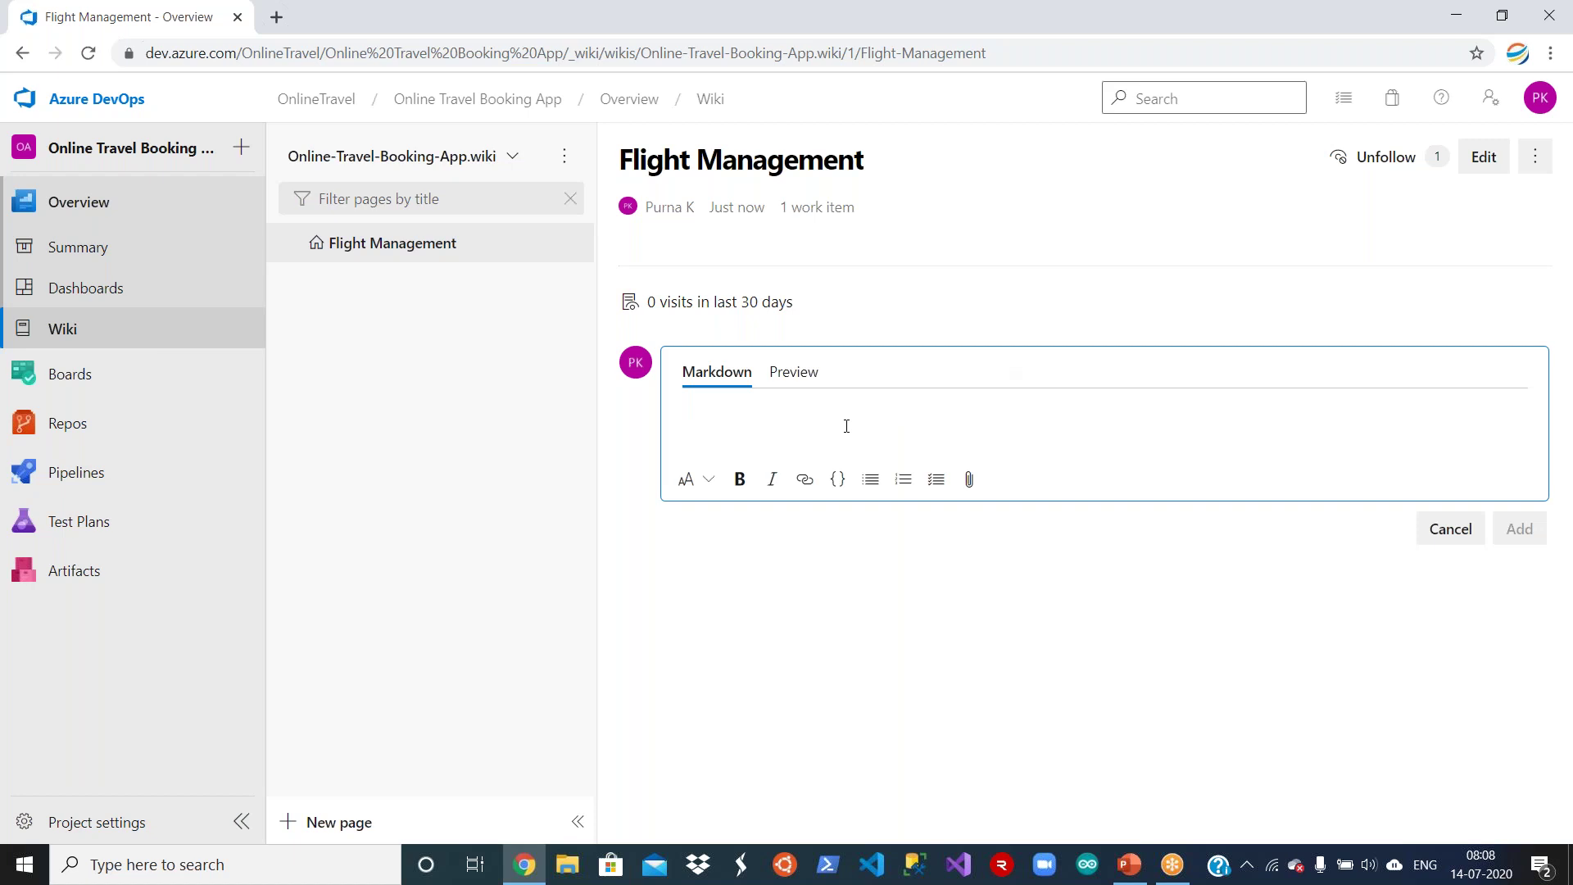
text(test)
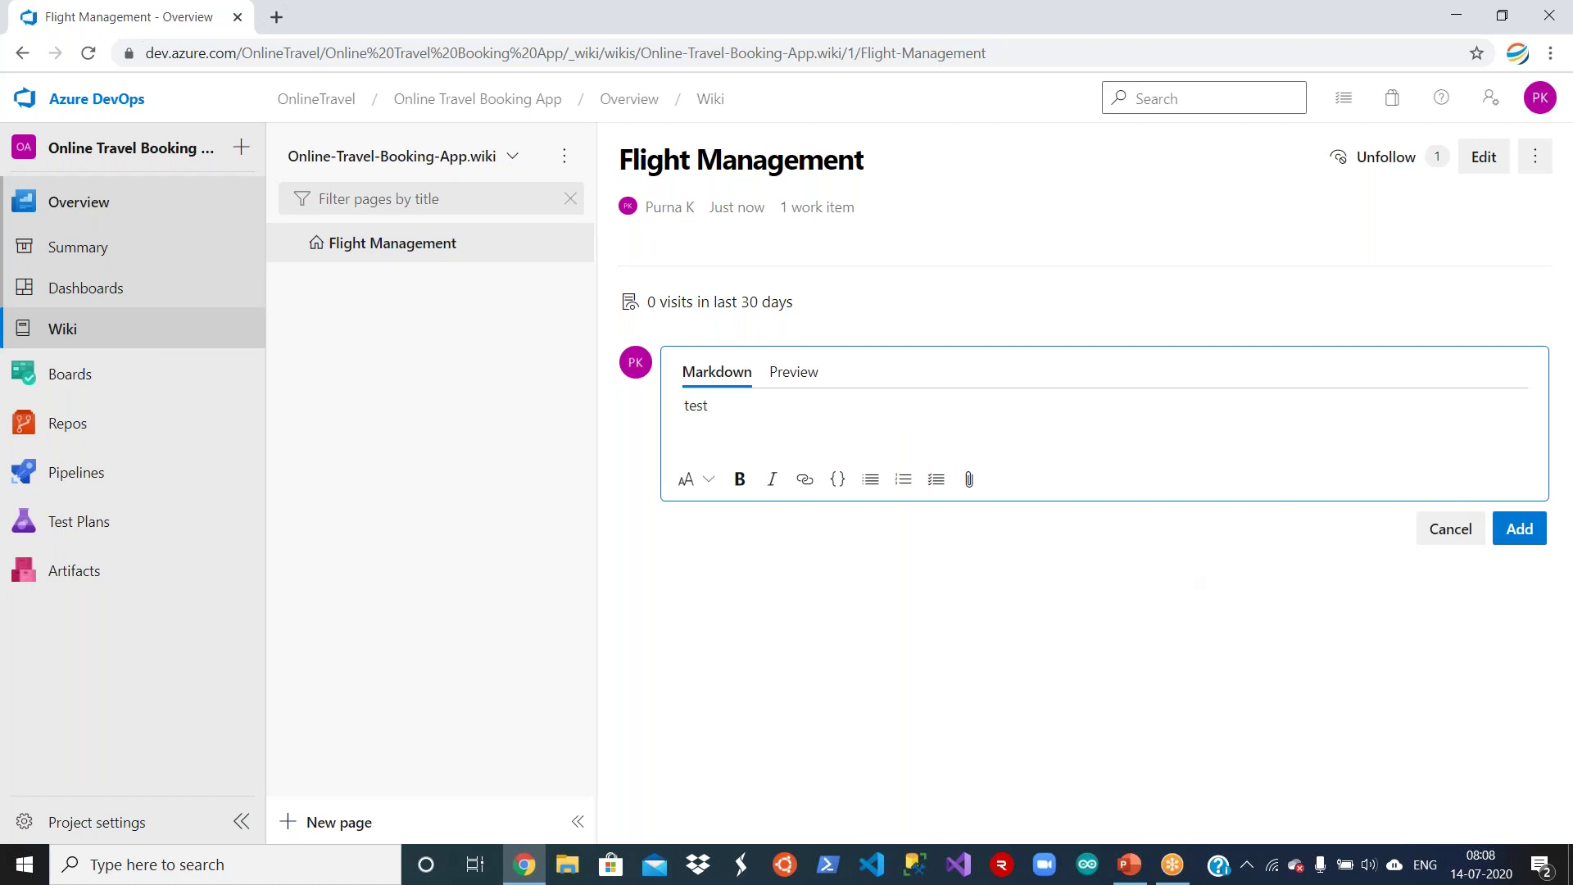
click(1519, 539)
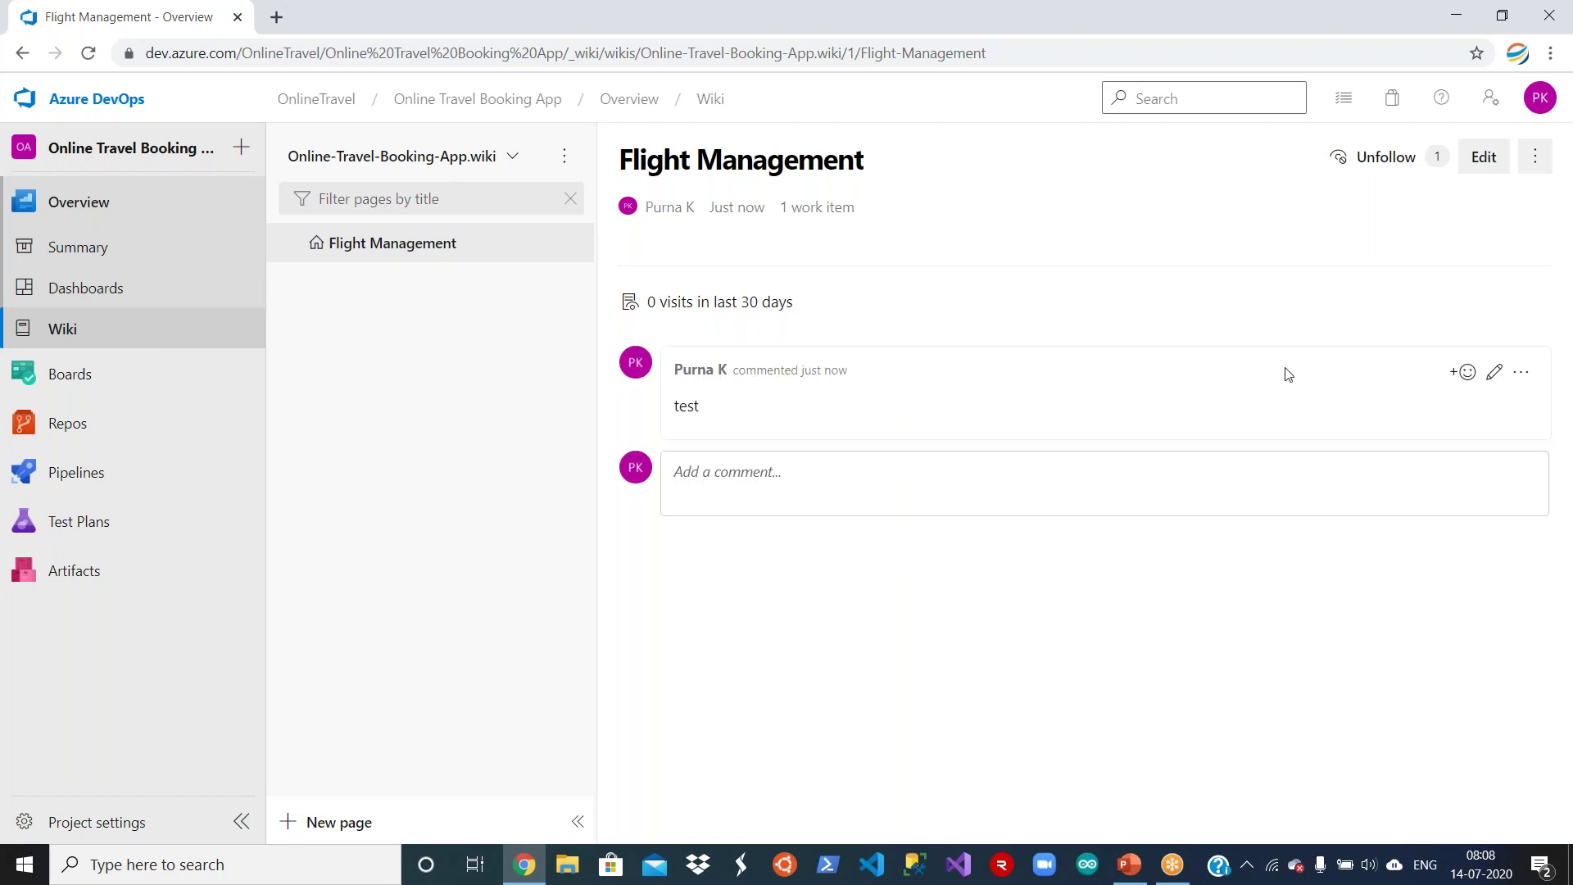
Check the page options and the list of work items linked to the Flight Management wiki page.
click(1541, 166)
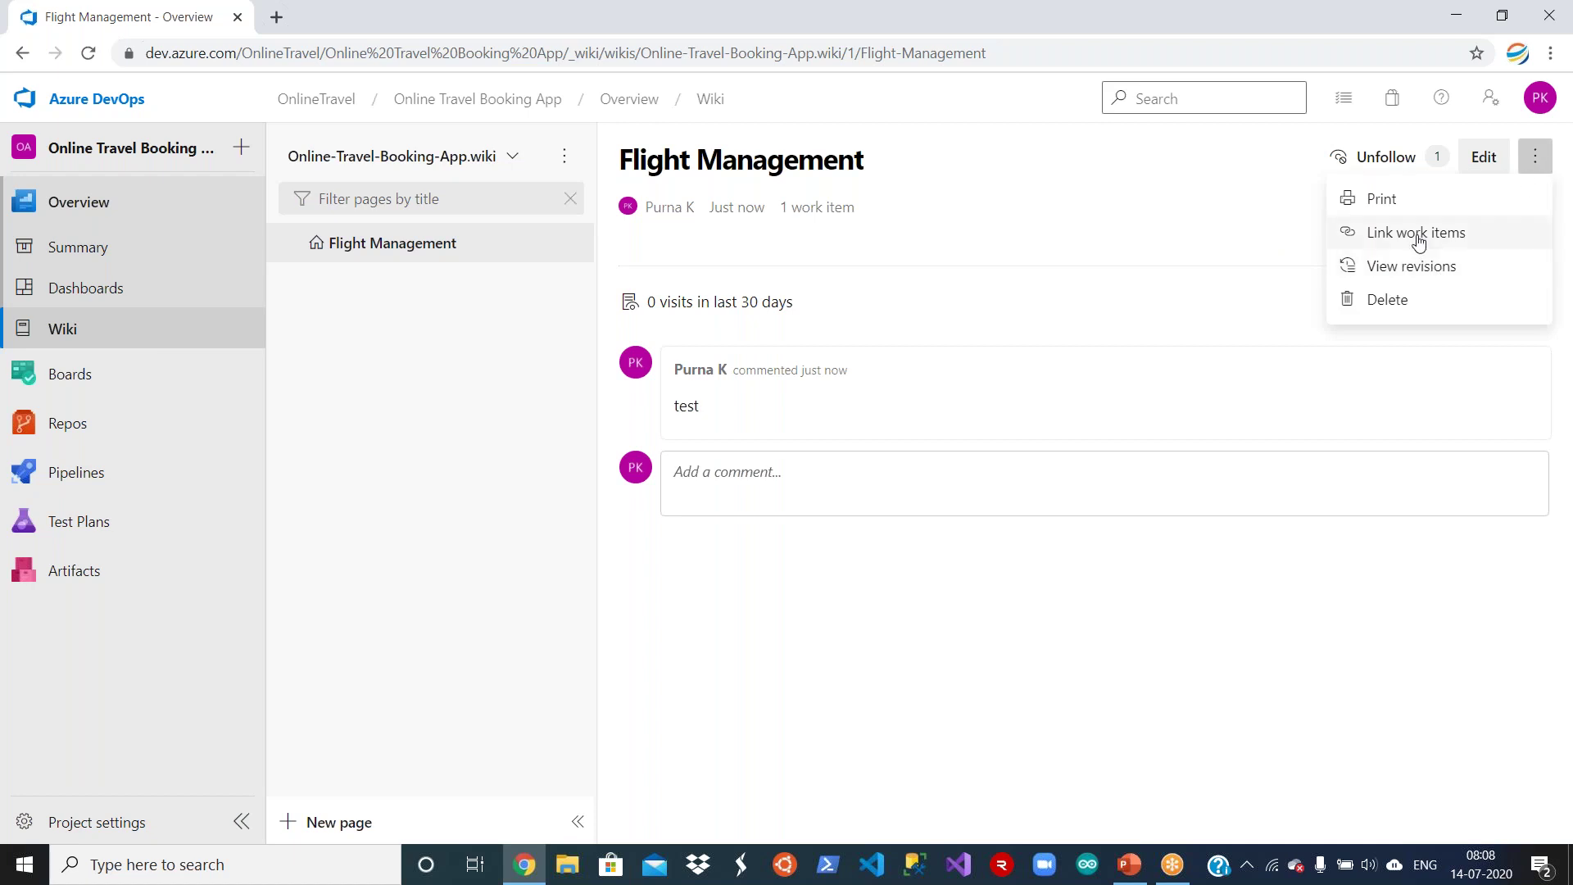
click(915, 603)
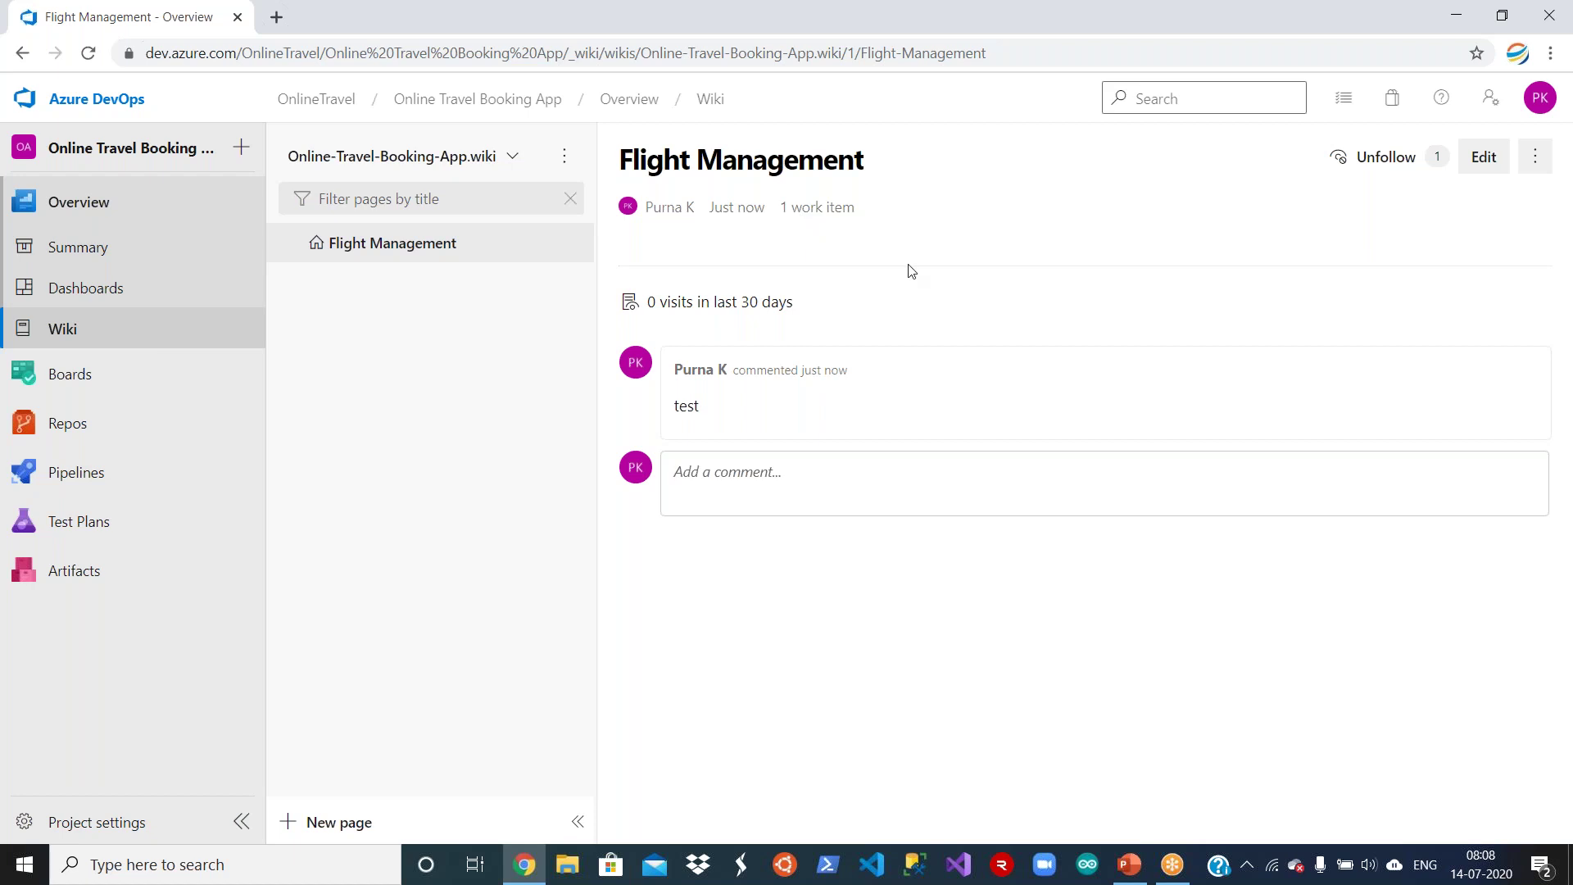
click(839, 213)
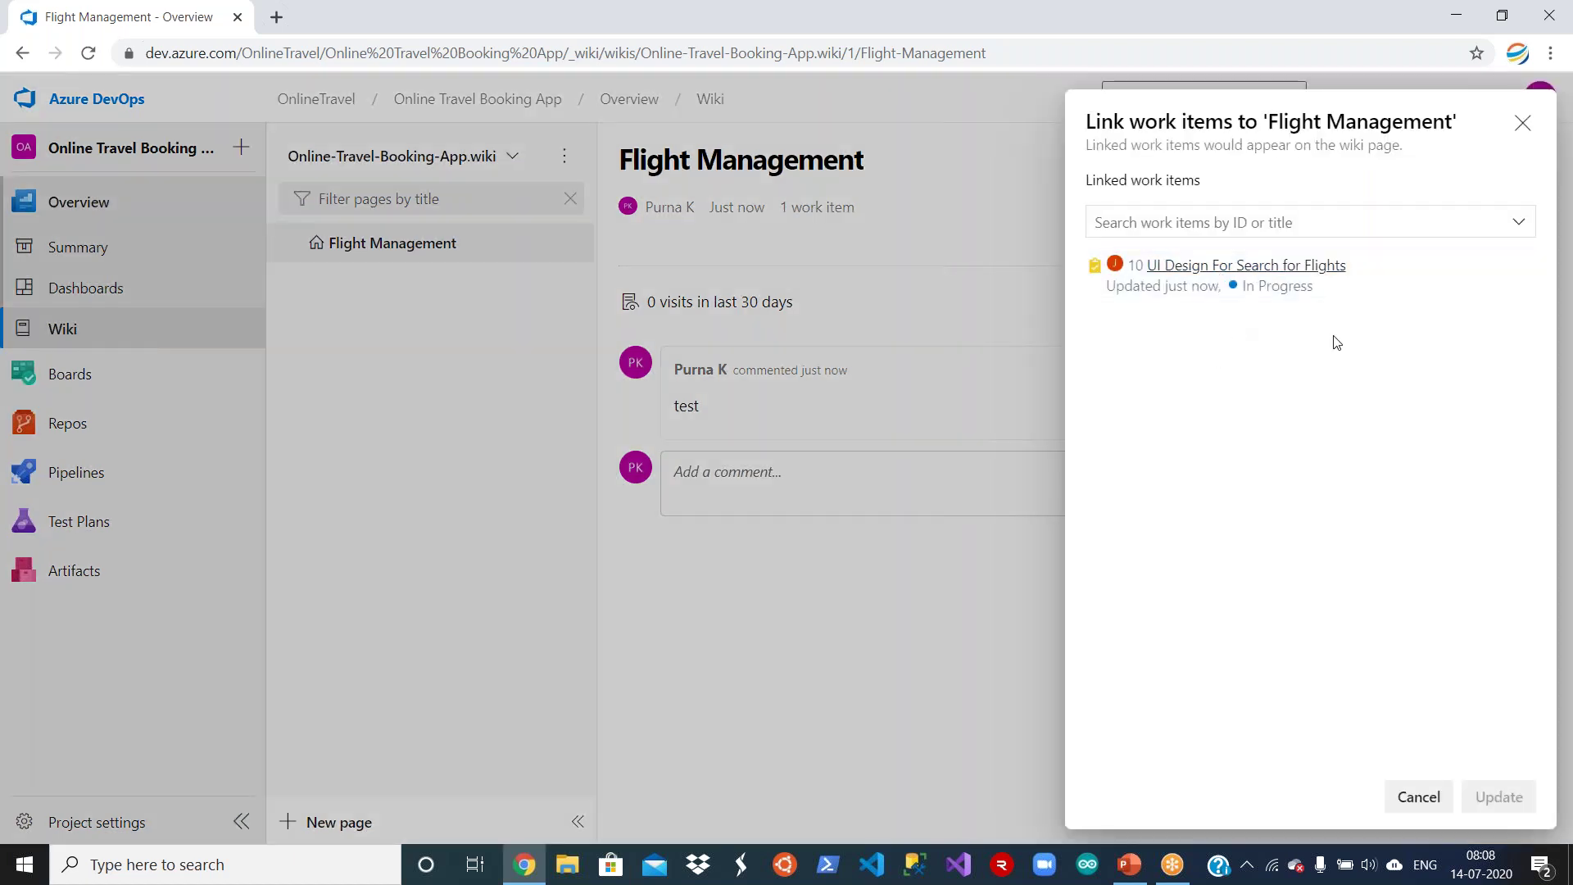
click(1523, 123)
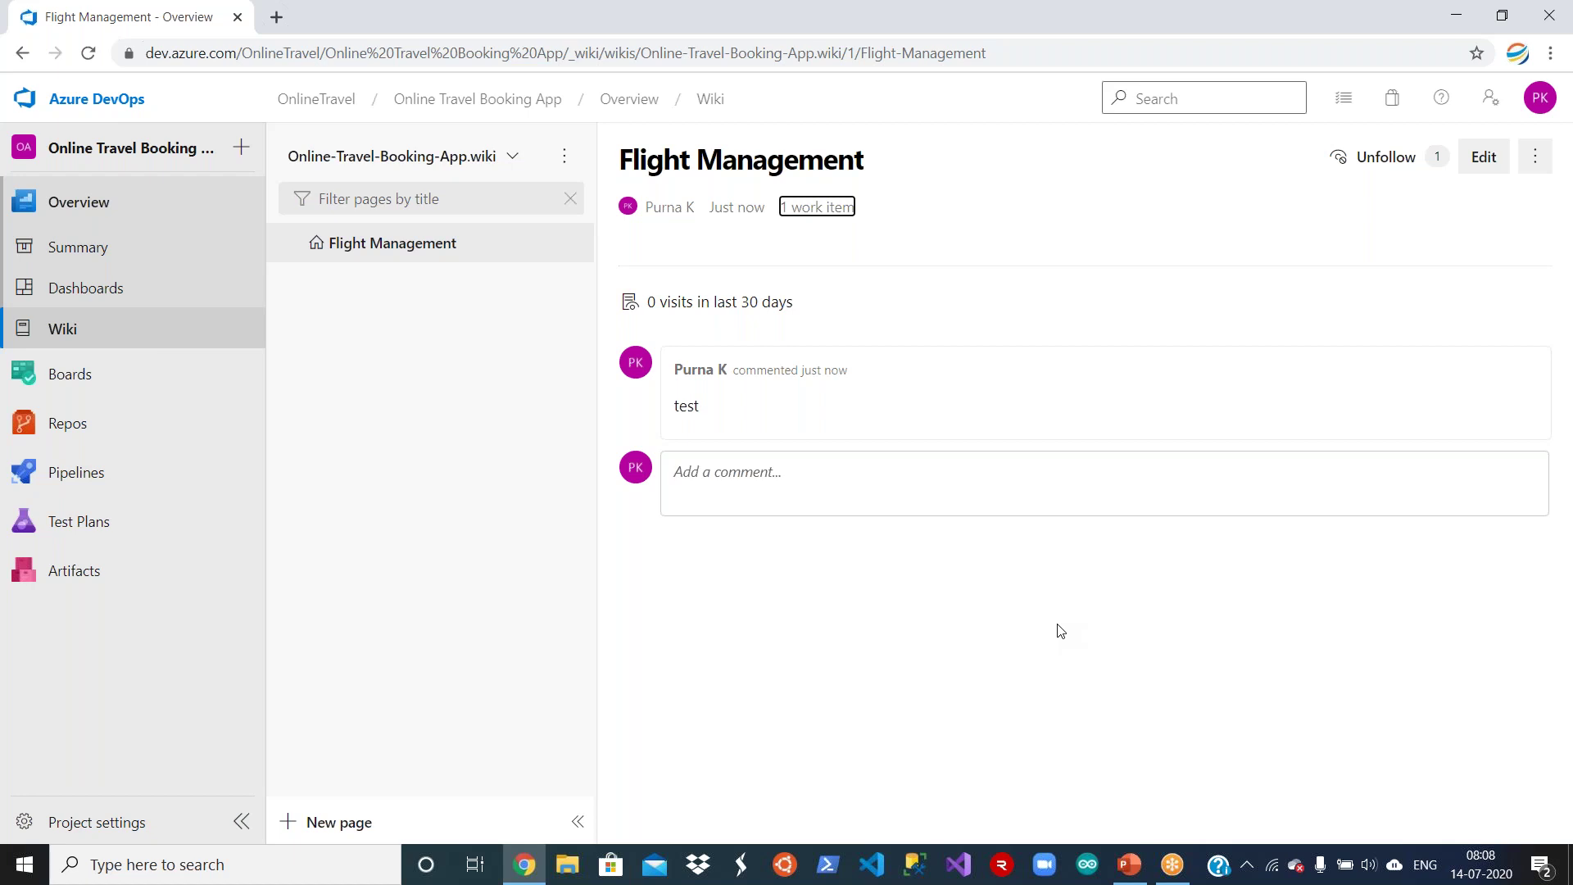
click(826, 211)
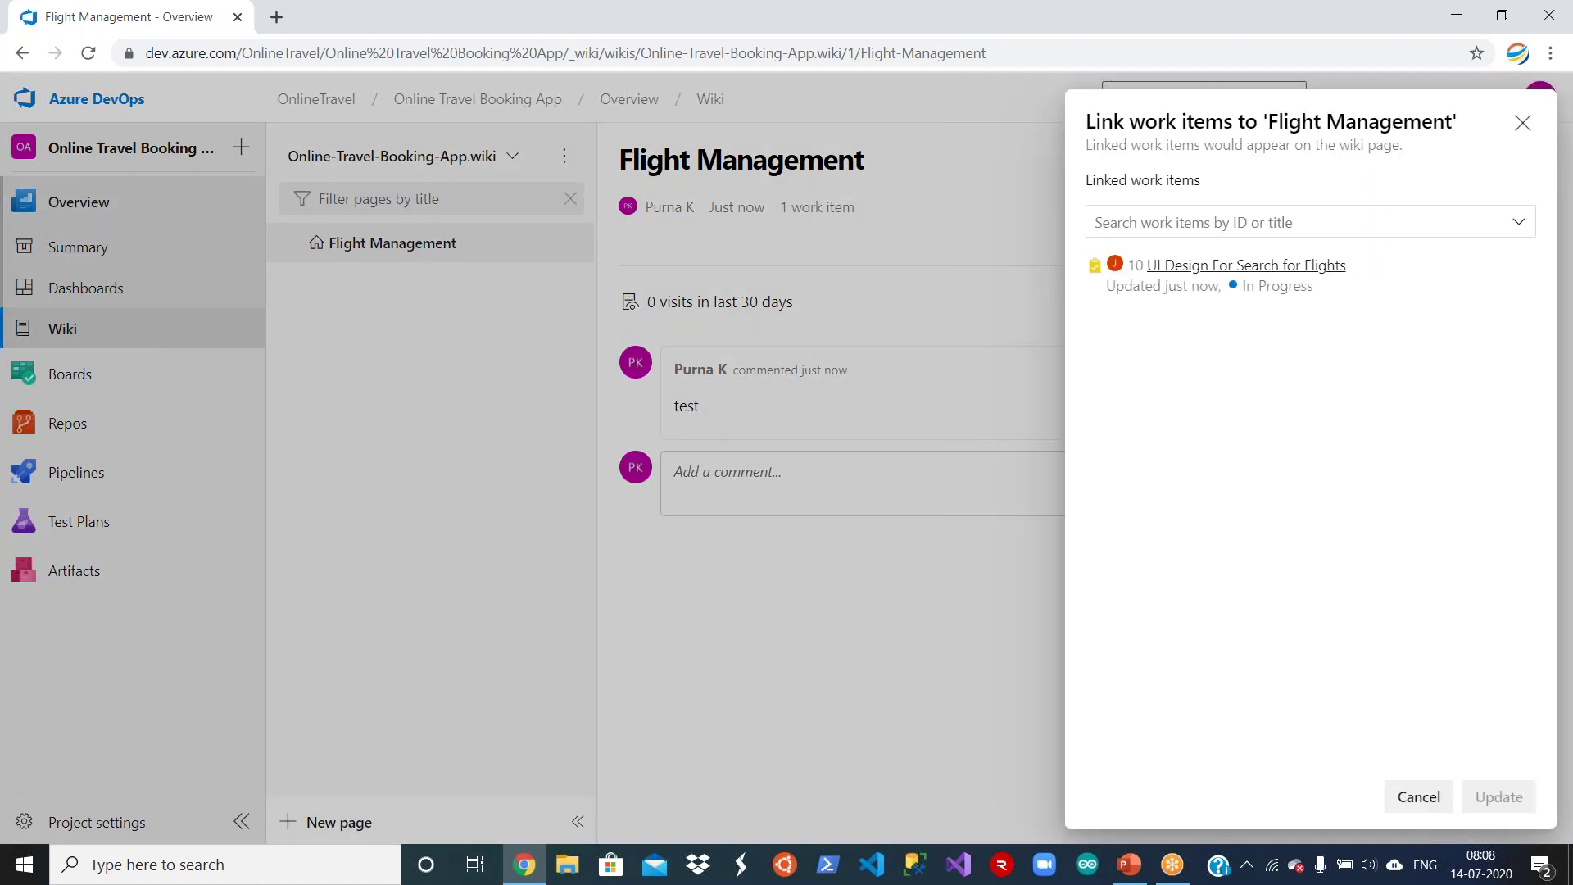
click(1522, 122)
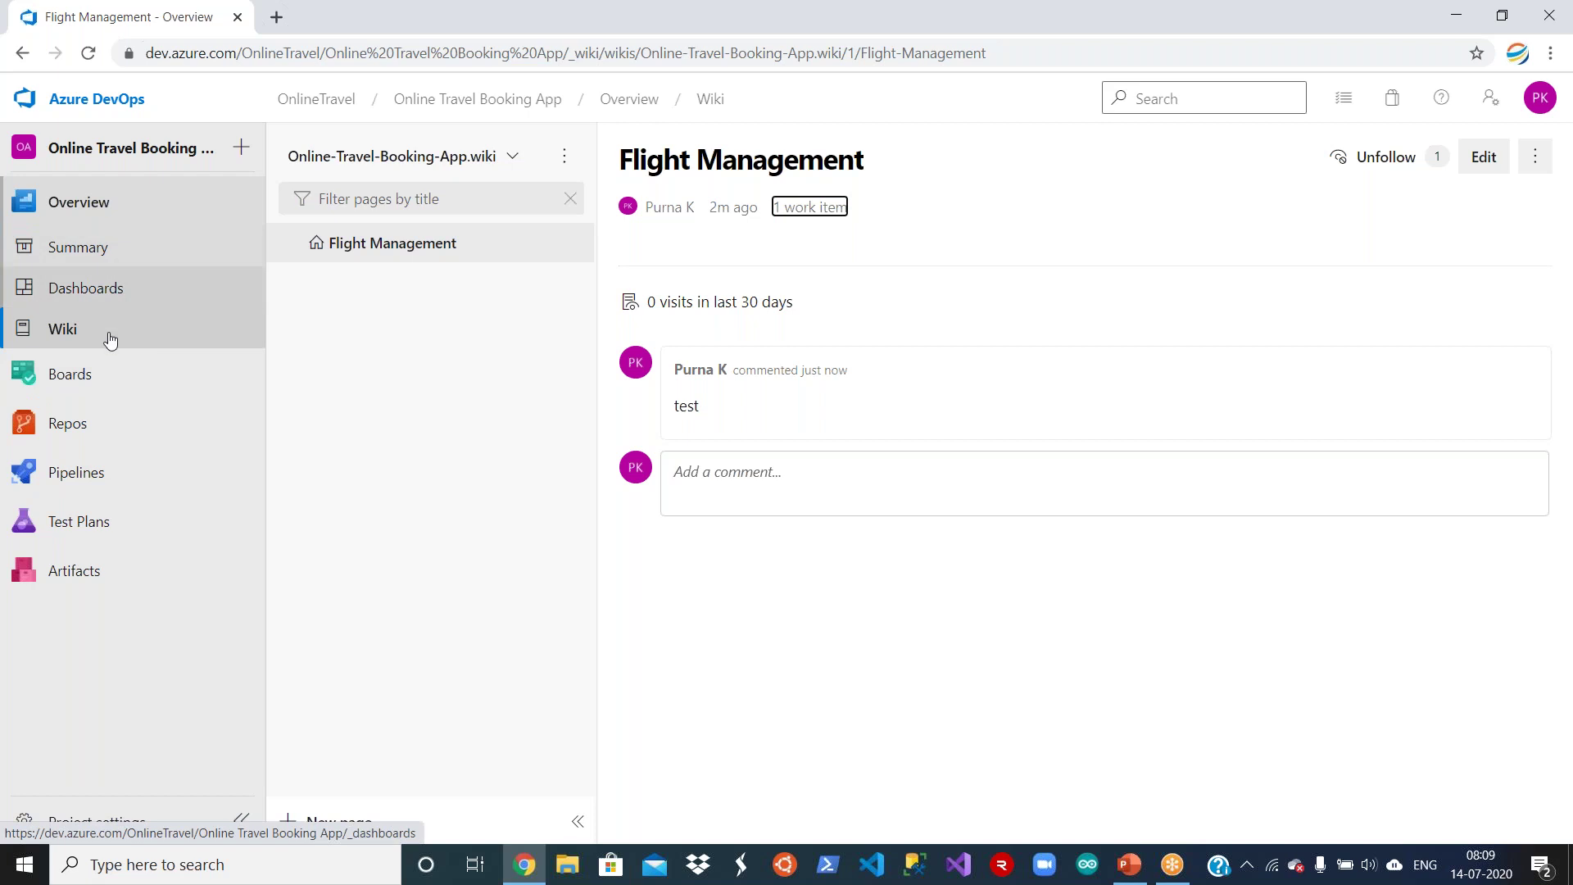
mouse_move(109, 387)
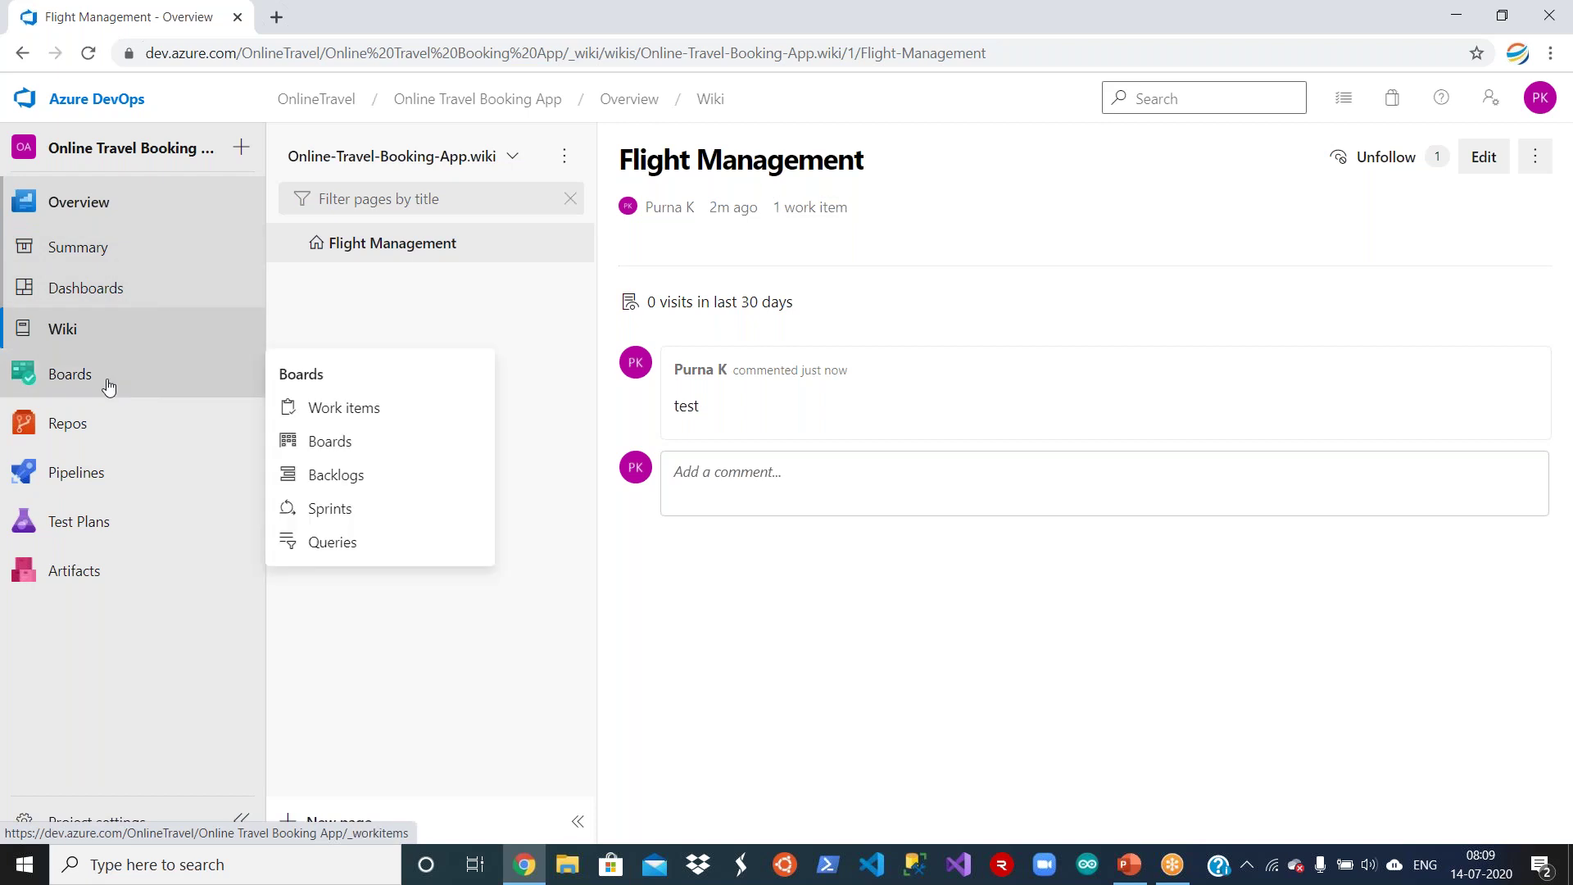